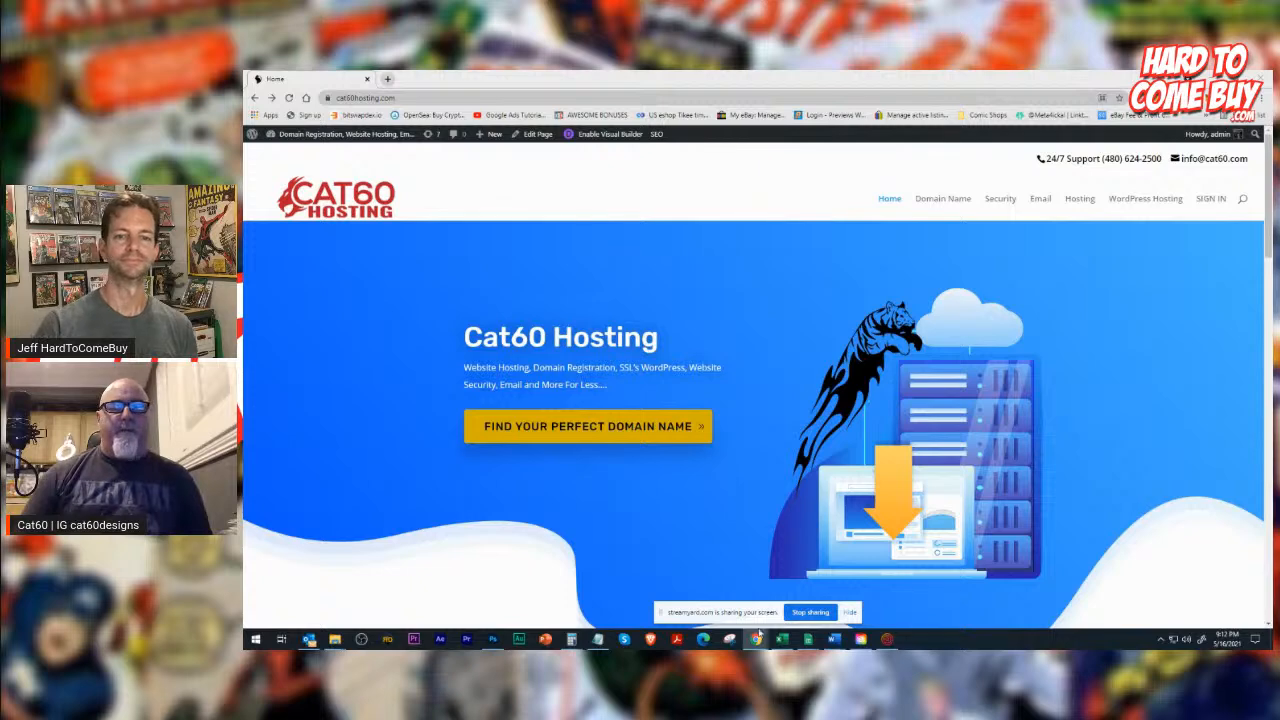
Open amazon.com in a new browser window.
right_click(757, 638)
click(760, 584)
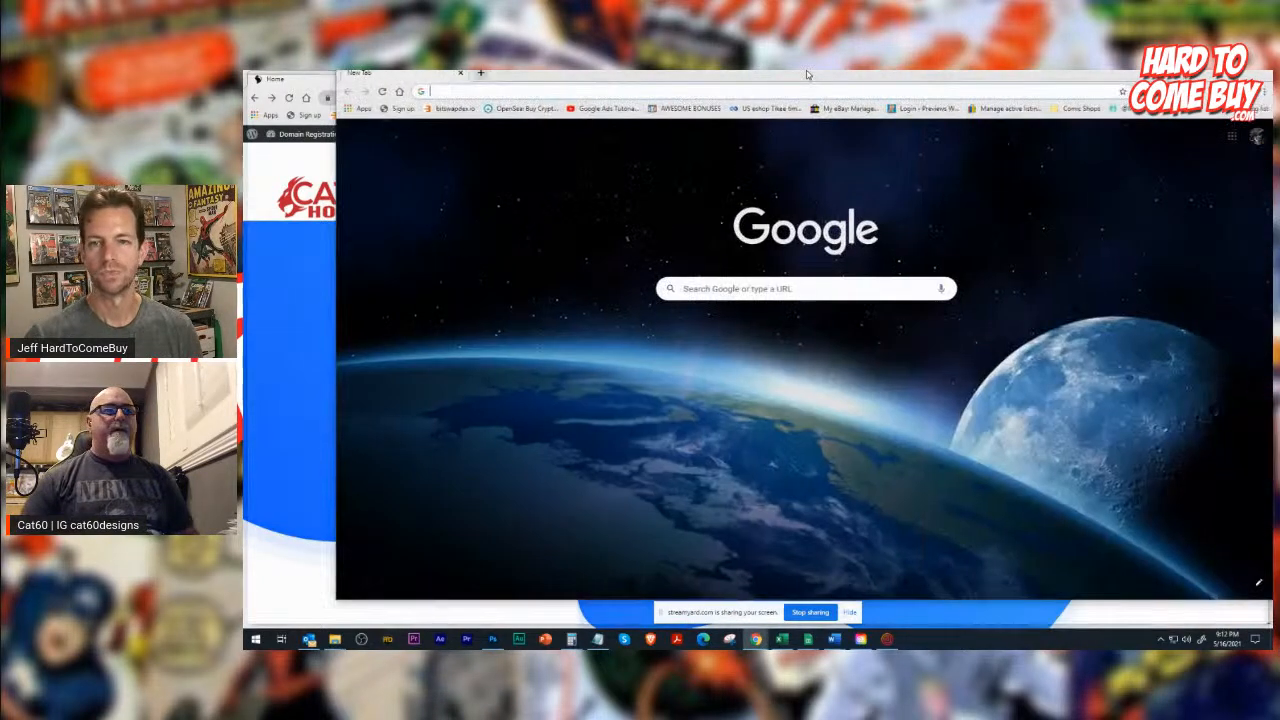
text(amazon.com)
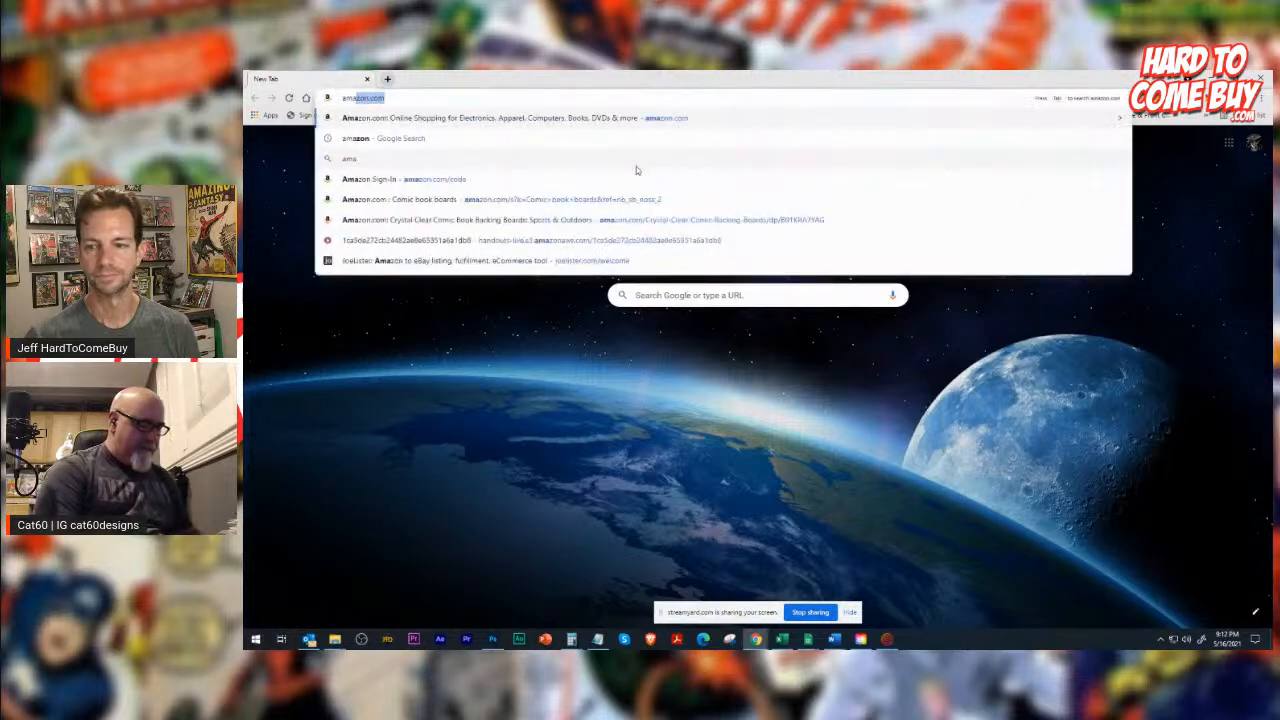
key(Return)
Look over the footer links of the Amazon home page and close that page.
scroll(676, 258, down, 15)
scroll(677, 257, down, 15)
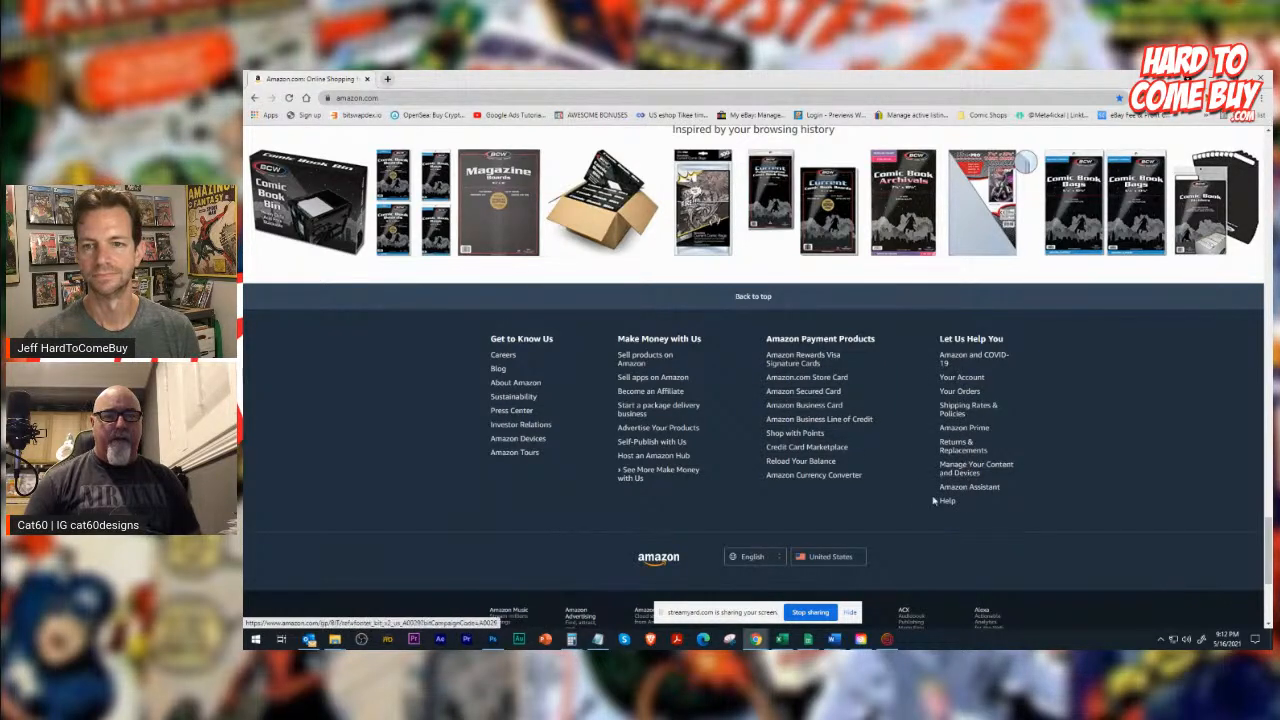
scroll(966, 466, down, 3)
scroll(740, 420, up, 2)
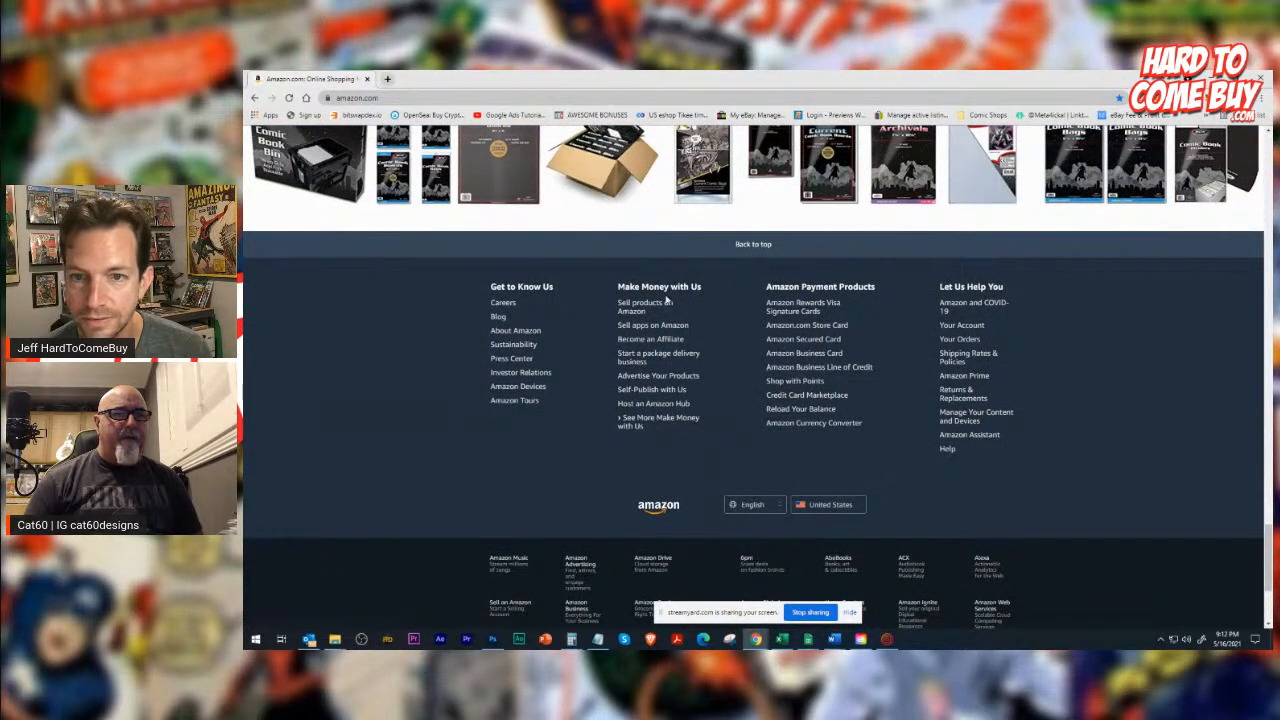
click(368, 79)
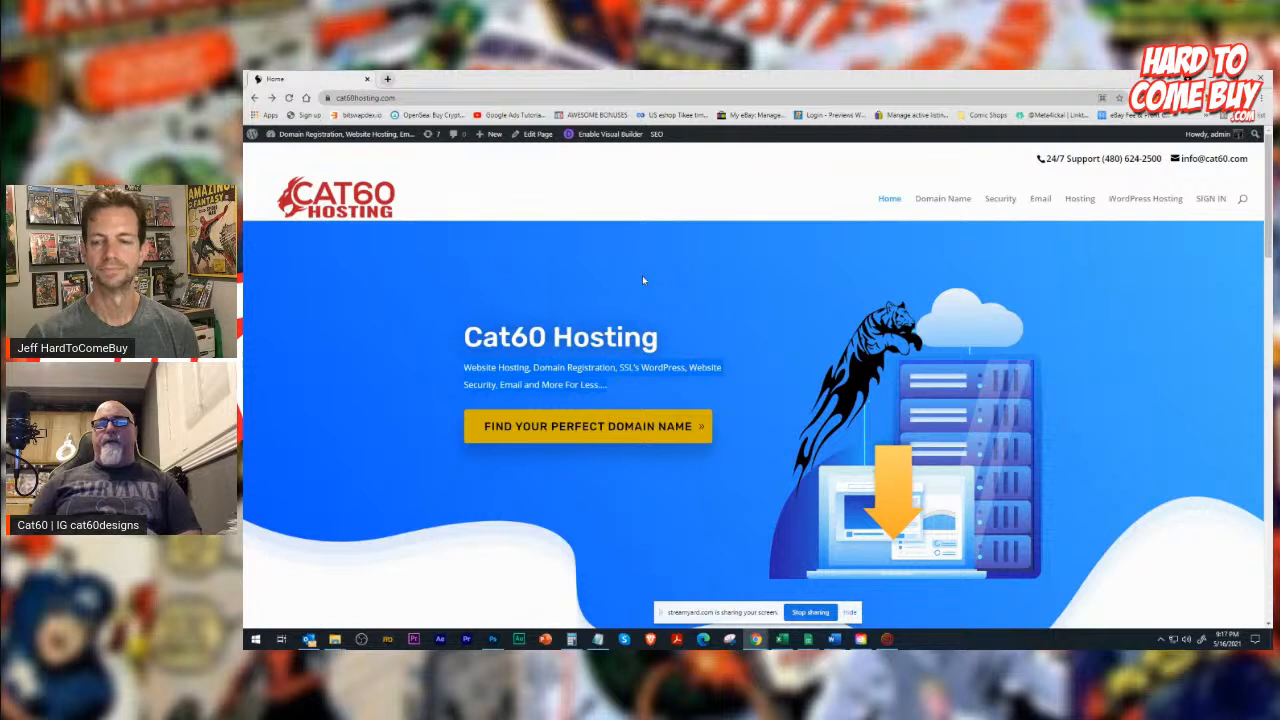
Highlight the support phone number on the Cat60 Hosting home page and view the Domain Registration page for finding a domain name.
drag(1104, 160, 1165, 167)
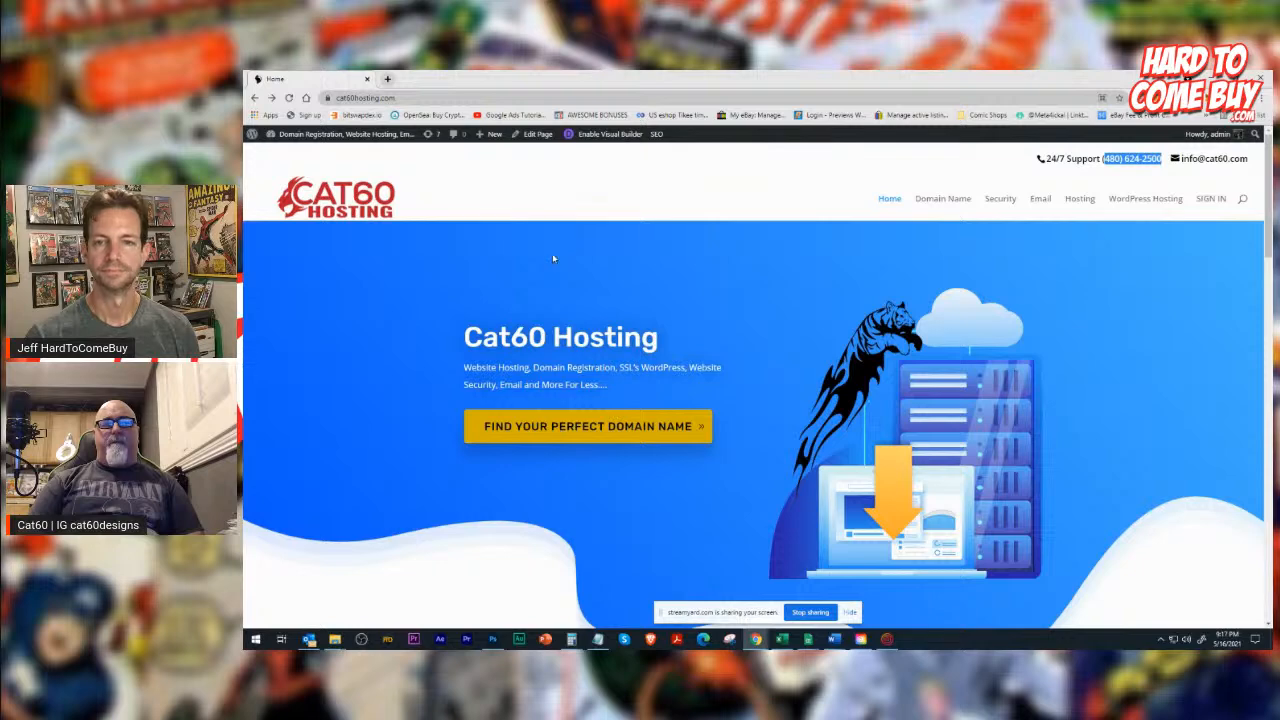
click(571, 435)
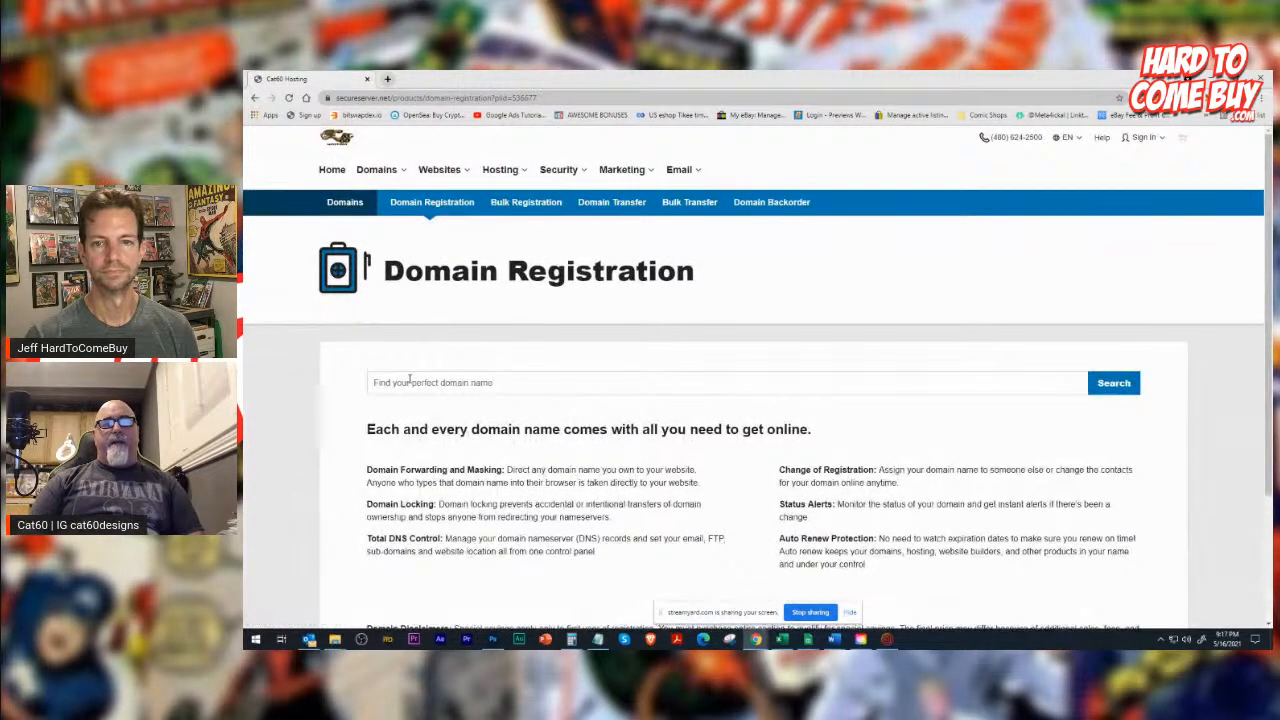
scroll(786, 425, down, 3)
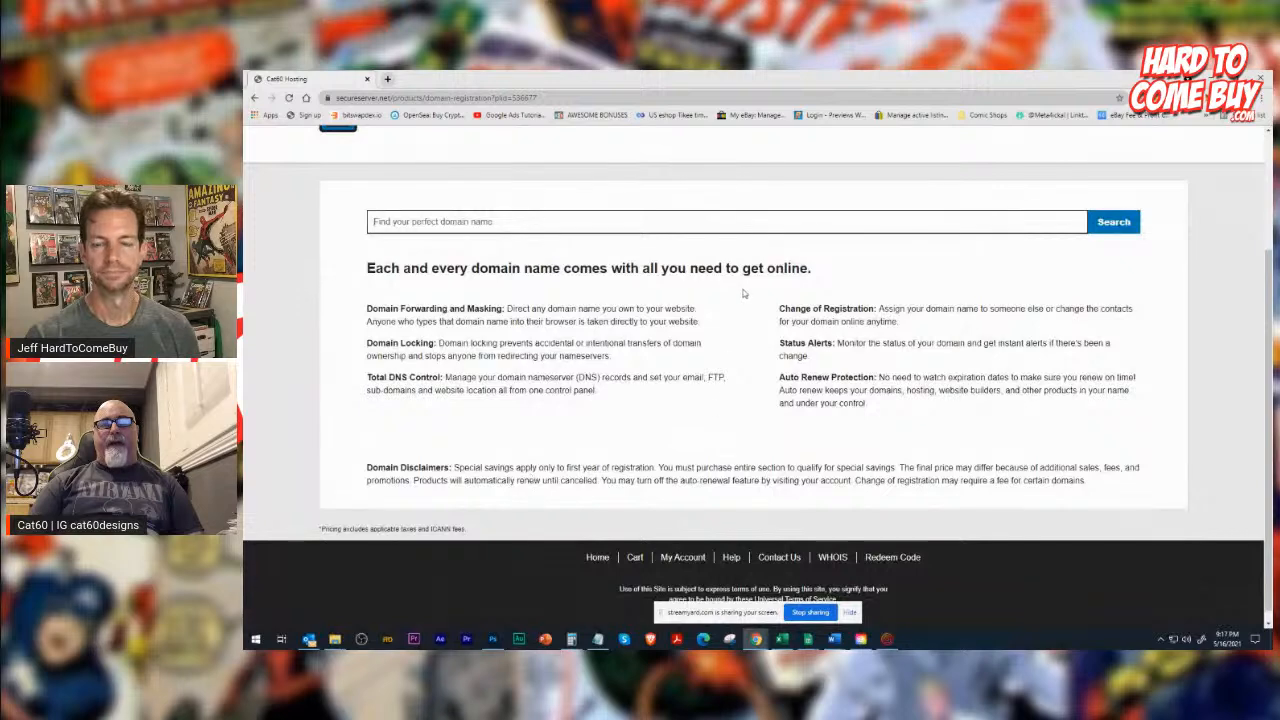
scroll(743, 293, up, 3)
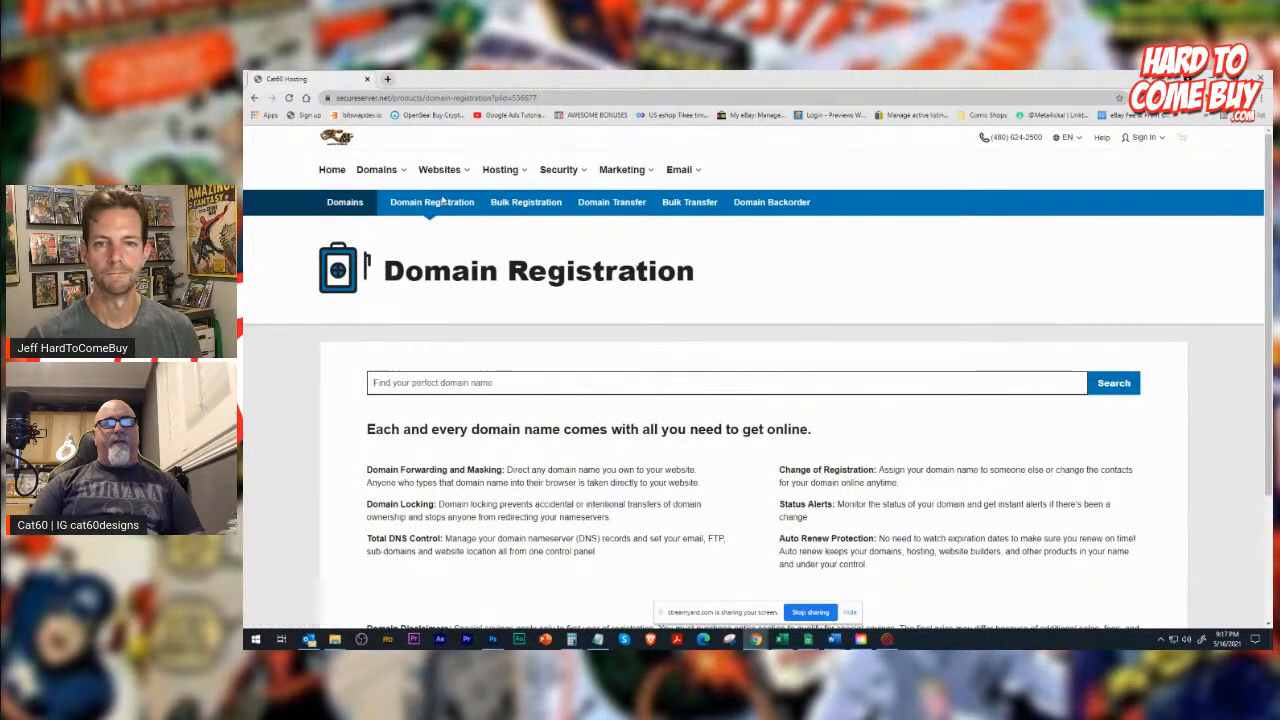
Open the cPanel hosting plans page and look over the plans offered.
click(516, 174)
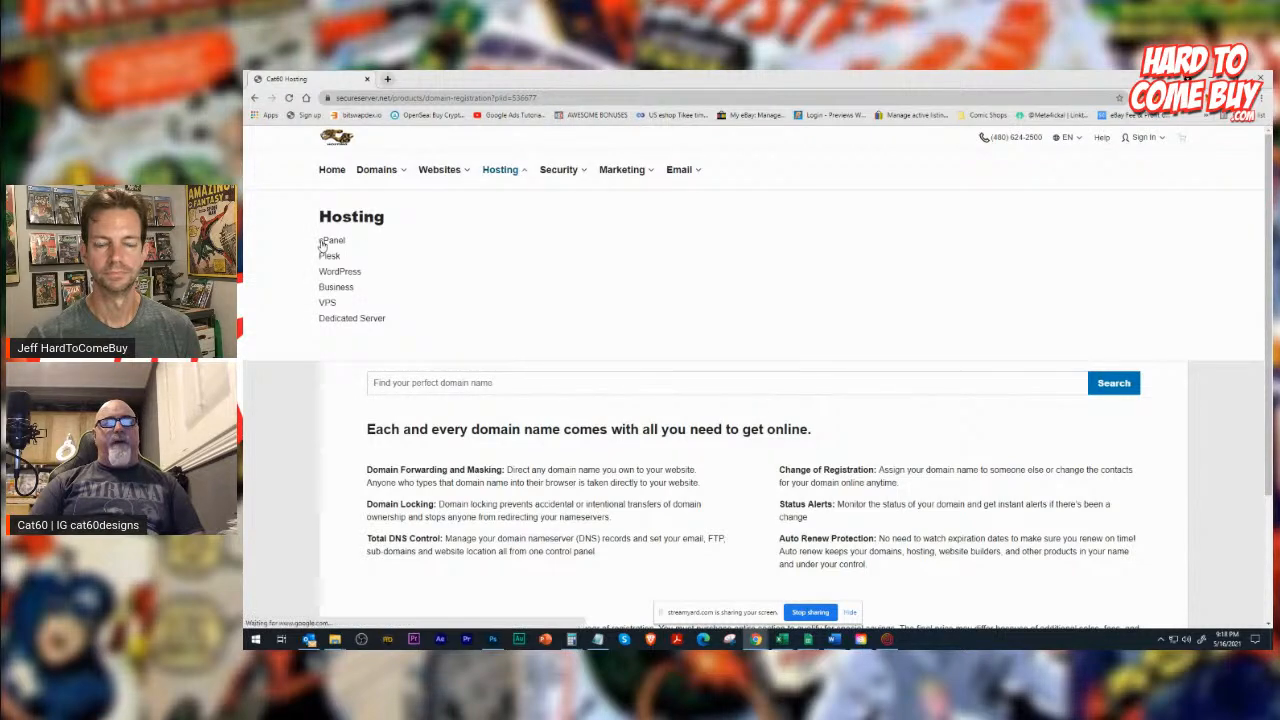
click(322, 242)
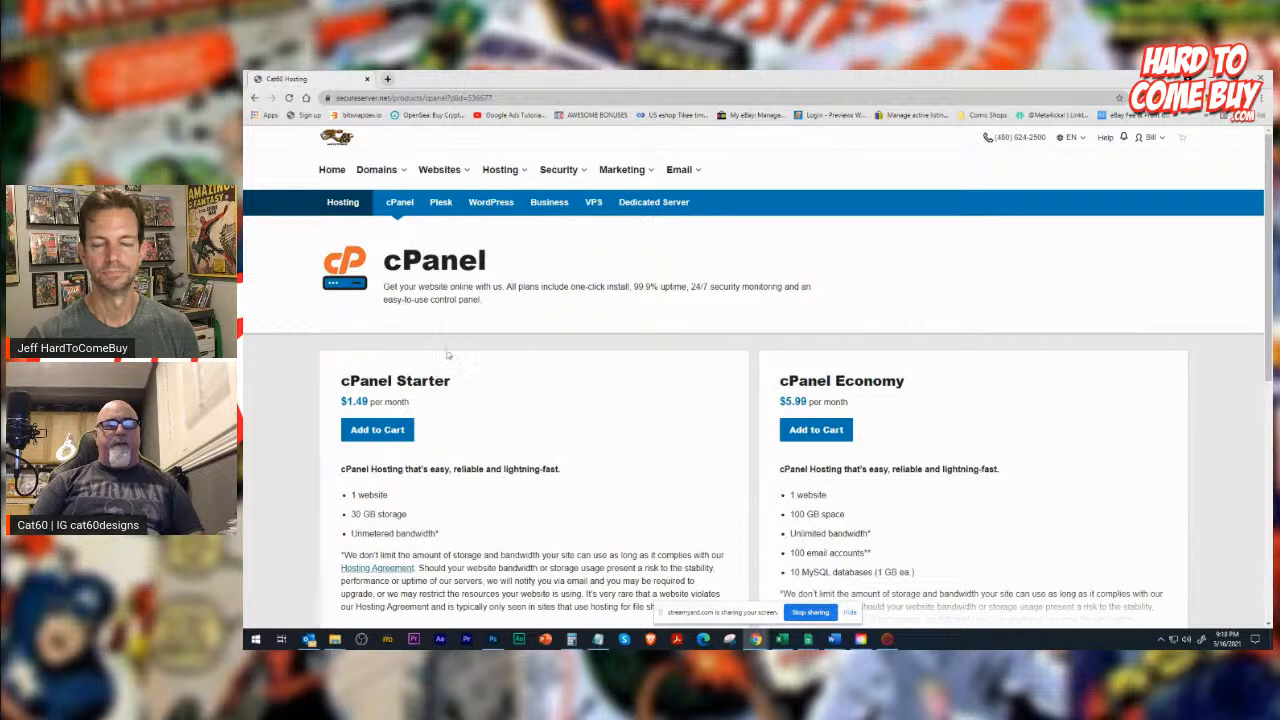
scroll(529, 416, down, 3)
scroll(529, 416, up, 2)
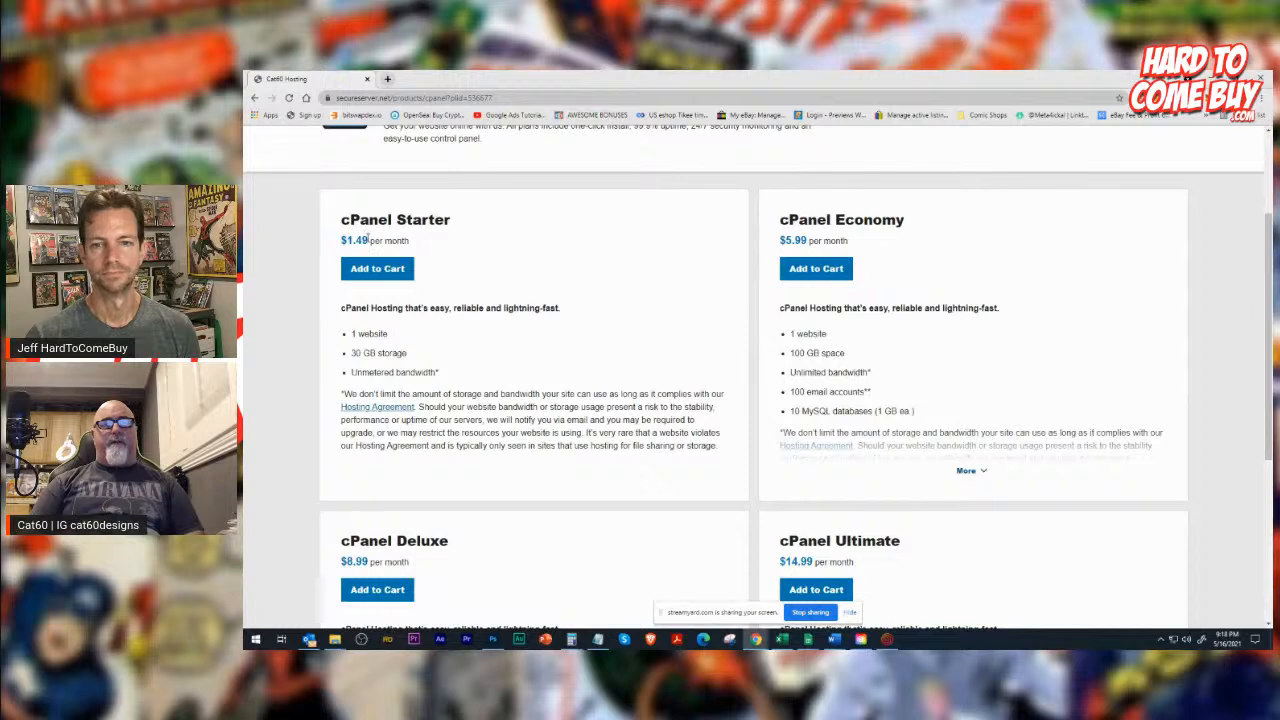
Compare the monthly prices and features of the cPanel Starter, Economy, Deluxe and Ultimate plans, highlighting each price.
drag(368, 240, 341, 237)
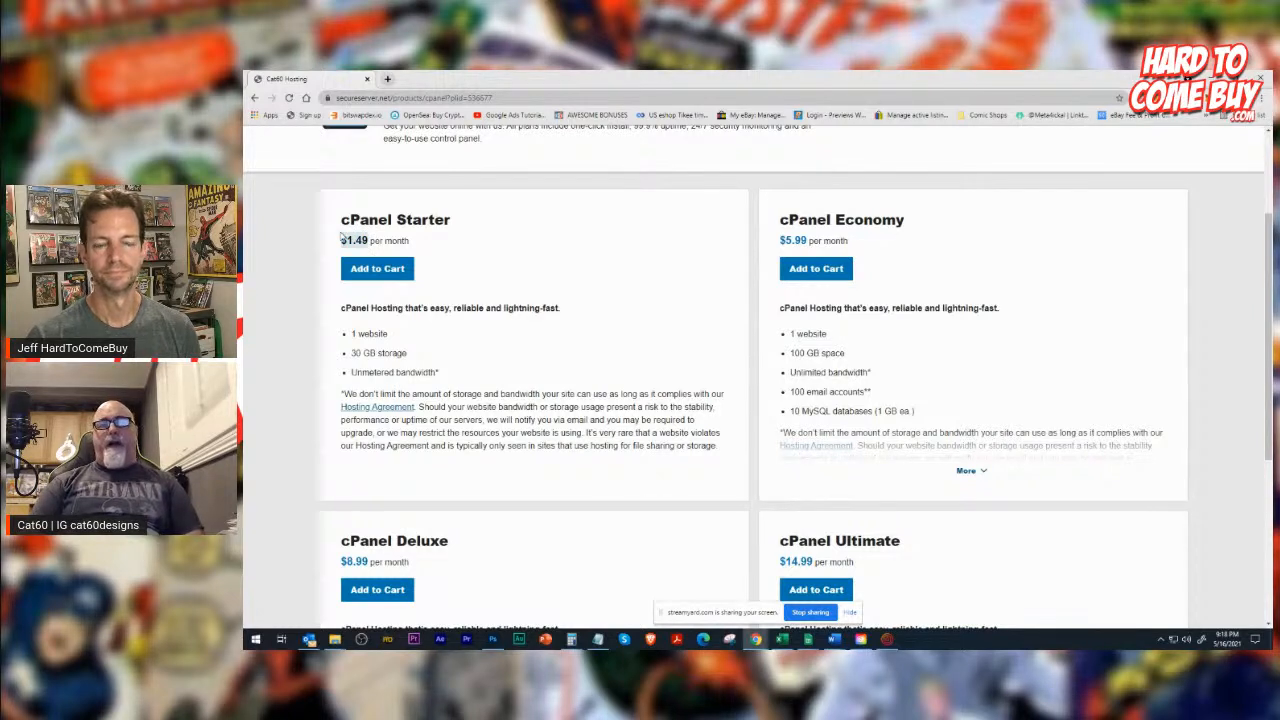
scroll(651, 313, down, 2)
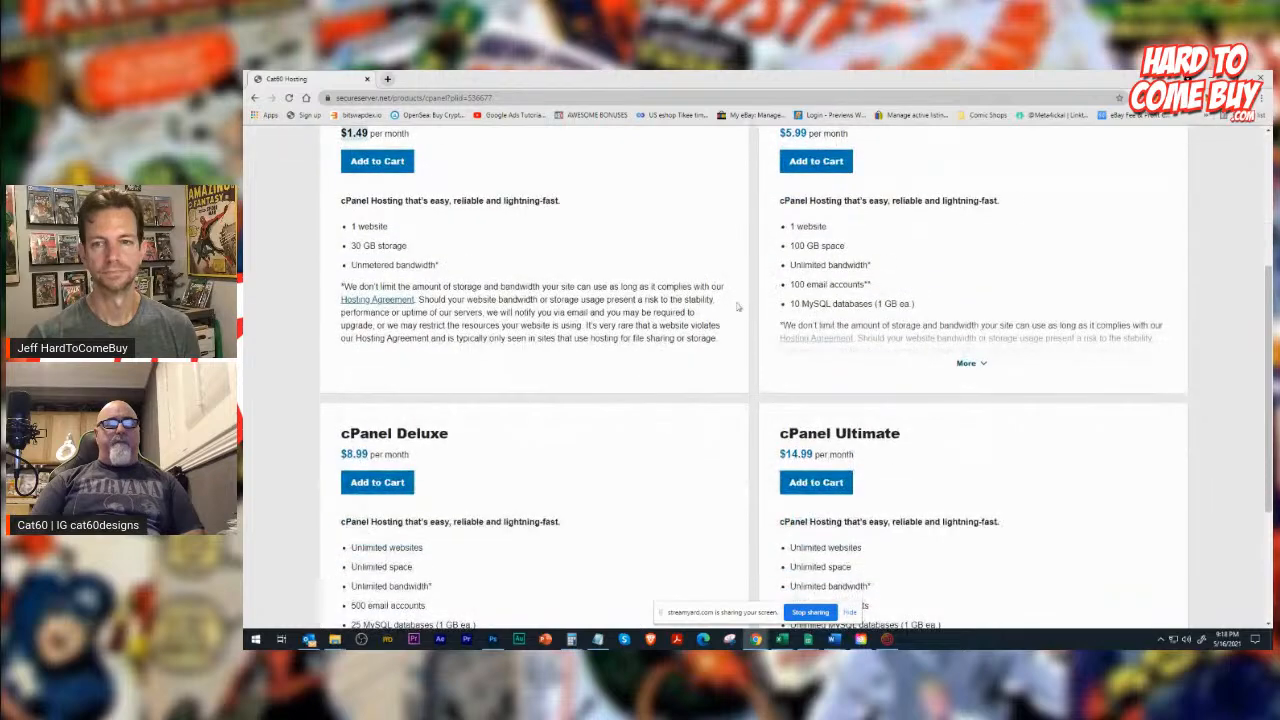
scroll(651, 313, up, 2)
drag(808, 240, 782, 236)
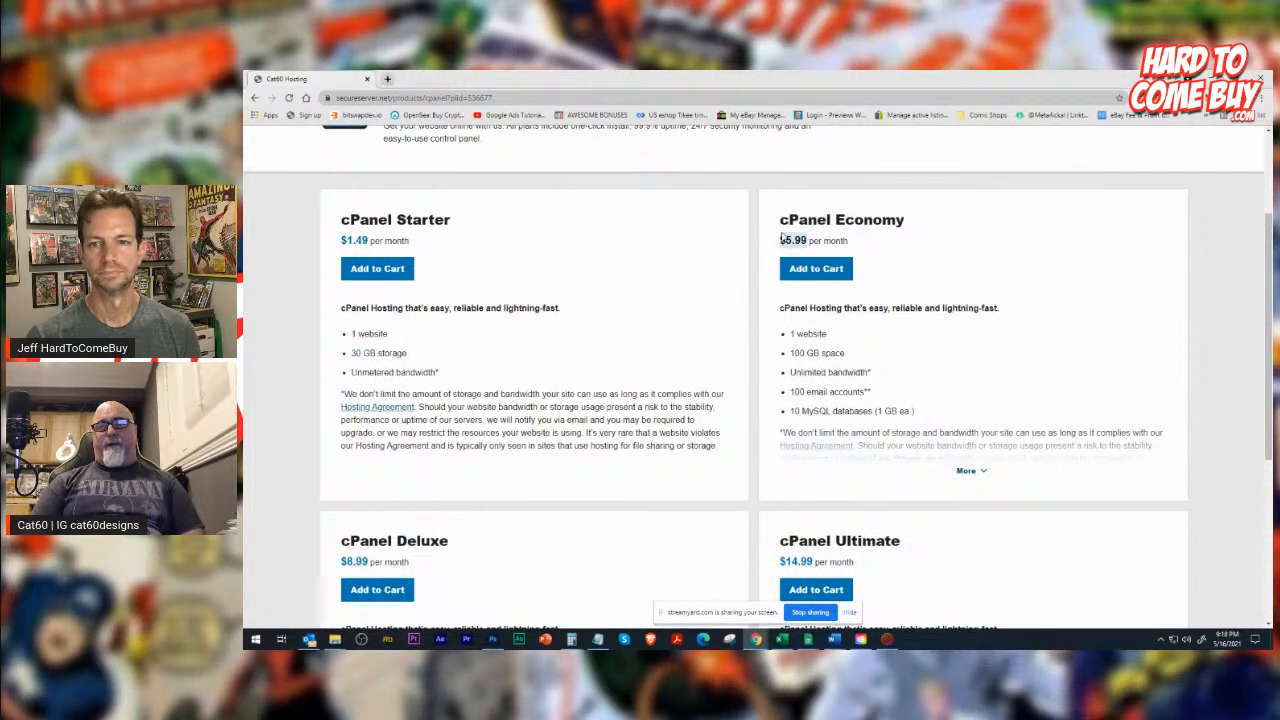
scroll(634, 382, down, 3)
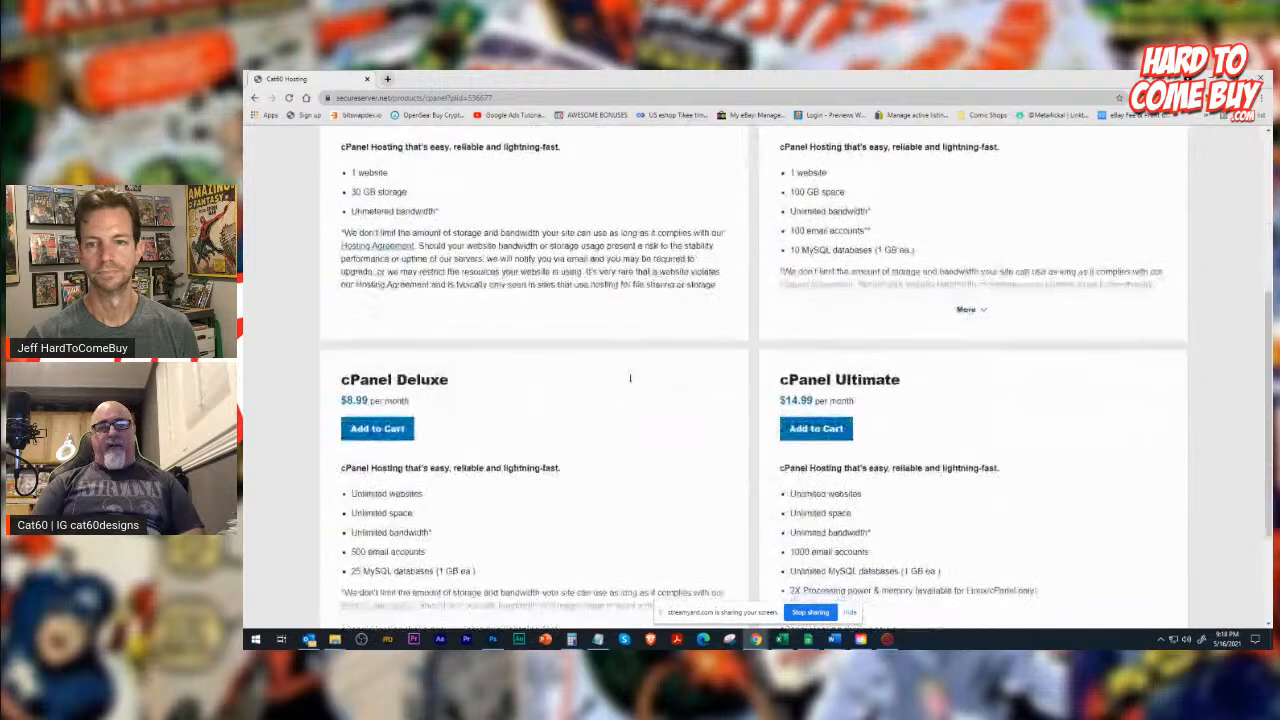
drag(368, 400, 342, 400)
drag(813, 400, 782, 400)
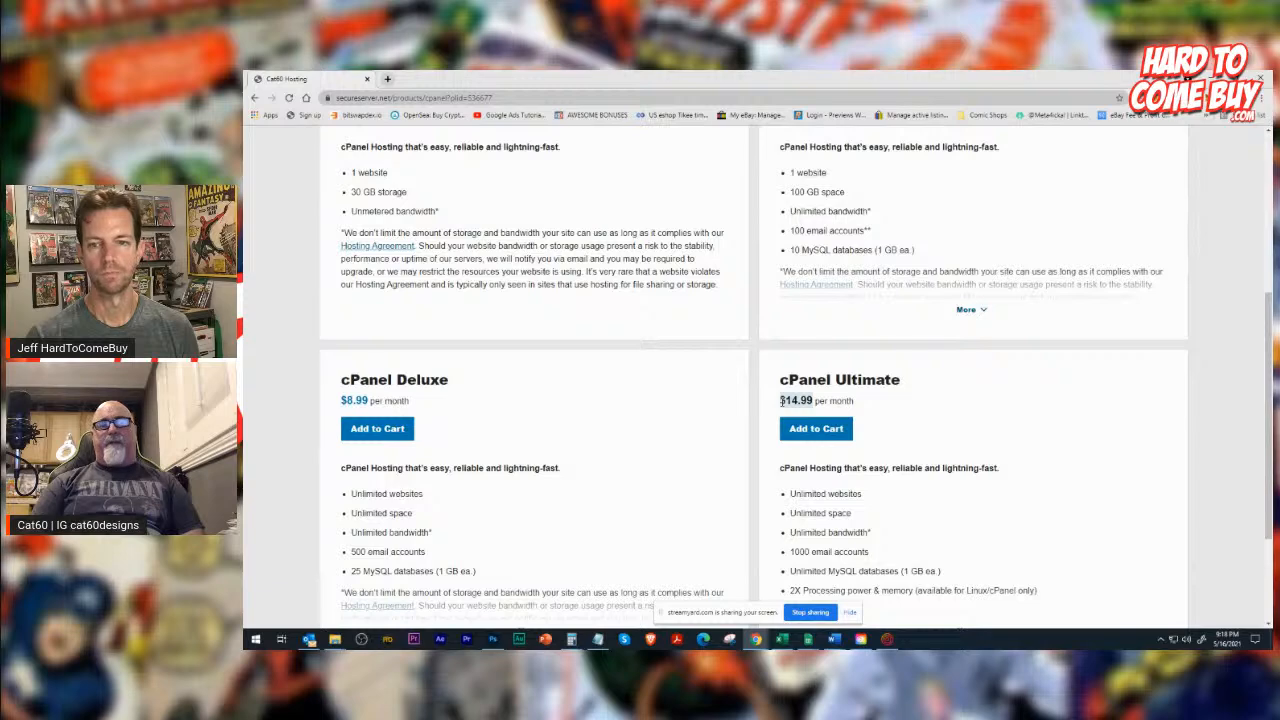
click(782, 400)
scroll(606, 395, down, 2)
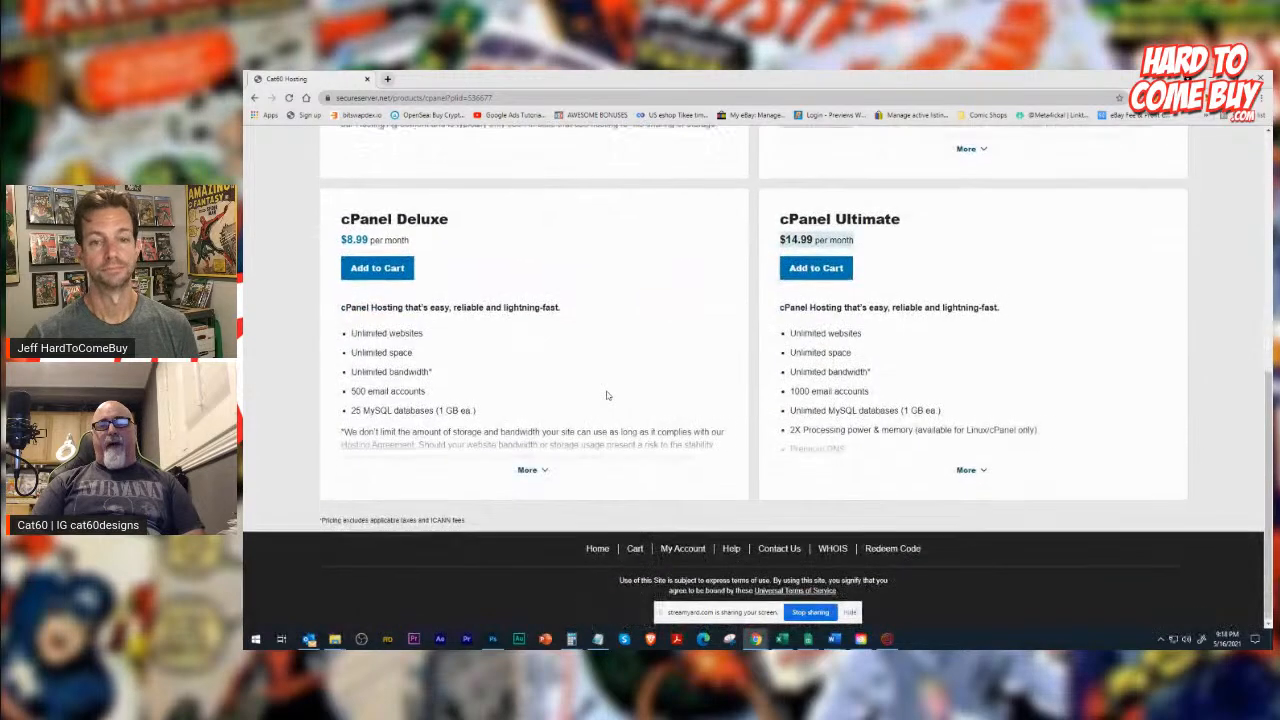
scroll(606, 395, up, 4)
scroll(640, 400, up, 1)
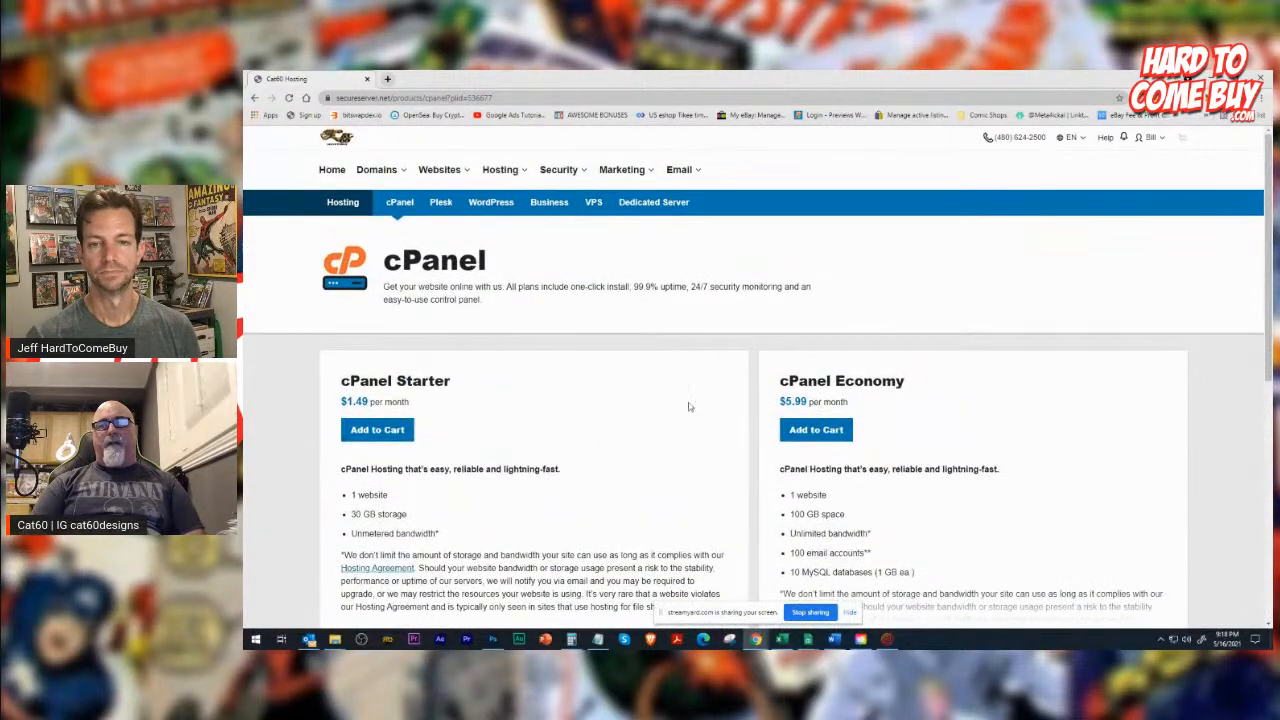
scroll(640, 355, down, 2)
scroll(590, 347, up, 2)
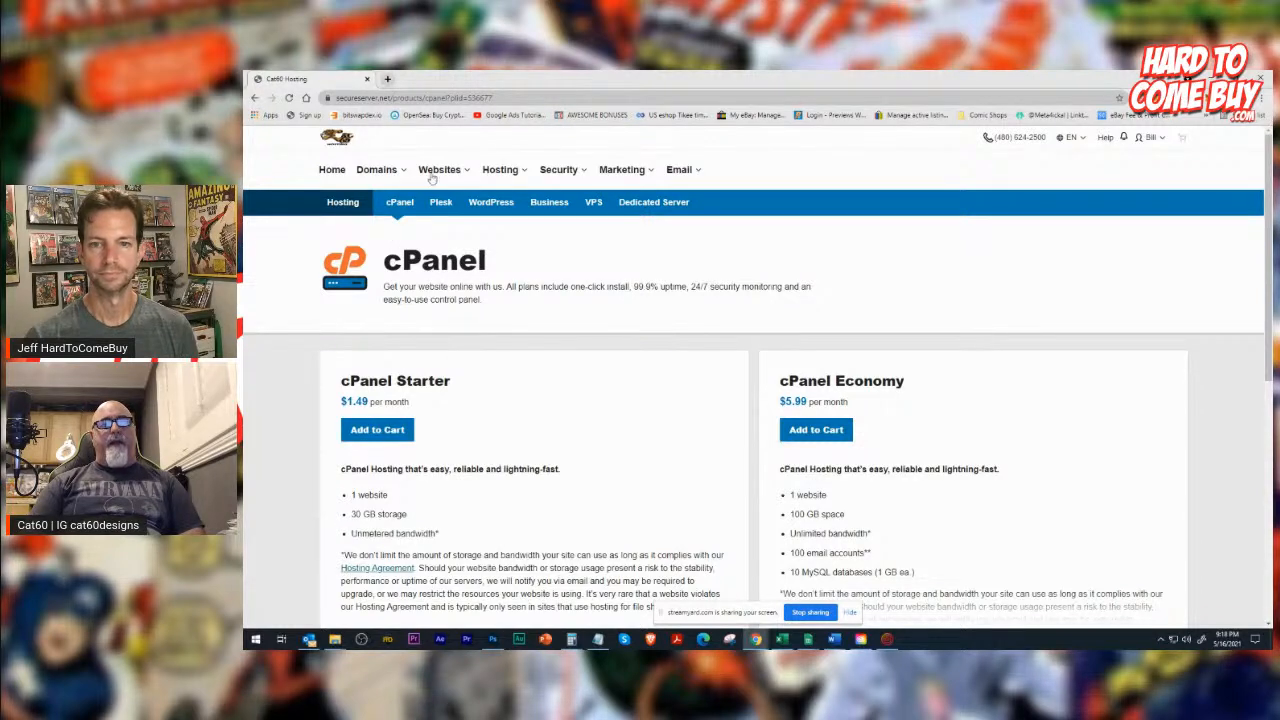
Open the SSL certificate offers under security and highlight the Standard SSL (1-Site) plan name and the page title.
click(559, 172)
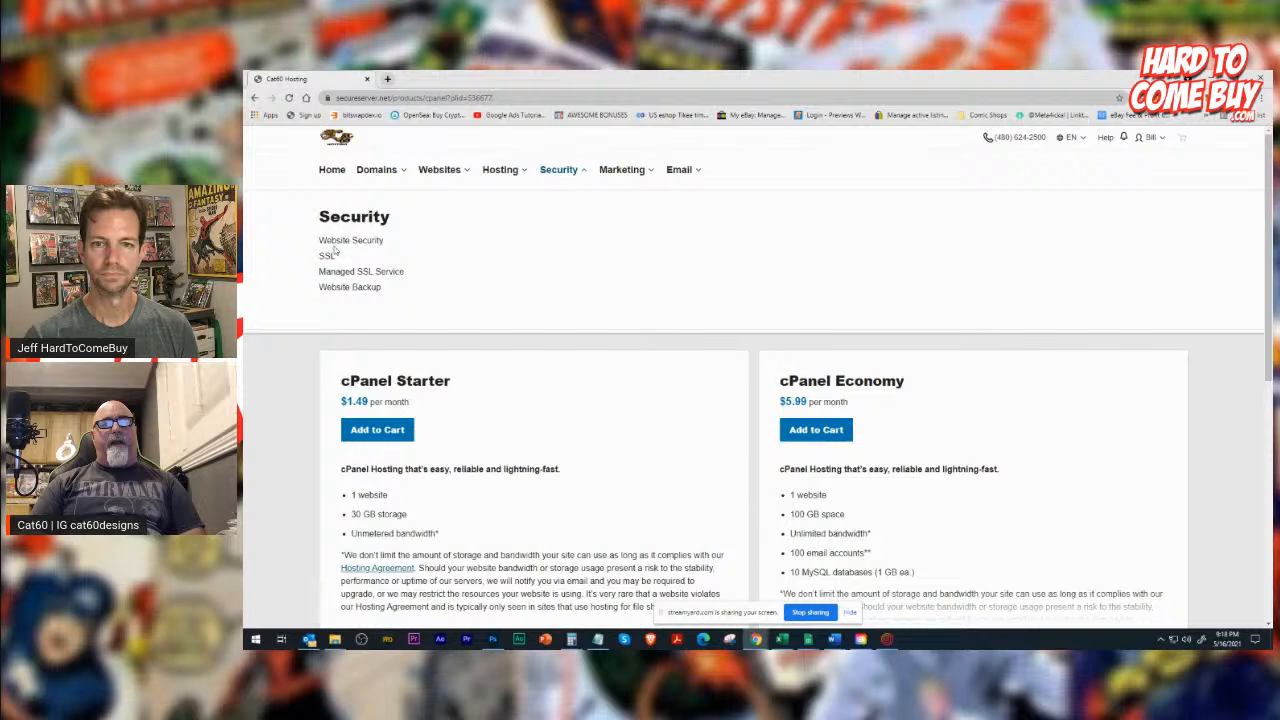
click(327, 256)
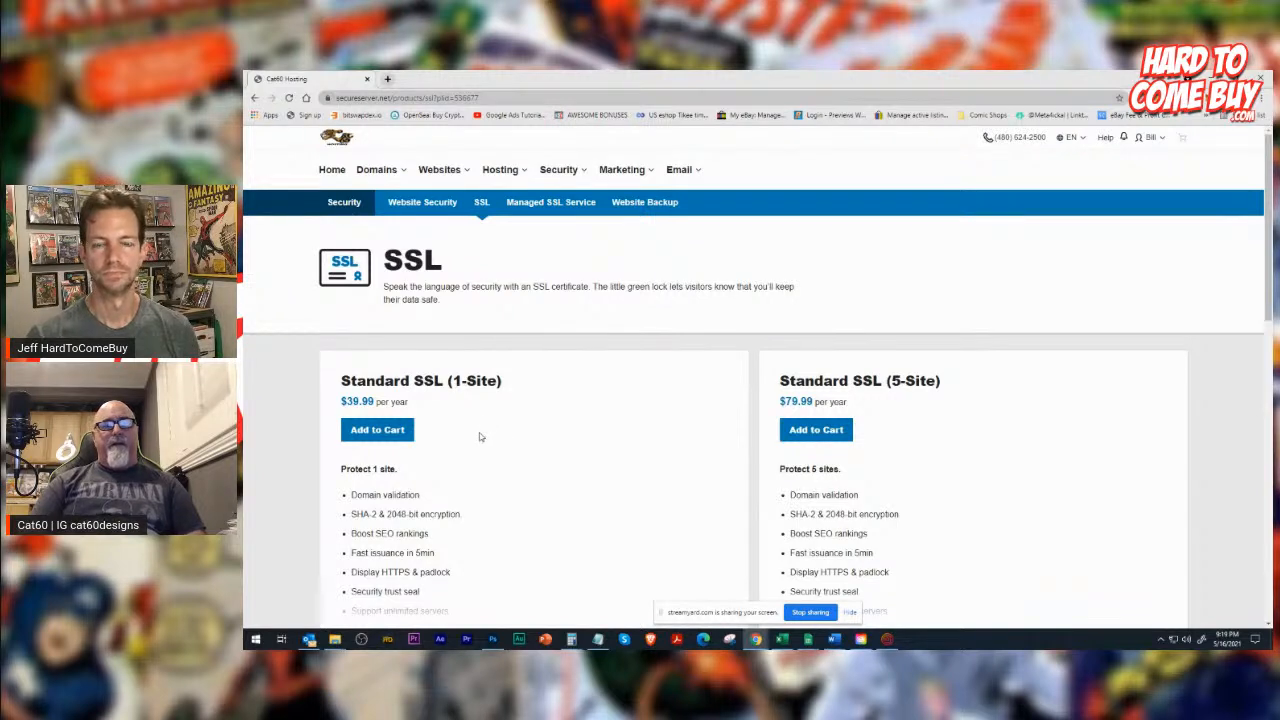
triple_click(380, 381)
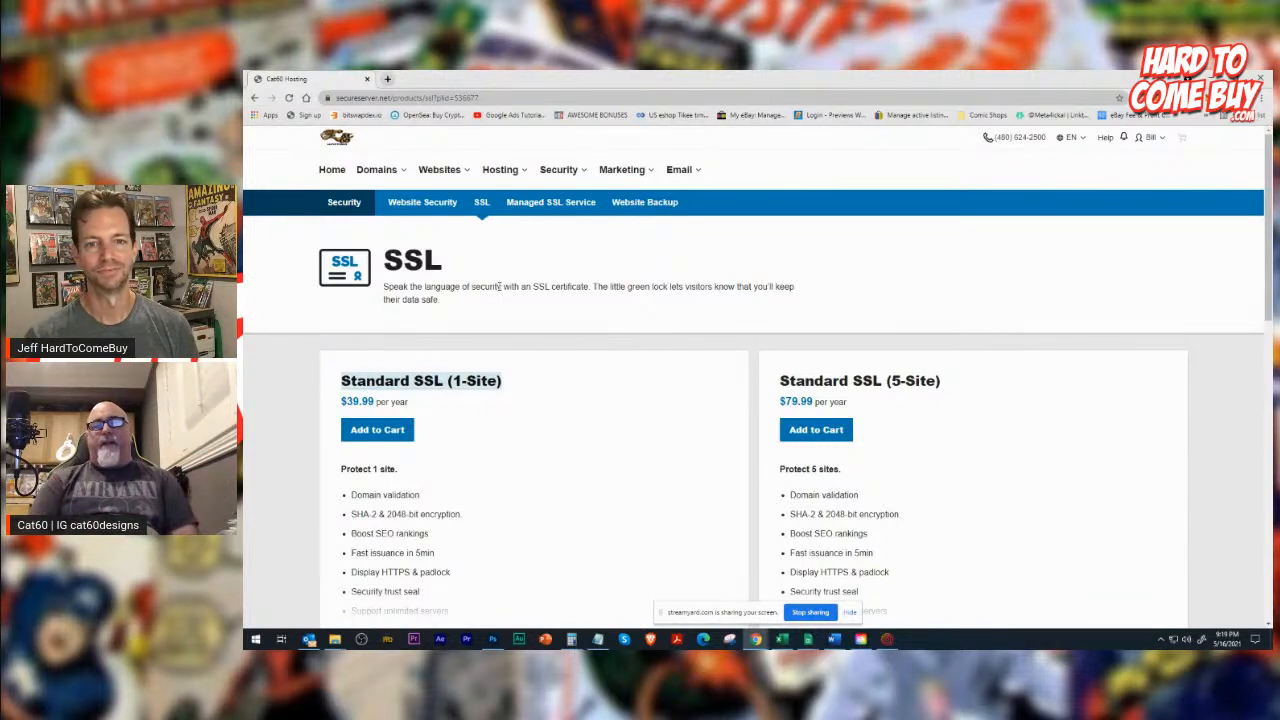
double_click(400, 268)
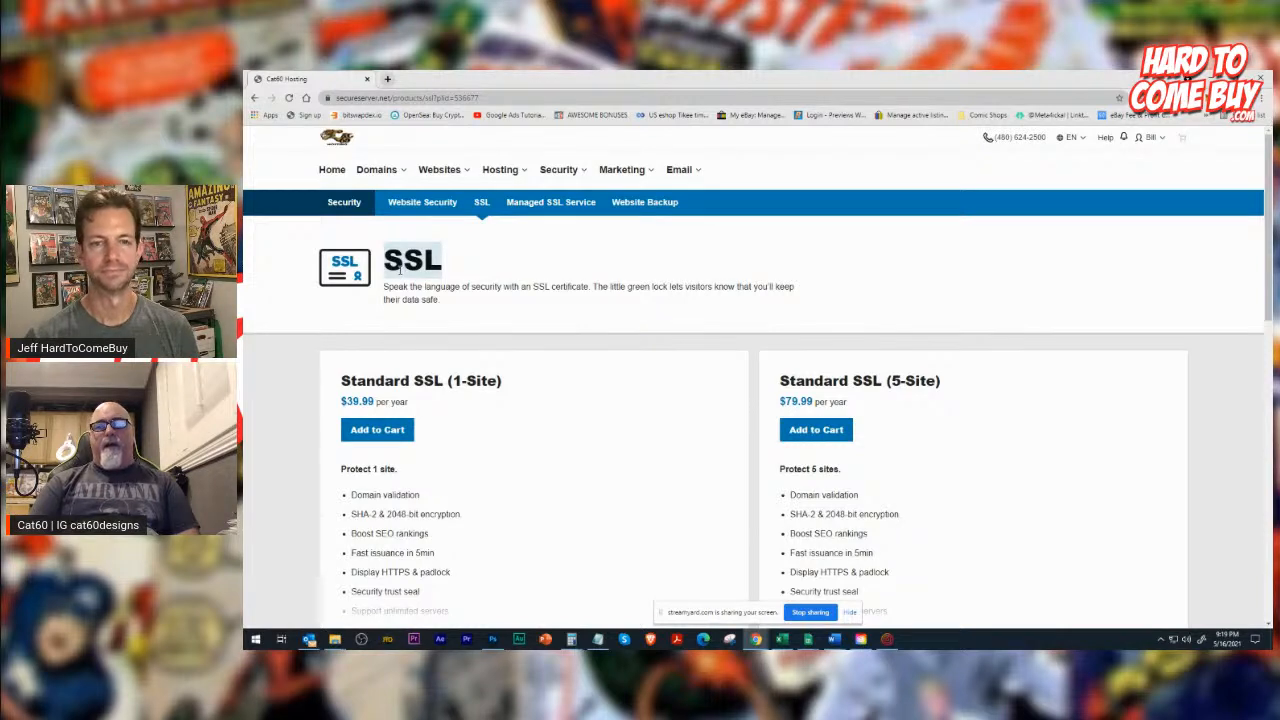
Return to the hosting store's home page and open the signed-in account's My Products page.
click(335, 172)
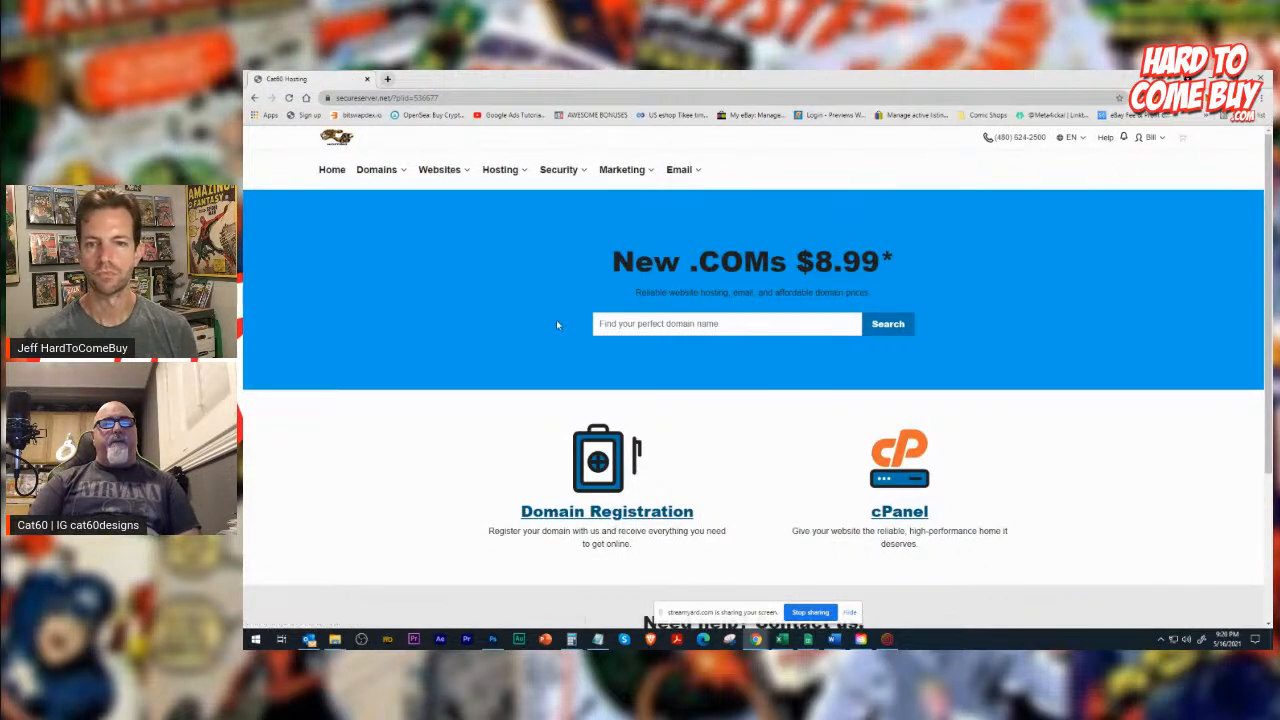
click(1156, 138)
click(715, 208)
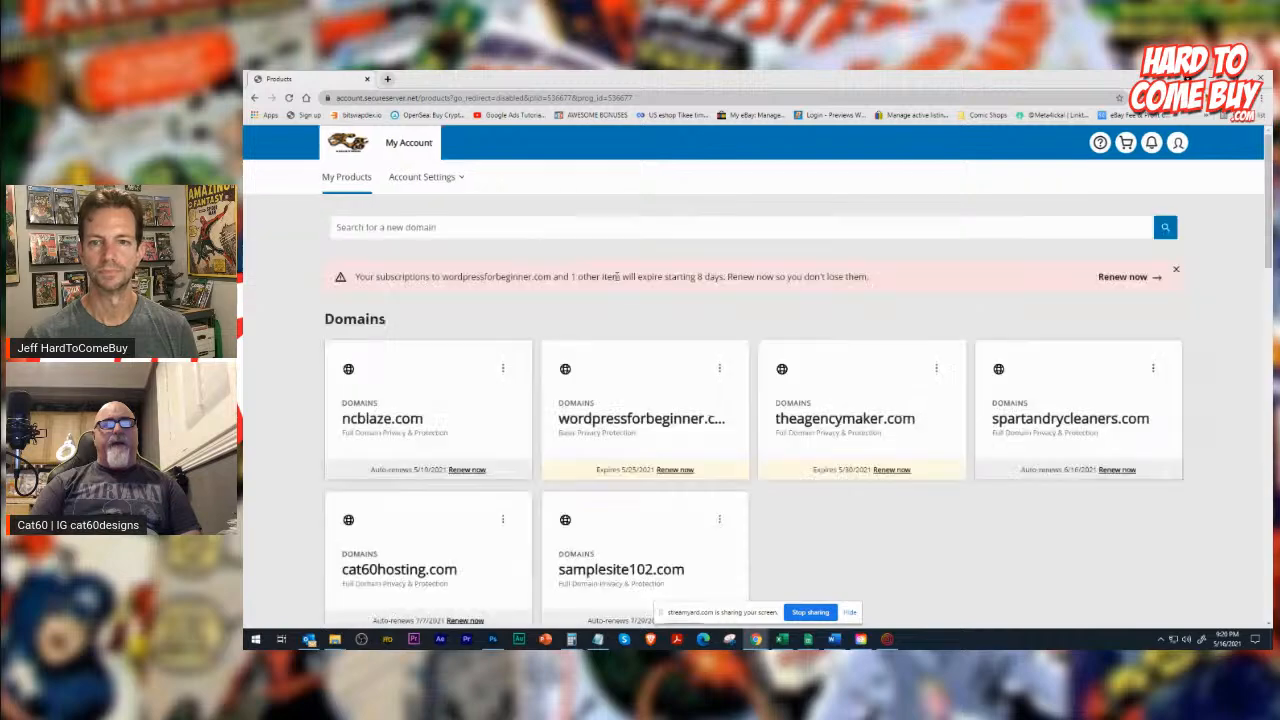
Look through the account's domains and the rest of its products and services.
scroll(454, 352, down, 3)
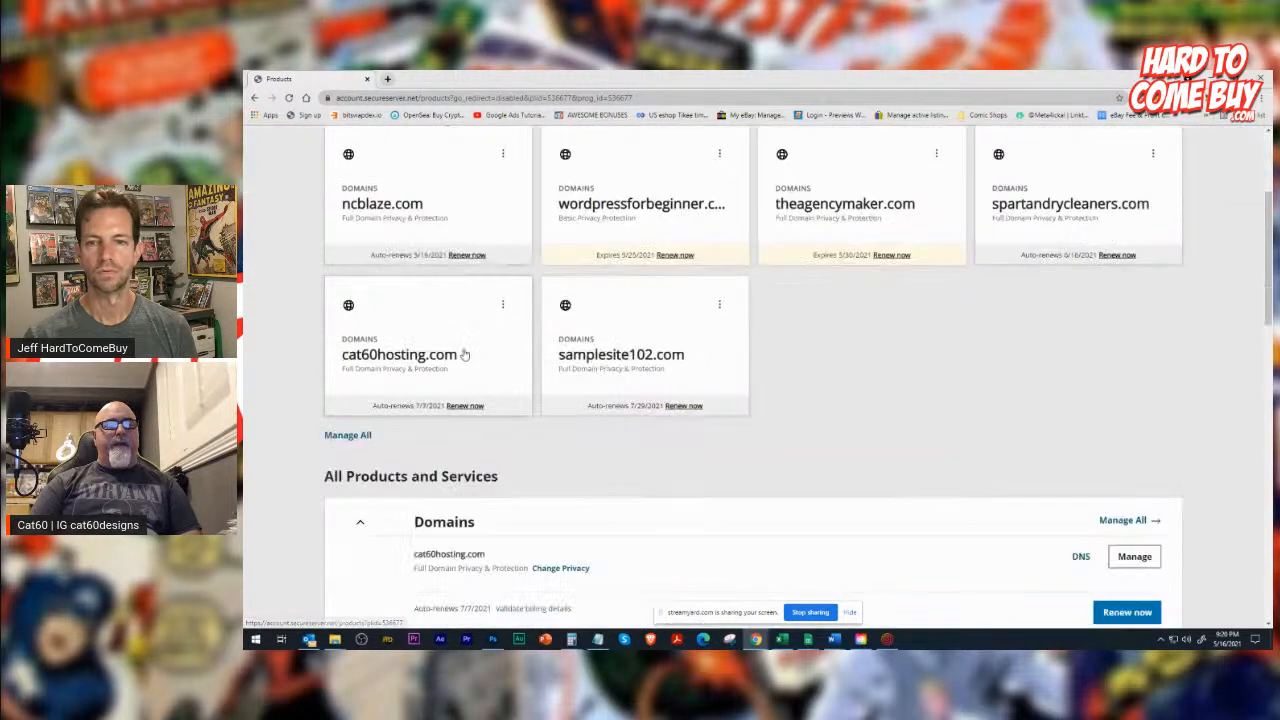
scroll(688, 357, down, 5)
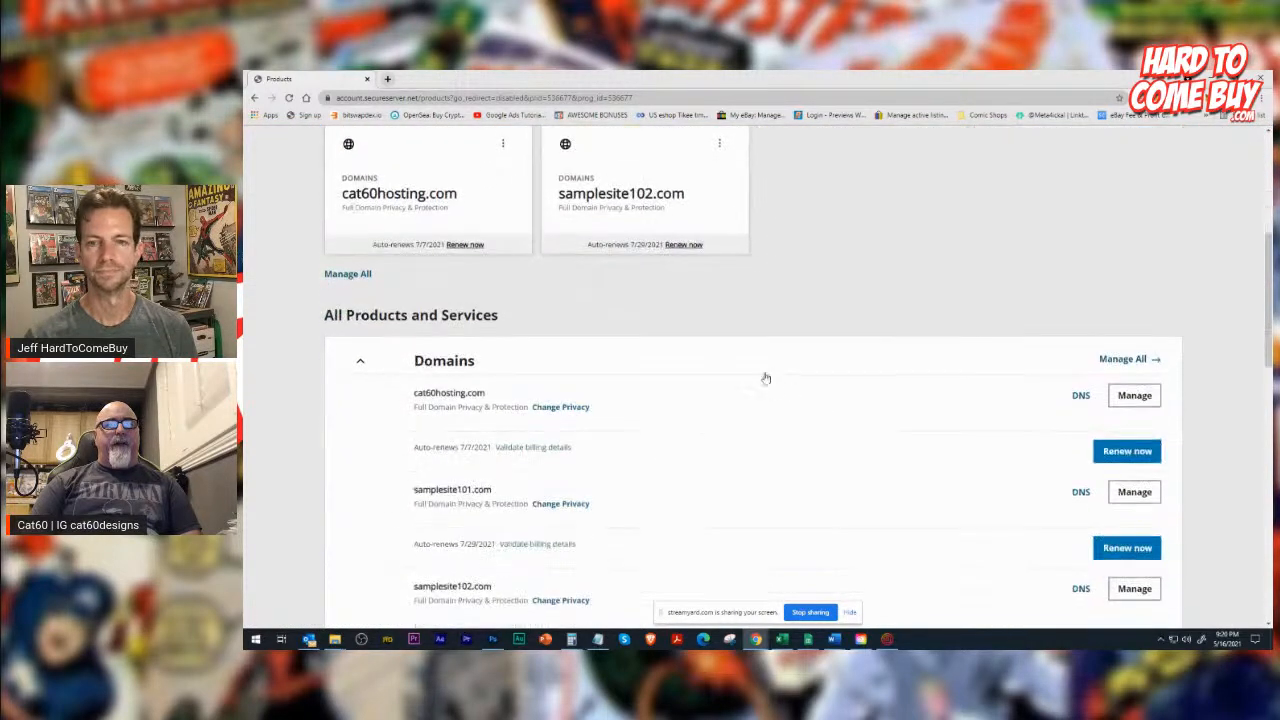
scroll(524, 336, down, 12)
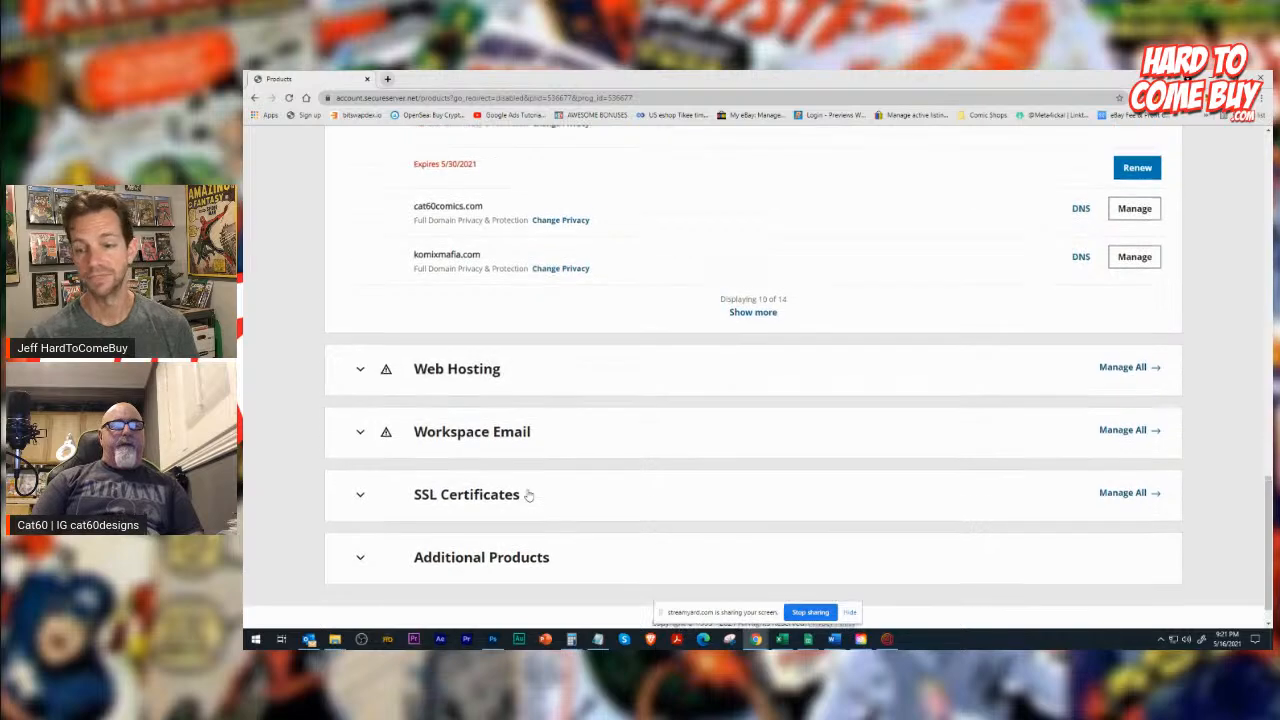
scroll(528, 495, up, 10)
scroll(528, 495, down, 15)
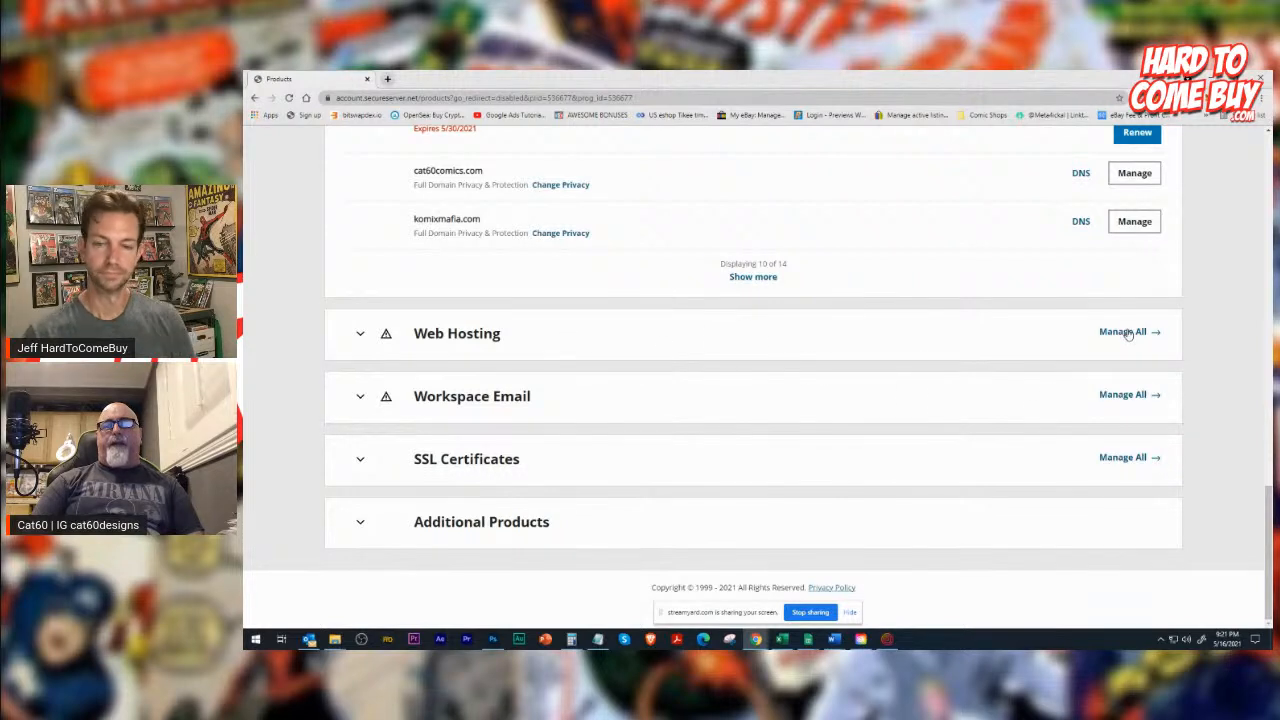
Open the cPanel admin of the cat60hosting.com web hosting account, reloading the hosting page, and look over its tools and web applications.
click(436, 338)
click(1134, 369)
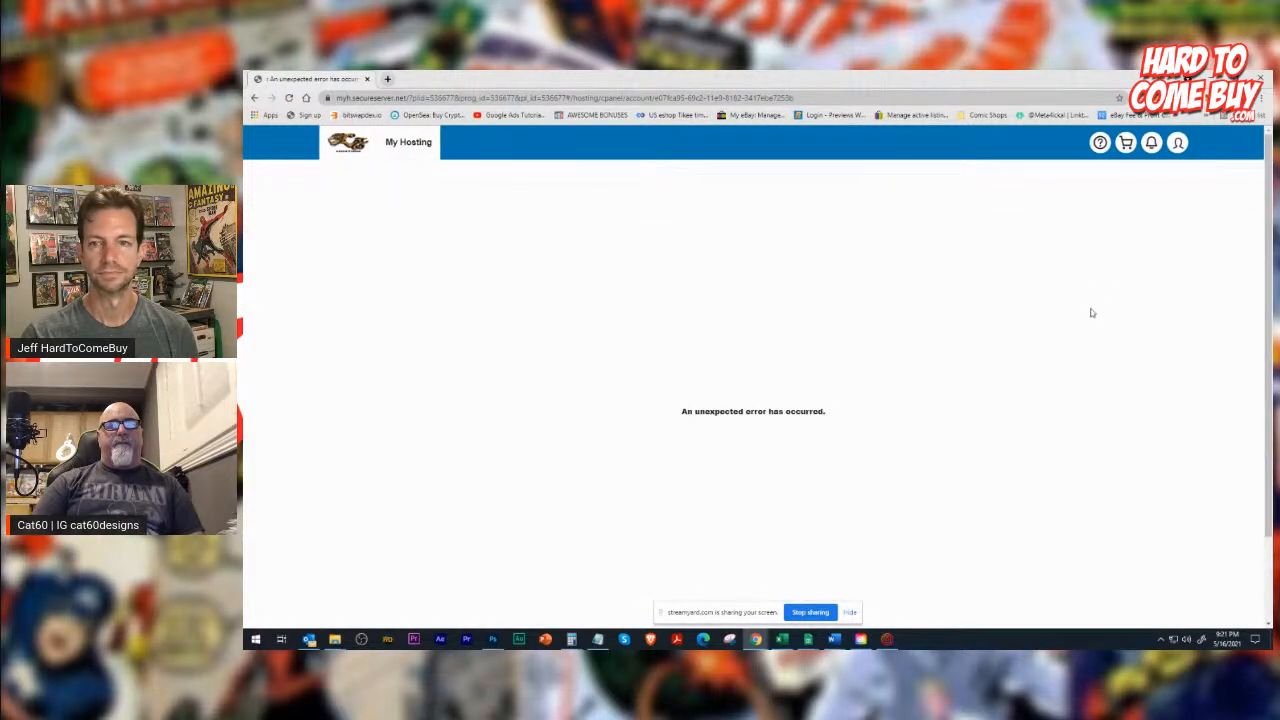
click(289, 97)
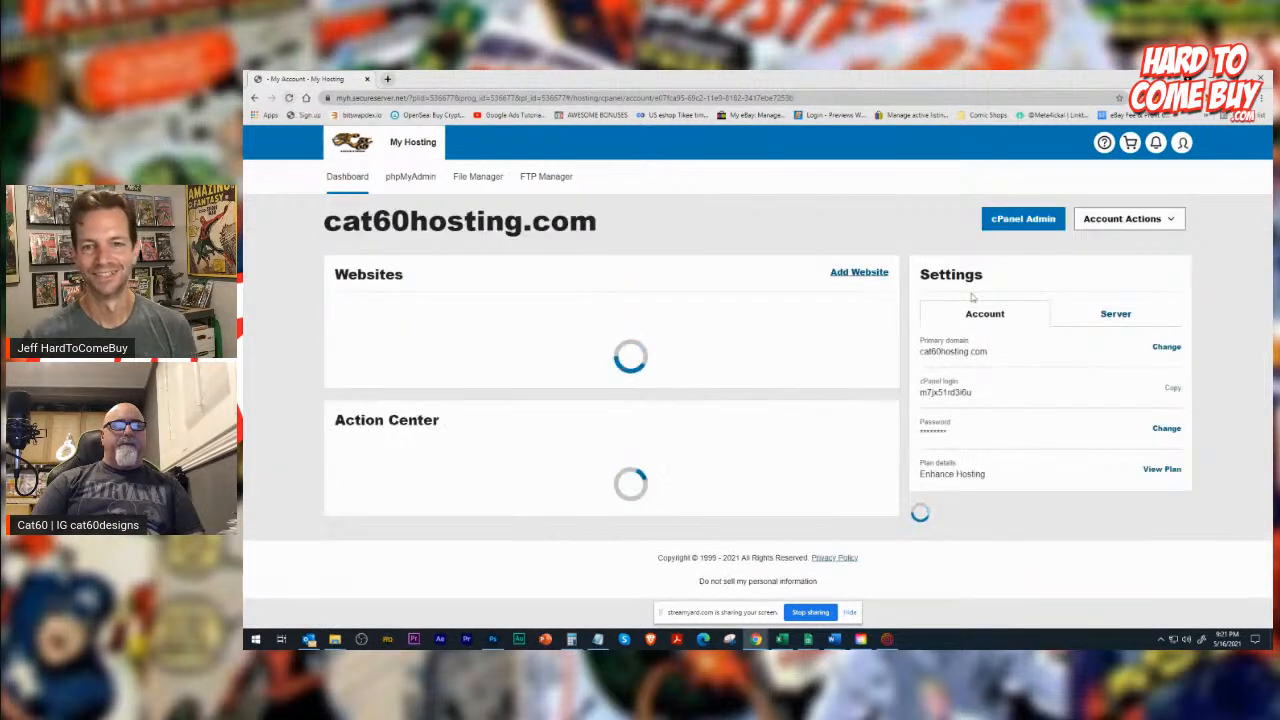
click(1008, 224)
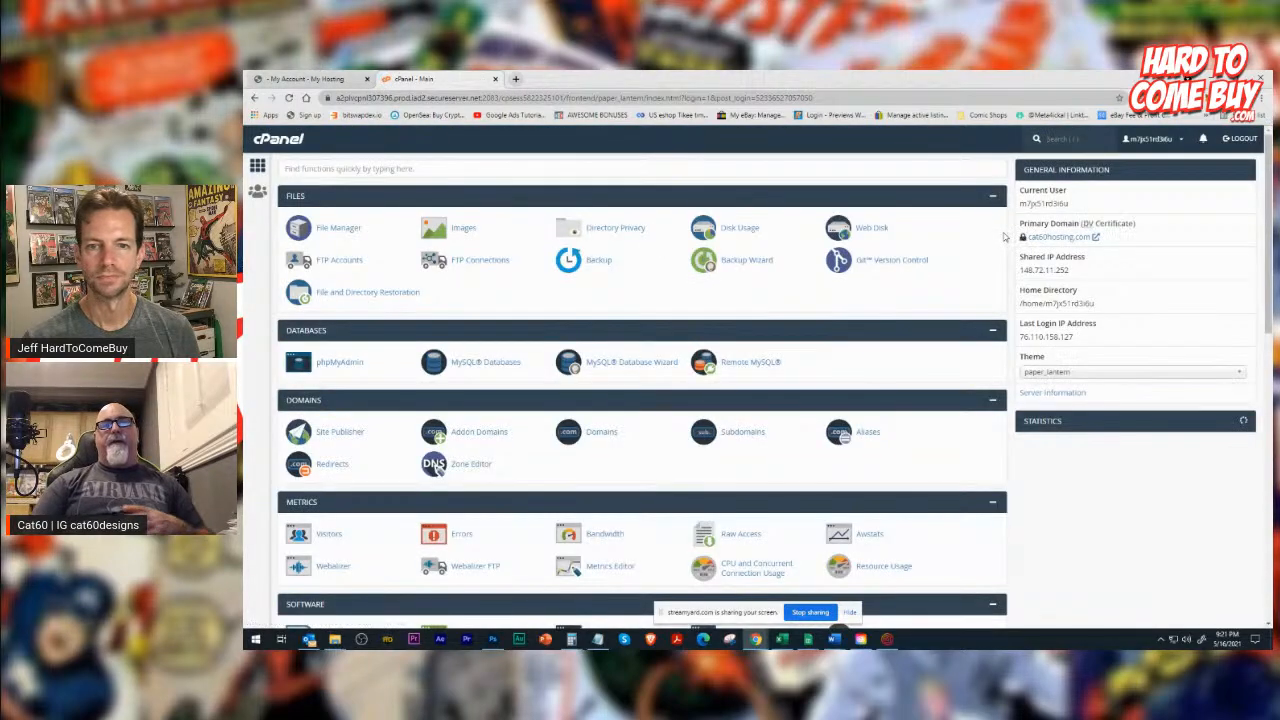
scroll(941, 353, down, 10)
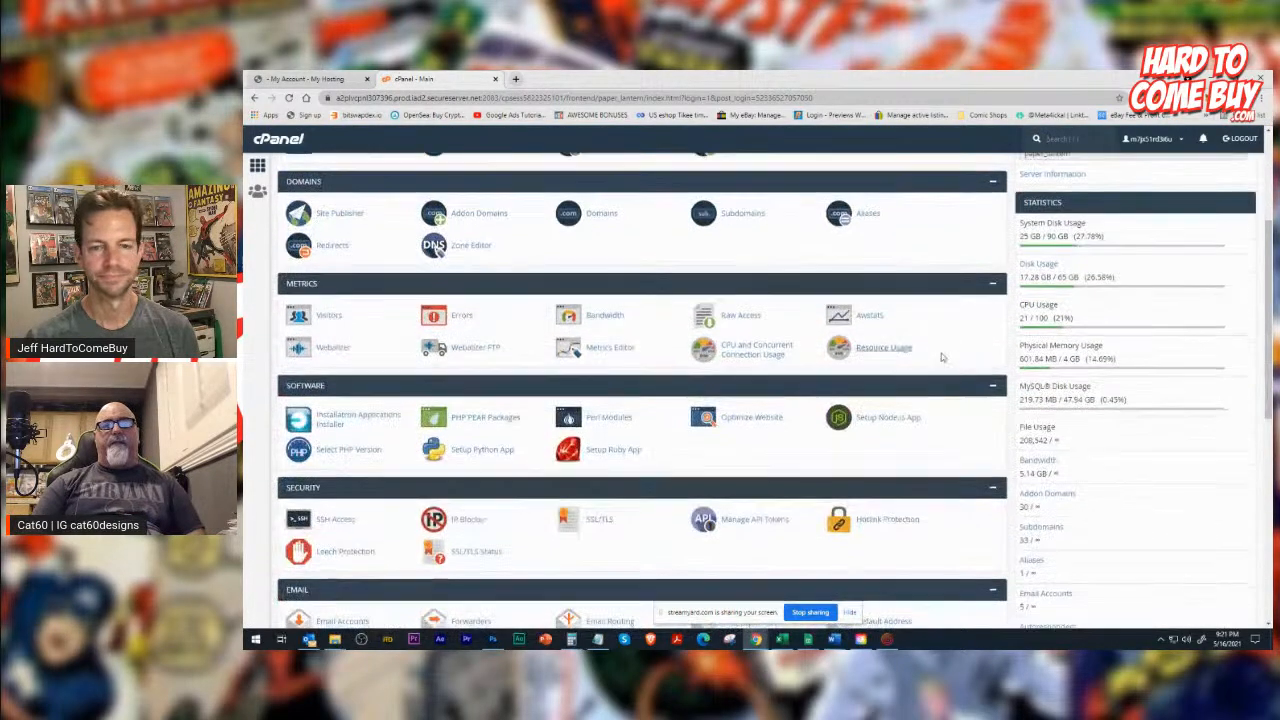
scroll(783, 397, down, 1)
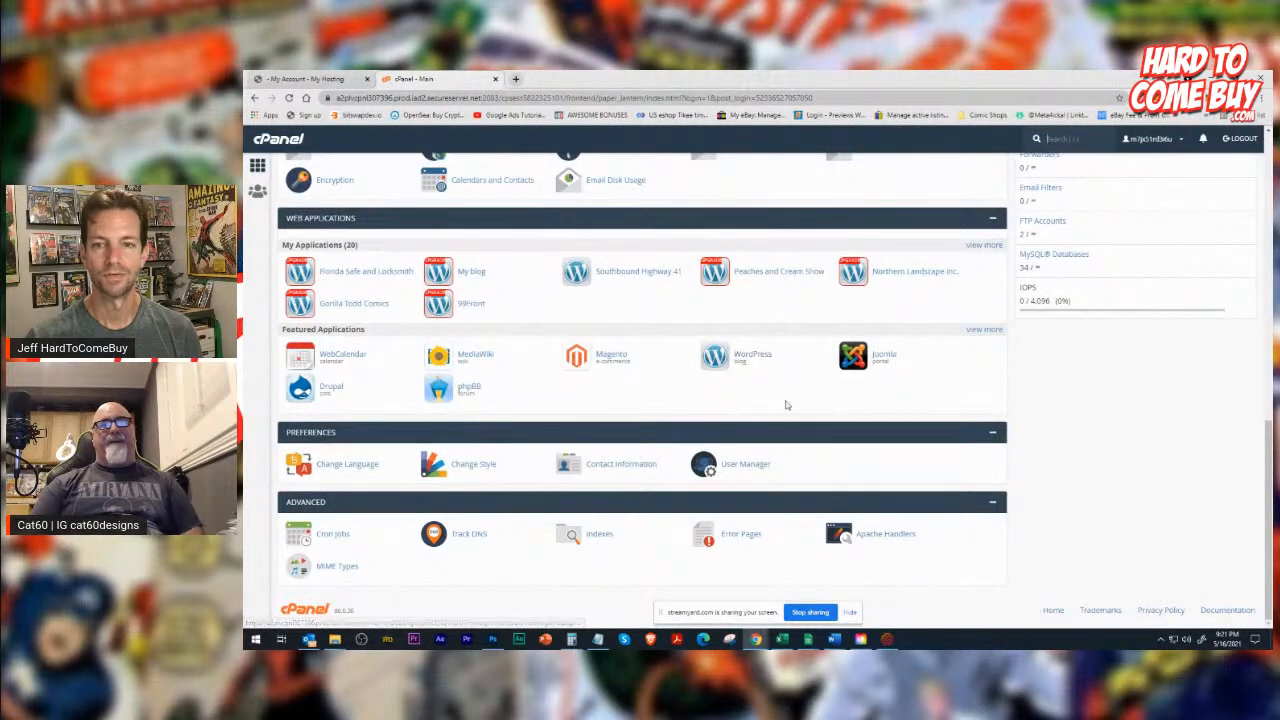
Look over the cPanel tools, open the SSL/TLS manager under Security, and return to the cPanel main page.
scroll(786, 403, up, 10)
scroll(664, 388, up, 1)
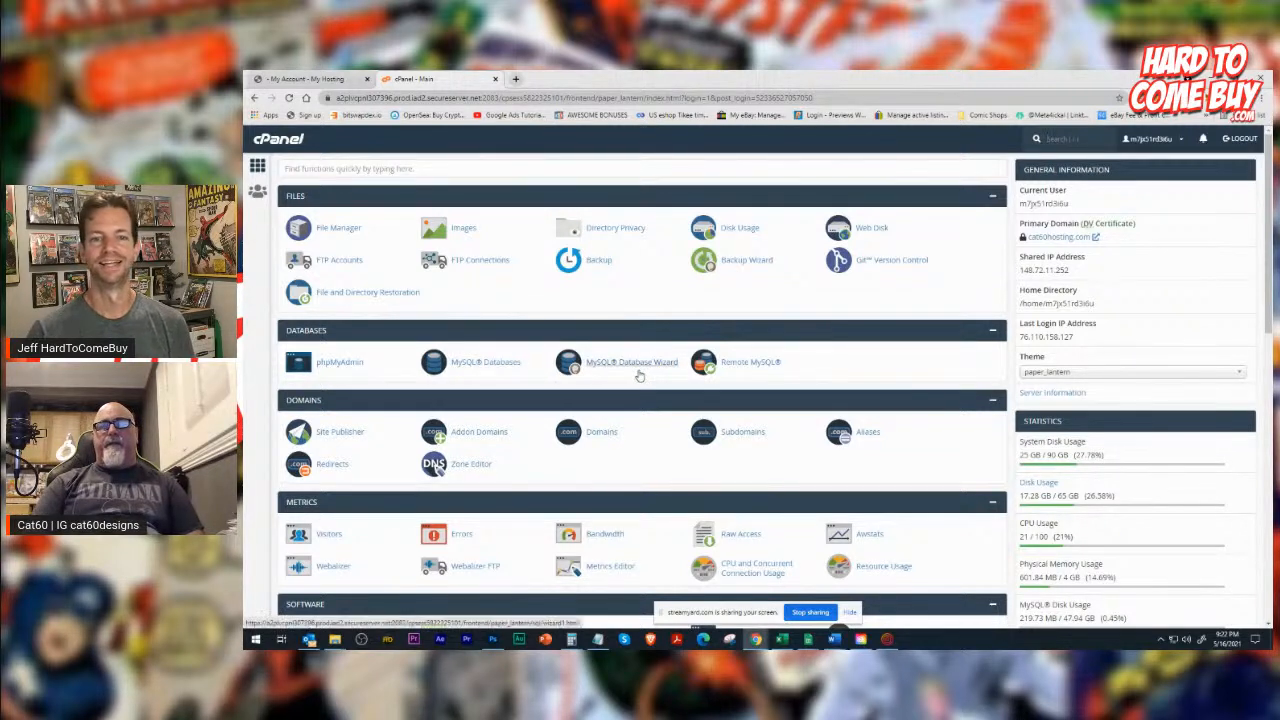
scroll(639, 375, down, 5)
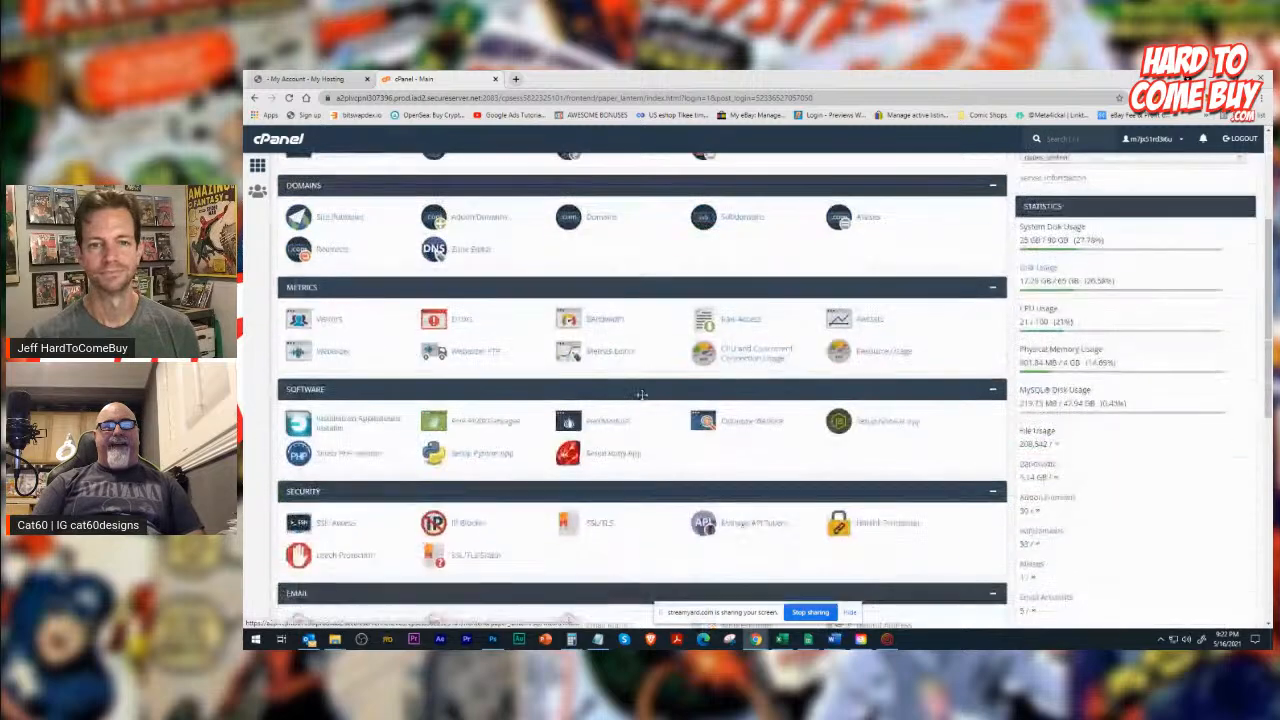
click(603, 311)
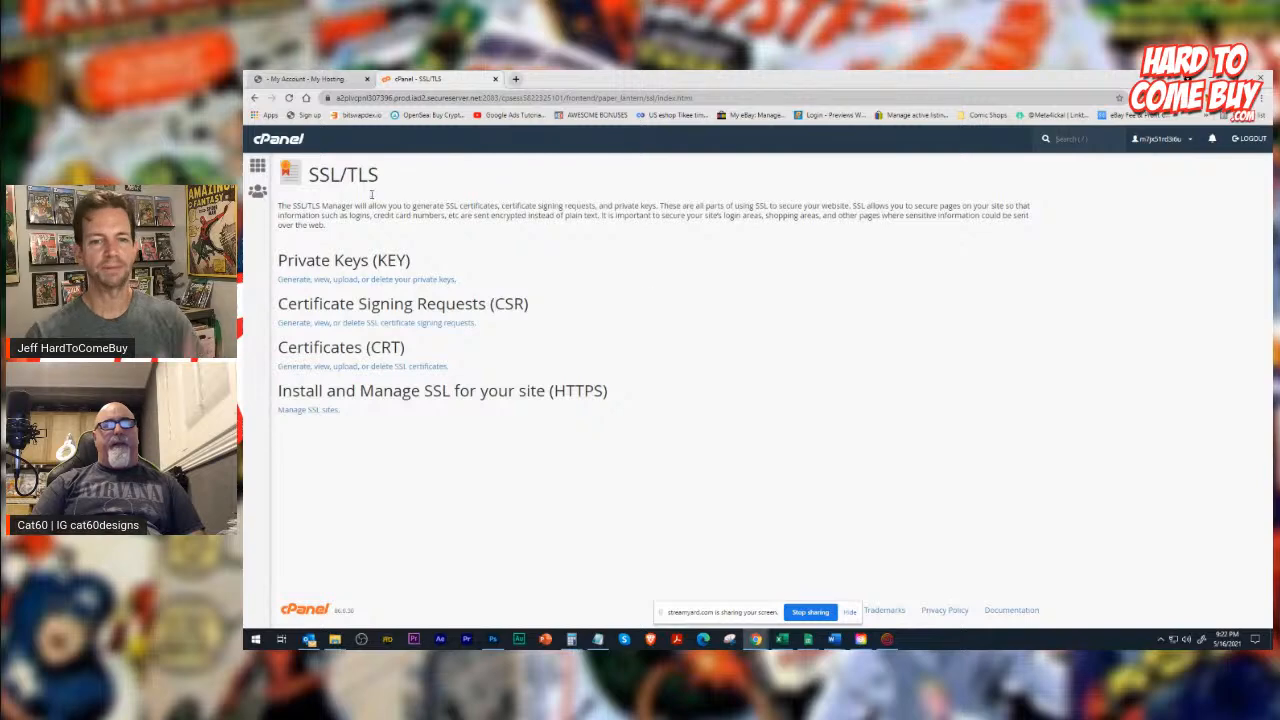
click(256, 98)
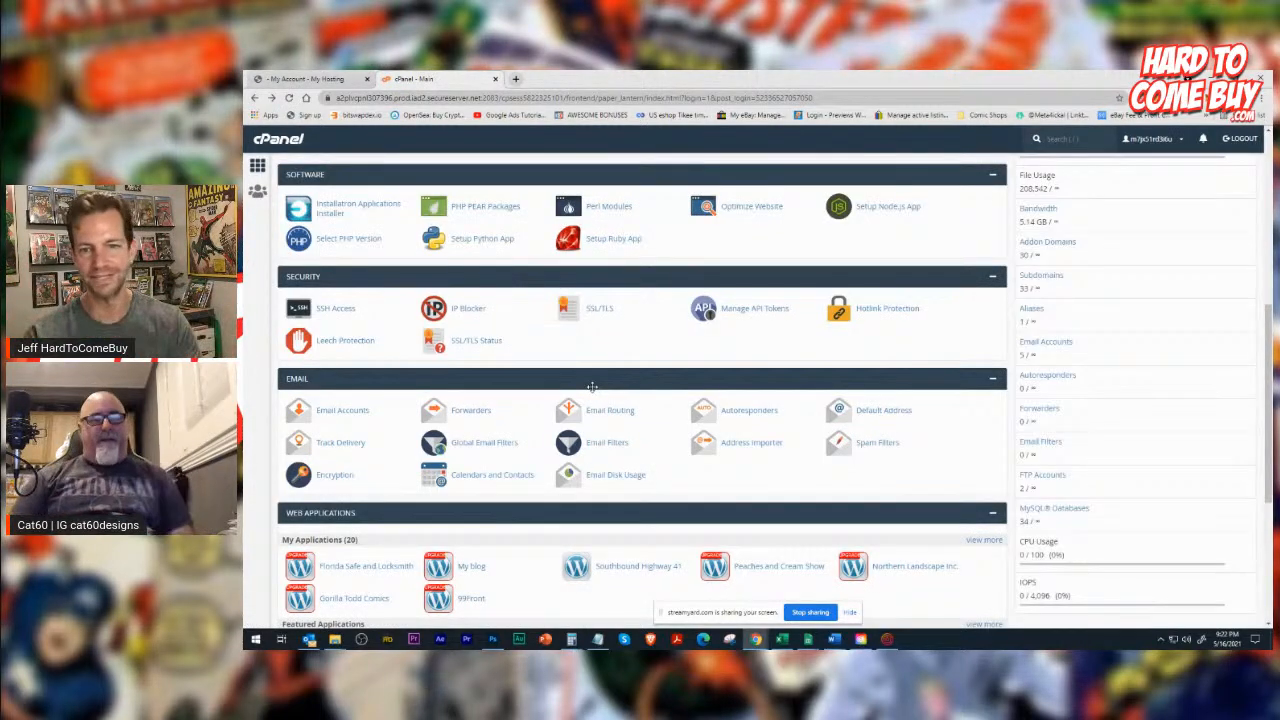
Open WordPress from cPanel's featured applications and begin a new installation of it.
scroll(592, 386, down, 5)
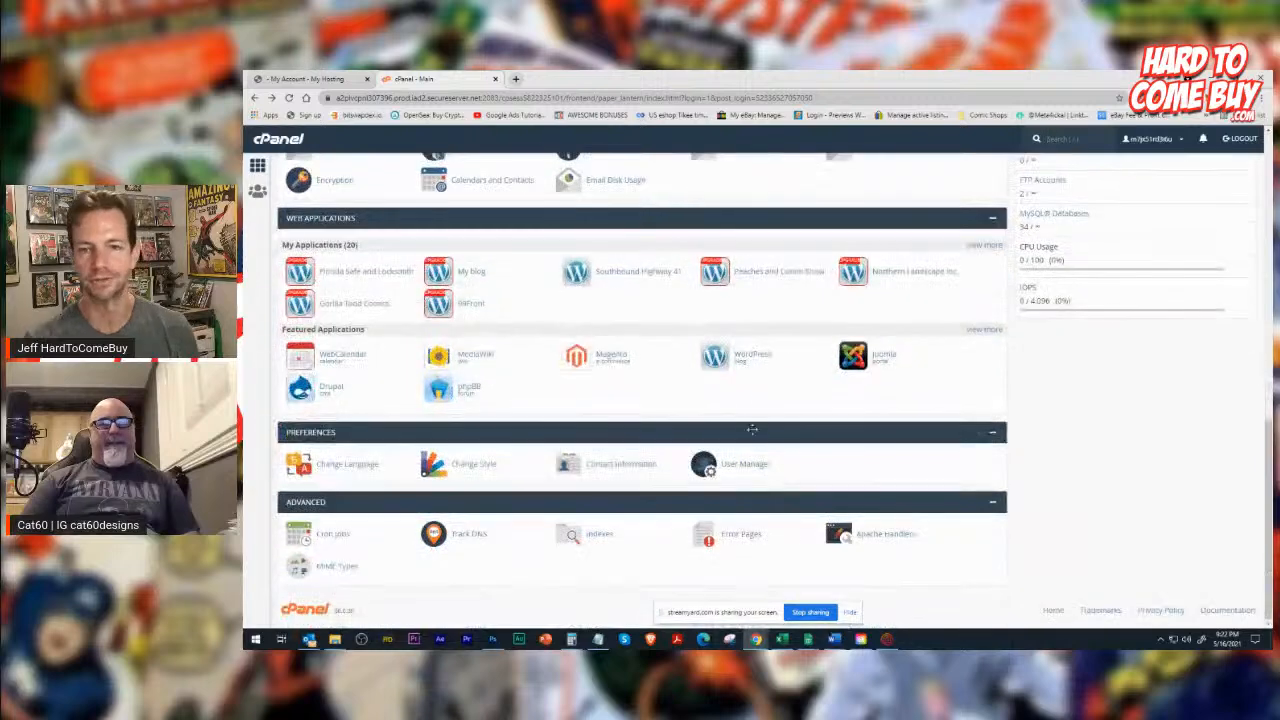
scroll(766, 470, up, 6)
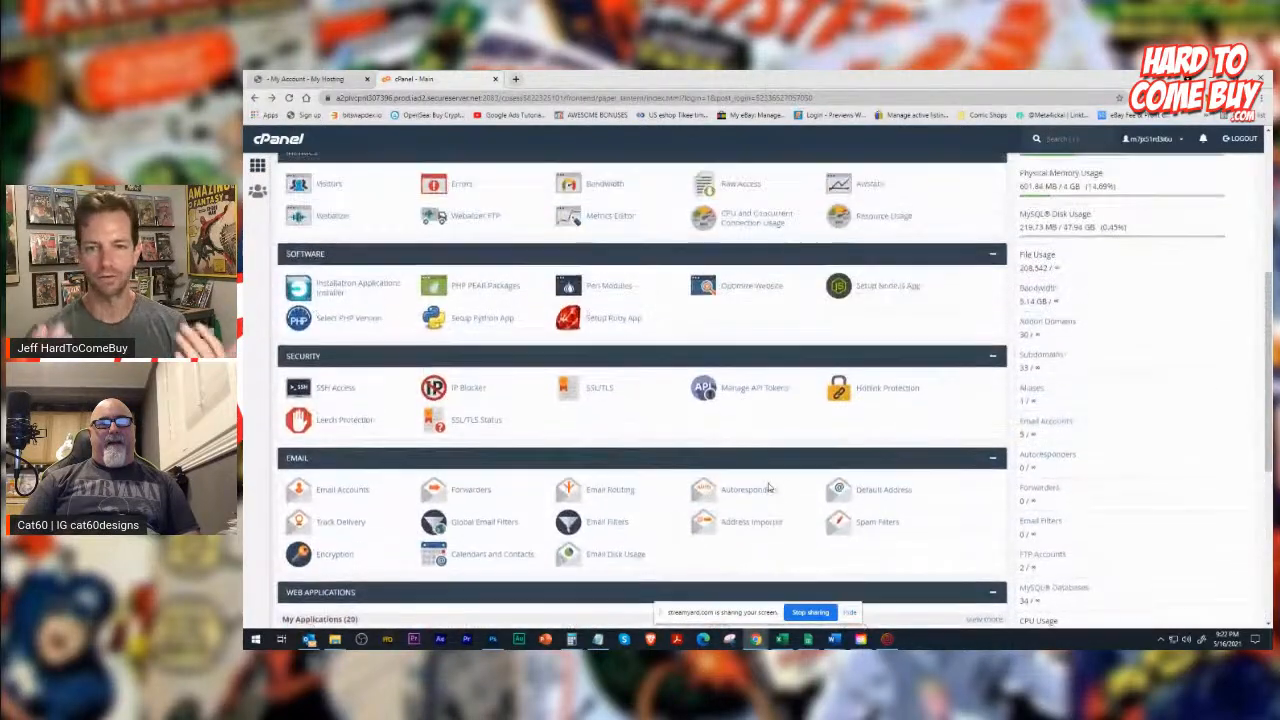
scroll(768, 488, down, 3)
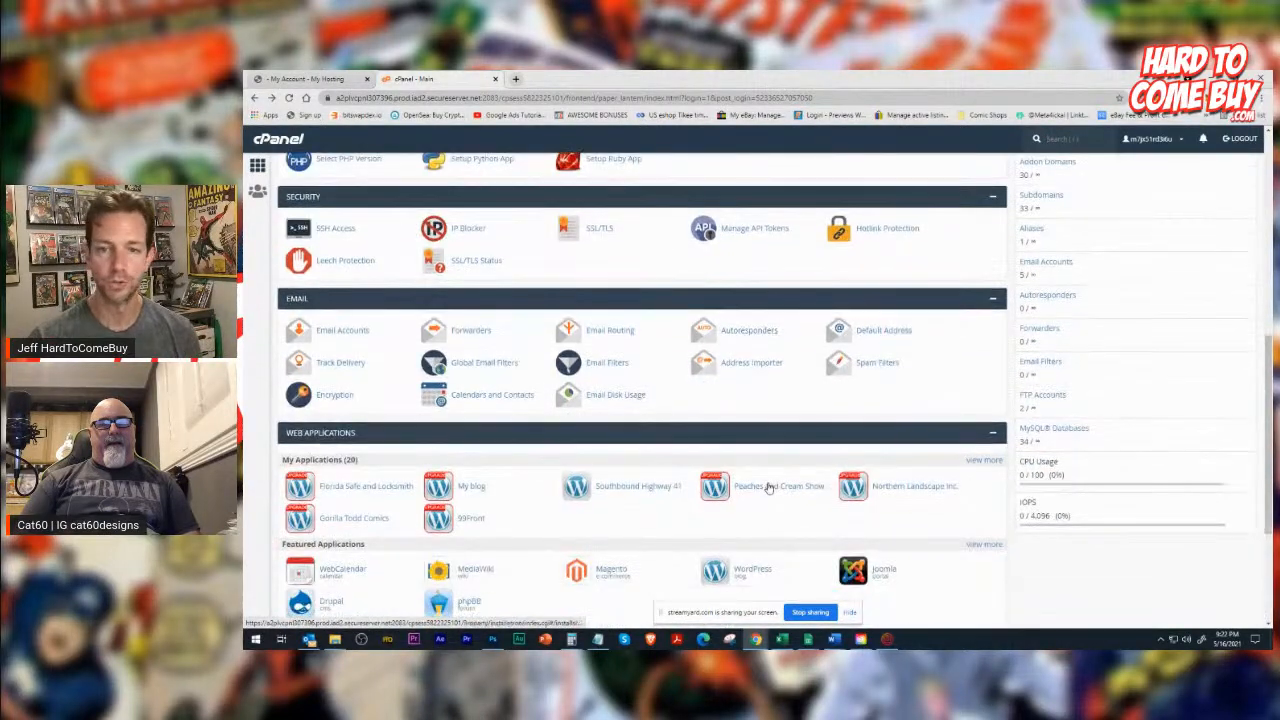
scroll(768, 487, up, 5)
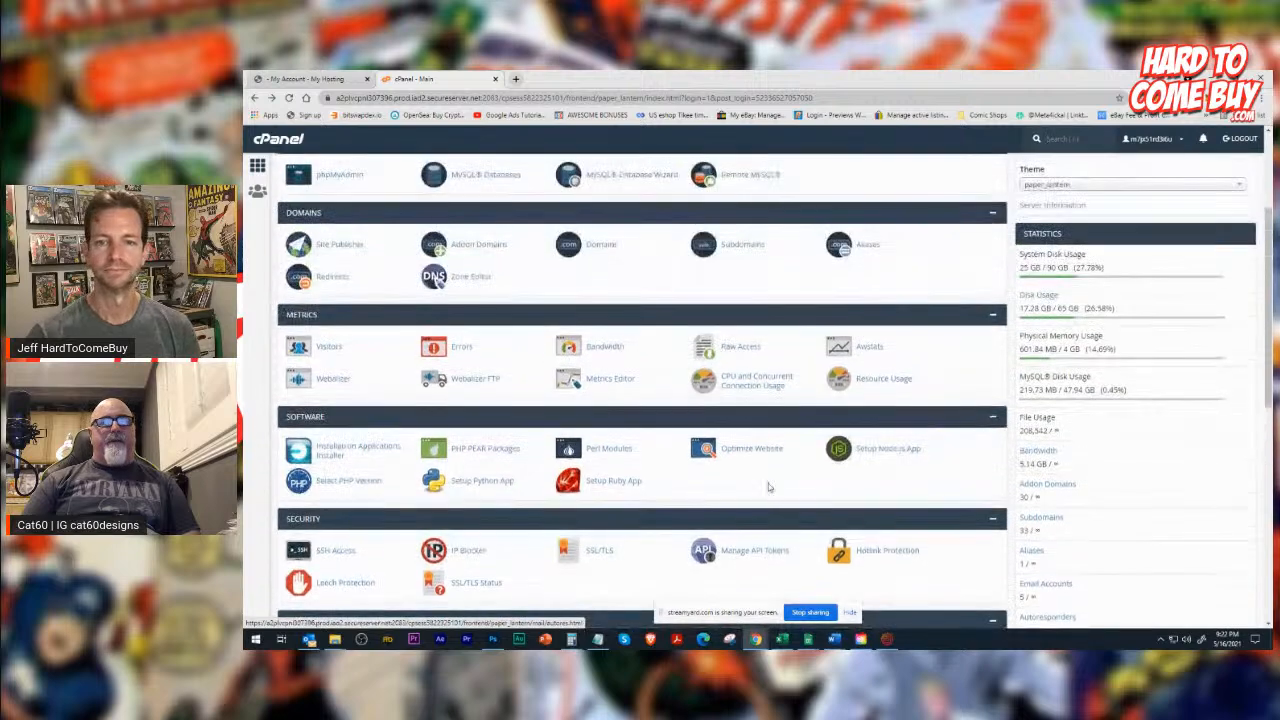
scroll(768, 483, up, 3)
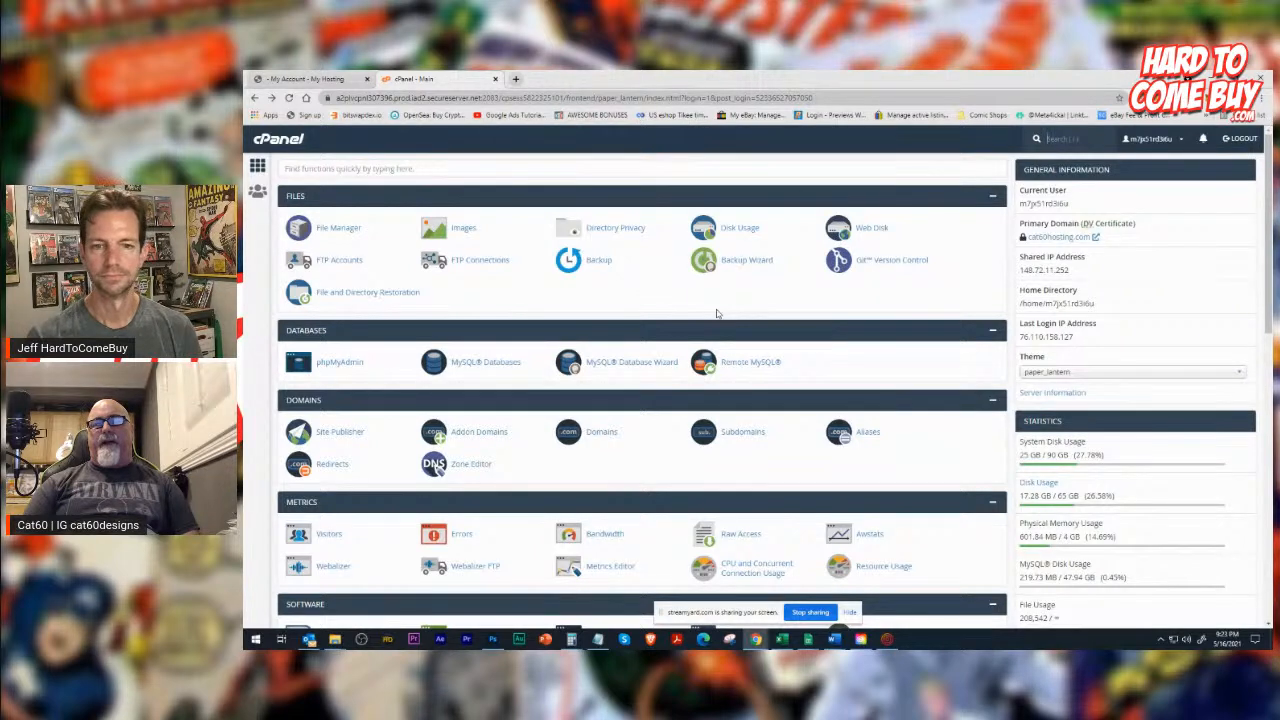
scroll(766, 442, down, 8)
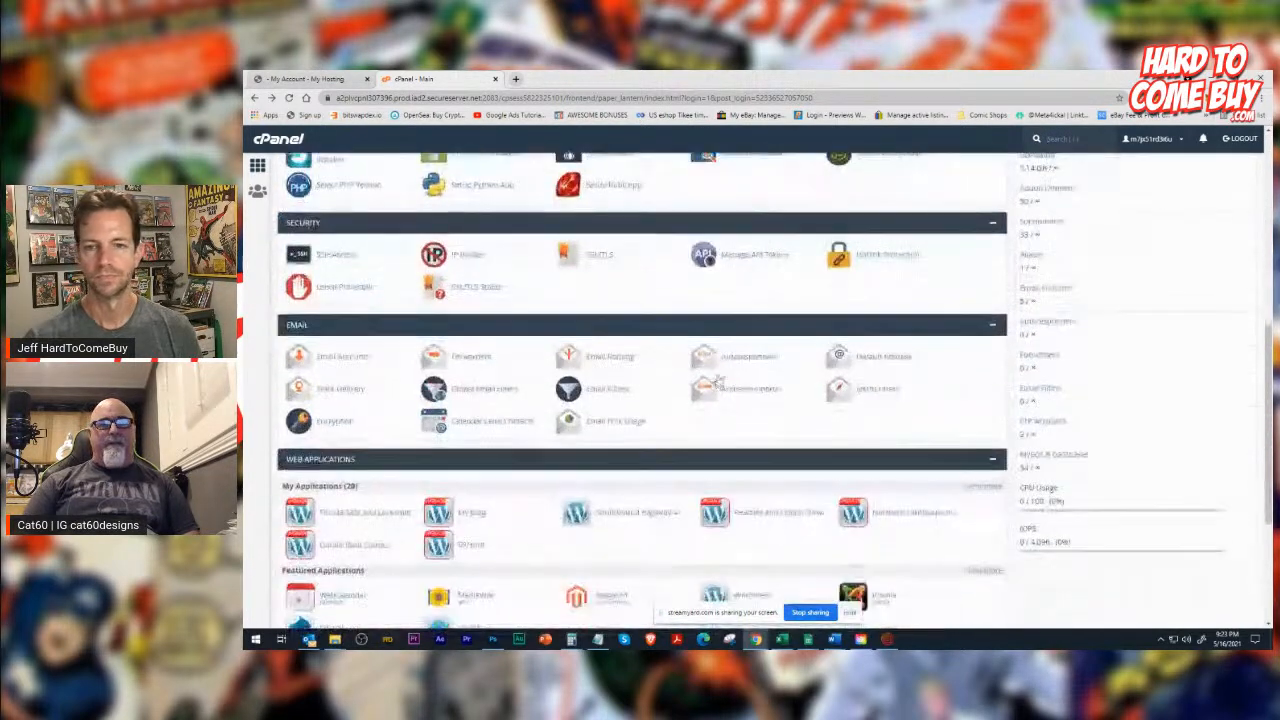
scroll(766, 442, down, 3)
click(759, 443)
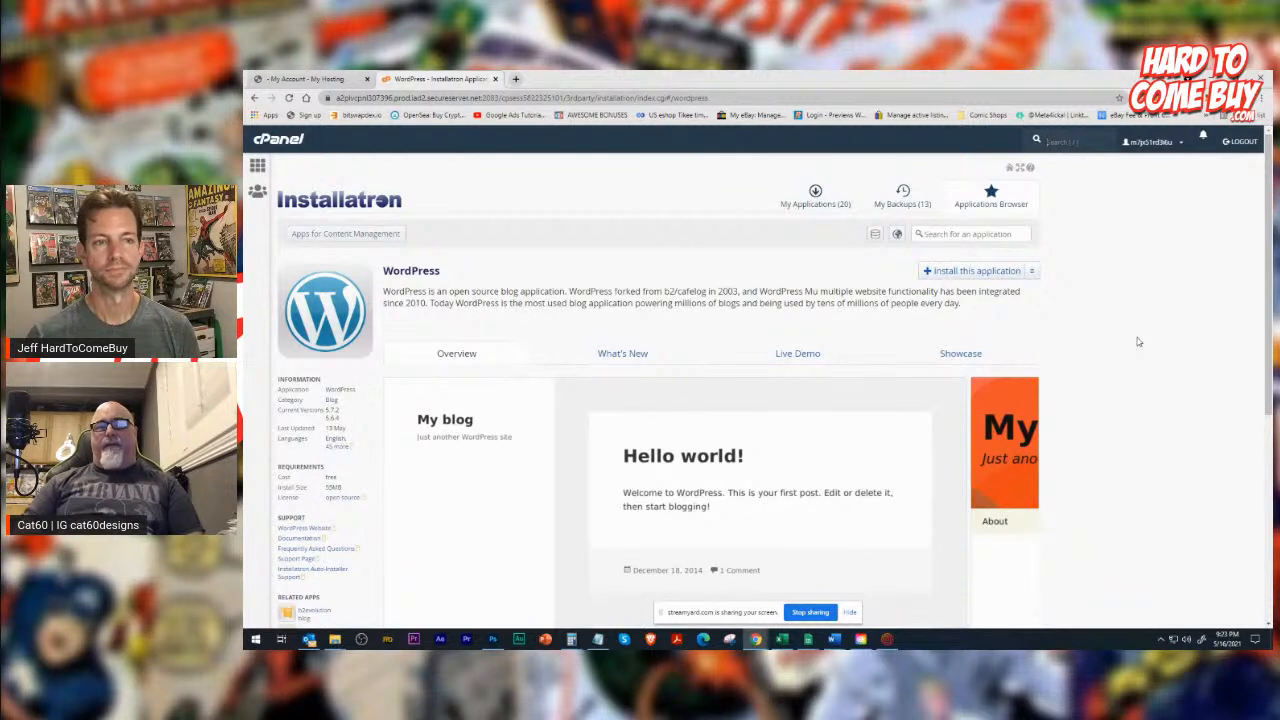
click(938, 274)
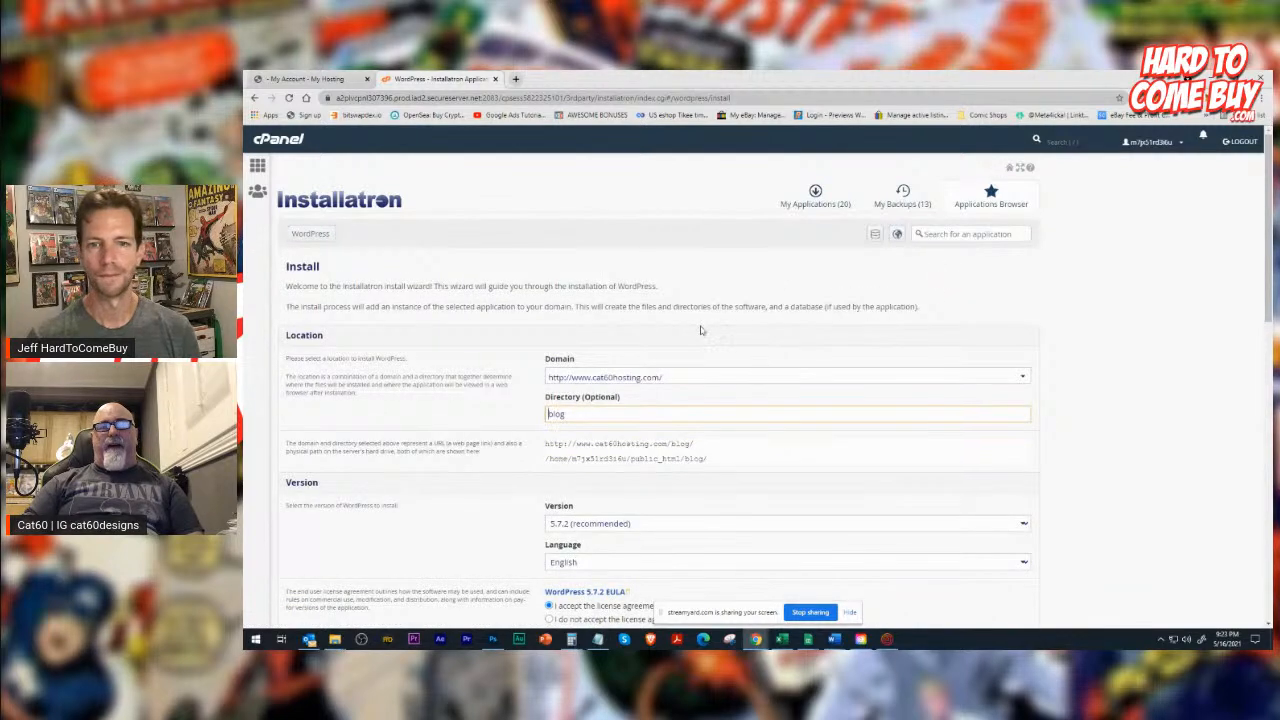
scroll(700, 330, down, 3)
click(726, 217)
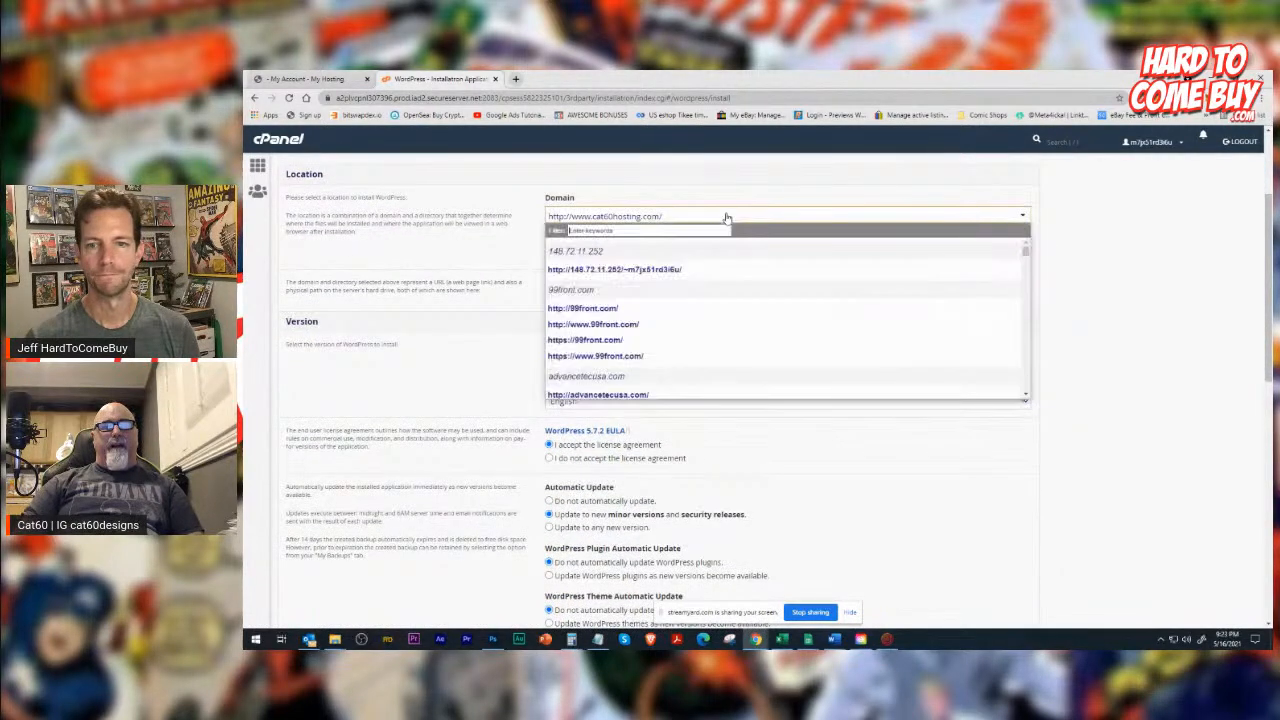
scroll(758, 341, down, 5)
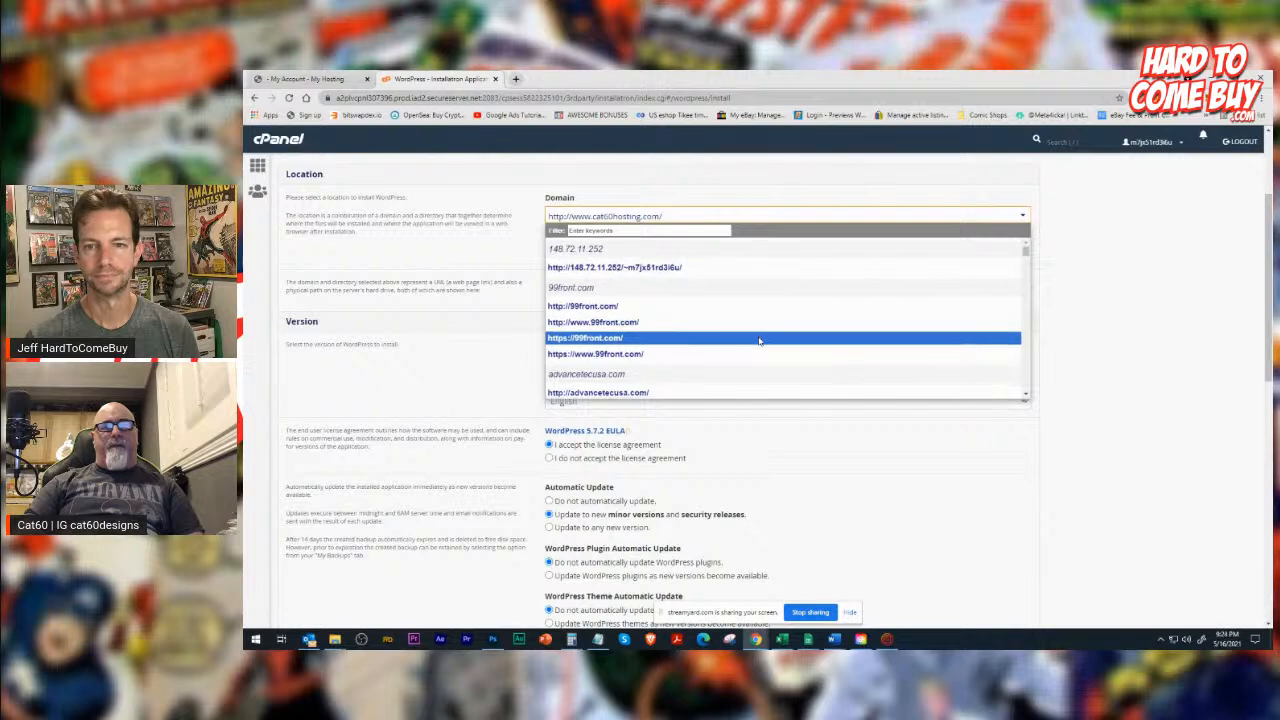
scroll(758, 341, down, 10)
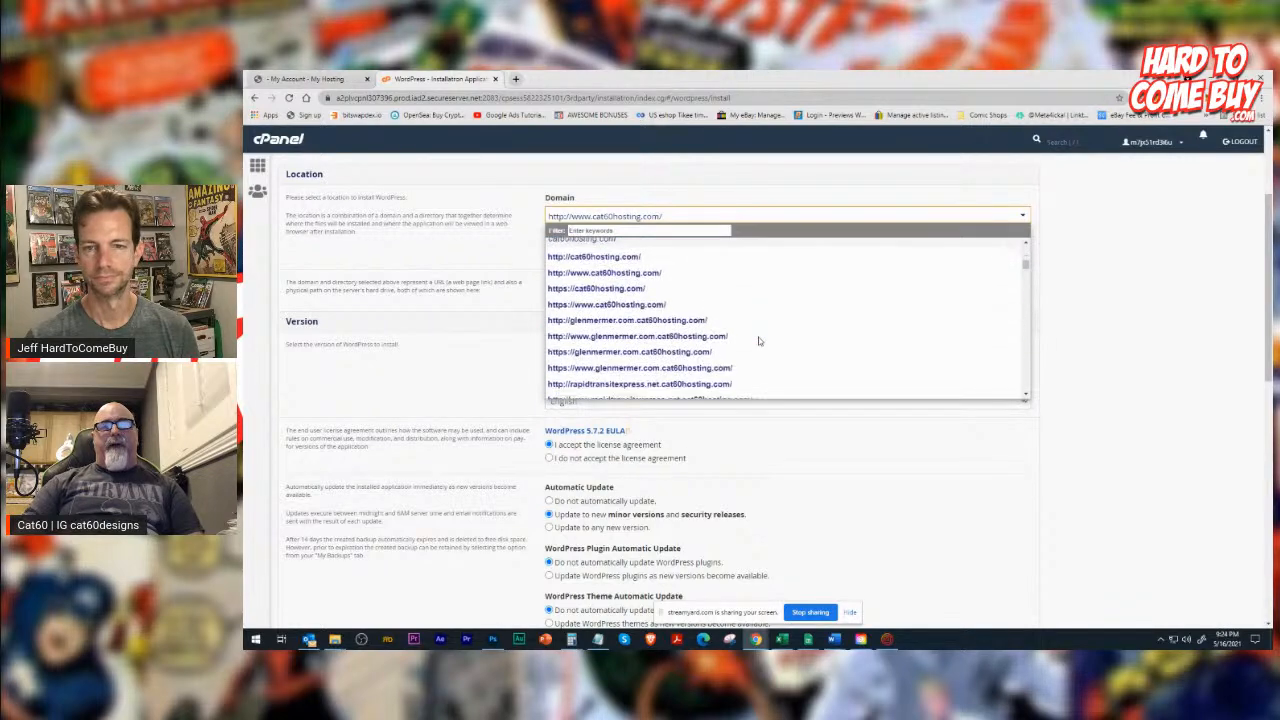
scroll(758, 341, down, 10)
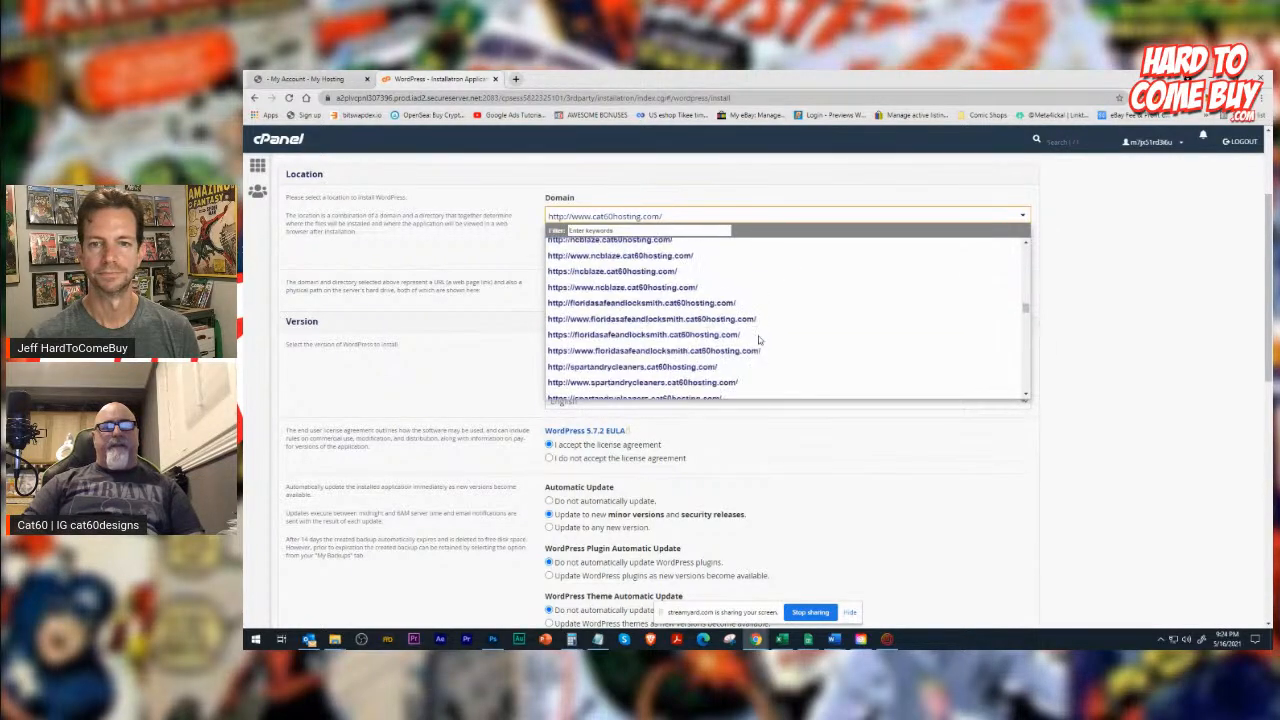
scroll(758, 341, down, 10)
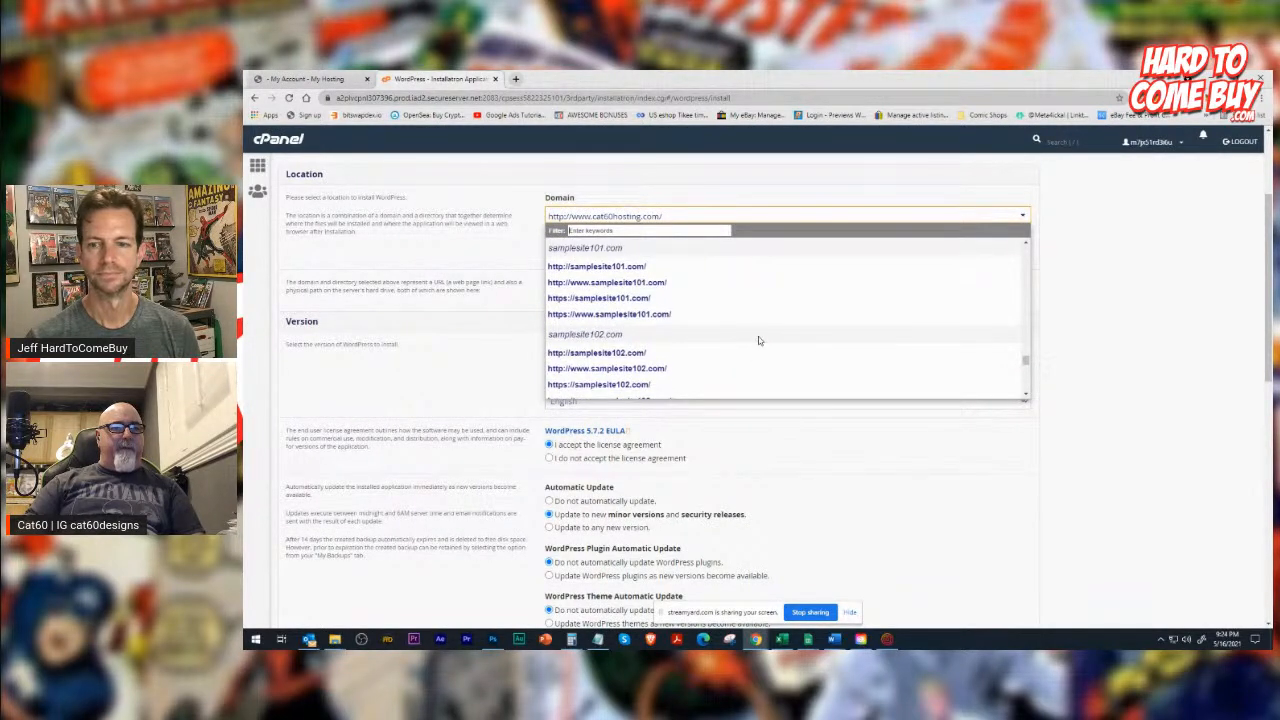
click(646, 267)
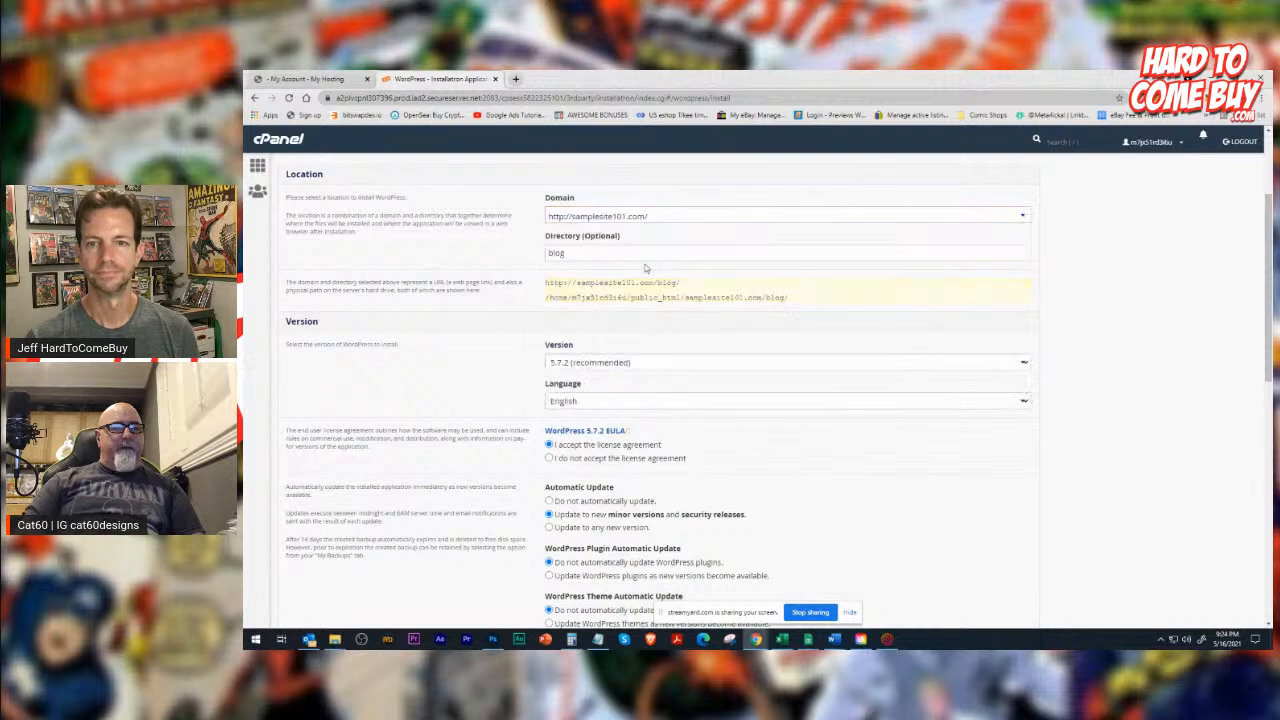
click(580, 216)
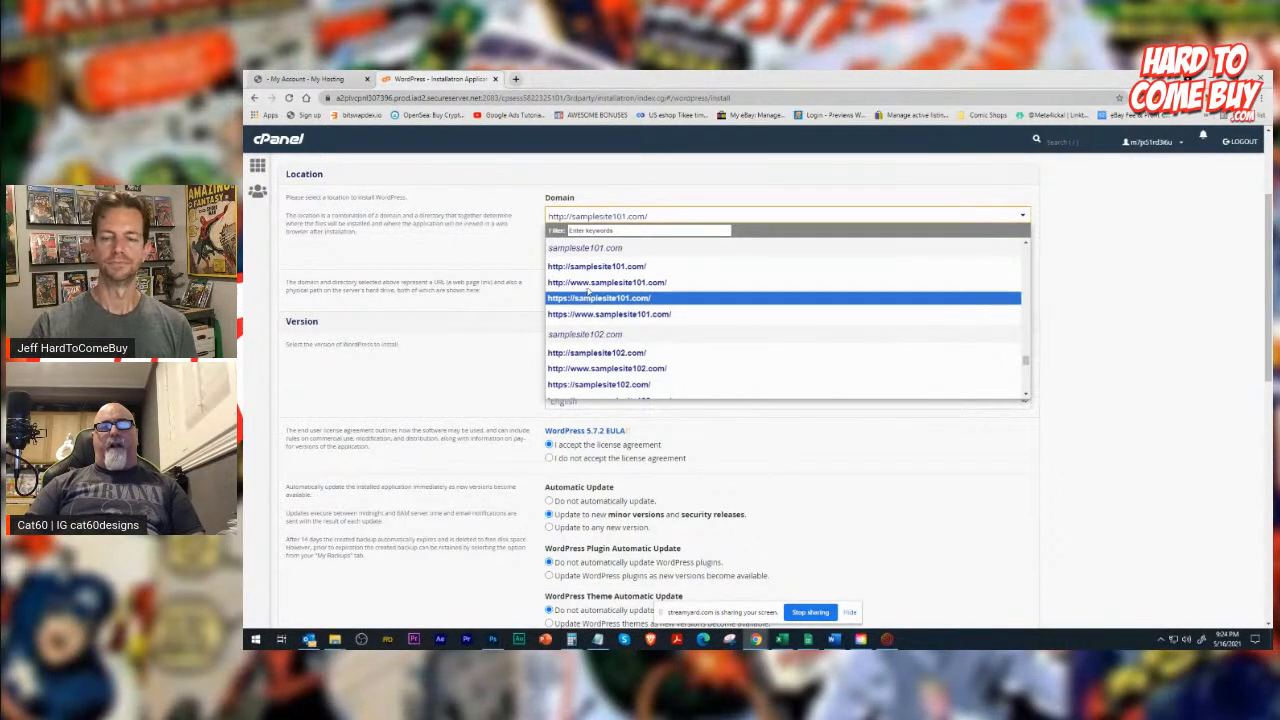
click(586, 272)
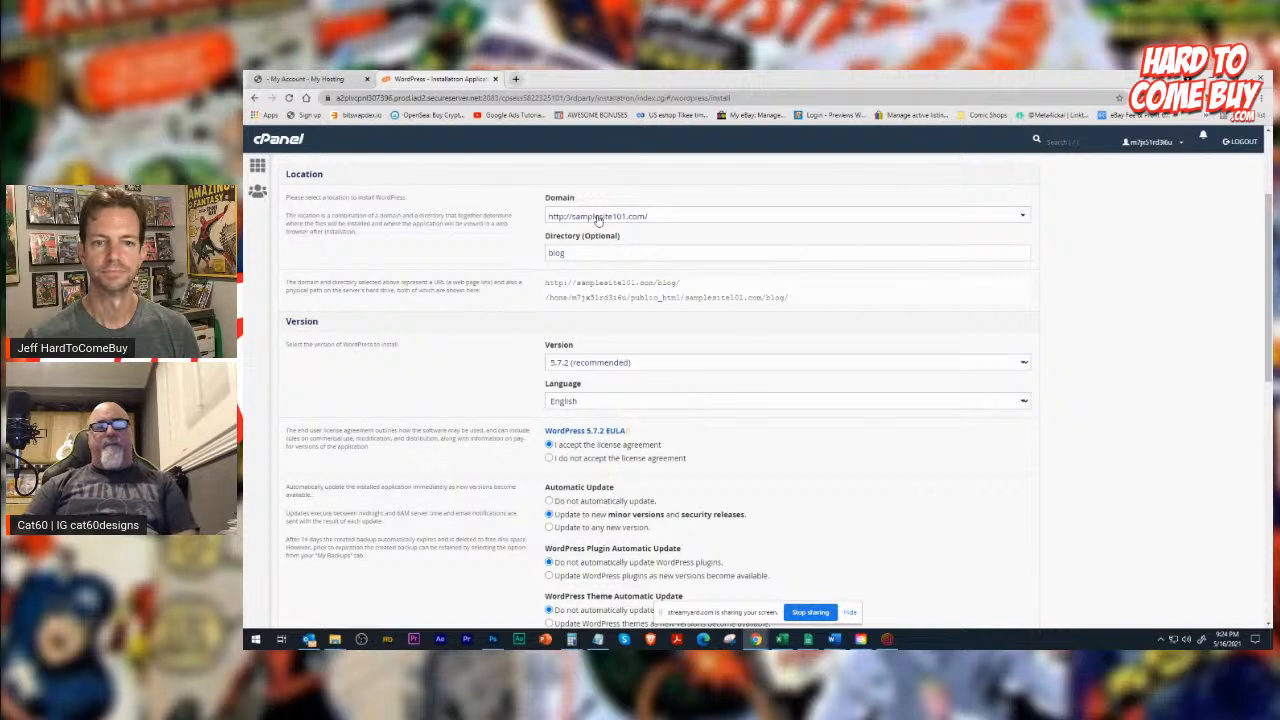
Clear the optional installation directory so WordPress installs in the domain's root.
drag(573, 252, 460, 281)
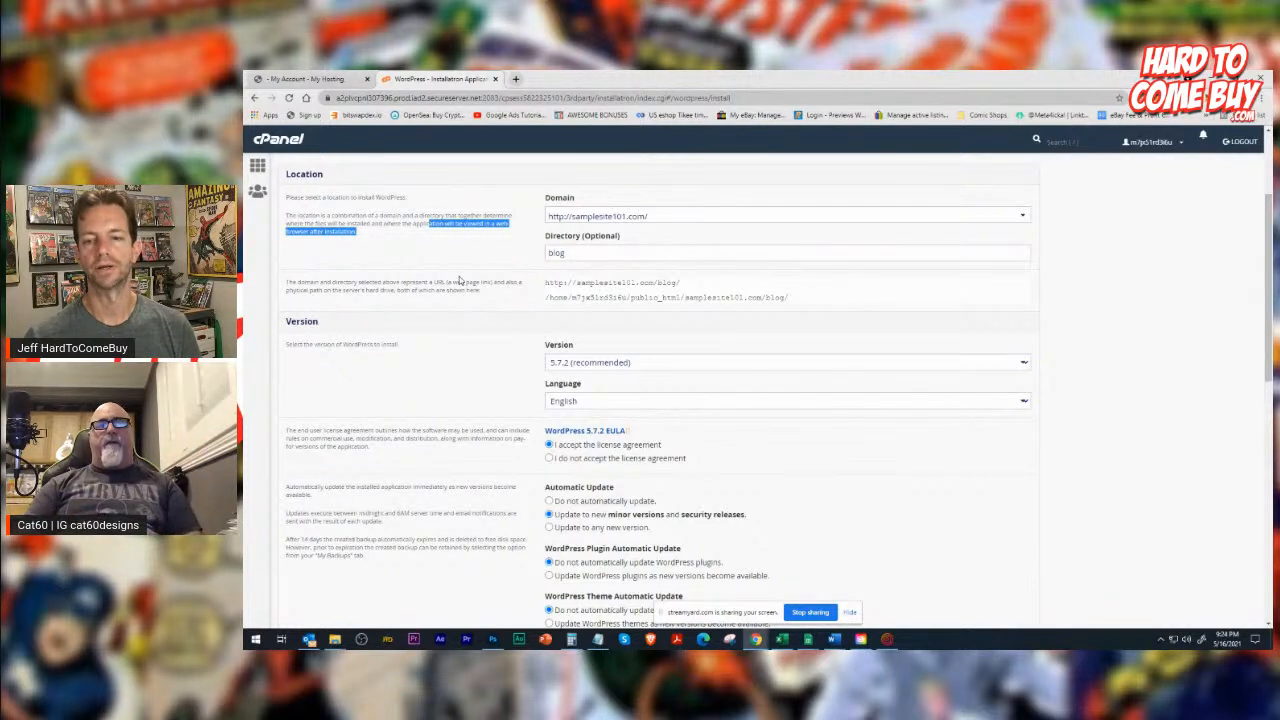
drag(580, 257, 456, 265)
key(BackSpace)
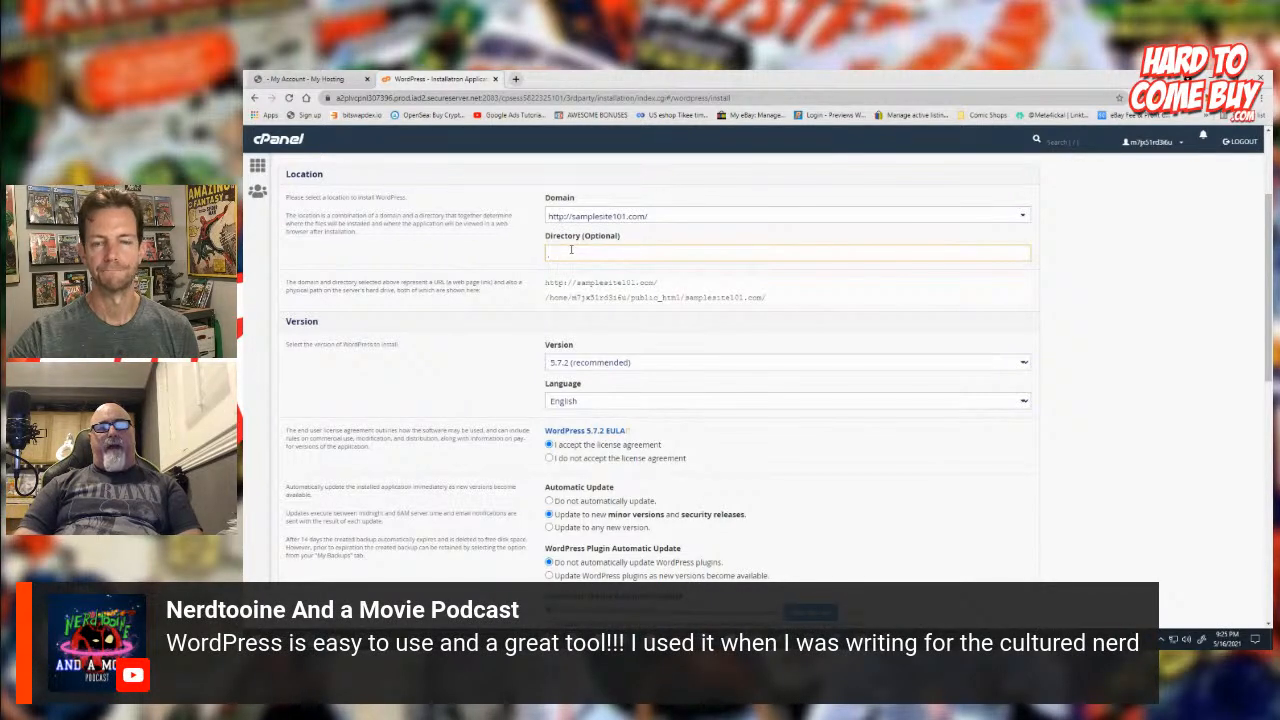
Review the version, license and automatic update options, and the administrator password and e-mail fields.
scroll(571, 250, down, 3)
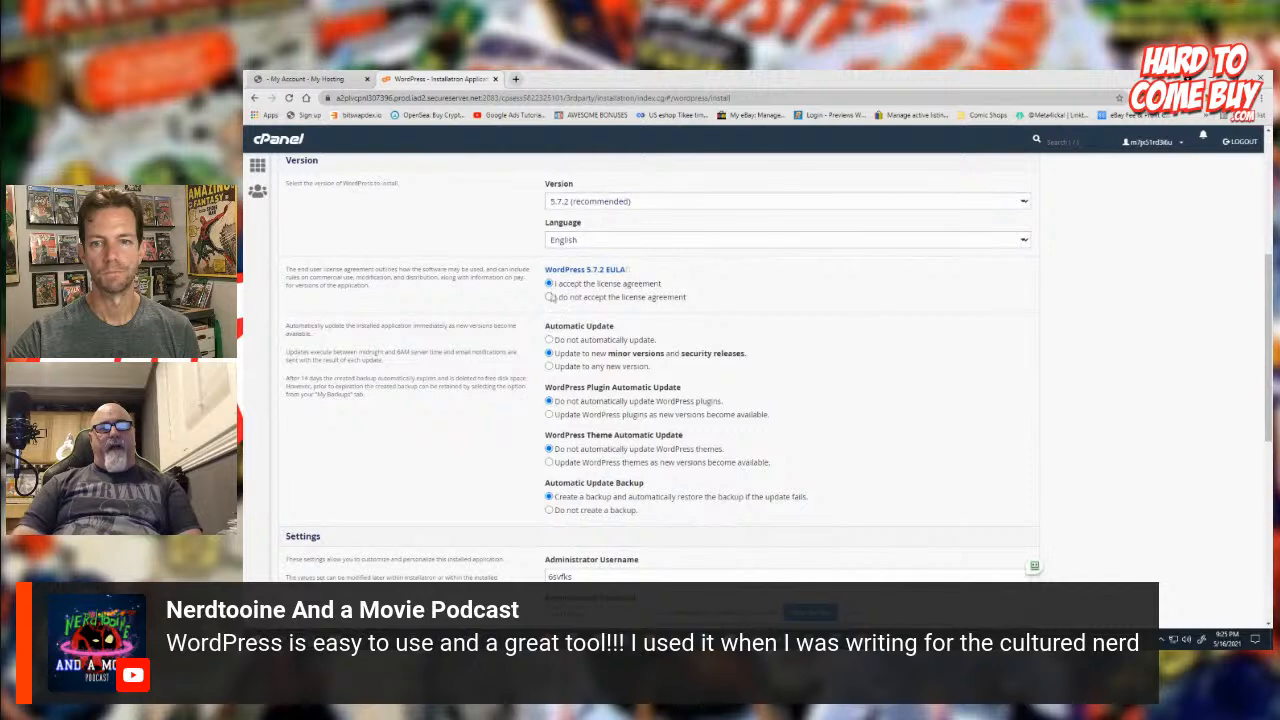
scroll(562, 474, down, 3)
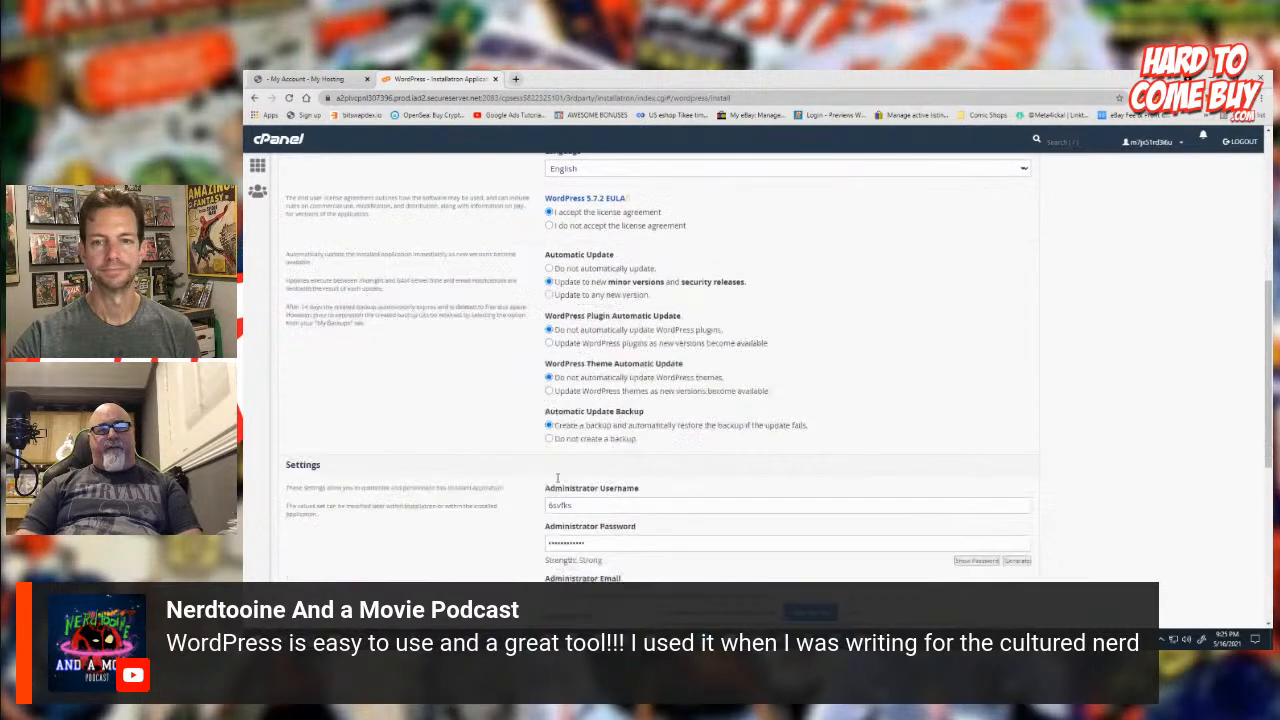
click(562, 451)
click(625, 504)
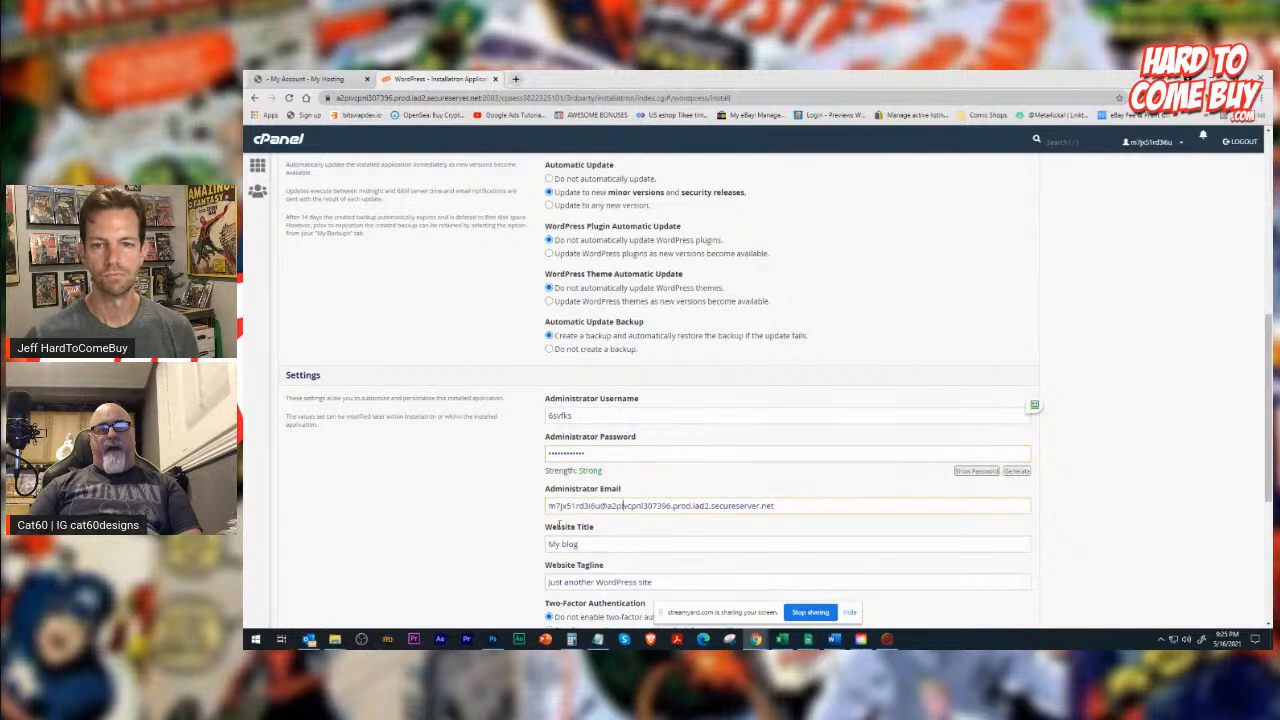
Replace the website title with "Johns Moving".
scroll(545, 526, down, 2)
drag(580, 436, 495, 432)
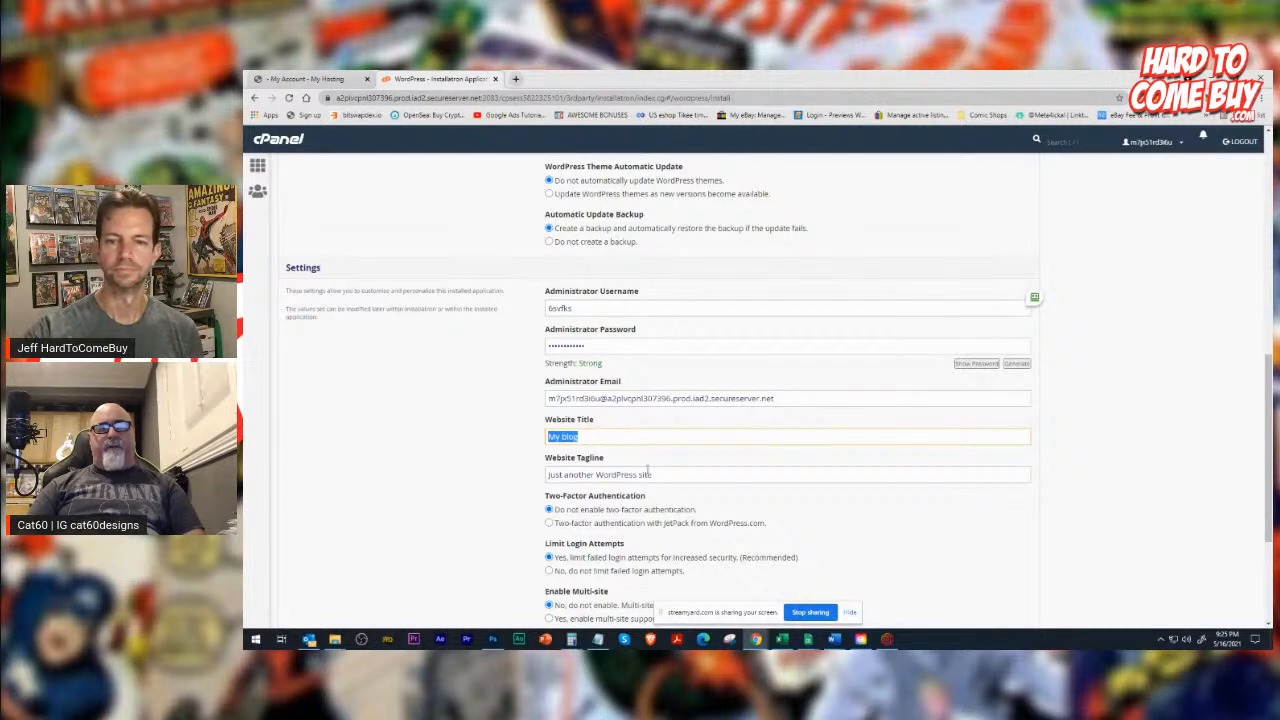
key(End)
key(BackSpace)
key(BackSpace)
key(BackSpace)
key(BackSpace)
key(BackSpace)
key(BackSpace)
key(BackSpace)
text(Hoh)
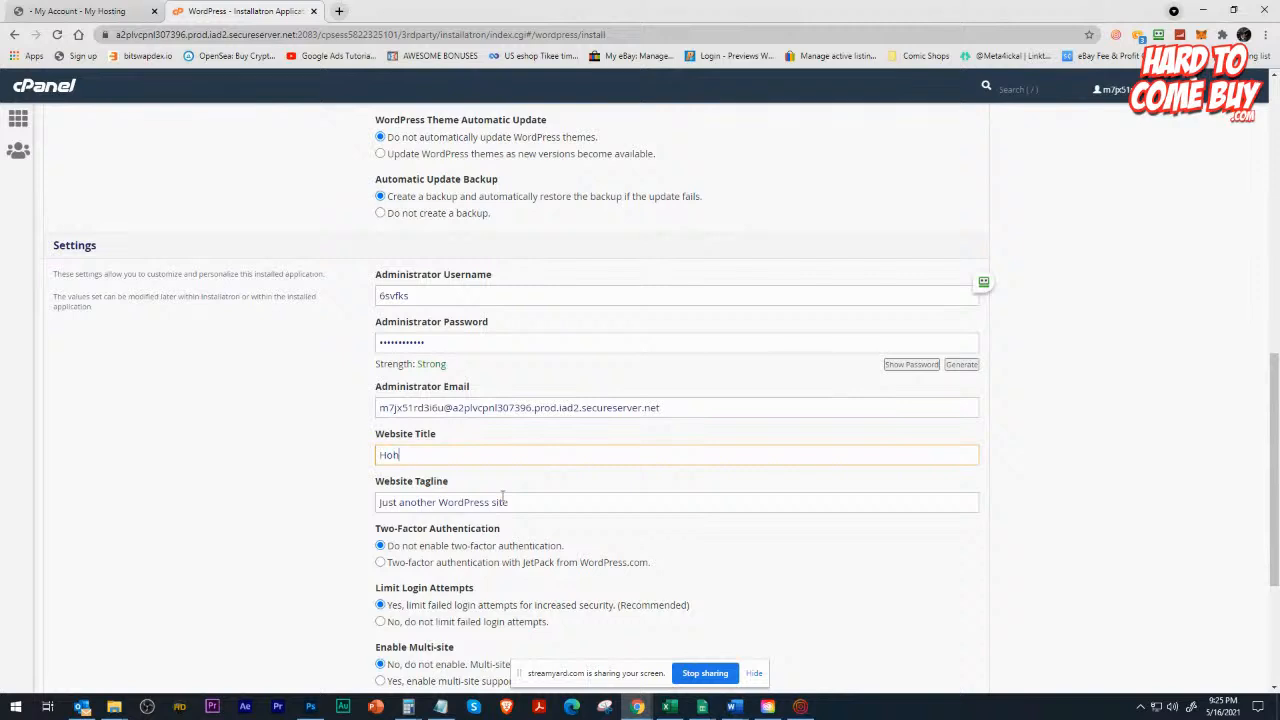
text(Johns Moving)
Replace the website tagline with "Best movers in Detroit".
key(Tab)
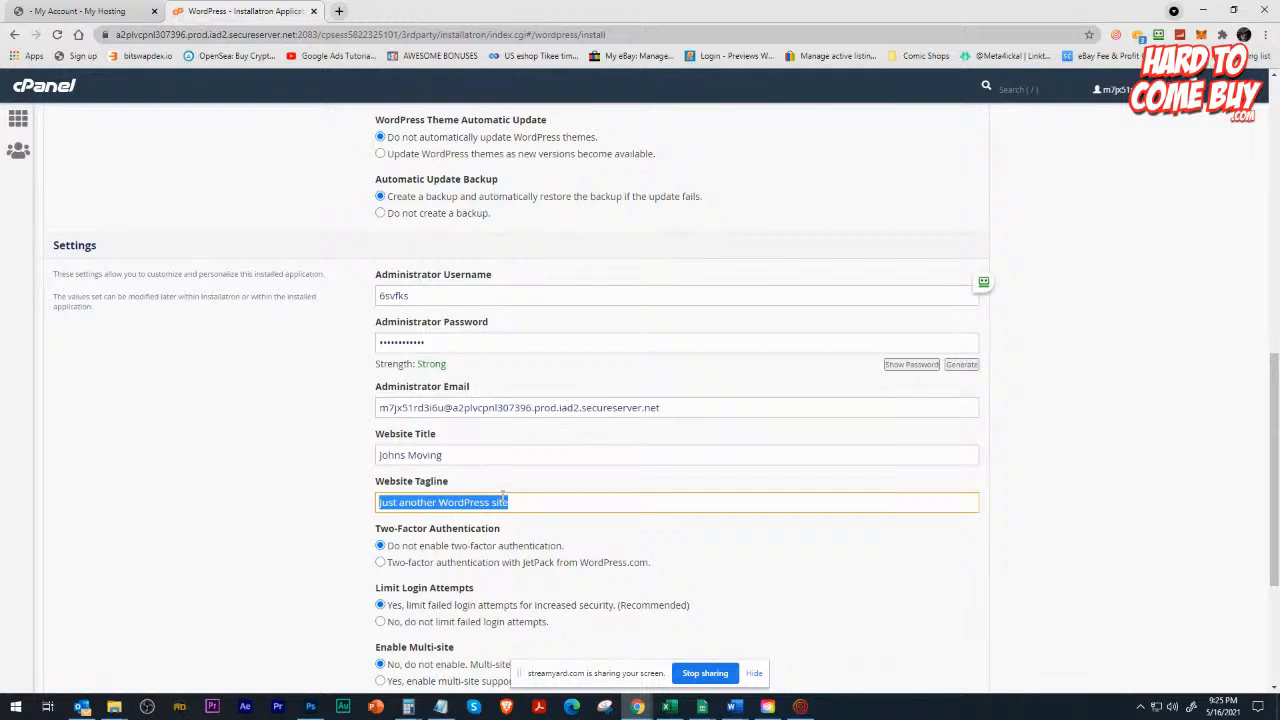
text(Best move)
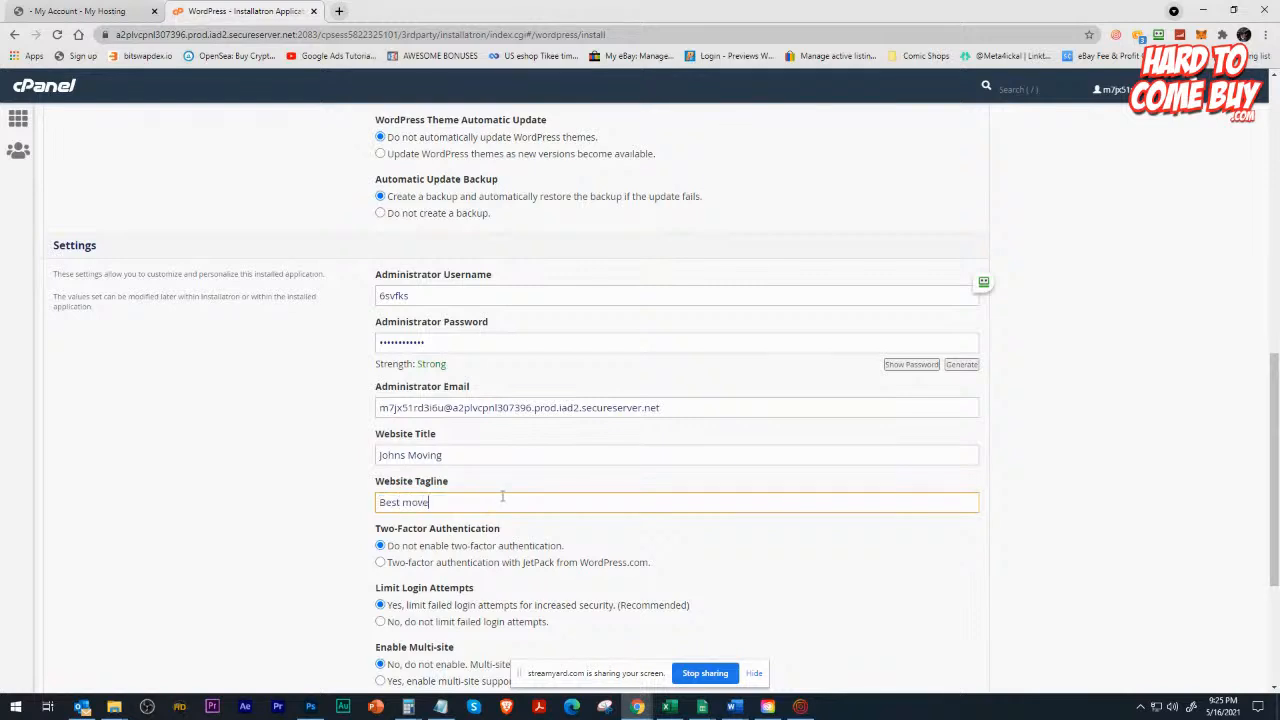
text(rs in Detroit)
Append a vertical bar separator to the website title and look over the remaining installation settings.
scroll(481, 503, down, 2)
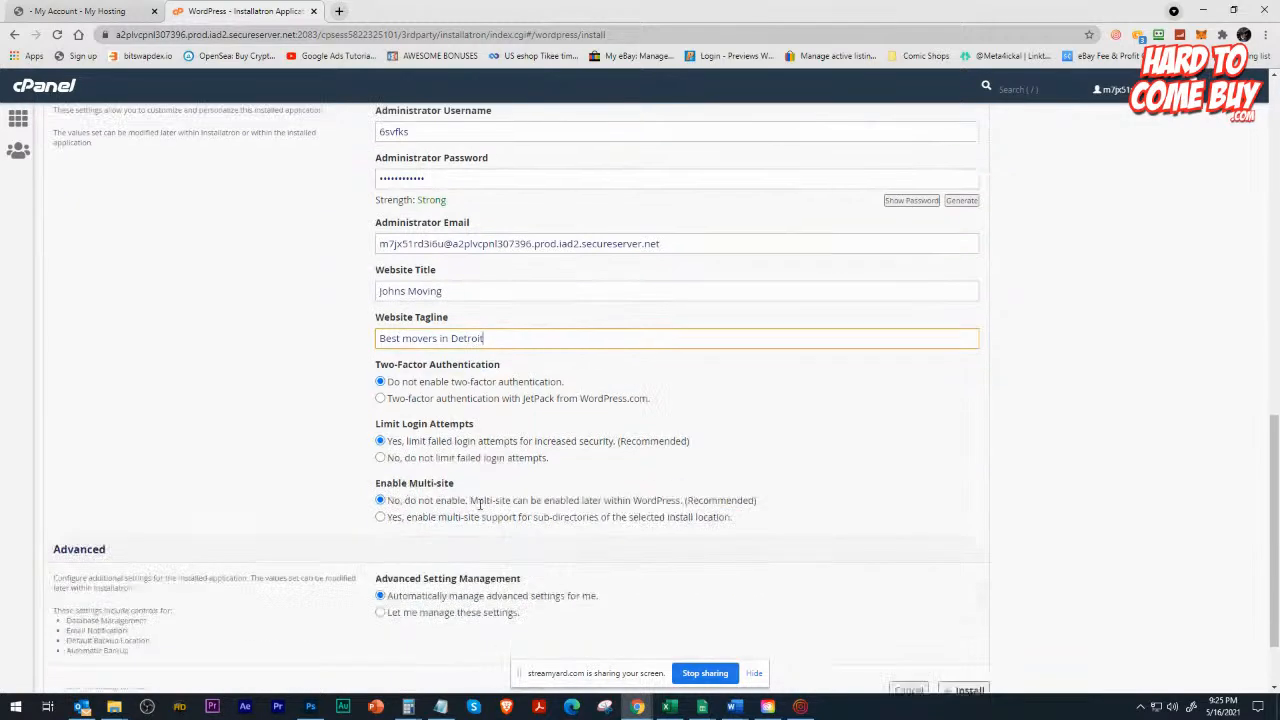
click(477, 253)
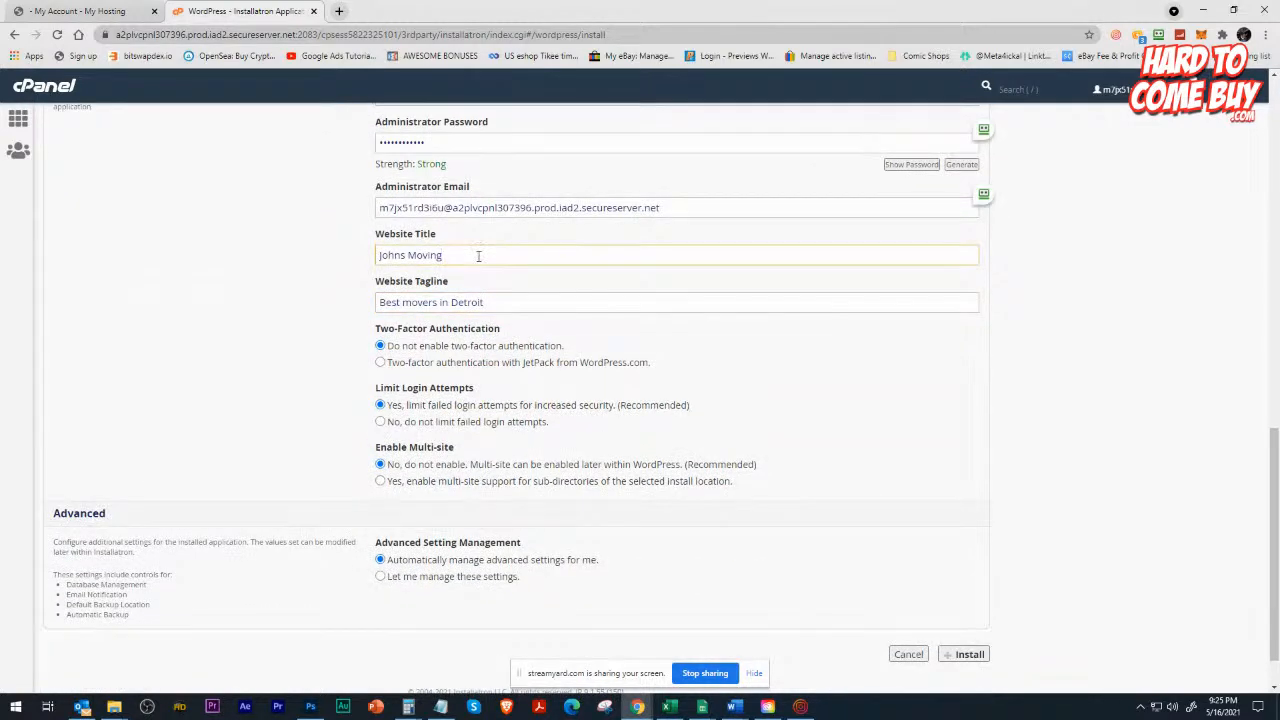
text(|)
scroll(475, 475, down, 1)
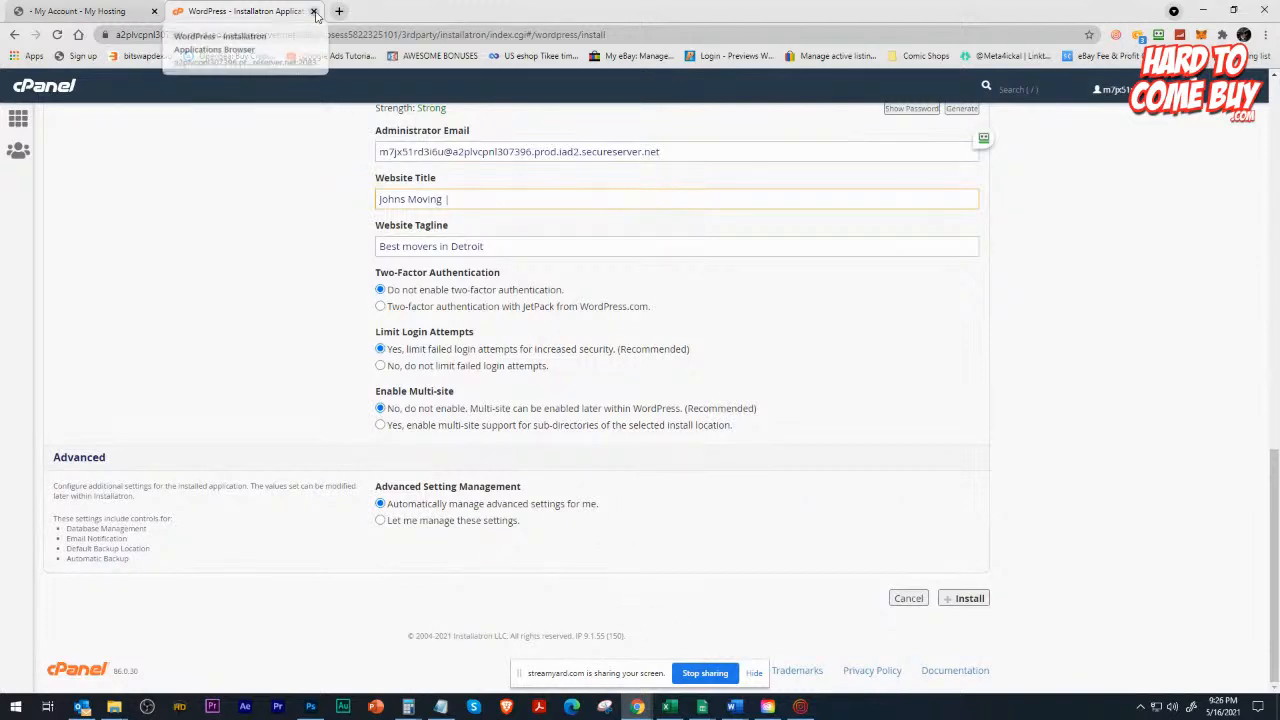
Leave the WordPress installation form and look through the already installed sites in My Applications.
scroll(131, 210, up, 15)
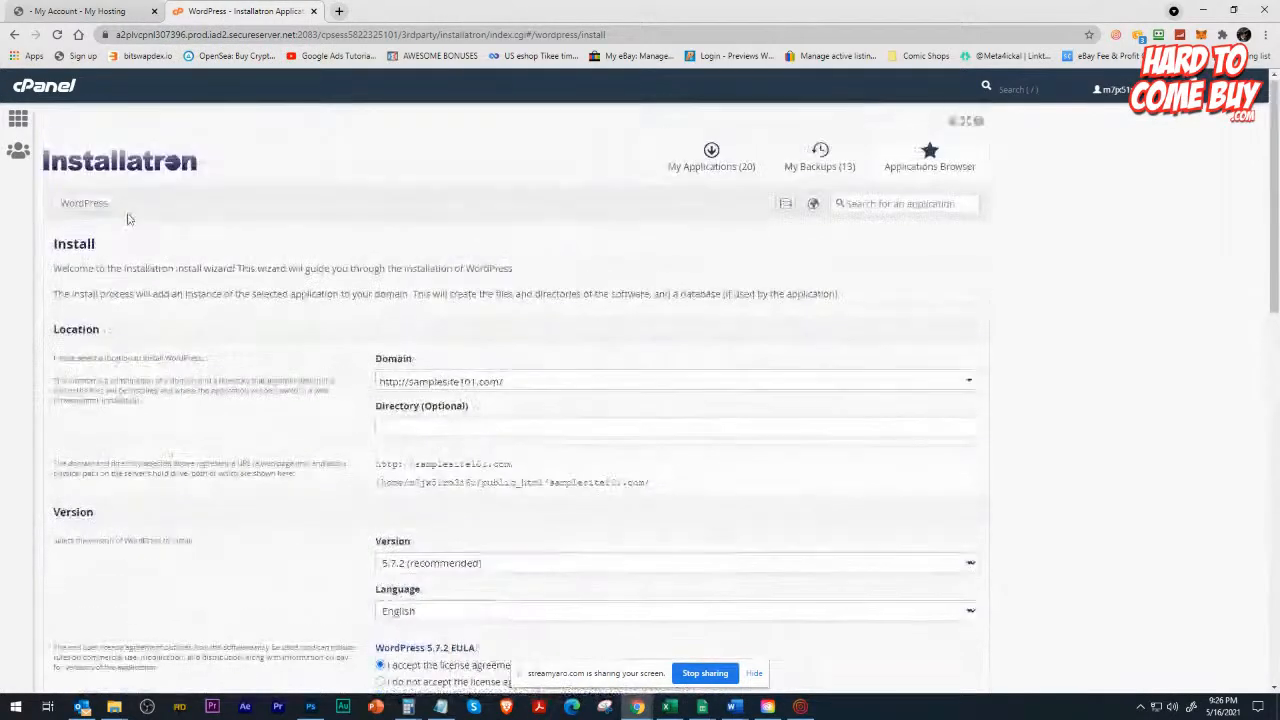
click(706, 162)
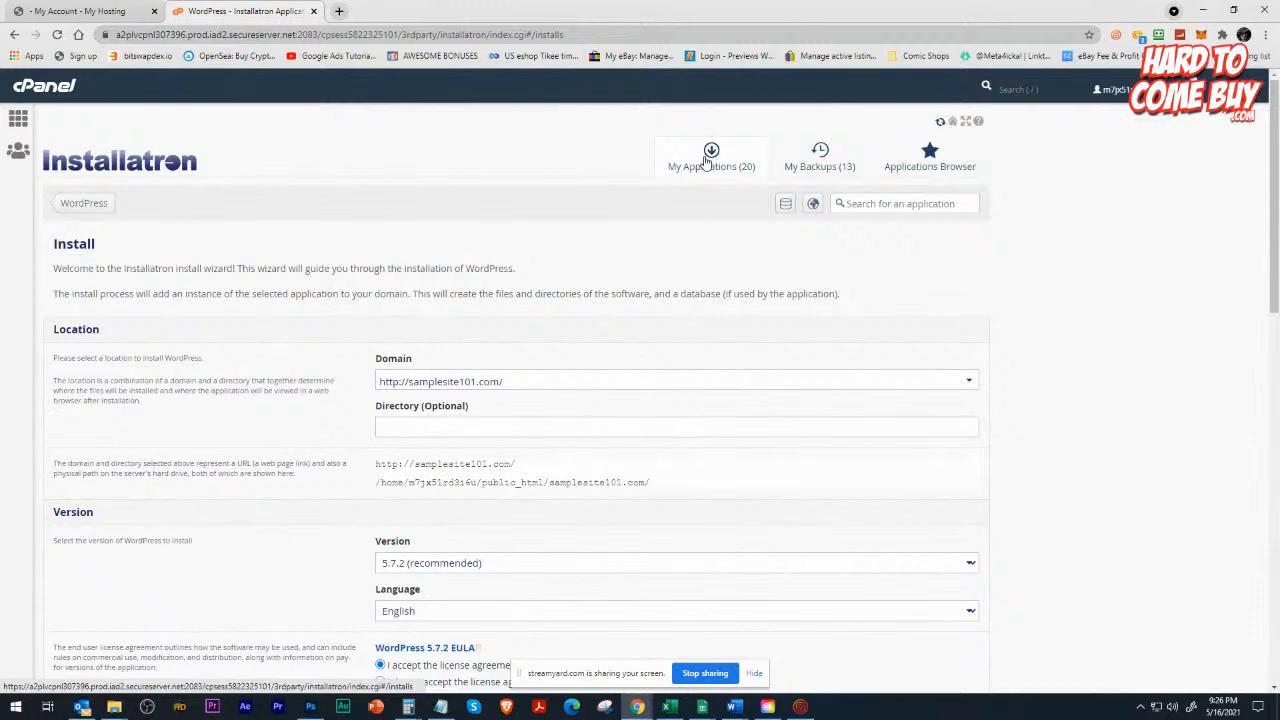
scroll(365, 305, down, 6)
scroll(365, 305, down, 20)
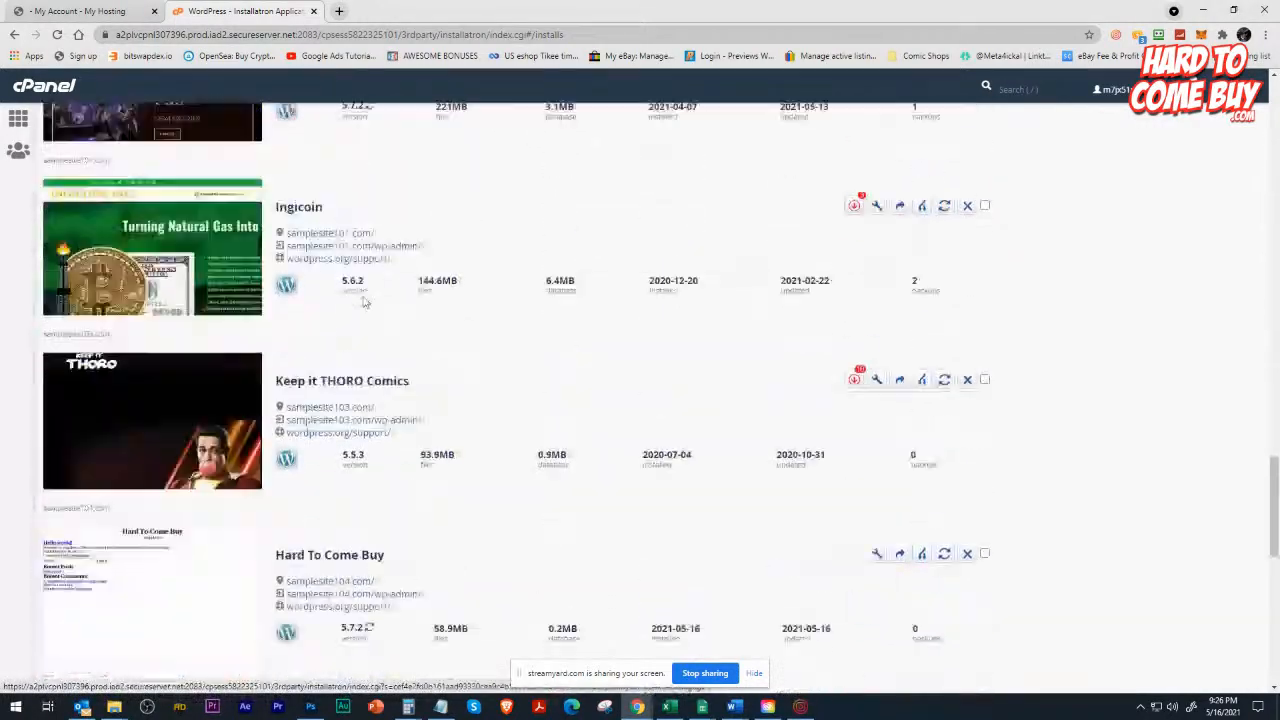
Open the WordPress admin dashboard of the Hard To Come Buy installation on samplesite104.com and inspect its admin address.
scroll(365, 302, down, 2)
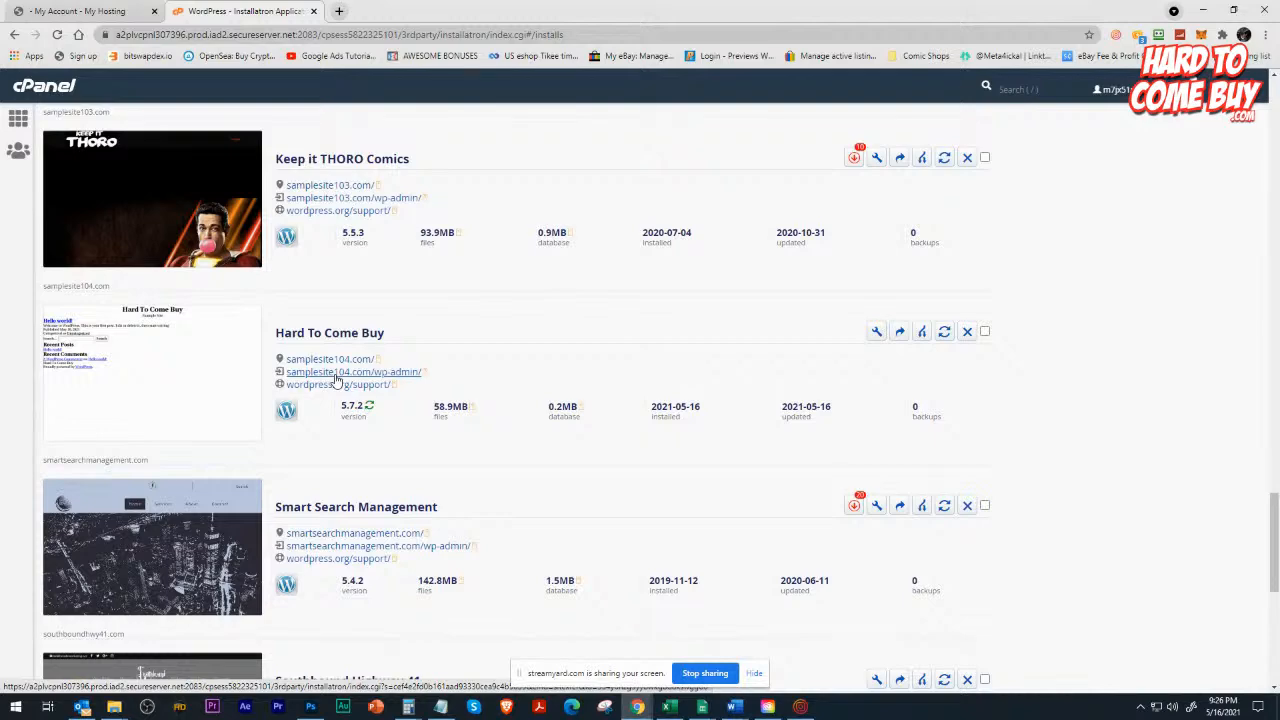
click(336, 376)
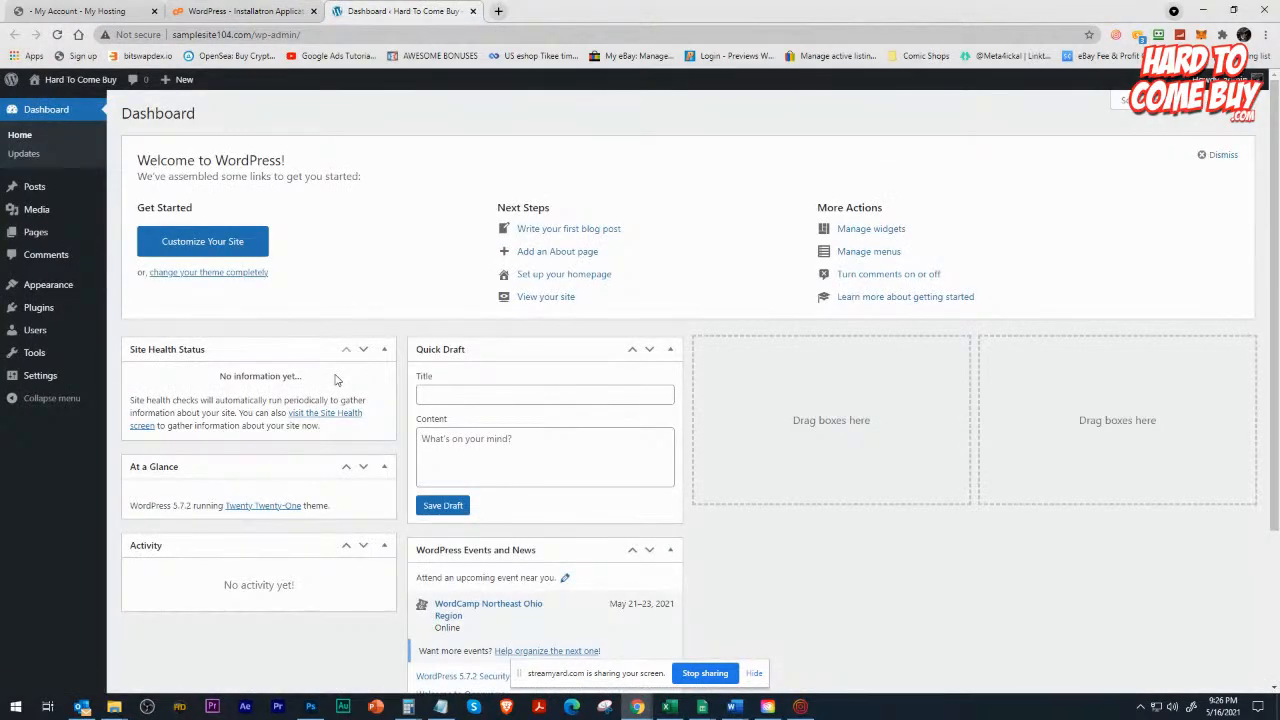
click(224, 36)
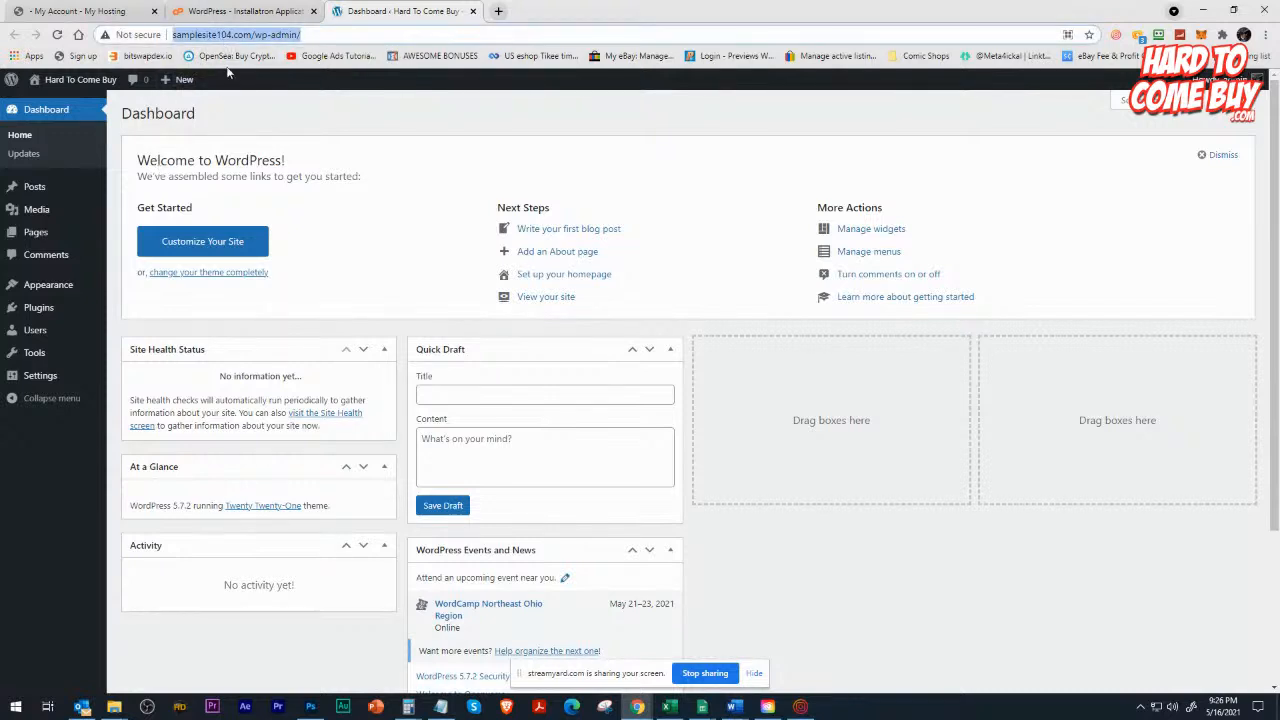
click(257, 35)
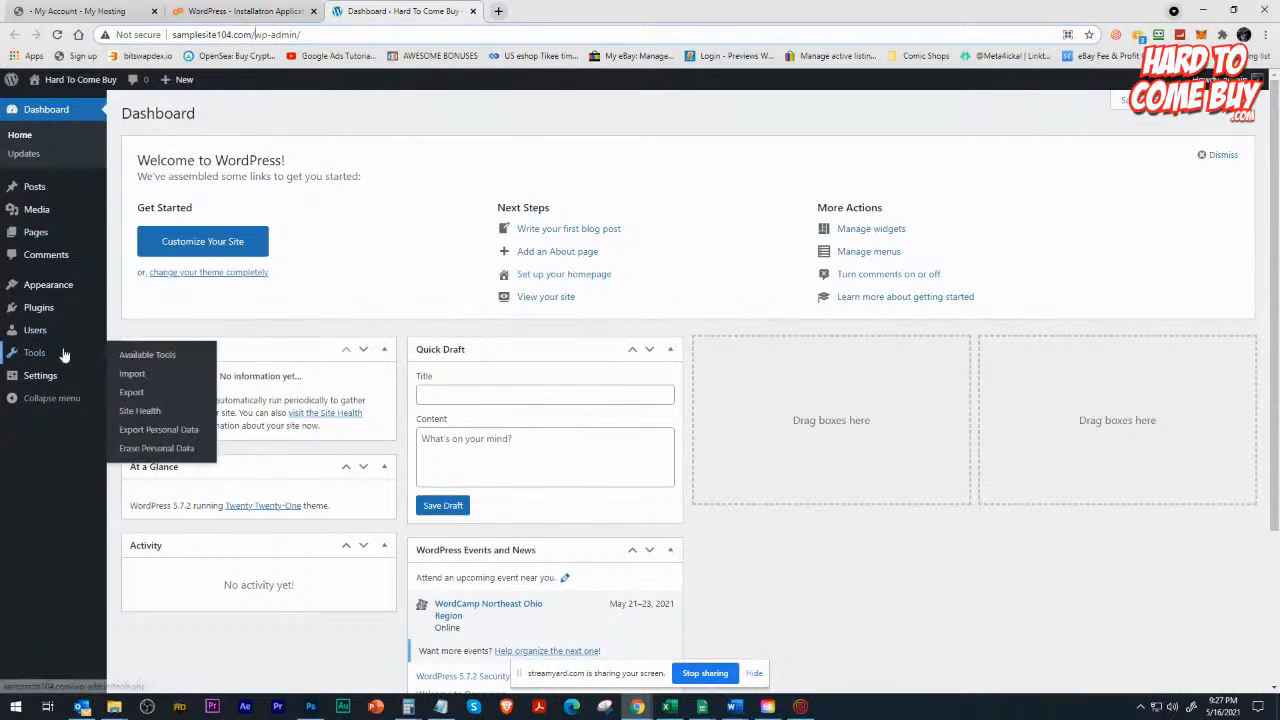
Open the site's General Settings and review the title, tagline, addresses, timezone, date format and time format options.
mouse_move(40, 378)
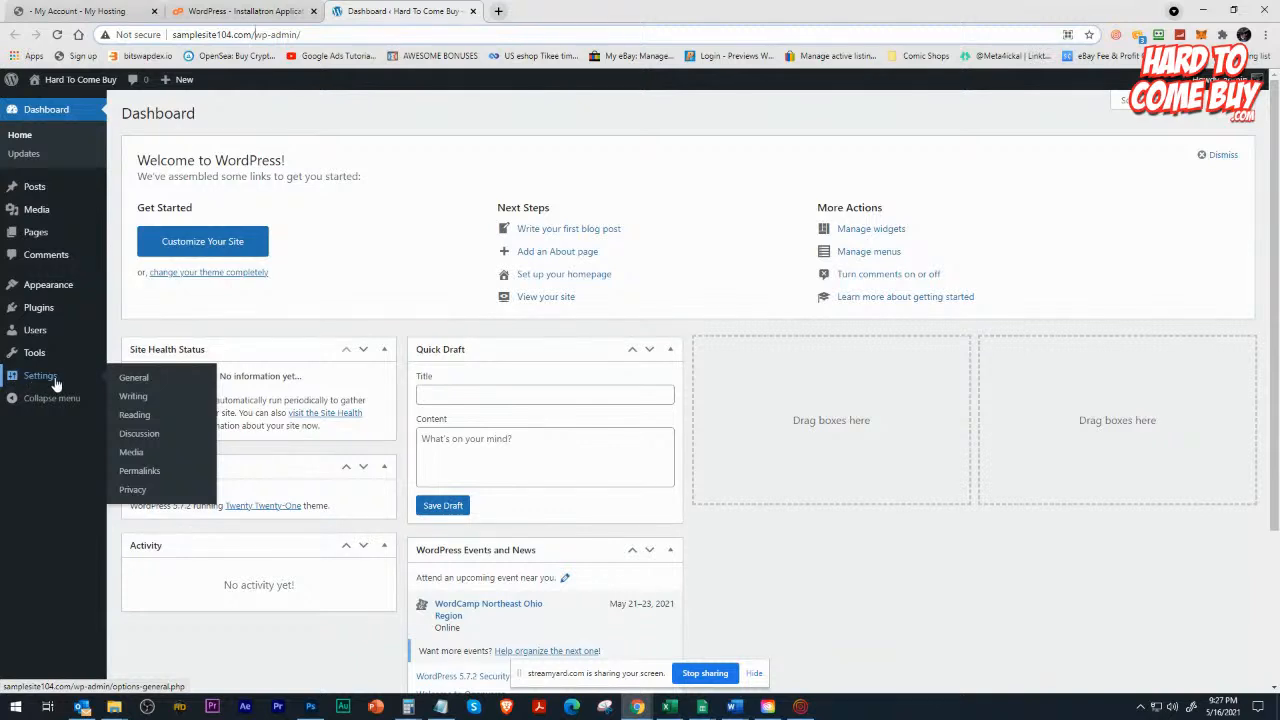
click(132, 380)
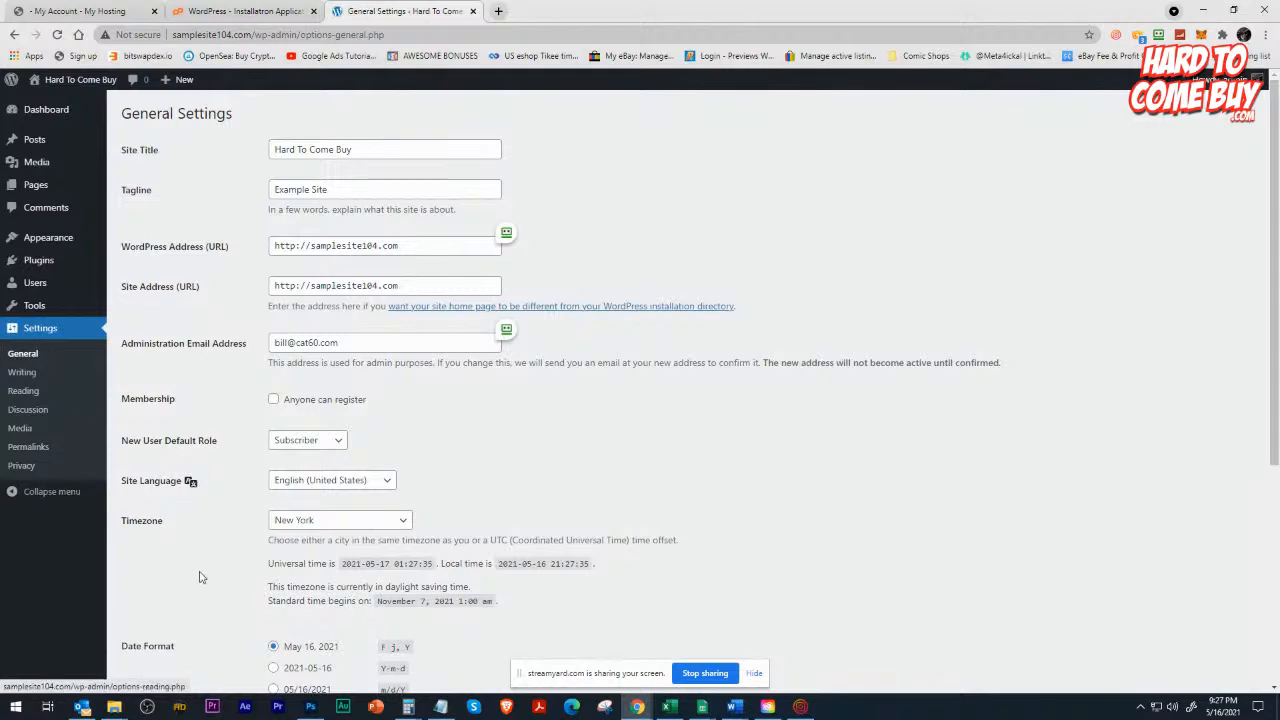
scroll(206, 582, down, 3)
scroll(206, 580, down, 2)
scroll(207, 576, up, 5)
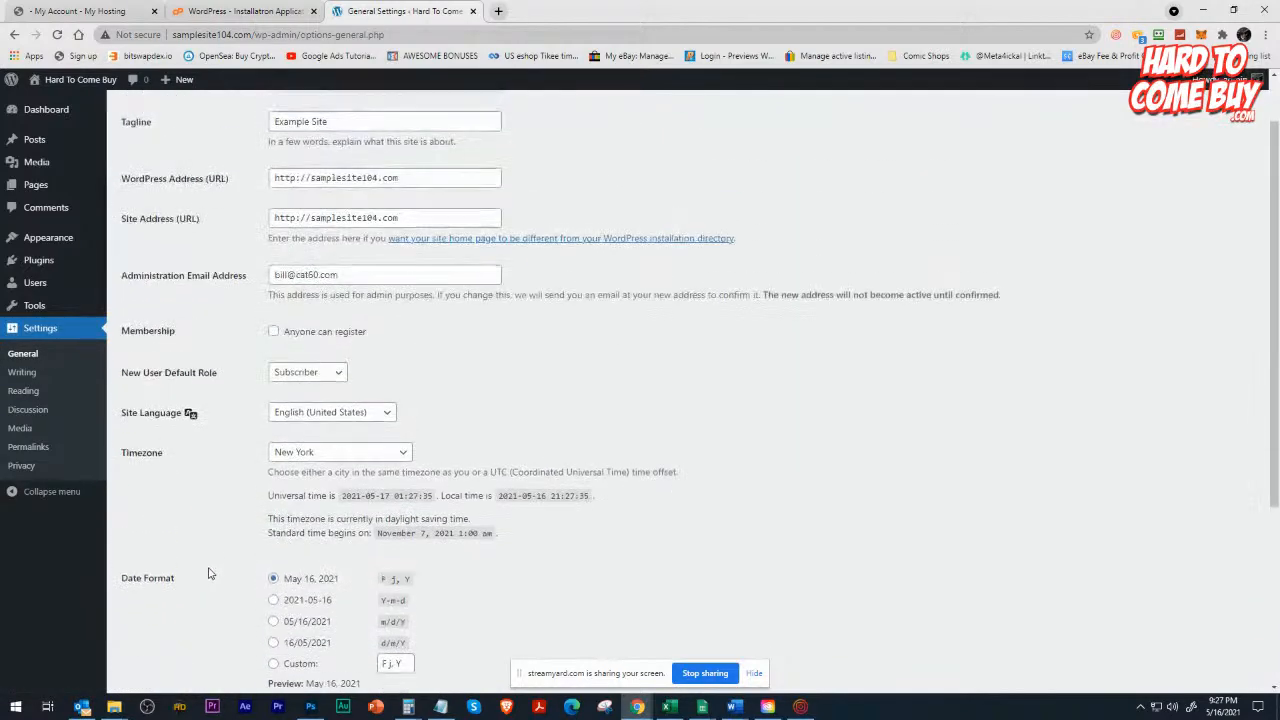
scroll(208, 573, down, 4)
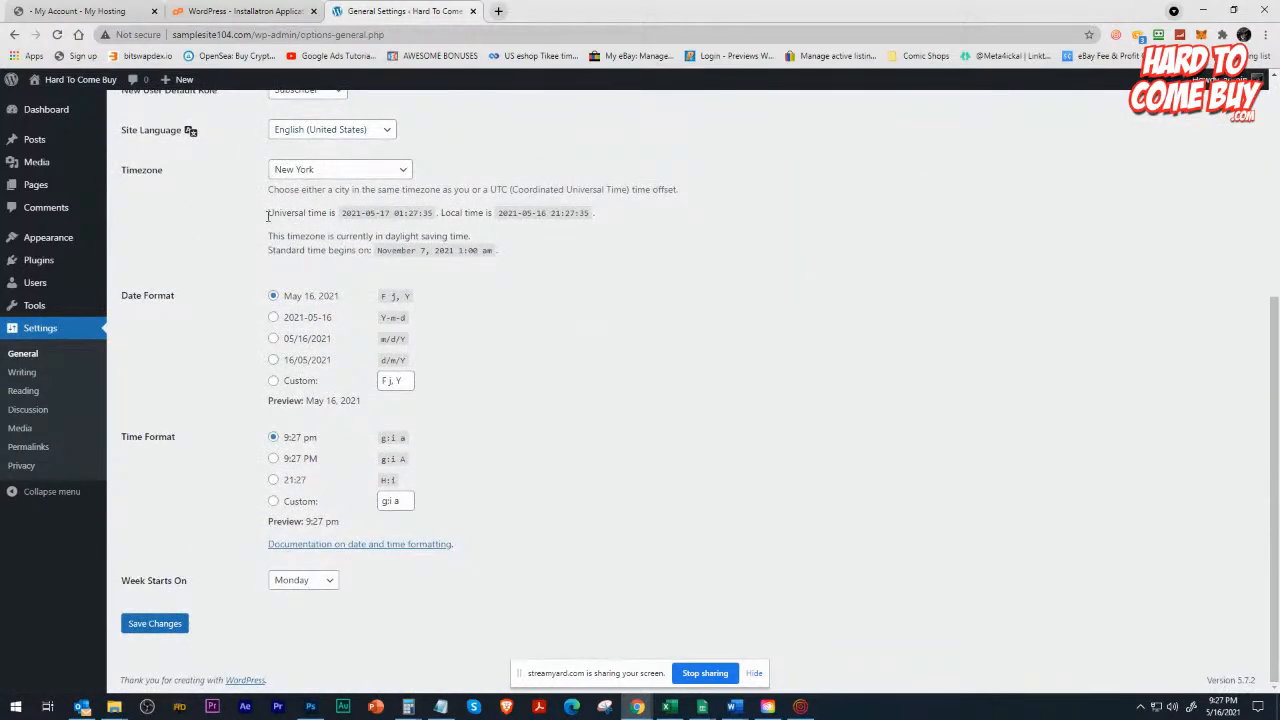
scroll(225, 273, up, 4)
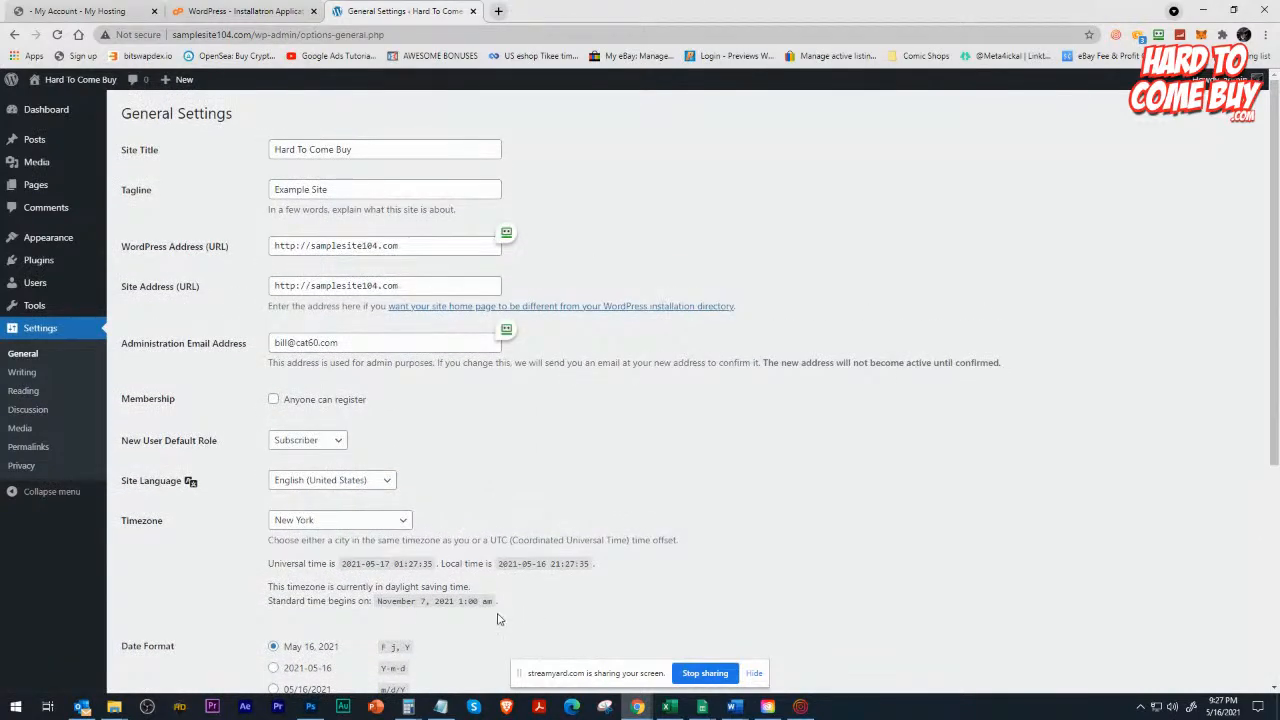
scroll(498, 610, down, 3)
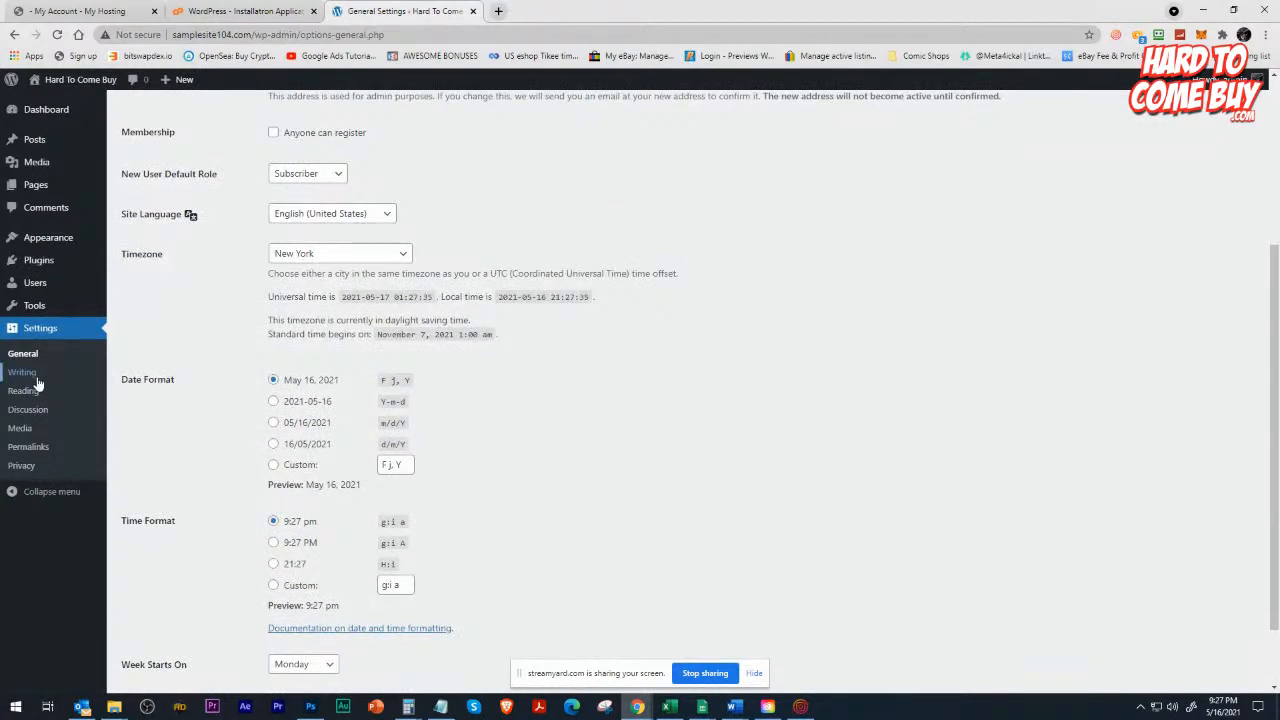
Review the Discussion Settings, trying the requirement for comment authors to fill out name and email and leaving it disabled.
click(32, 414)
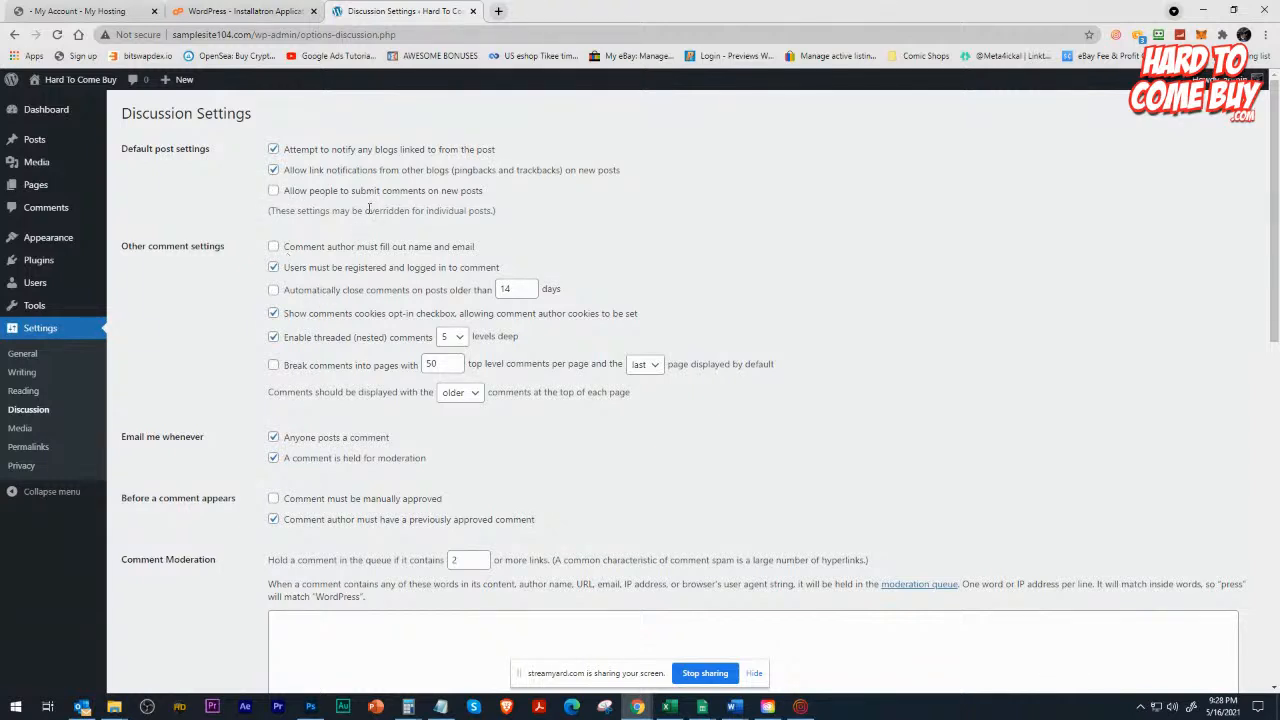
click(273, 247)
scroll(210, 399, down, 5)
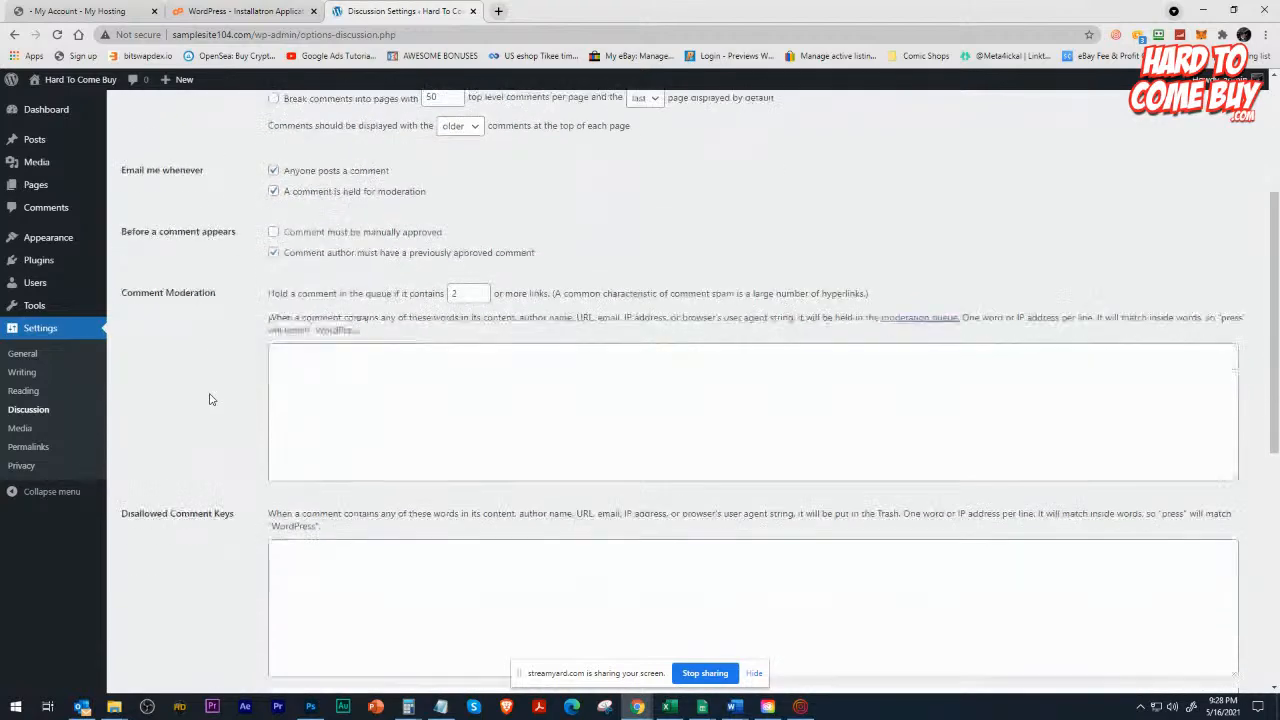
scroll(210, 399, down, 3)
scroll(209, 397, up, 9)
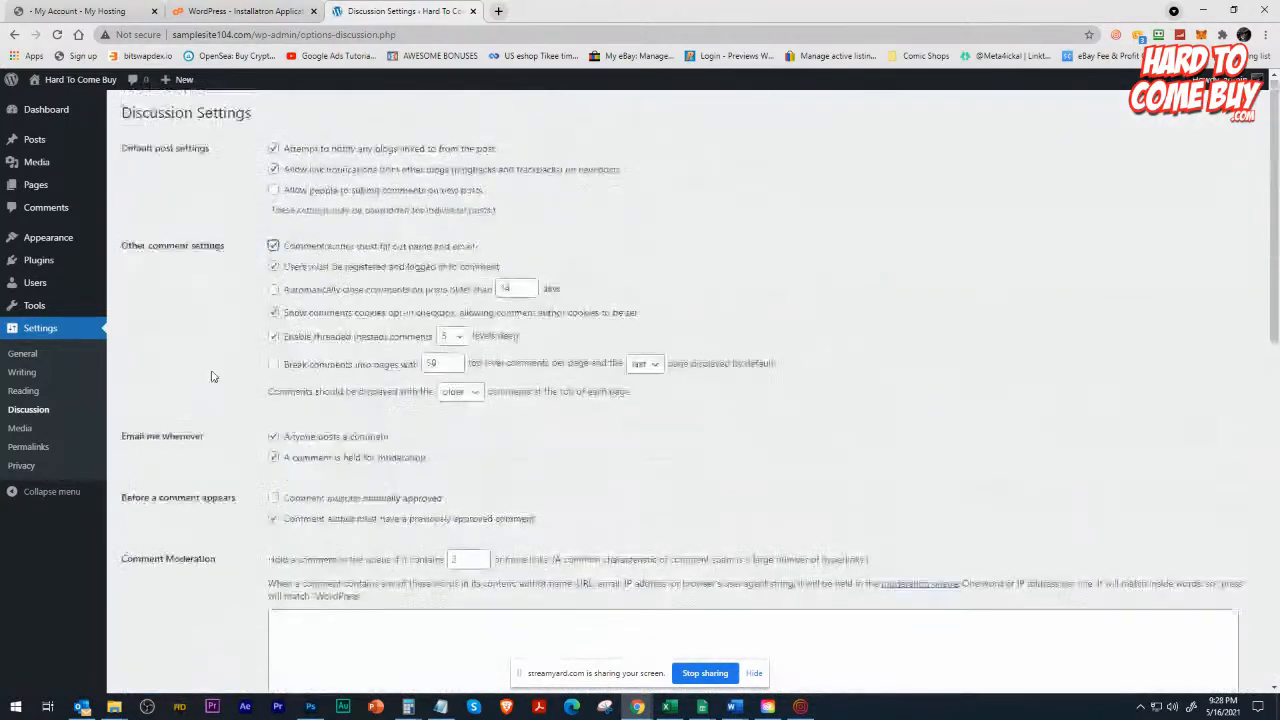
click(274, 268)
click(274, 246)
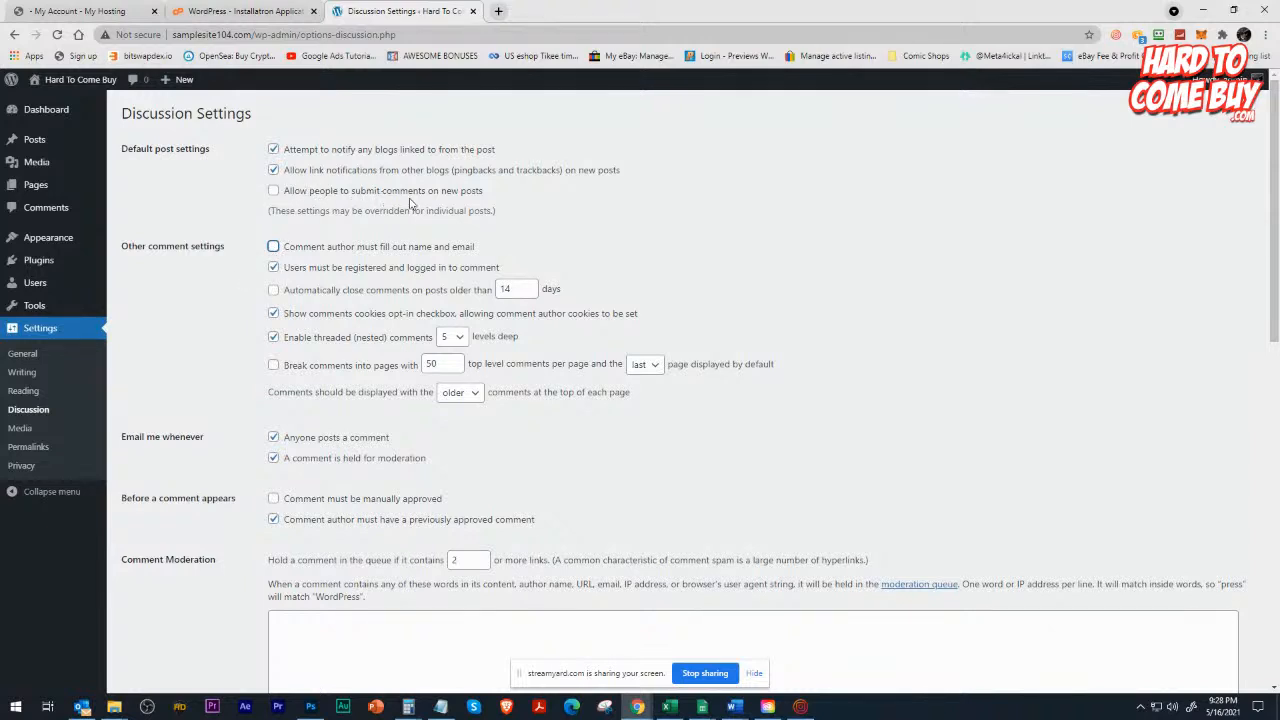
click(273, 247)
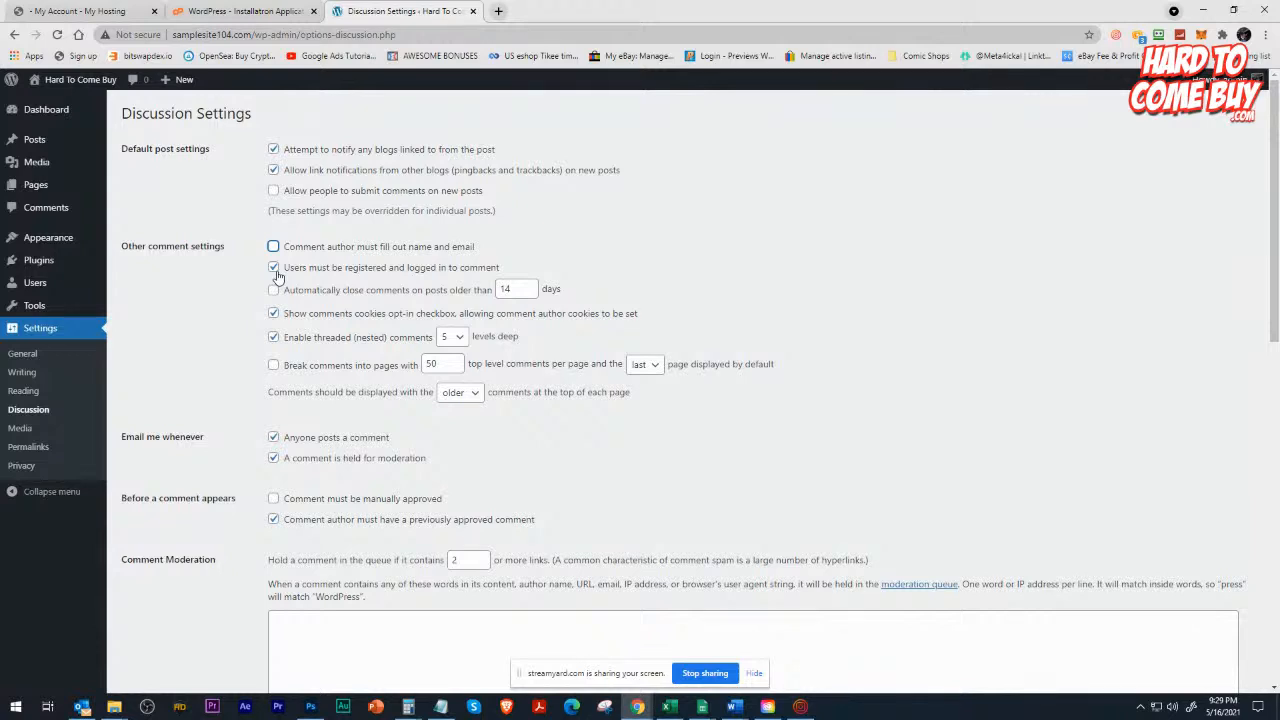
Open the Permalink Settings, try the Custom Structure option and return the selection to Post name.
click(30, 456)
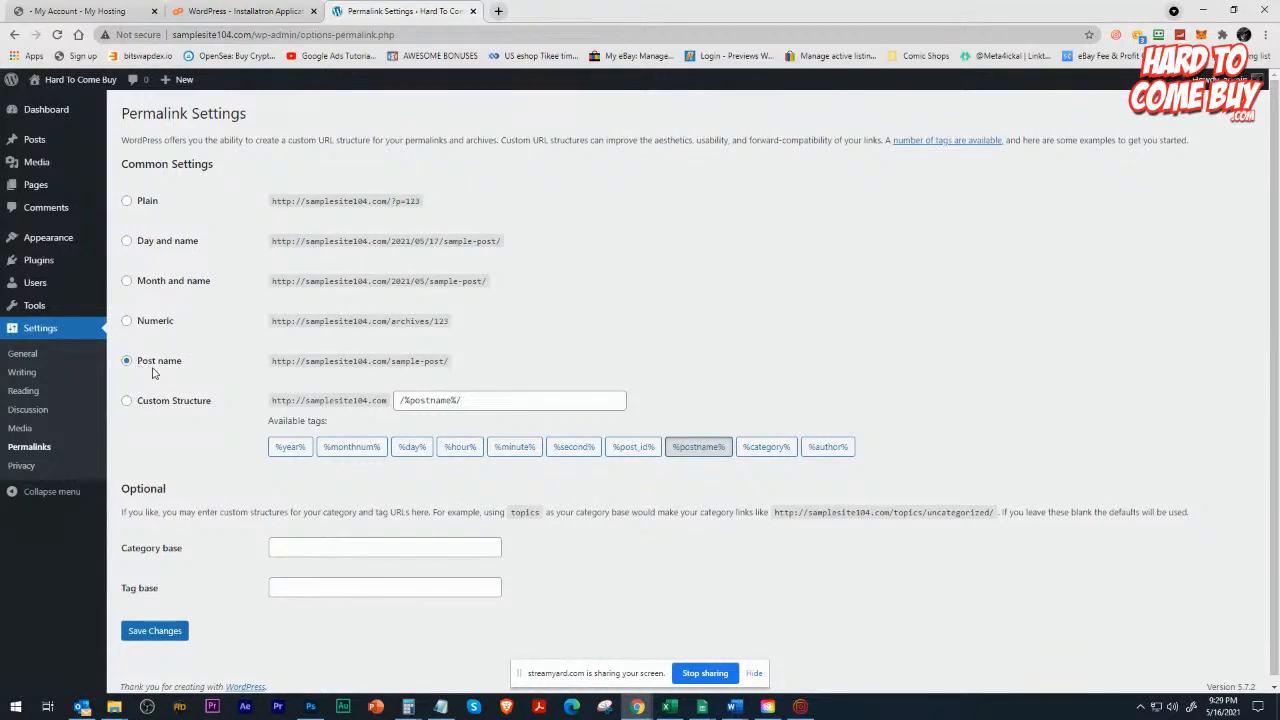
click(127, 400)
click(129, 363)
Look through the site's Plugins, Posts and Pages lists.
click(36, 262)
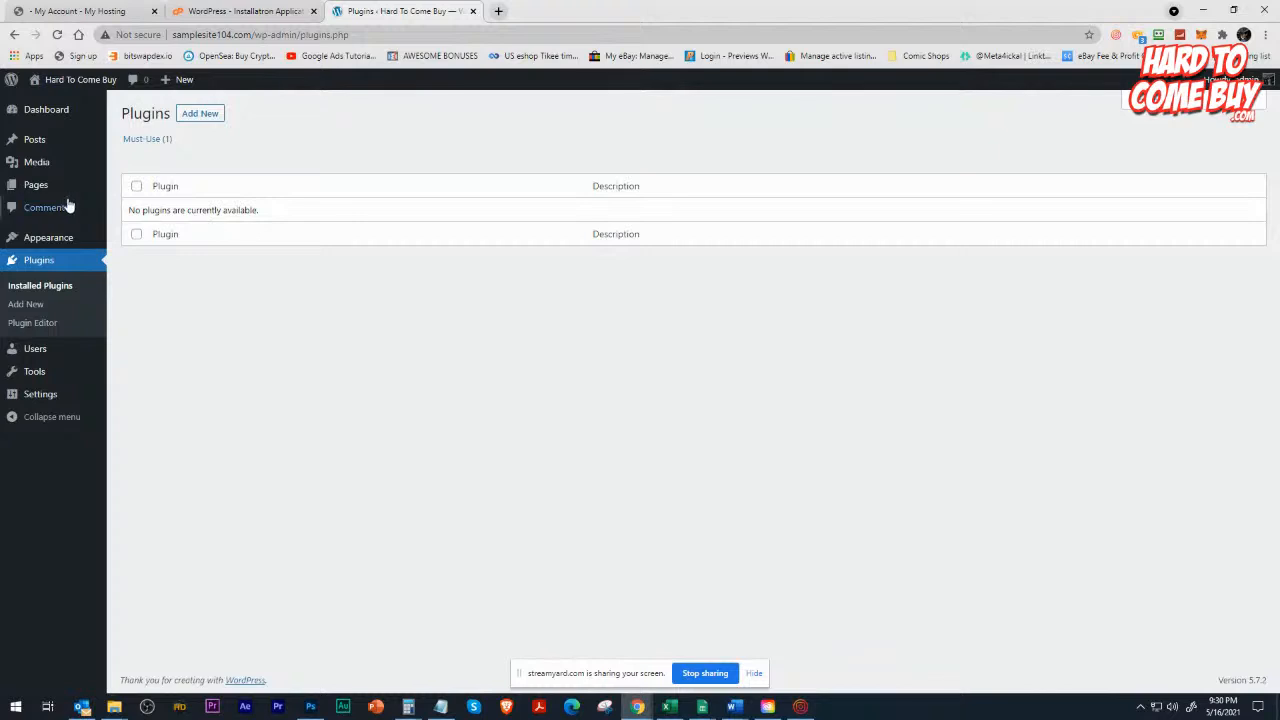
click(47, 146)
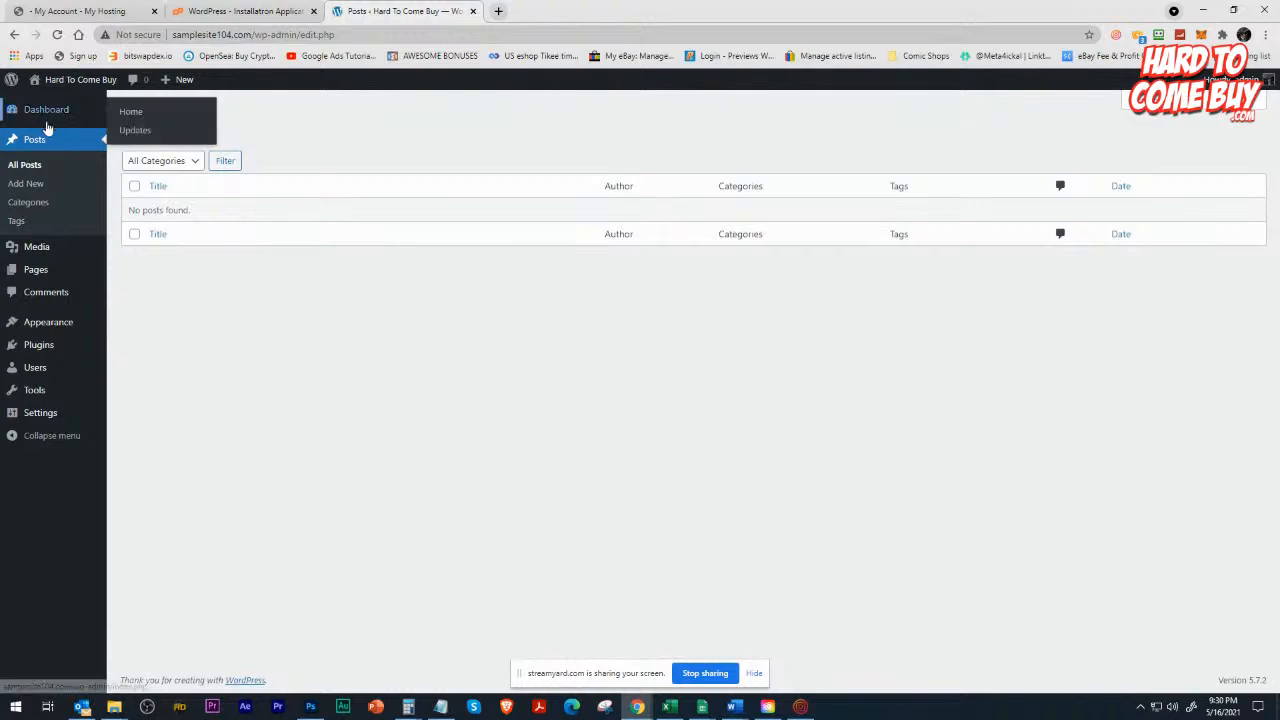
click(37, 276)
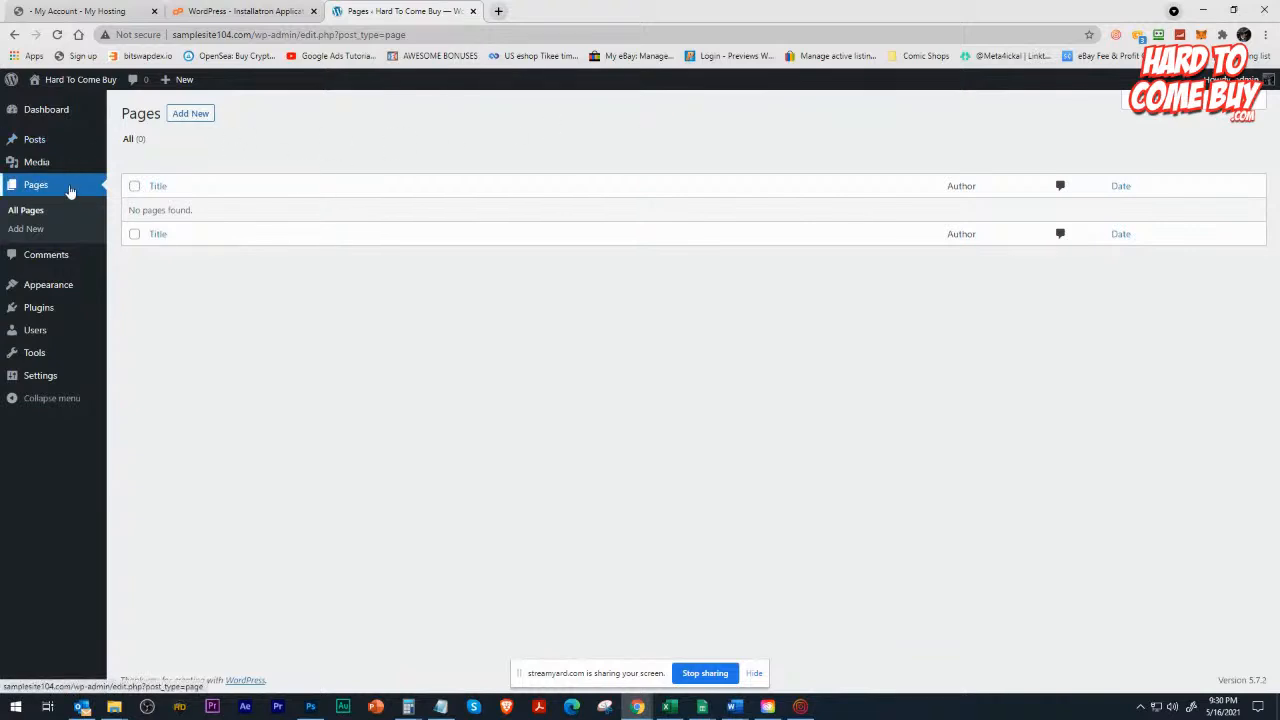
Create and publish a new page titled "Home", dismissing the block editor welcome guide, and return to the pages list.
click(185, 115)
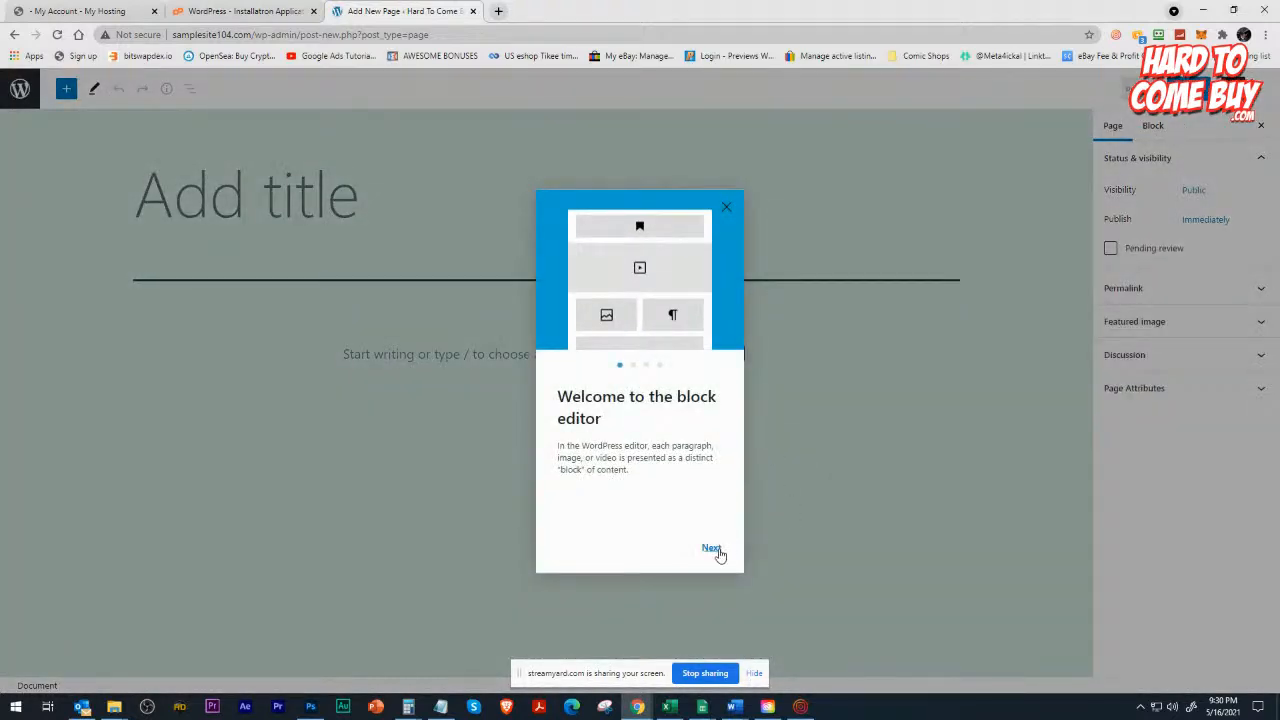
click(727, 208)
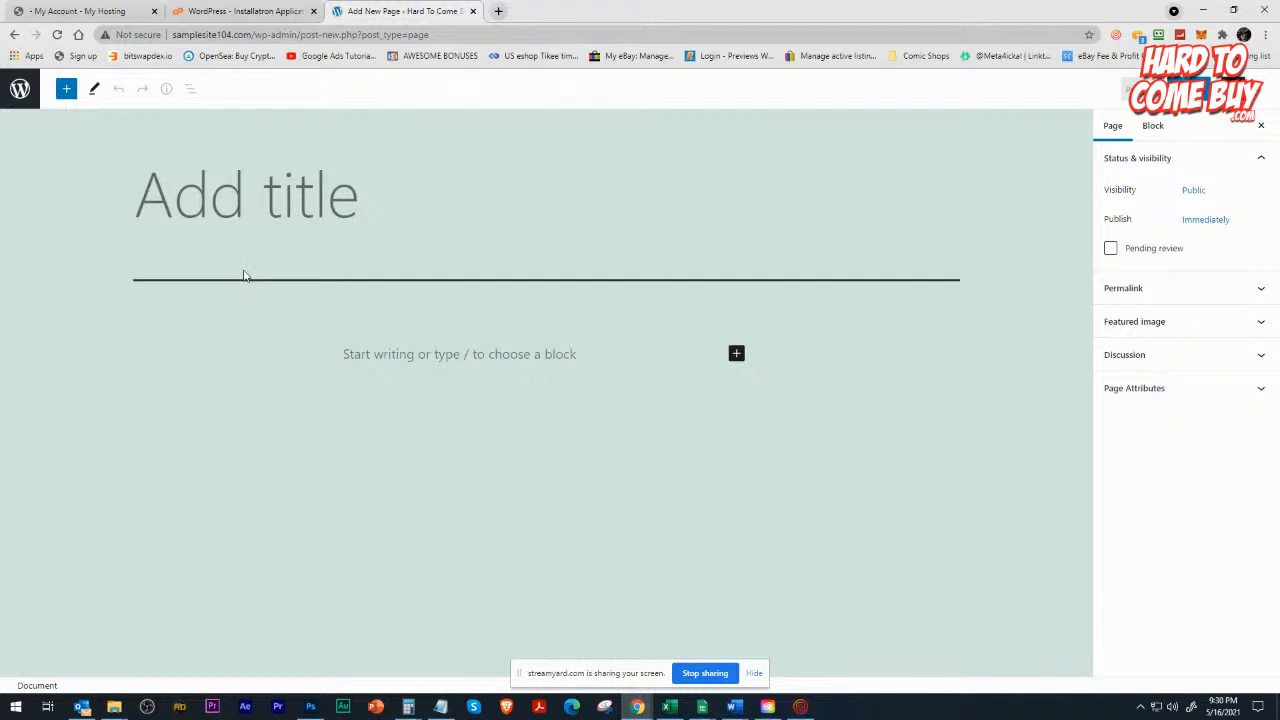
click(329, 208)
text(Home)
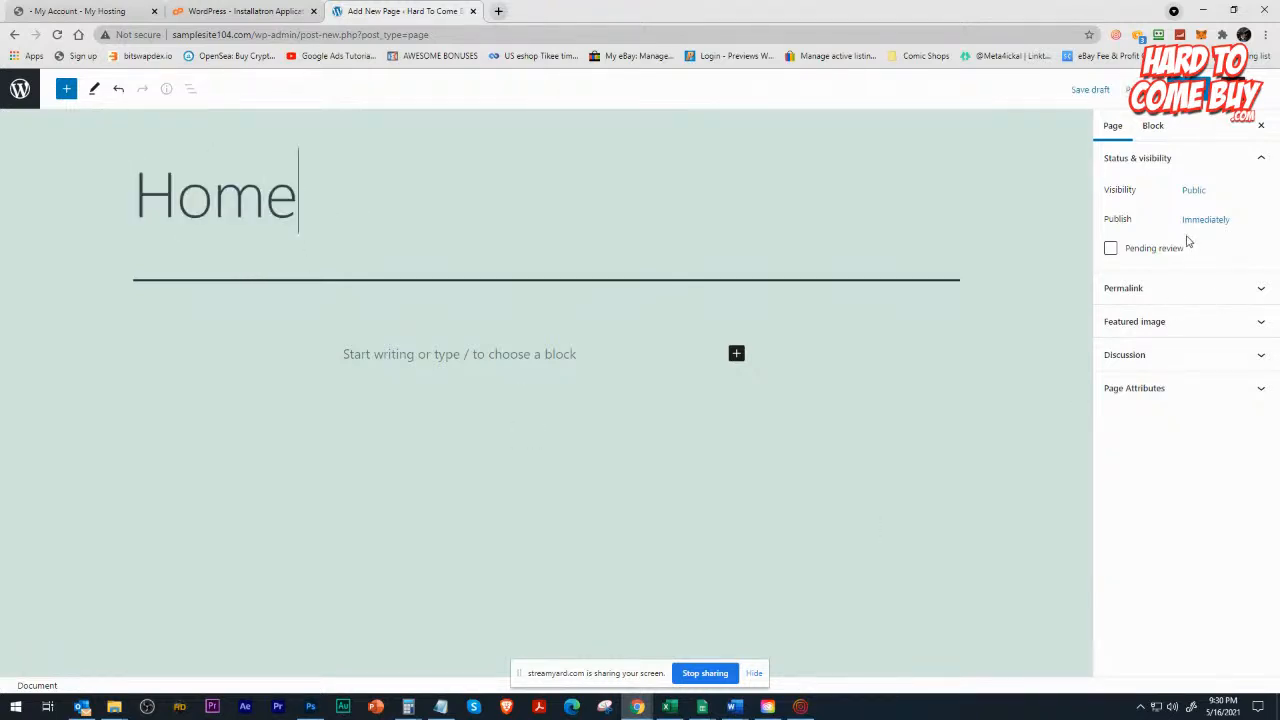
click(1185, 89)
click(1185, 89)
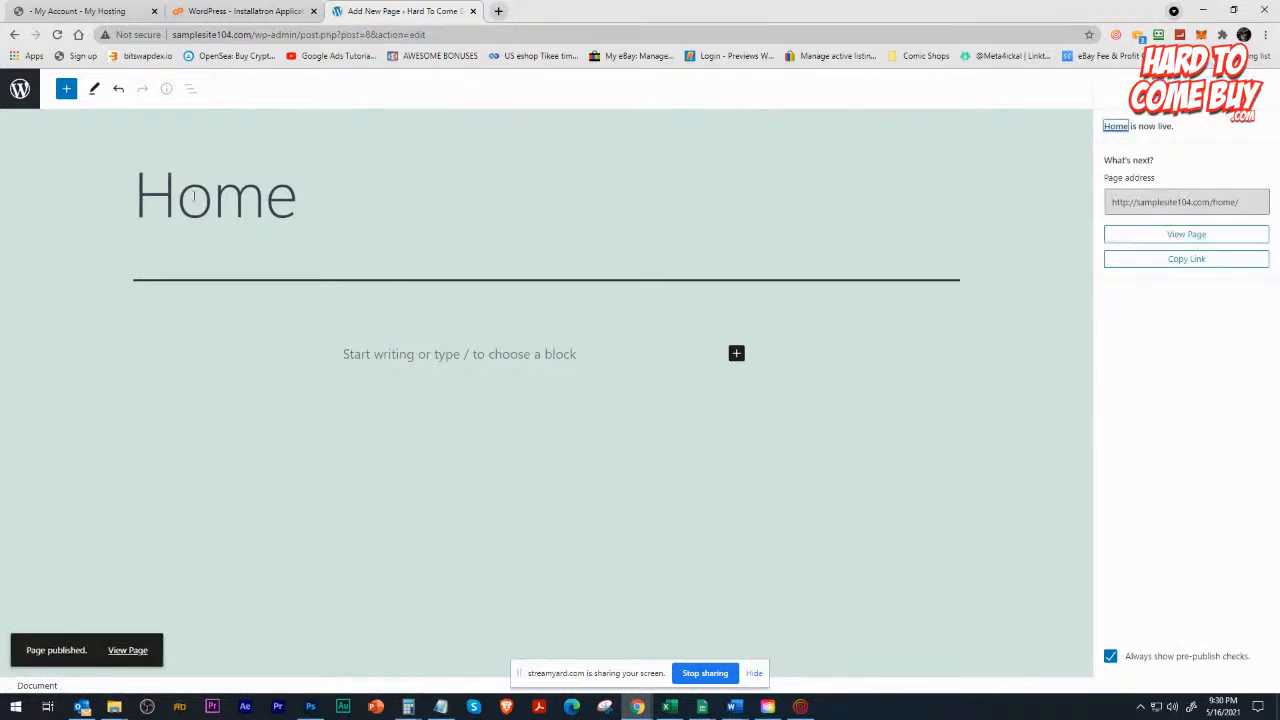
click(17, 92)
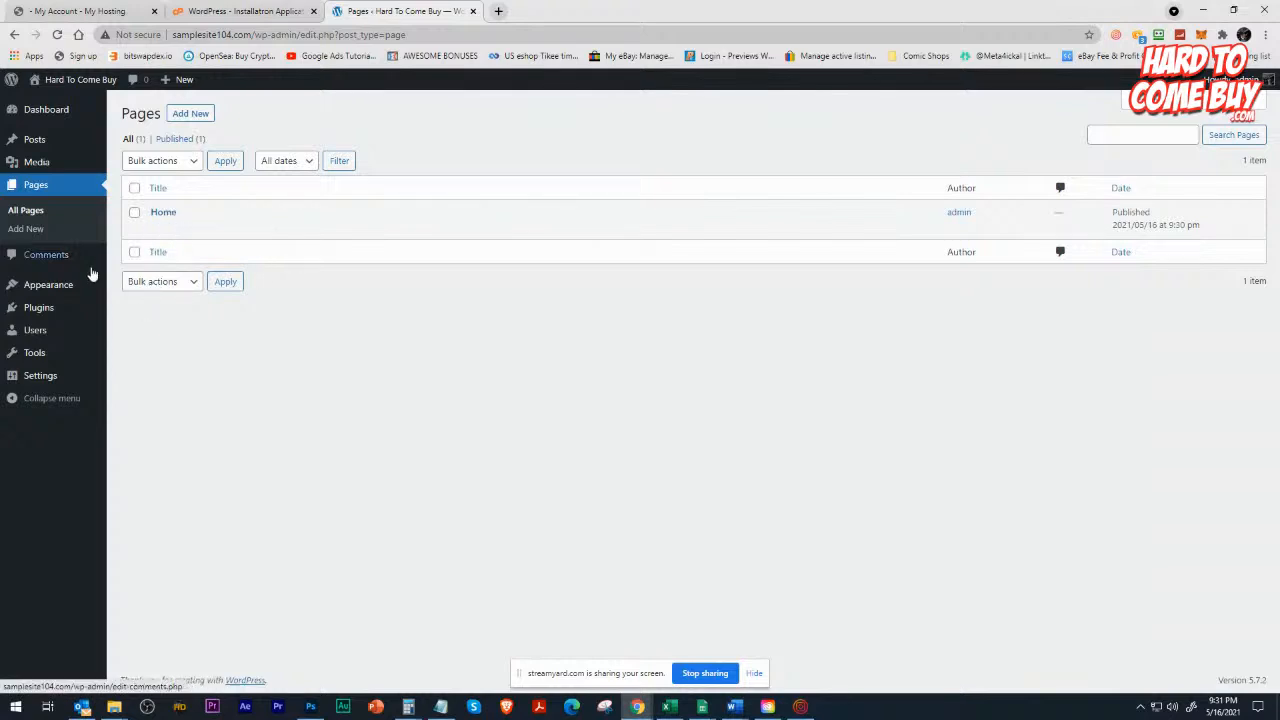
Open the site's Themes page and look over the installed themes.
mouse_move(63, 289)
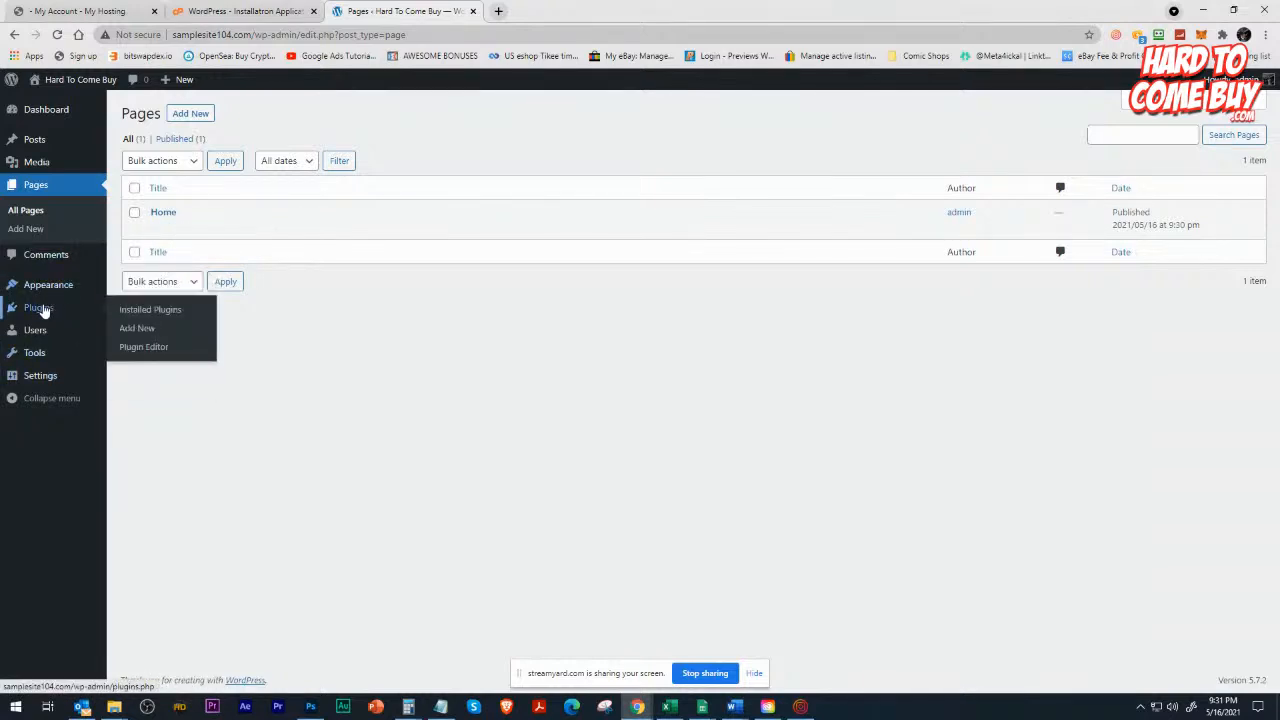
click(134, 287)
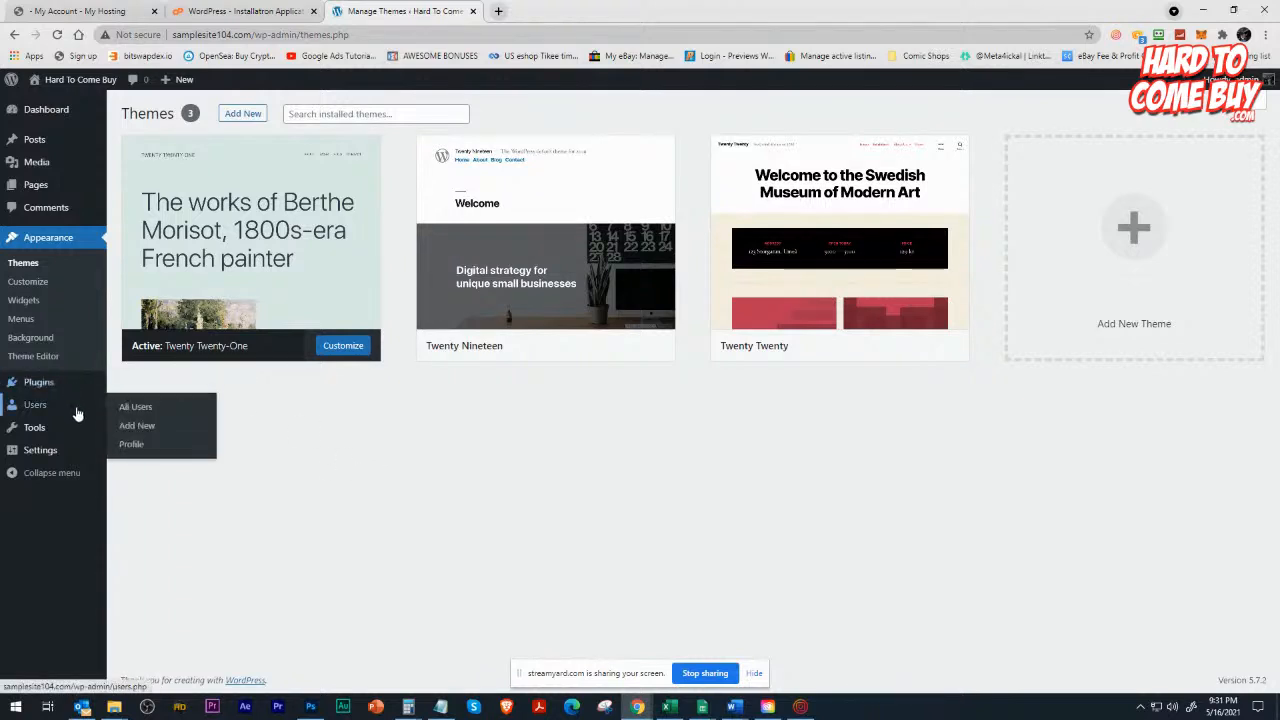
mouse_move(84, 430)
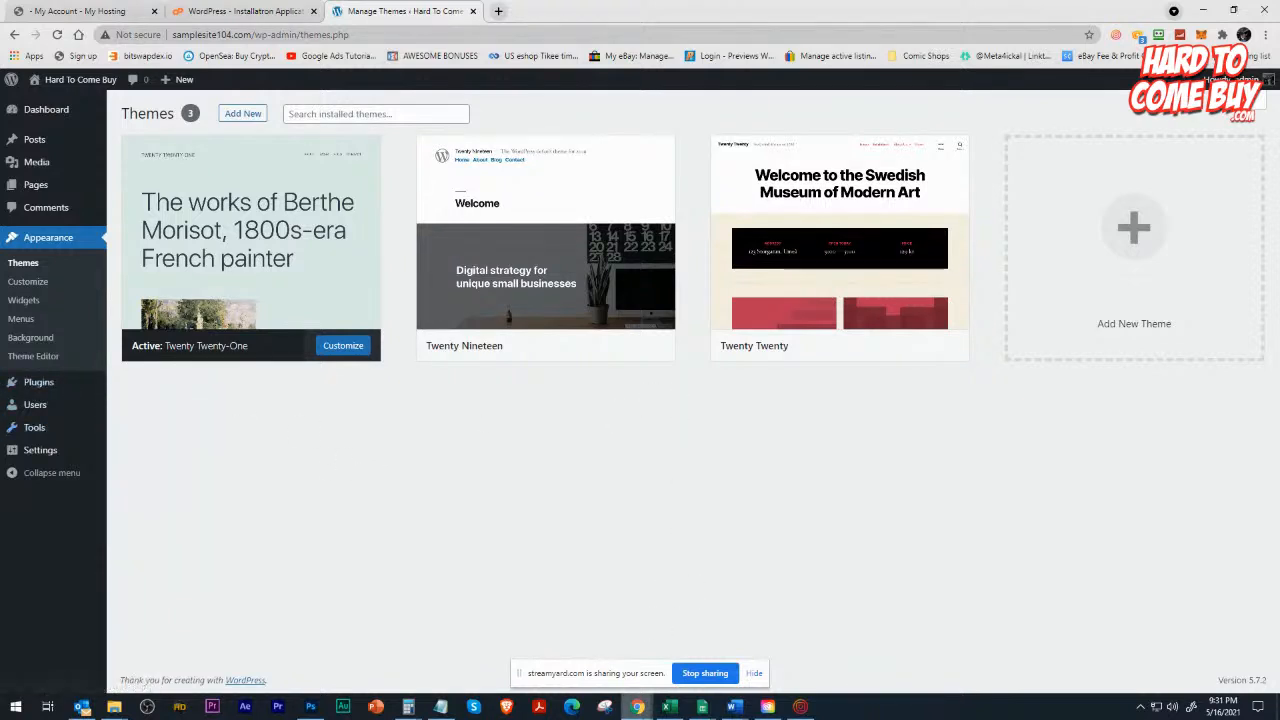
Search Google for "elegant themes" in a new browser window and open the Elegant Themes - Divi result.
right_click(637, 706)
click(641, 628)
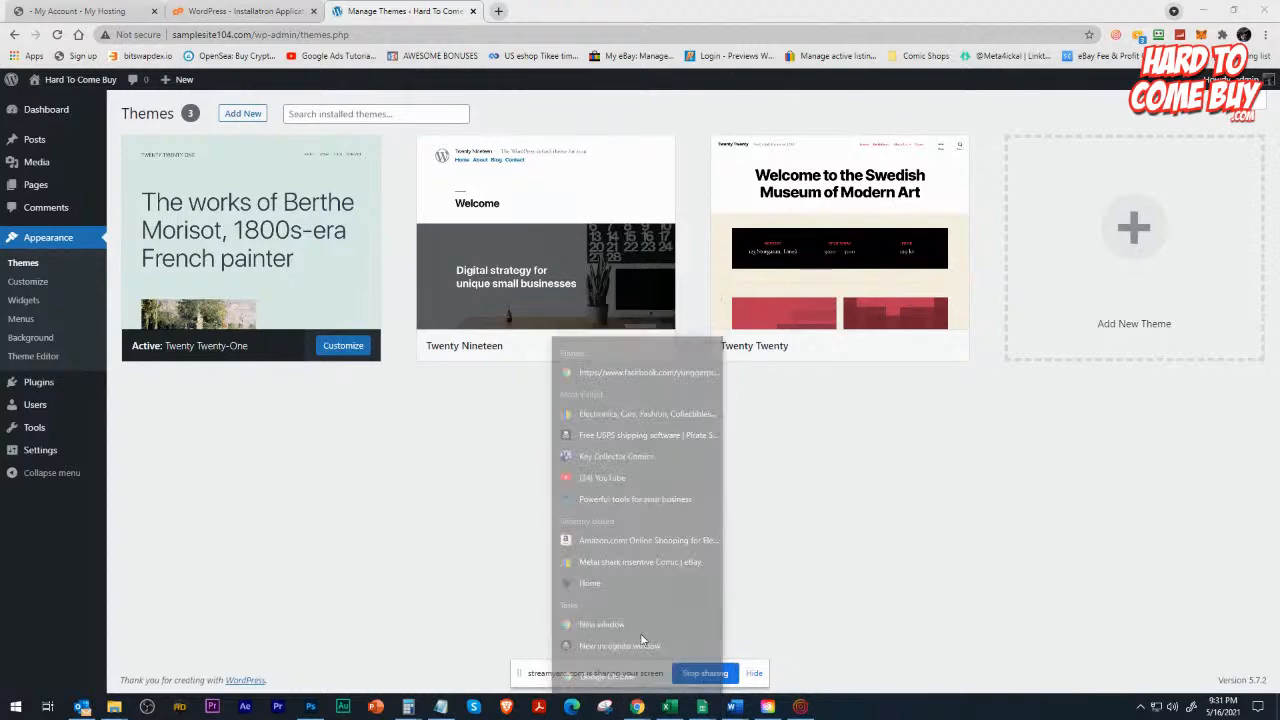
text(elegant th)
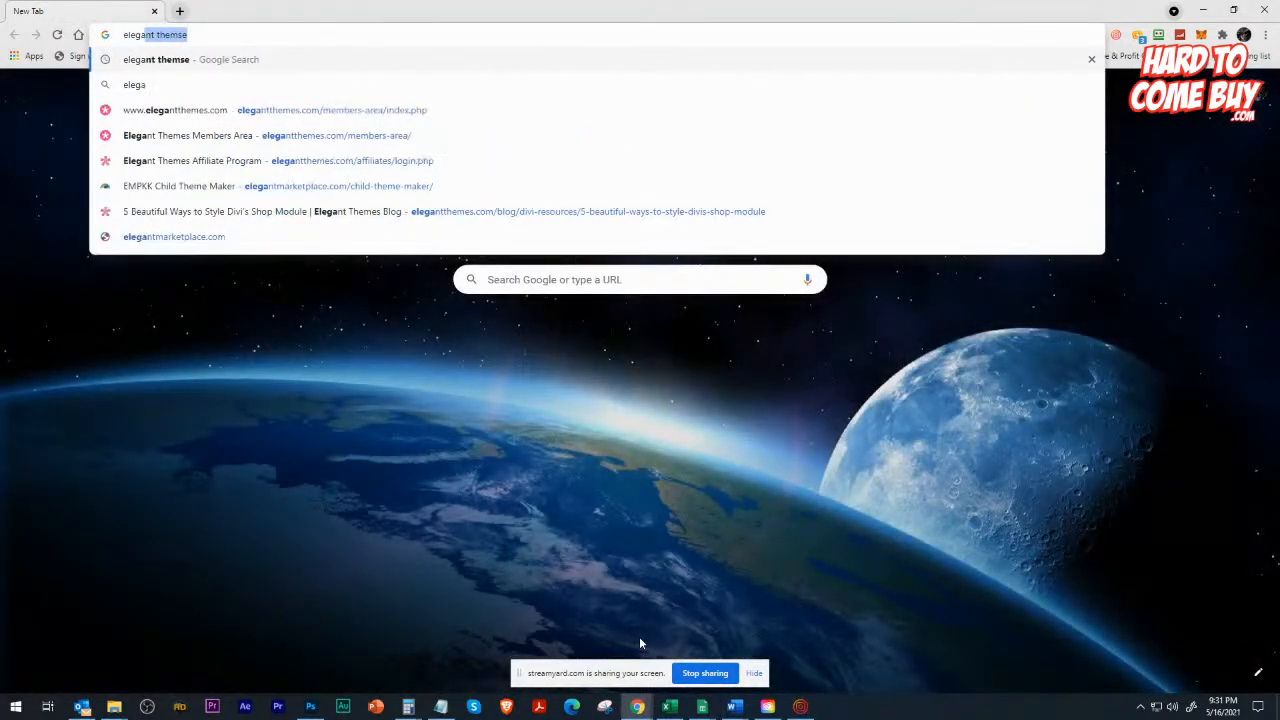
text(emes)
key(Return)
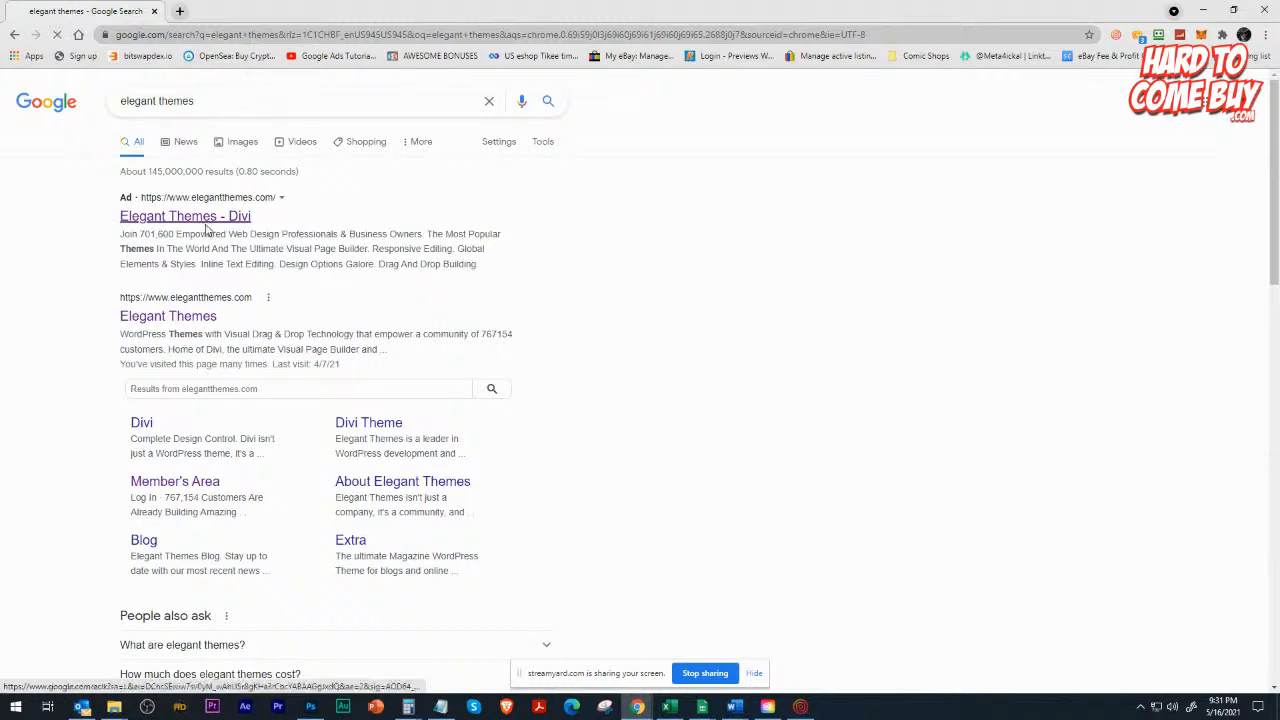
click(195, 217)
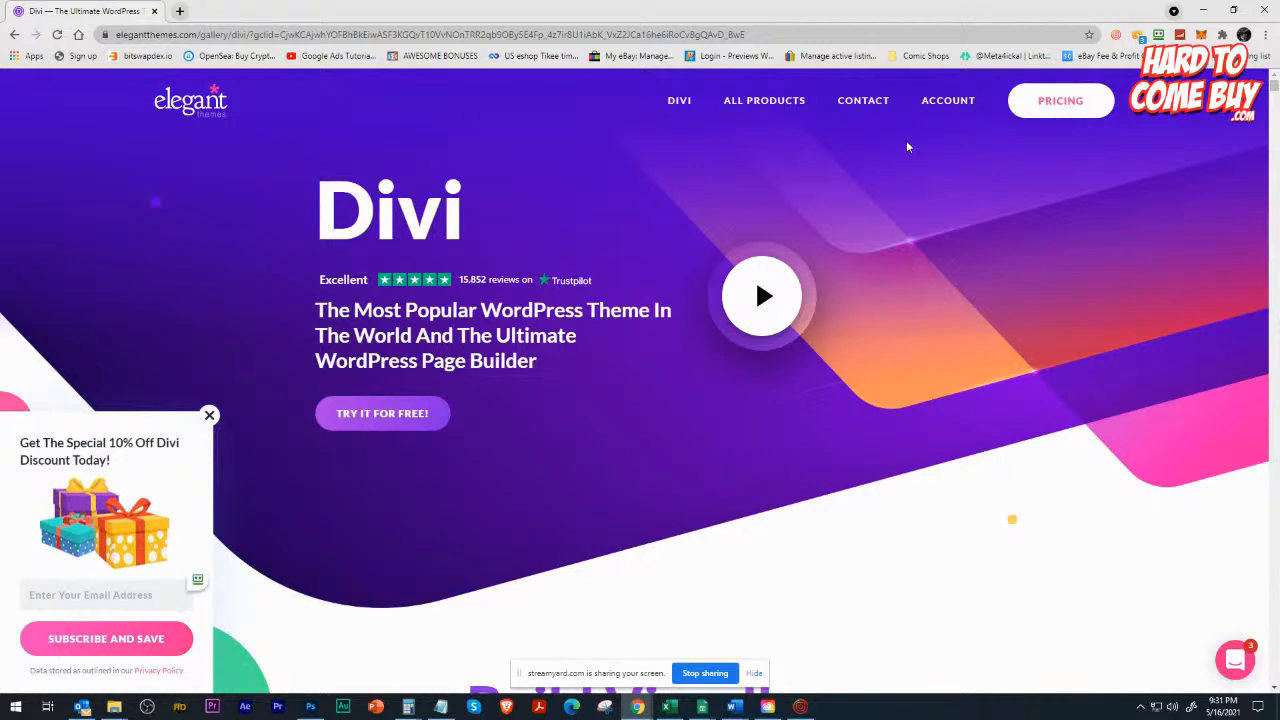
Look over the Divi page, open the Elegant Themes pricing and compare the yearly and lifetime access prices.
scroll(598, 427, down, 10)
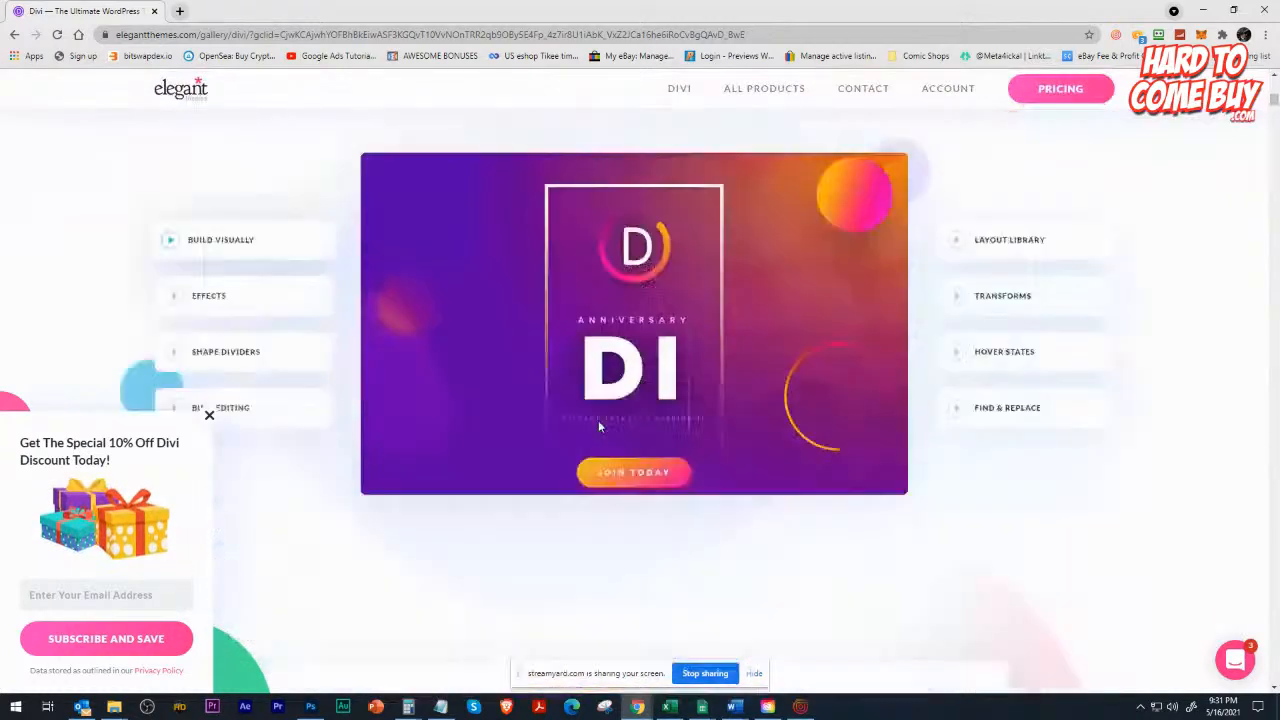
scroll(598, 427, up, 10)
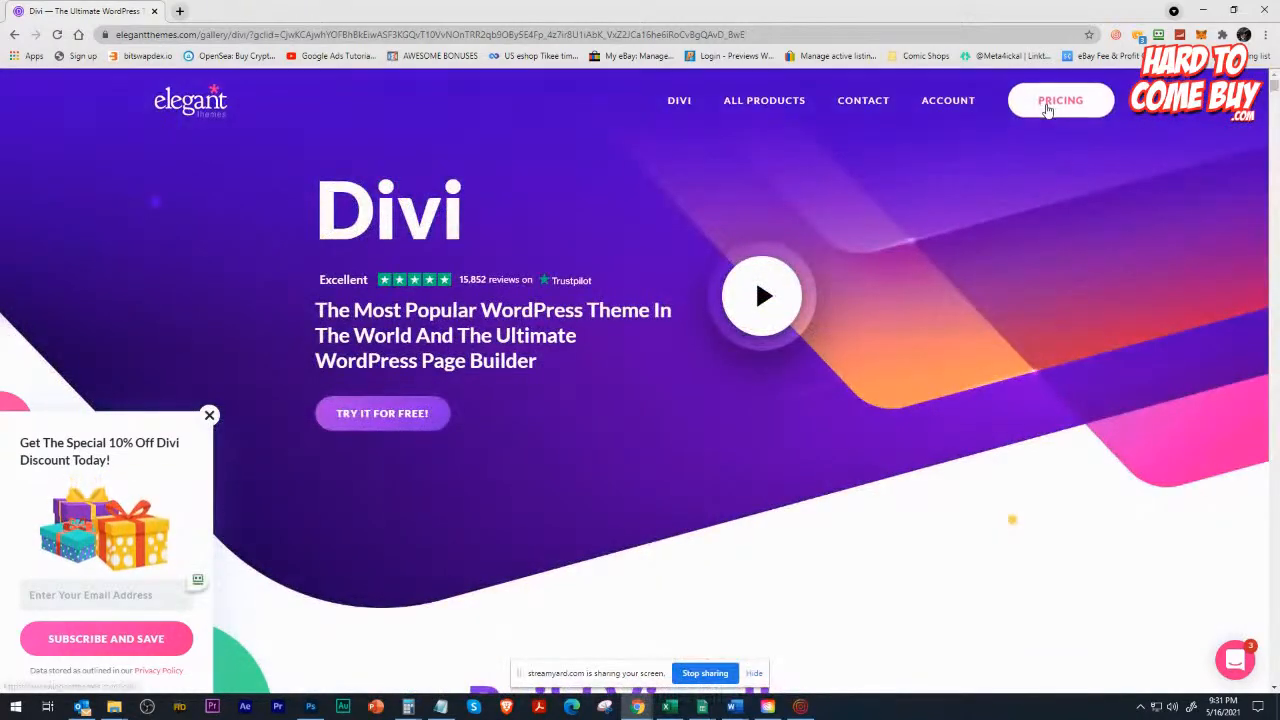
click(1047, 106)
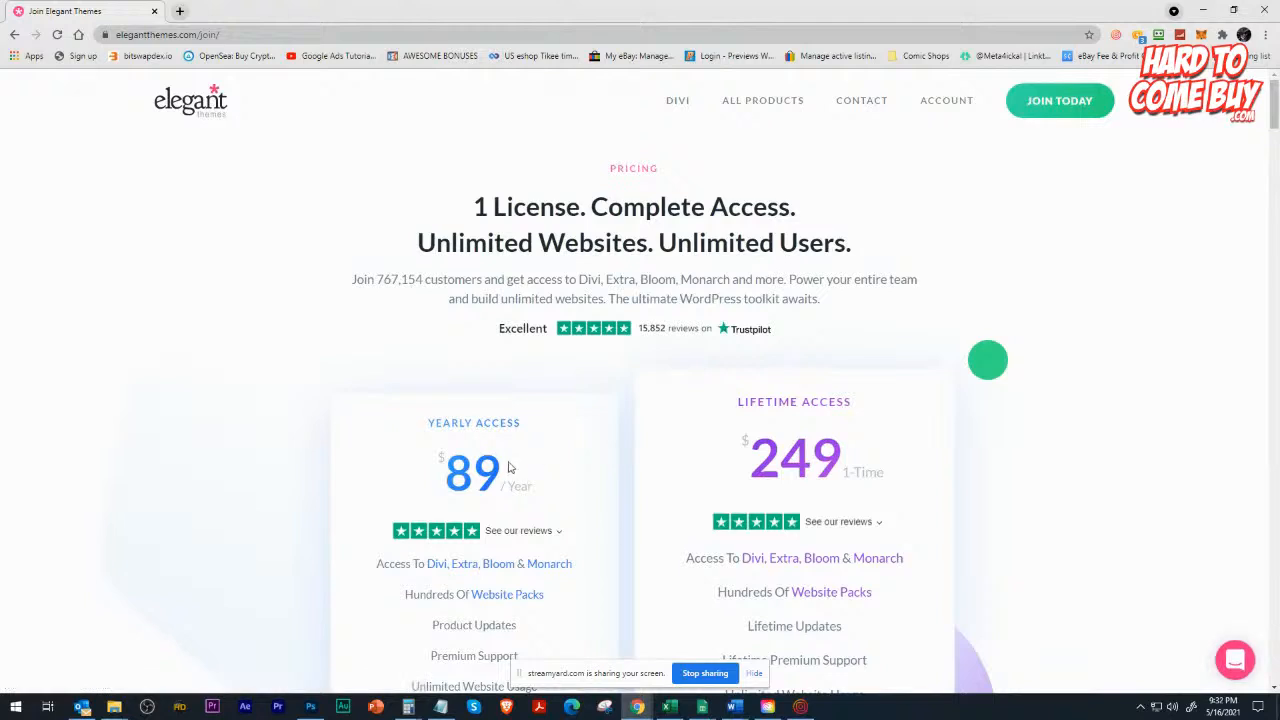
drag(505, 468, 420, 460)
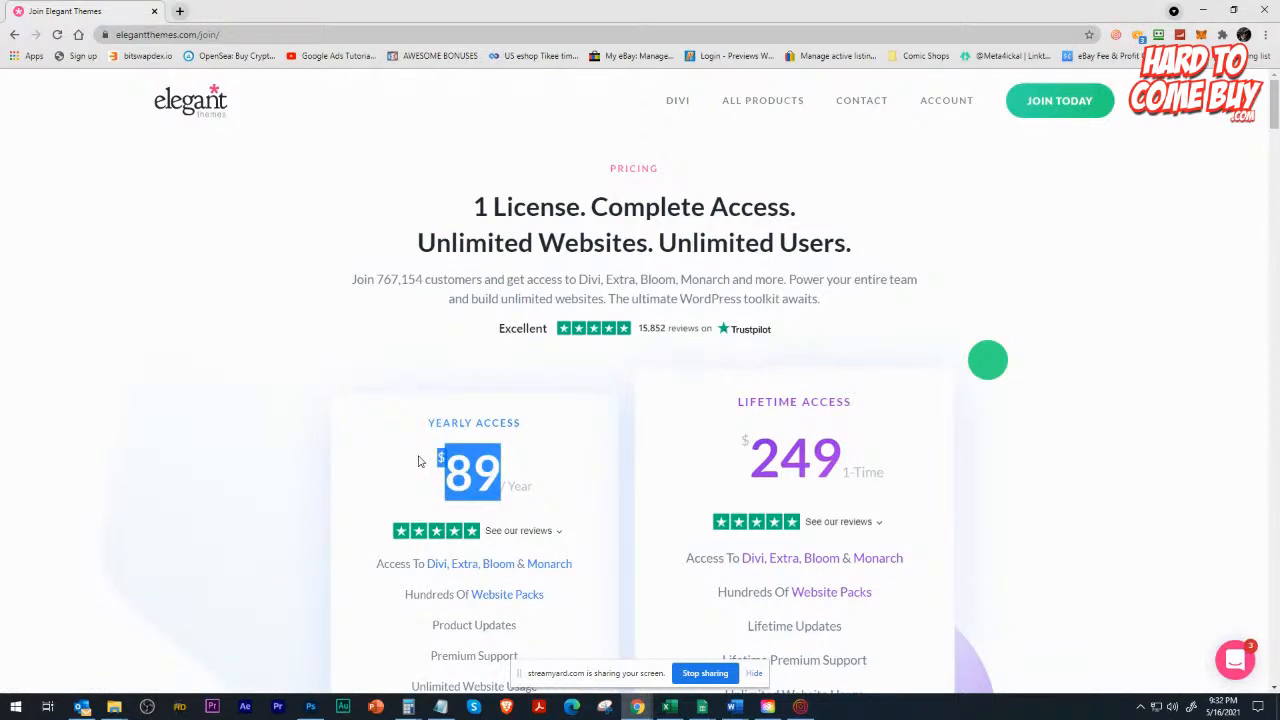
drag(746, 457, 842, 458)
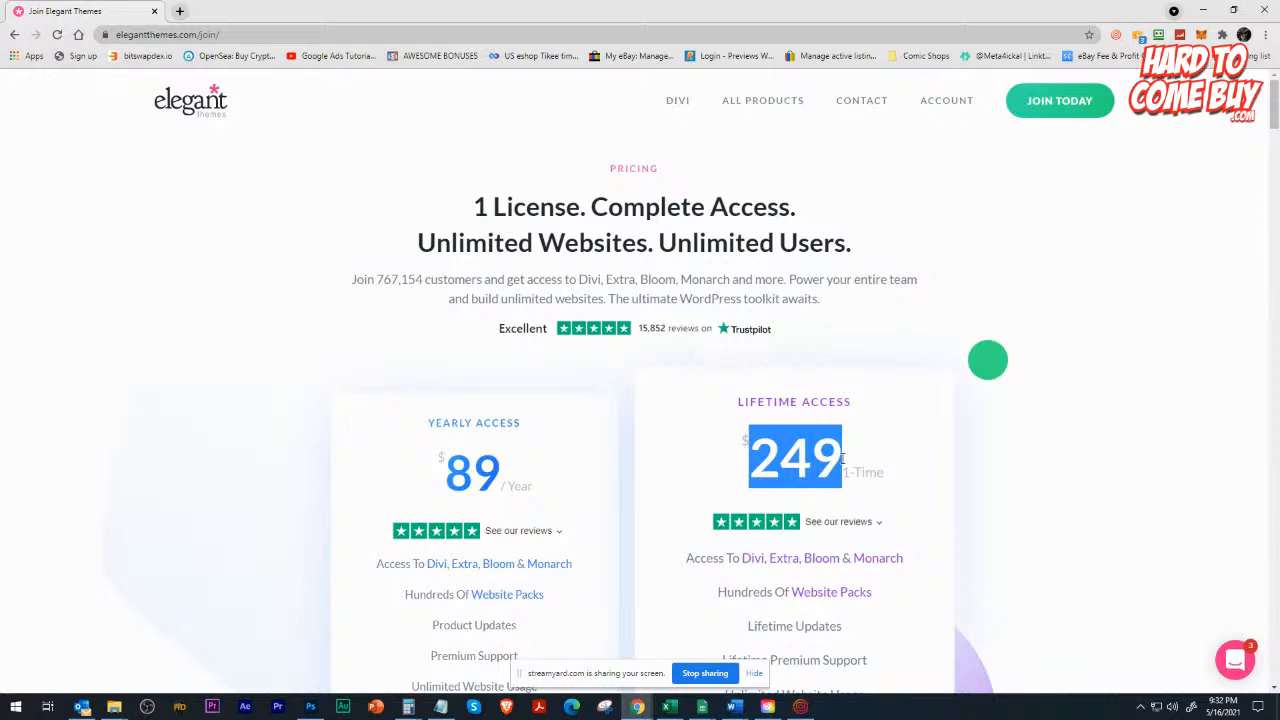
Finish viewing the Elegant Themes pricing, return to the WordPress Themes page and start adding a new theme.
scroll(728, 464, down, 3)
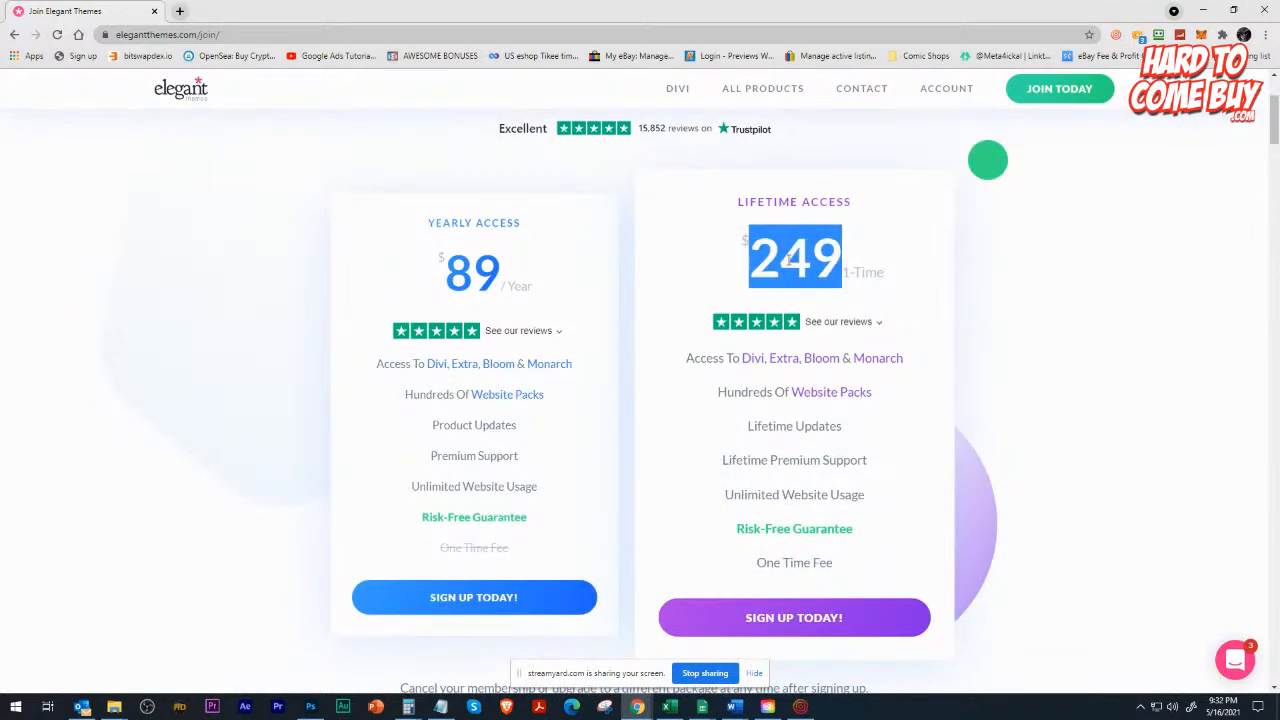
click(1205, 11)
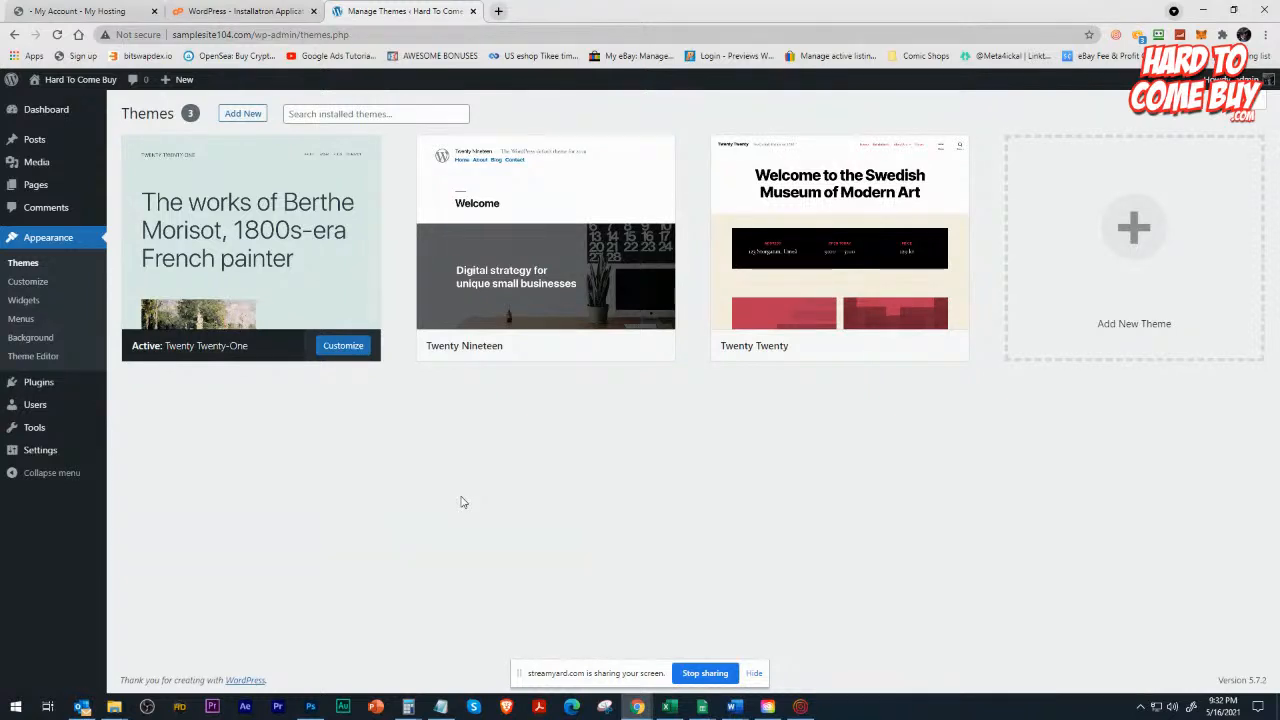
mouse_move(220, 202)
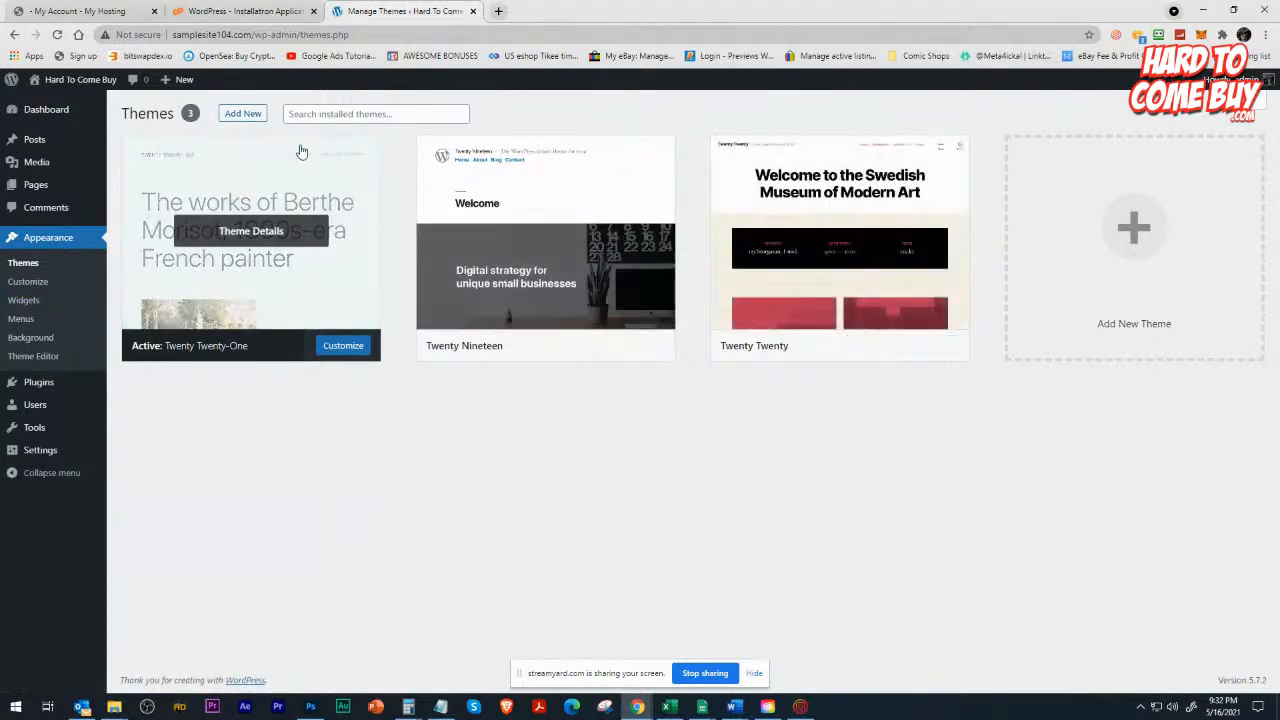
click(240, 118)
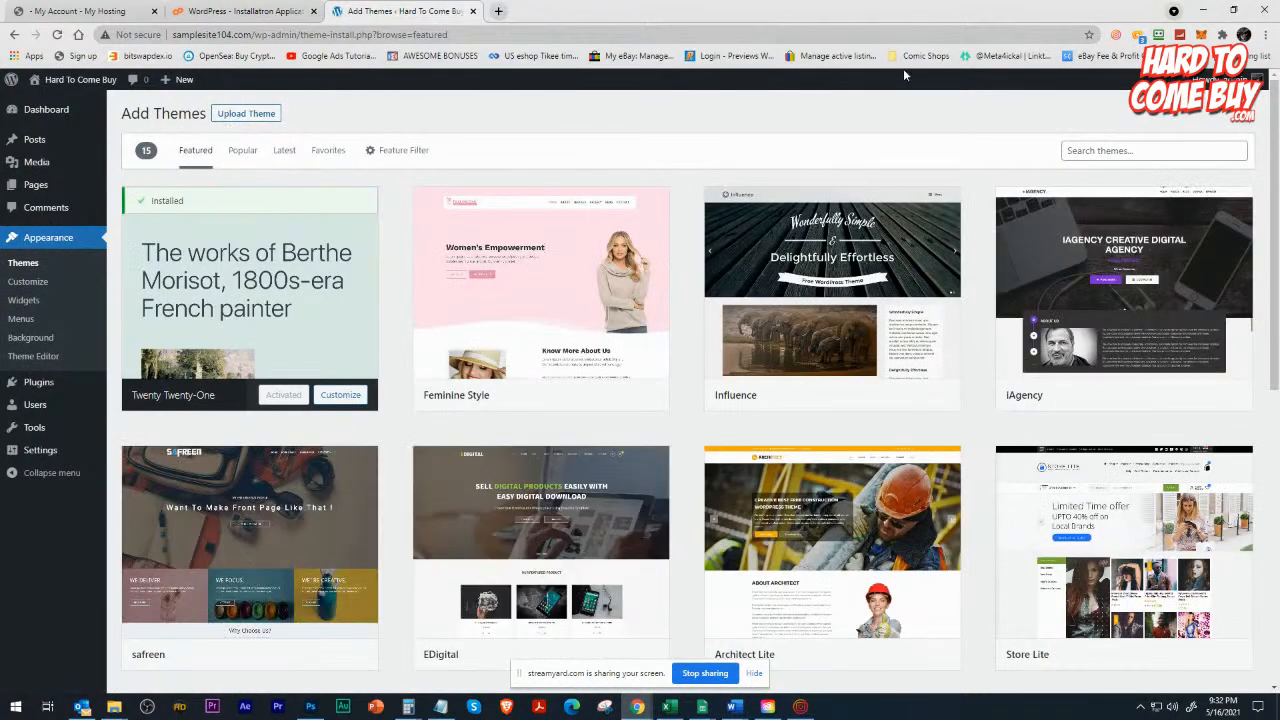
Upload the theme file Divi (15).zip from the Downloads folder, install it and activate the Divi theme.
click(242, 114)
click(600, 238)
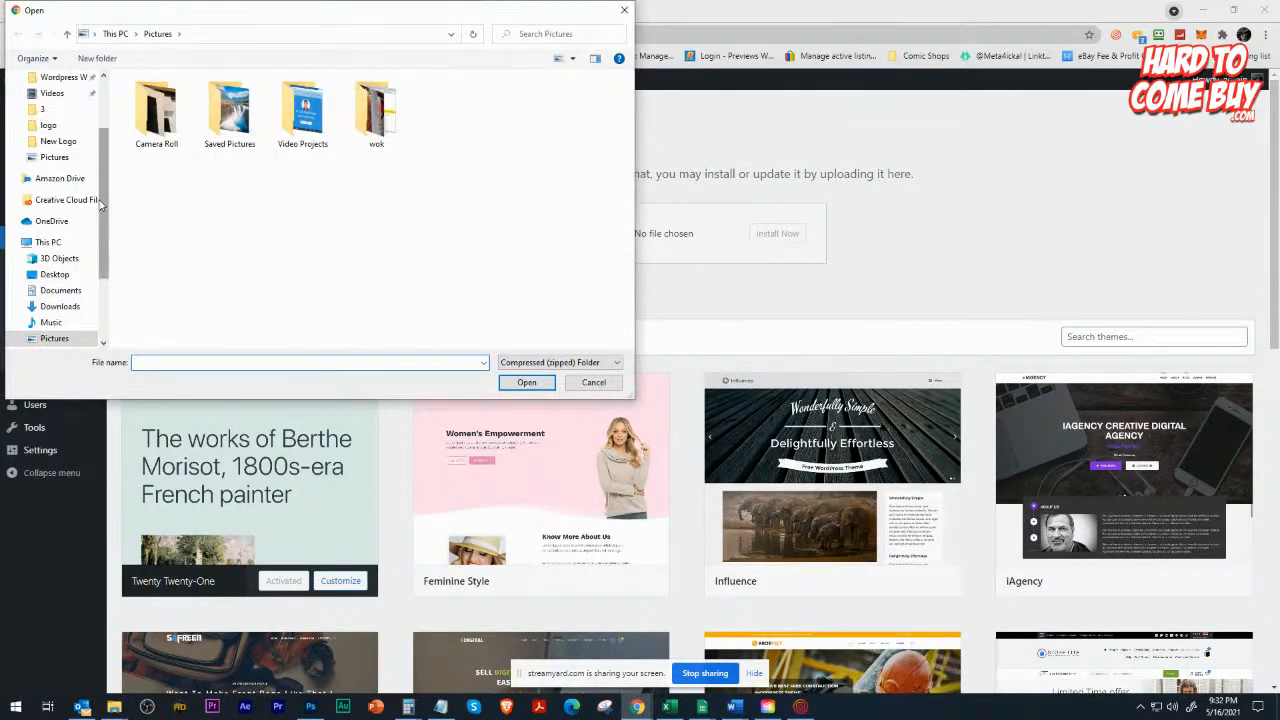
scroll(58, 190, up, 2)
click(60, 120)
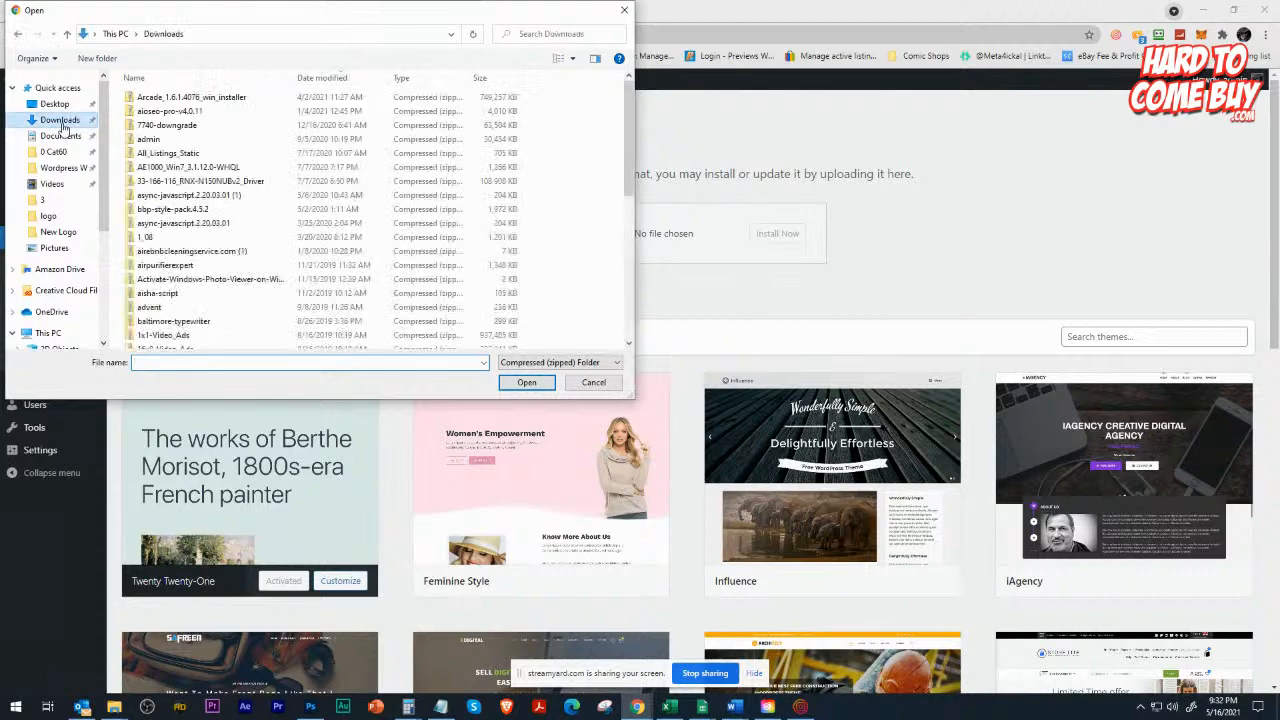
double_click(171, 103)
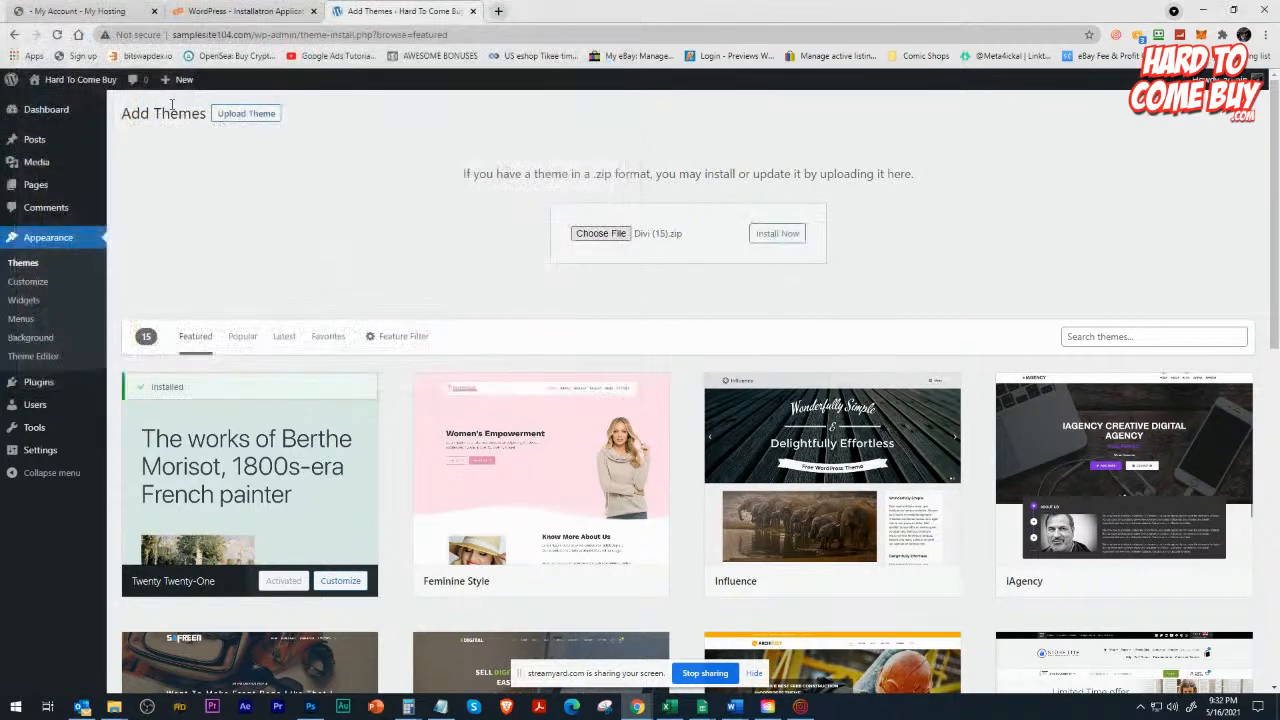
click(789, 237)
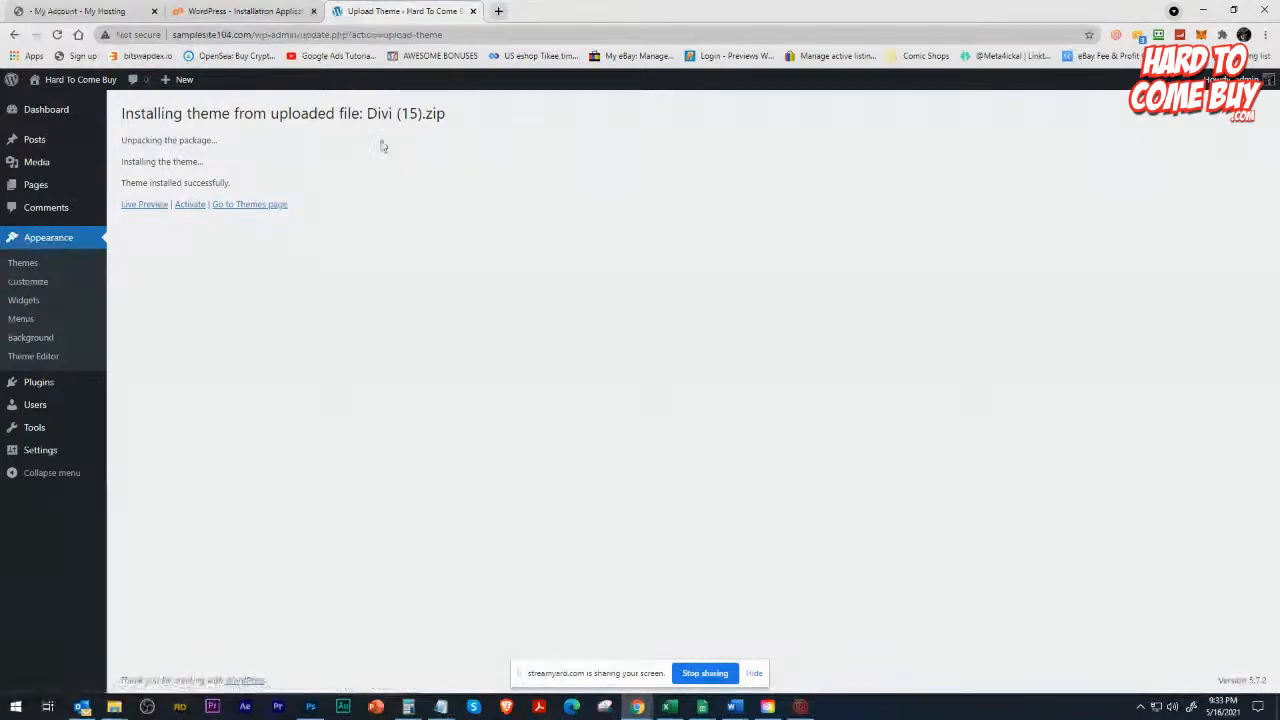
click(191, 205)
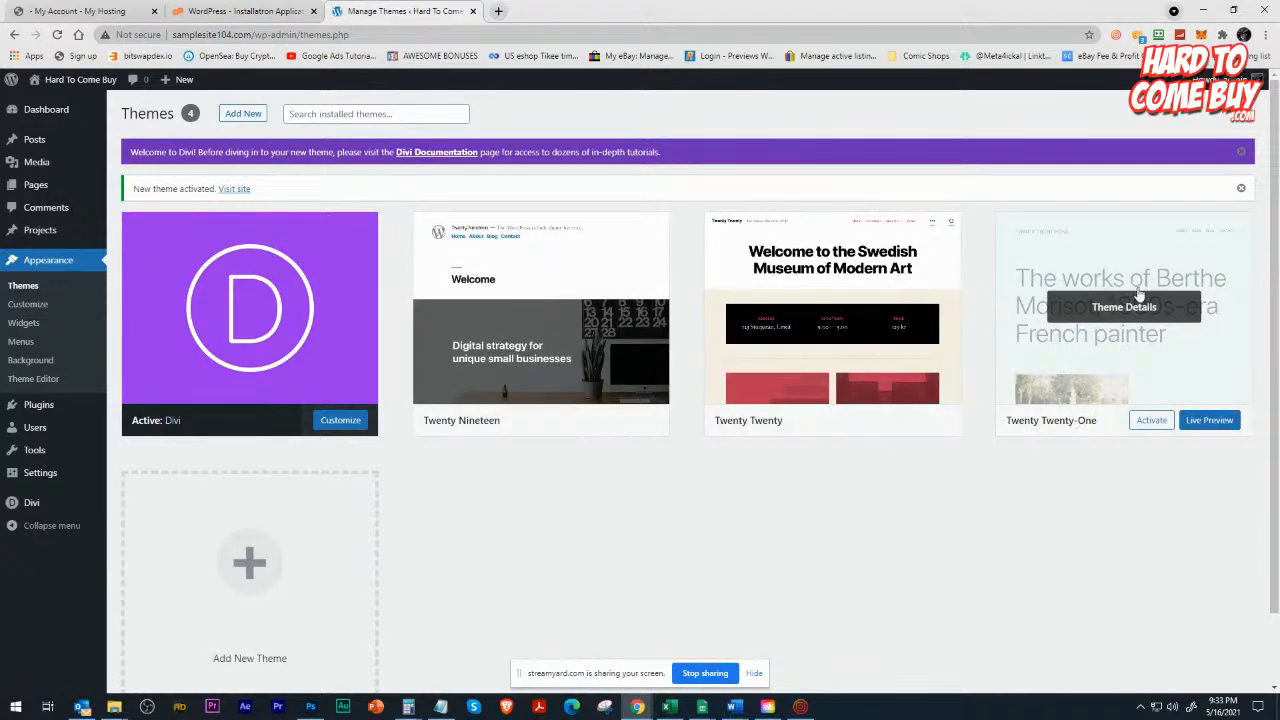
Delete the unused Twenty Nineteen, Twenty Twenty and Twenty Twenty-One themes, confirming each deletion.
click(517, 316)
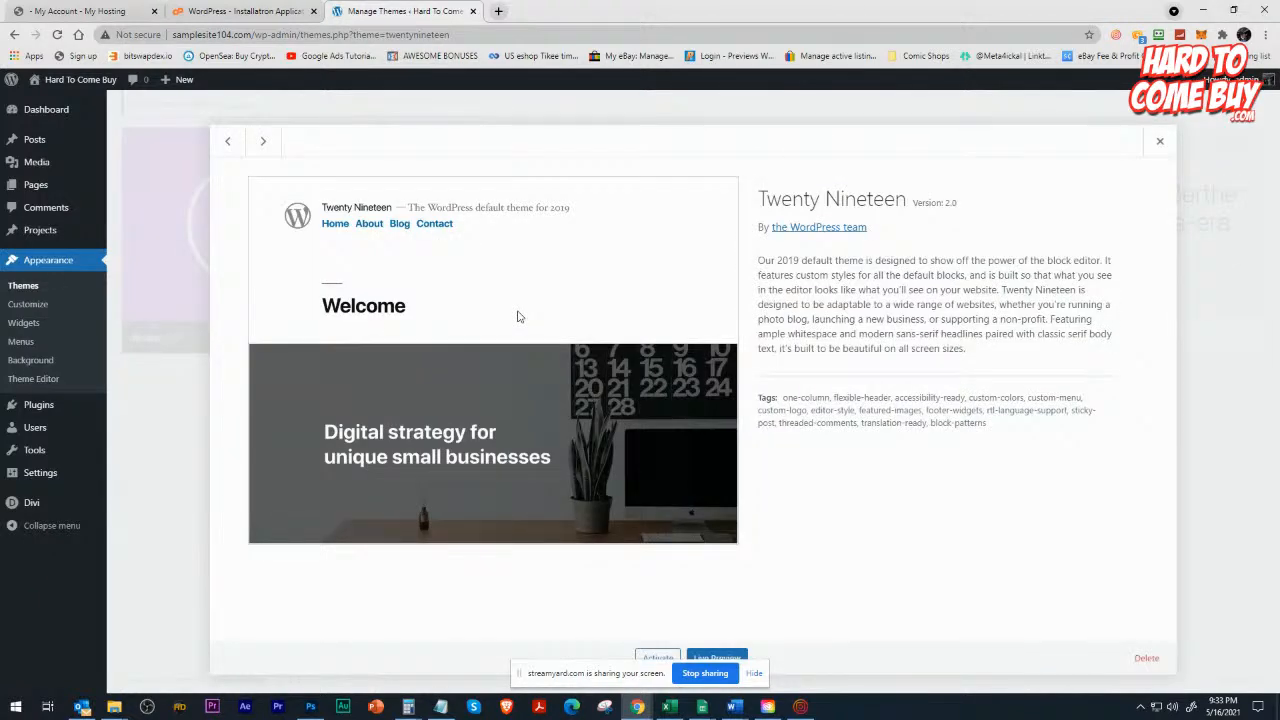
click(1144, 658)
click(704, 137)
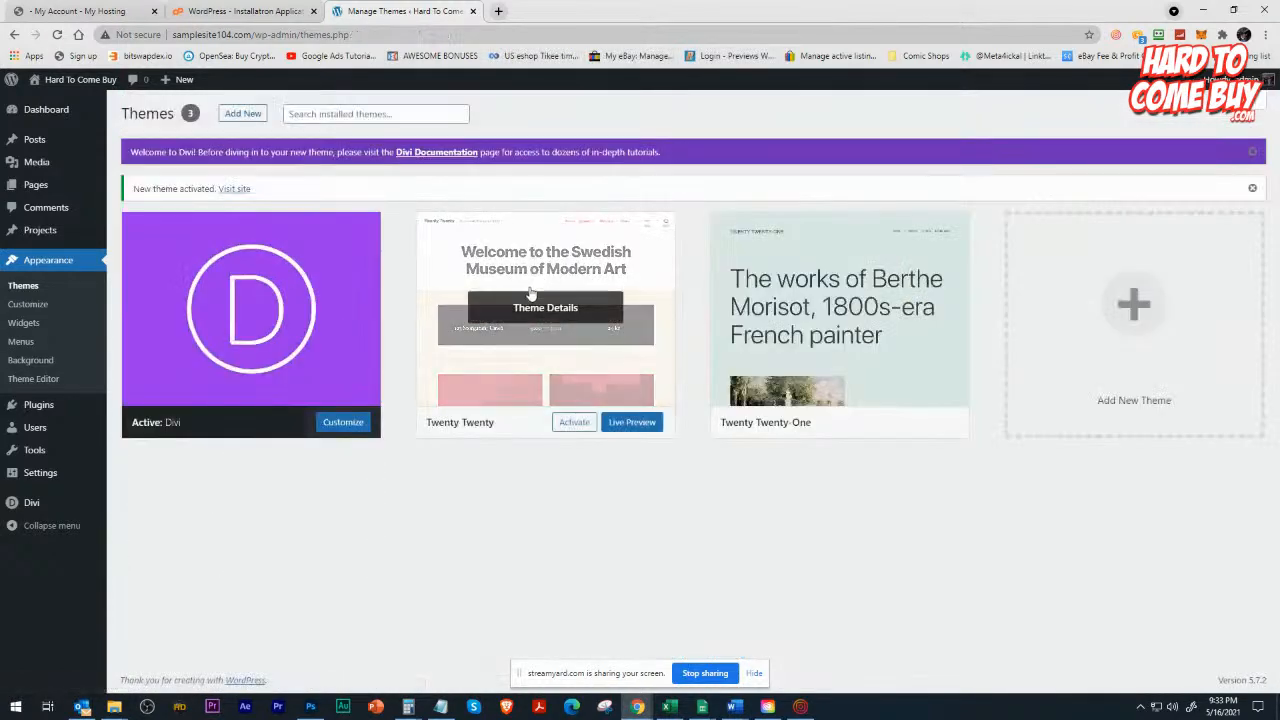
click(530, 292)
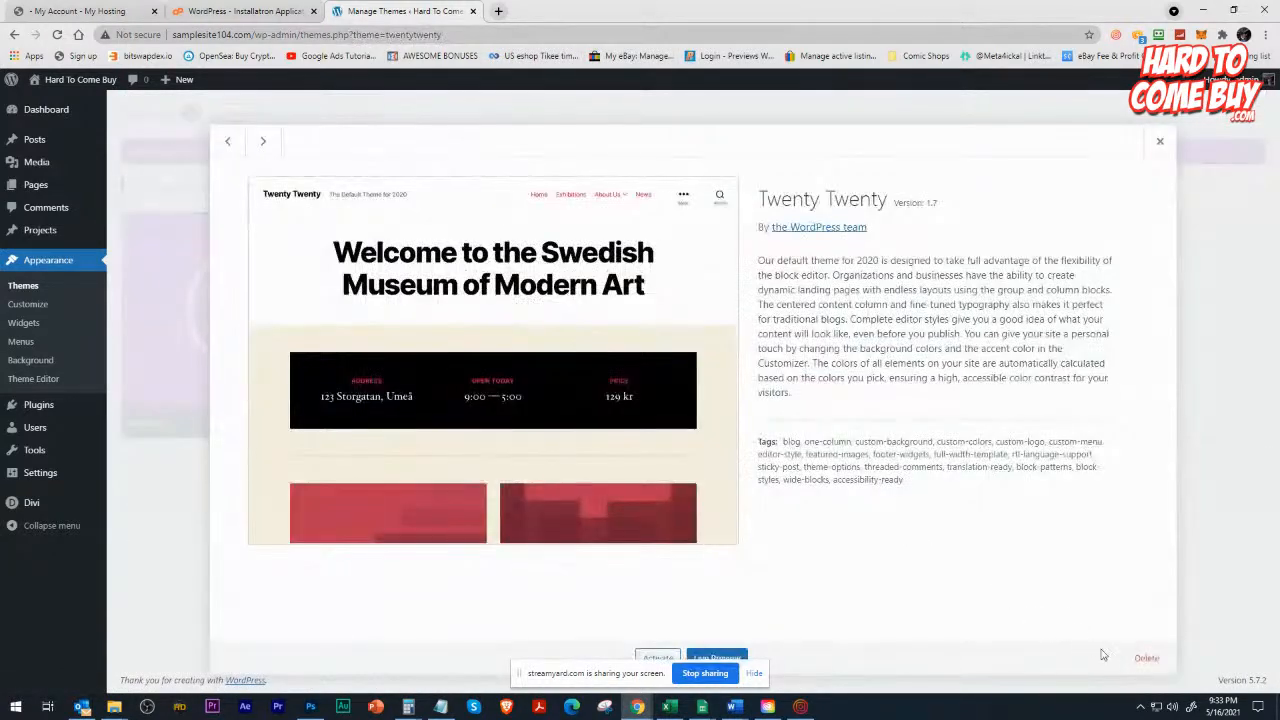
click(1142, 660)
click(704, 137)
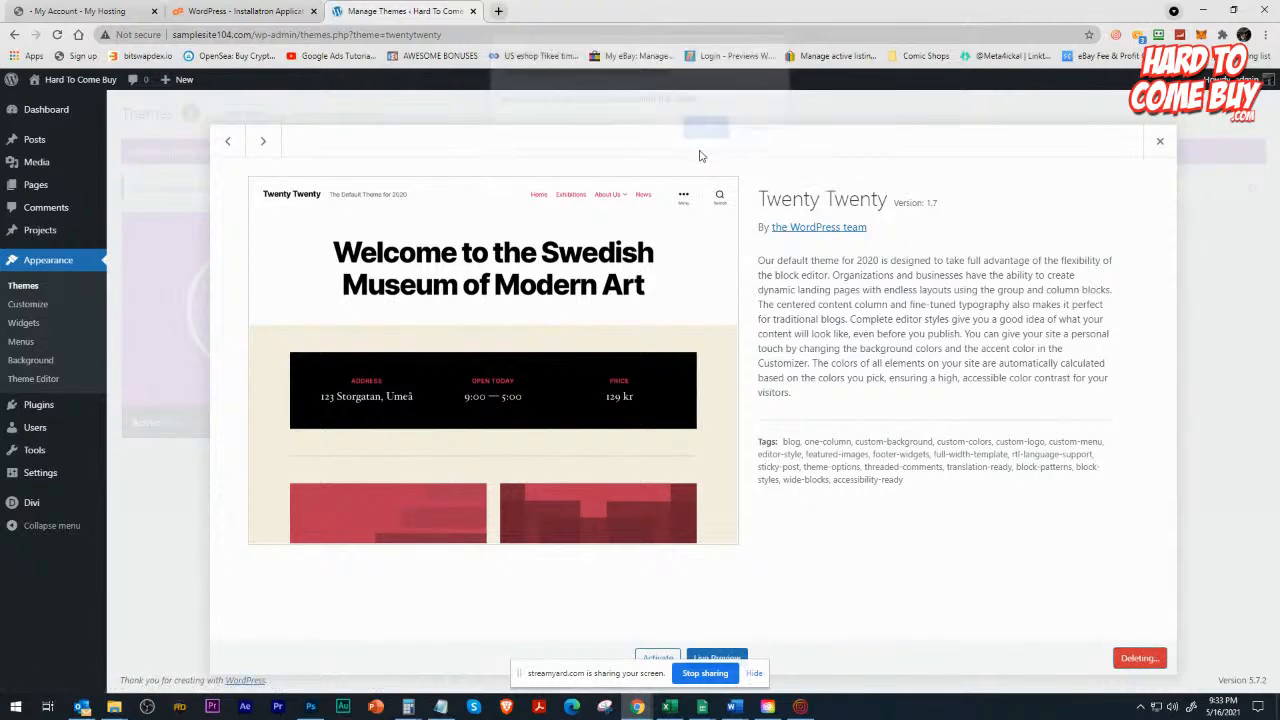
click(578, 283)
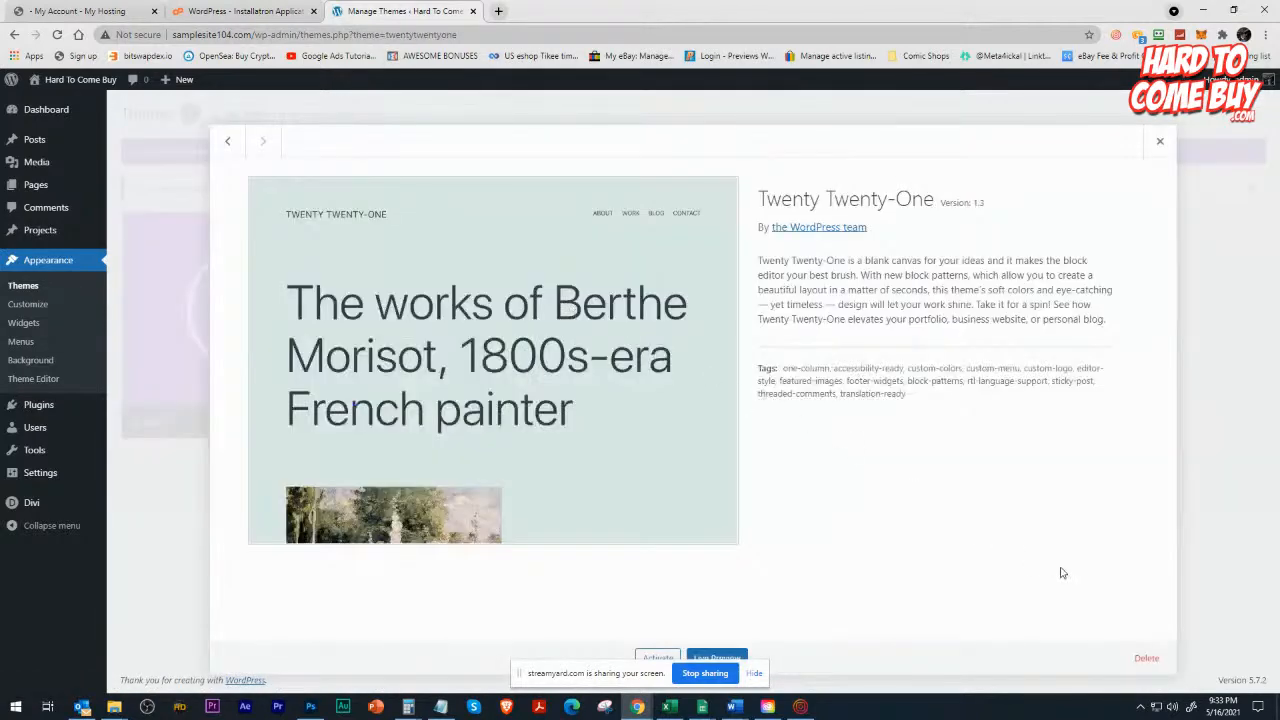
click(1142, 658)
click(702, 138)
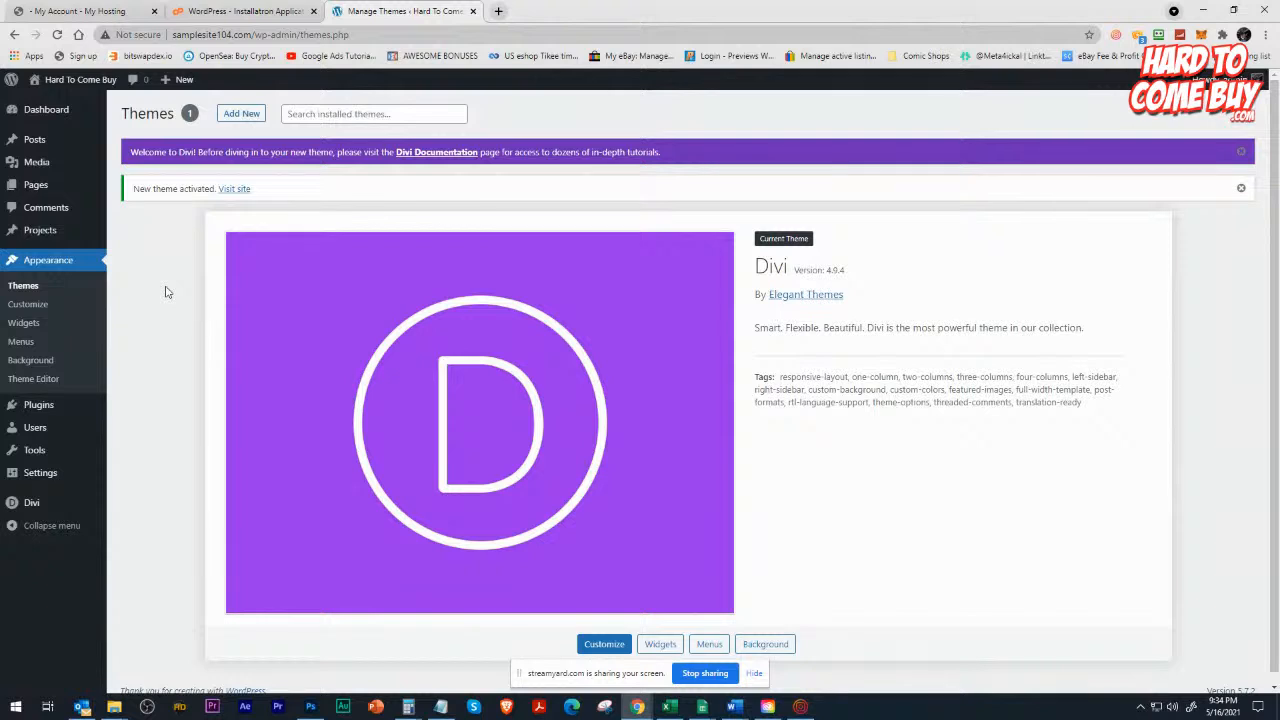
Check the Themes and Add Themes pages, and open the Updates settings in the Divi Theme Options.
click(43, 287)
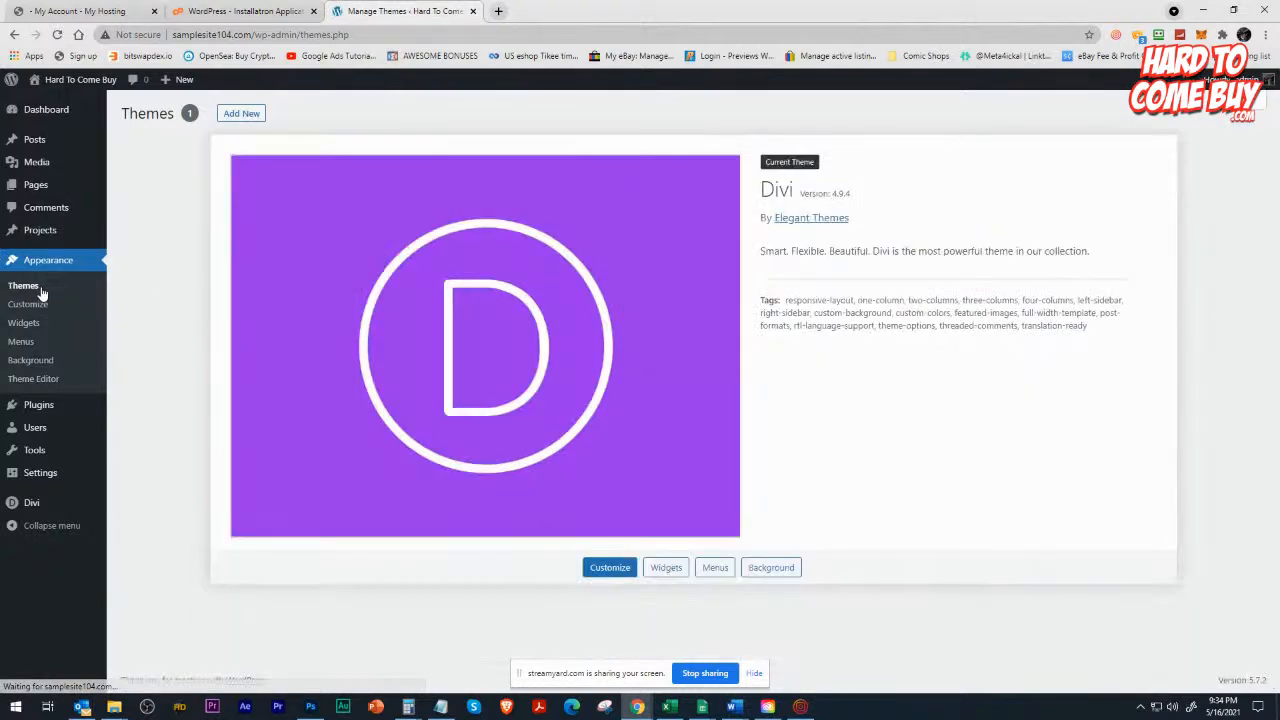
click(238, 116)
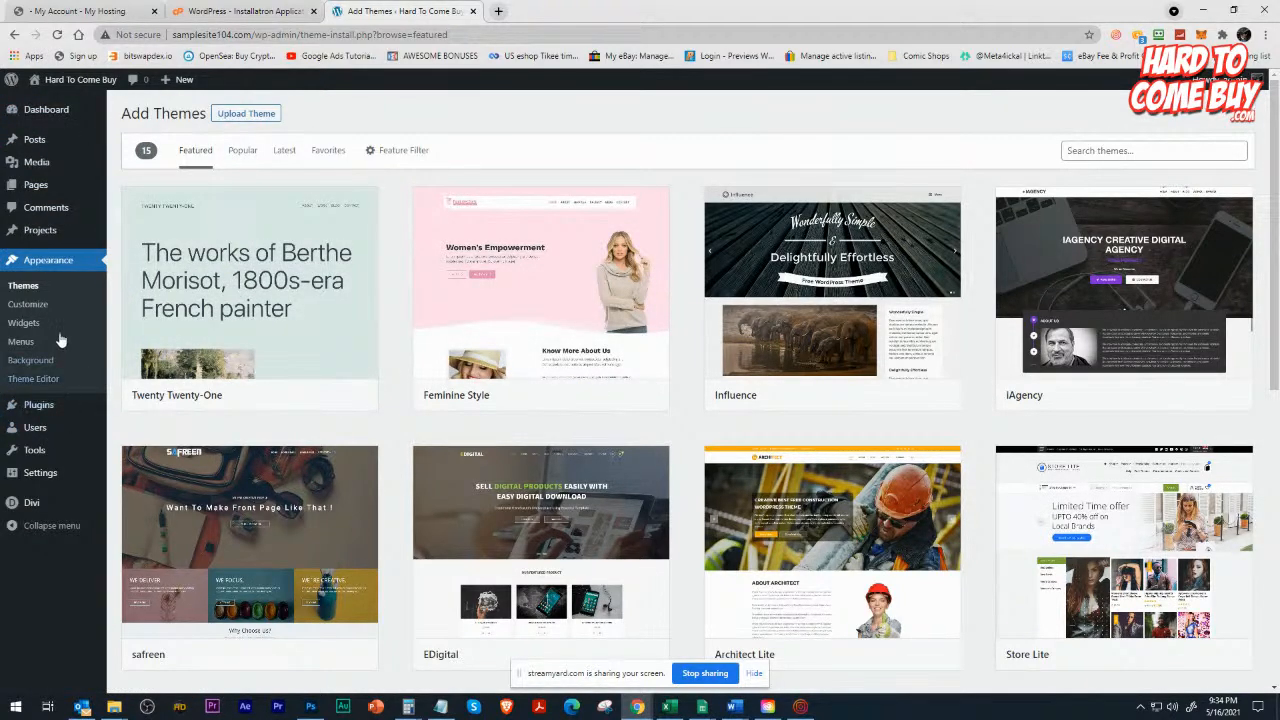
click(44, 506)
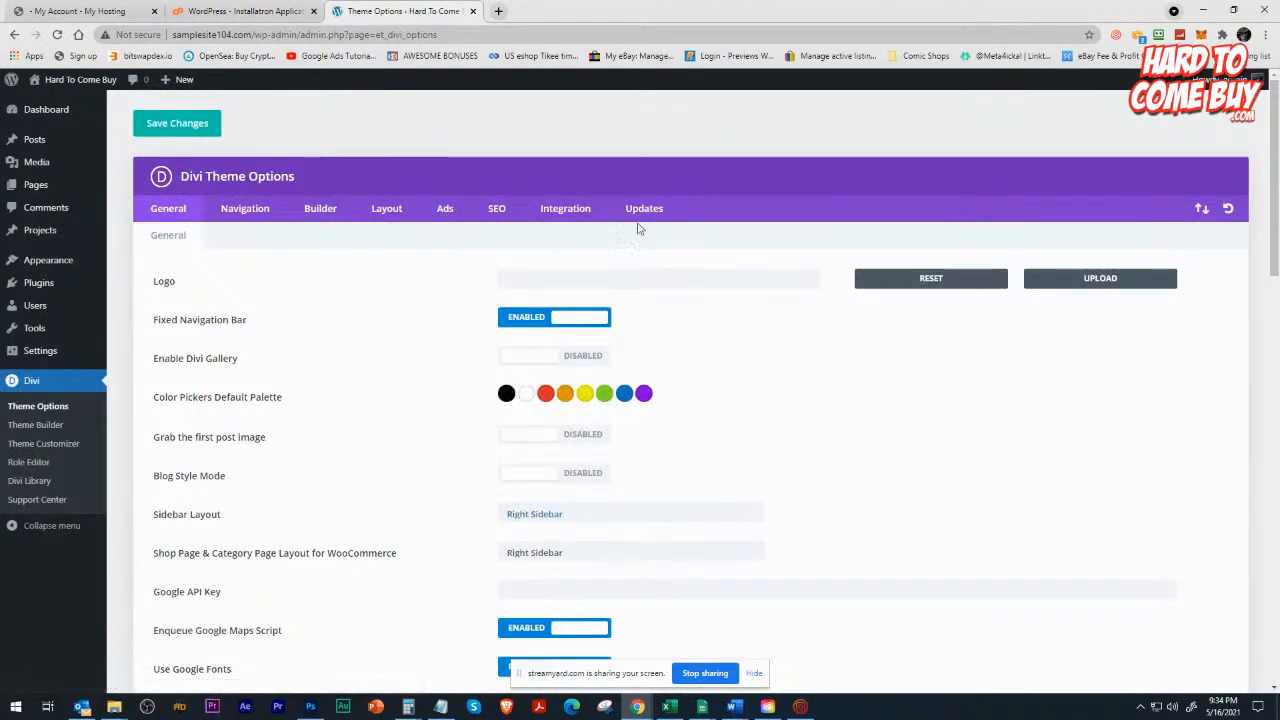
click(640, 210)
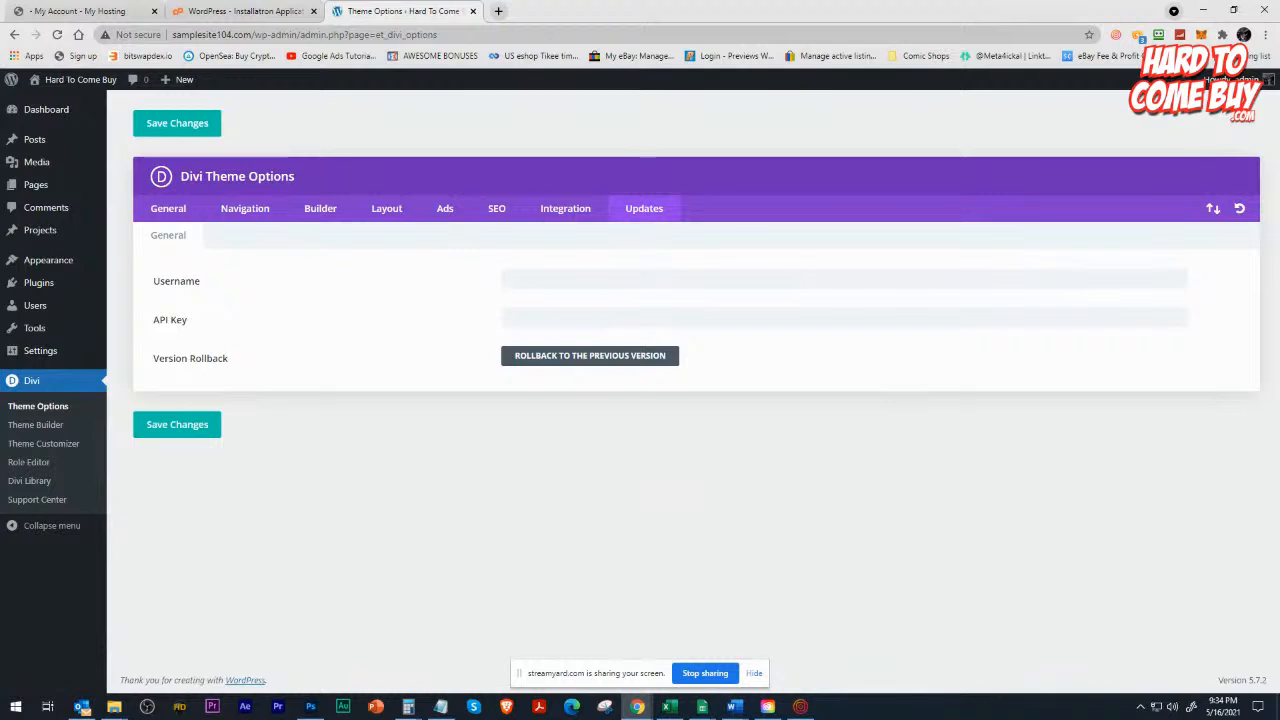
Enter the Elegant Themes account username and paste the API key in Divi's Updates settings.
key(alt+Tab)
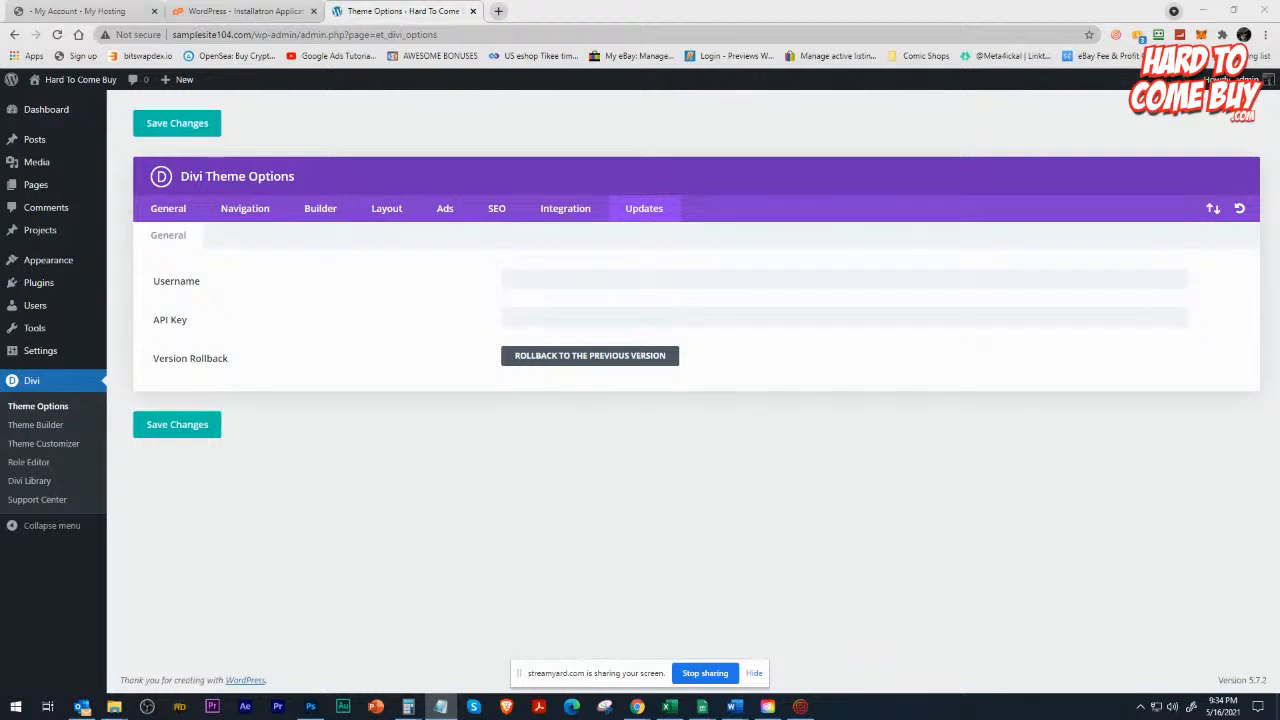
click(535, 318)
click(535, 284)
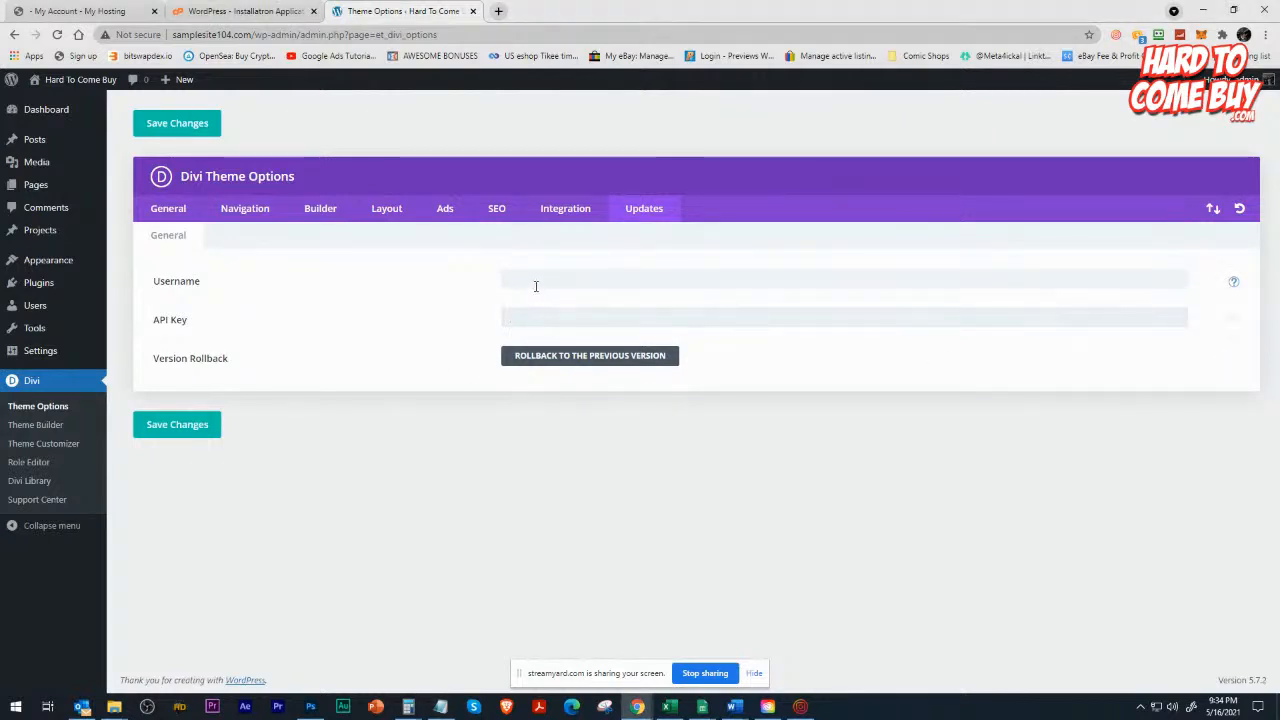
text(•••••)
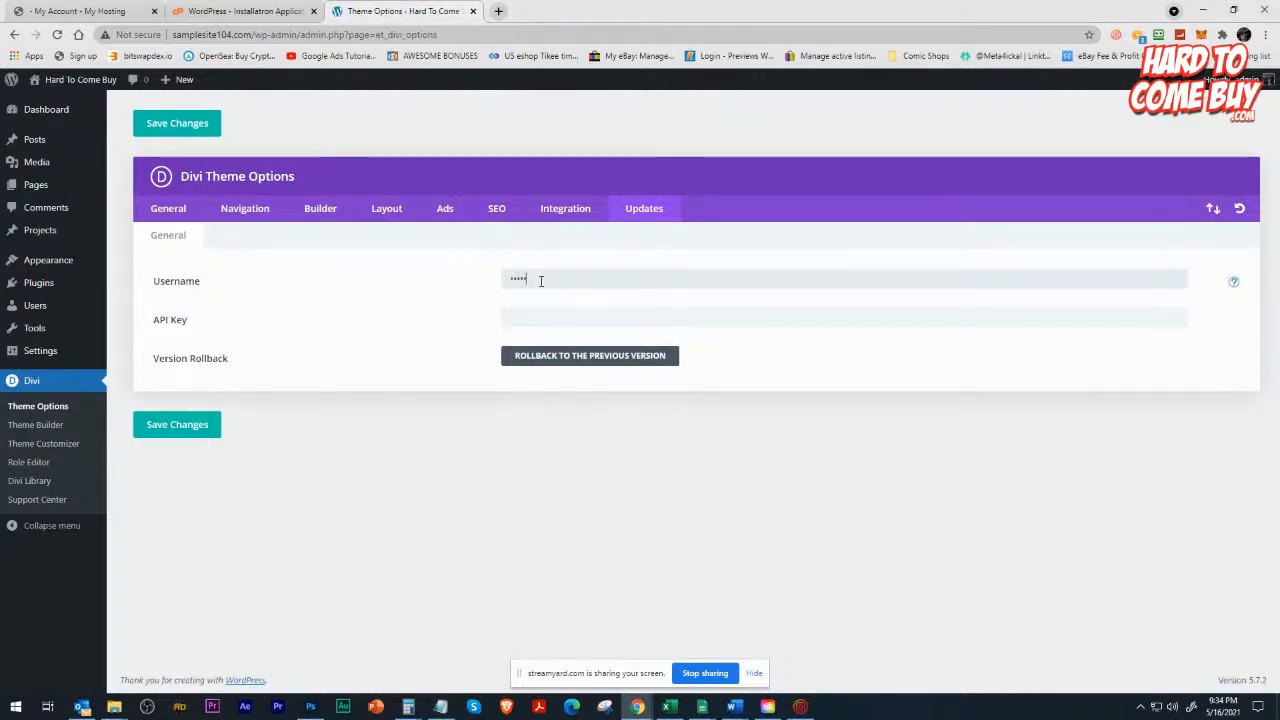
text(••••••)
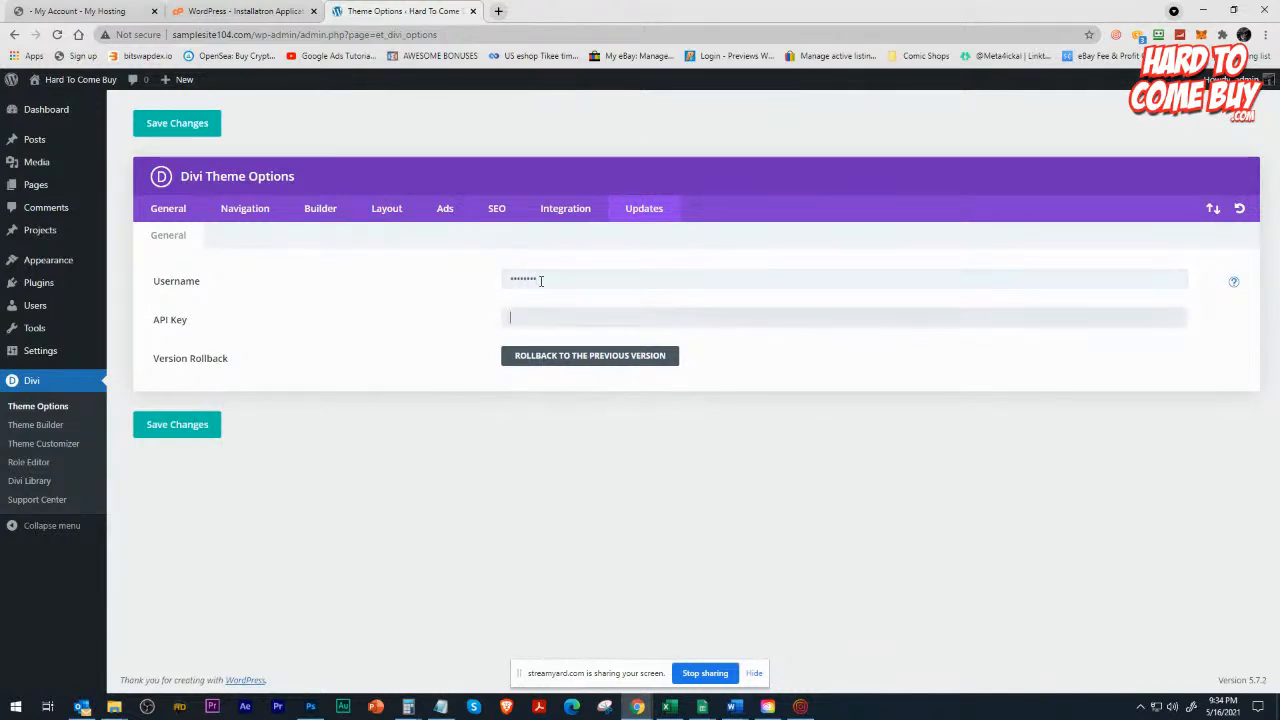
key(ctrl+v)
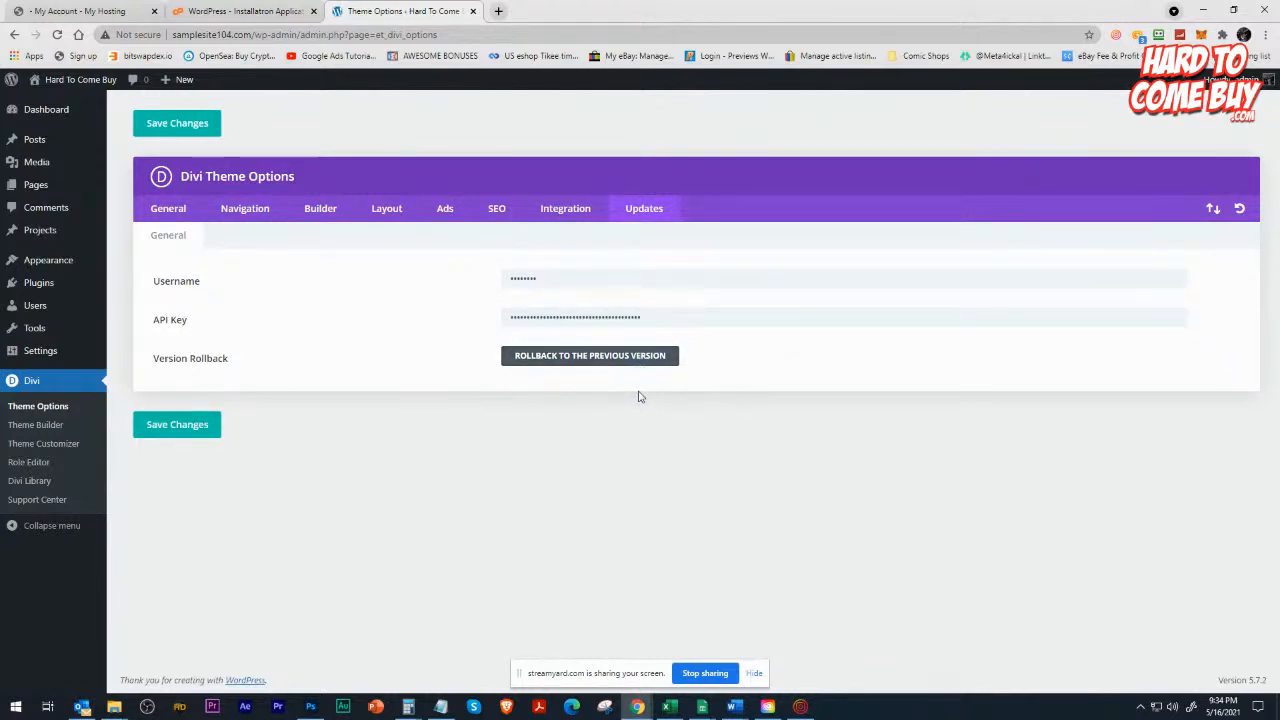
Visit the live site and examine what its homepage displays with the Divi theme.
click(68, 84)
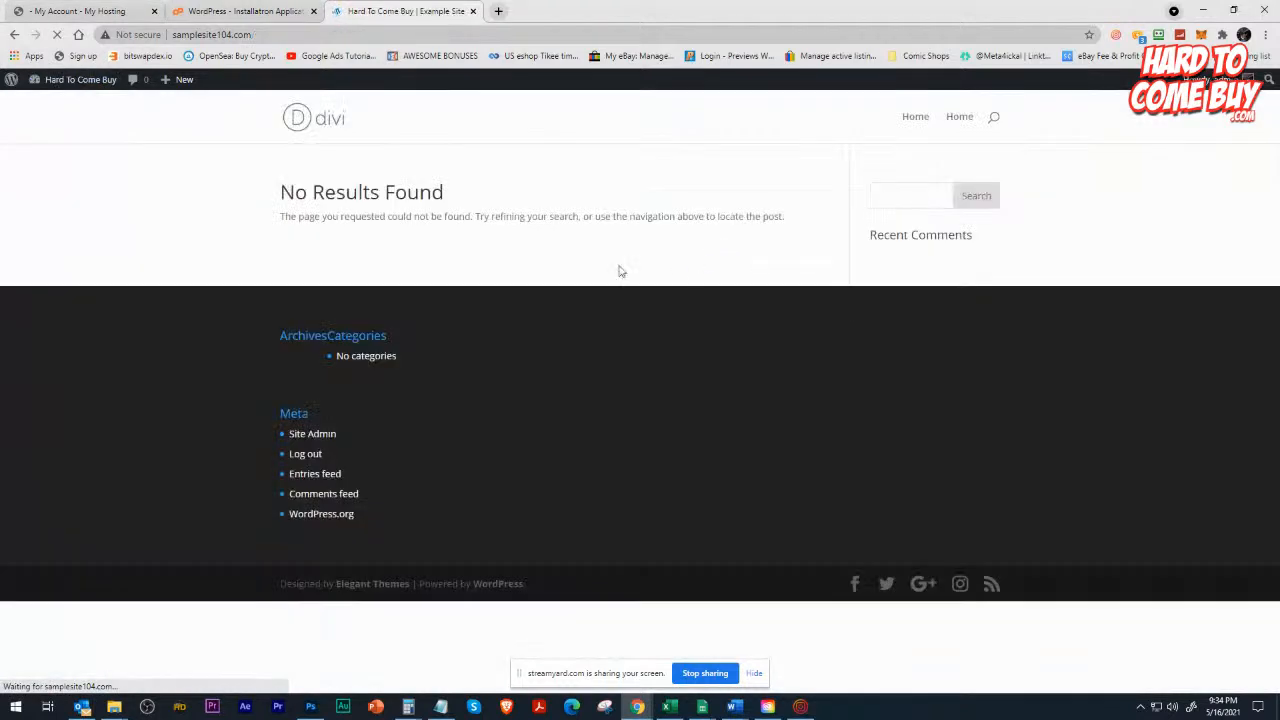
click(14, 34)
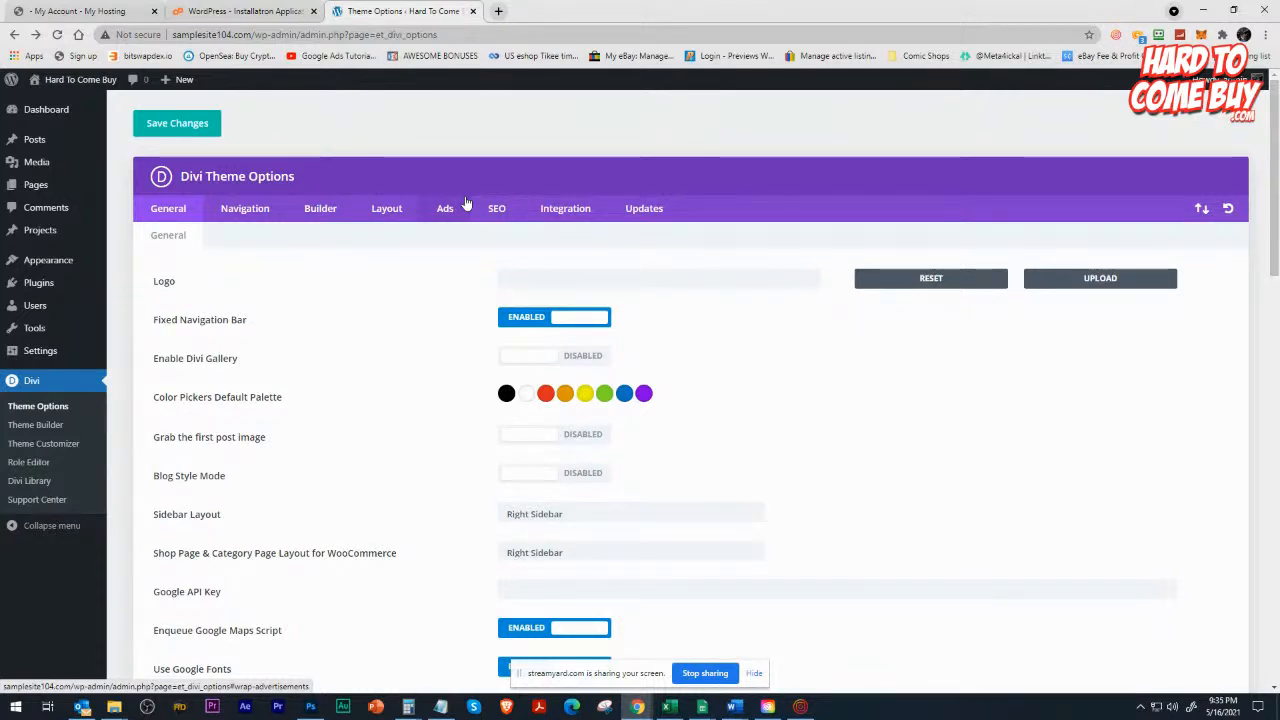
click(80, 82)
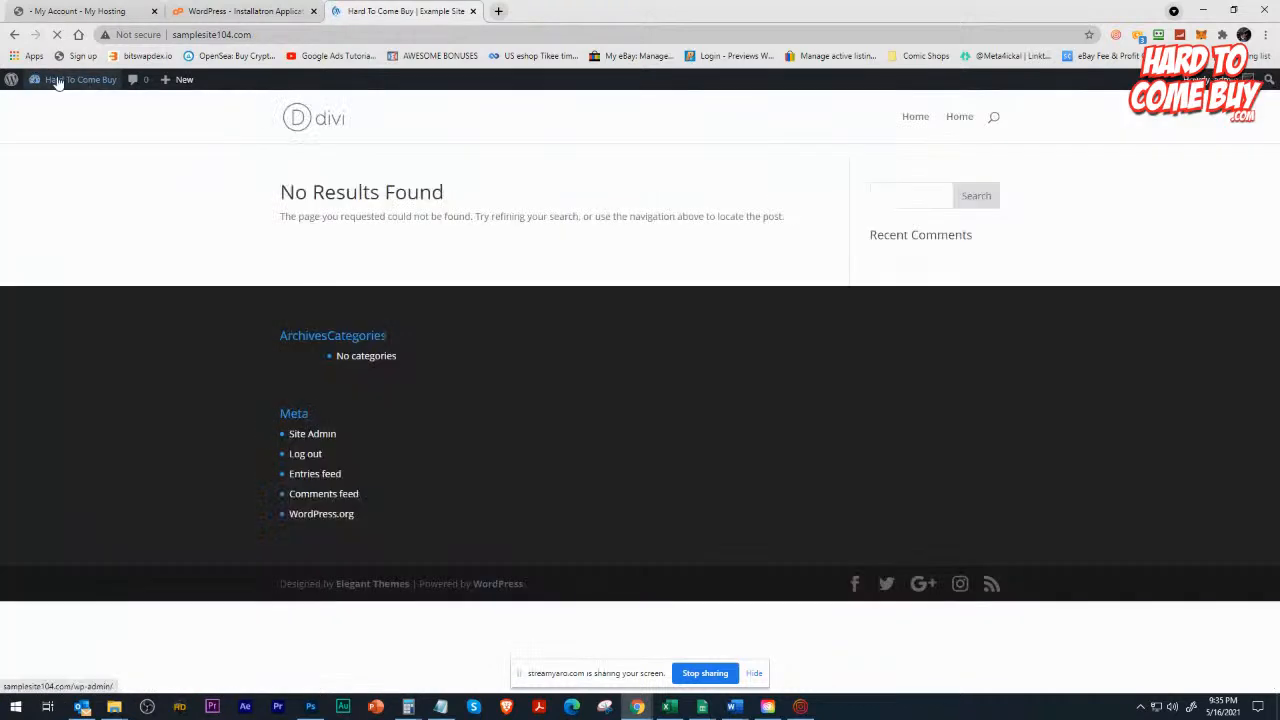
mouse_move(55, 84)
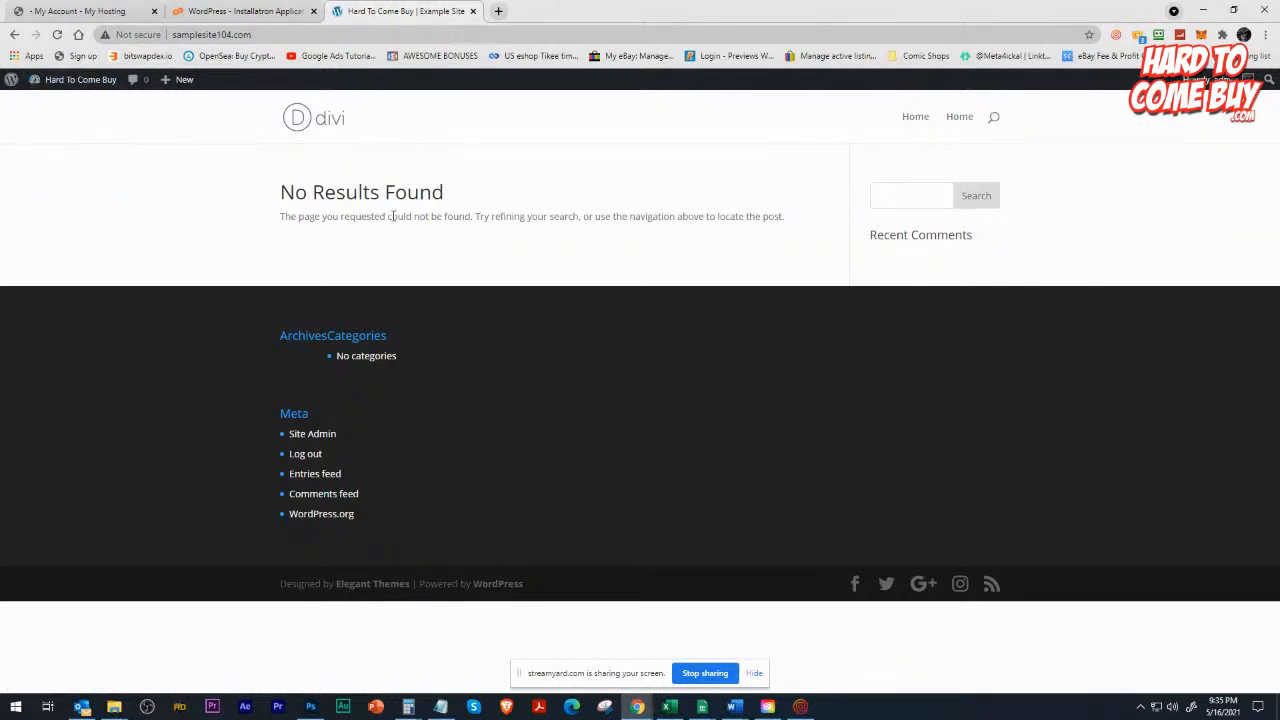
drag(288, 192, 447, 198)
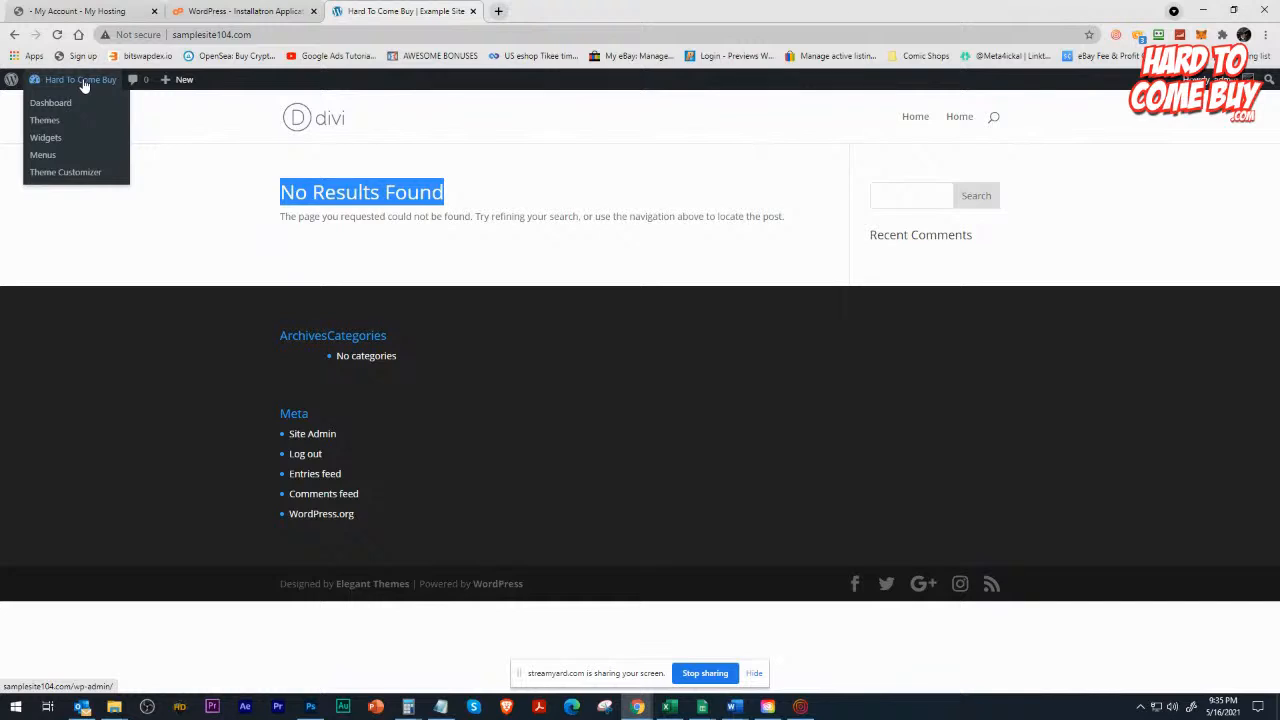
In the Theme Customizer's Homepage Settings, make the homepage a static page, select "Home" as the homepage and publish the change.
click(46, 176)
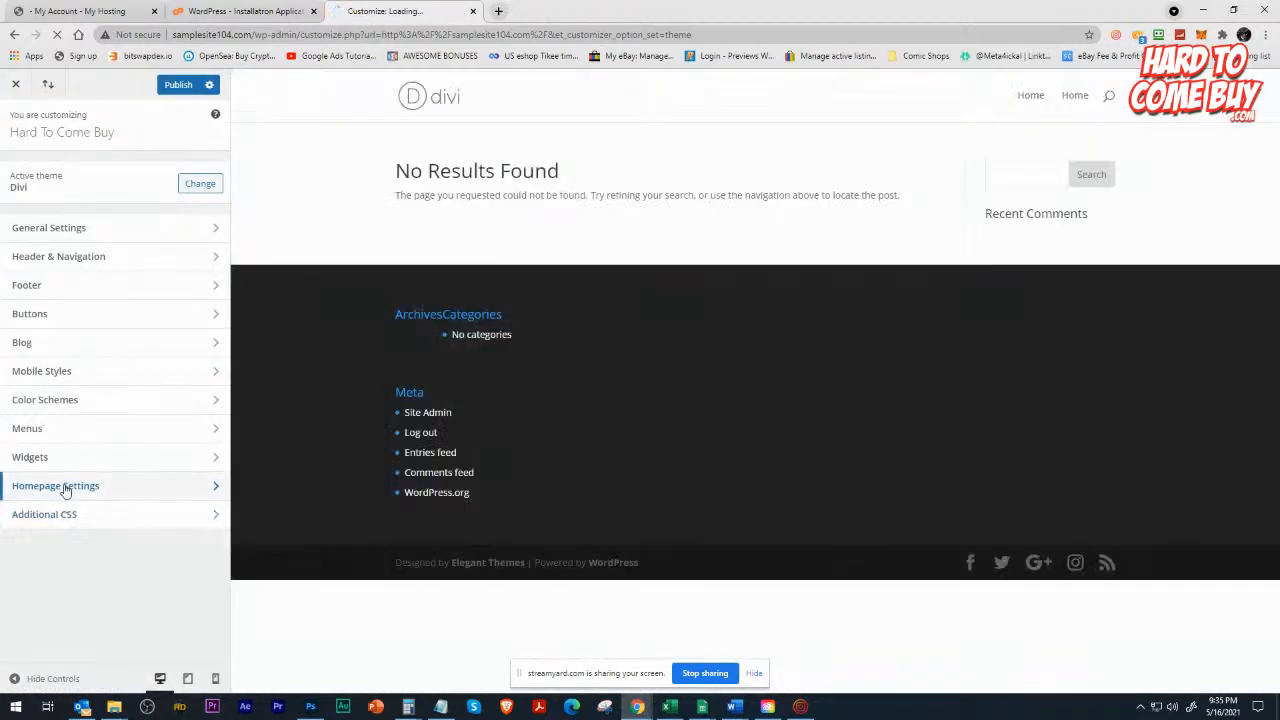
click(60, 486)
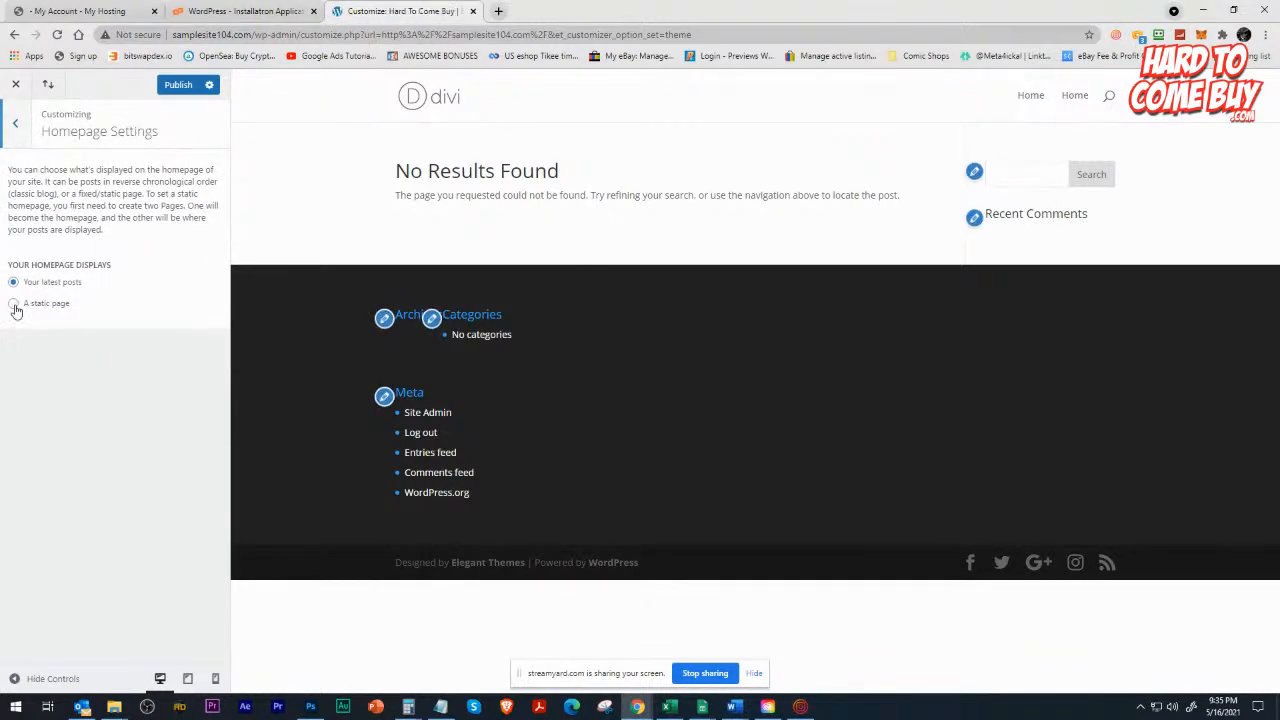
click(14, 305)
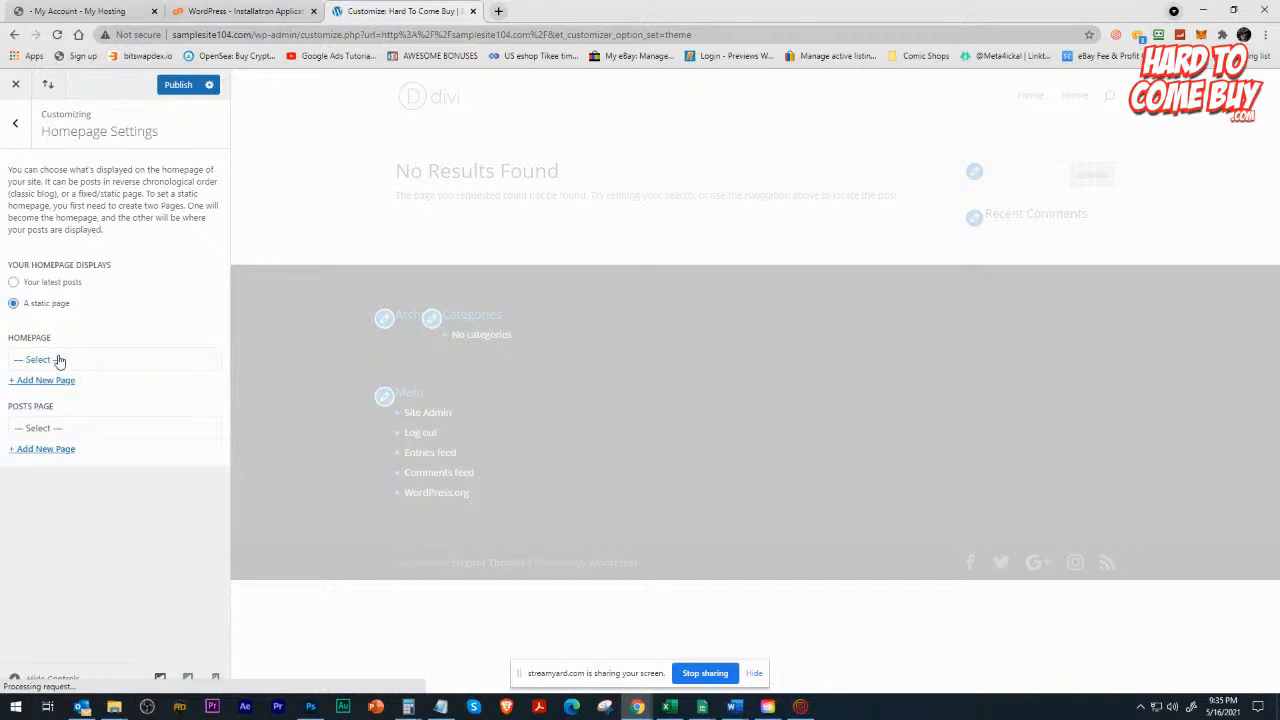
click(55, 360)
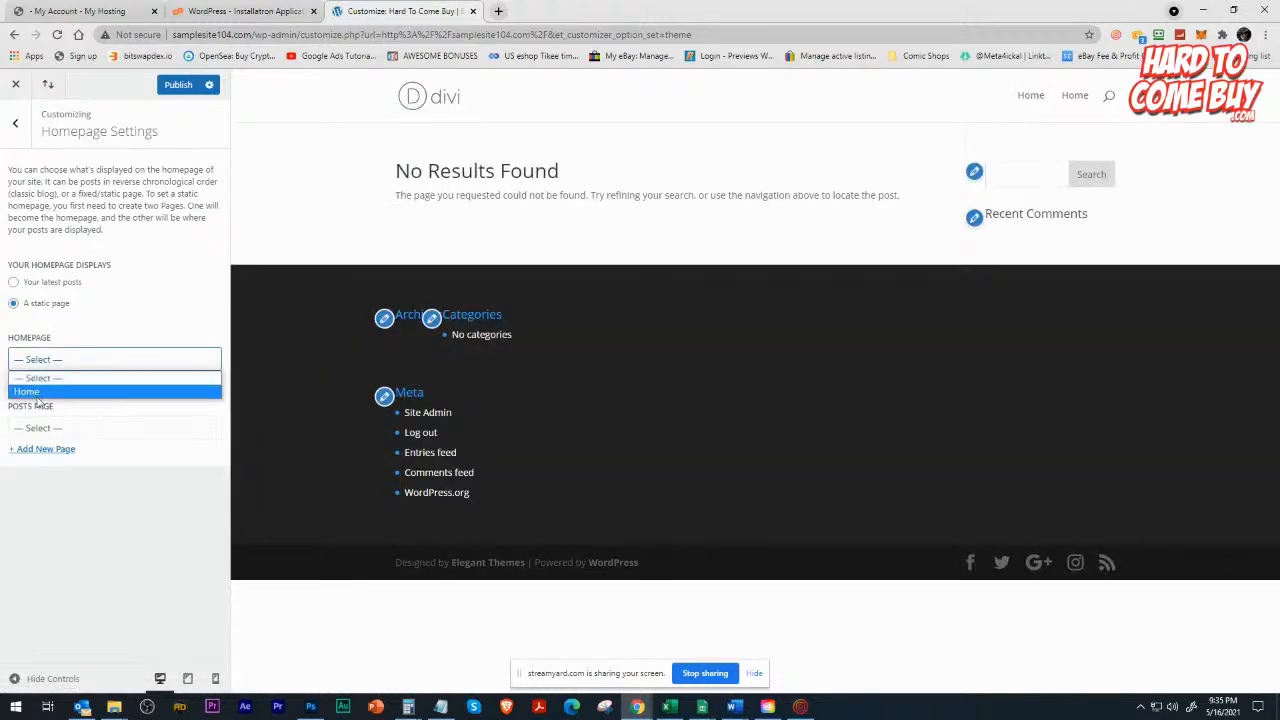
click(44, 392)
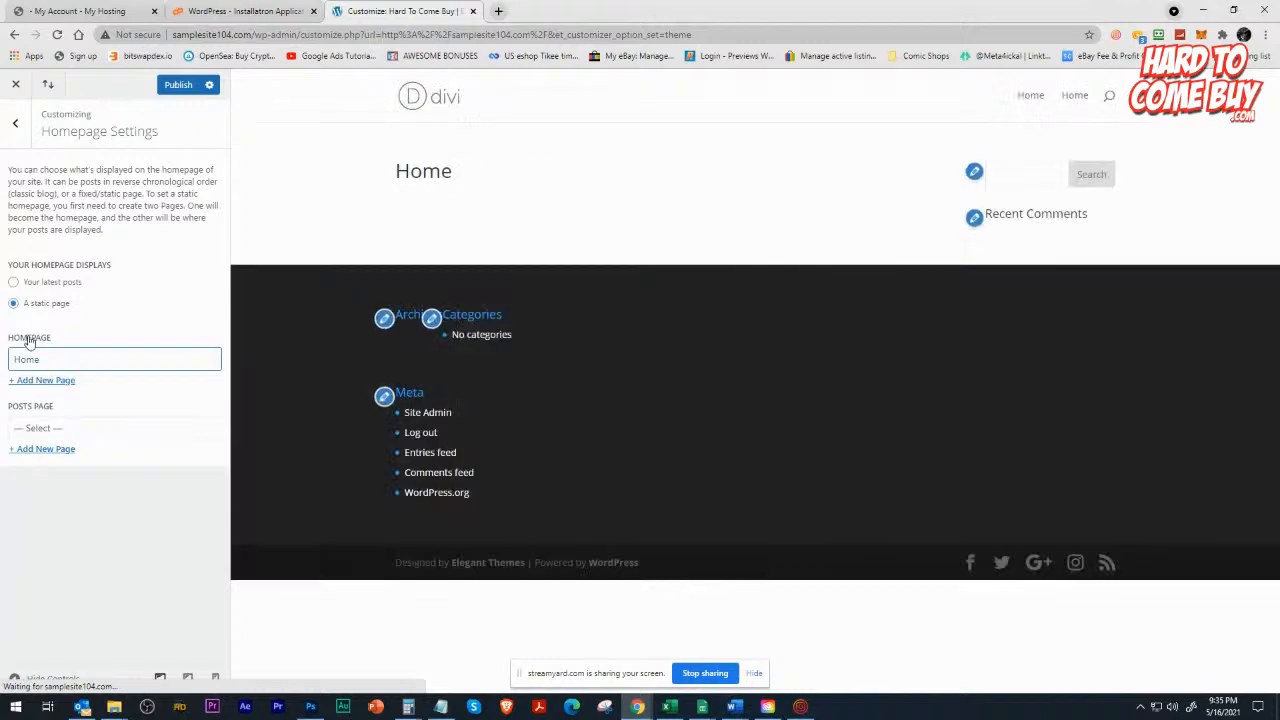
click(179, 86)
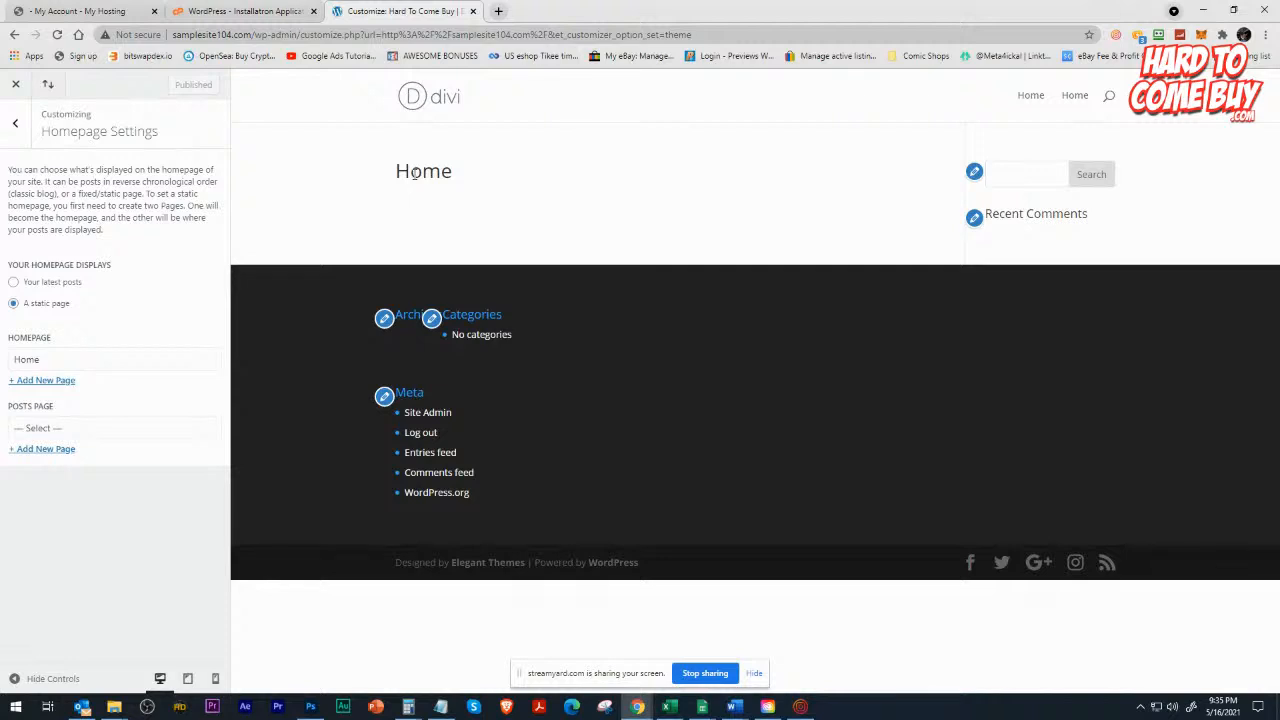
In the Customizer's Widgets settings, remove the Archives, Categories and Meta widgets from Footer Area #1.
click(12, 124)
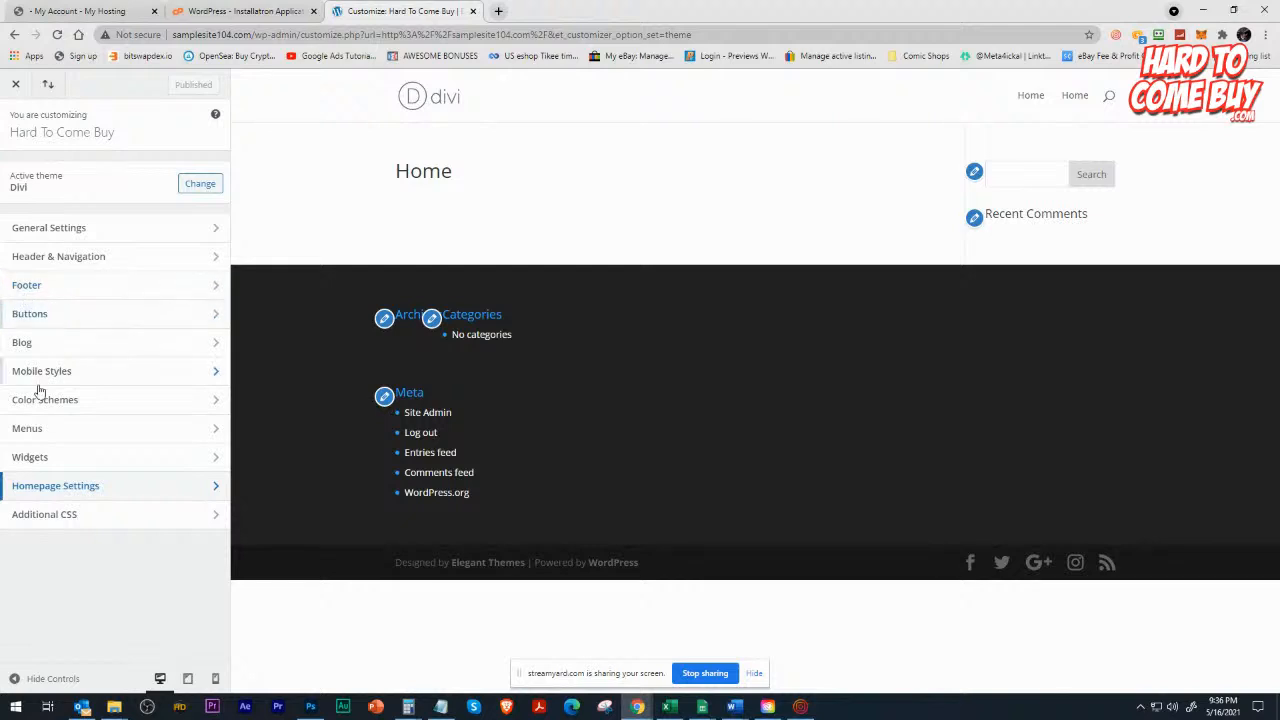
click(42, 459)
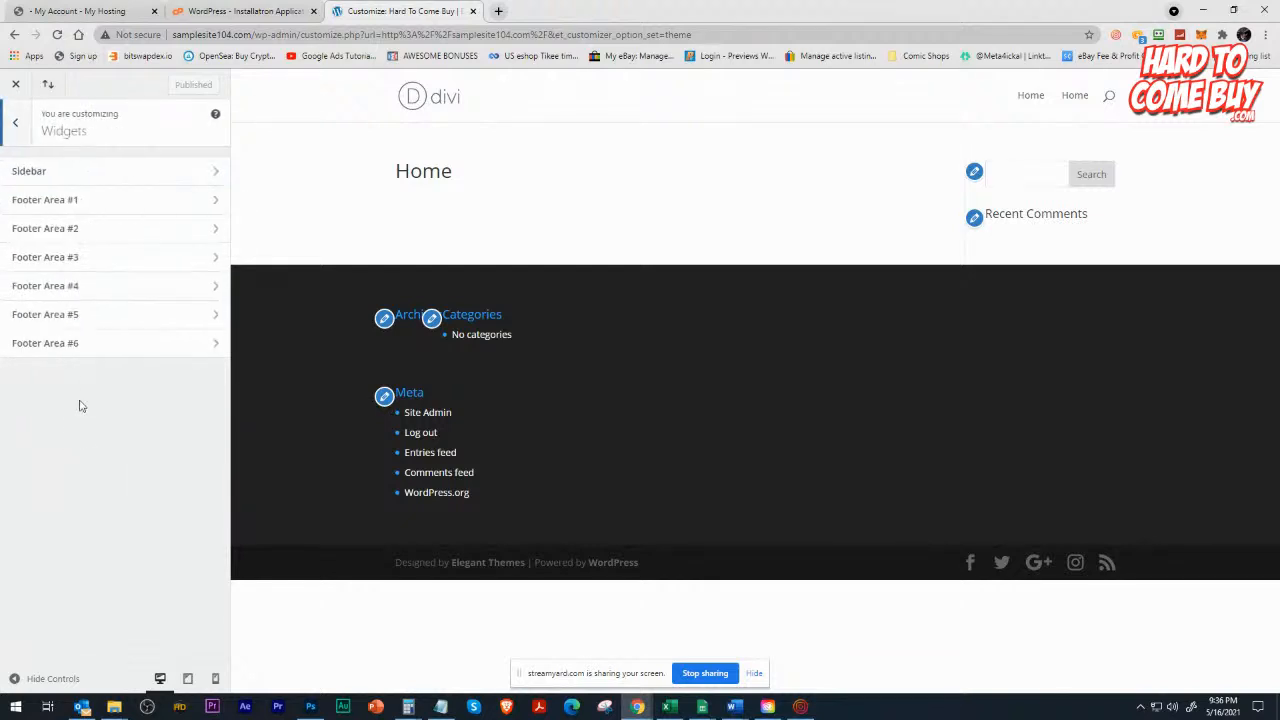
click(80, 200)
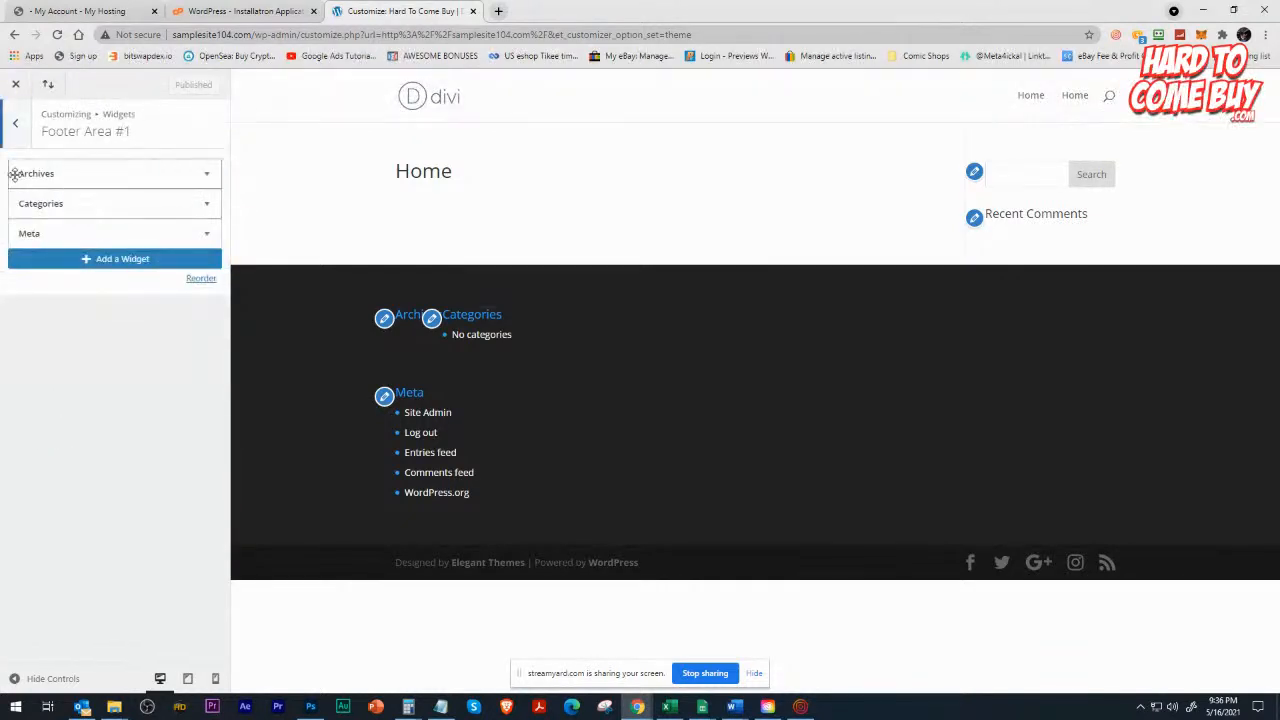
click(16, 123)
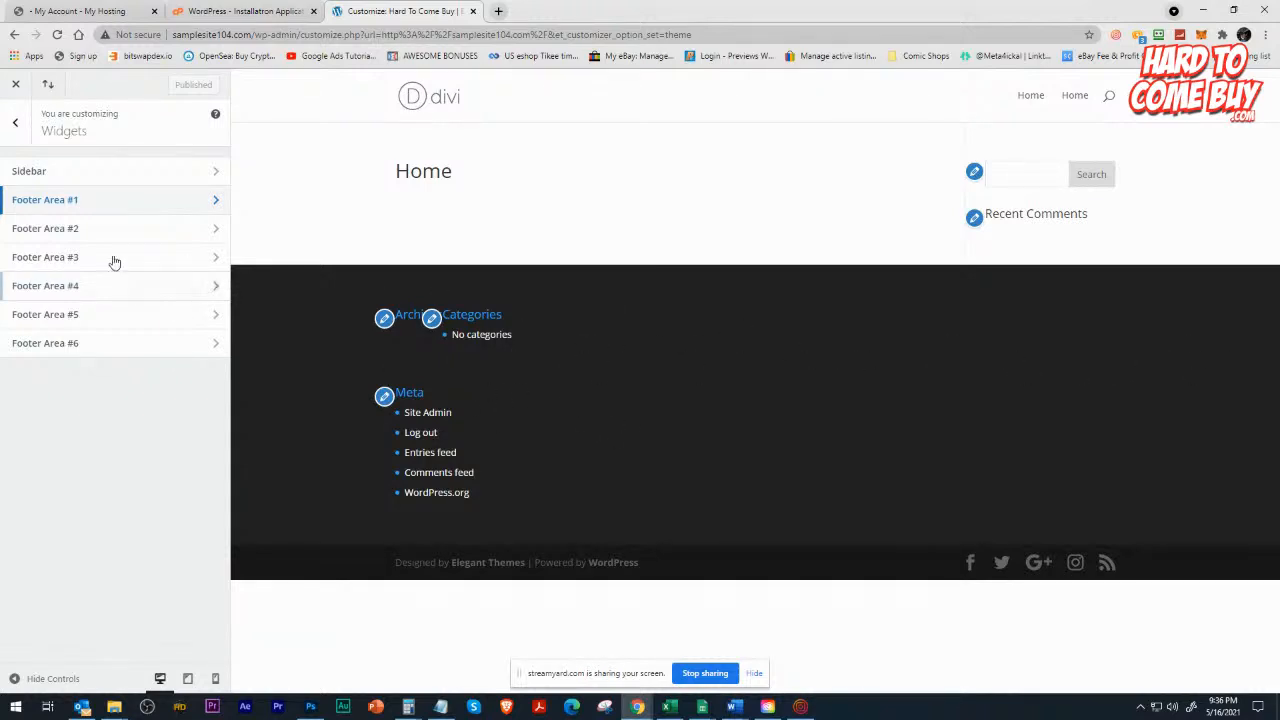
click(78, 203)
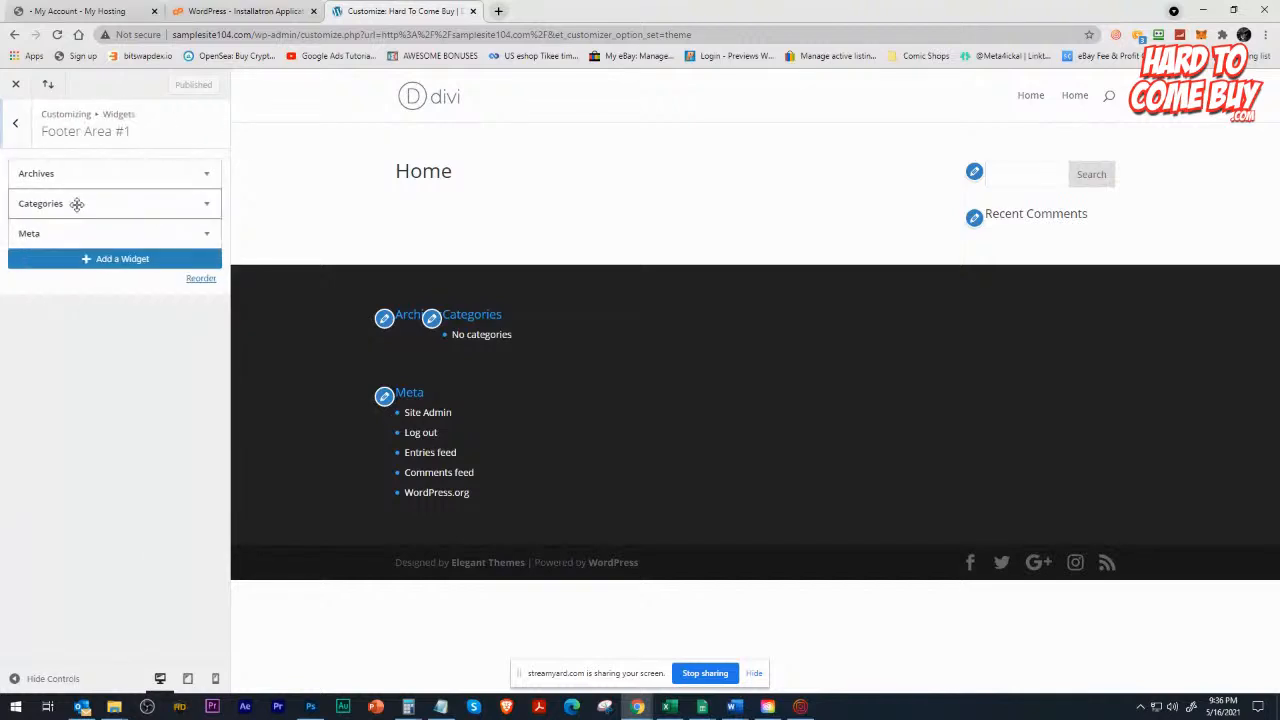
click(206, 173)
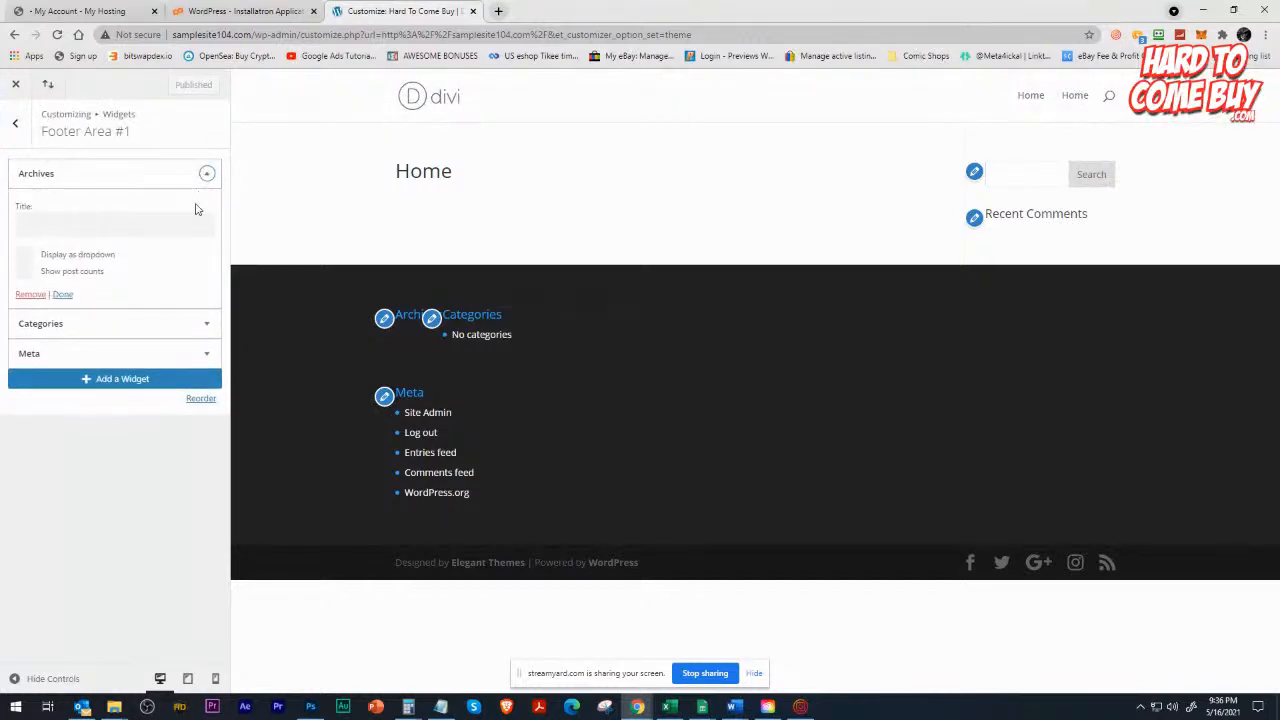
click(30, 295)
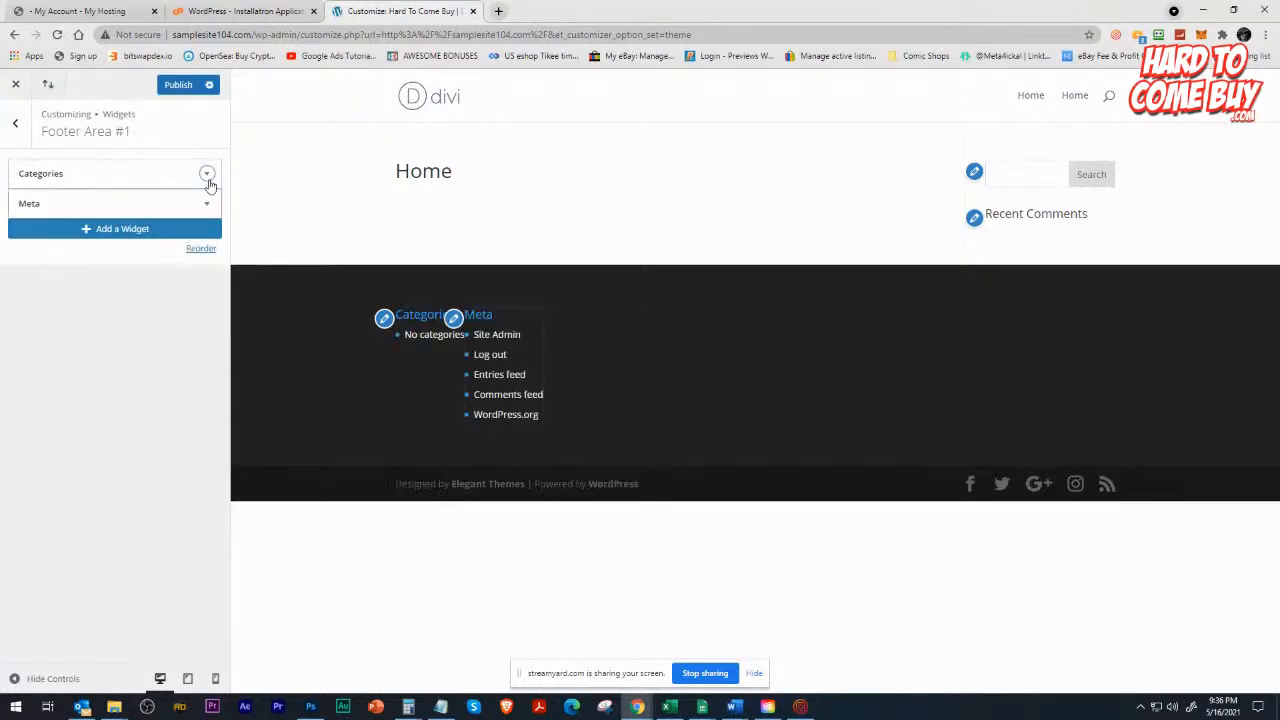
click(206, 173)
click(24, 311)
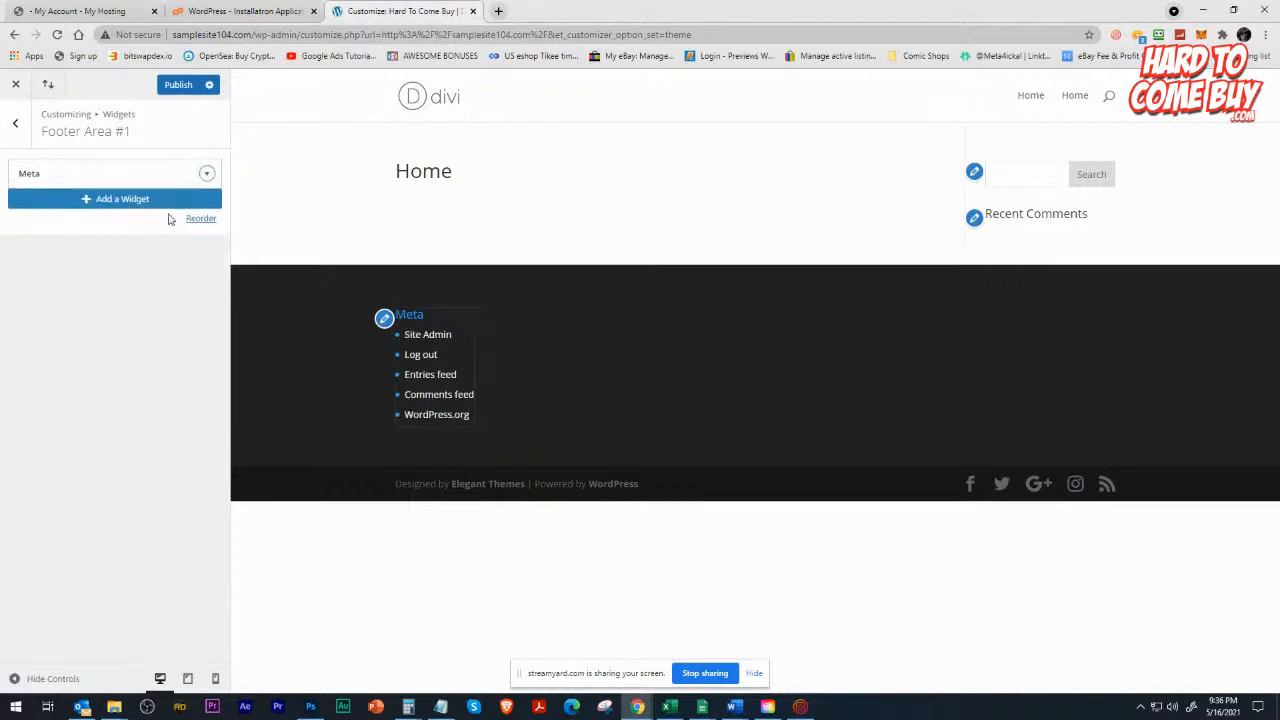
click(206, 174)
click(30, 255)
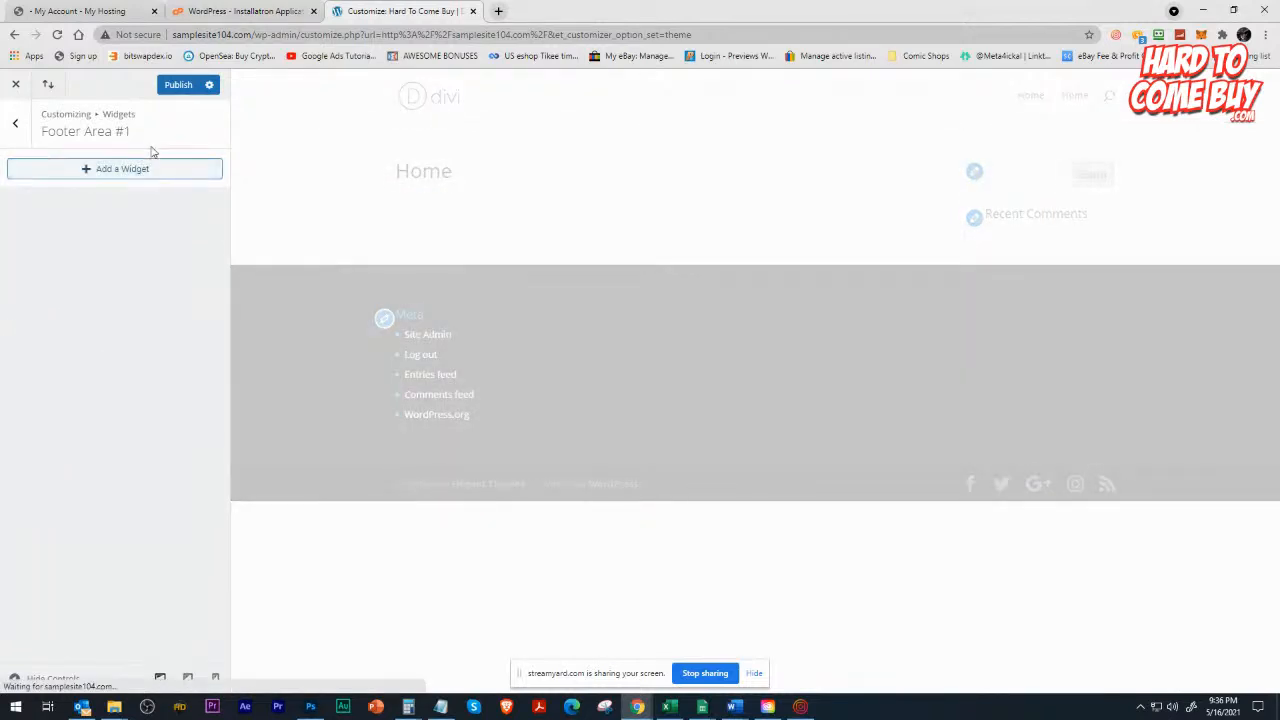
Publish the footer widget changes and exit the Customizer to the live homepage.
click(15, 122)
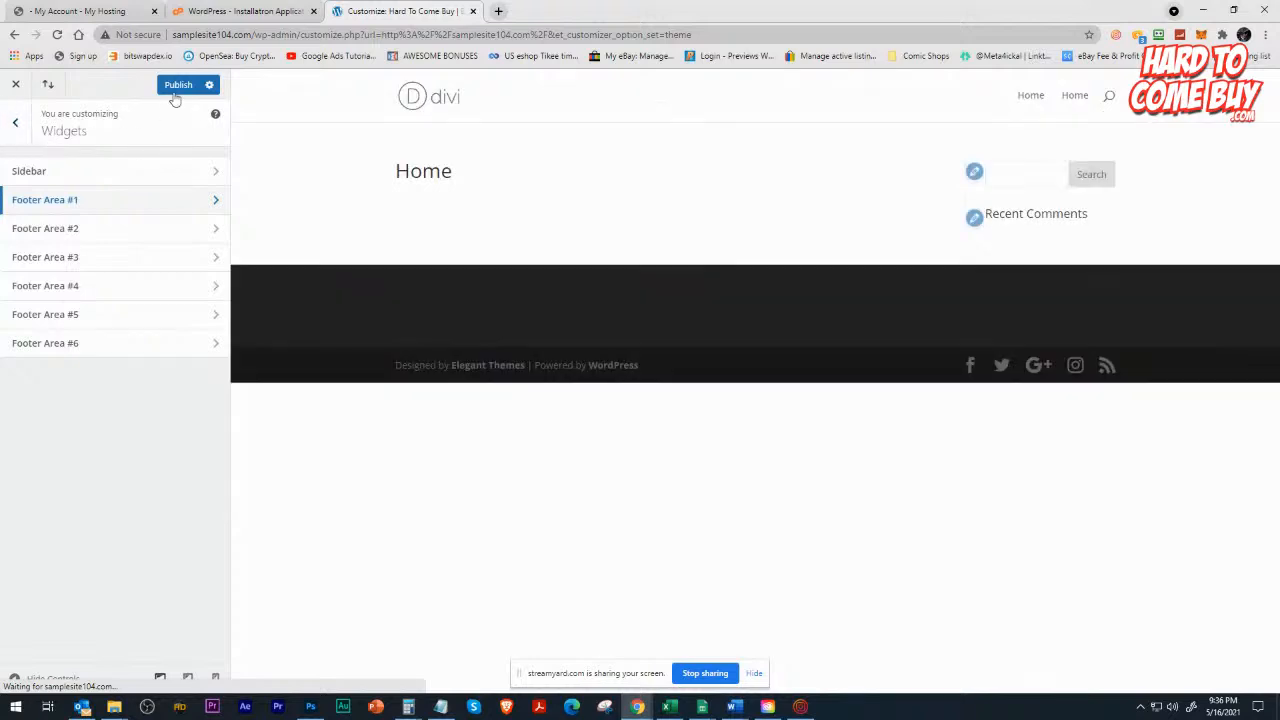
click(176, 90)
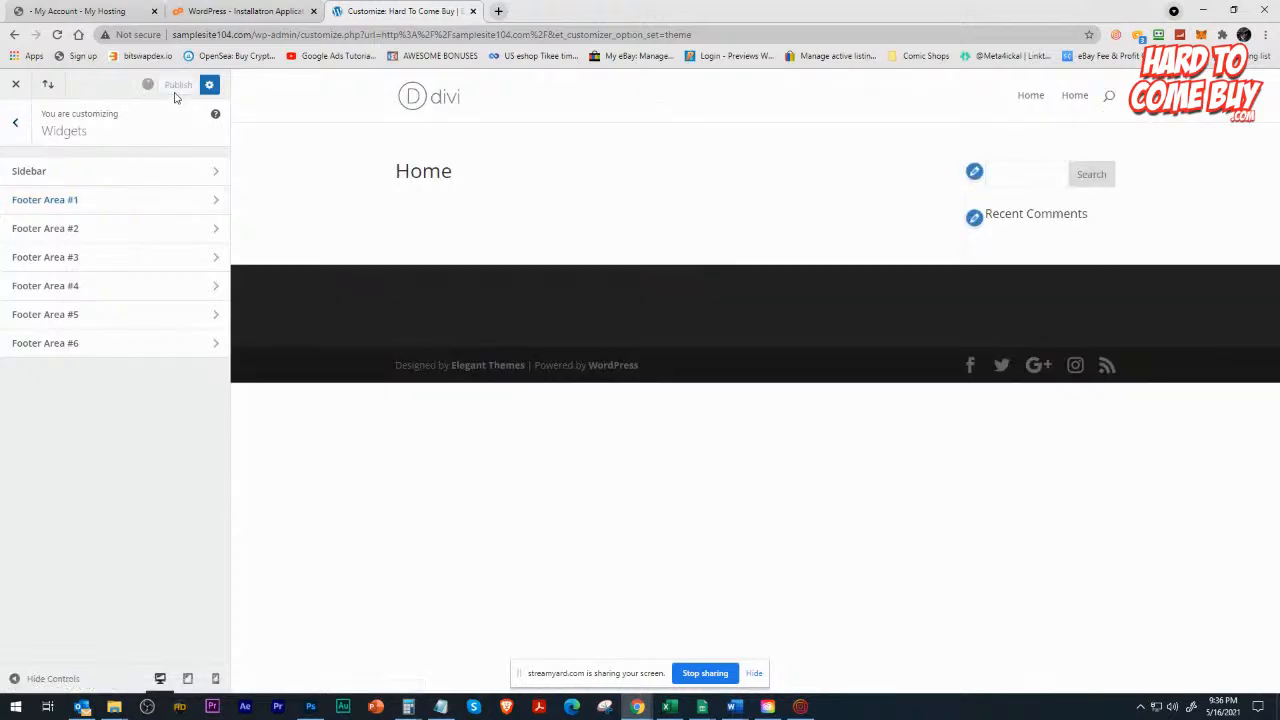
click(15, 122)
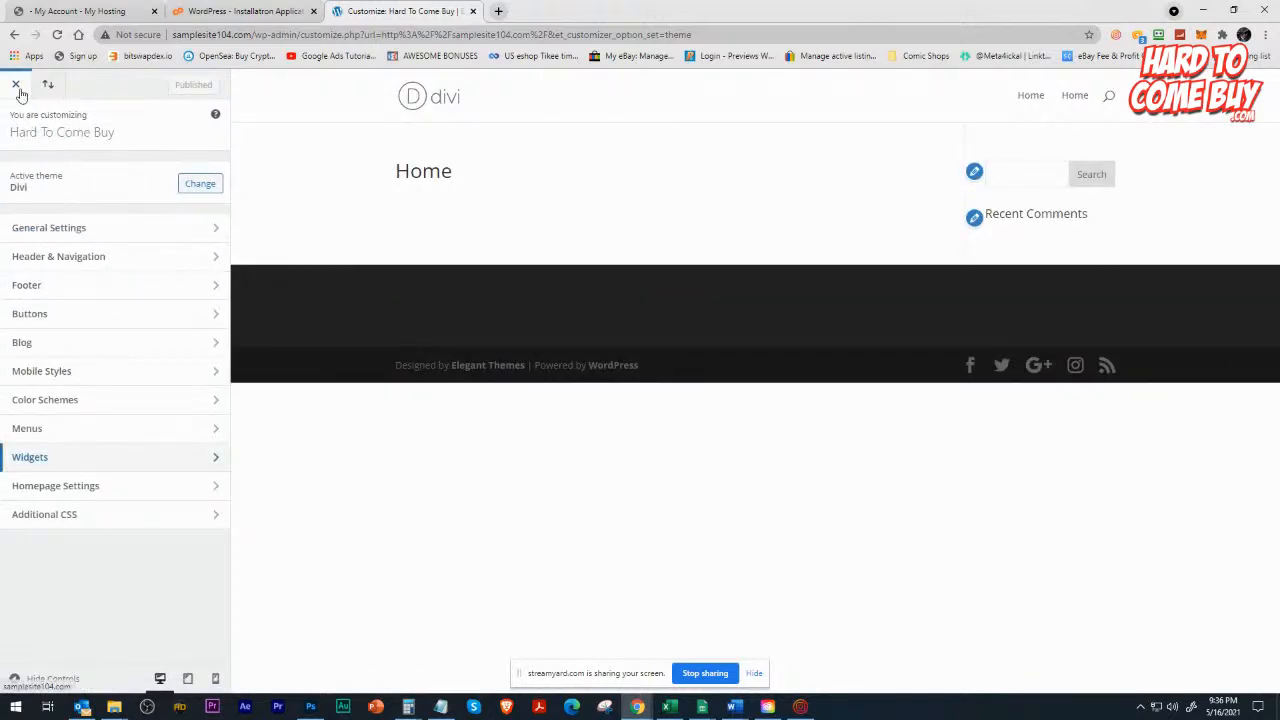
click(16, 85)
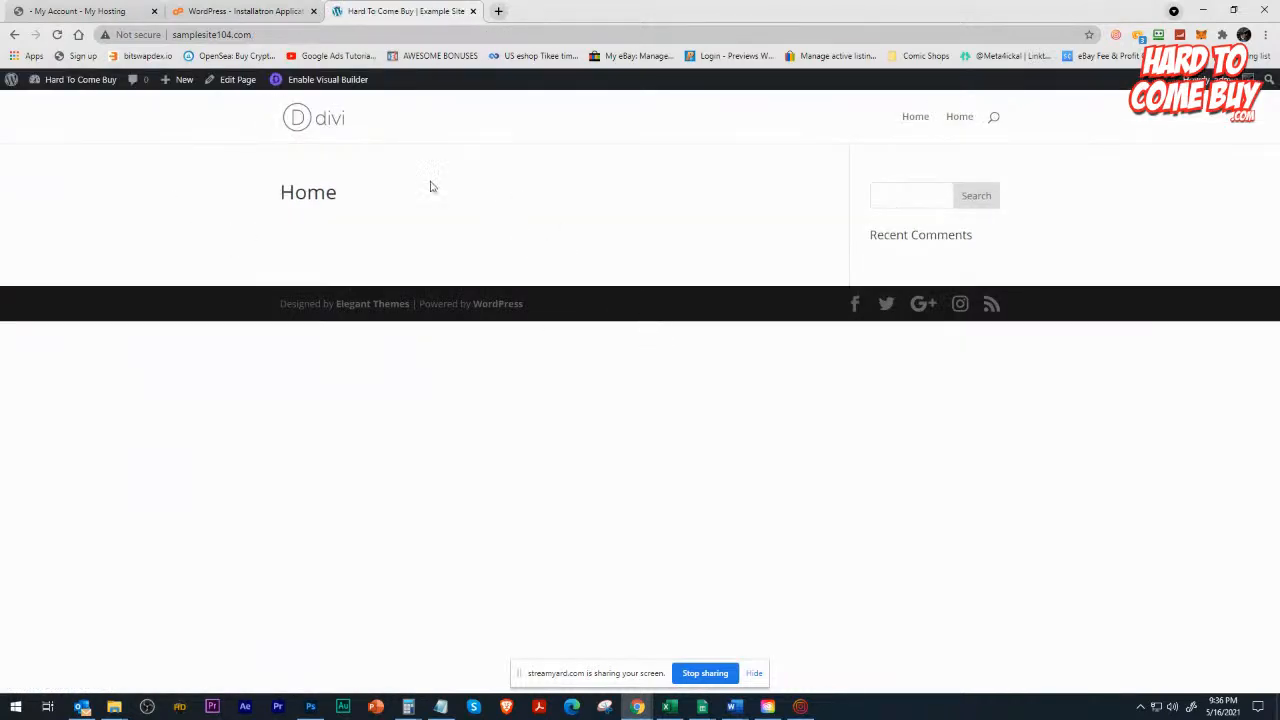
Enable the Divi Visual Builder on the homepage, start building and choose to use a premade layout.
click(350, 80)
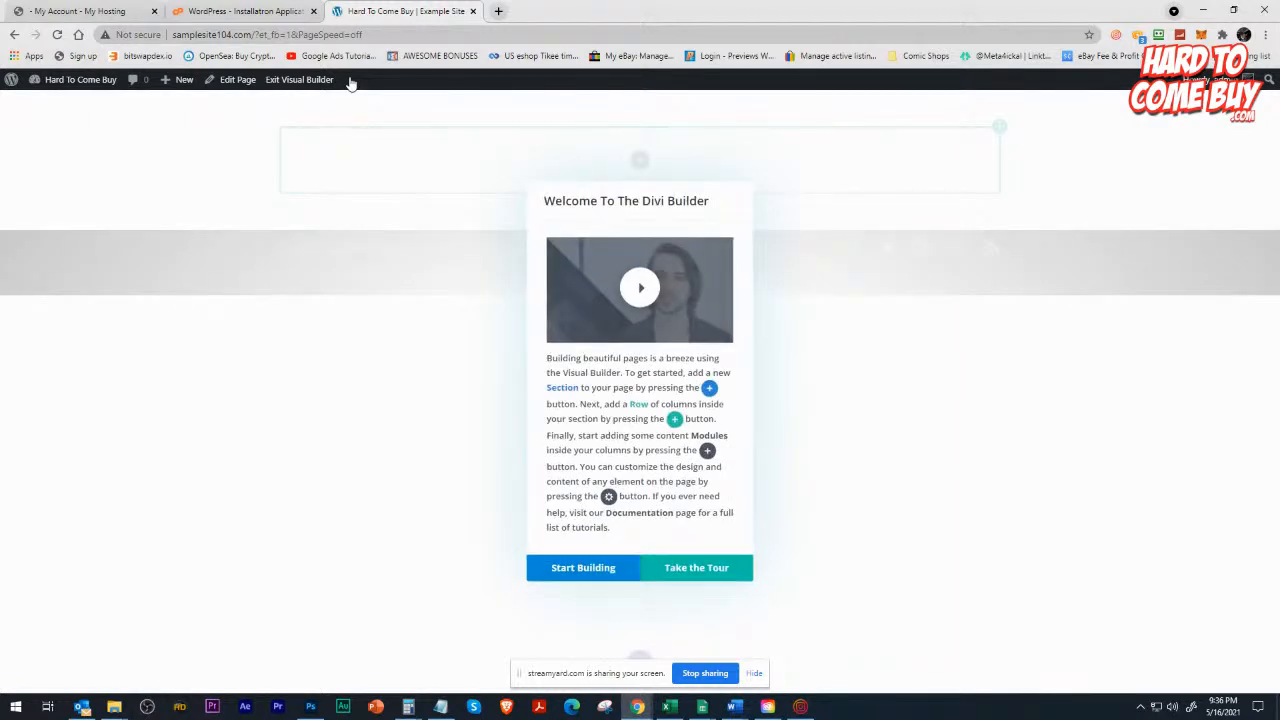
click(603, 570)
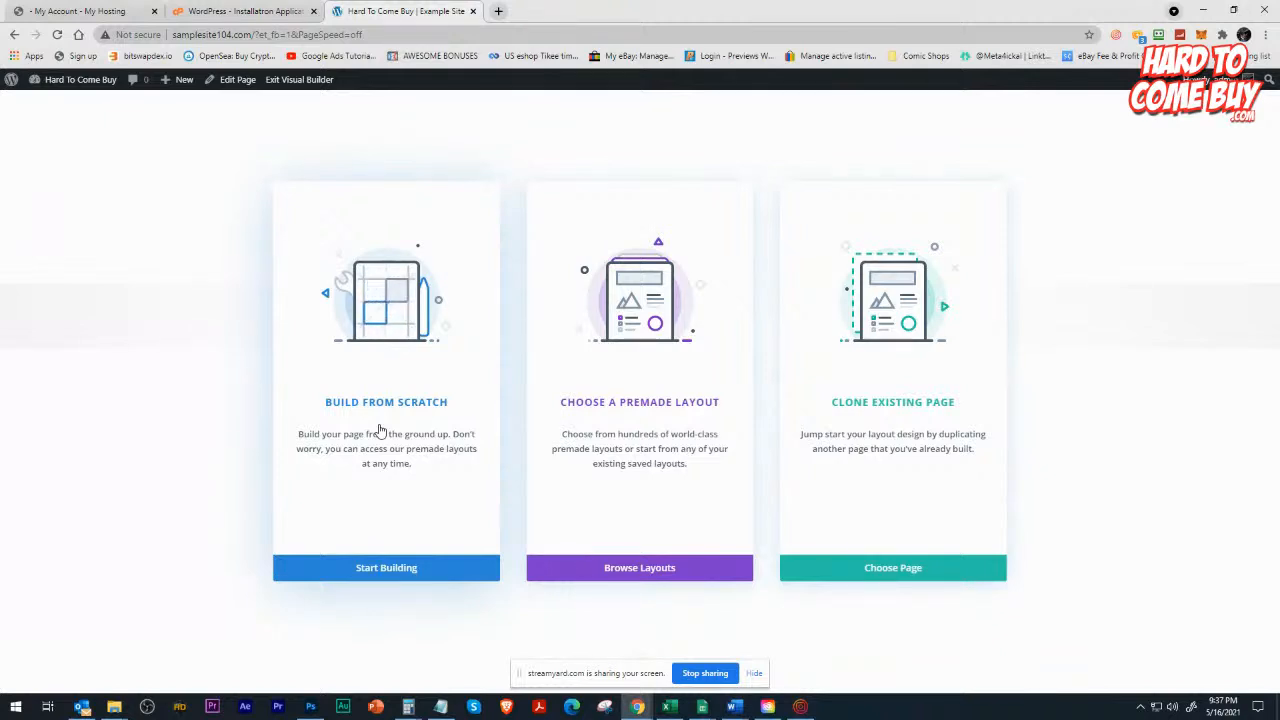
click(592, 395)
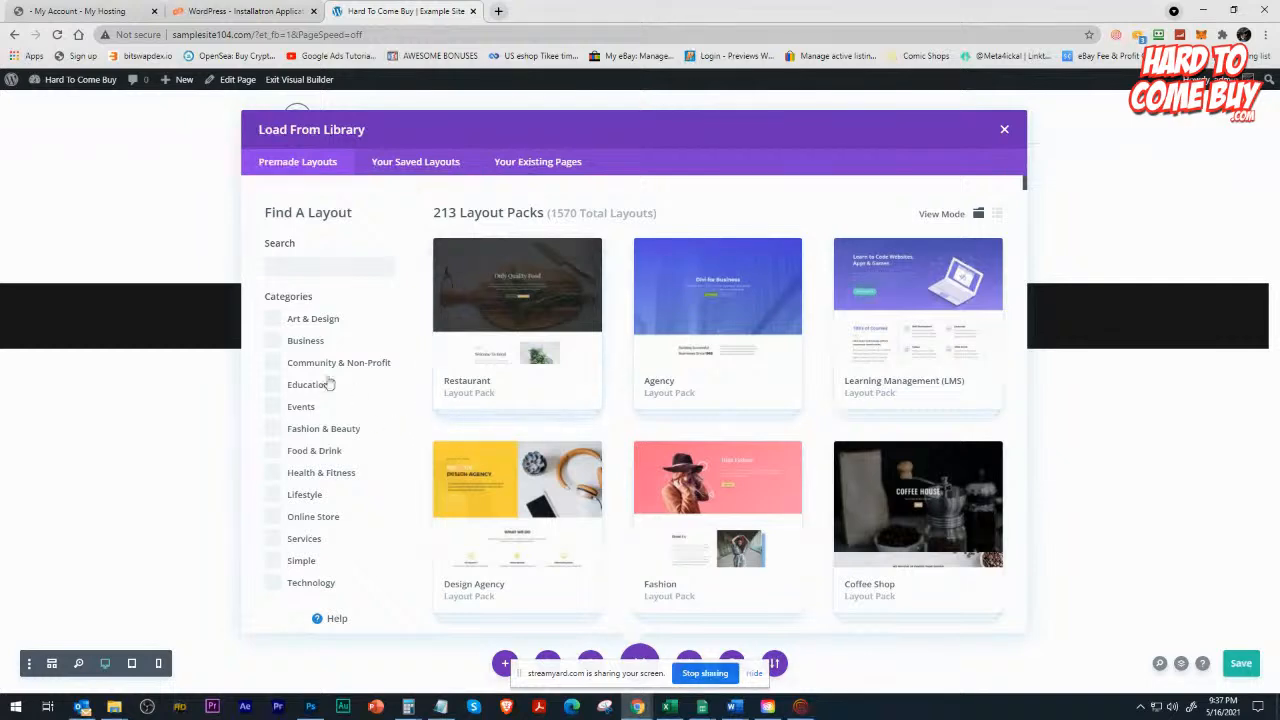
Examine the range of premade layout packs available in the Divi library.
scroll(433, 530, down, 10)
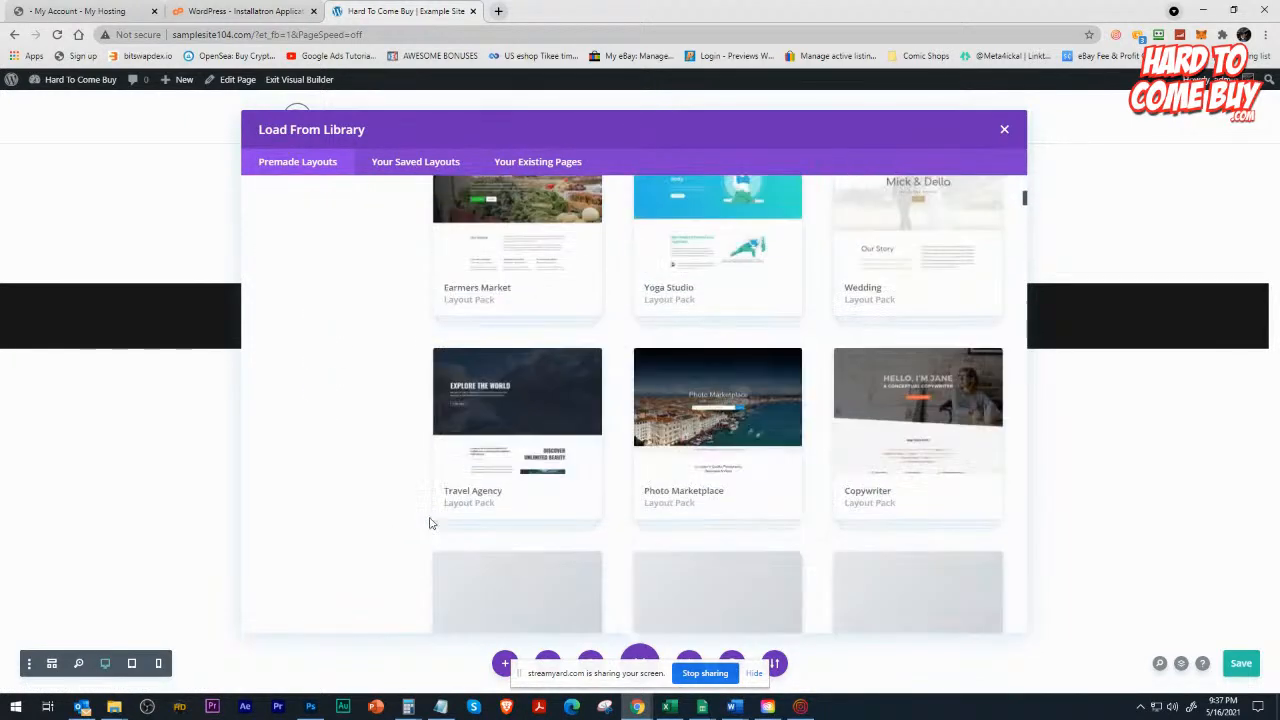
scroll(430, 522, down, 10)
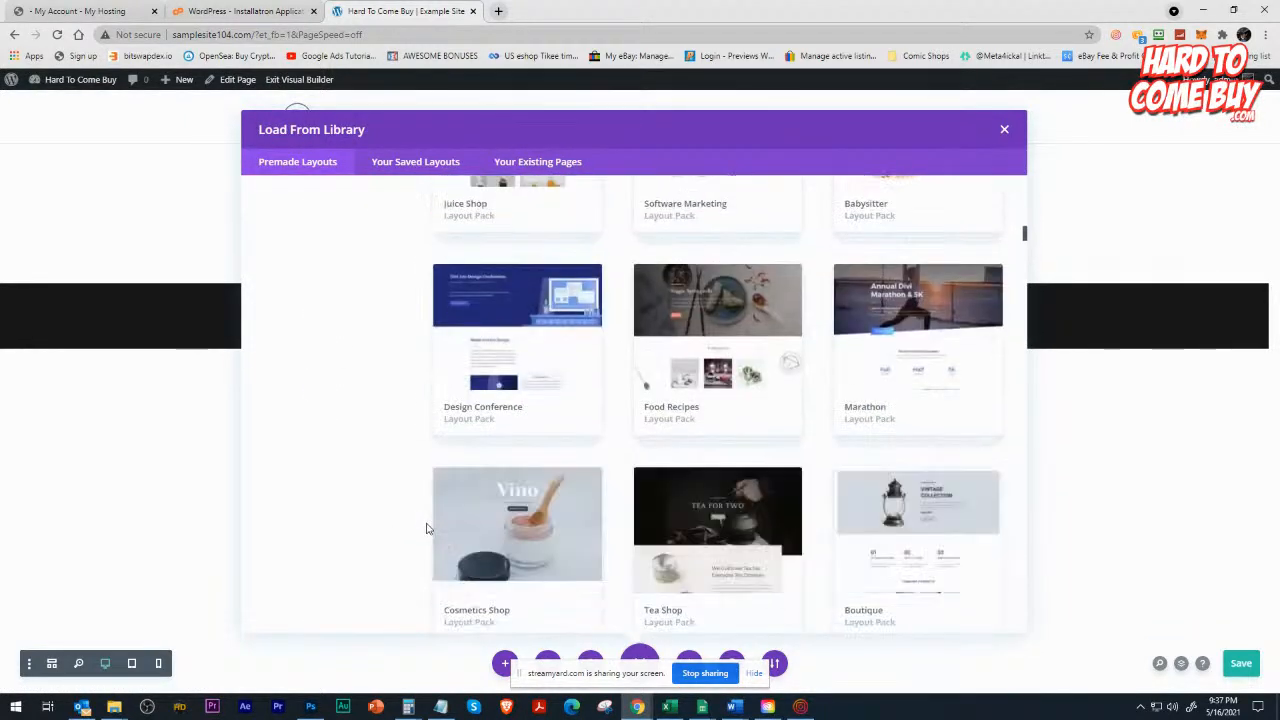
scroll(426, 530, down, 10)
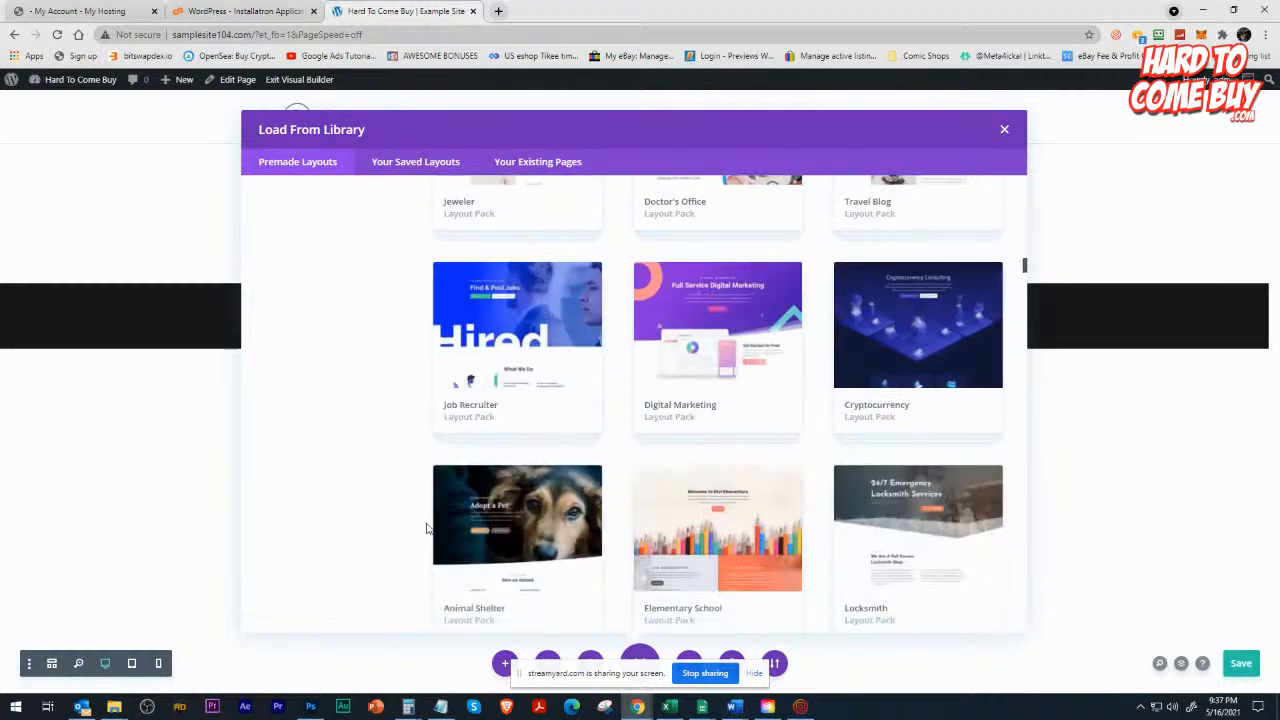
scroll(426, 533, down, 10)
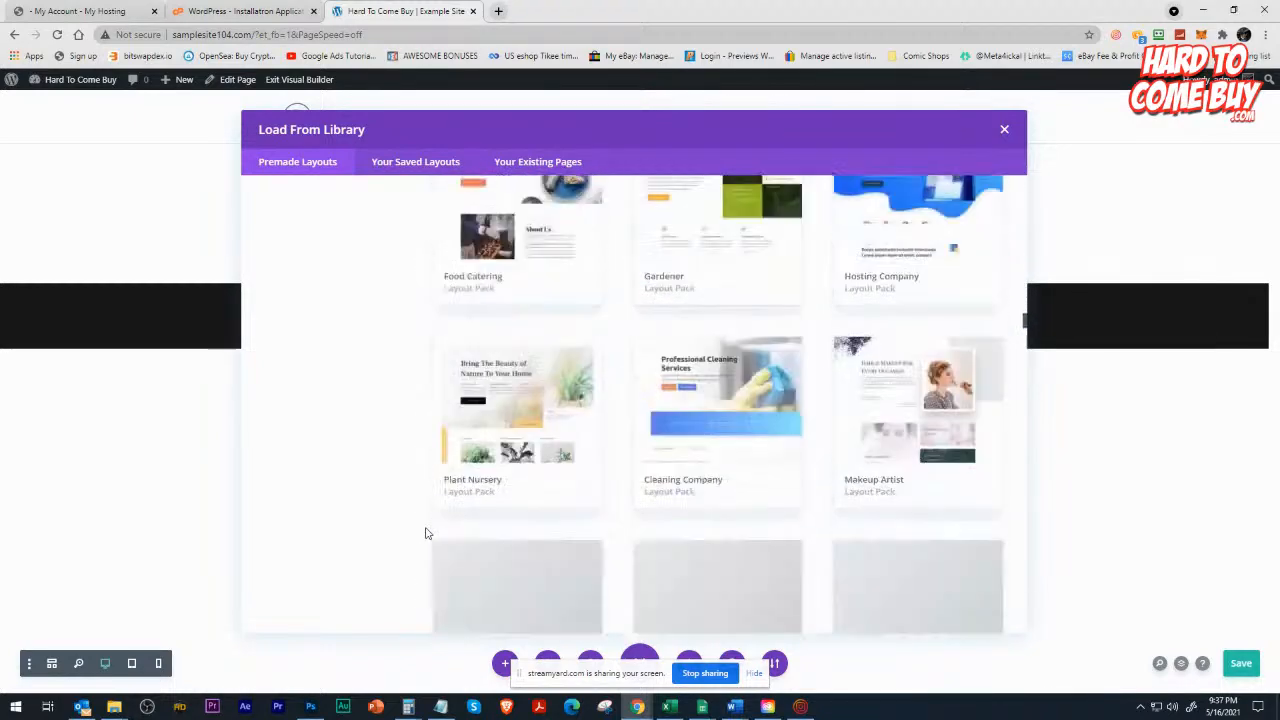
scroll(426, 533, down, 10)
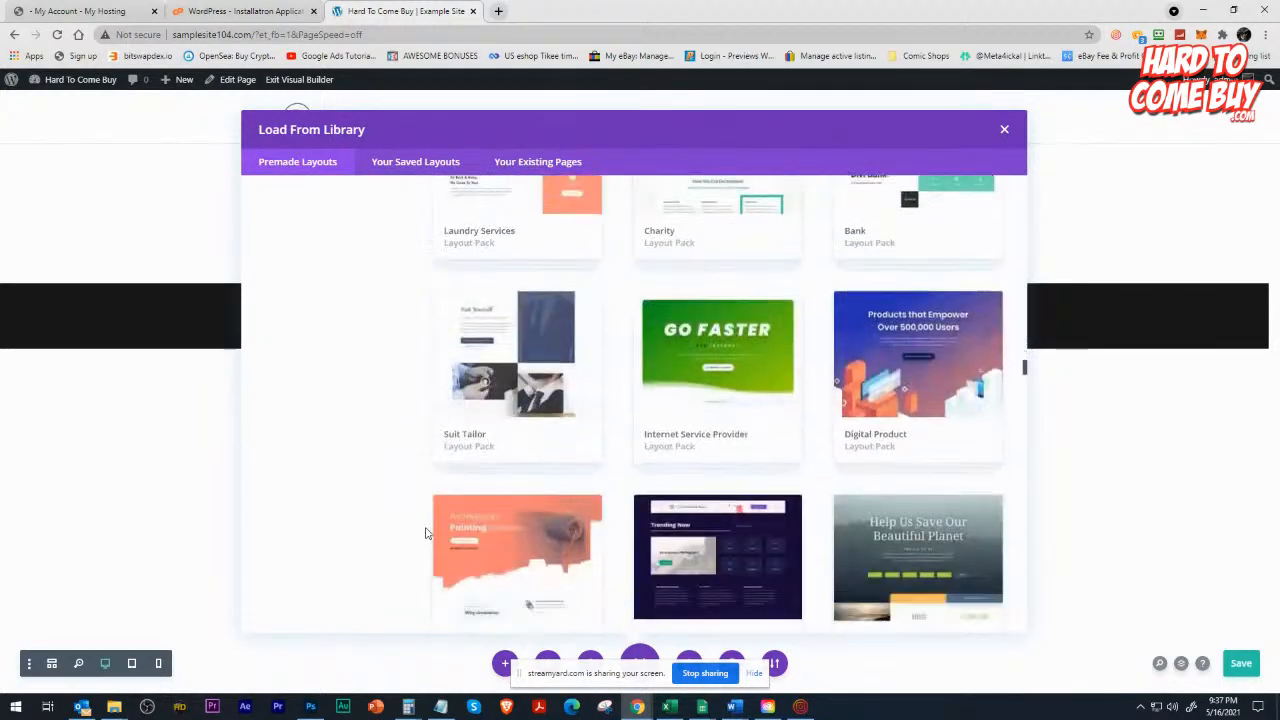
scroll(428, 530, down, 10)
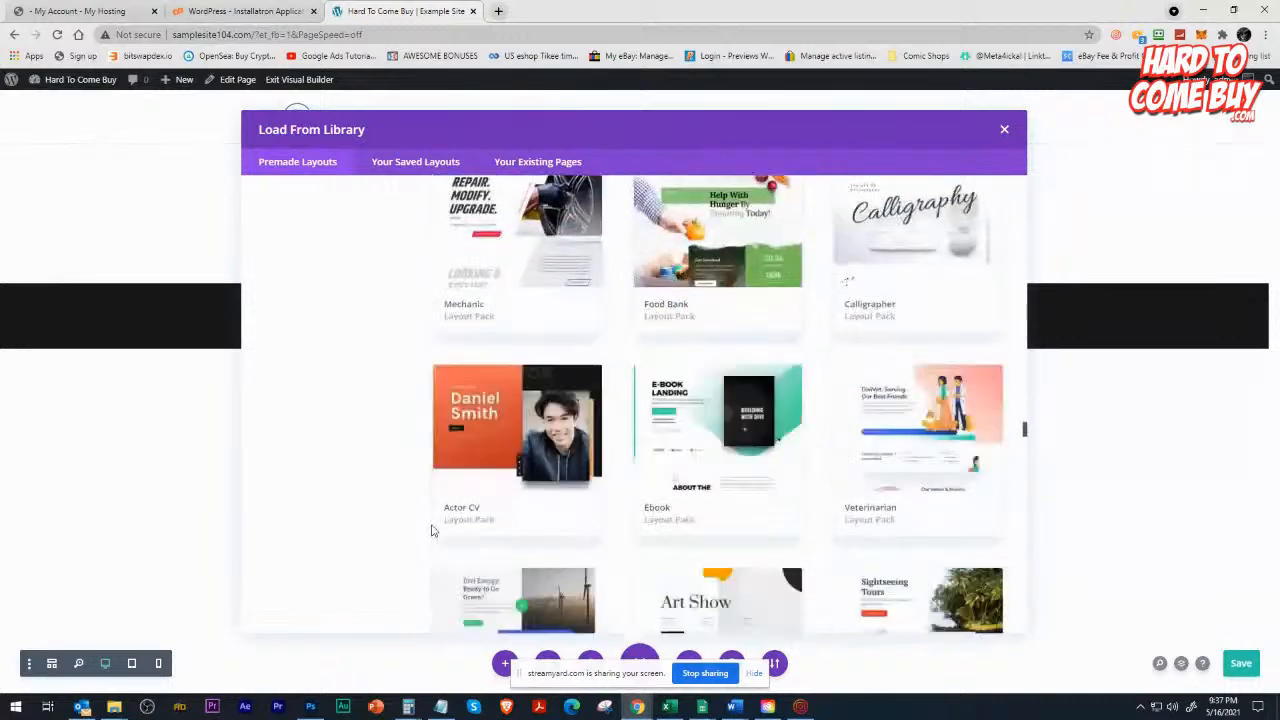
scroll(424, 516, down, 10)
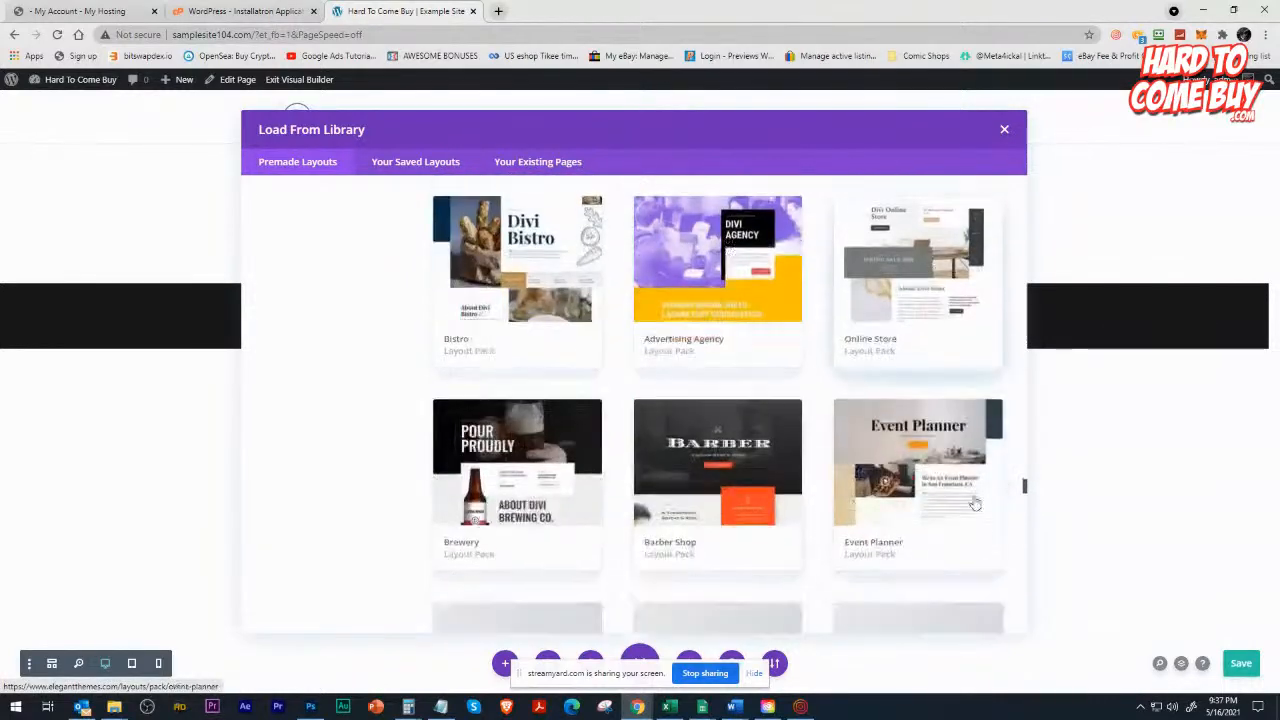
drag(1024, 492, 1052, 174)
Search the premade layouts for "hosting".
click(308, 261)
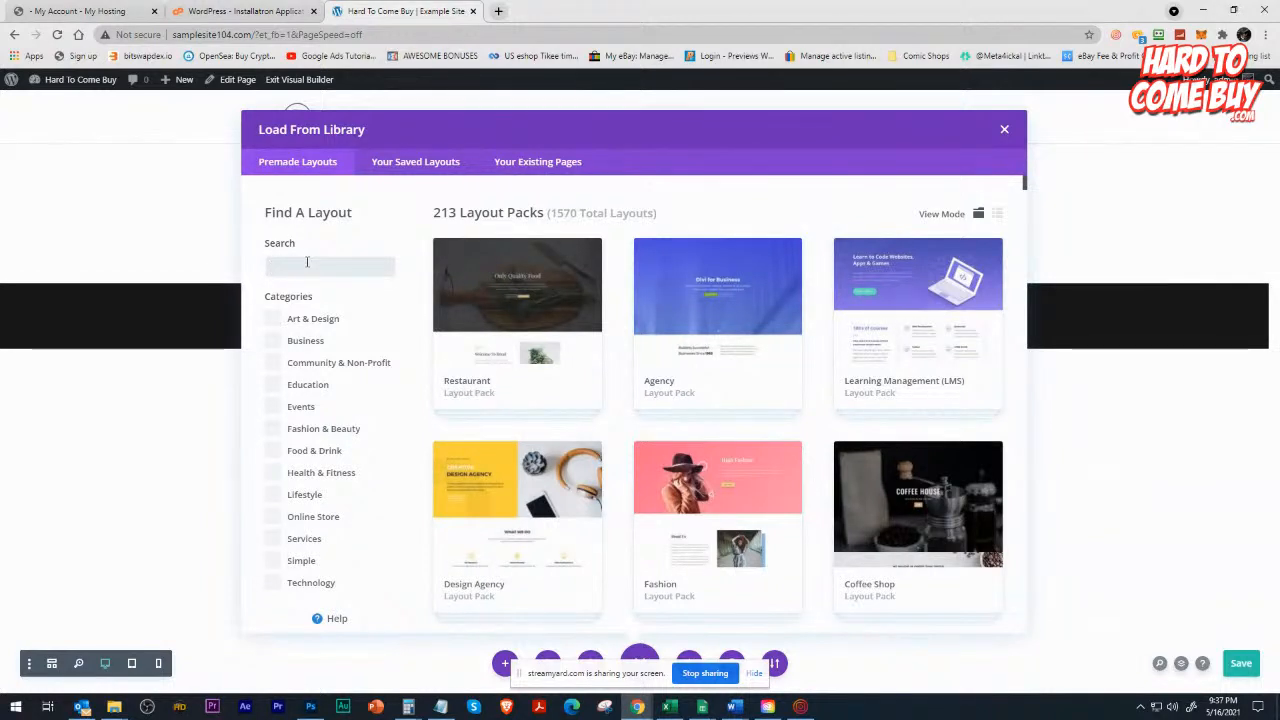
text(ca)
key(BackSpace)
key(BackSpace)
text(t)
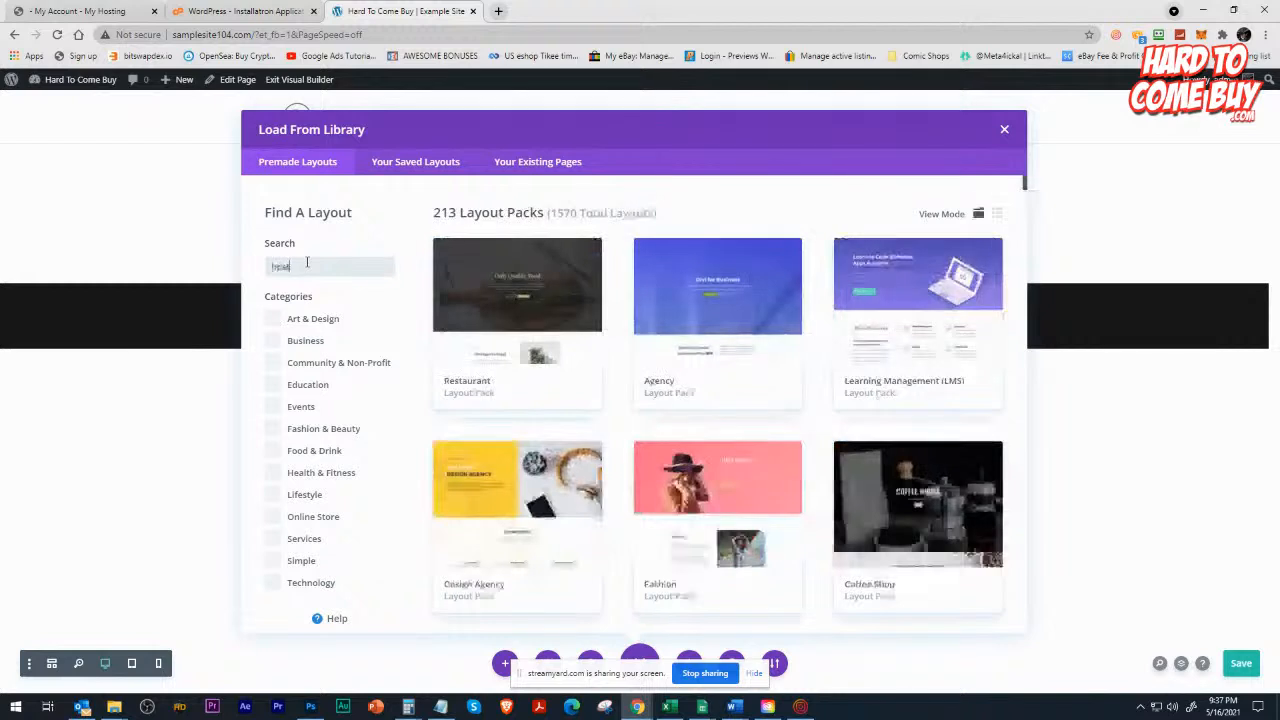
text(rading)
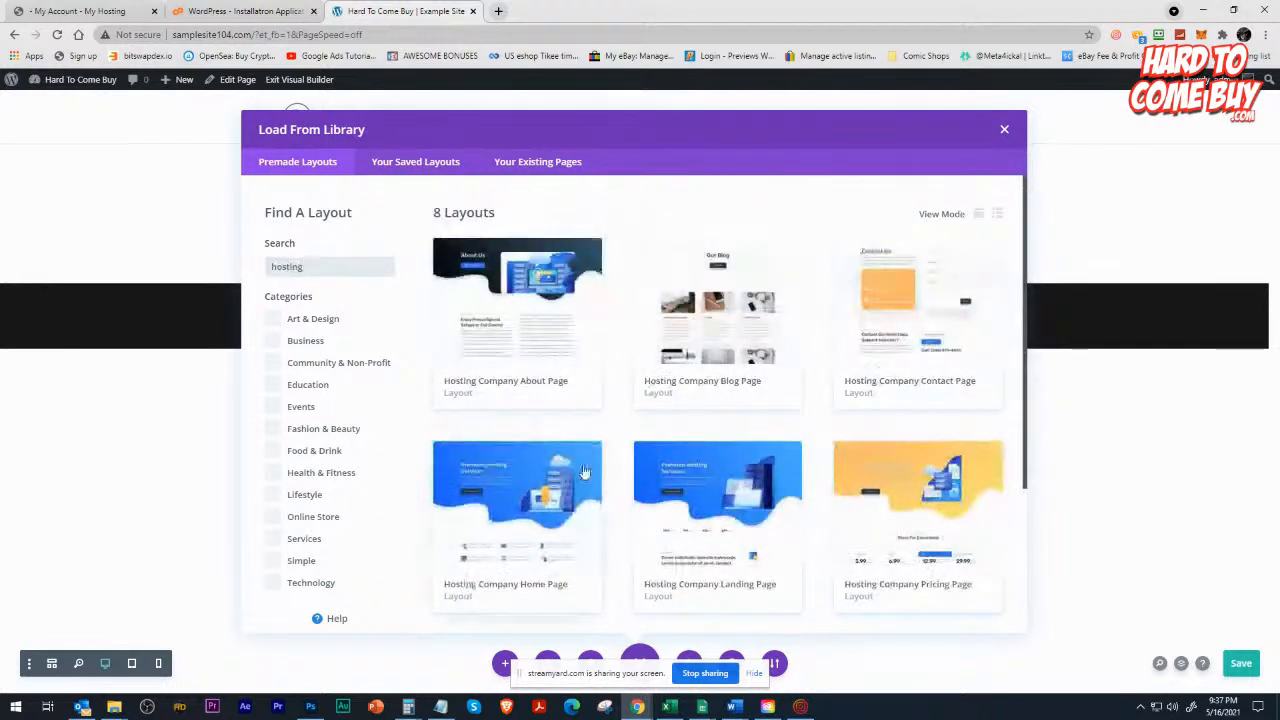
Choose the Hosting Company Home Page layout from the results and load it into the homepage.
scroll(540, 430, down, 2)
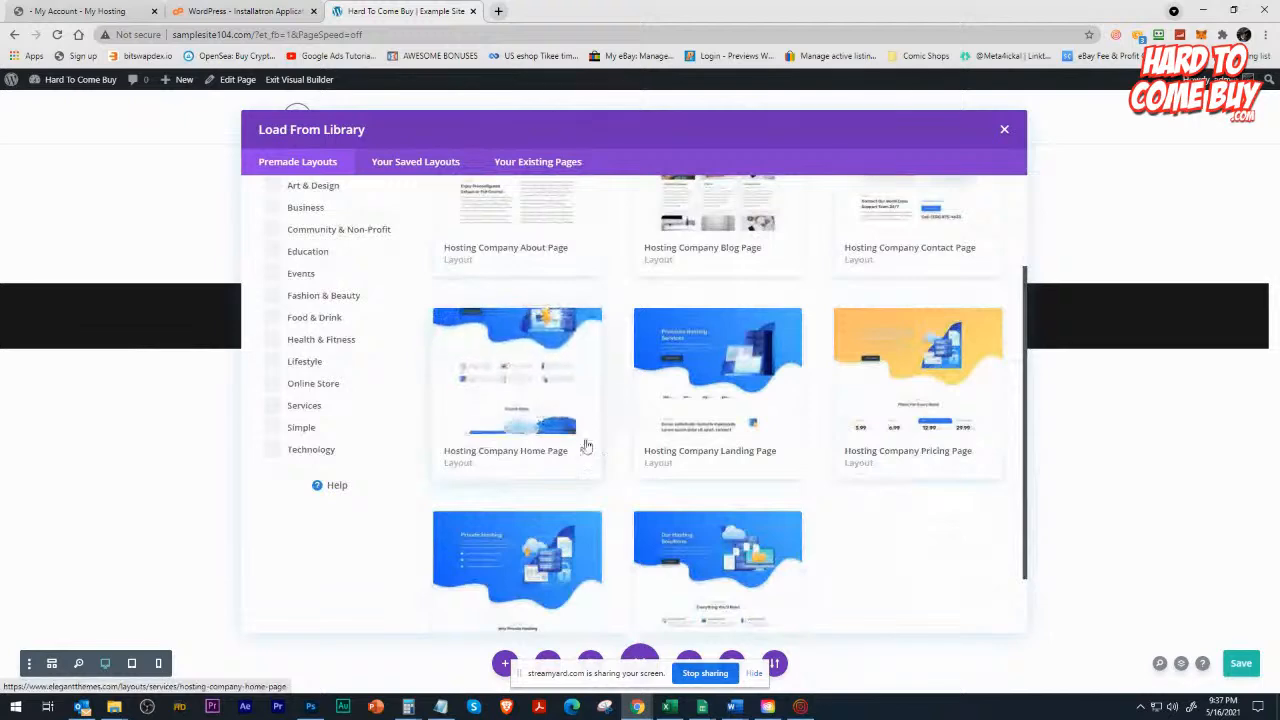
scroll(672, 443, up, 1)
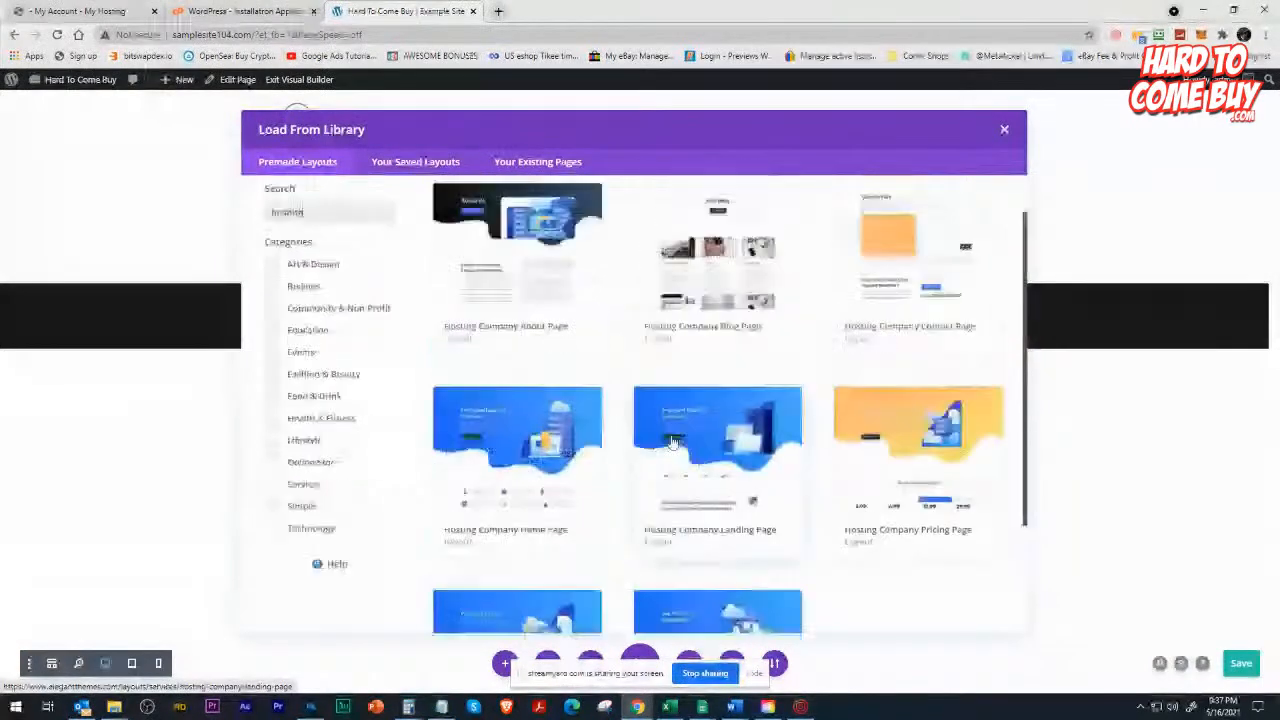
click(532, 503)
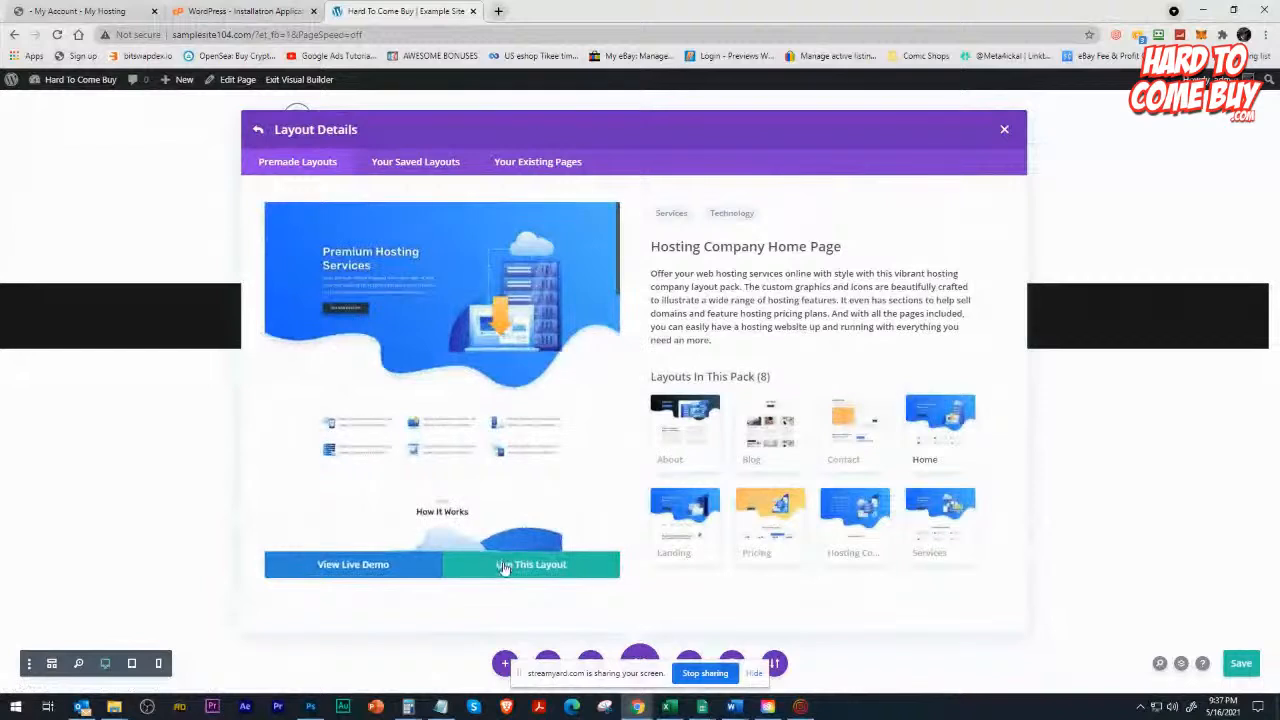
click(505, 566)
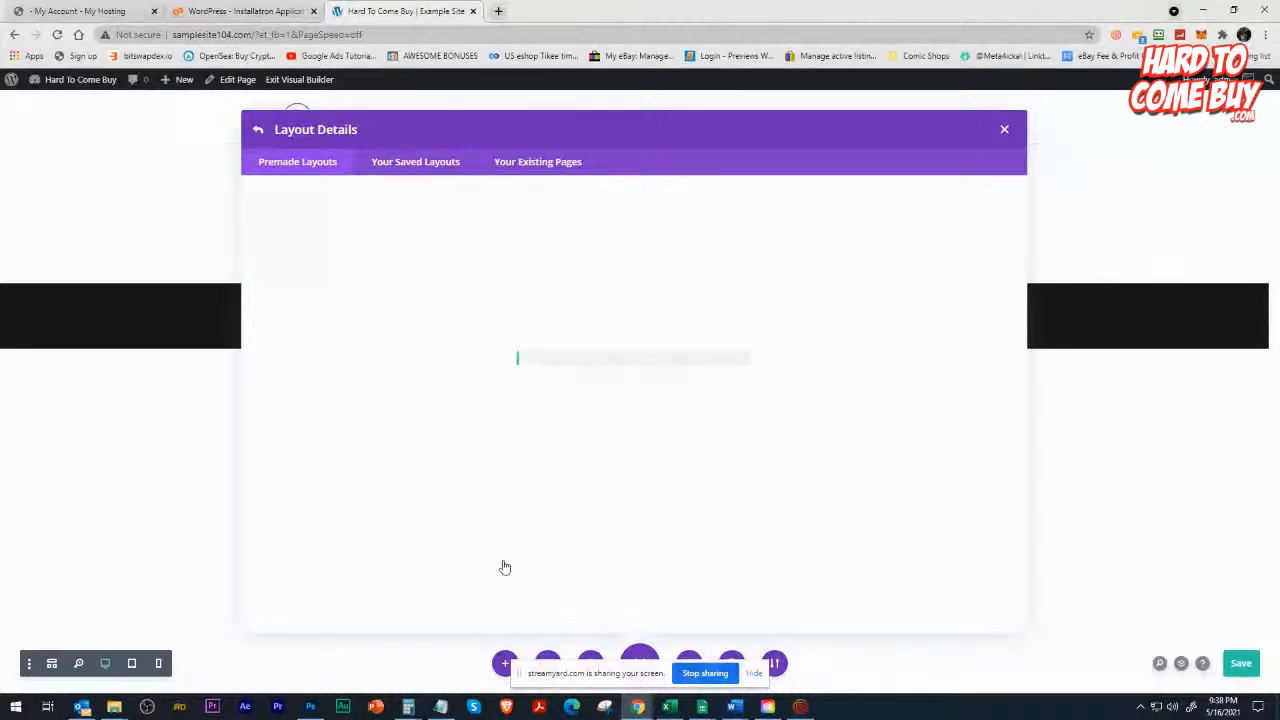
click(1203, 10)
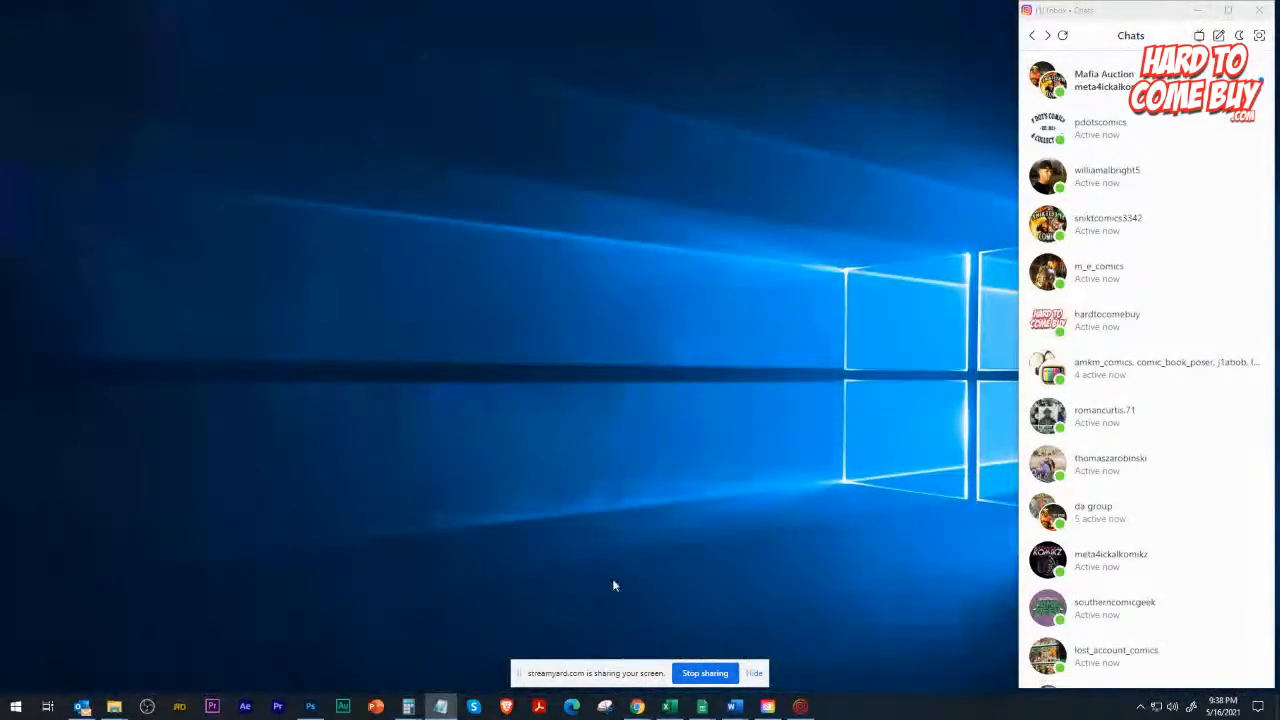
key(alt+Tab)
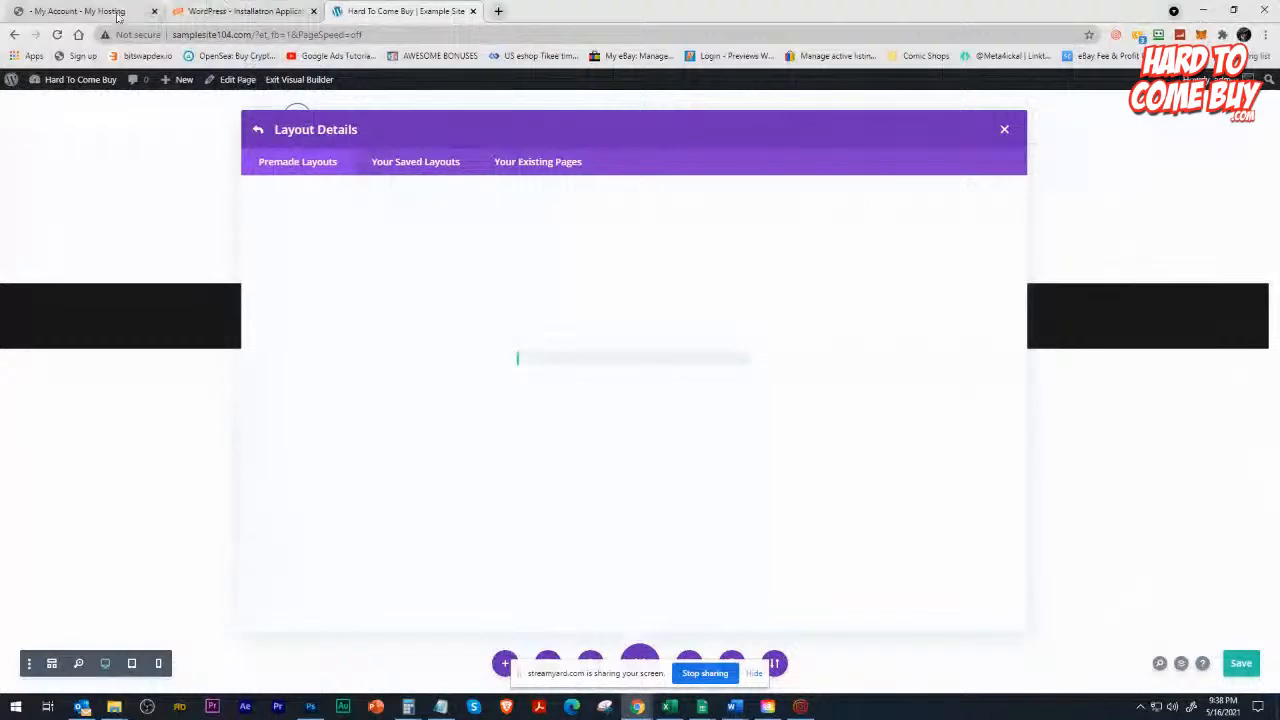
Open cat60hosting.com in a new browser tab while the layout loads.
click(498, 11)
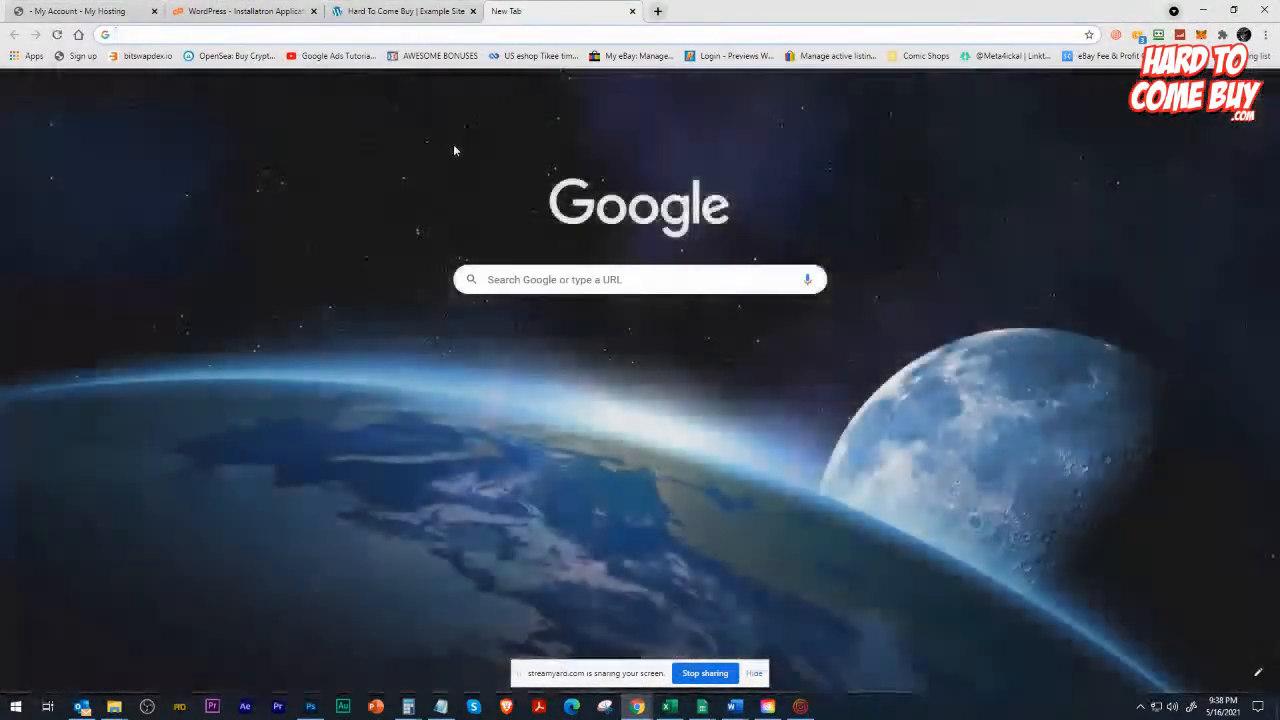
text(cat60hosting)
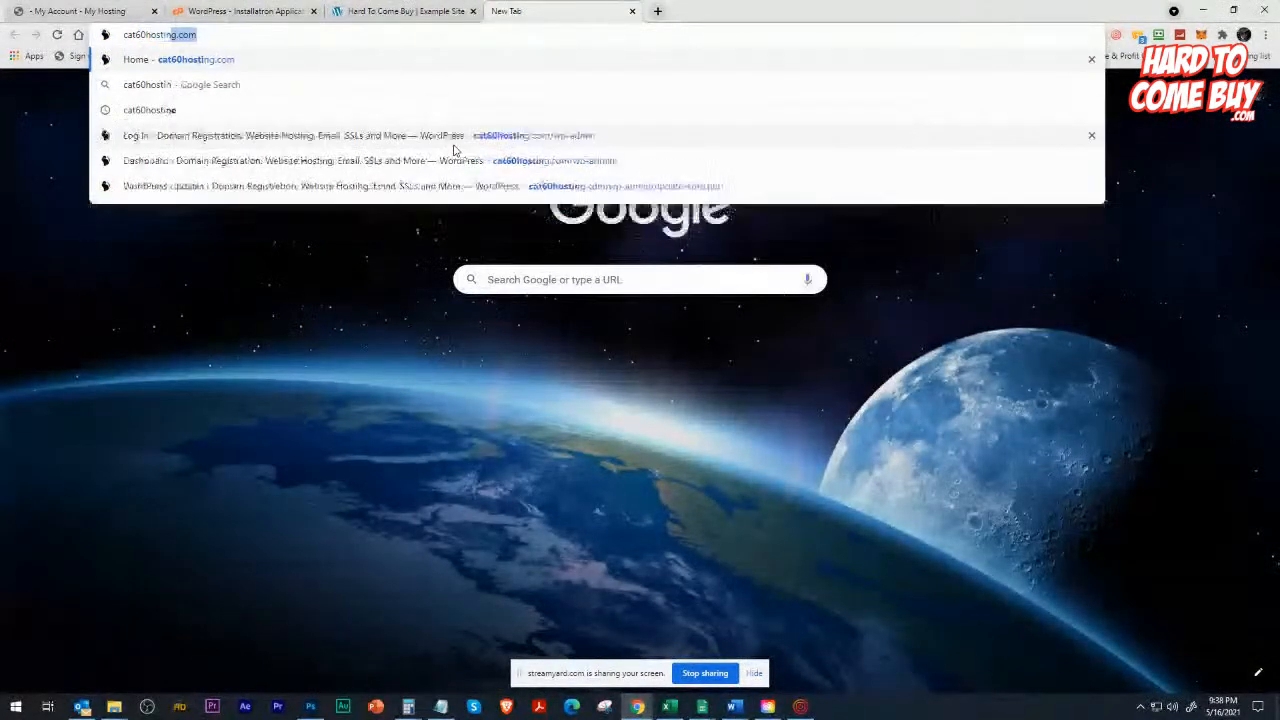
key(Return)
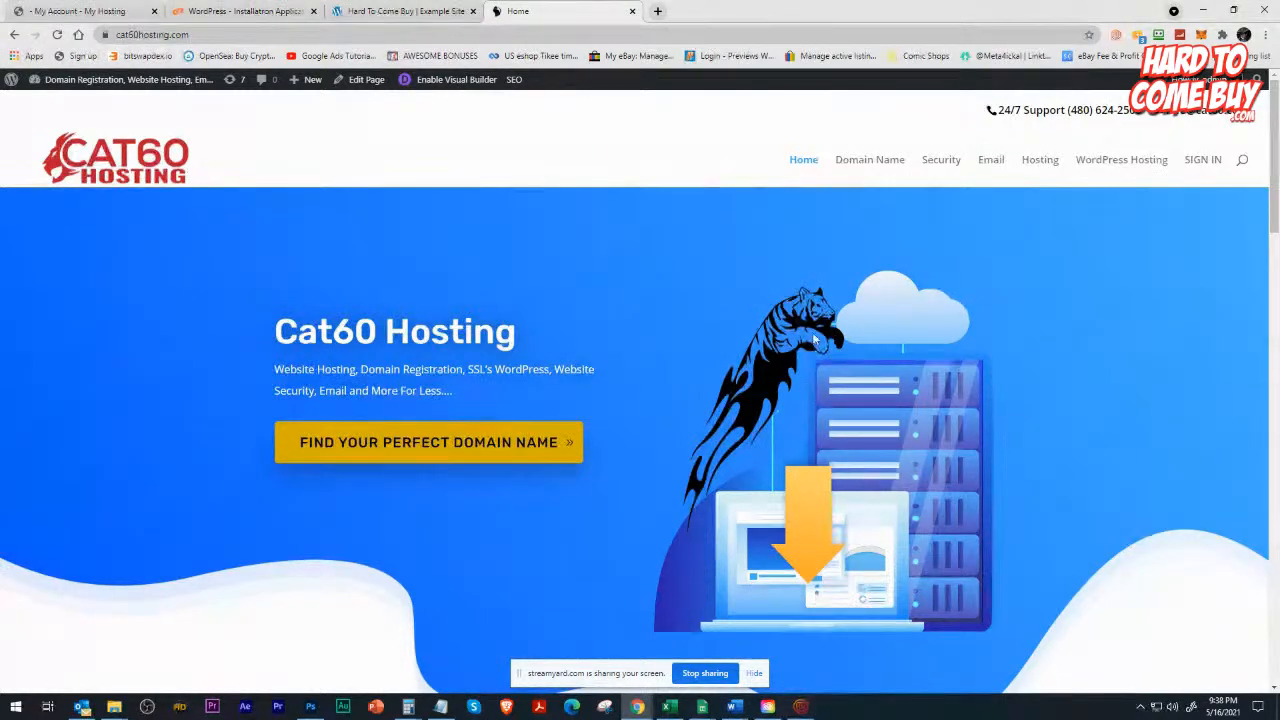
Review the sections of the live Cat60 Hosting homepage, from the hero banner to the footer.
scroll(691, 461, down, 8)
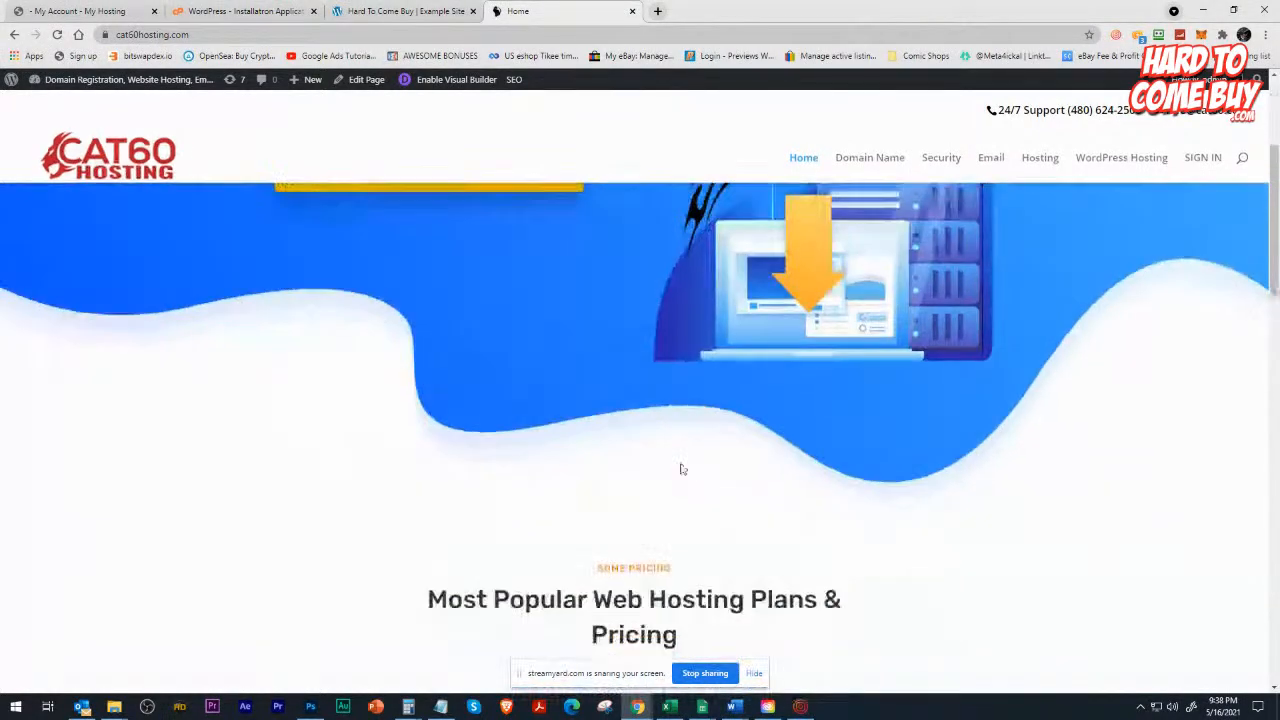
scroll(583, 461, down, 10)
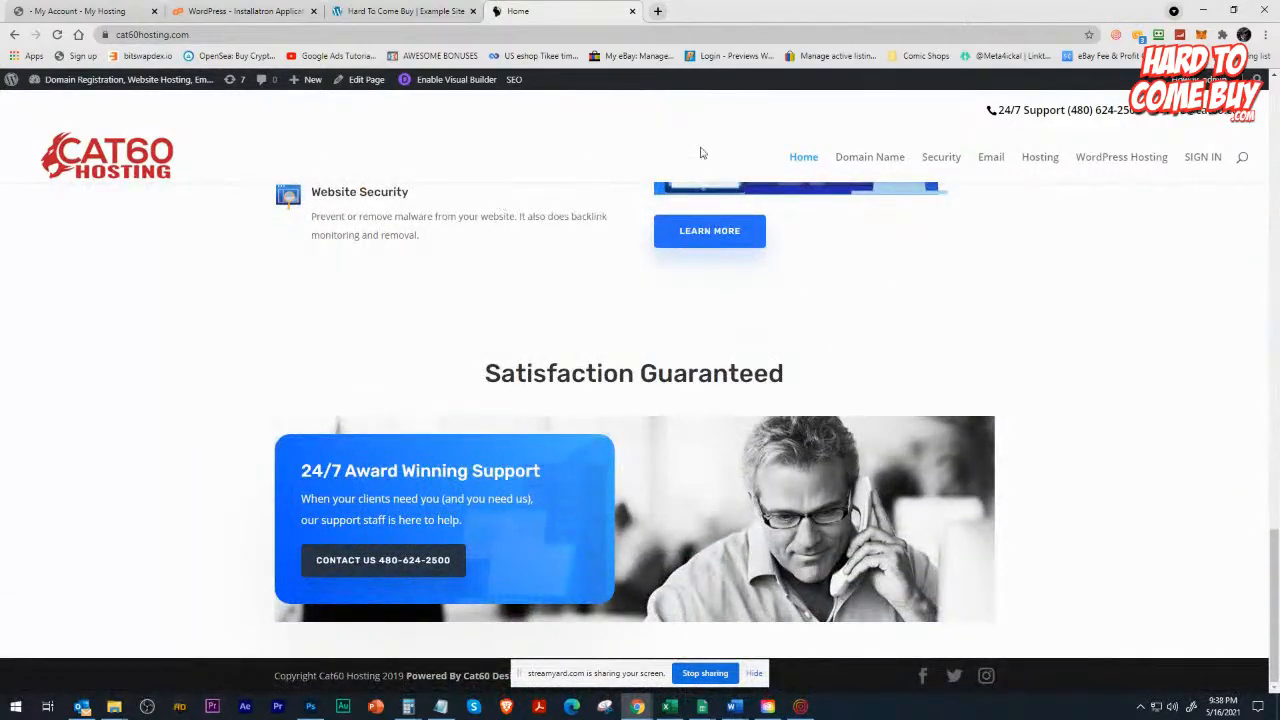
scroll(364, 298, up, 5)
Return to the example site in the visual builder and review the loaded Hosting Company layout from hero to closing sections.
click(80, 11)
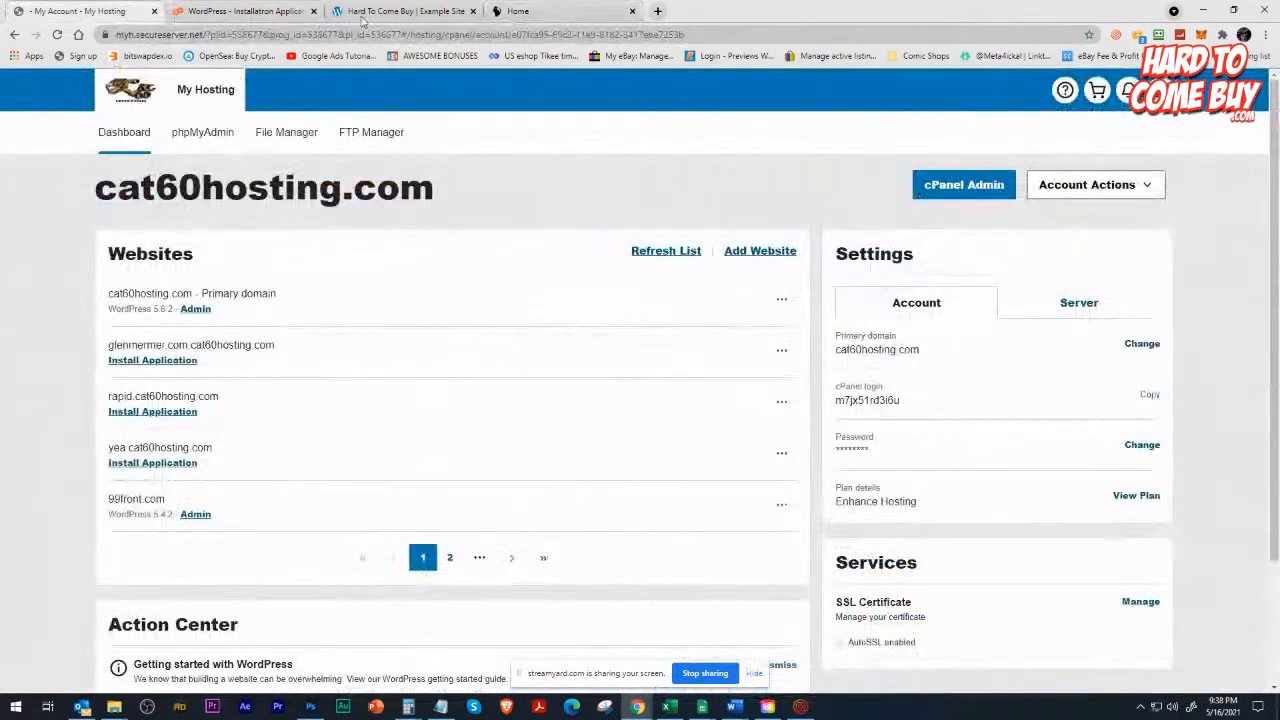
click(392, 12)
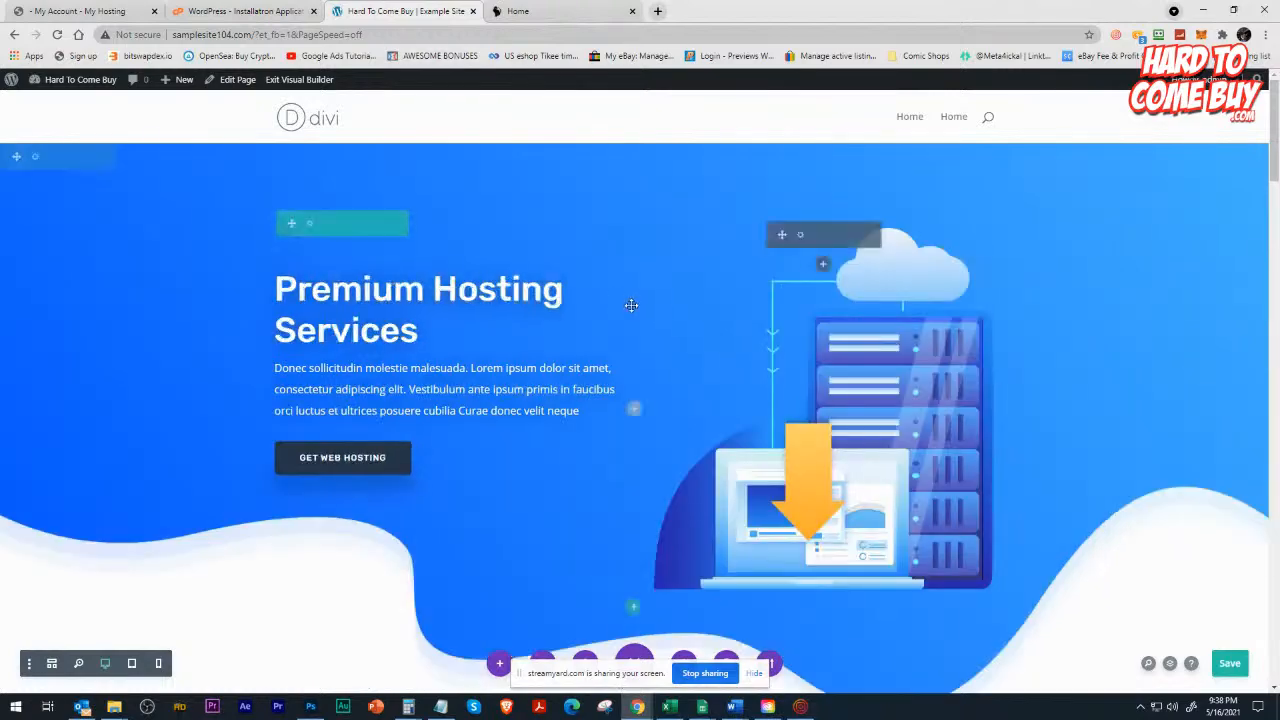
scroll(629, 307, down, 15)
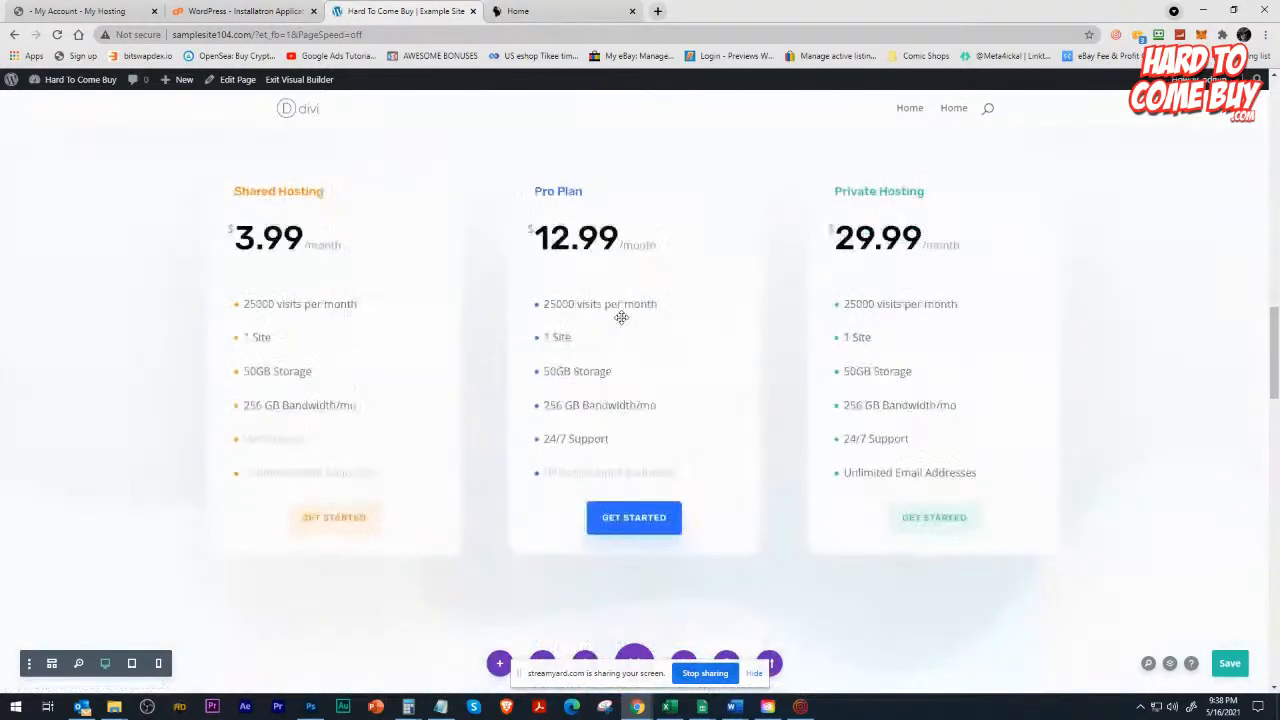
scroll(621, 317, down, 15)
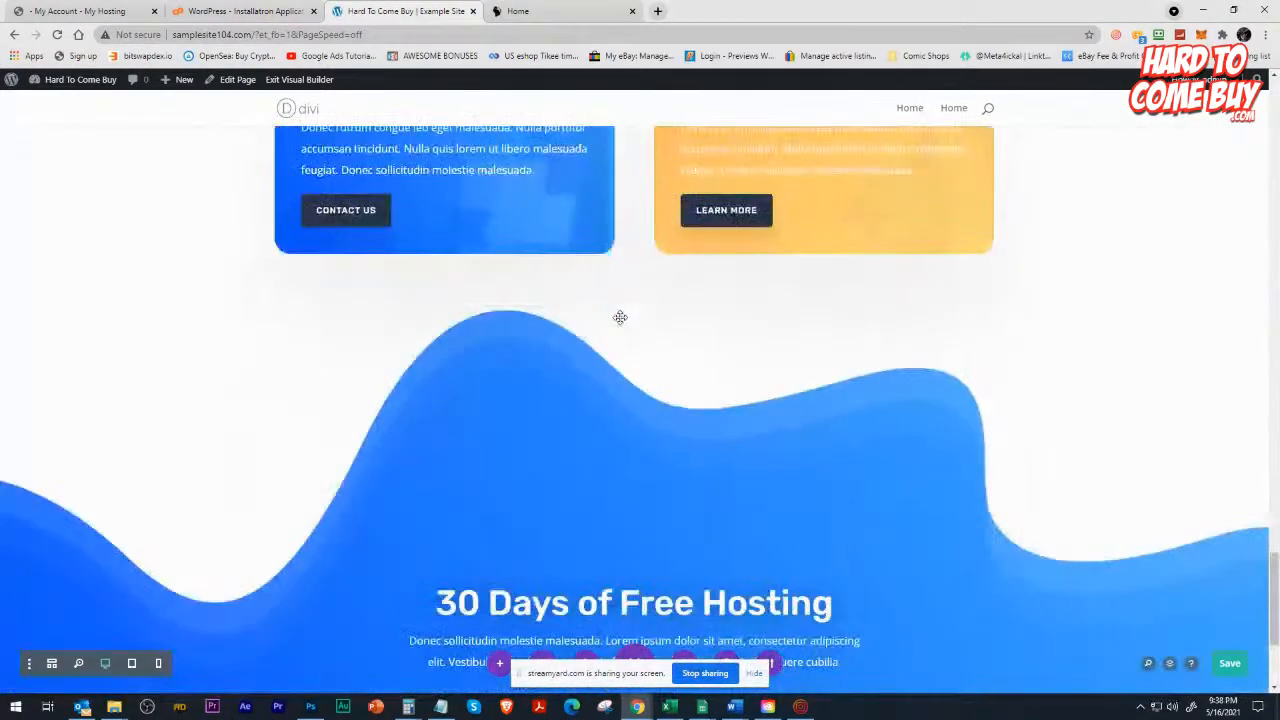
scroll(620, 317, up, 10)
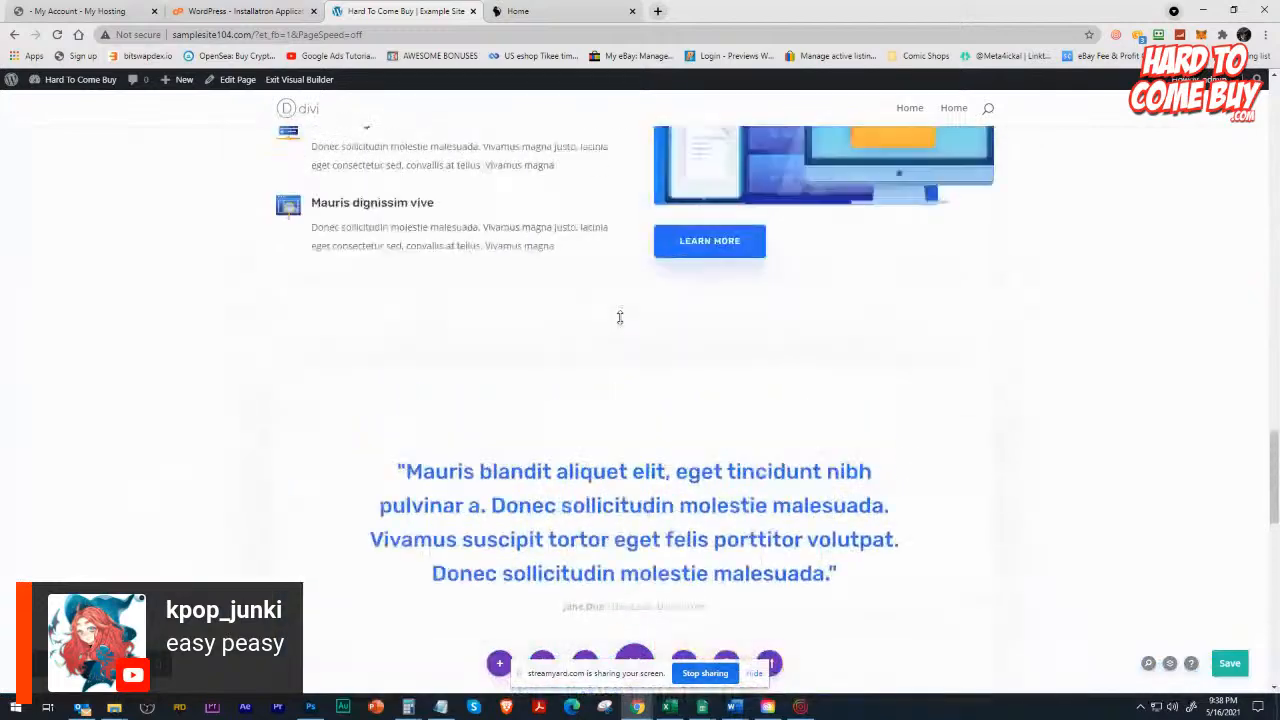
scroll(620, 317, up, 15)
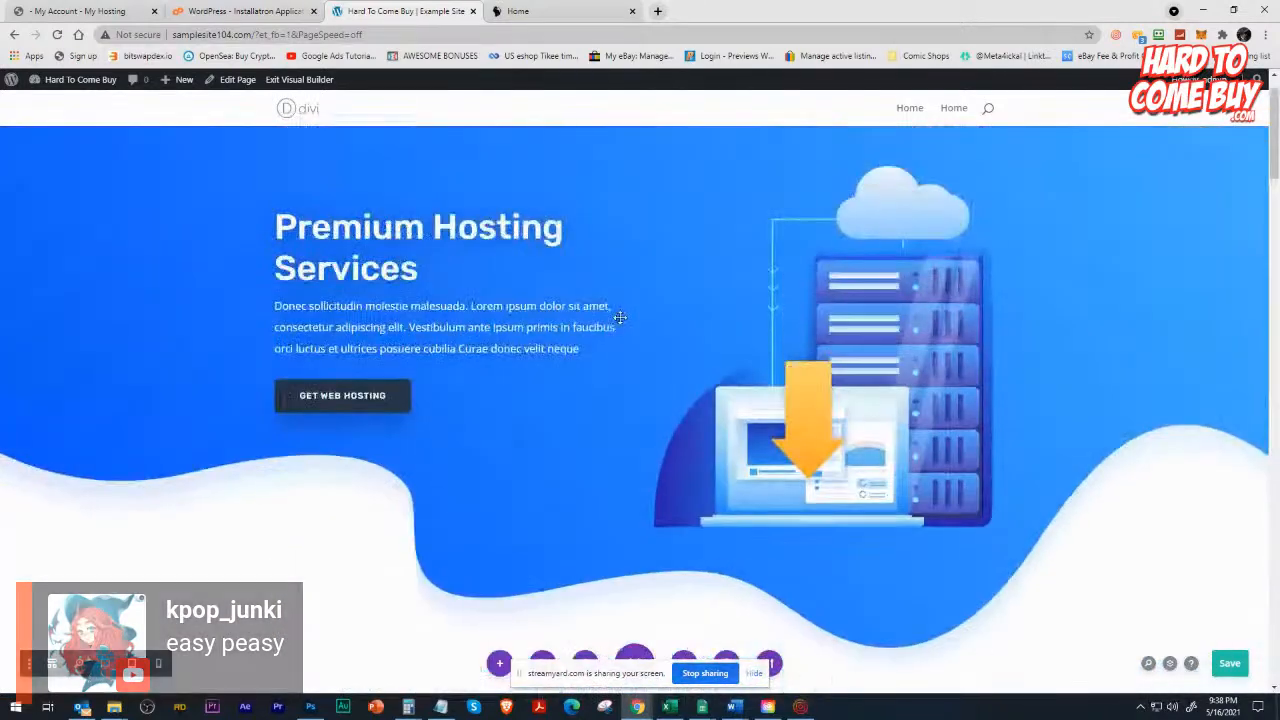
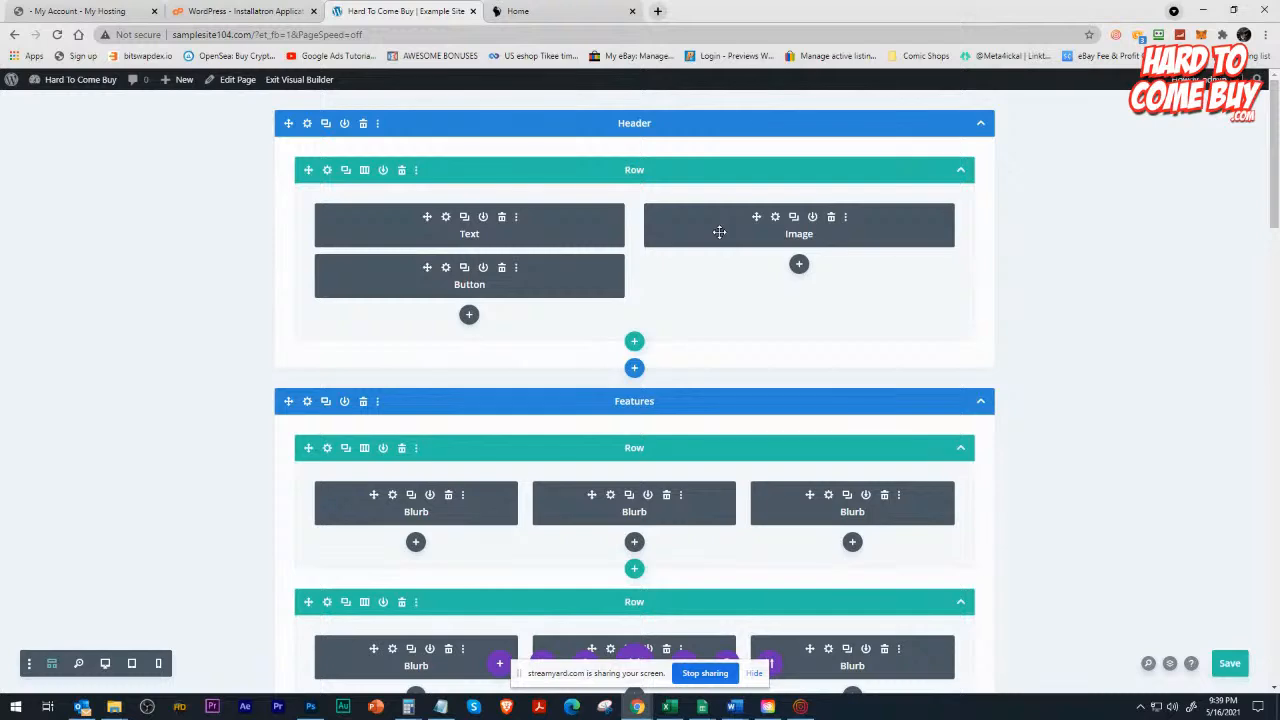
Examine the wireframe structure of the loaded hosting layout, covering its Header, Features, Video and Pricing sections.
scroll(703, 320, down, 3)
scroll(500, 283, up, 1)
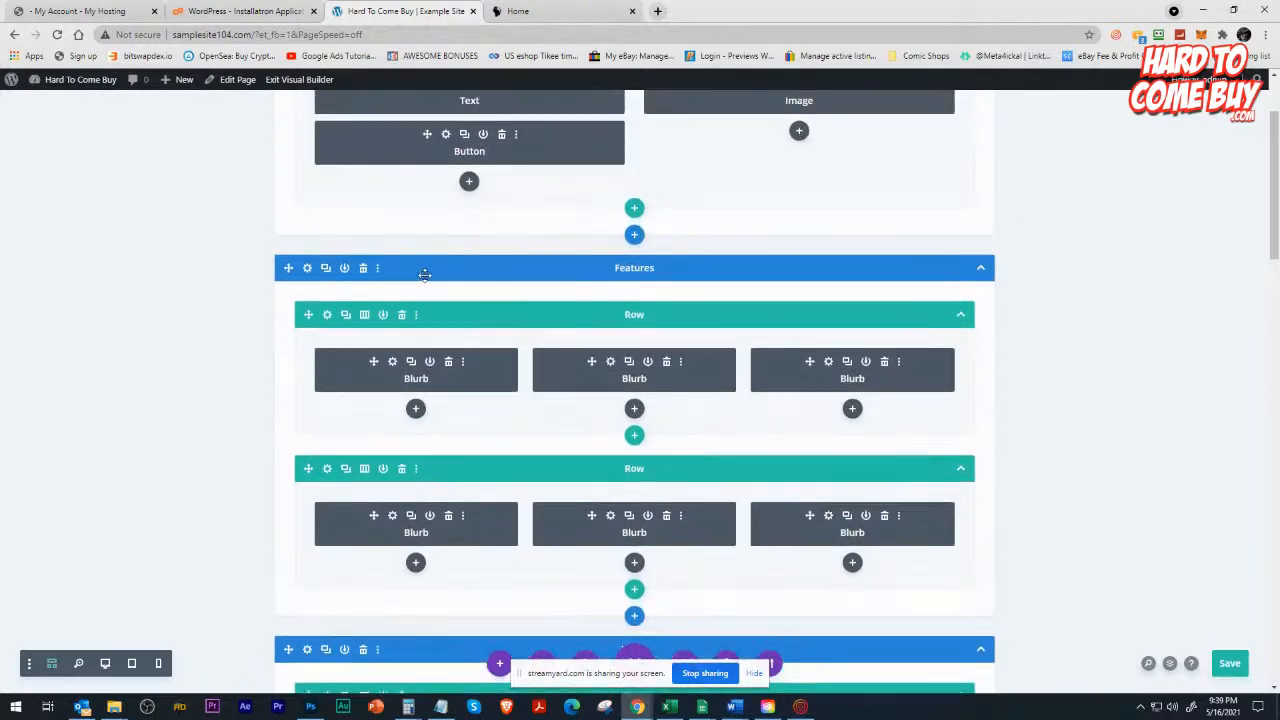
scroll(780, 284, up, 1)
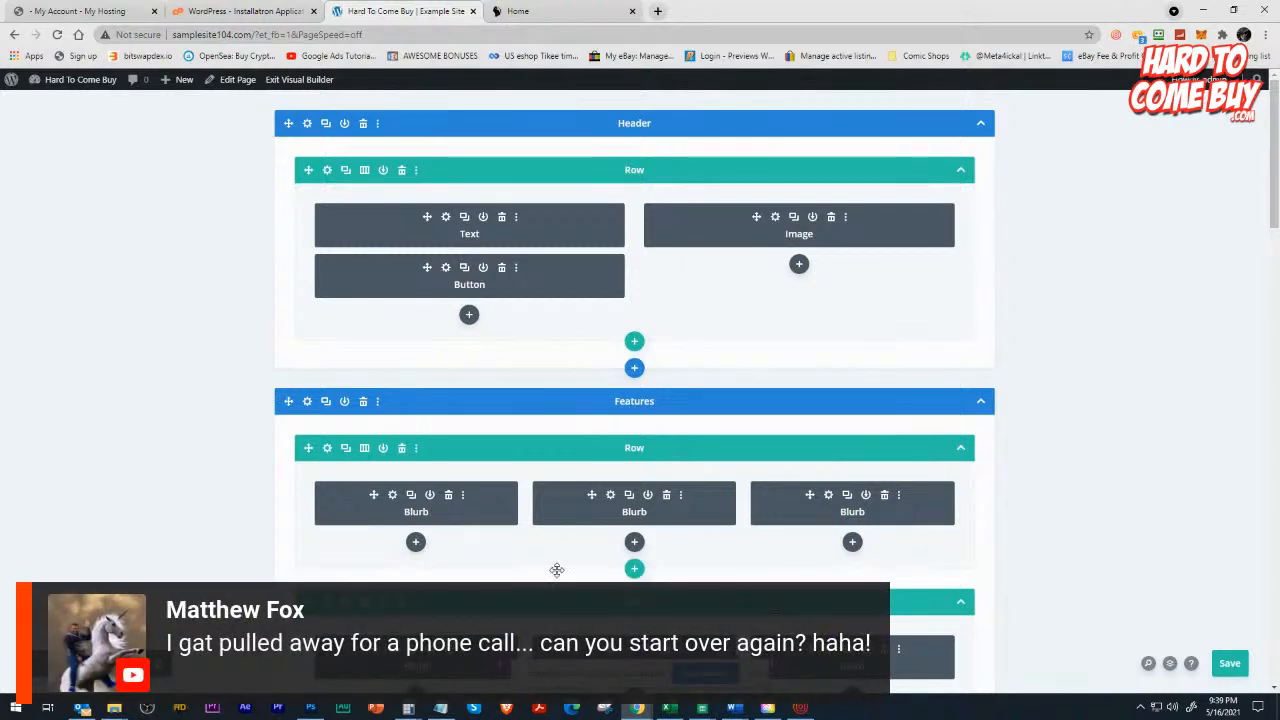
scroll(557, 570, down, 3)
scroll(1000, 506, down, 3)
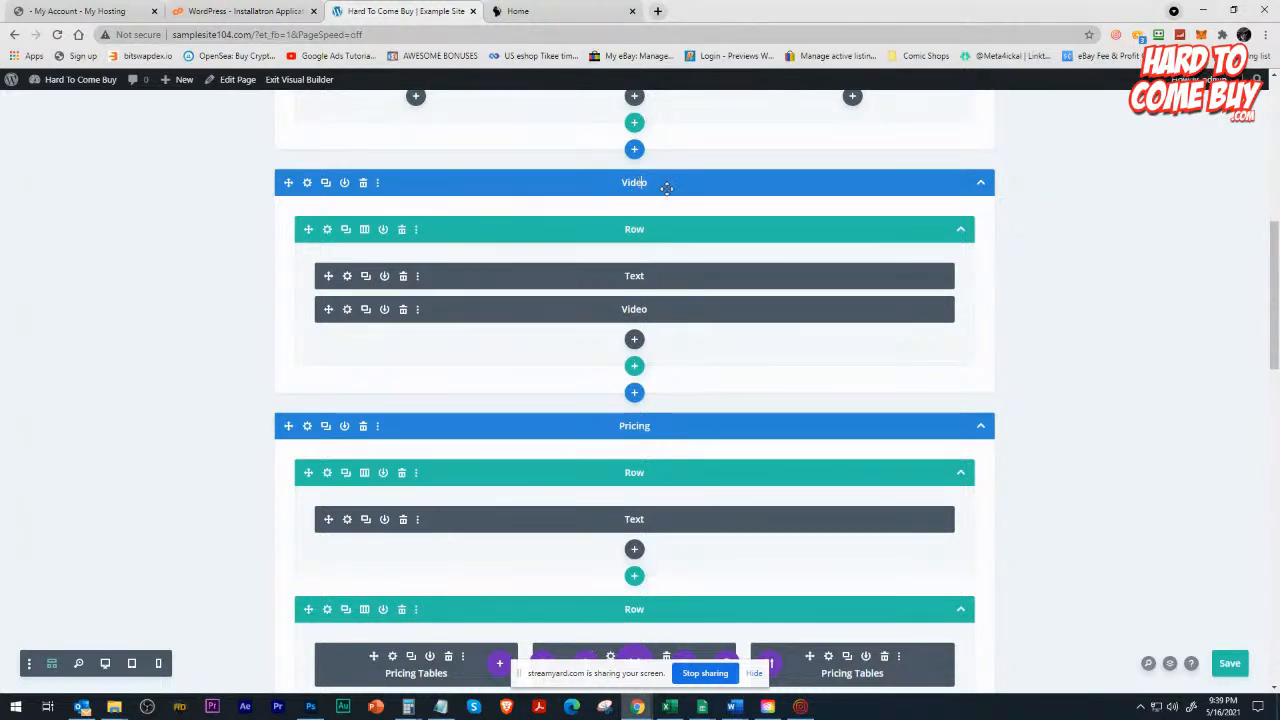
scroll(753, 276, up, 6)
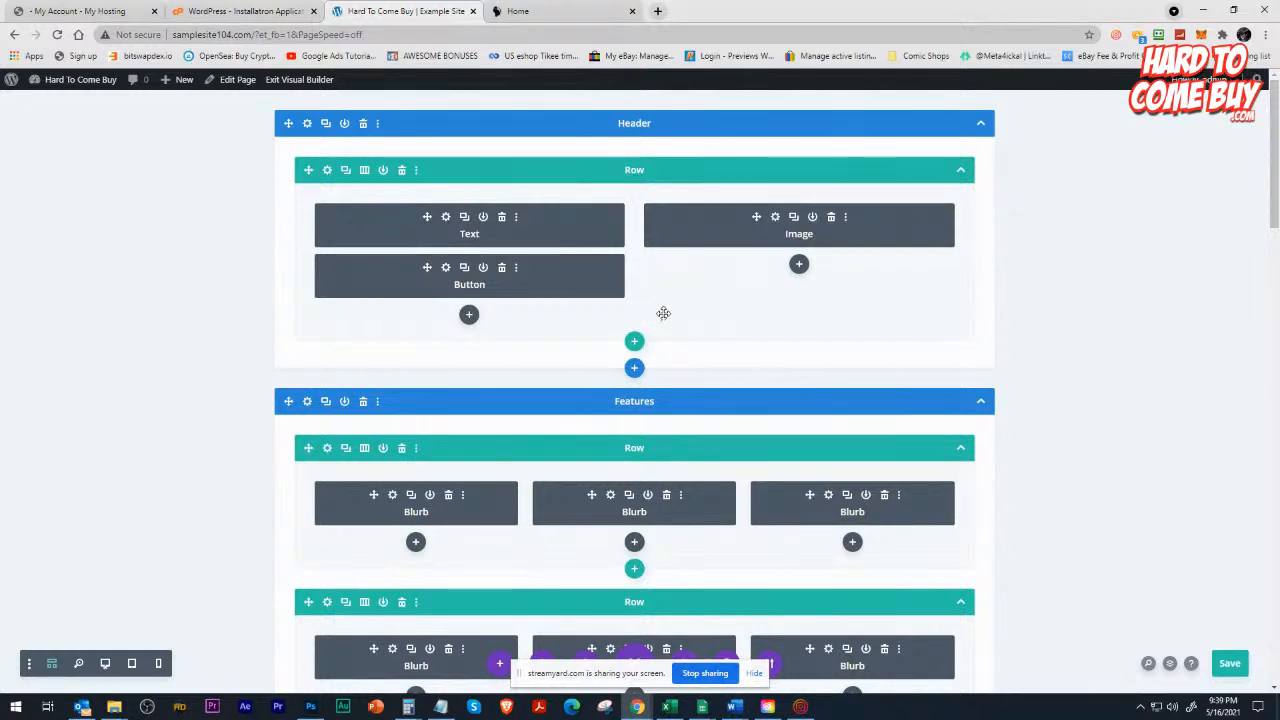
scroll(663, 313, down, 2)
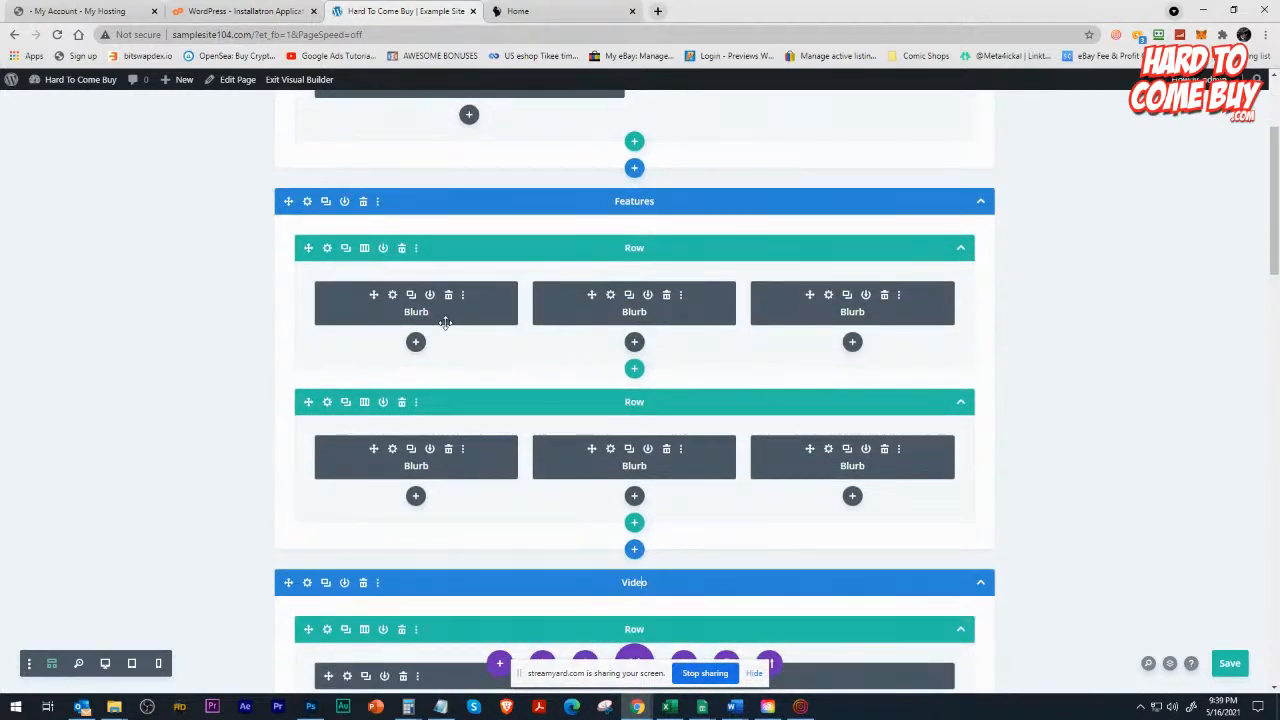
scroll(470, 340, down, 5)
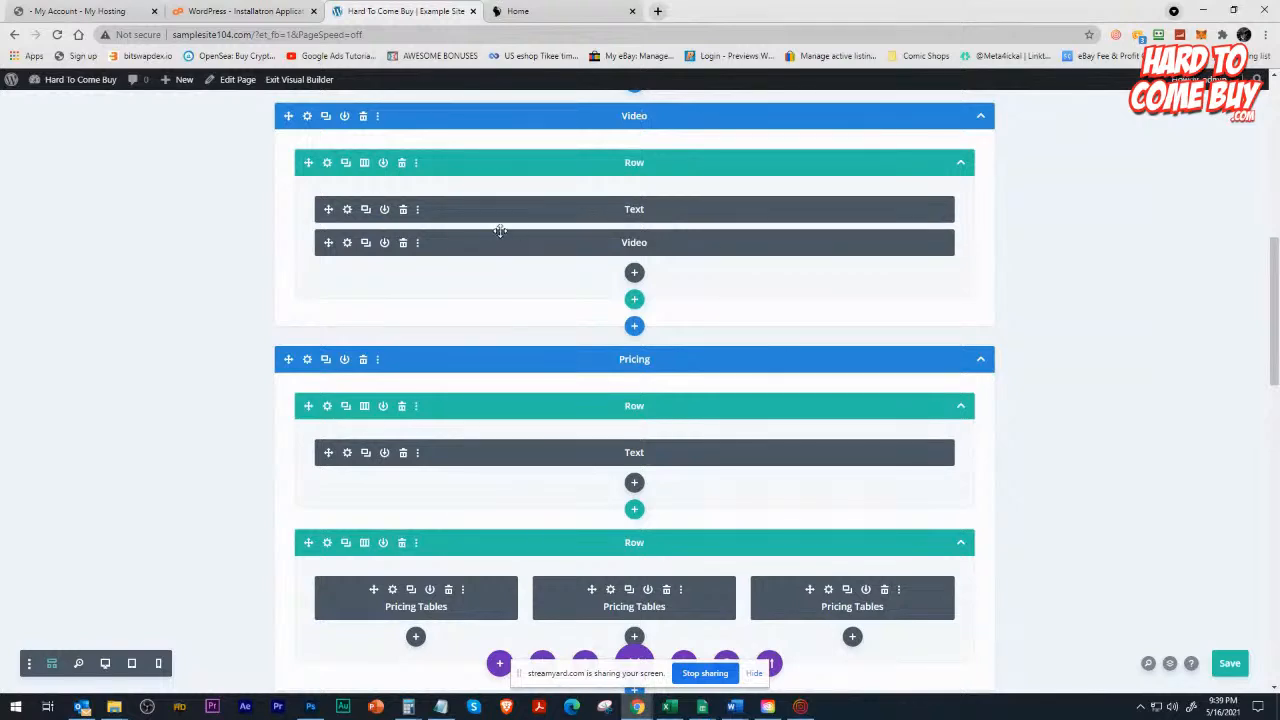
scroll(556, 356, down, 3)
scroll(550, 397, up, 10)
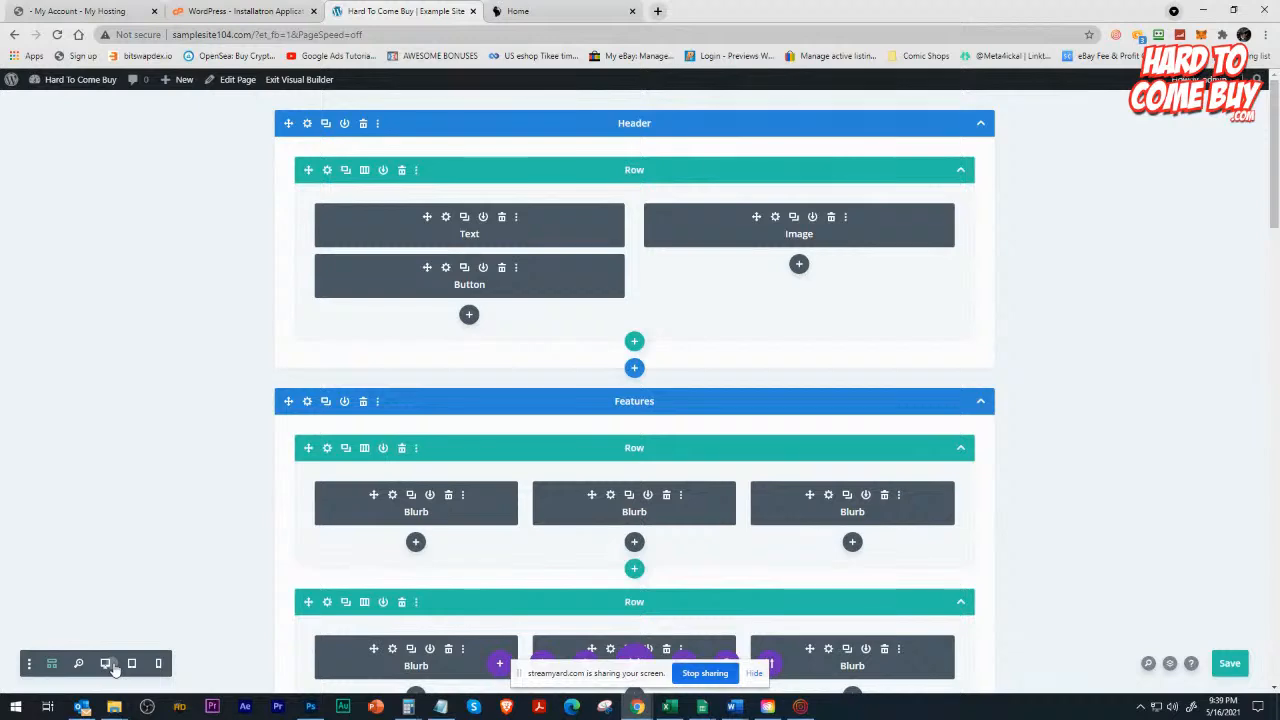
Switch the builder to the desktop preview and review the hero banner, feature blurbs and How It Works section.
click(106, 664)
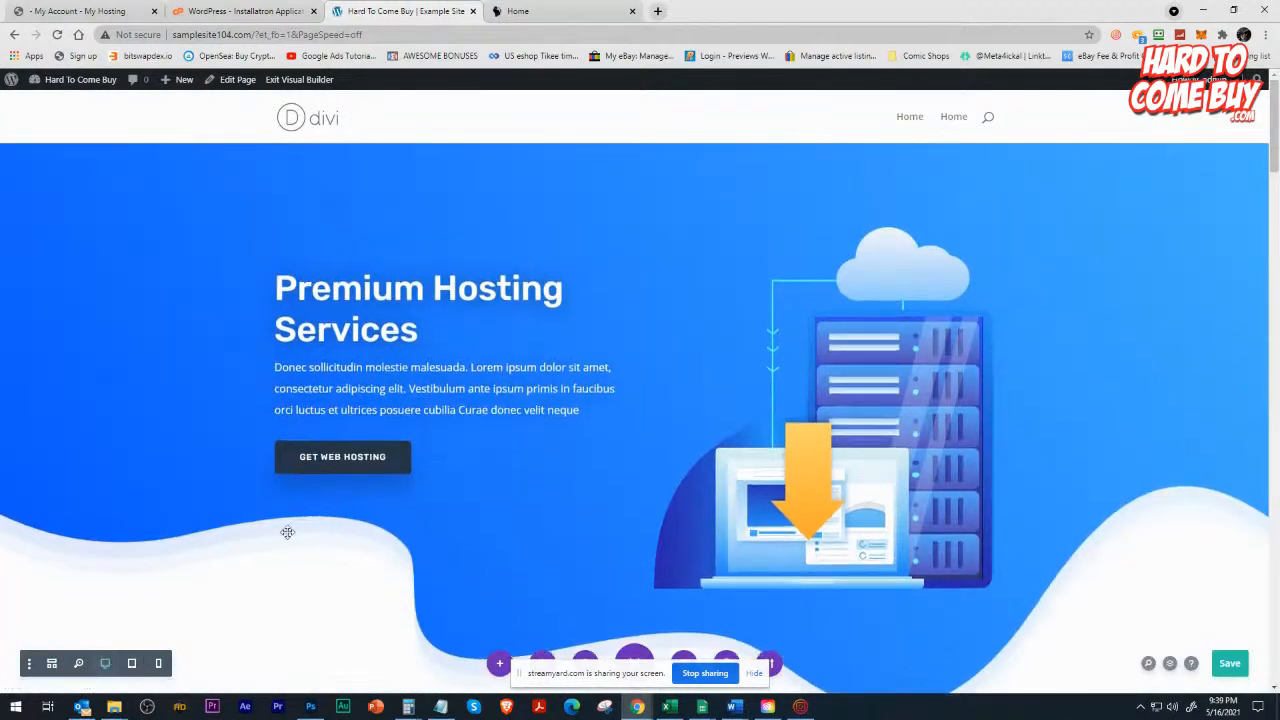
scroll(686, 343, down, 8)
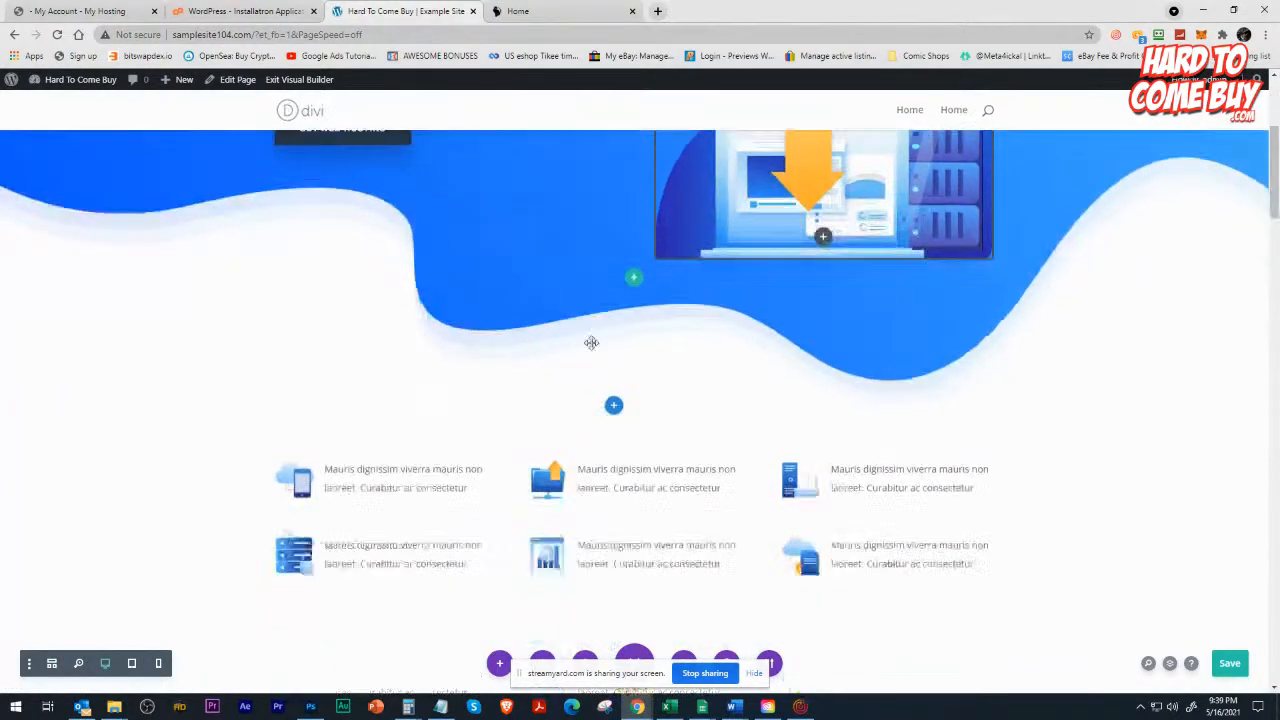
scroll(688, 327, up, 8)
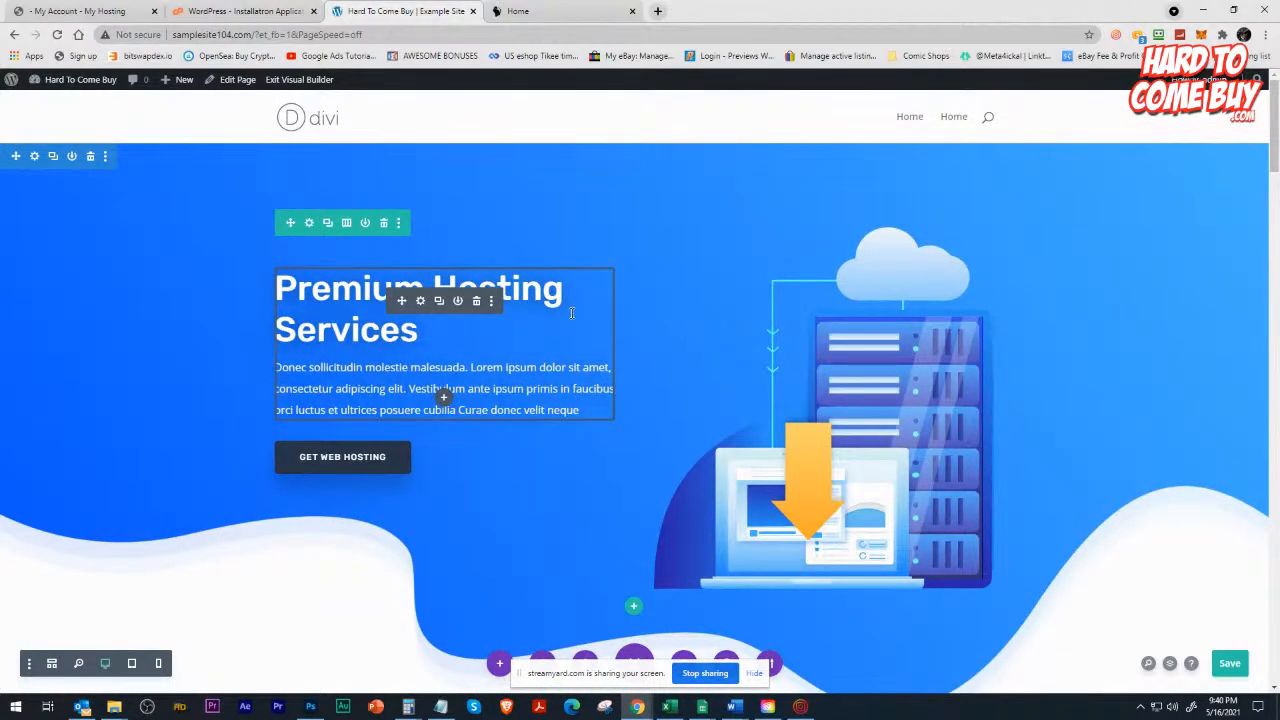
scroll(571, 313, down, 3)
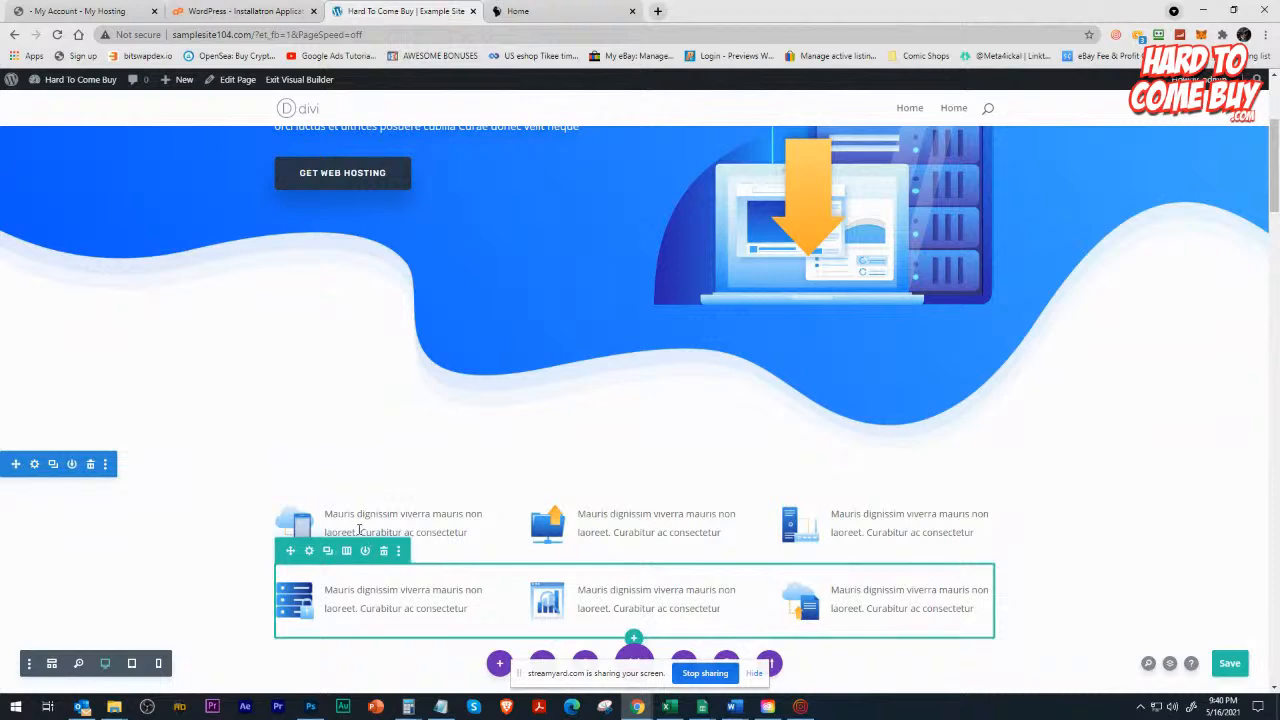
scroll(410, 490, down, 3)
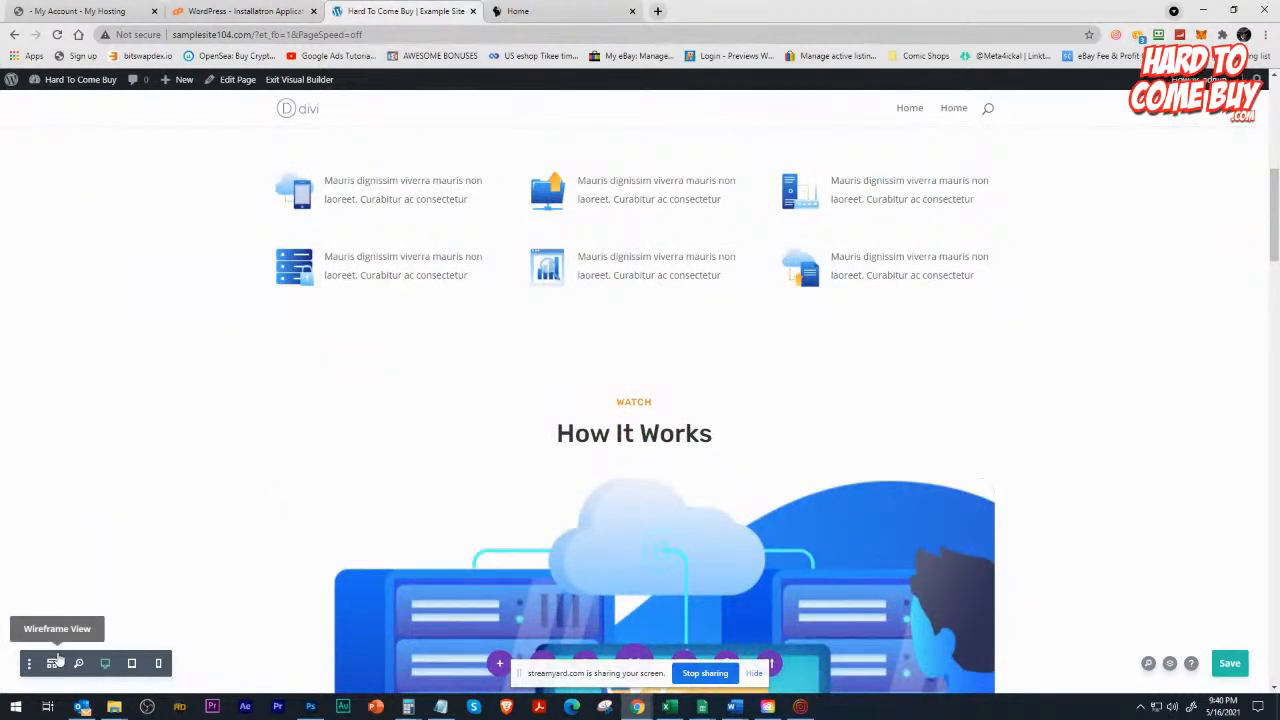
Inspect the image settings of the hero banner's server illustration, closing them without changes.
scroll(586, 542, up, 4)
scroll(586, 542, up, 2)
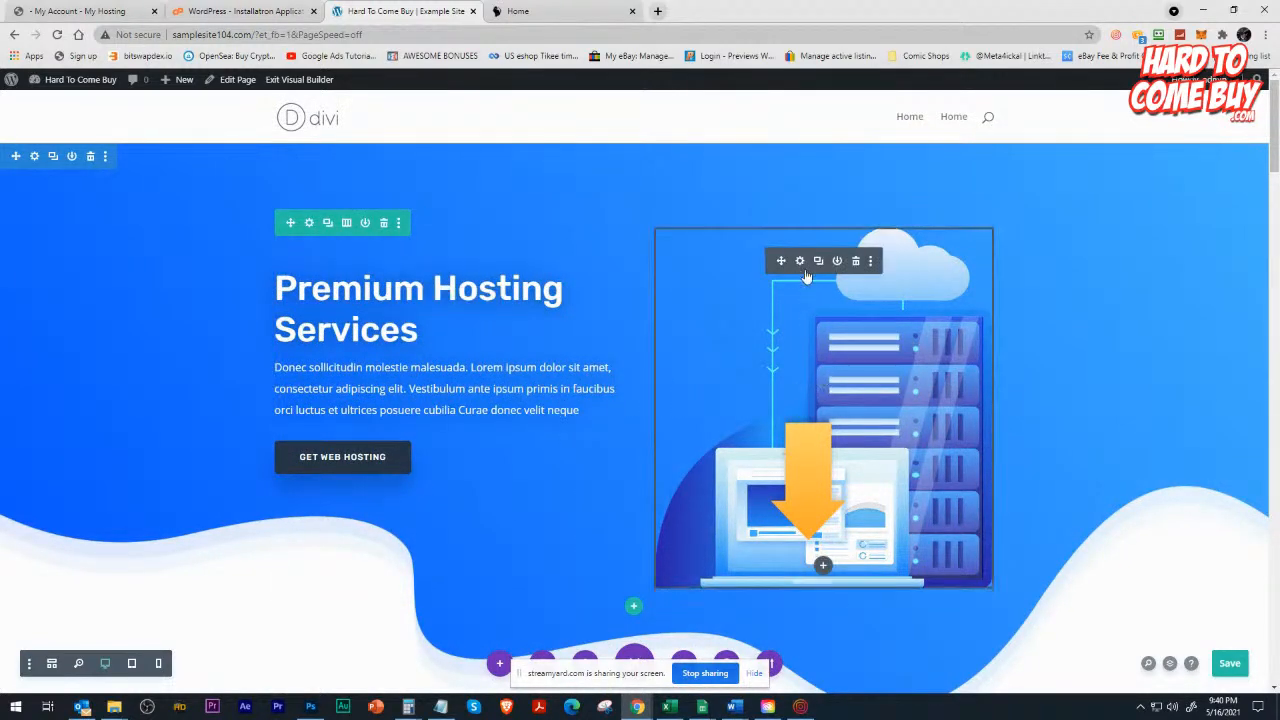
click(800, 261)
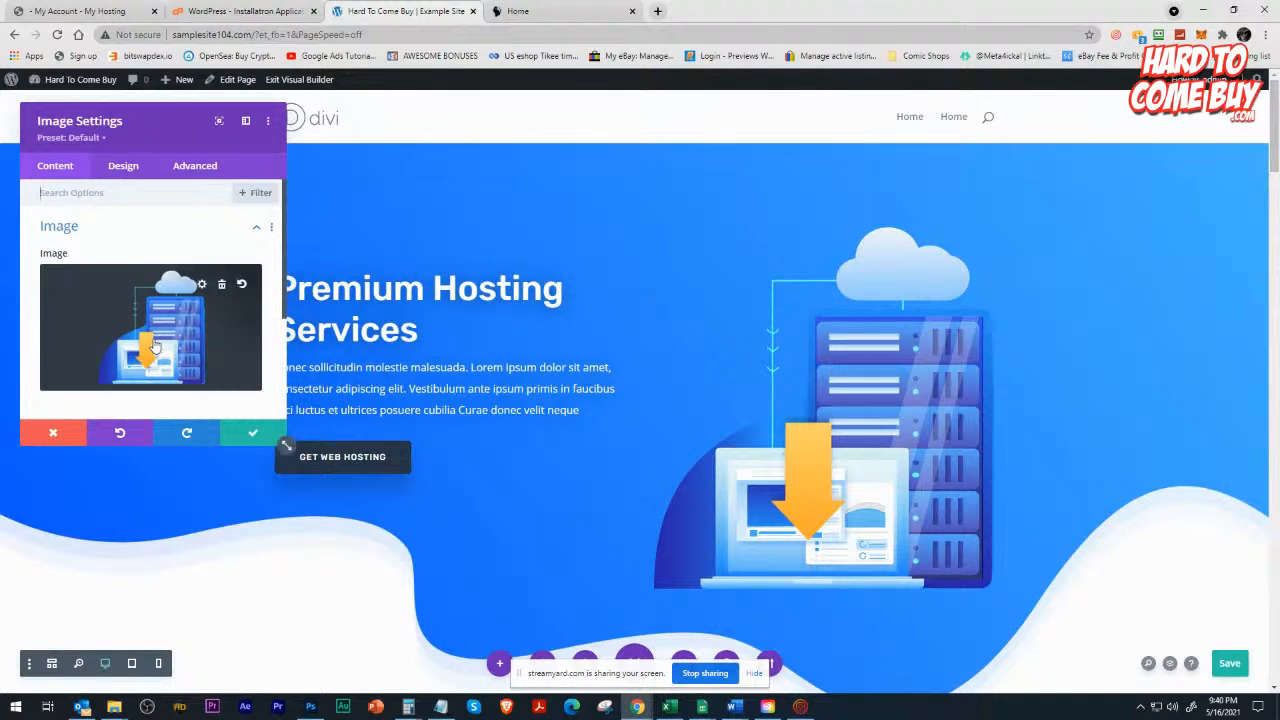
click(50, 438)
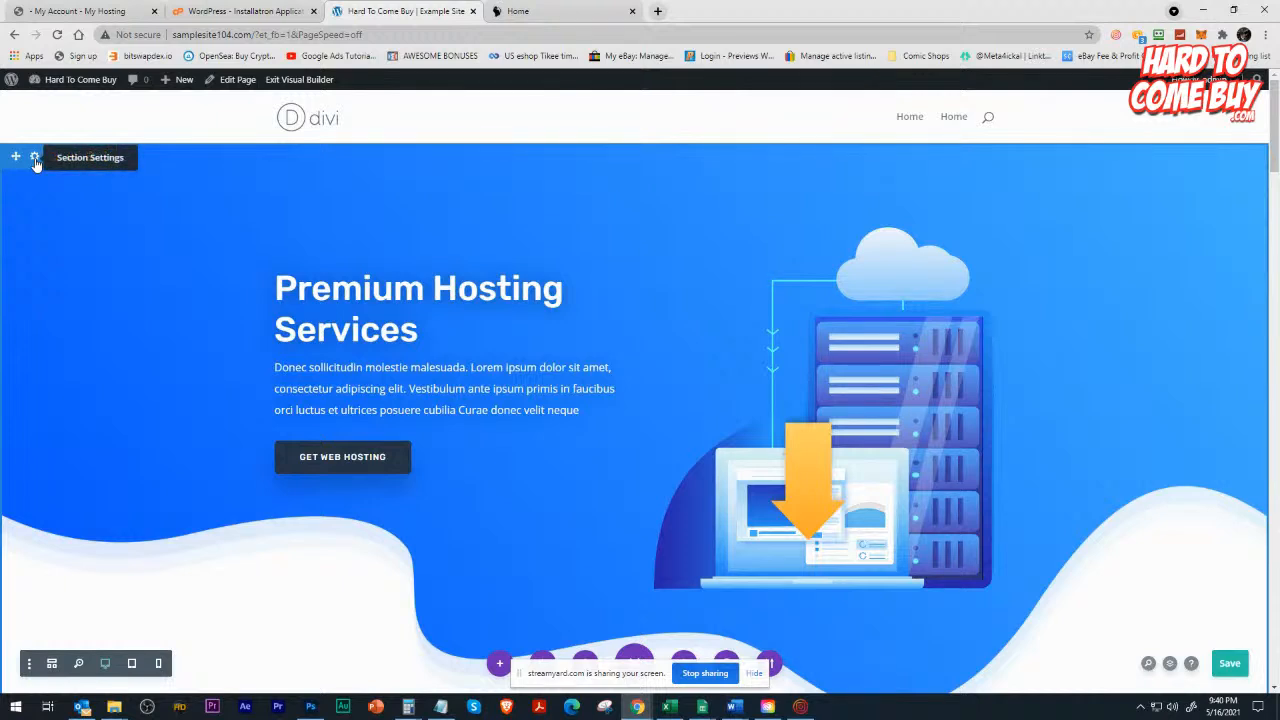
Open the header section's settings, move the dialog over the hero area, and view the background gradient.
click(35, 159)
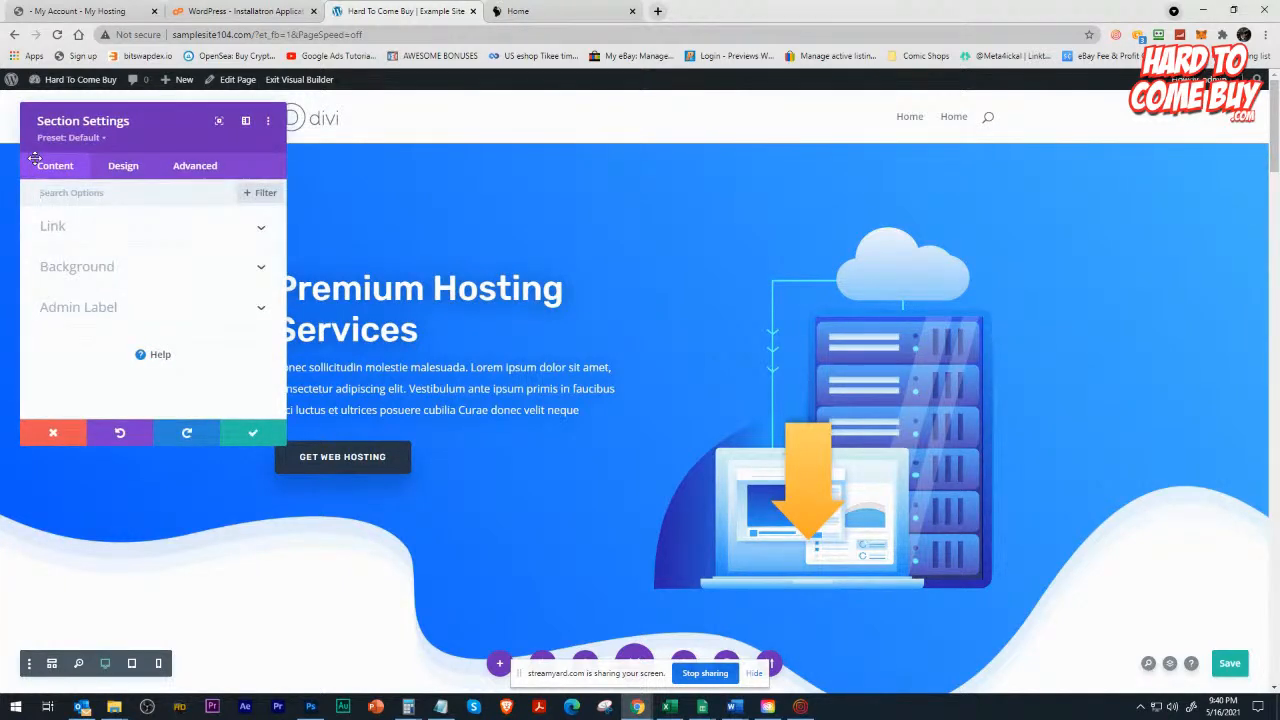
drag(92, 122, 433, 149)
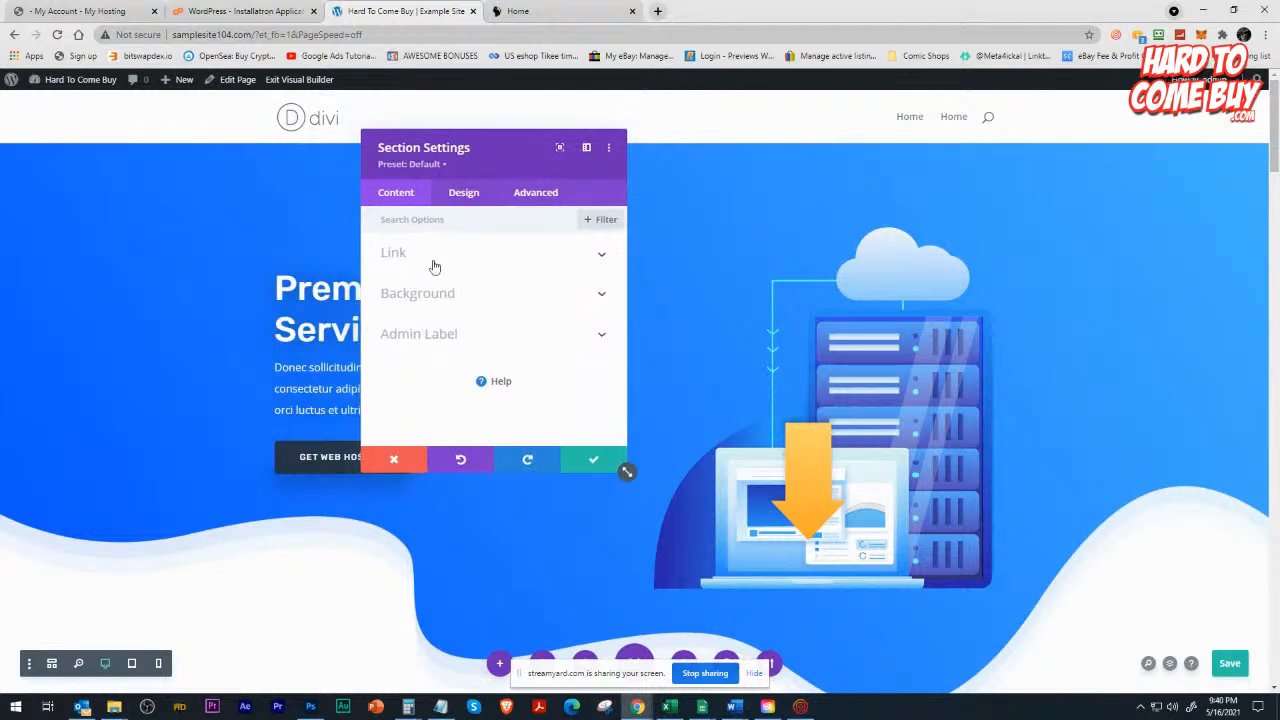
click(425, 293)
click(463, 279)
click(489, 354)
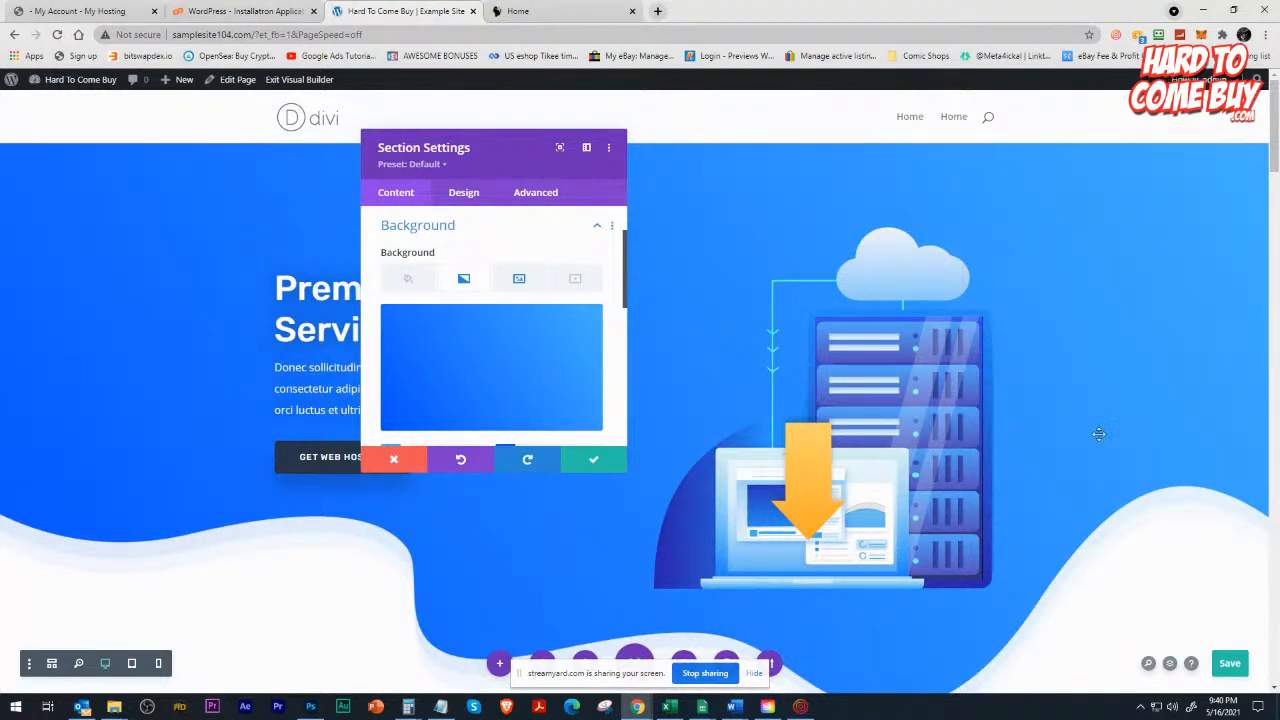
Examine the header section's divider options, including horizontal repeat, flip and arrangement.
click(468, 194)
click(430, 296)
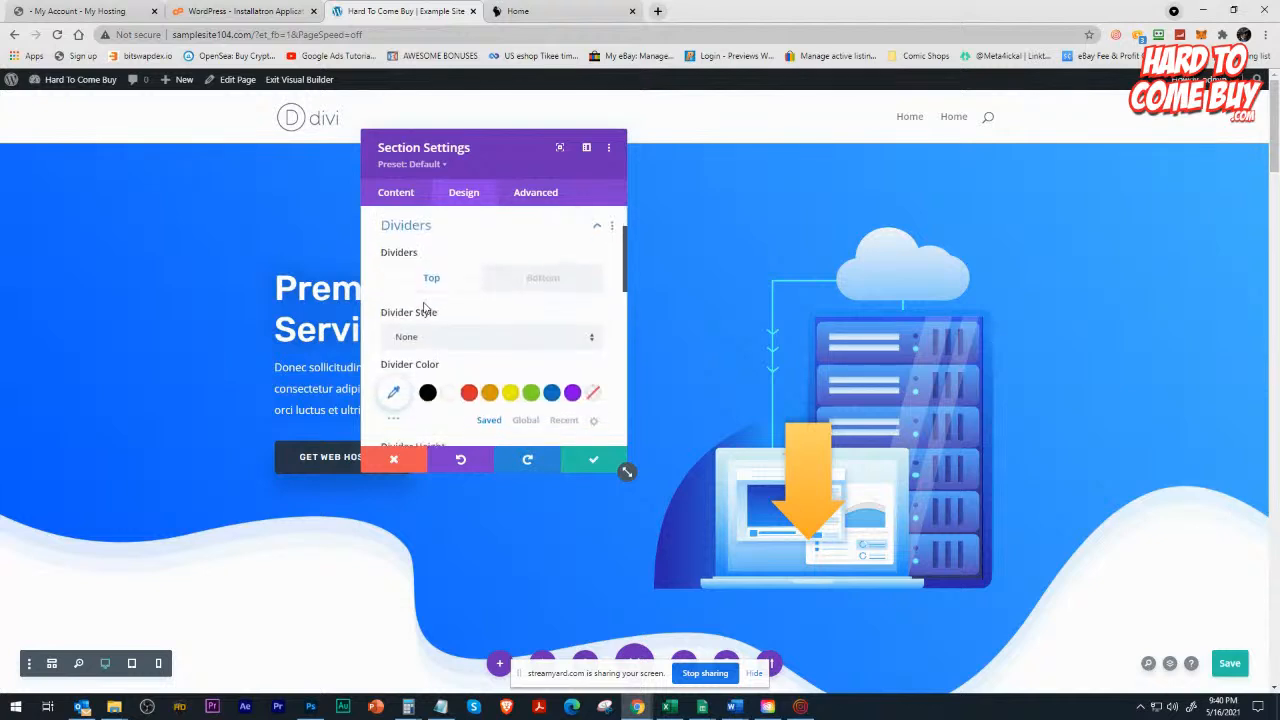
scroll(422, 312, down, 1)
scroll(422, 312, up, 1)
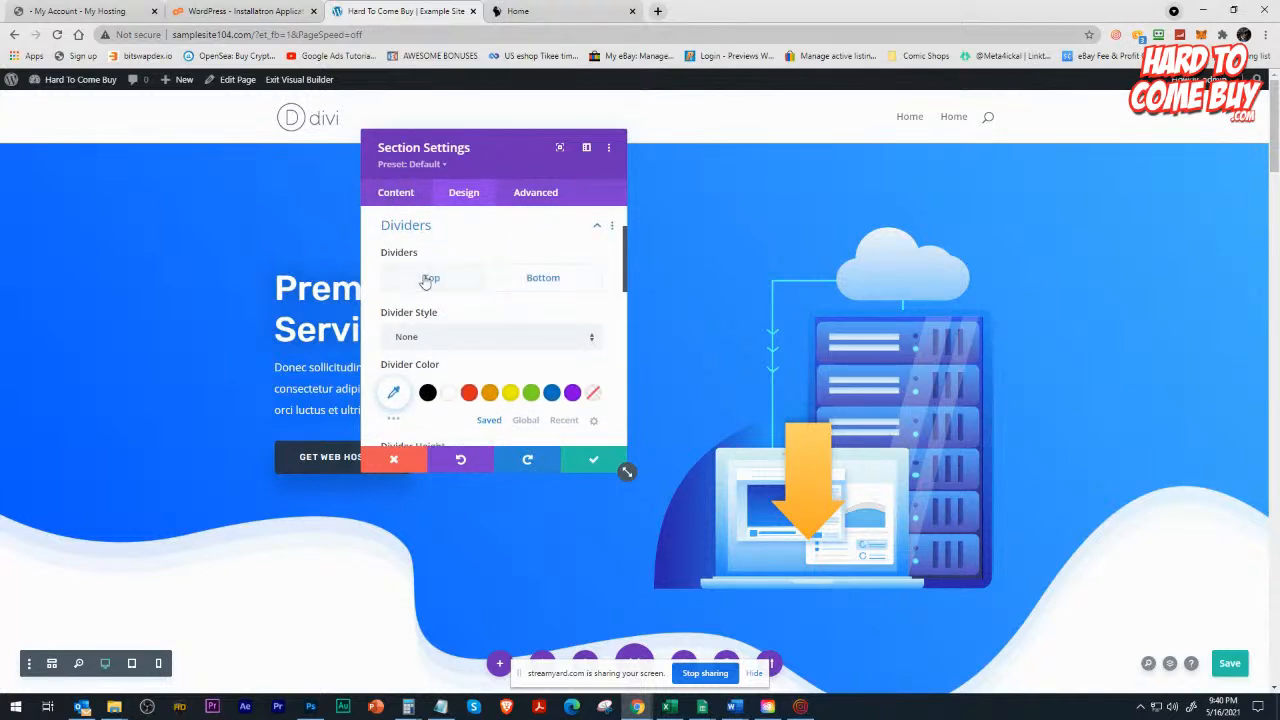
scroll(423, 335, down, 2)
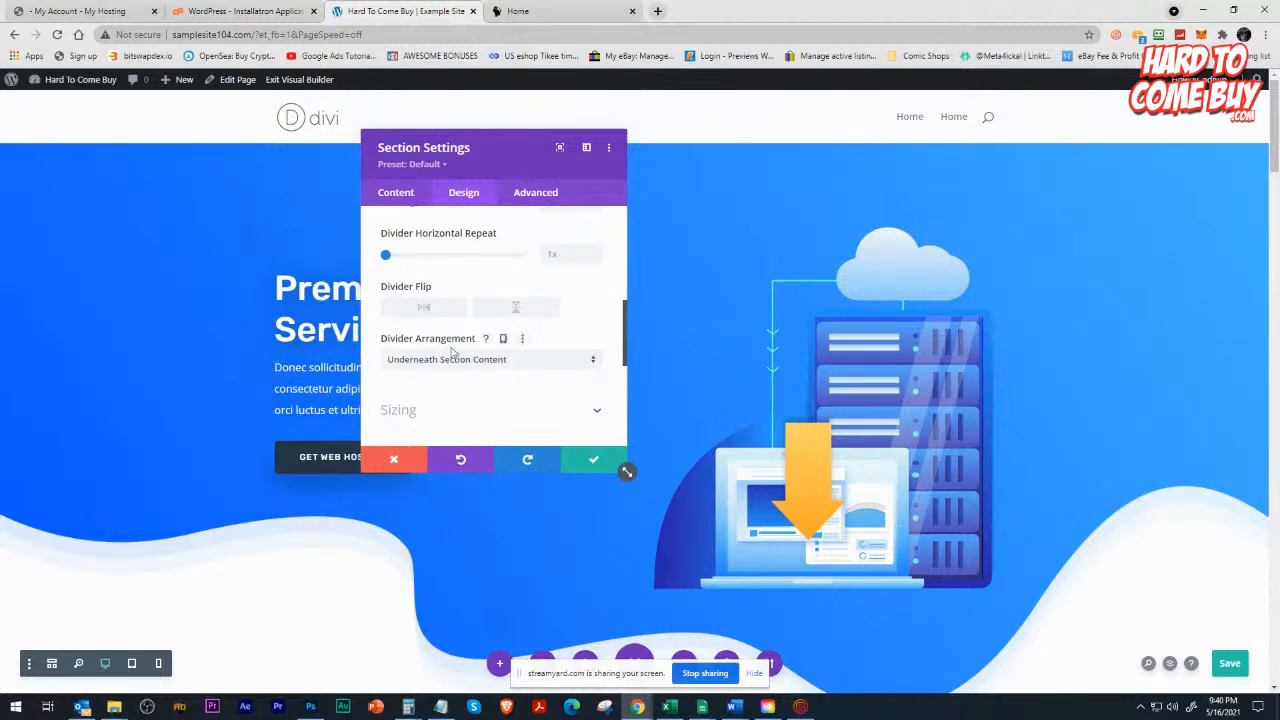
scroll(396, 358, down, 2)
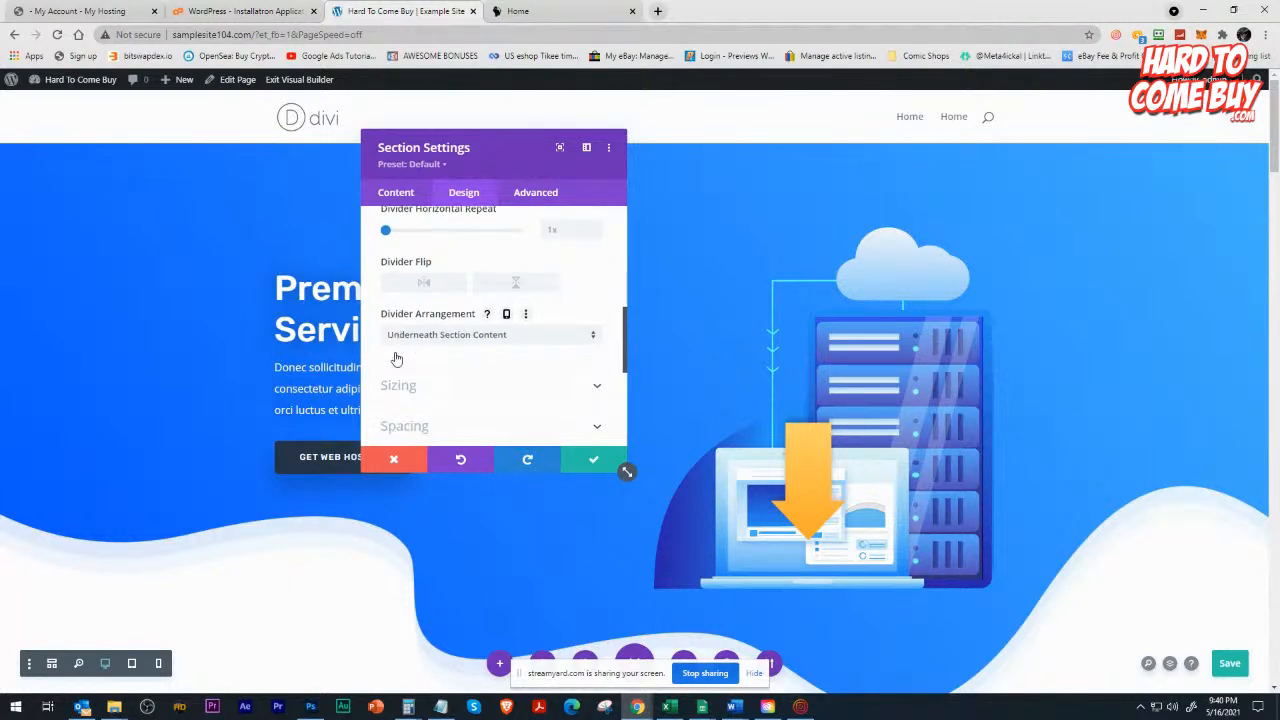
scroll(396, 358, up, 1)
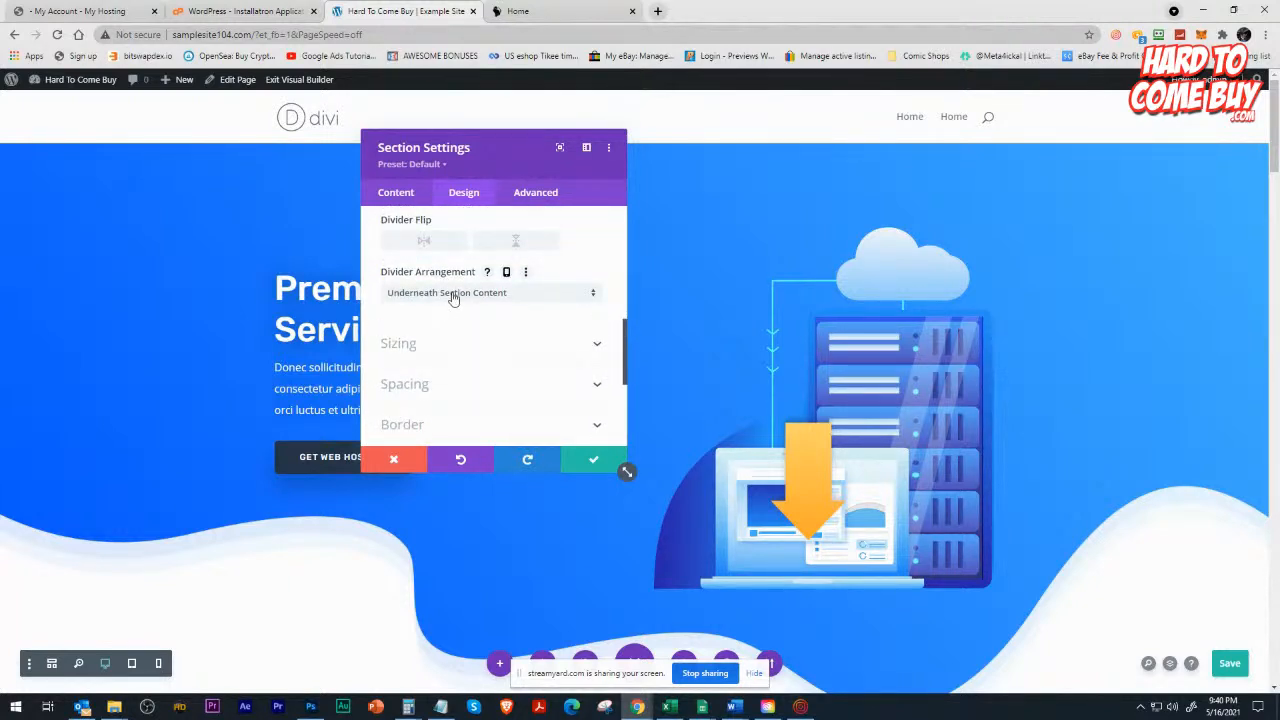
click(453, 293)
click(541, 227)
Check the bottom divider of the header section, including its available divider styles.
click(395, 193)
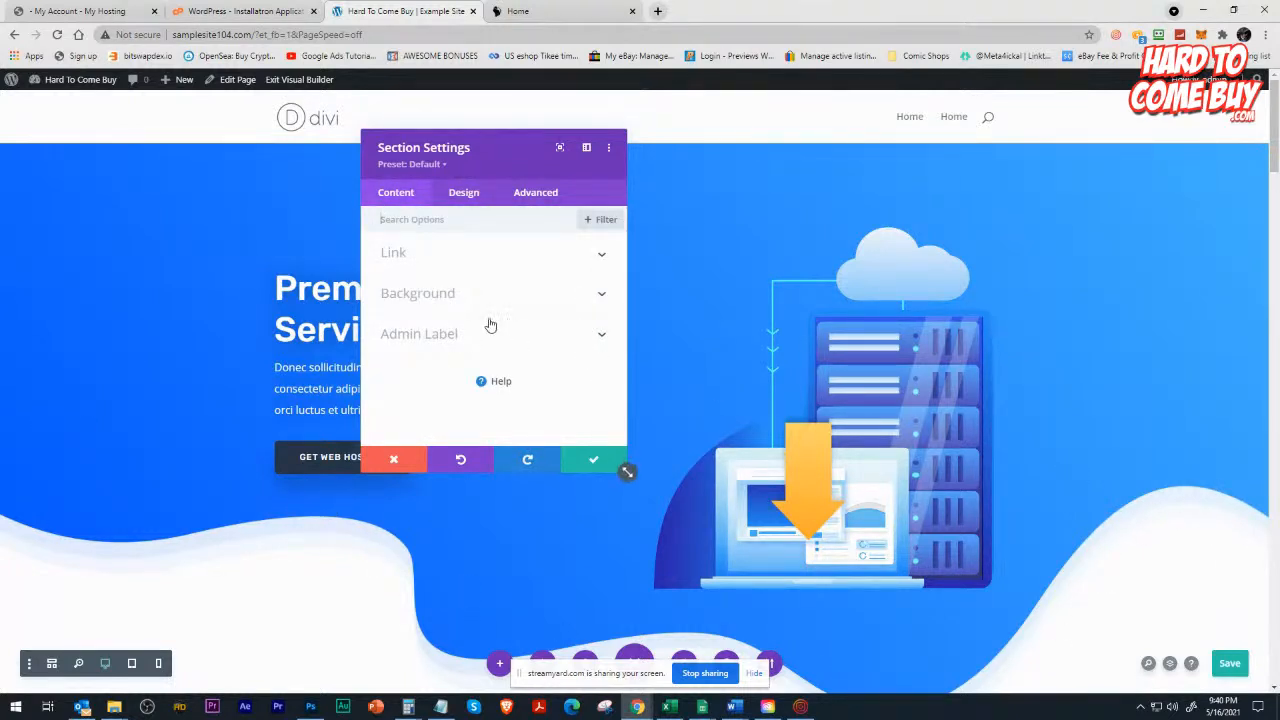
click(465, 195)
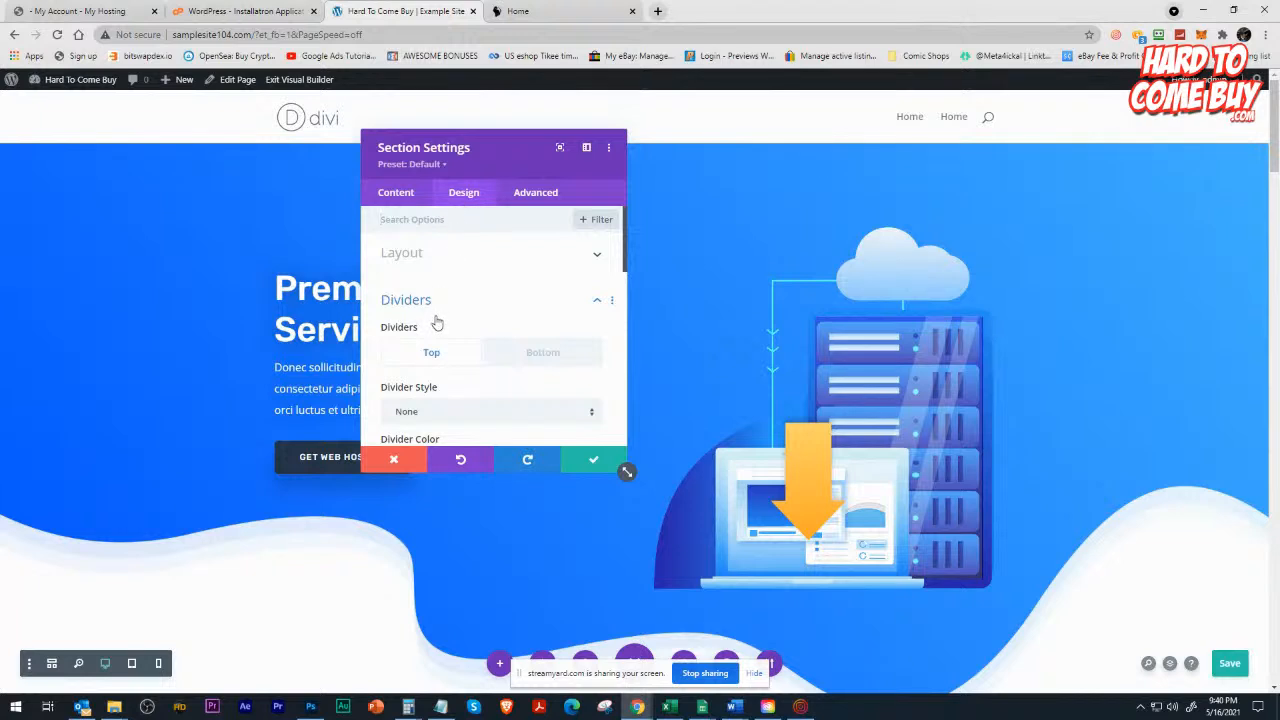
scroll(437, 322, down, 2)
scroll(468, 289, up, 1)
click(549, 289)
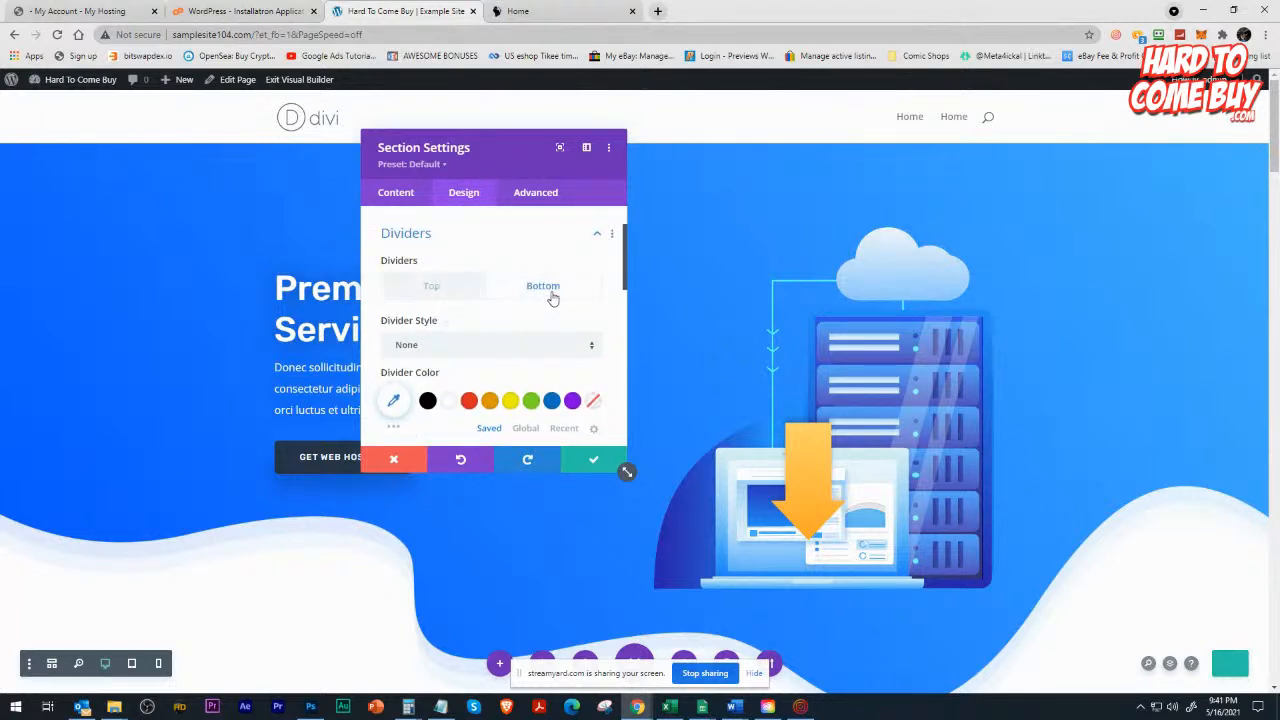
click(505, 348)
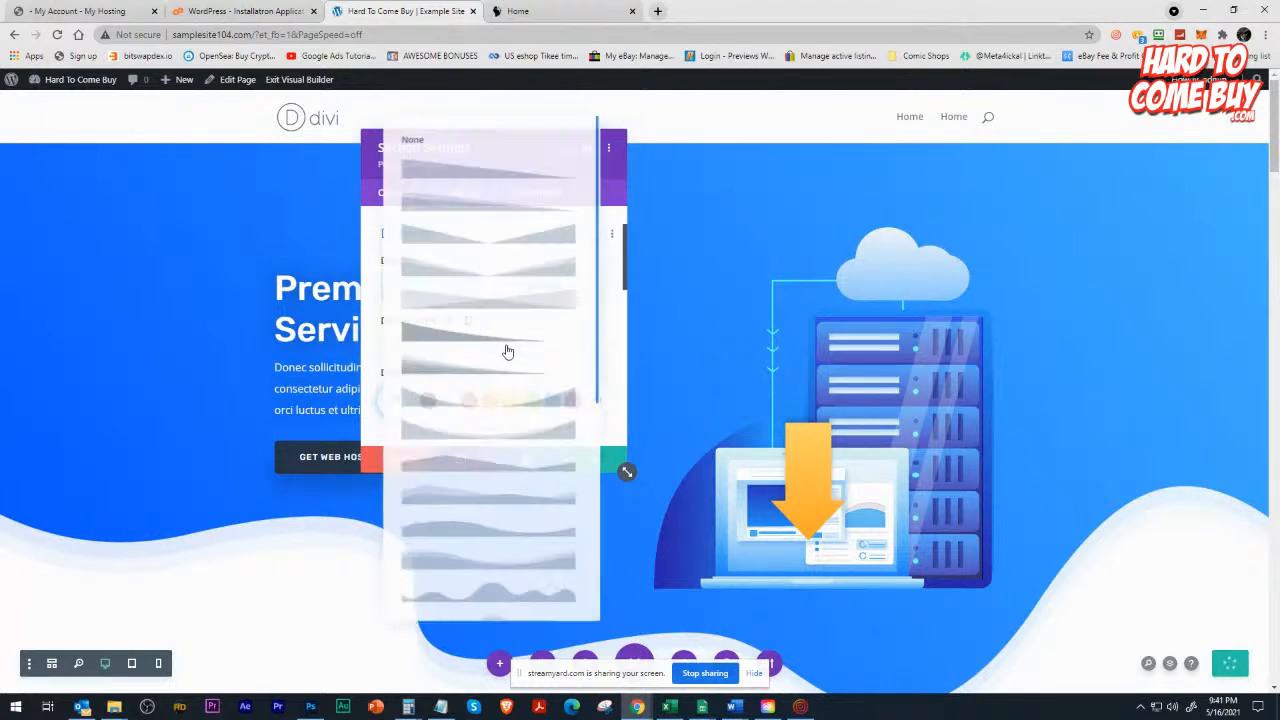
click(364, 180)
scroll(489, 339, down, 3)
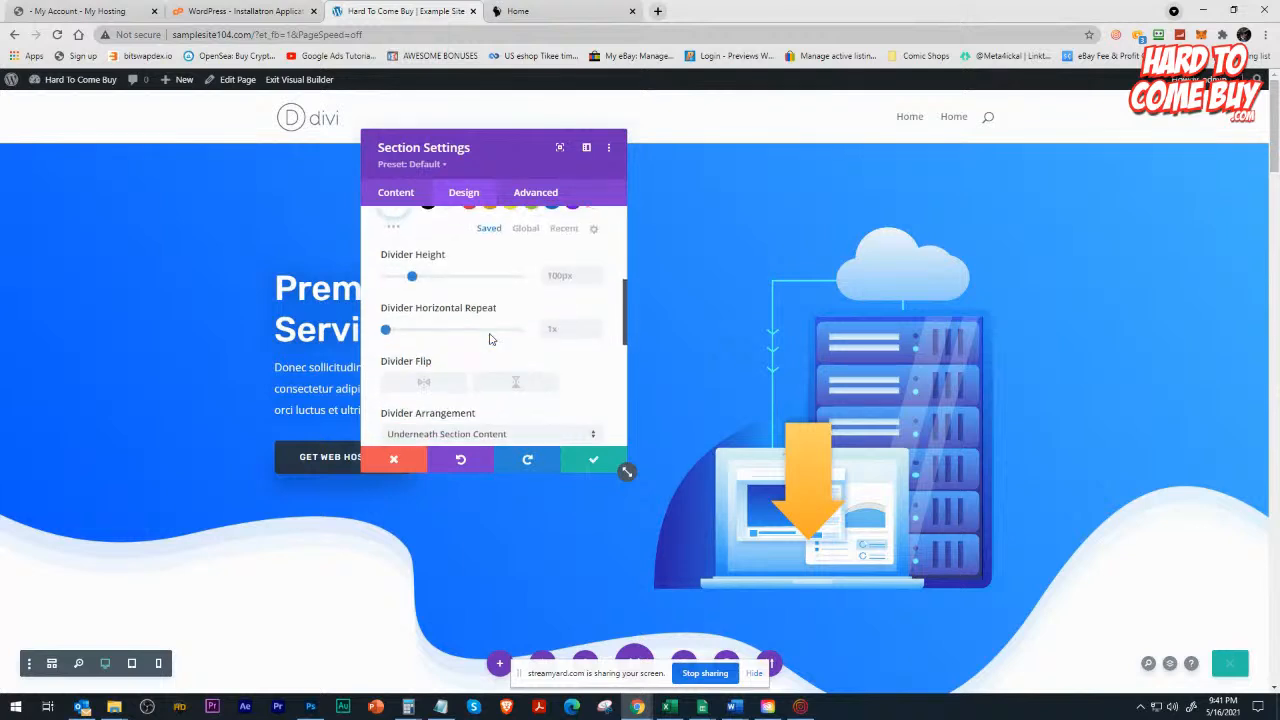
scroll(400, 256, up, 1)
scroll(400, 250, up, 1)
Inspect the header section's background color and gradient options, and discard the section settings.
click(396, 192)
click(416, 300)
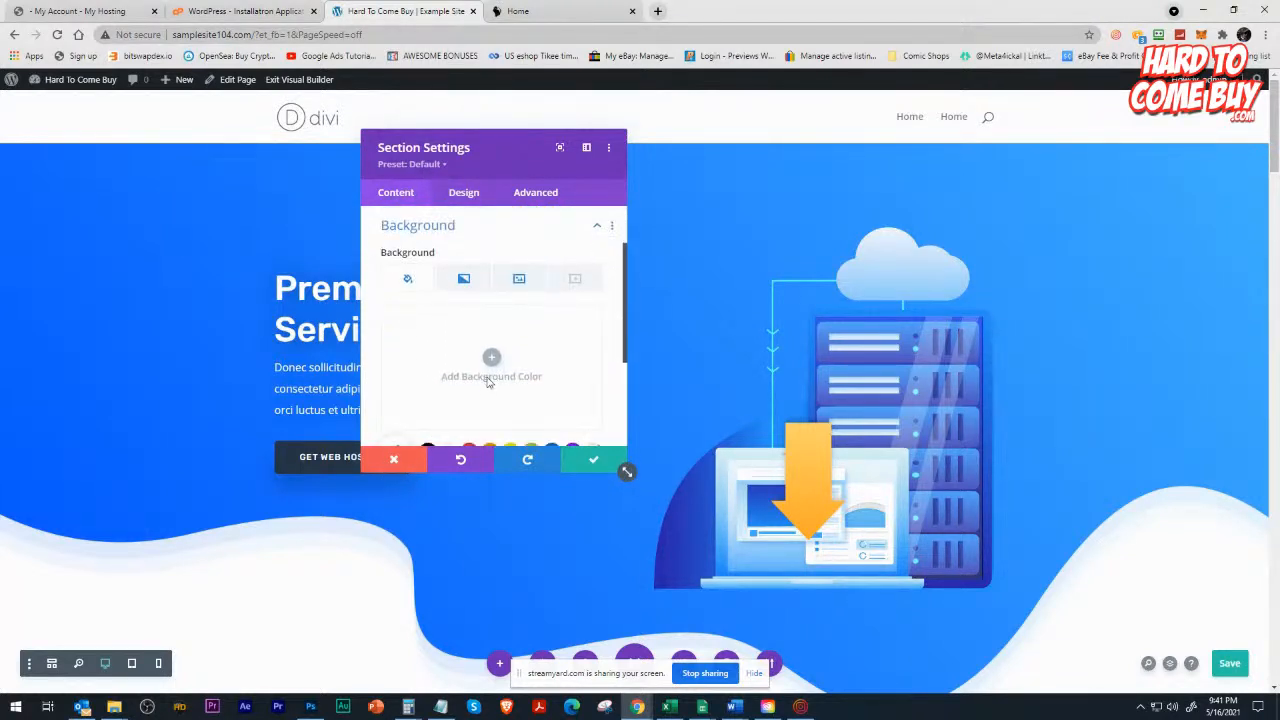
scroll(487, 404, down, 1)
scroll(487, 400, up, 1)
click(488, 388)
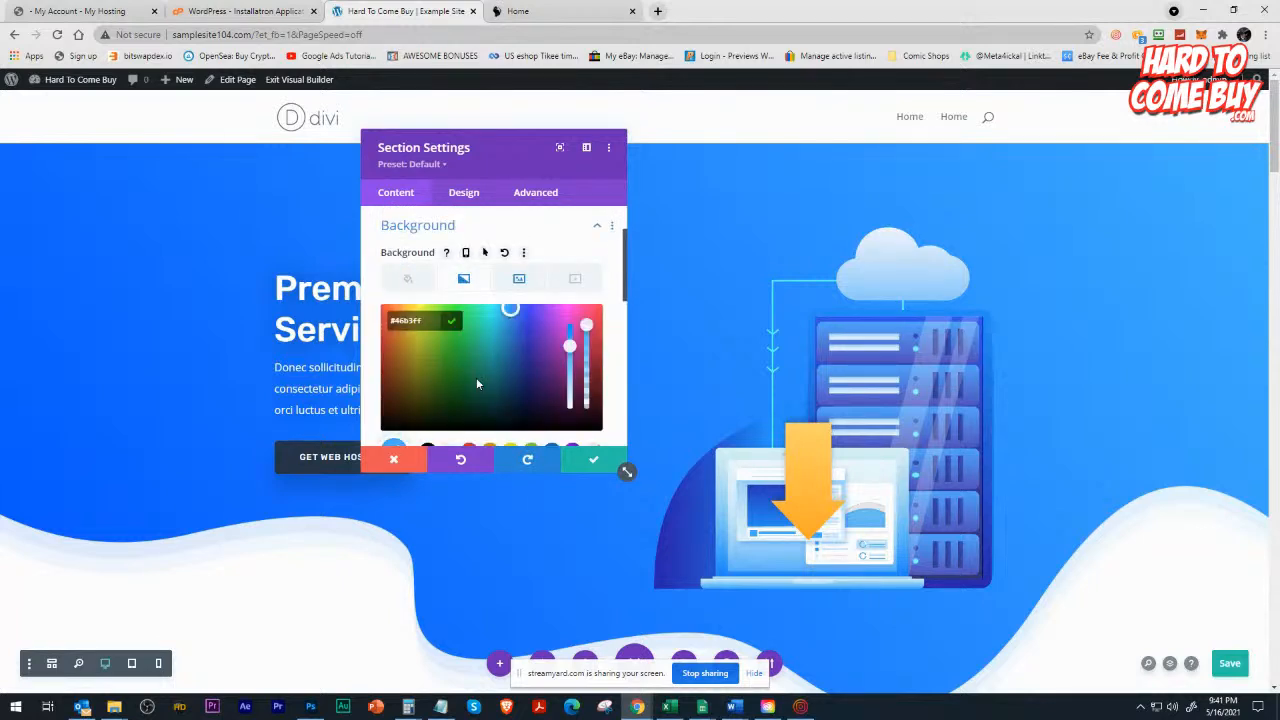
click(394, 459)
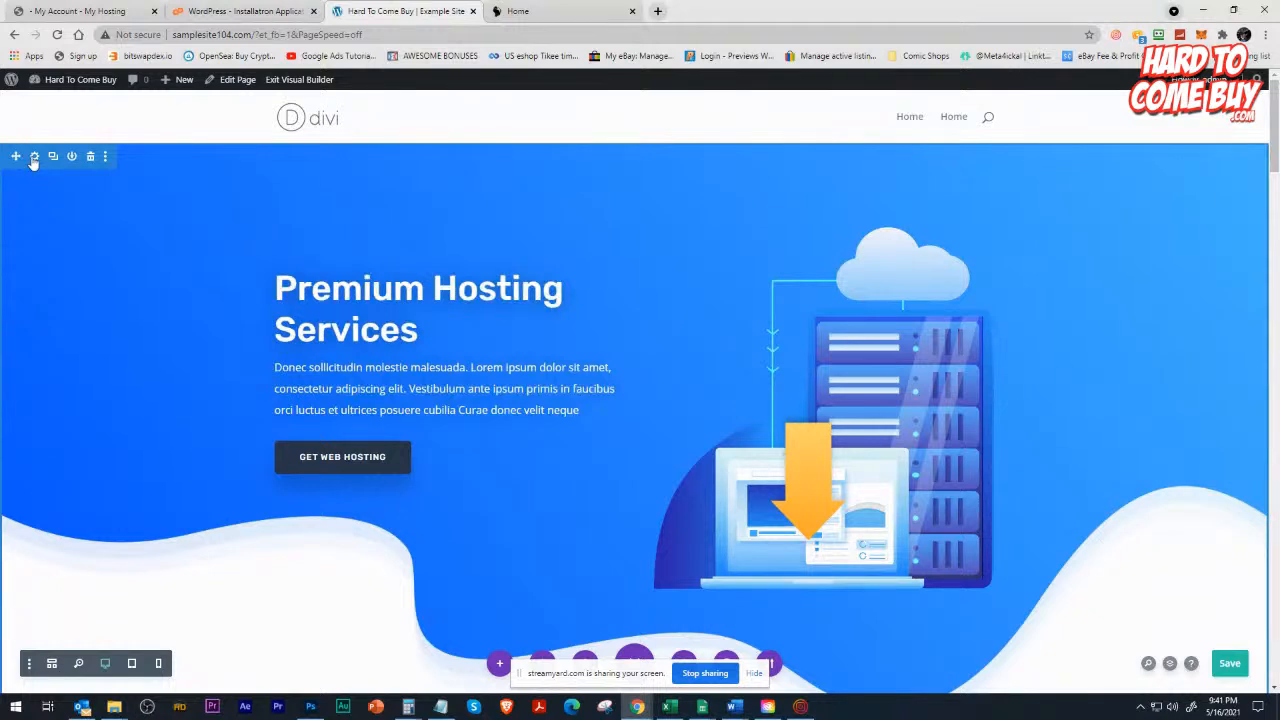
Reopen the header section's settings and look through its design option groups.
click(34, 156)
click(463, 192)
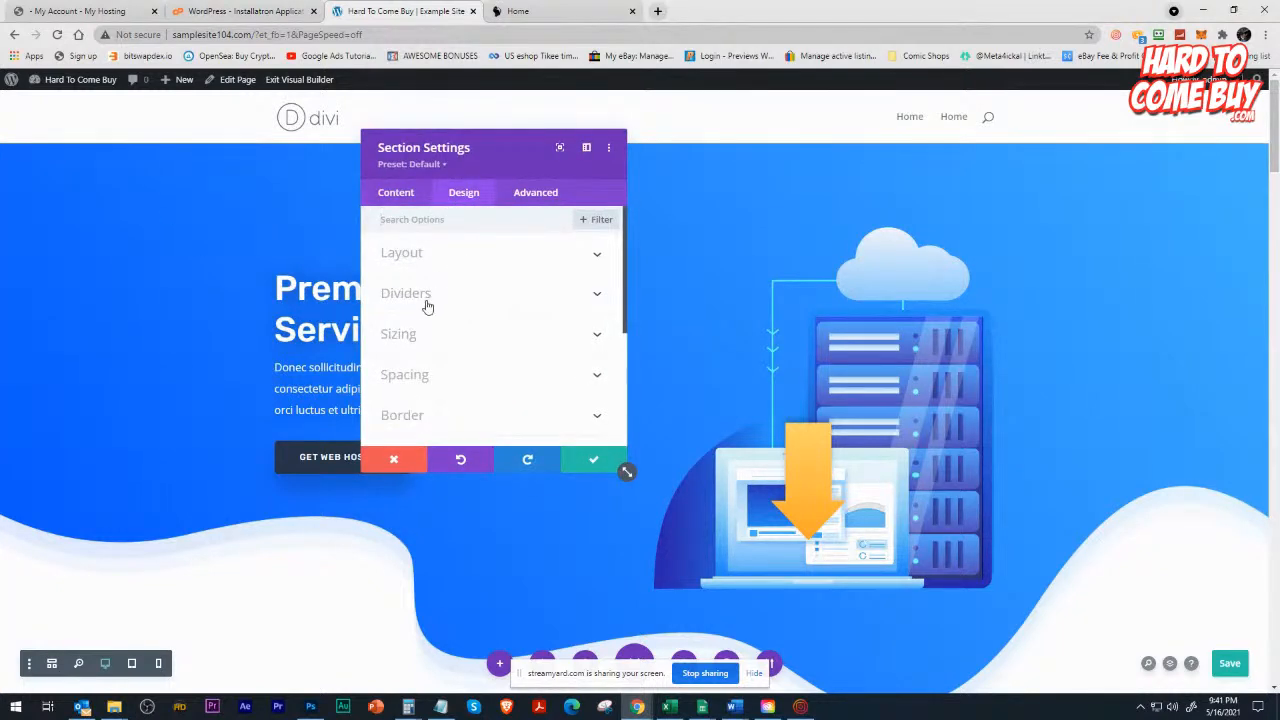
scroll(434, 340, down, 3)
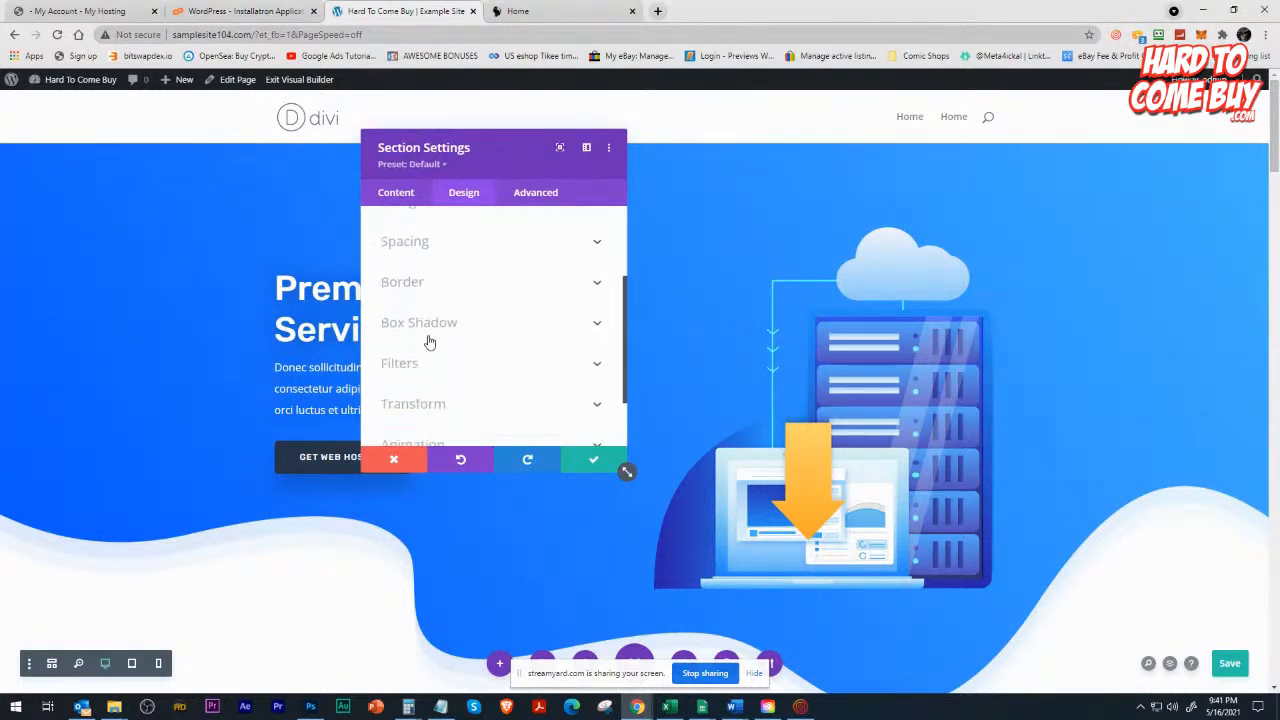
scroll(420, 280, up, 3)
Show the background image in the header section's background settings.
click(403, 202)
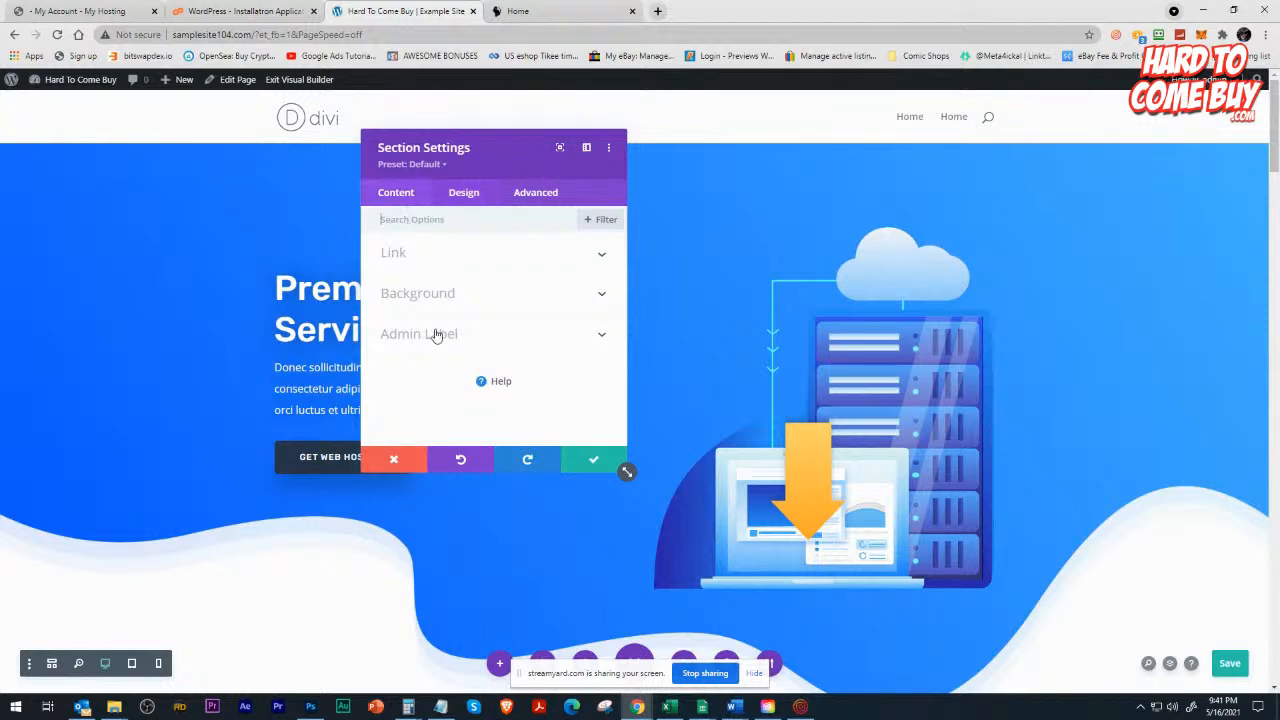
click(437, 289)
scroll(495, 335, down, 2)
scroll(510, 310, up, 2)
click(521, 280)
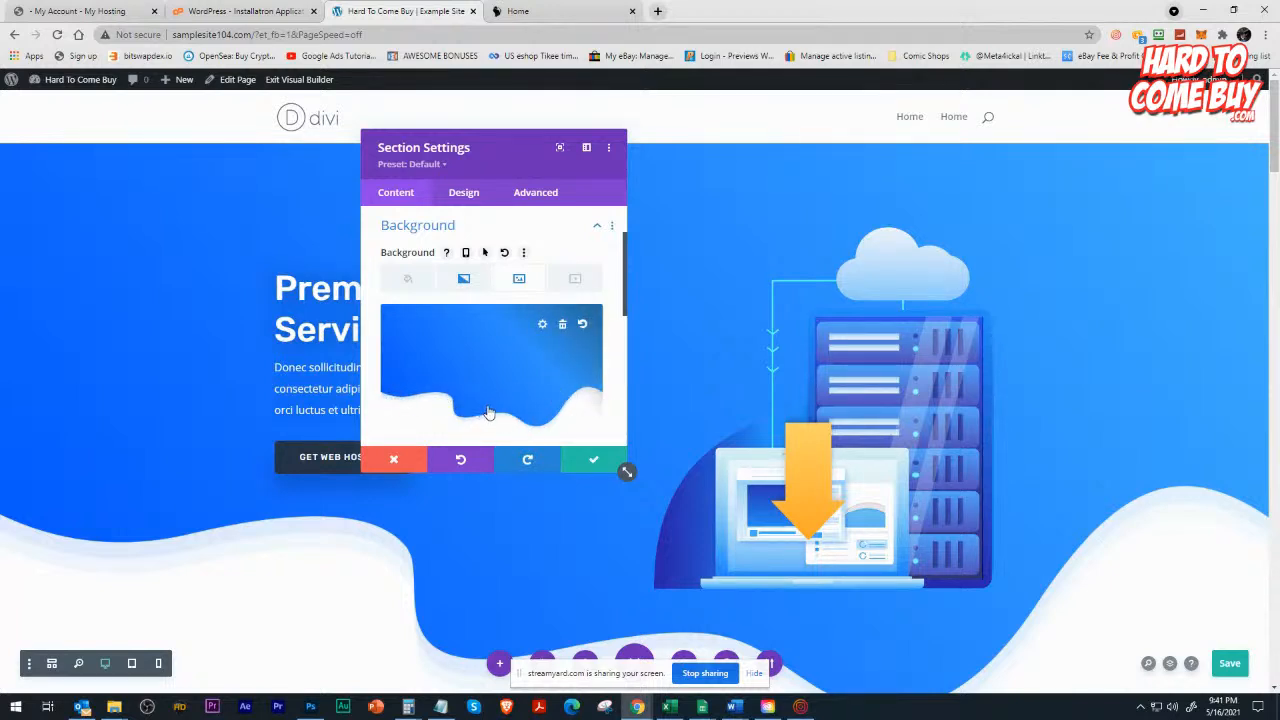
Discard the header section's settings and look over the page from the header to the feature list.
click(393, 459)
scroll(370, 420, down, 5)
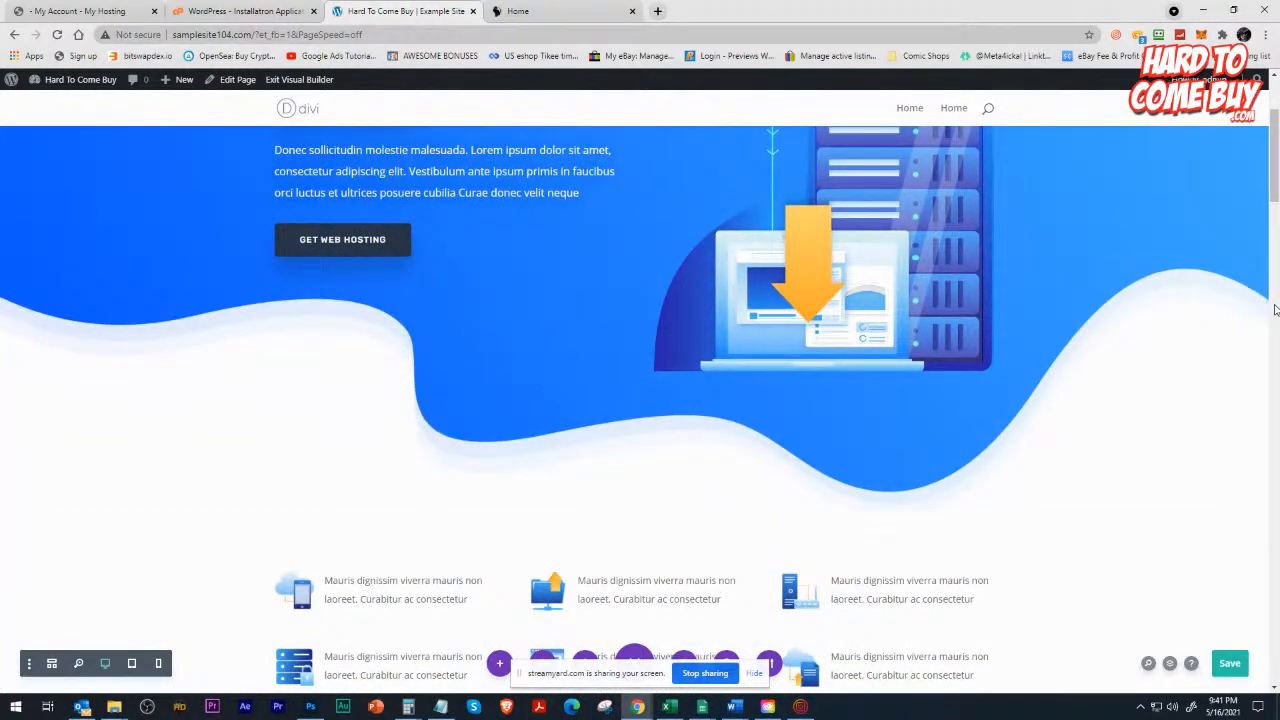
scroll(401, 320, down, 3)
scroll(401, 320, up, 5)
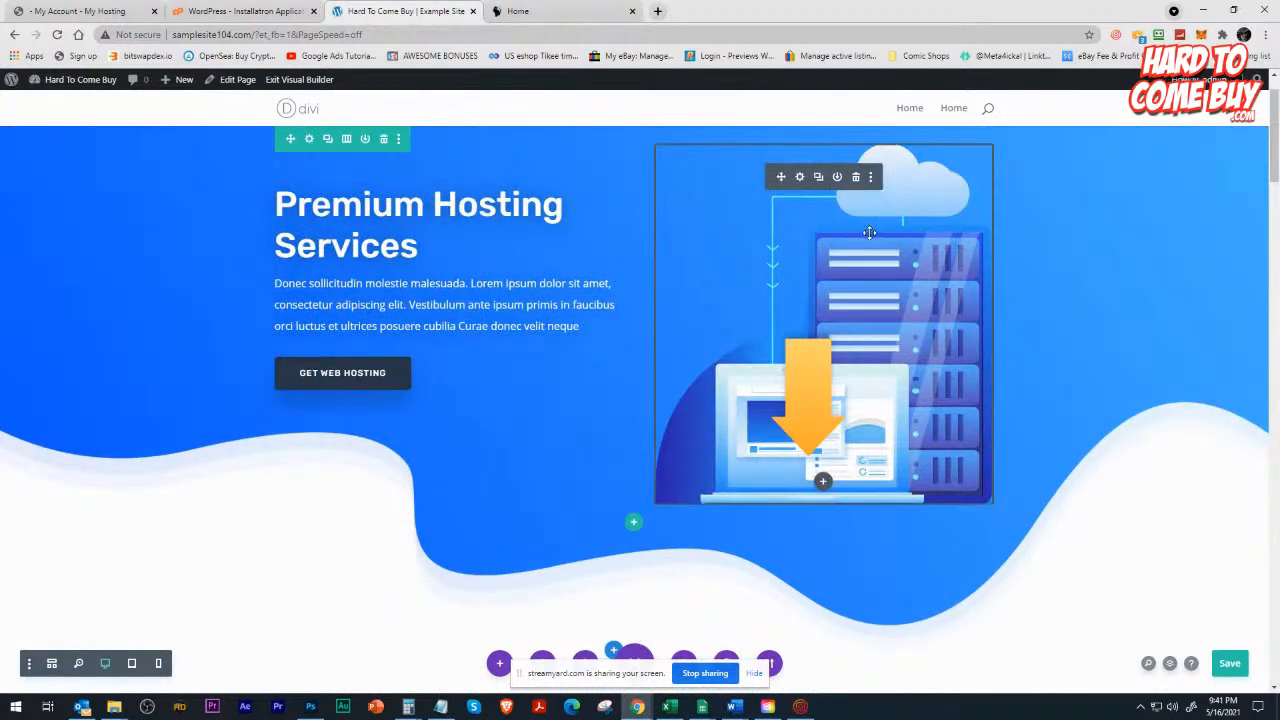
Show the background options of the first column in the header row.
click(309, 139)
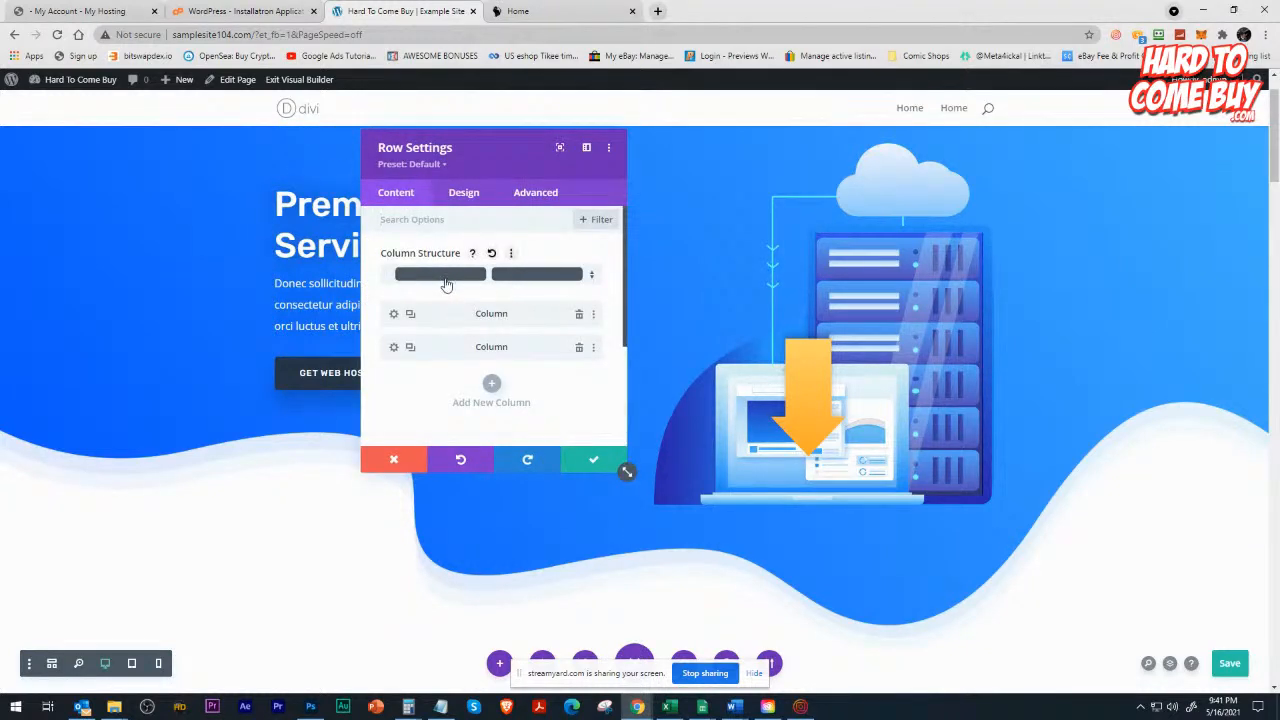
click(395, 317)
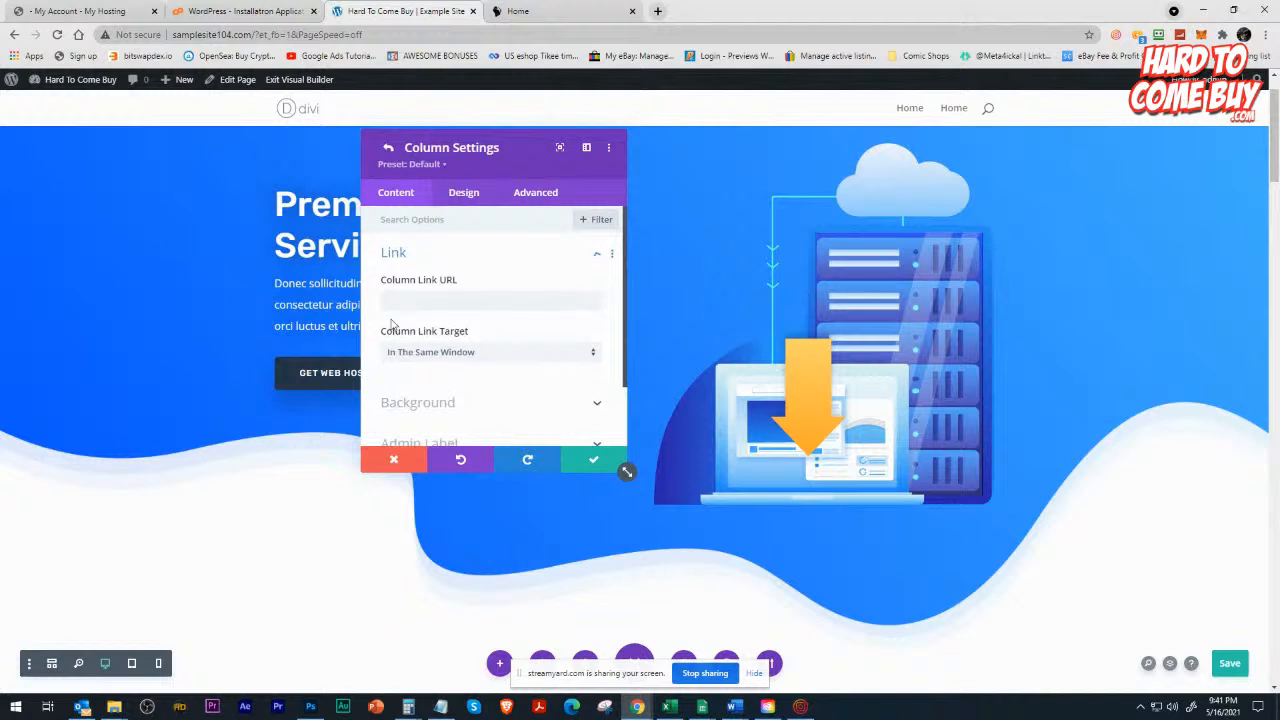
scroll(380, 375, down, 1)
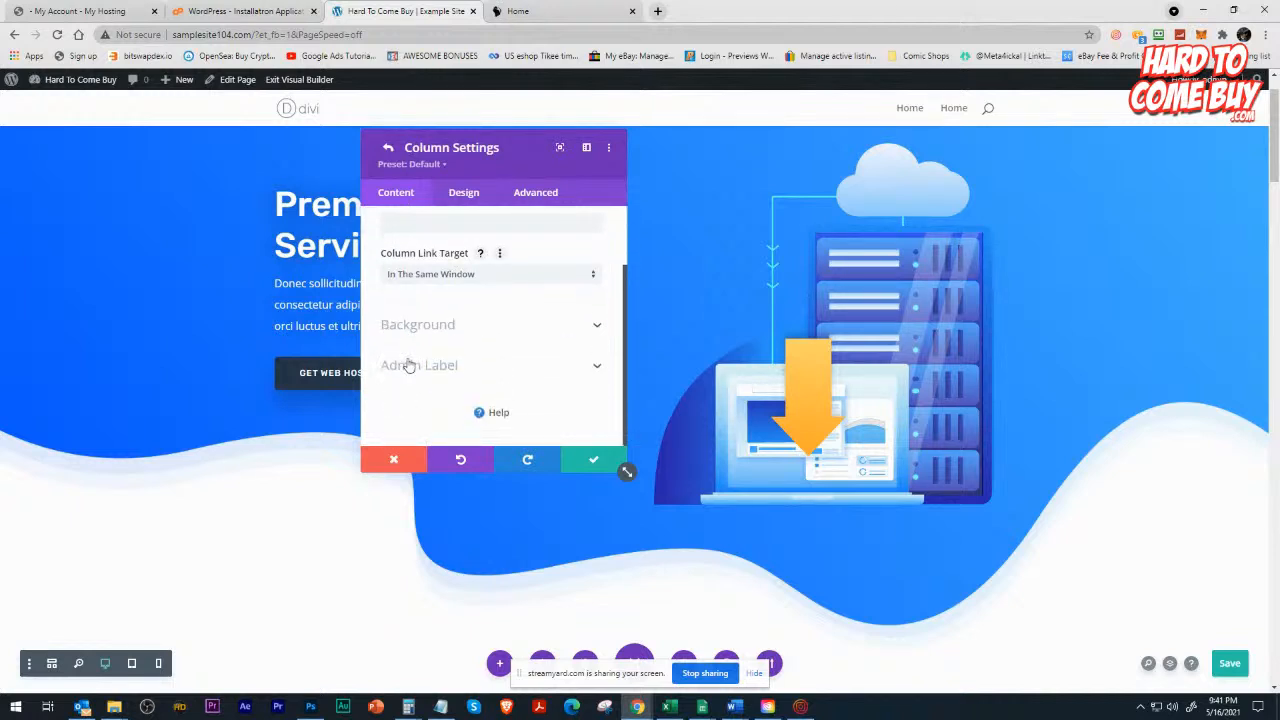
click(430, 325)
scroll(438, 355, down, 1)
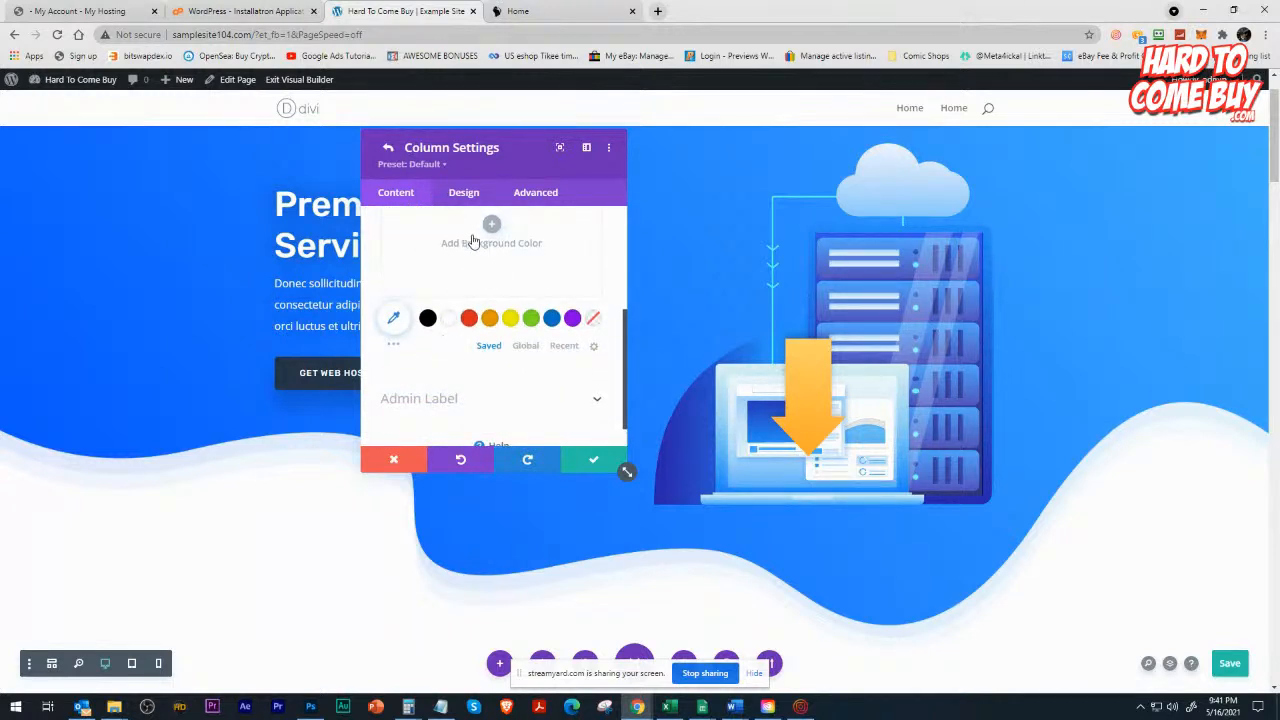
Try a black background on the header's text column, clear it, and discard the column changes.
click(427, 318)
drag(508, 140, 1044, 210)
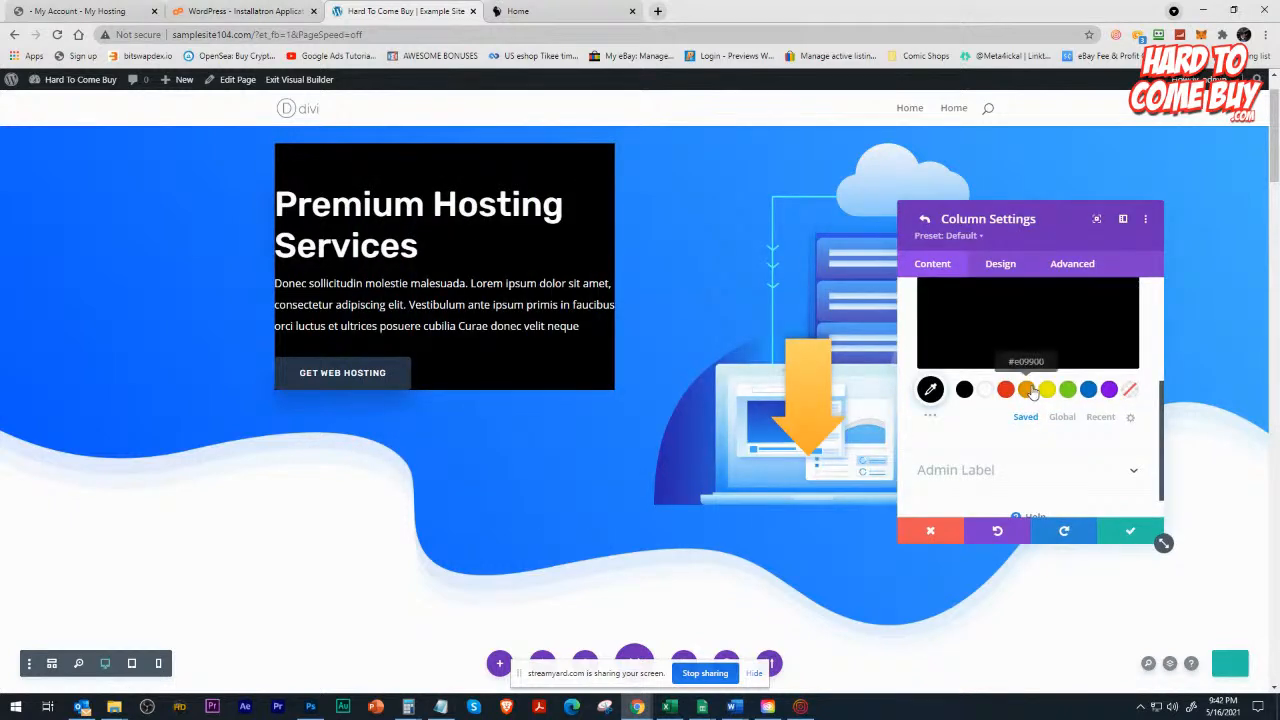
click(1129, 397)
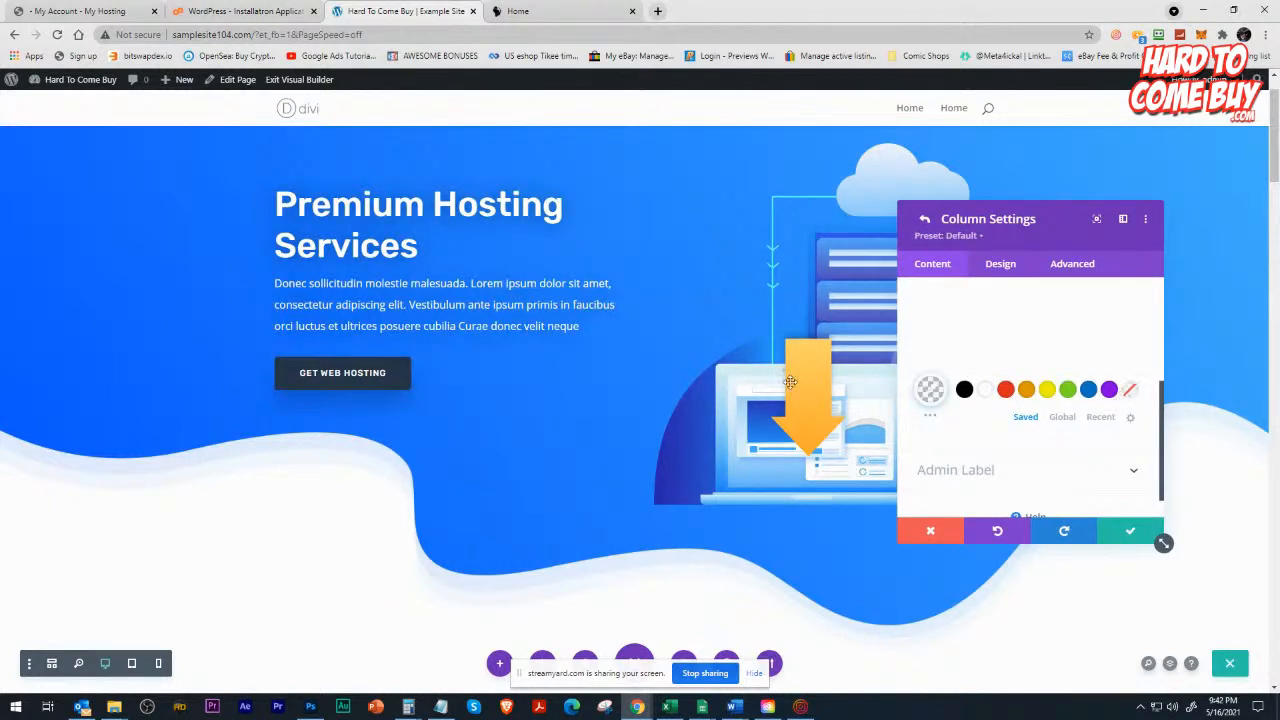
click(931, 530)
scroll(733, 402, down, 2)
scroll(600, 360, up, 2)
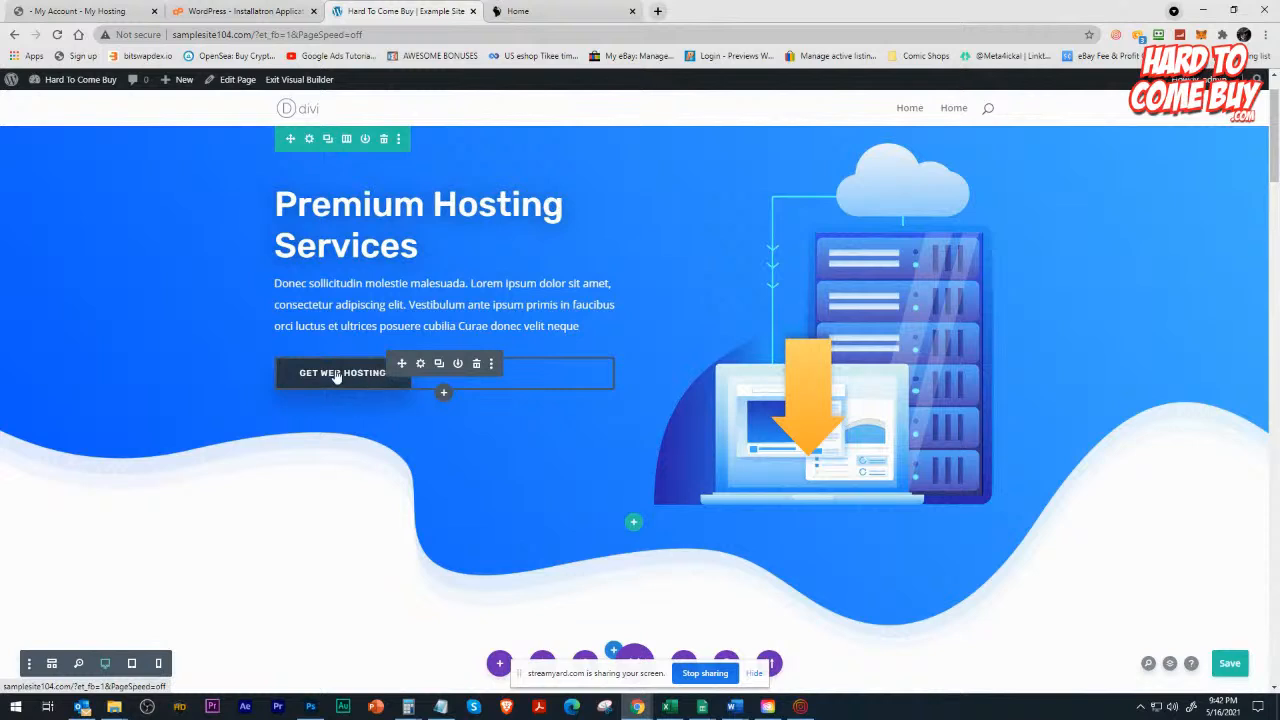
Show the link options in the Get Web Hosting button's settings.
click(420, 364)
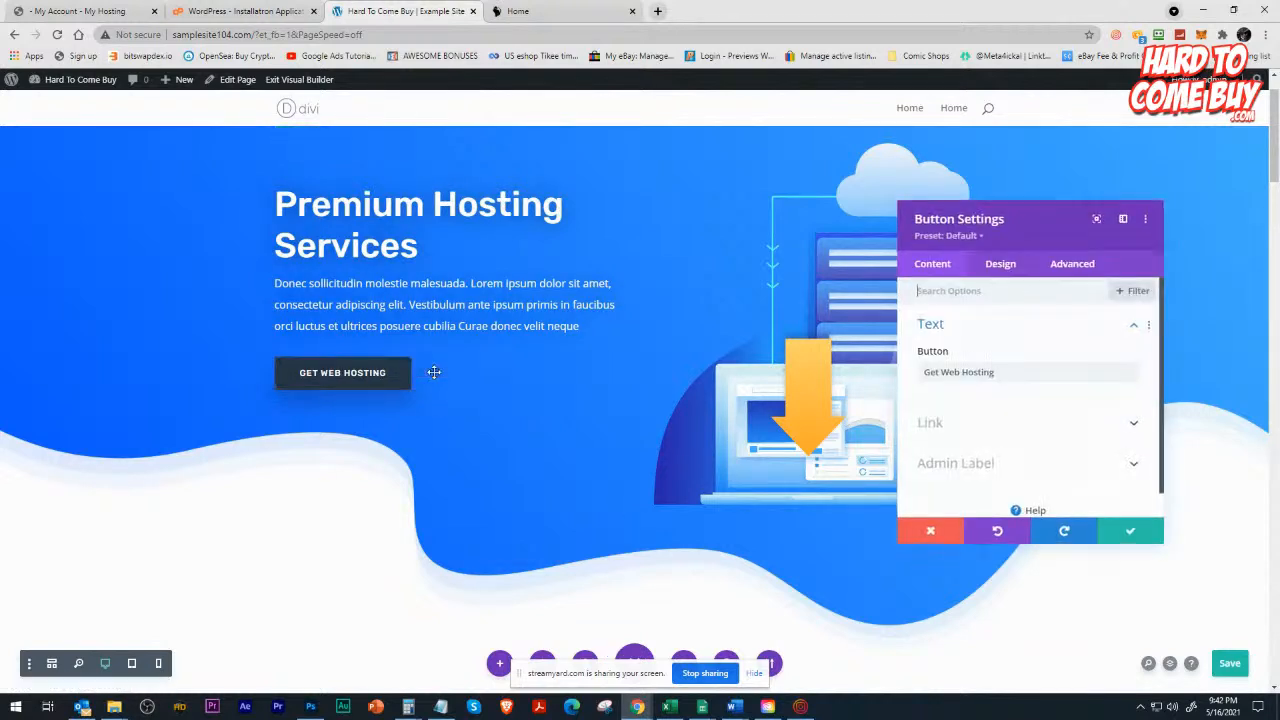
click(975, 420)
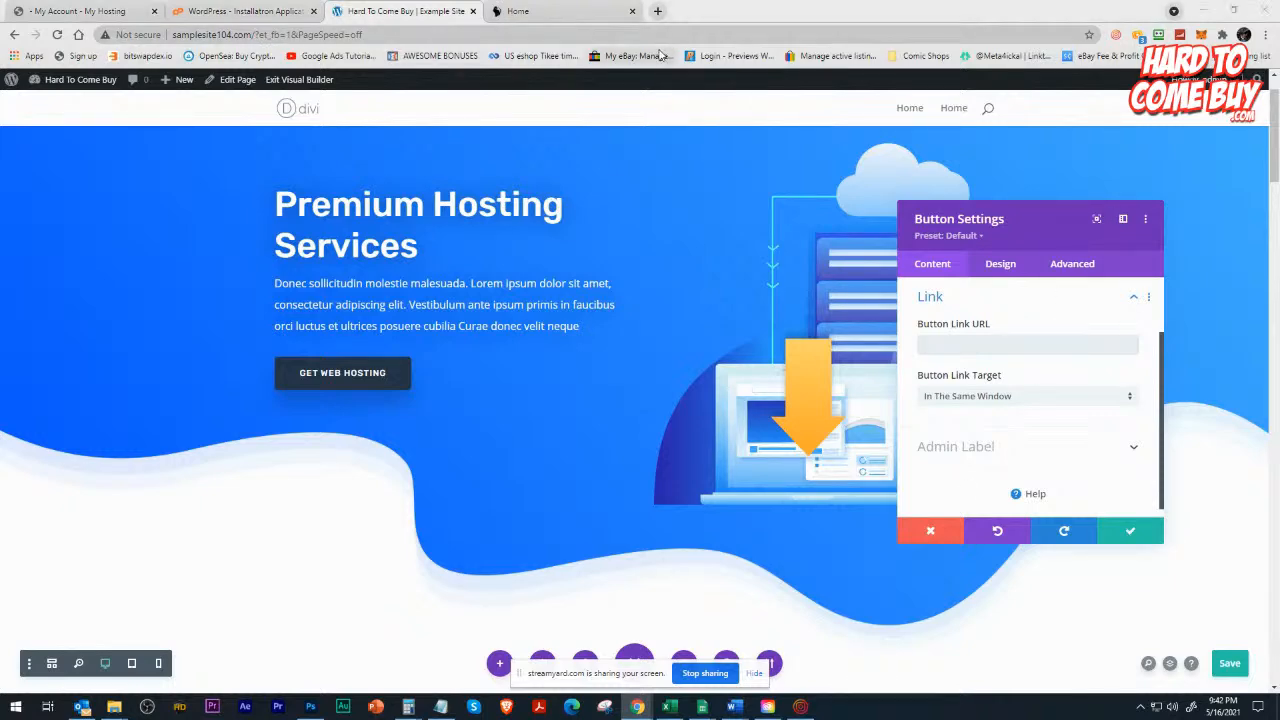
key(alt+Tab)
key(alt+Tab)
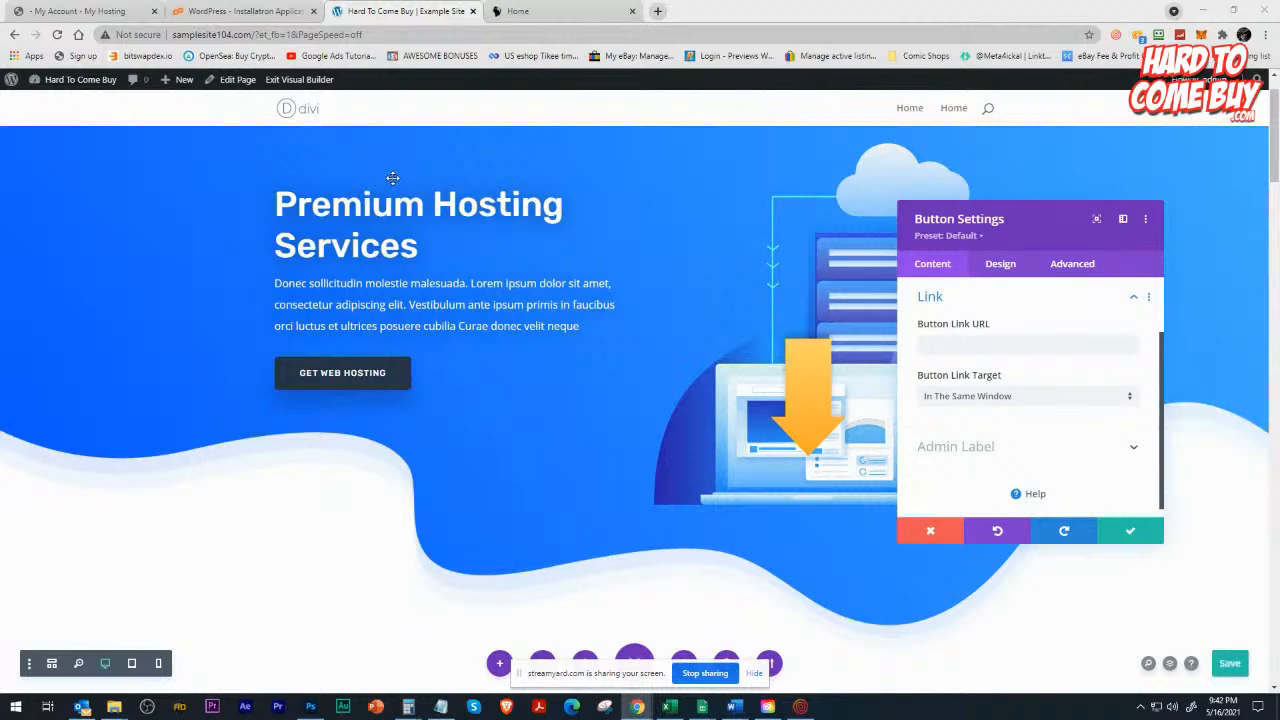
key(alt+Tab)
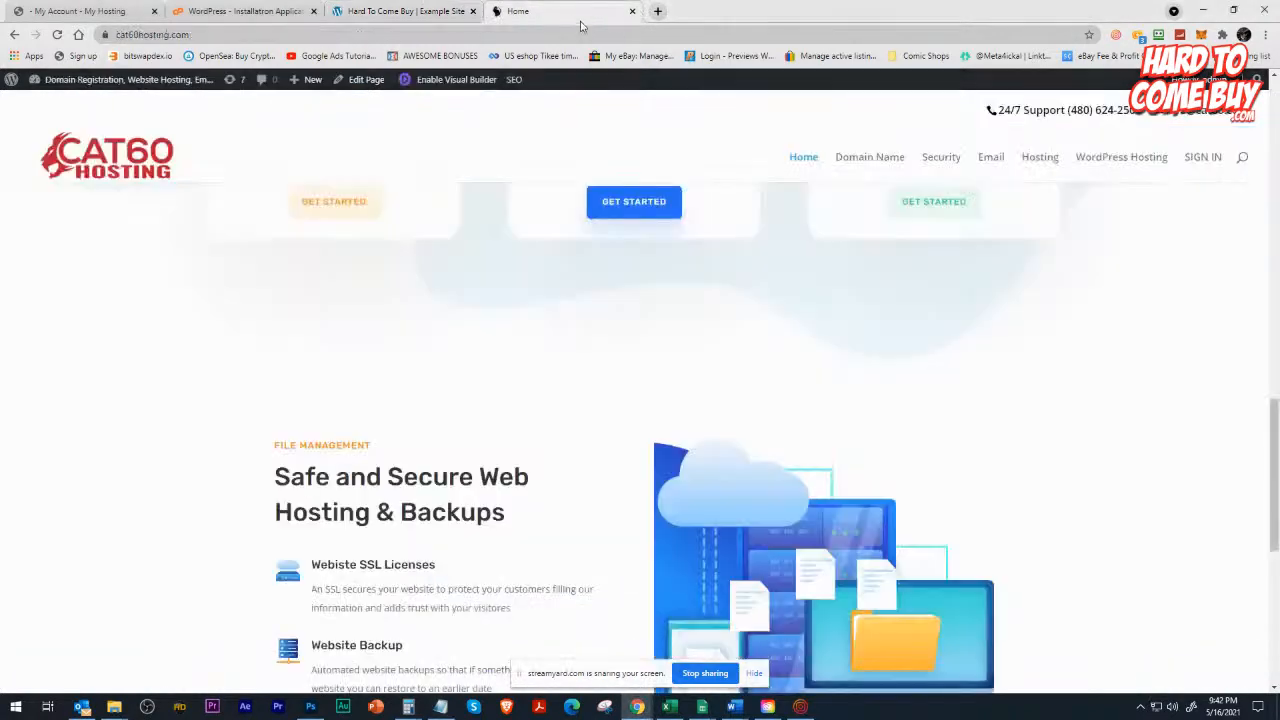
Follow the Find Your Perfect Domain Name button on the Cat60 Hosting site, and return to the builder to discard the button settings.
click(580, 20)
scroll(394, 357, up, 10)
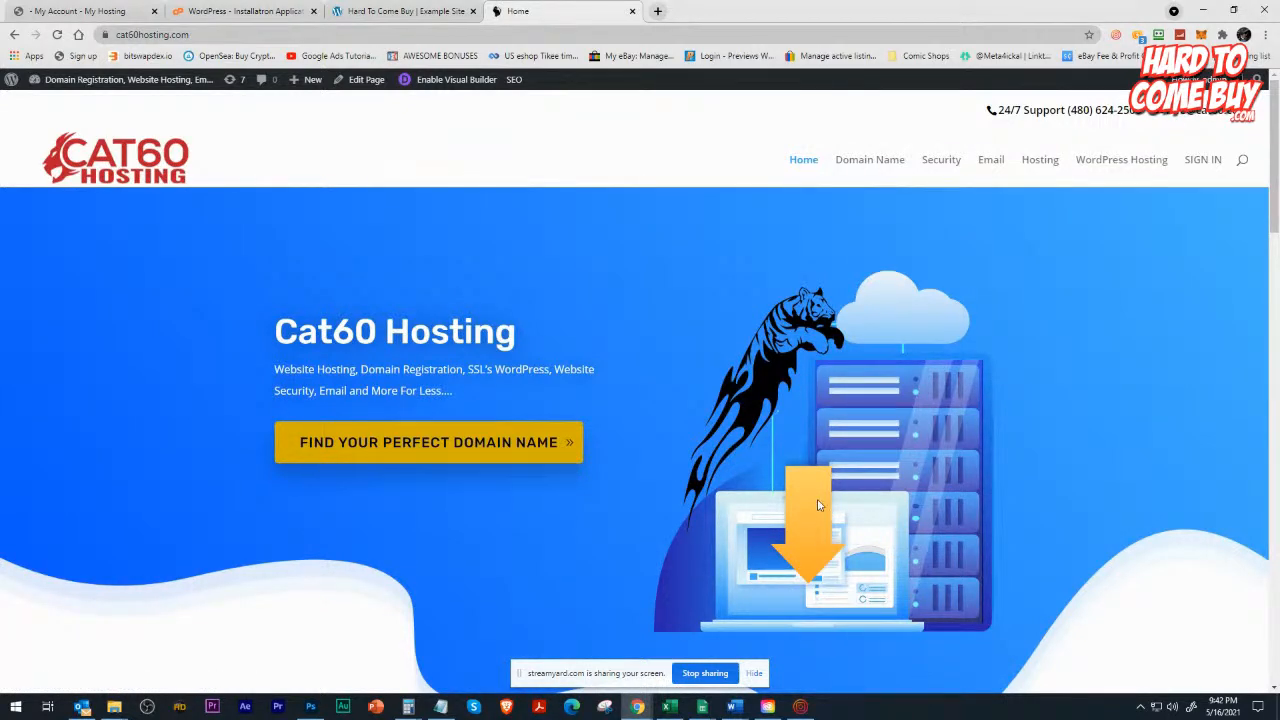
click(474, 451)
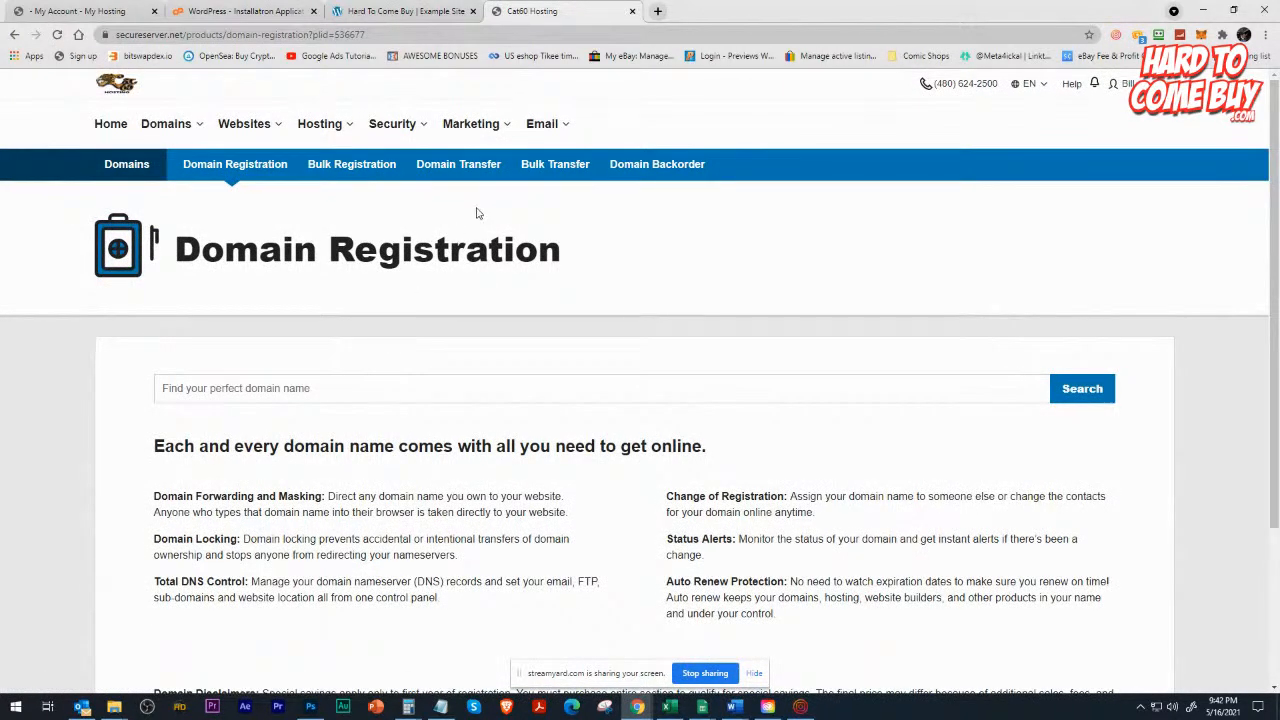
key(alt+Tab)
key(alt+Tab)
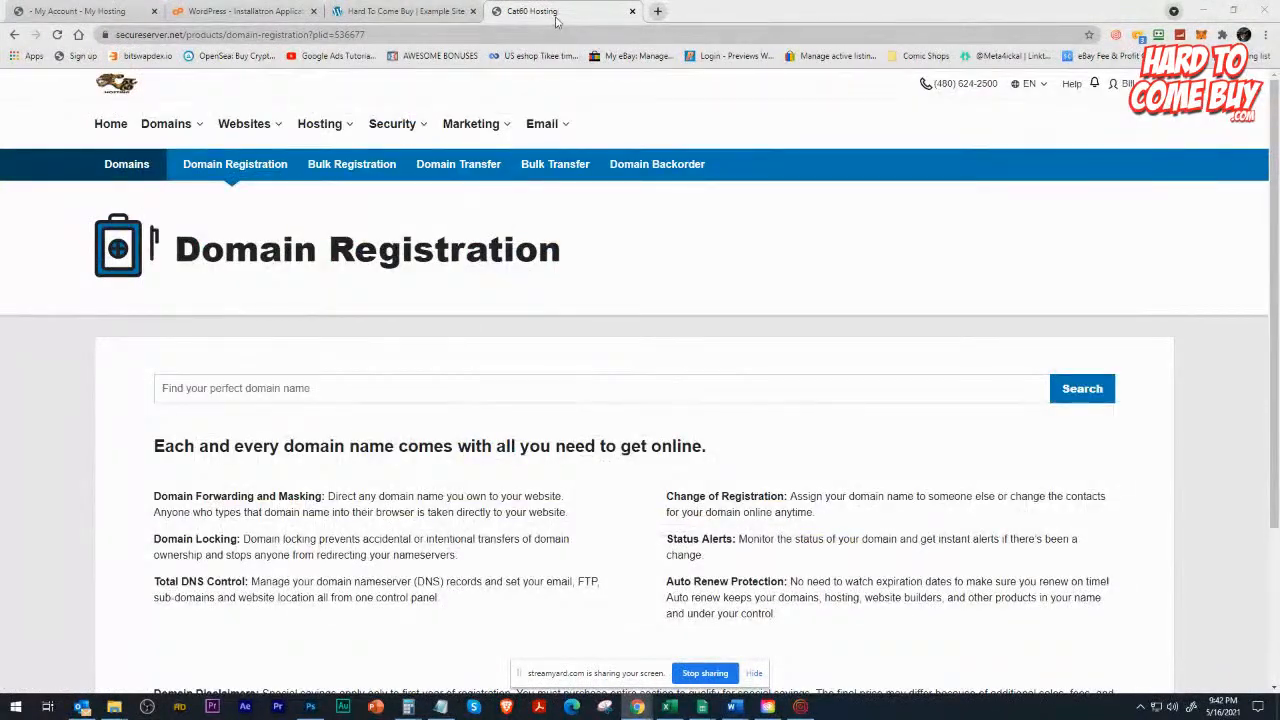
click(400, 11)
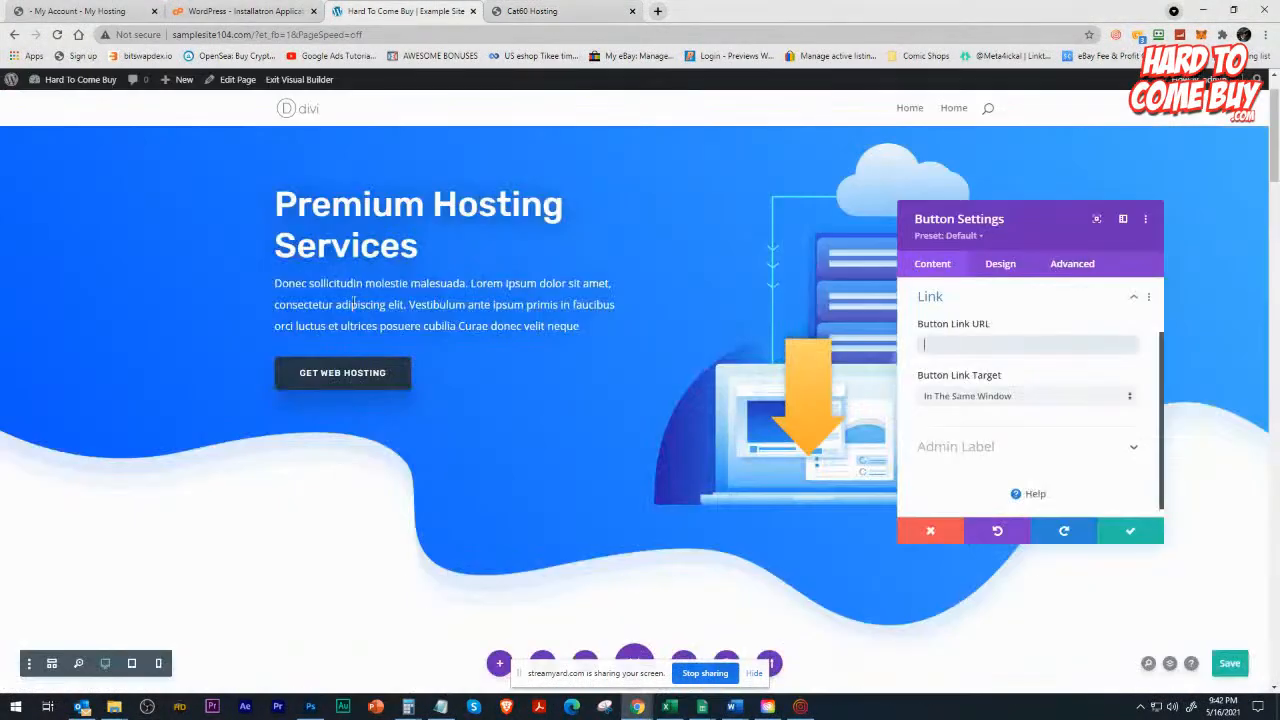
click(933, 530)
Look through the homepage layout from the header down to the 30 Days of Free Hosting section and back.
scroll(410, 422, down, 2)
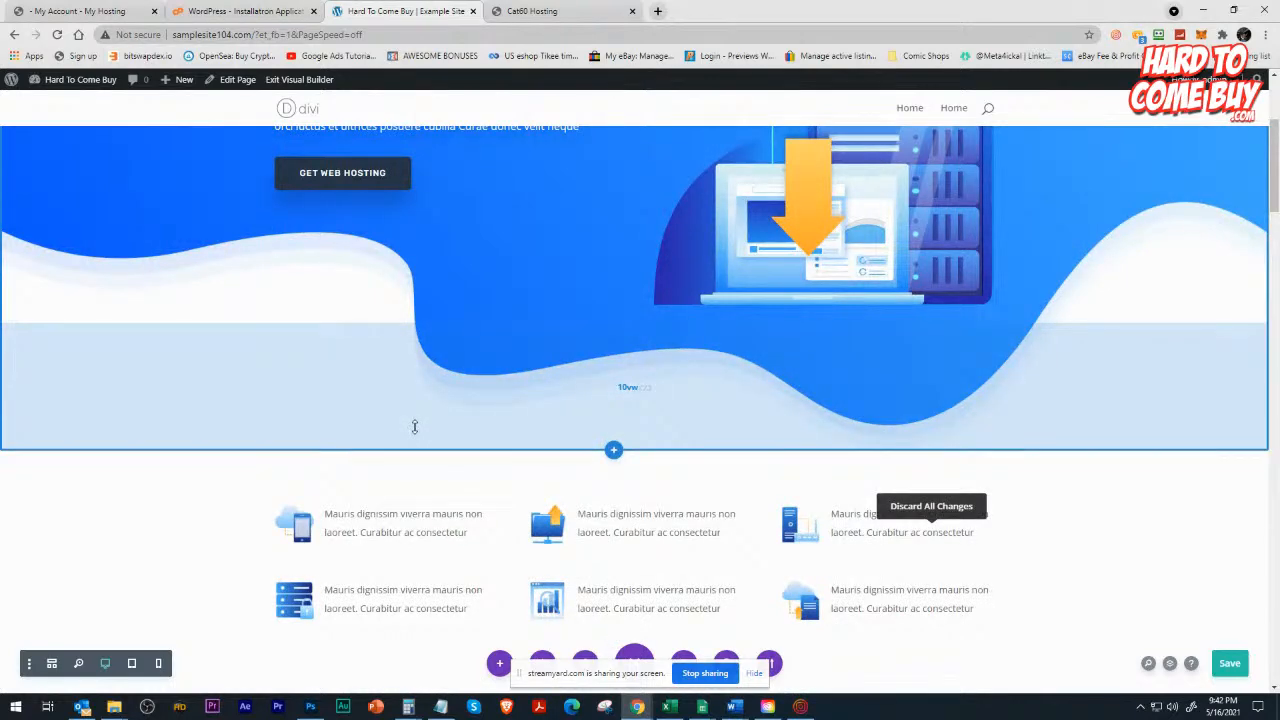
scroll(414, 427, down, 5)
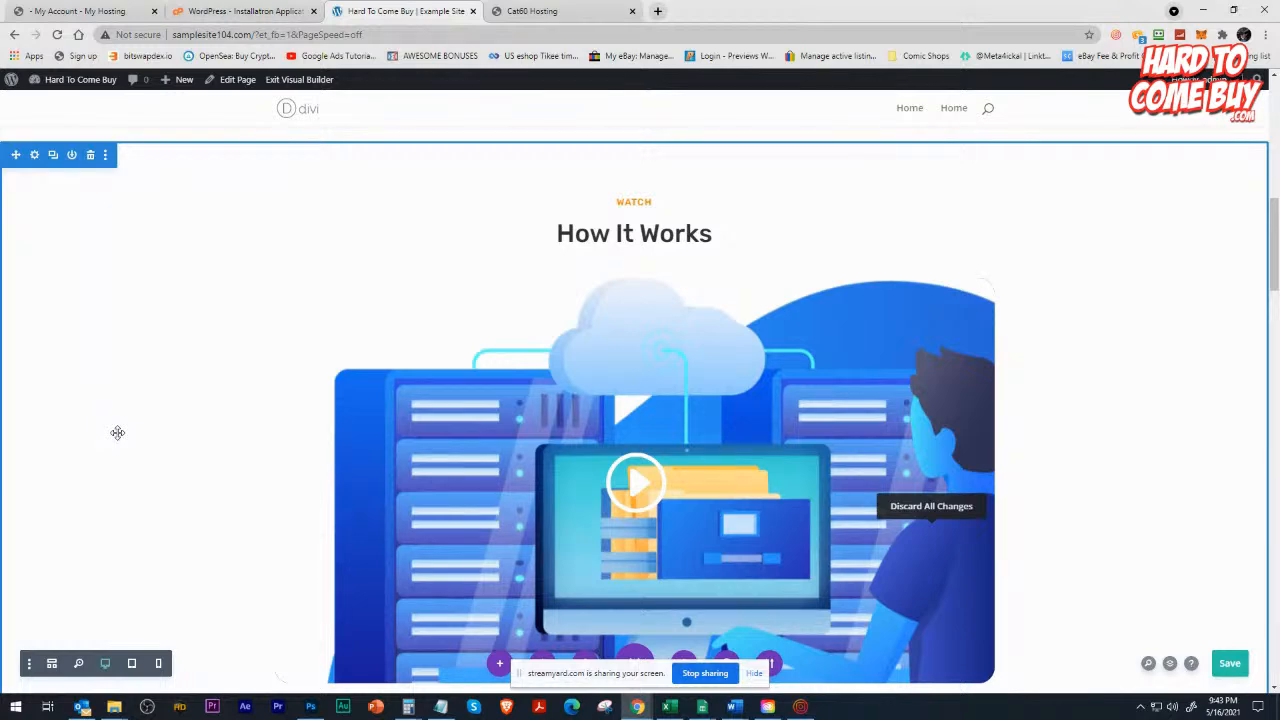
scroll(270, 370, up, 10)
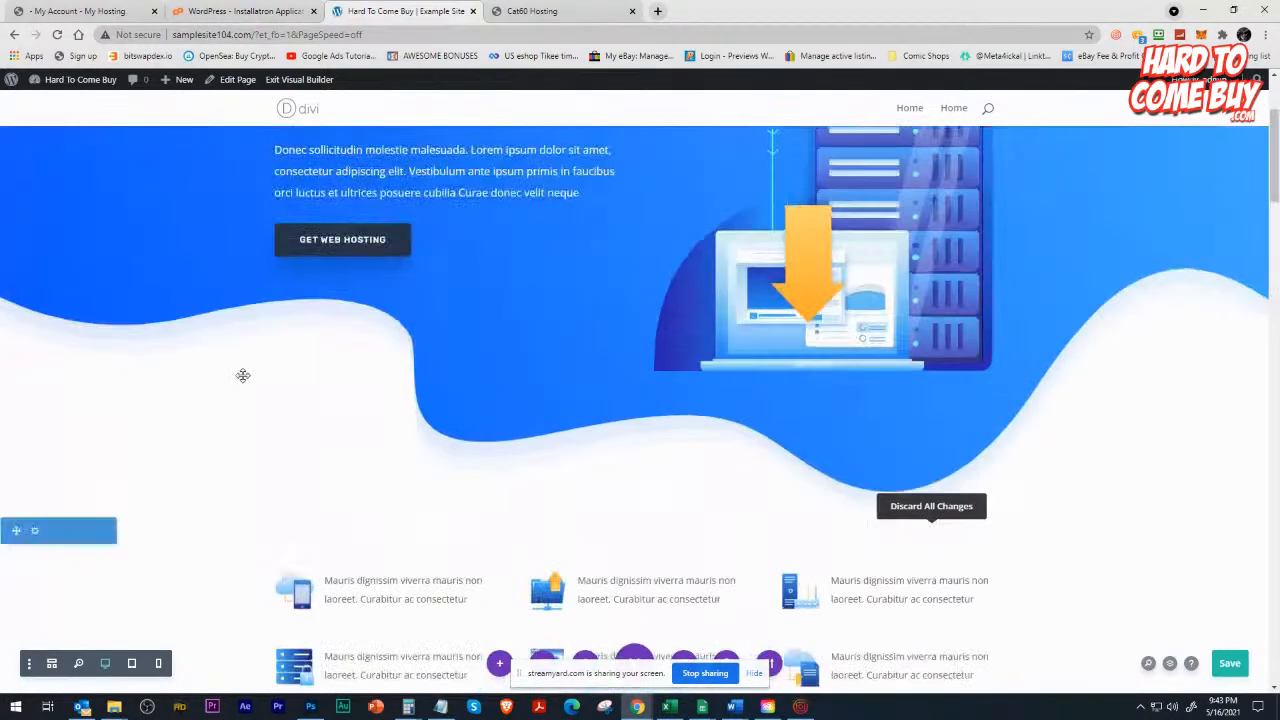
scroll(243, 375, up, 3)
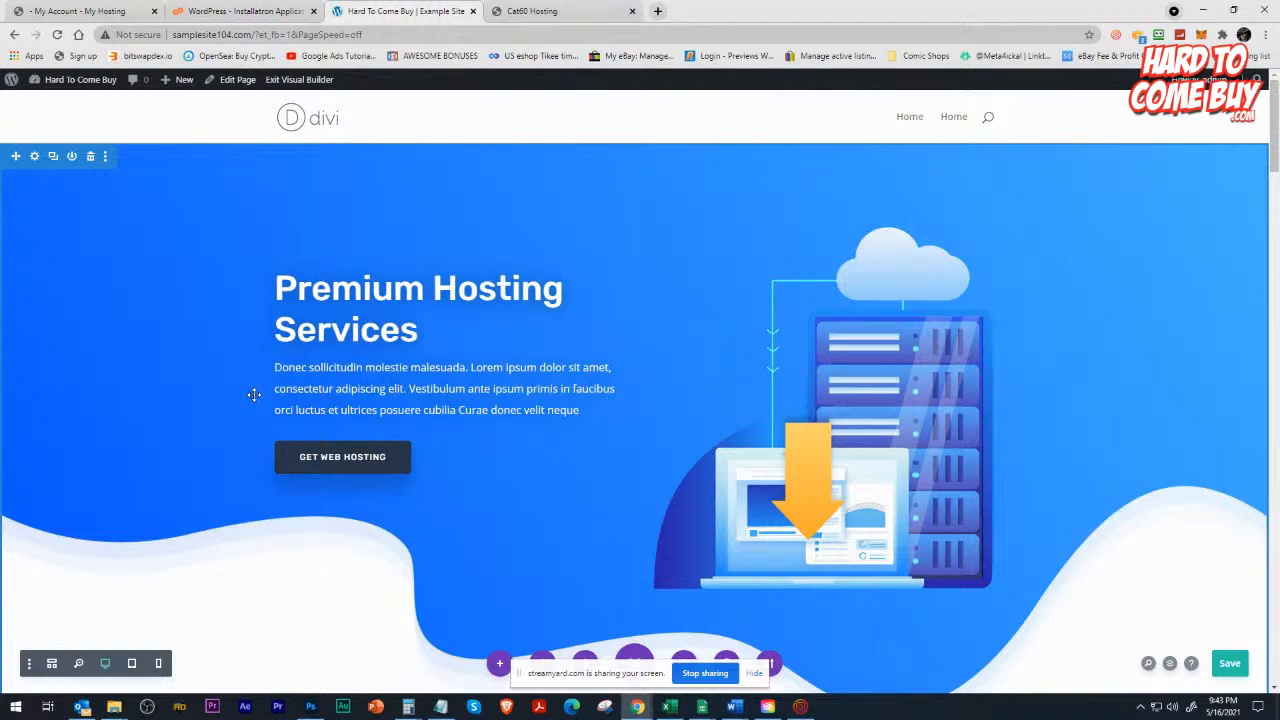
scroll(338, 362, down, 5)
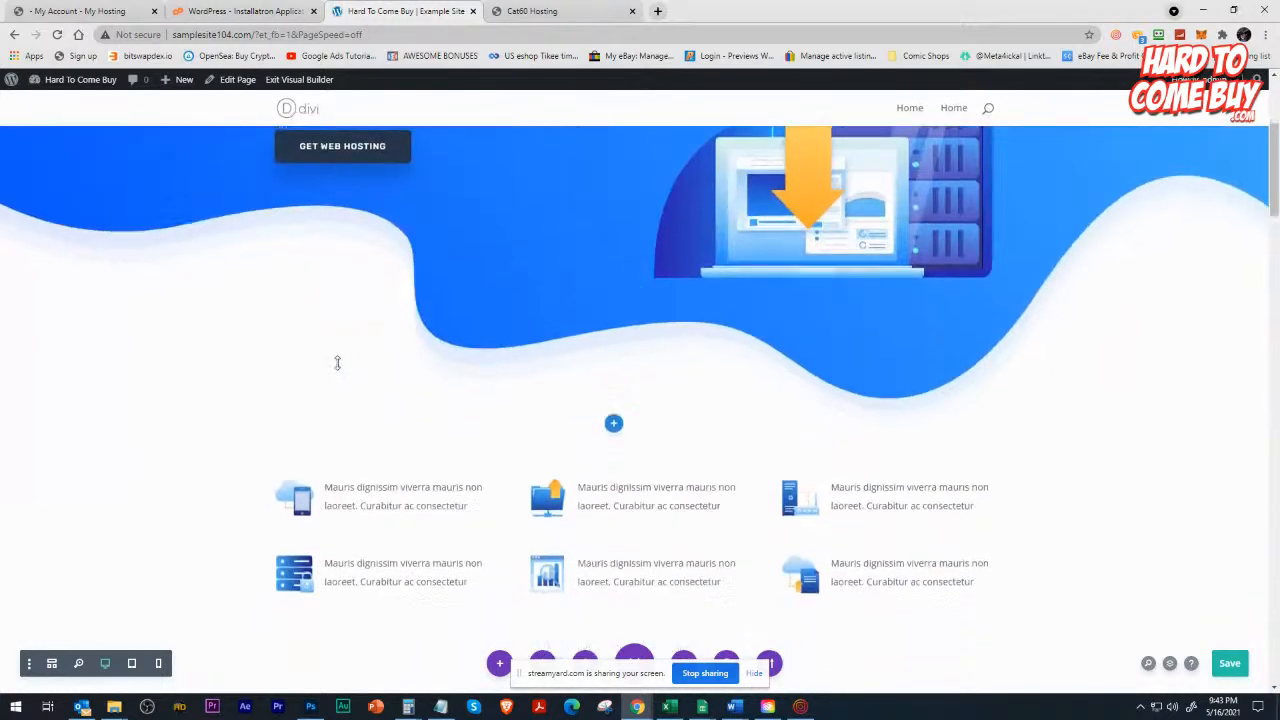
scroll(334, 360, up, 7)
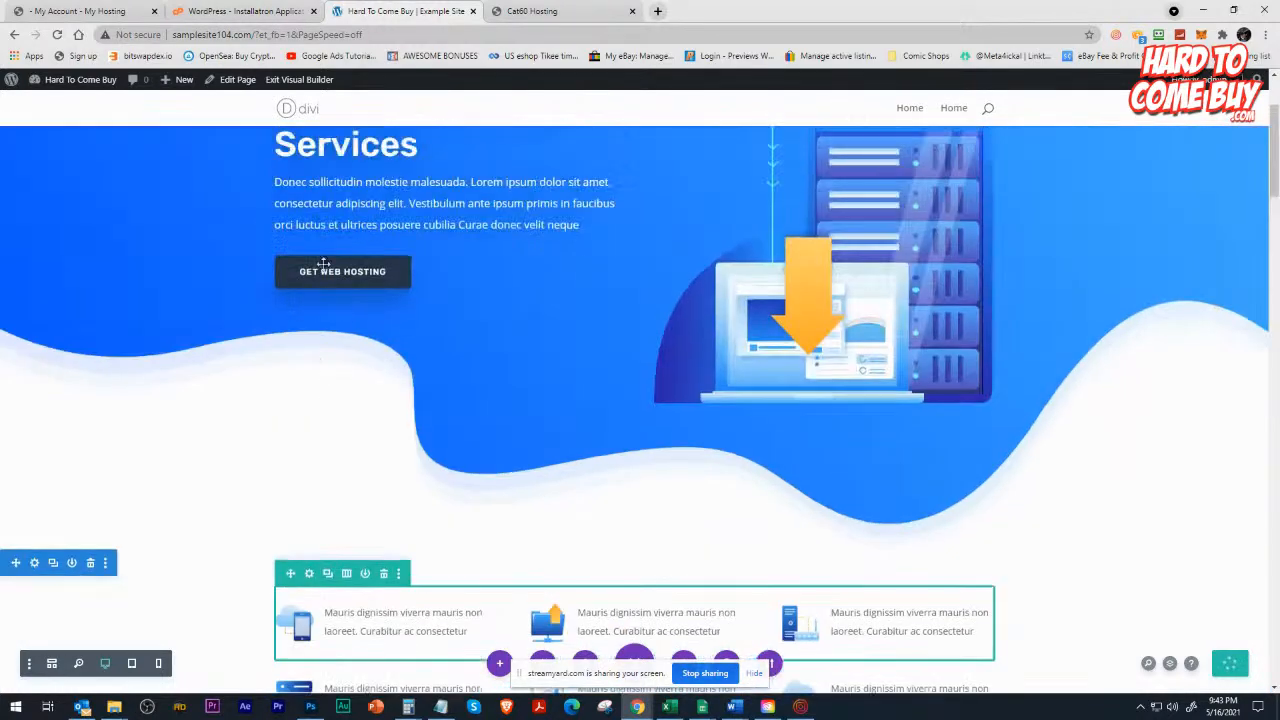
scroll(446, 500, down, 3)
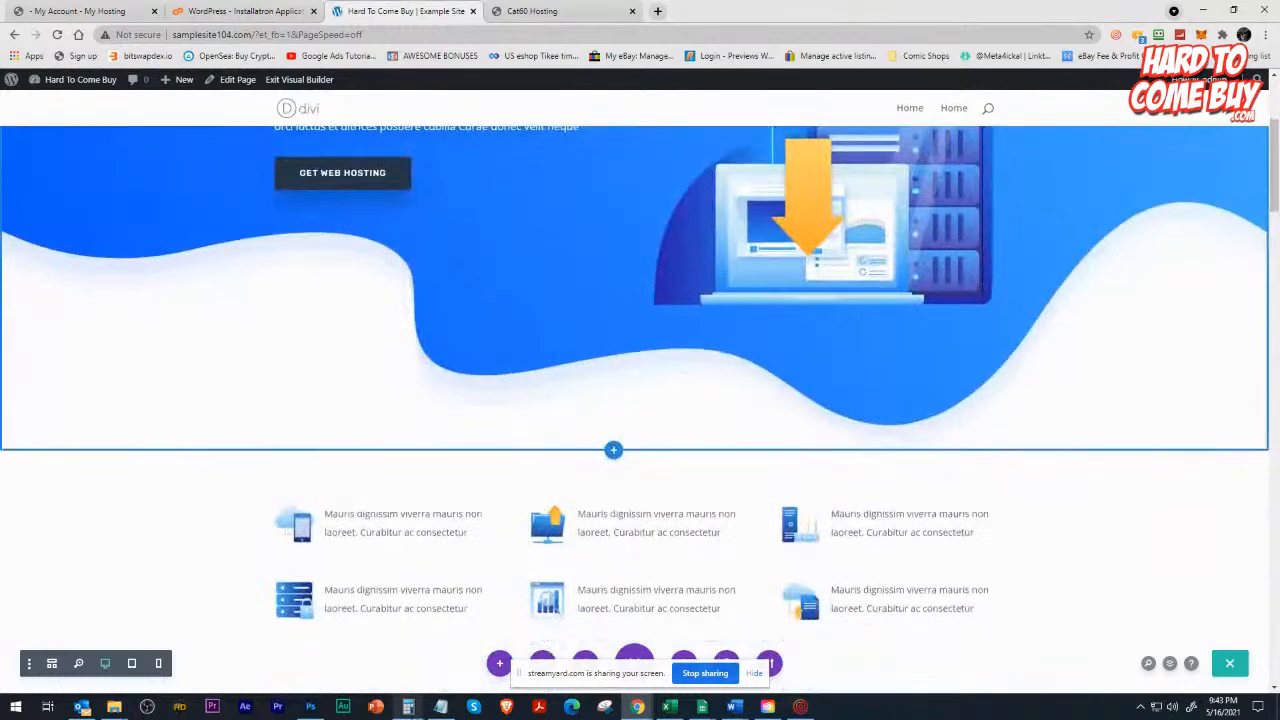
scroll(400, 600, down, 3)
scroll(400, 600, down, 10)
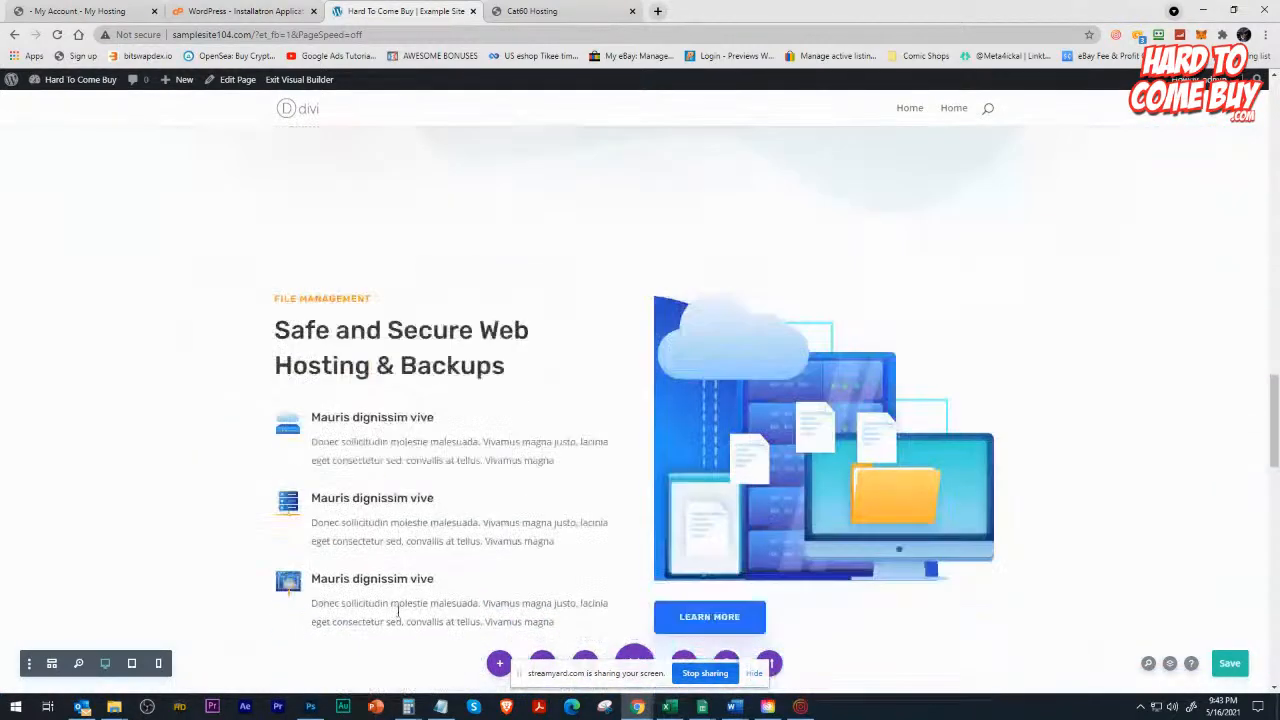
scroll(395, 602, down, 8)
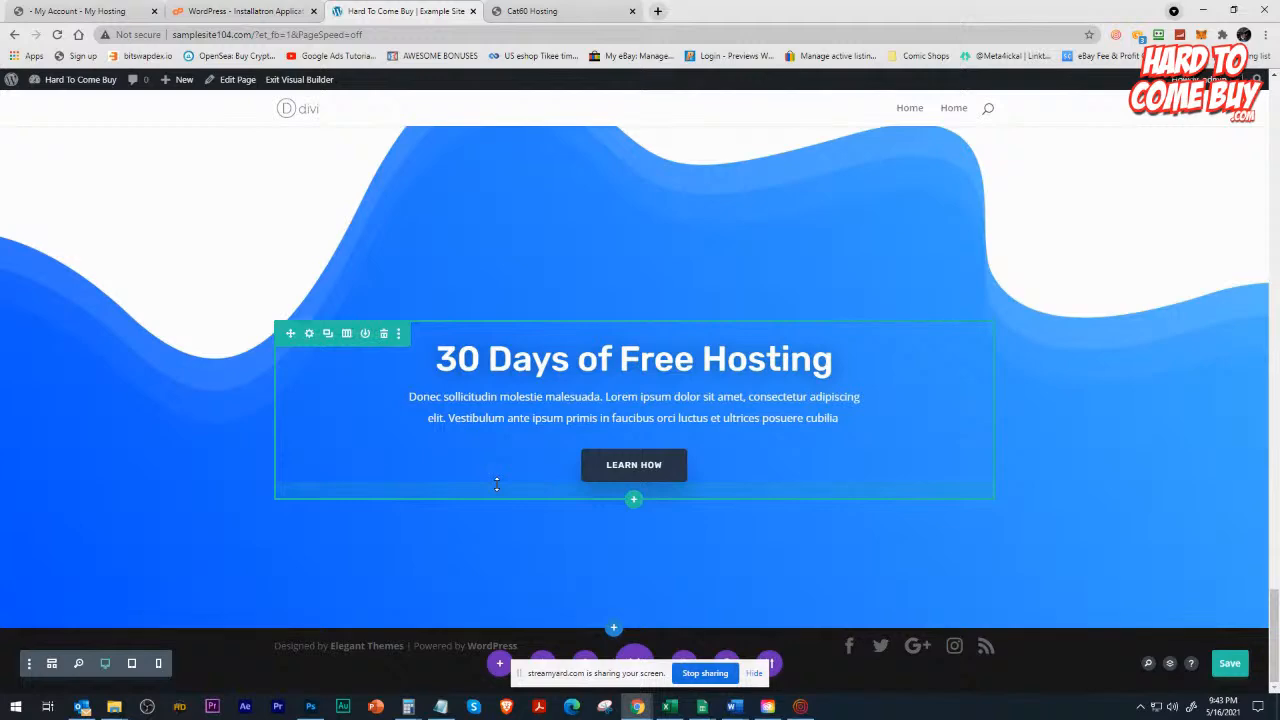
scroll(510, 470, up, 15)
scroll(510, 485, up, 20)
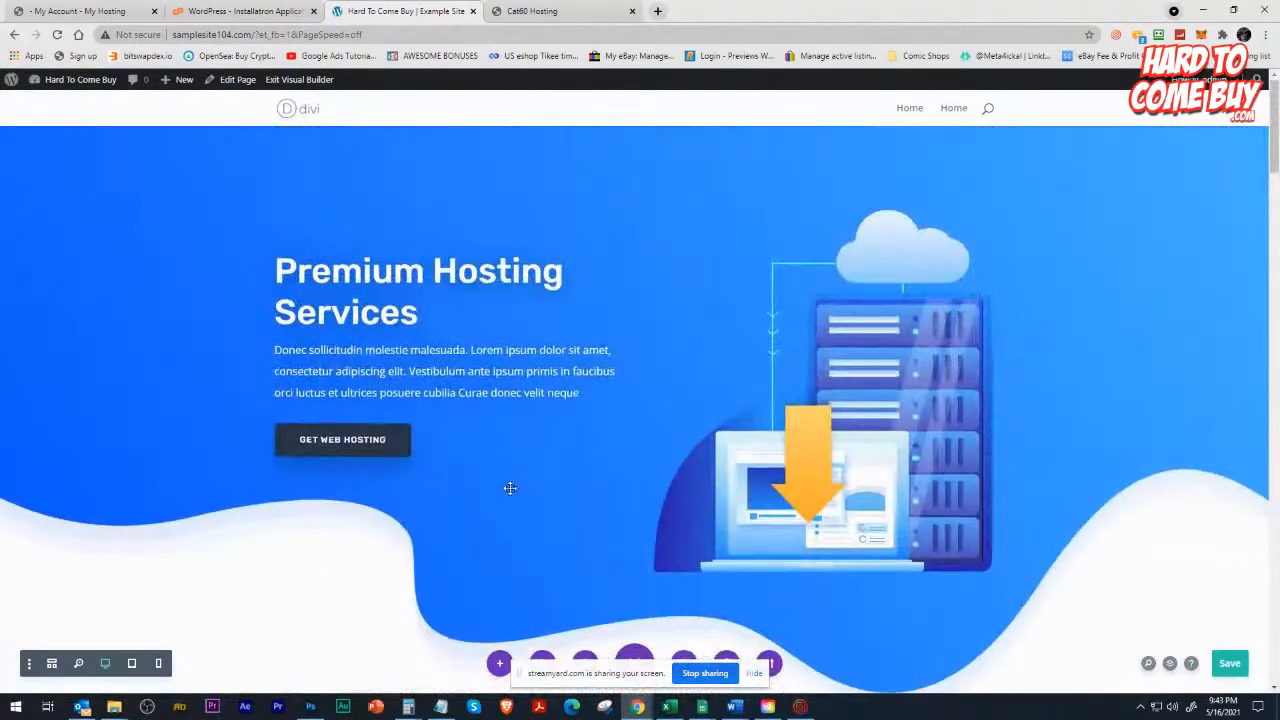
scroll(510, 488, up, 2)
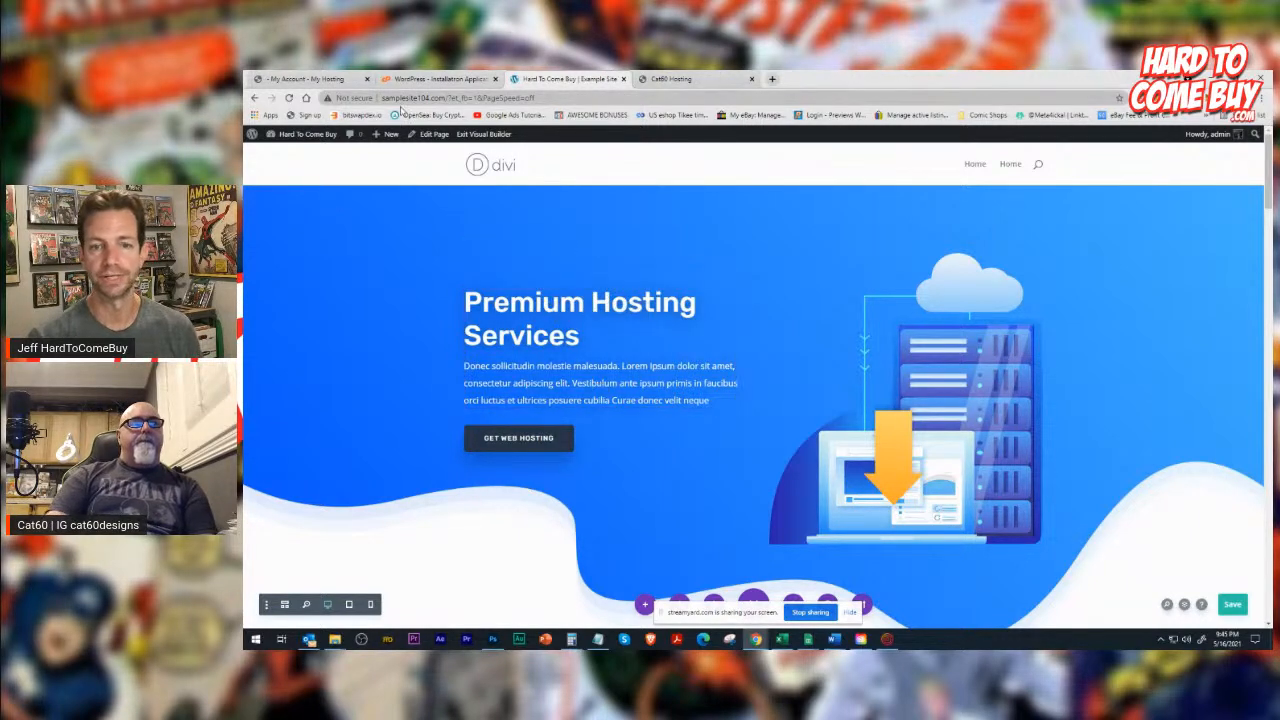
Leave the visual builder, saving the homepage changes.
click(334, 140)
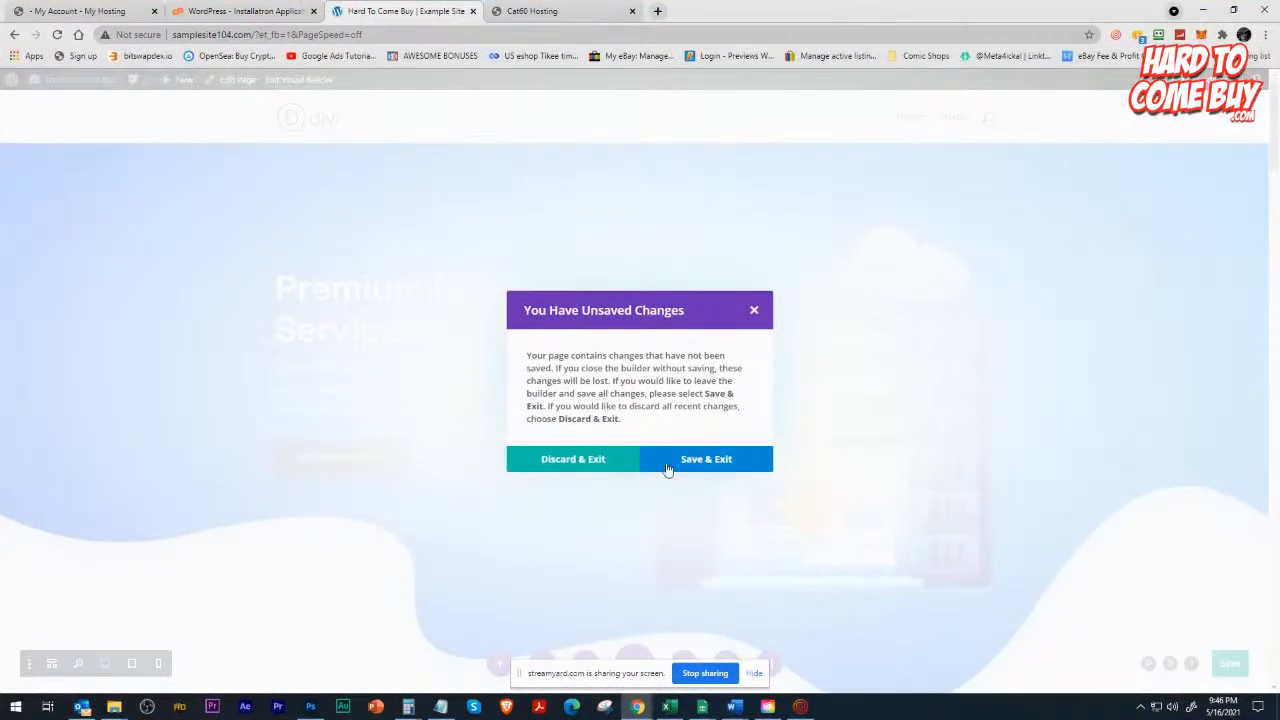
click(685, 461)
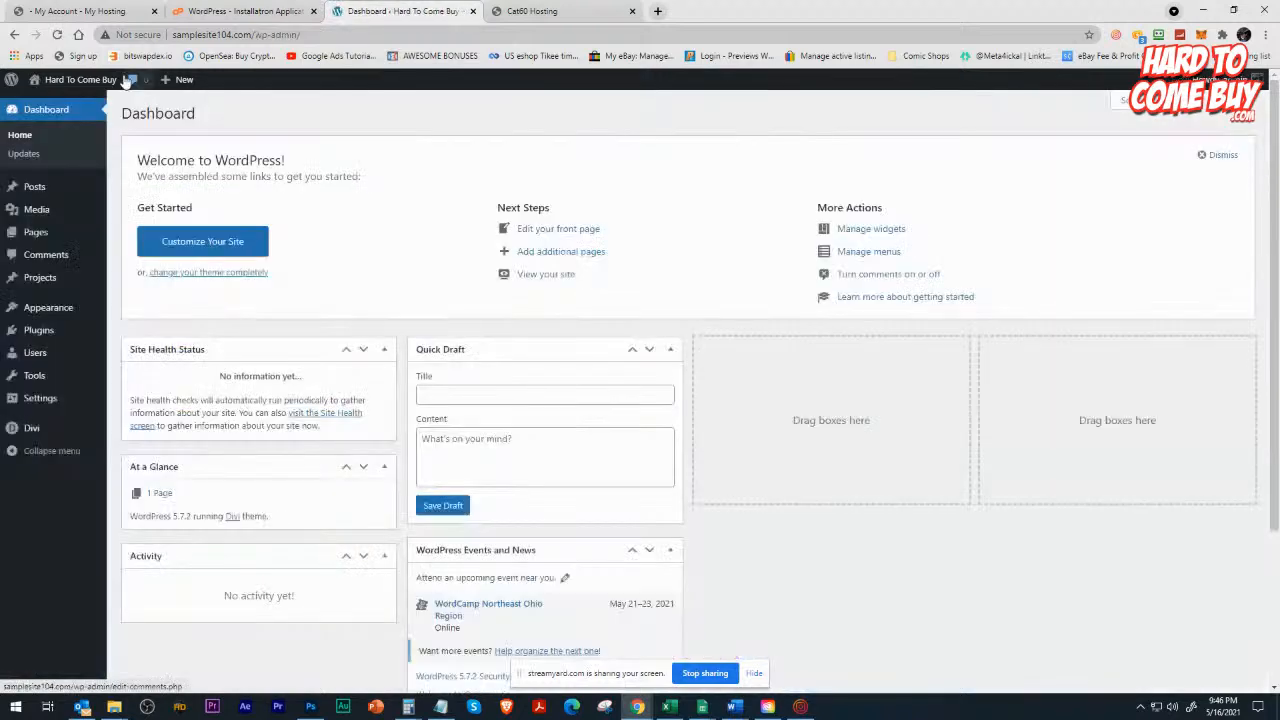
Make the primary menu bar full width in the Theme Customizer's header and navigation settings.
mouse_move(100, 84)
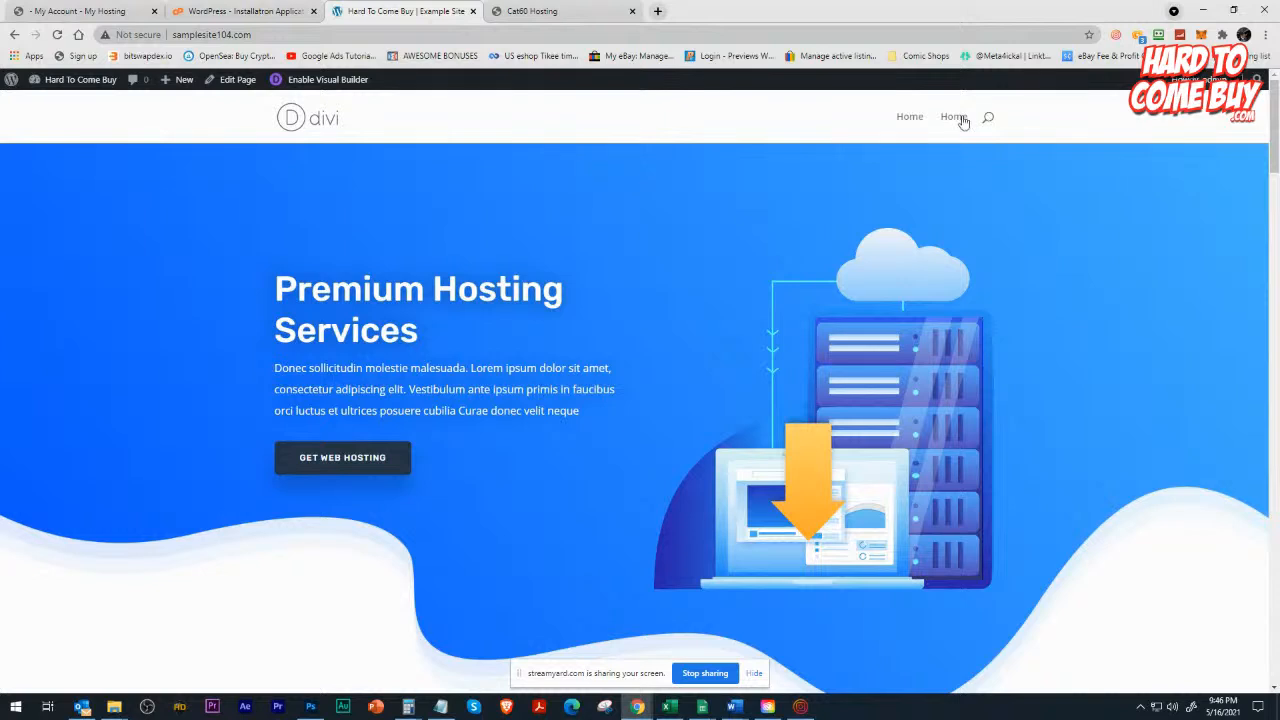
mouse_move(60, 80)
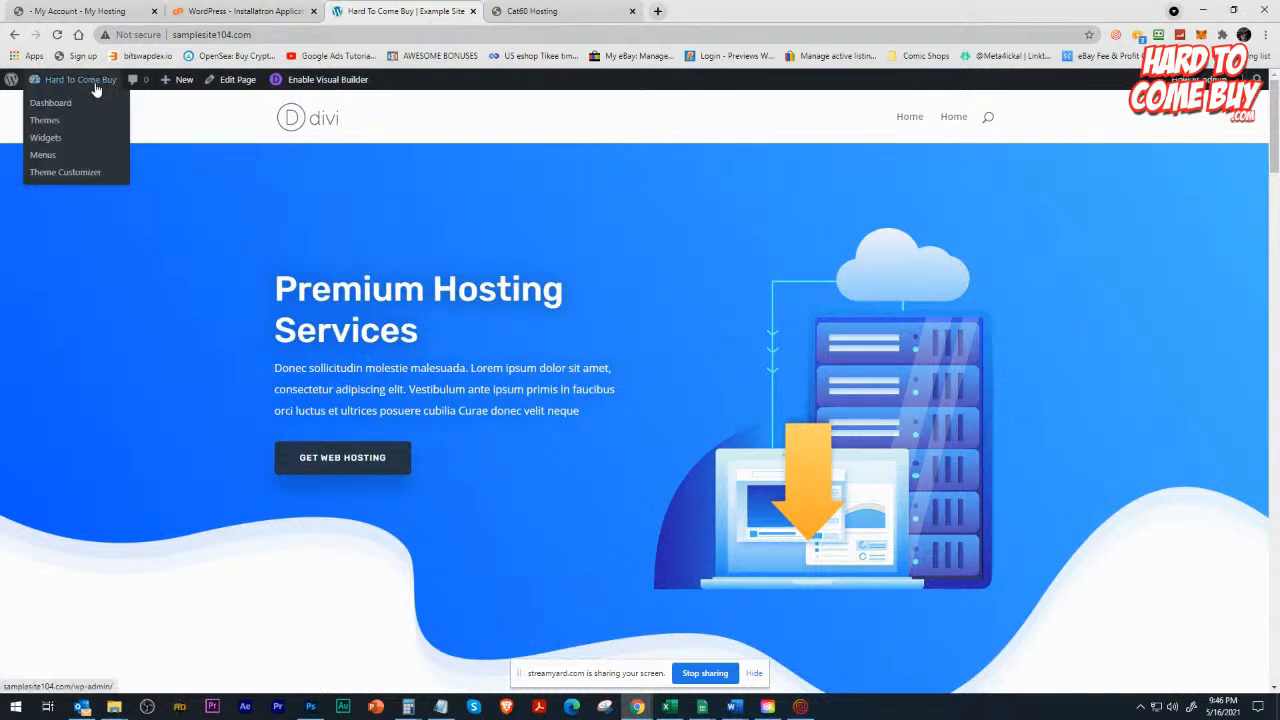
click(50, 173)
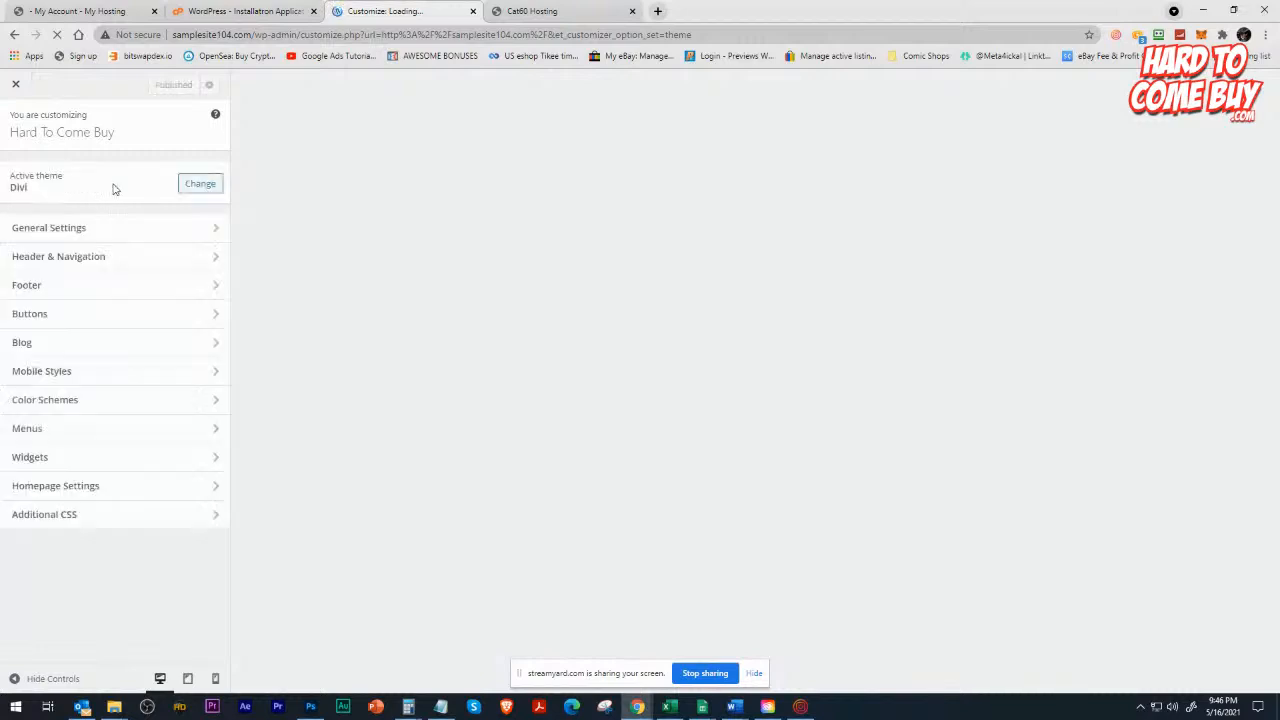
click(71, 257)
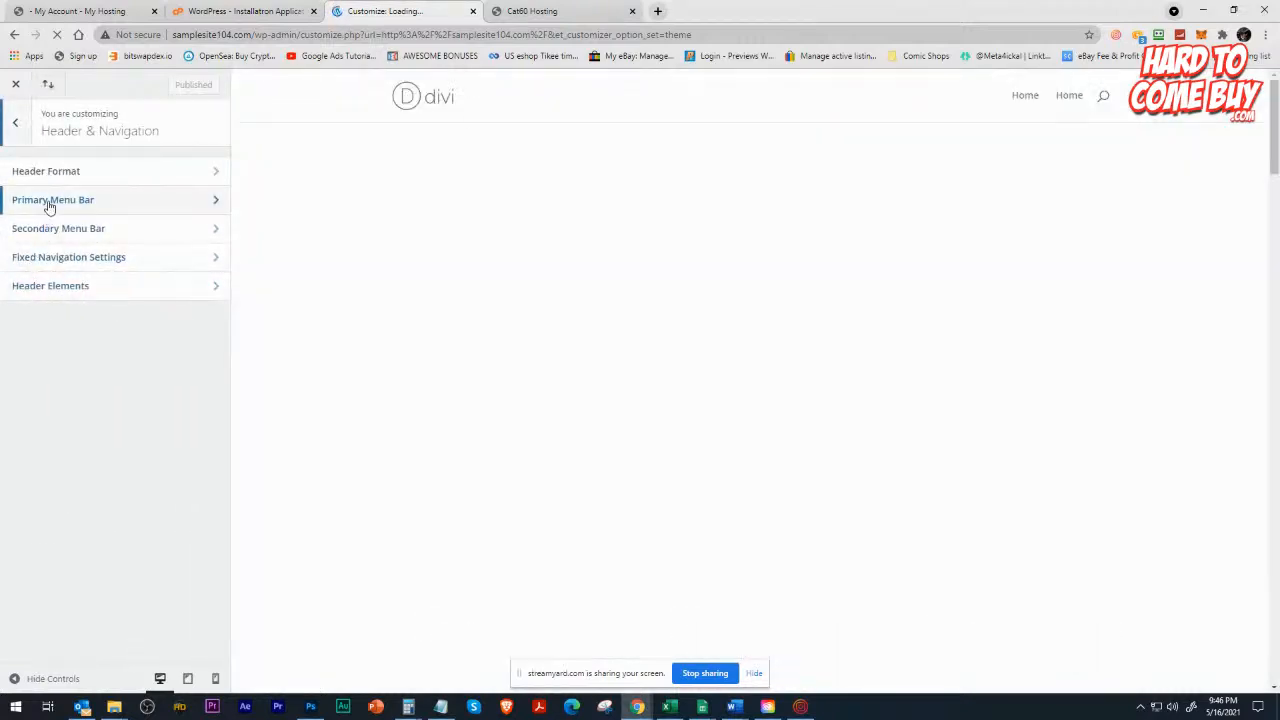
click(46, 204)
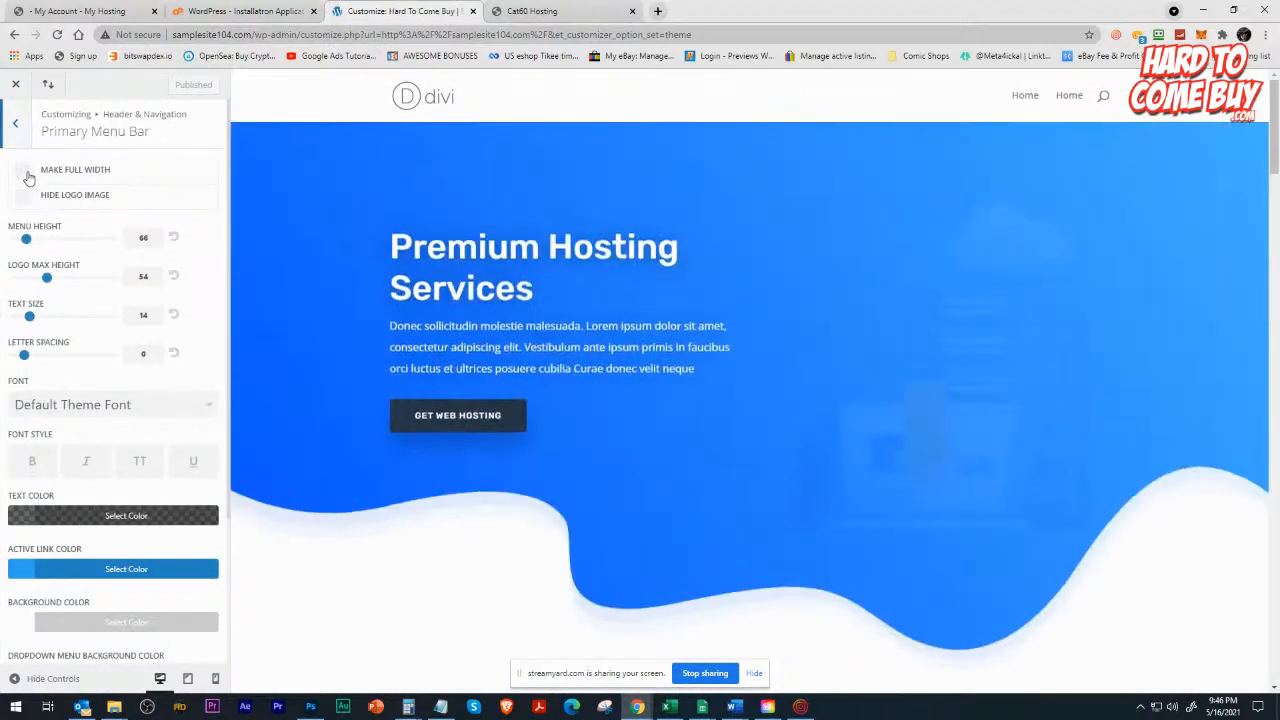
click(22, 170)
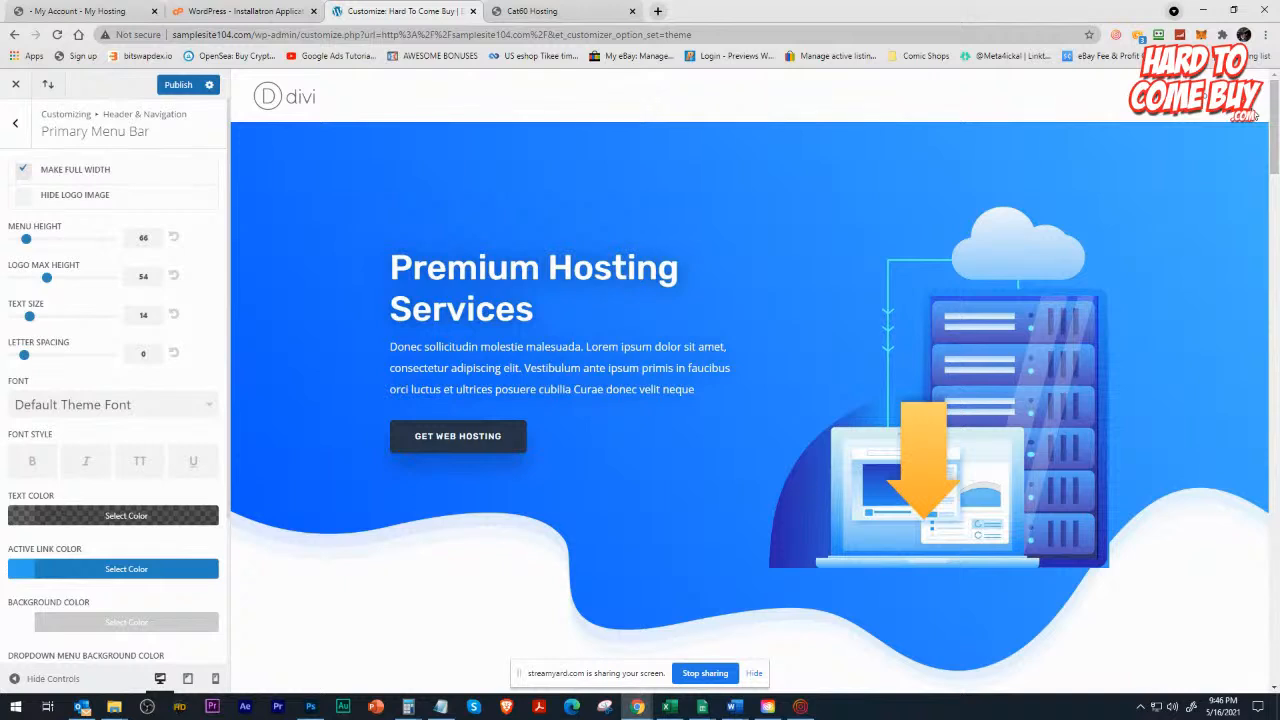
Try hiding the logo image, show it again, and set the primary menu bar's menu height to 67.
click(15, 196)
click(20, 196)
mouse_move(26, 240)
mouse_down()
mouse_move(92, 244)
mouse_move(12, 243)
mouse_up()
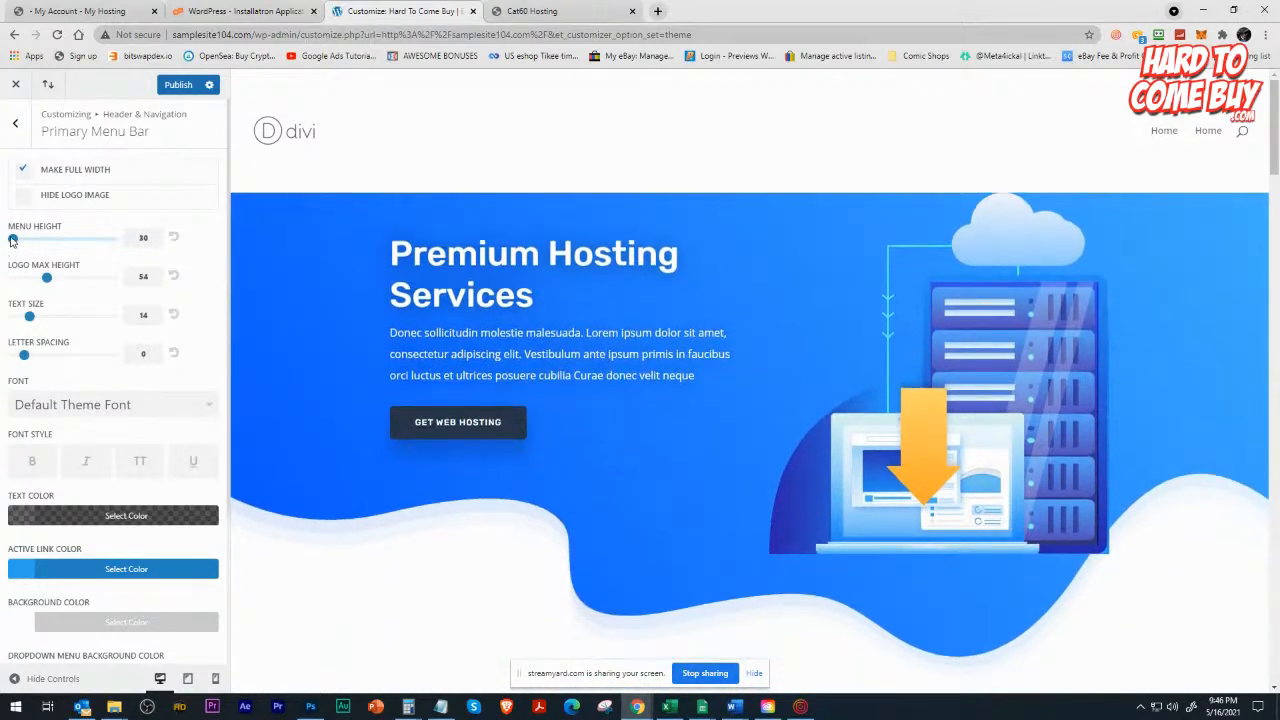
drag(14, 240, 27, 243)
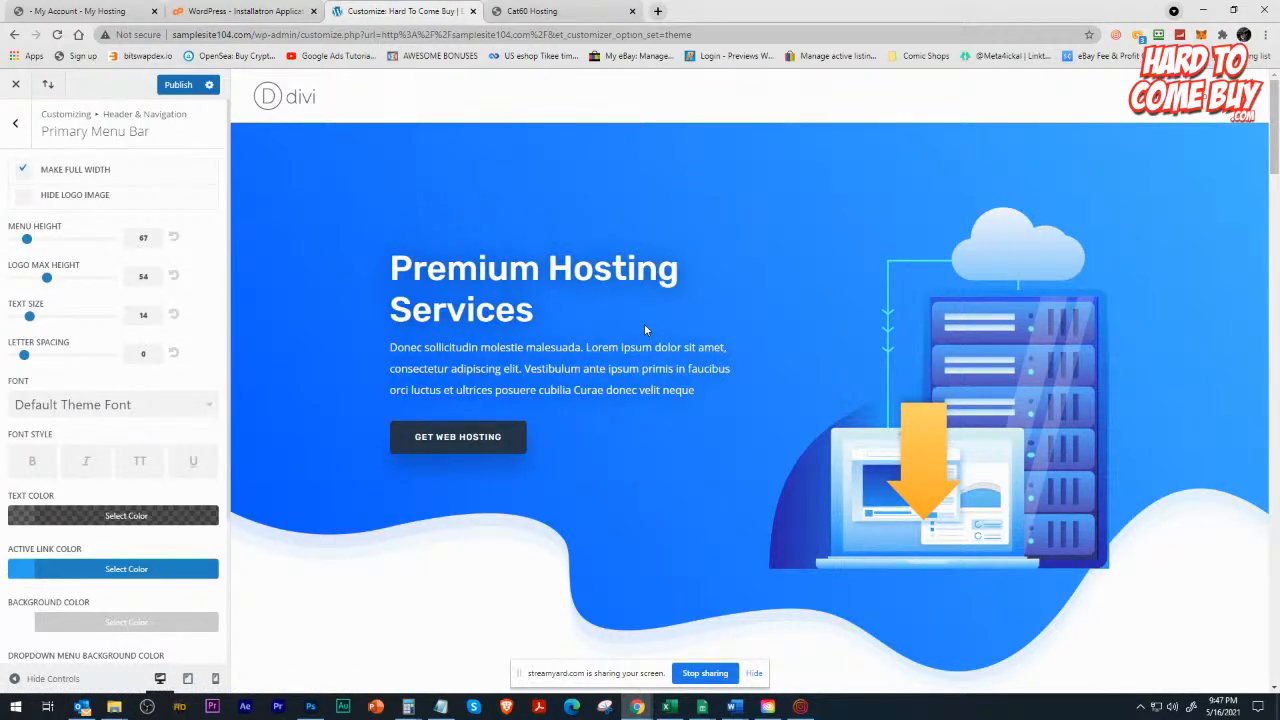
Look over the header in the homepage preview down to the hosting plans, along with the primary menu bar's font and color options.
scroll(645, 330, down, 3)
scroll(645, 330, up, 3)
scroll(645, 330, down, 5)
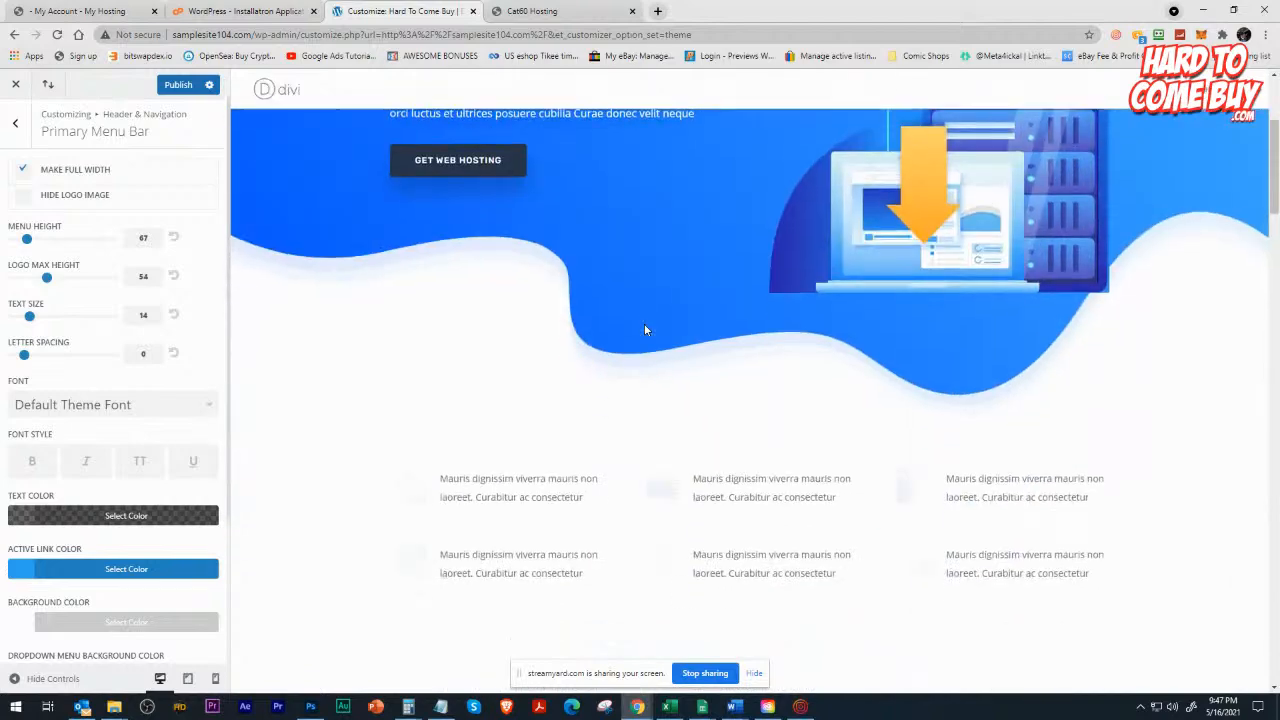
scroll(645, 330, up, 5)
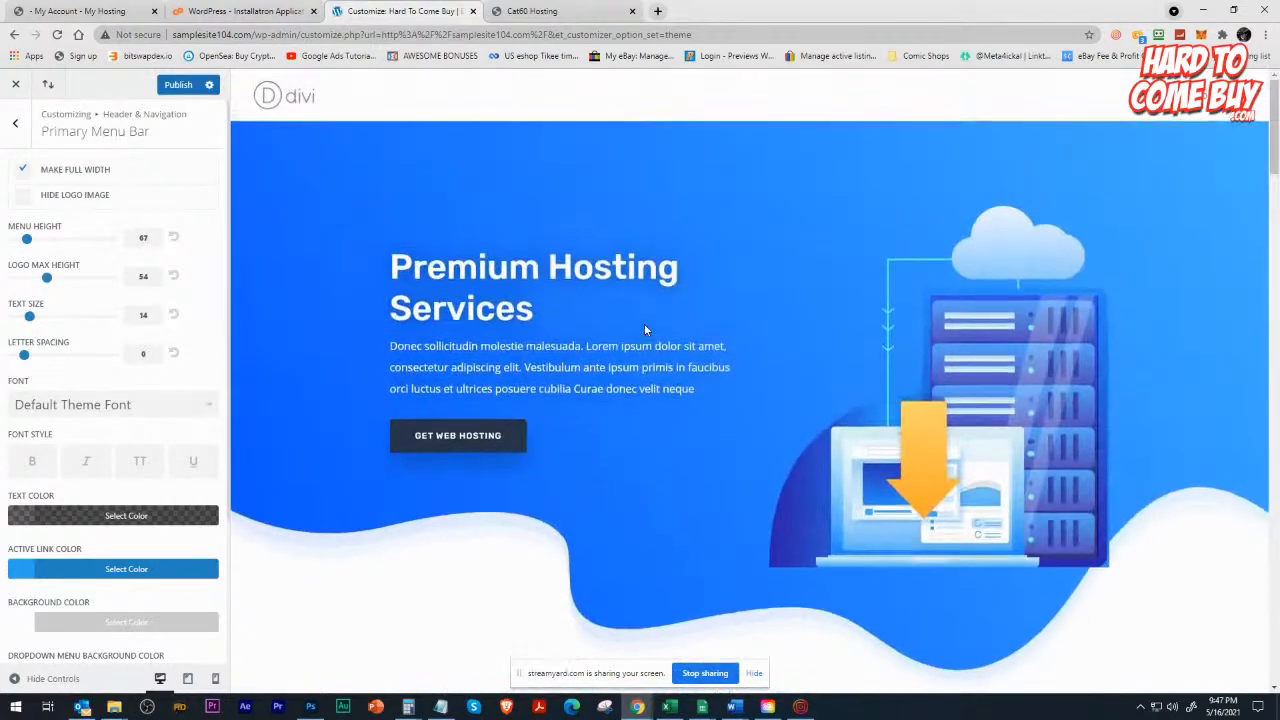
scroll(645, 330, down, 3)
scroll(645, 330, up, 3)
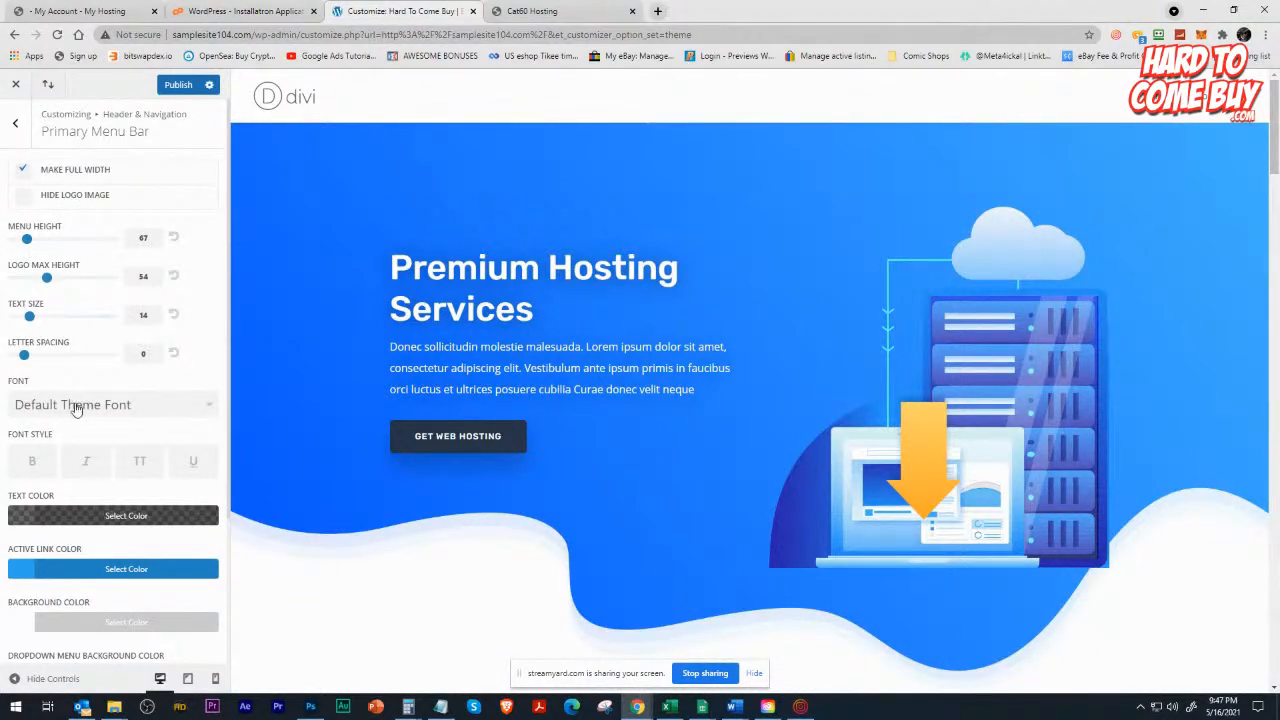
scroll(60, 400, down, 2)
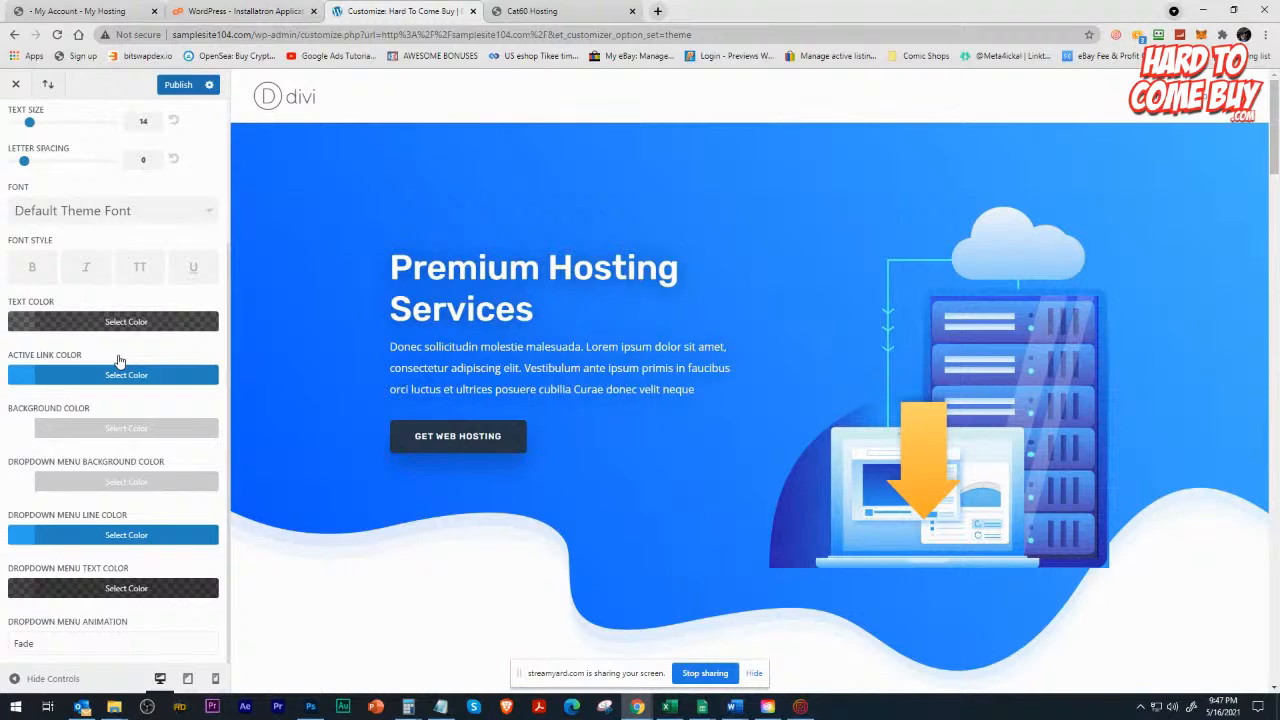
scroll(697, 440, down, 6)
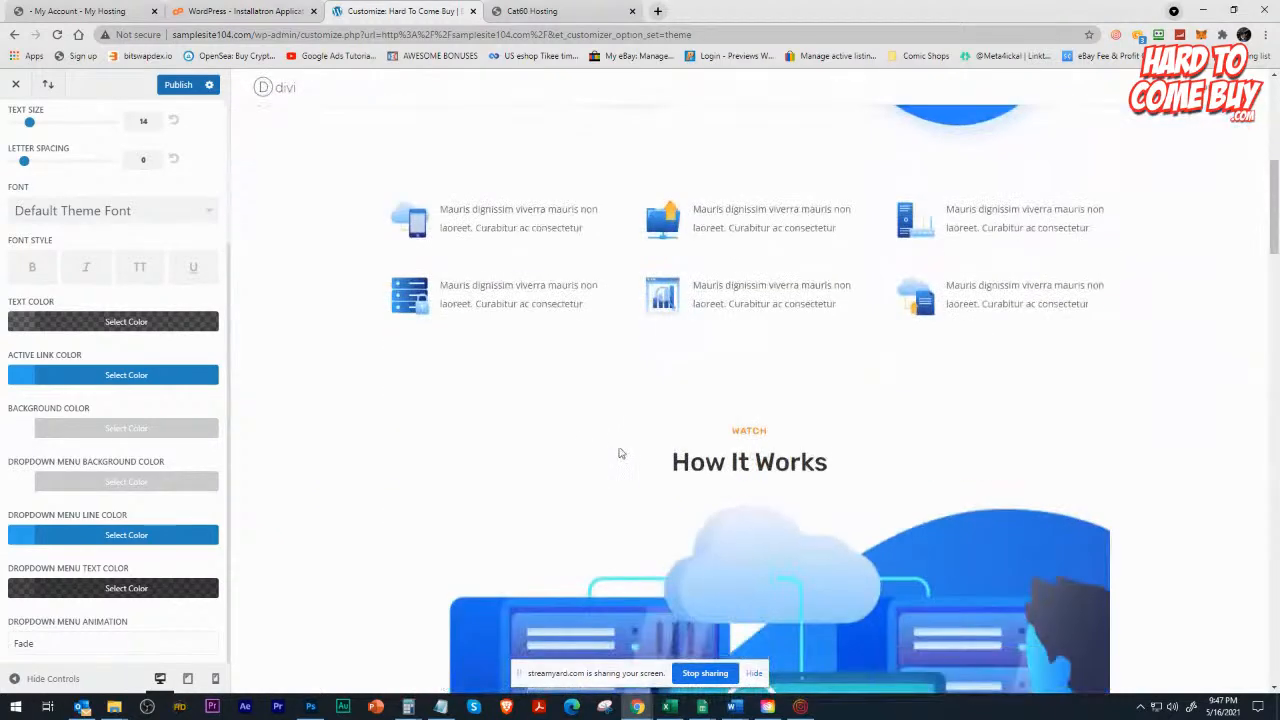
scroll(567, 456, down, 8)
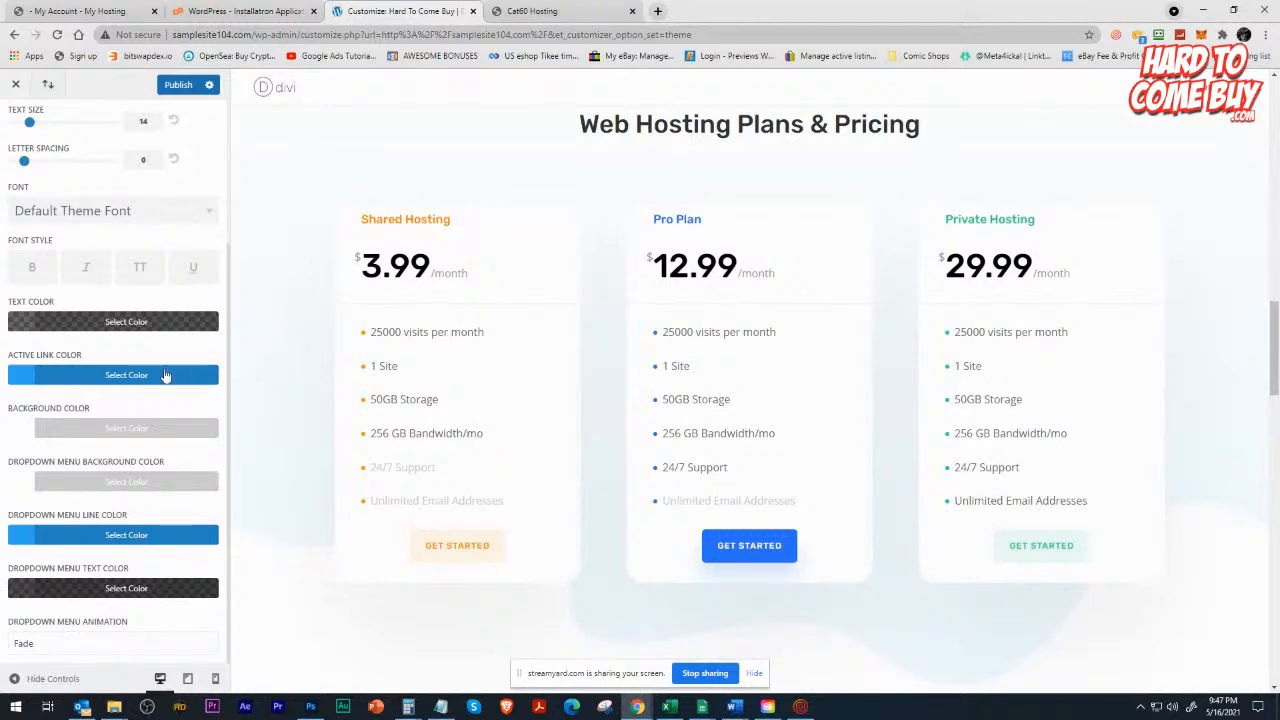
scroll(110, 425, up, 2)
scroll(91, 330, up, 1)
scroll(443, 350, up, 10)
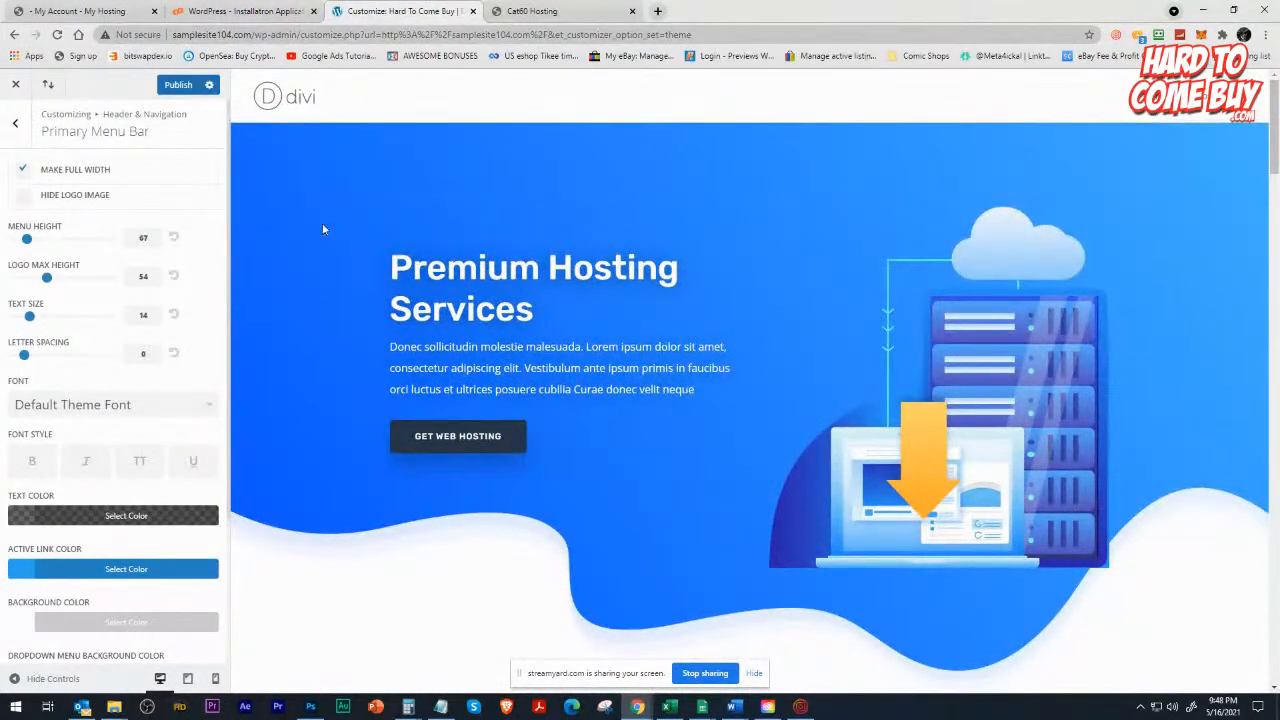
Set the primary menu bar's background color to black, #000000.
scroll(67, 558, down, 1)
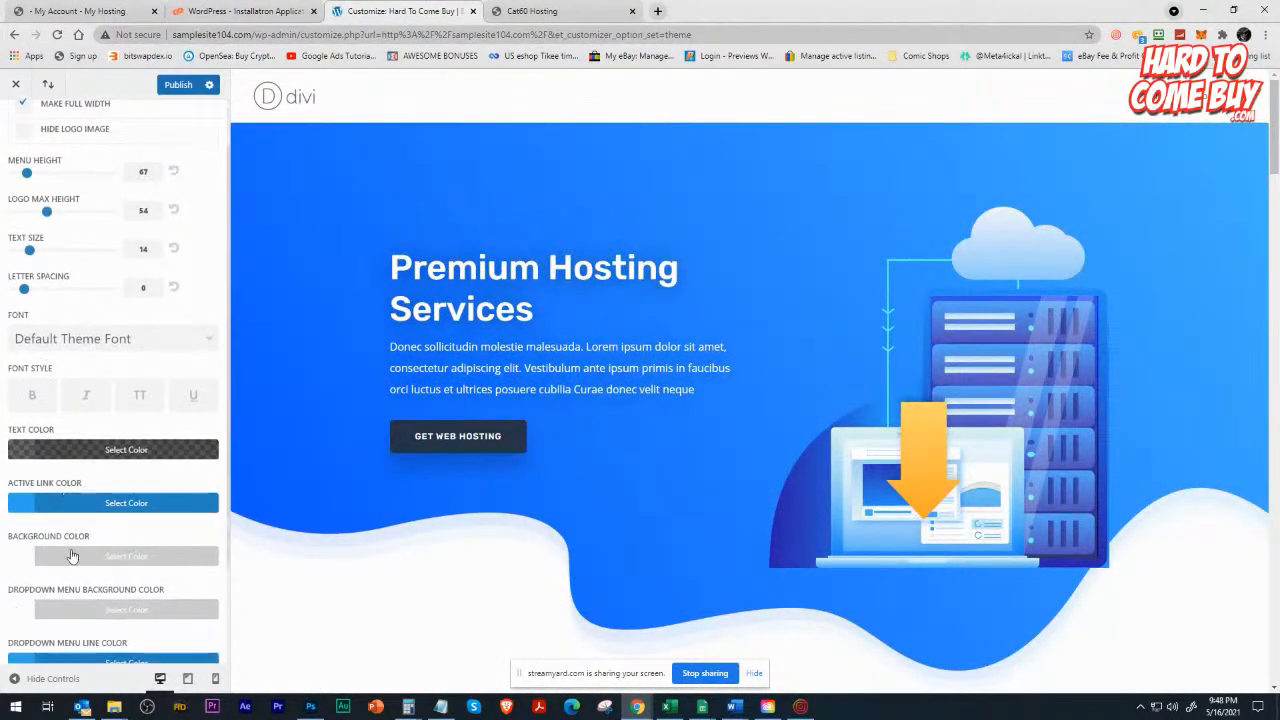
click(65, 553)
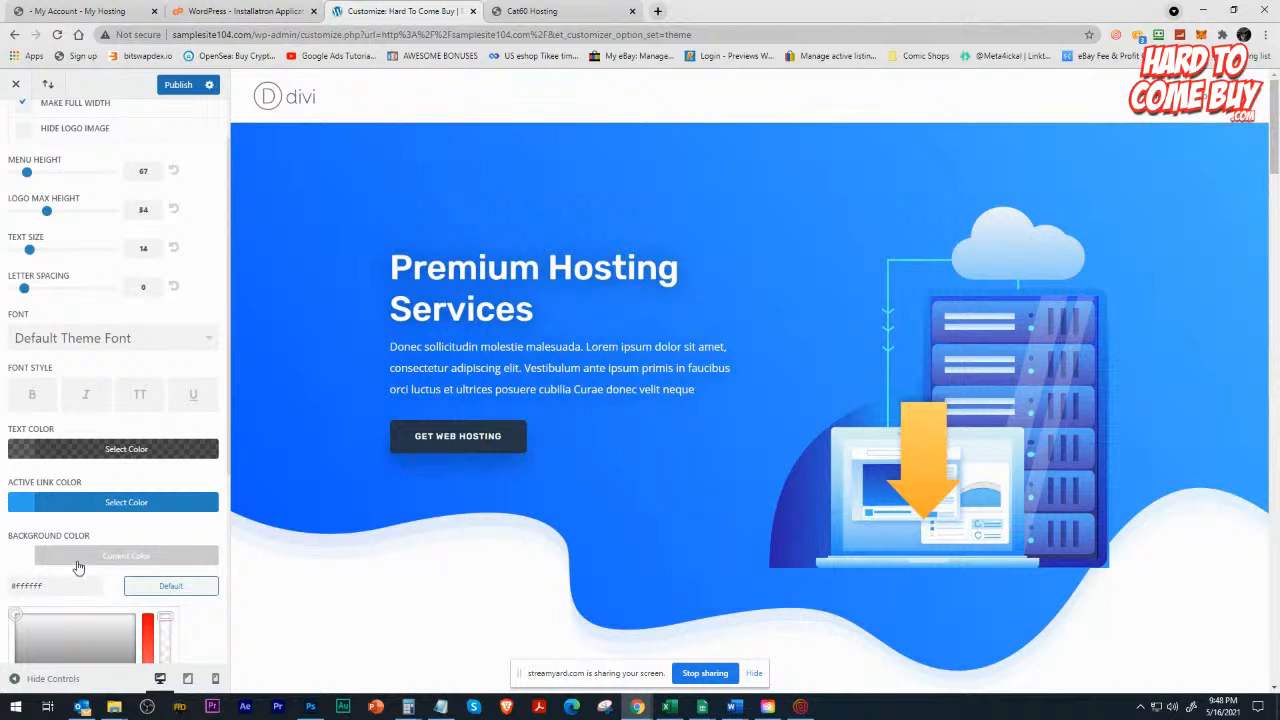
scroll(76, 568, down, 2)
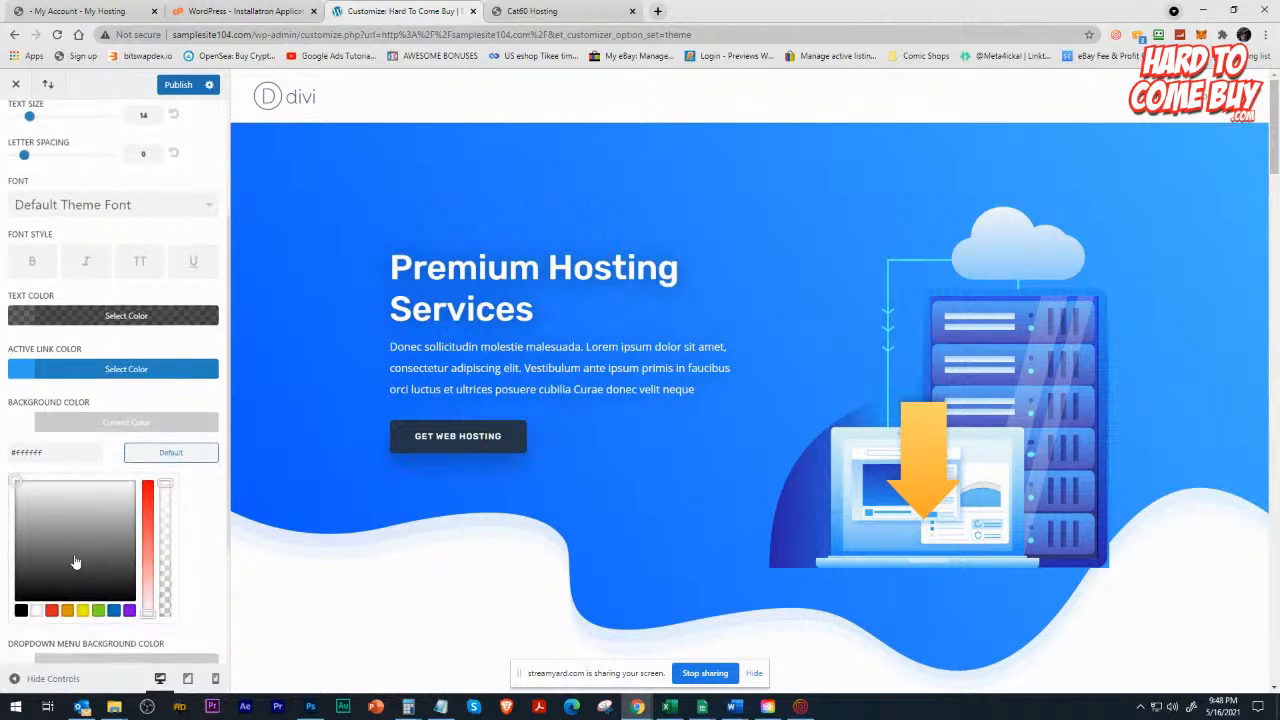
click(21, 611)
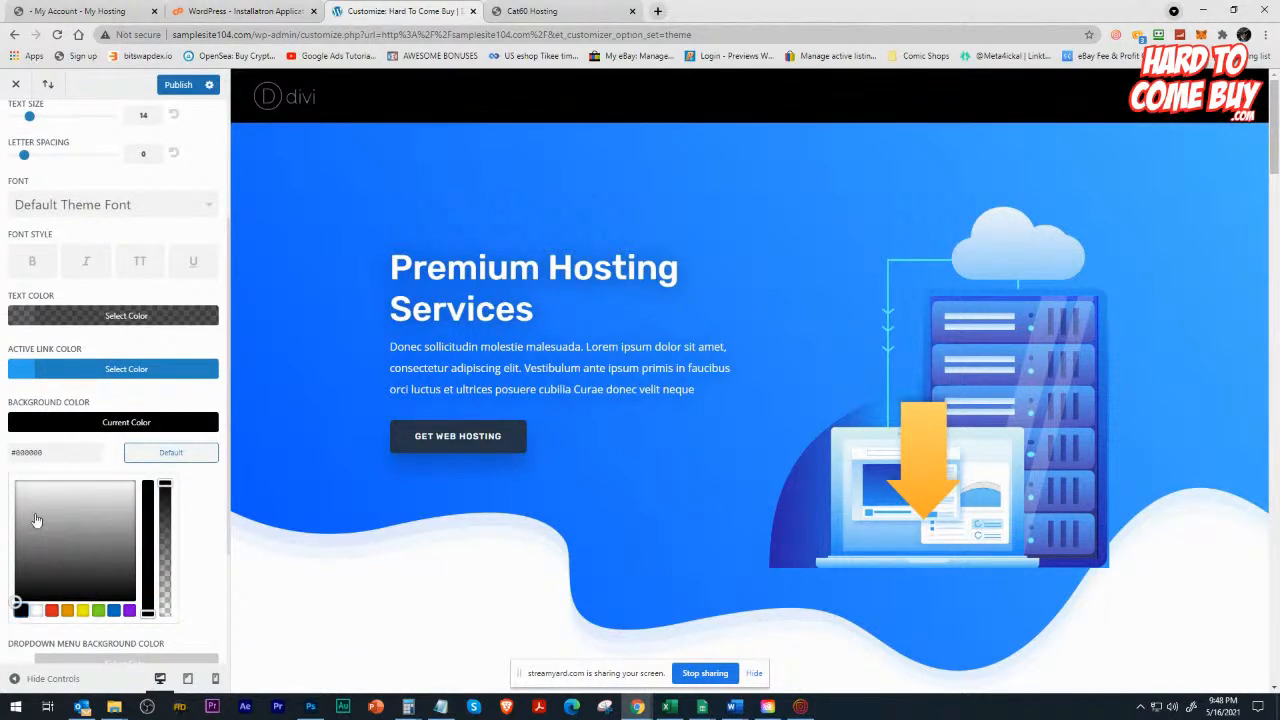
Set the primary menu bar's text color to a light grey, rgba 239,239,239 at 0.6 opacity.
click(71, 314)
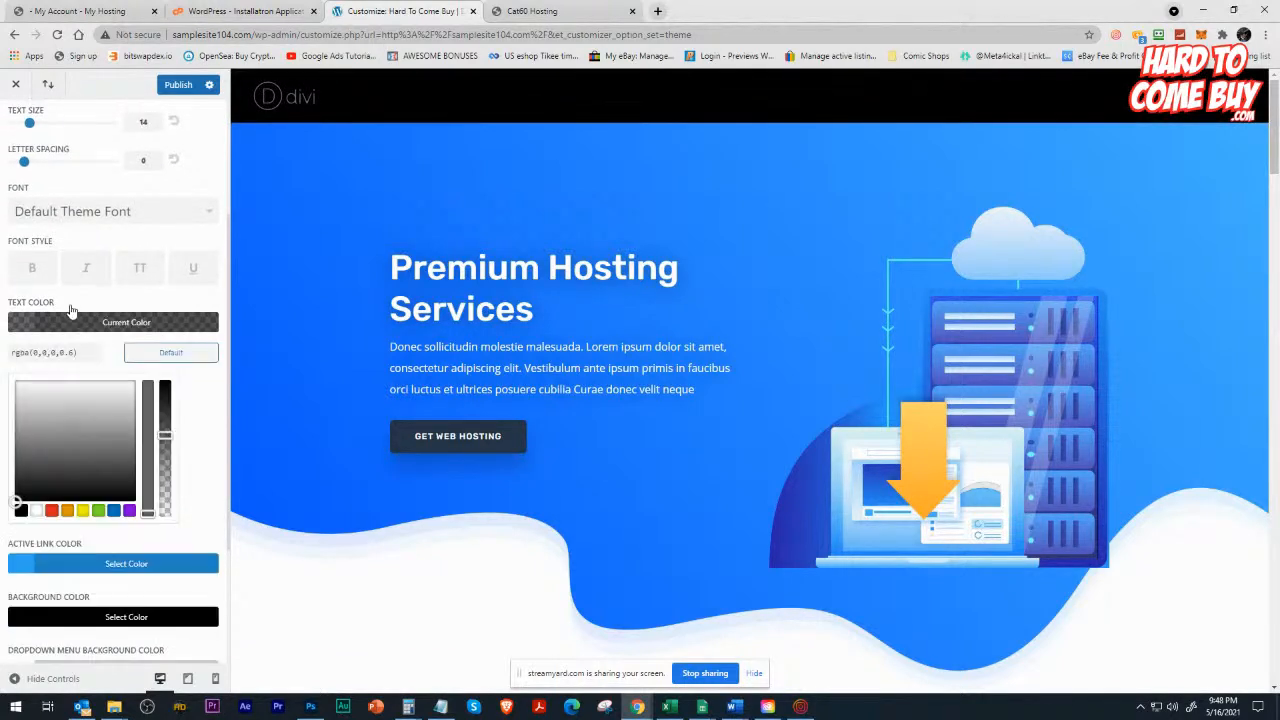
click(16, 390)
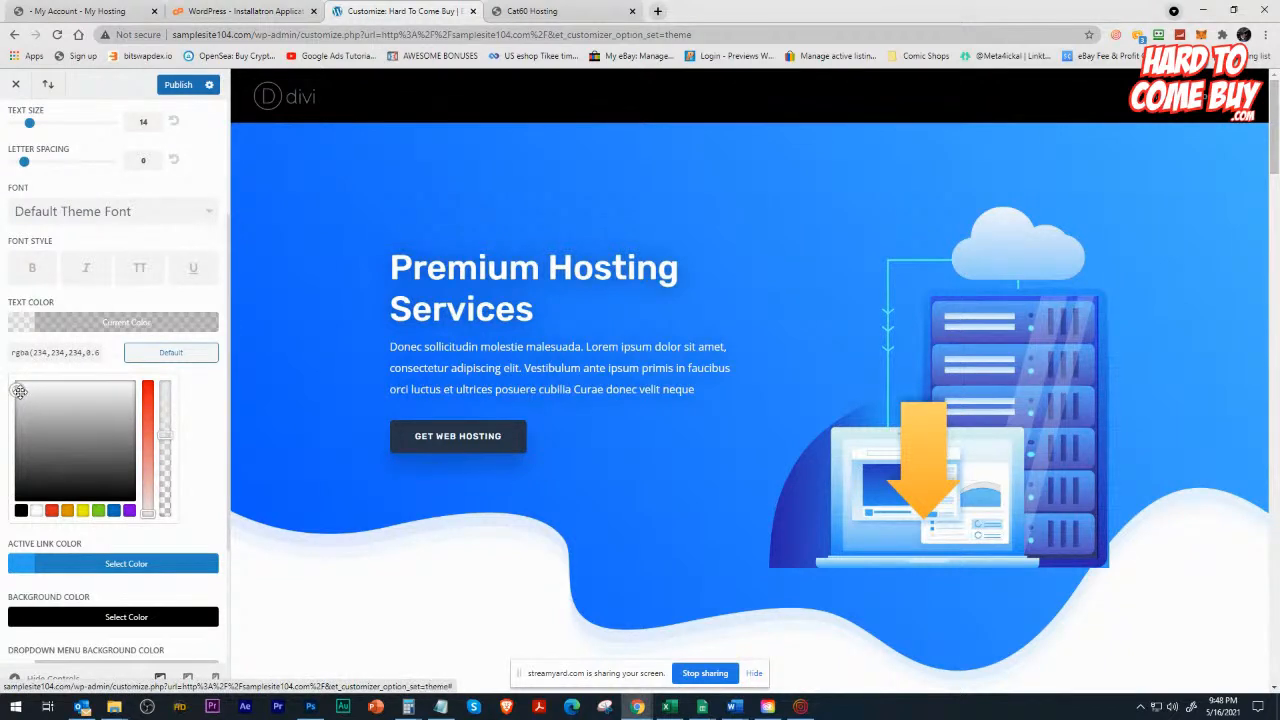
click(17, 381)
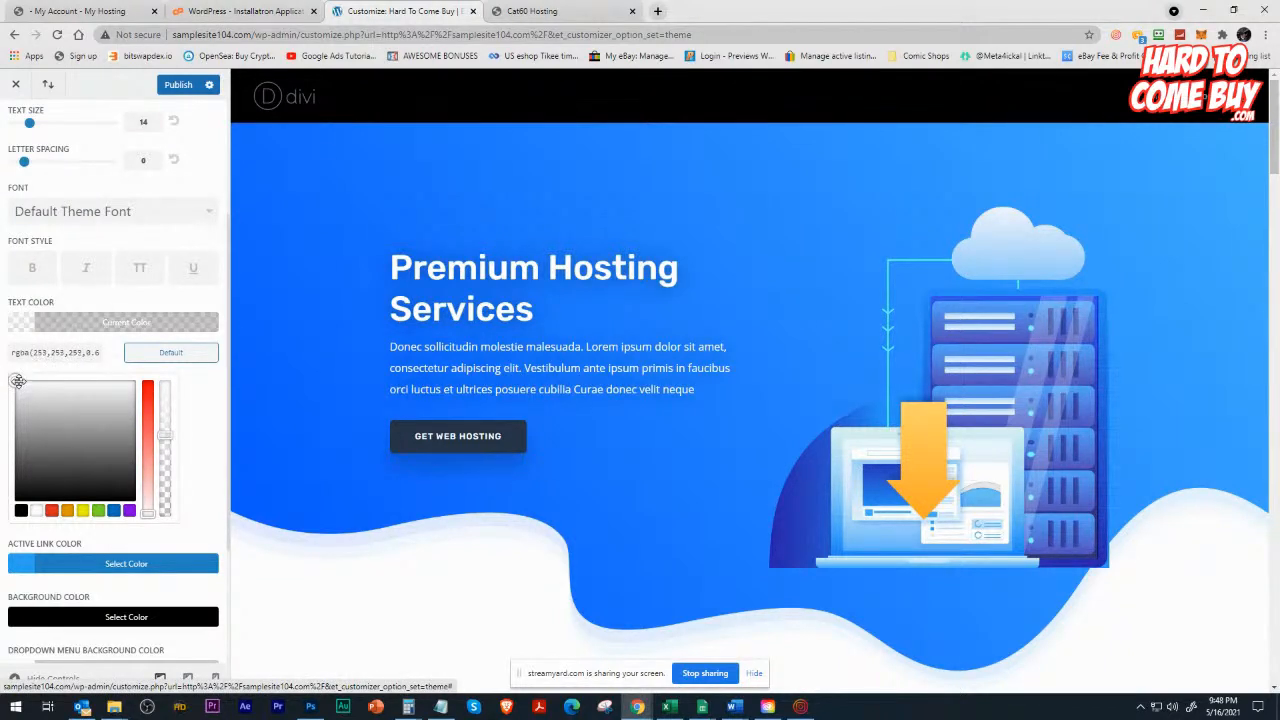
click(15, 380)
scroll(85, 400, down, 2)
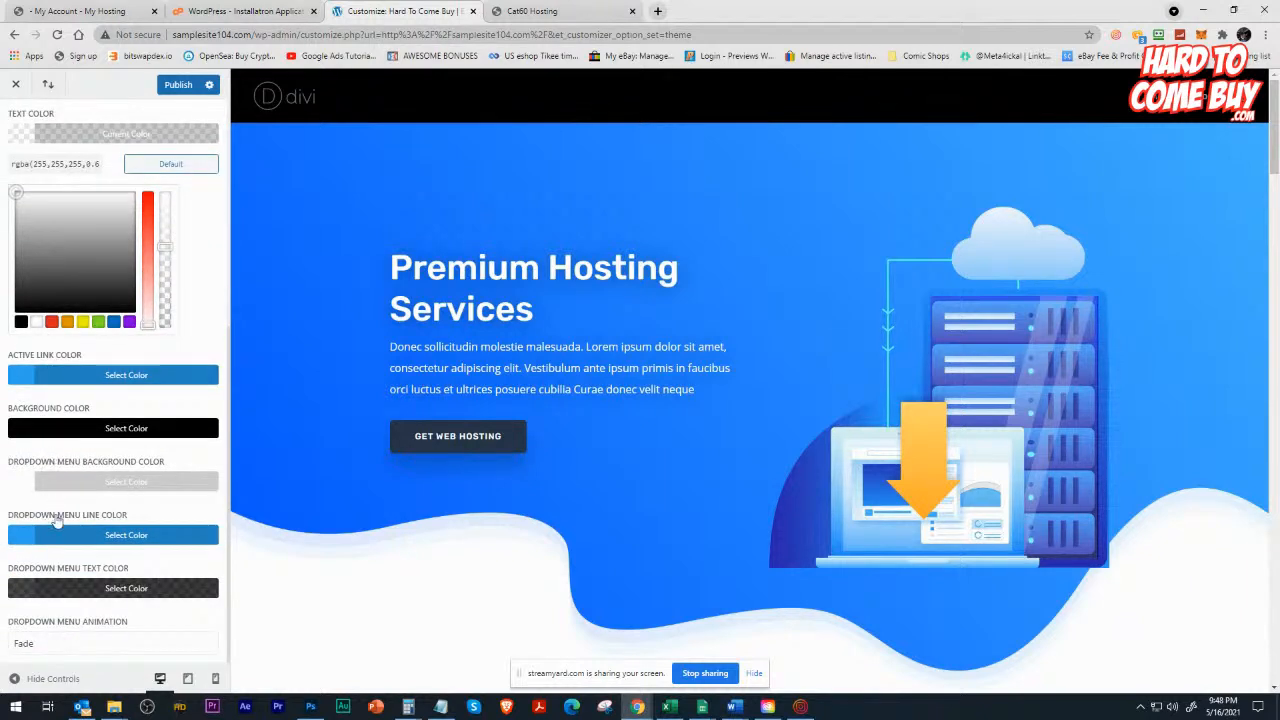
scroll(72, 470, up, 3)
click(60, 410)
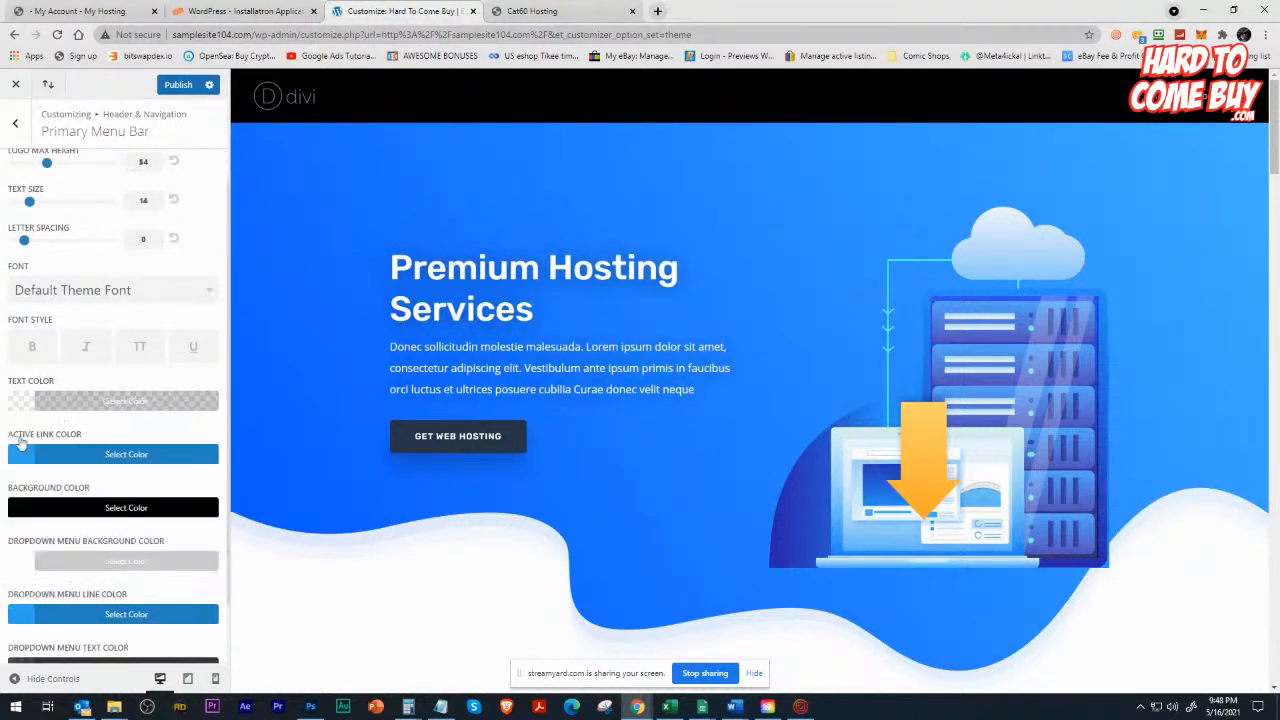
click(48, 410)
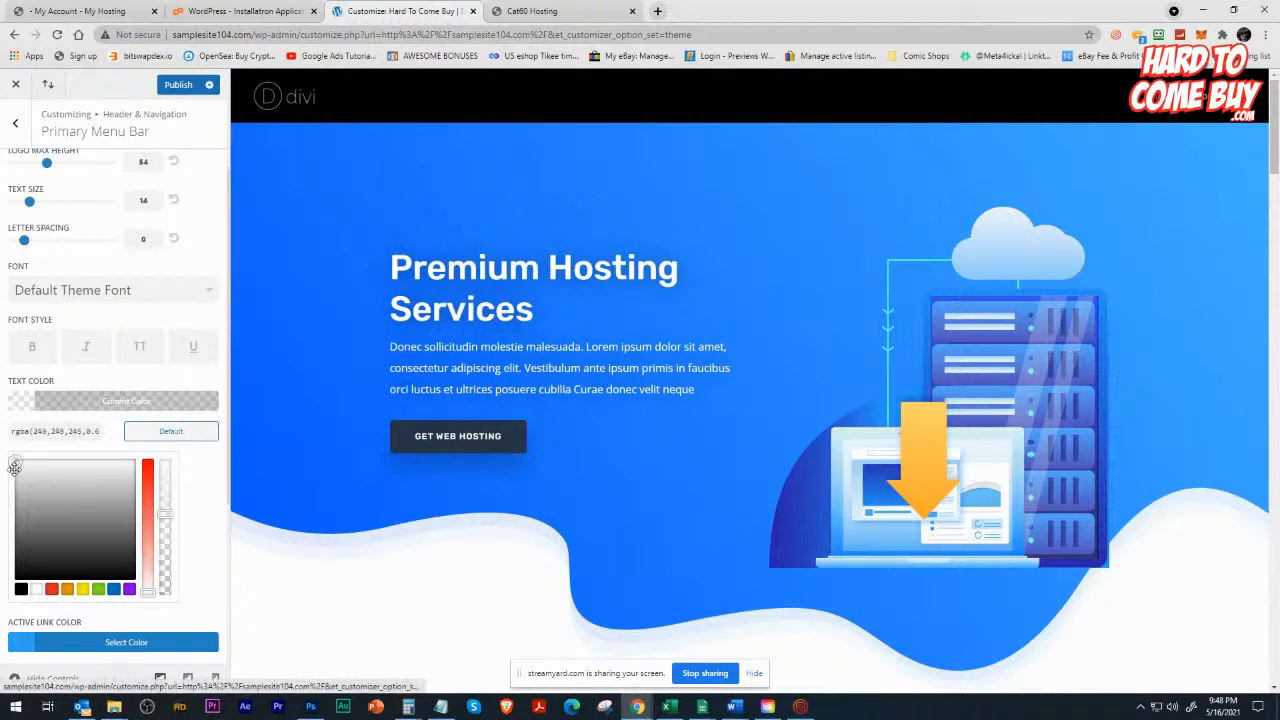
mouse_move(21, 458)
mouse_down()
mouse_move(105, 524)
mouse_move(15, 465)
mouse_up()
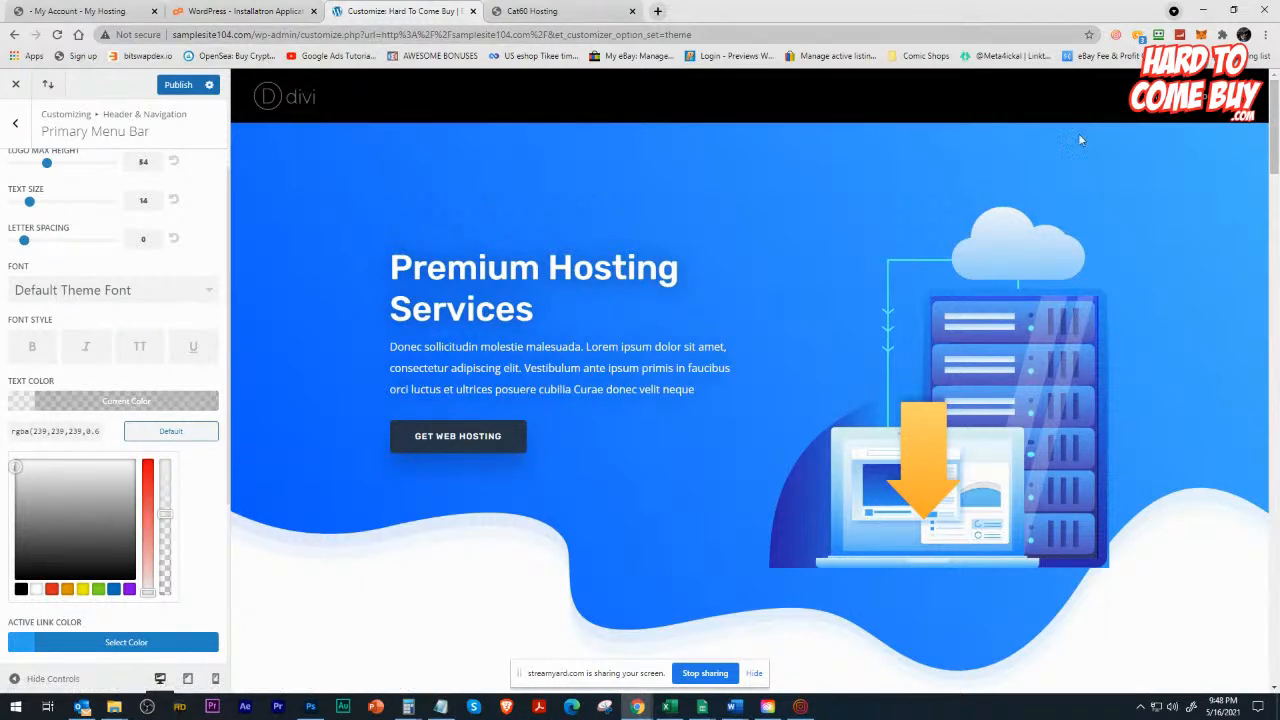
Set the primary menu bar's active link color to light grey, #dbdbdb, and check the header at the page top.
scroll(236, 321, down, 3)
scroll(160, 430, down, 3)
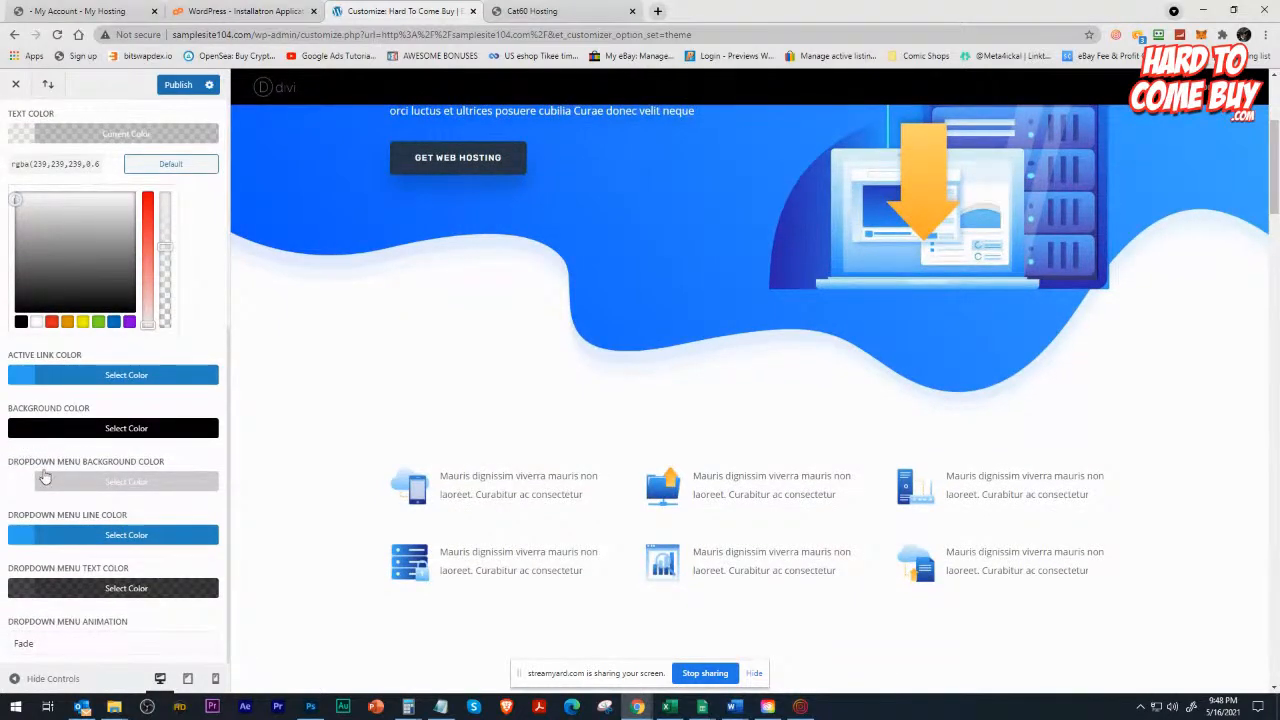
scroll(48, 430, up, 3)
scroll(44, 450, down, 3)
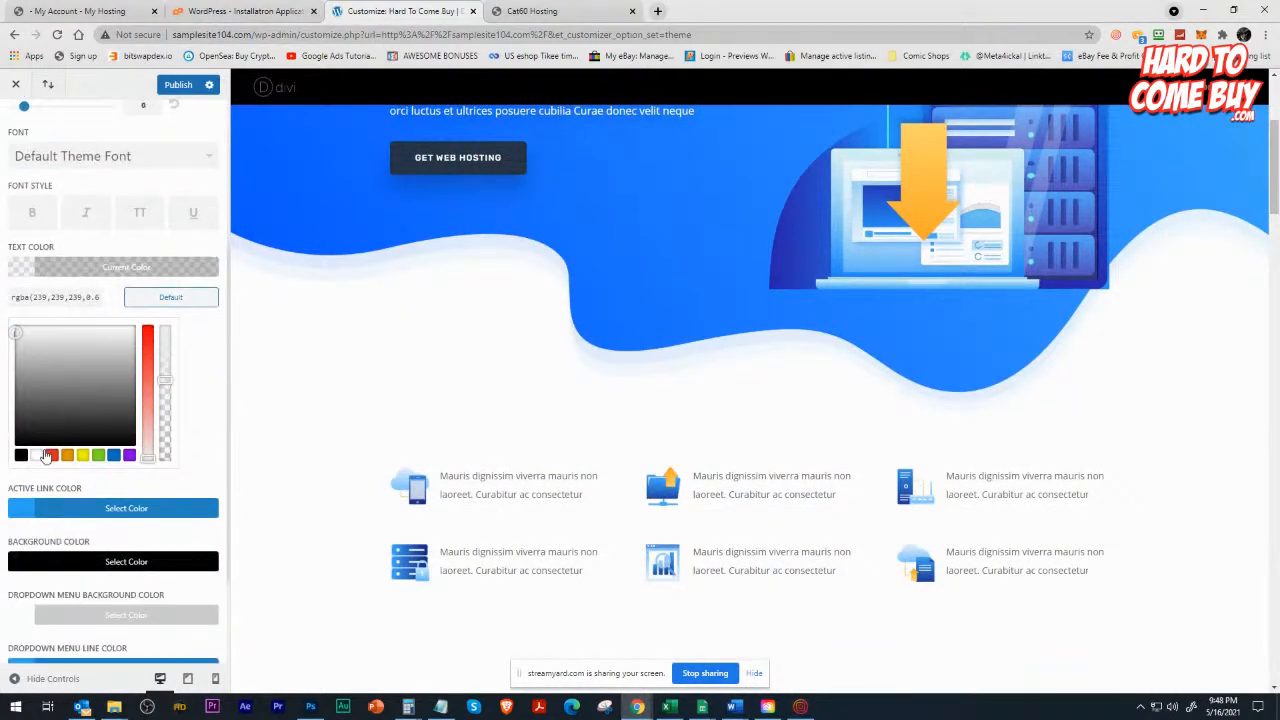
click(45, 446)
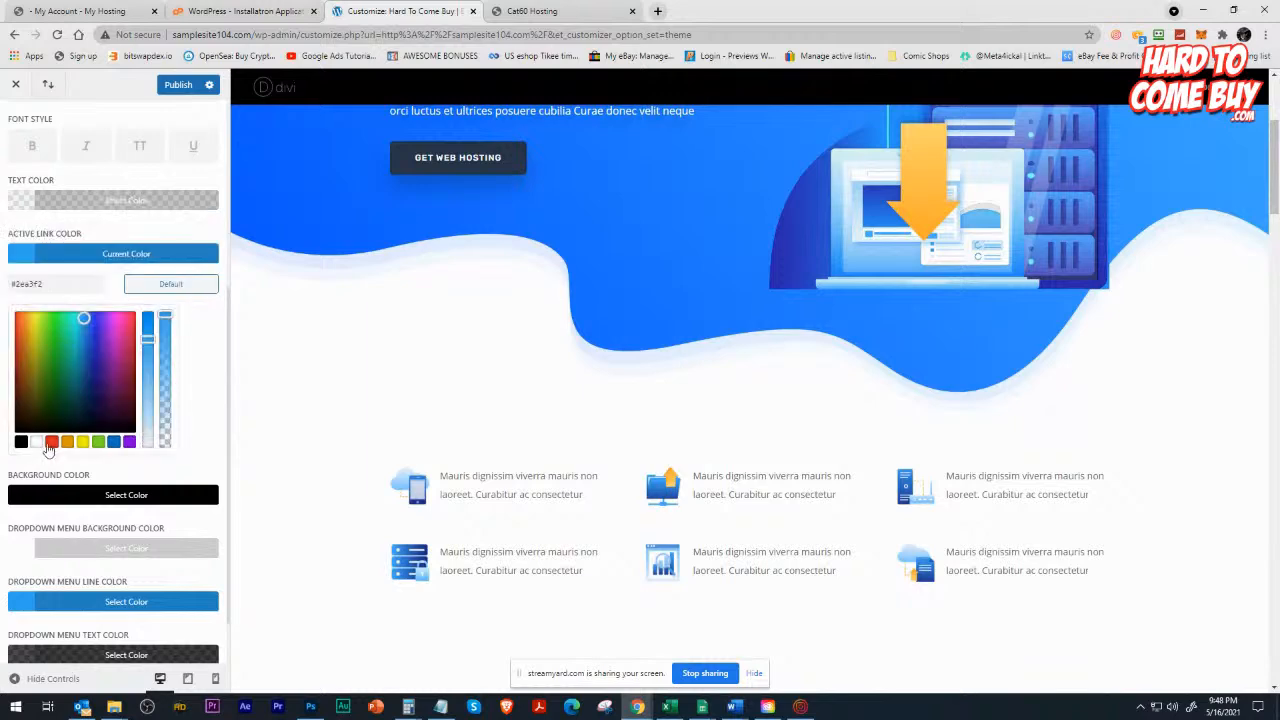
click(36, 441)
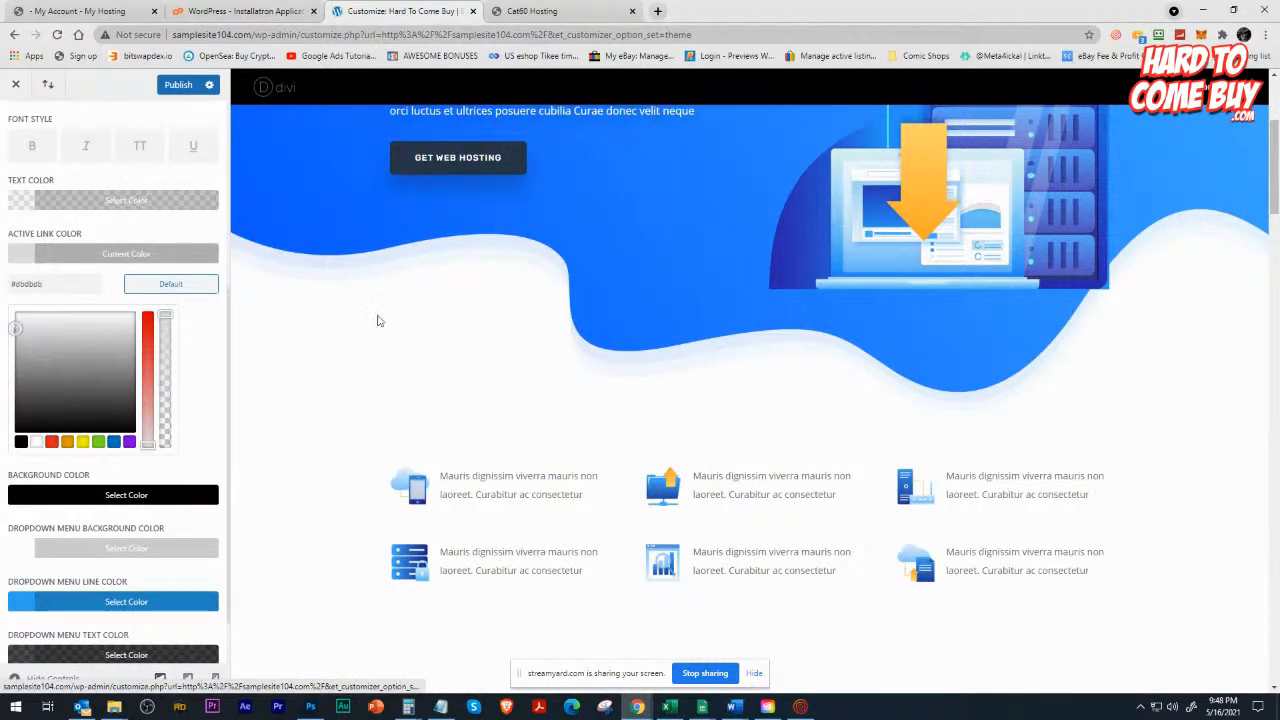
scroll(377, 320, up, 3)
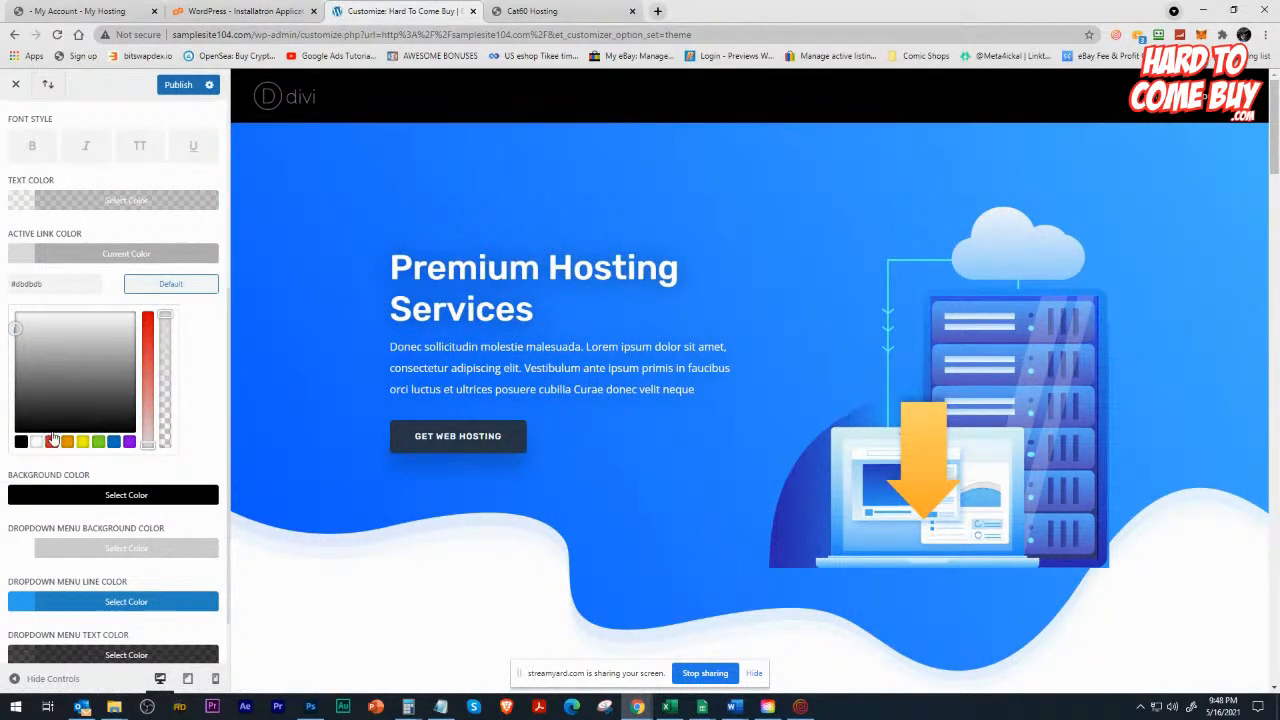
Leave the primary menu bar settings and look at the secondary menu bar options.
scroll(48, 432, down, 1)
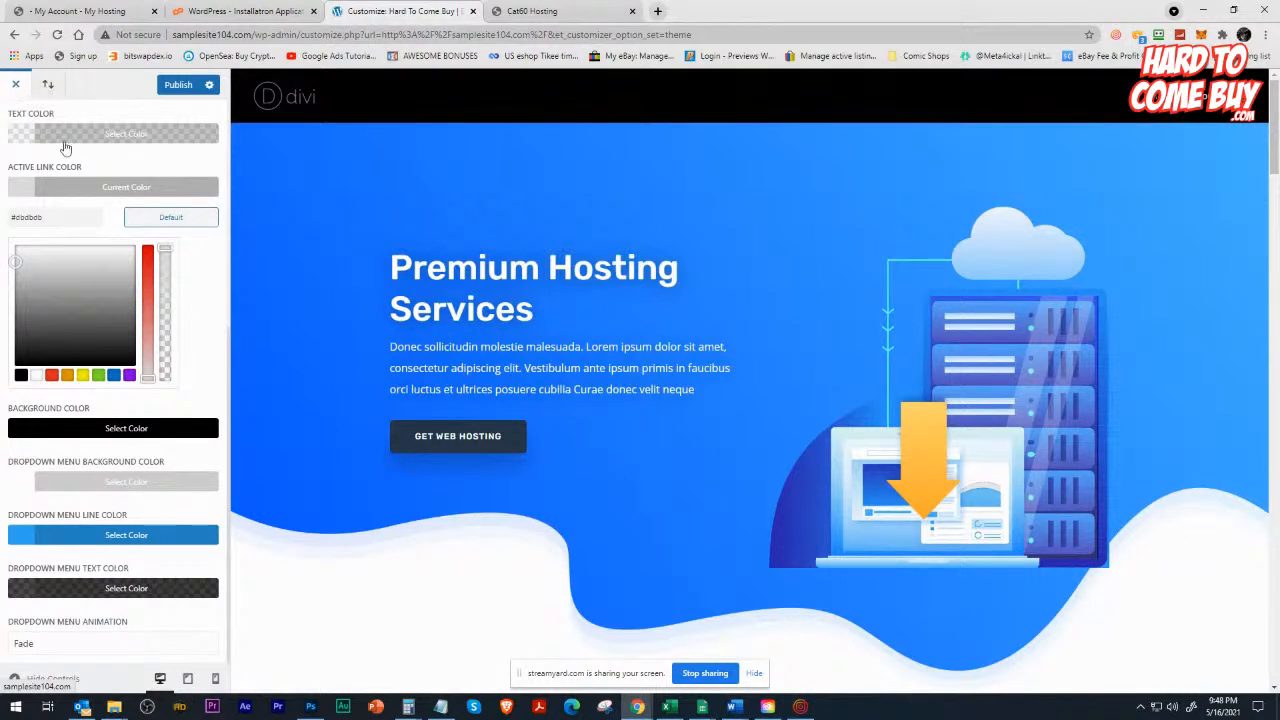
scroll(64, 148, up, 5)
click(14, 126)
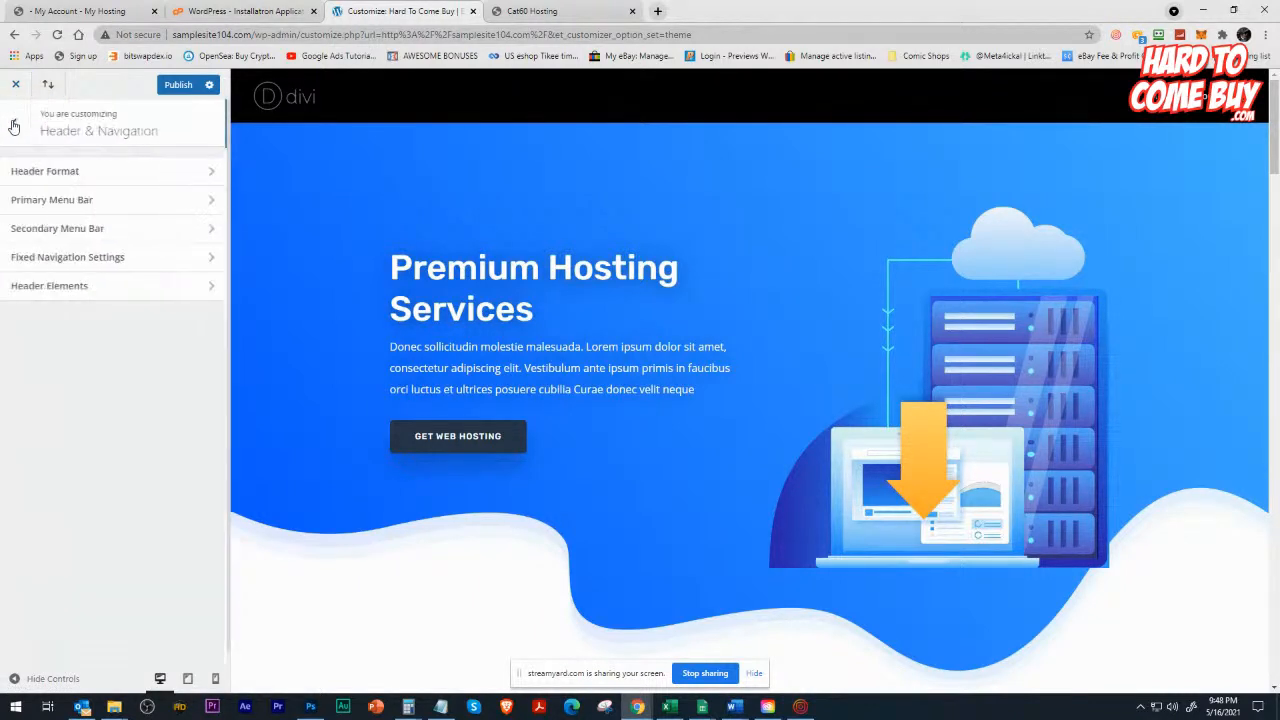
click(44, 229)
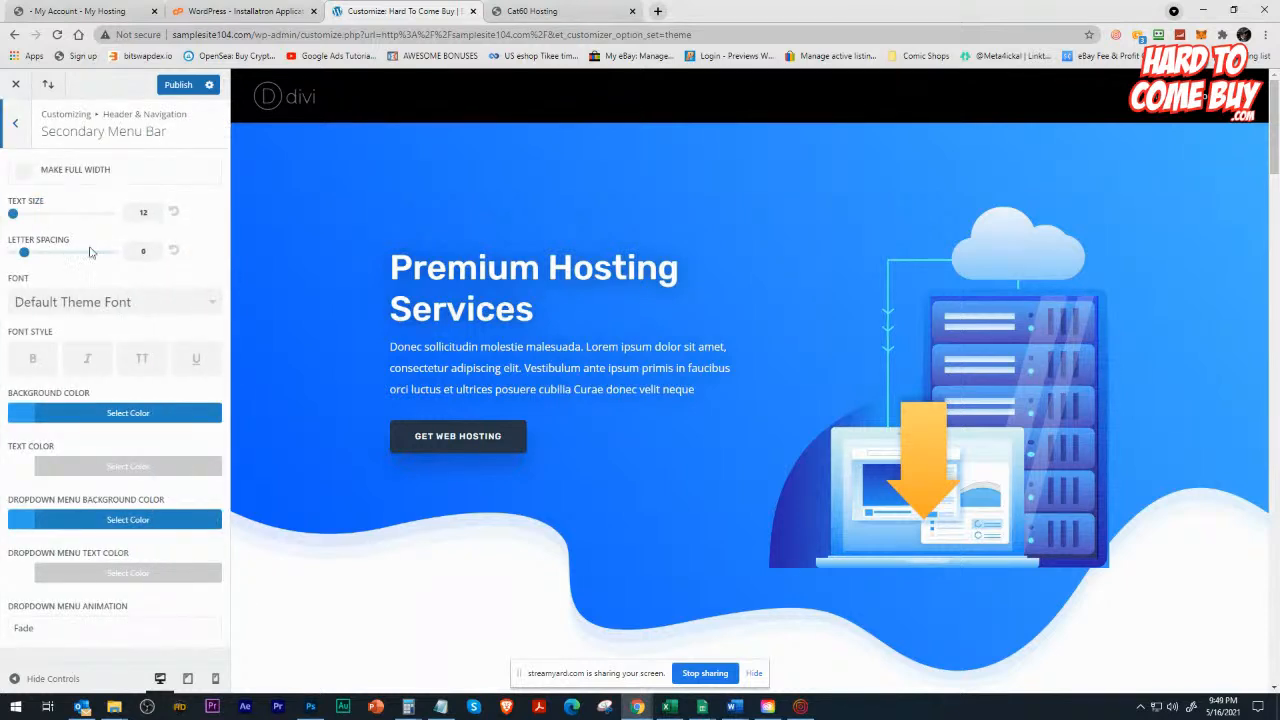
click(15, 122)
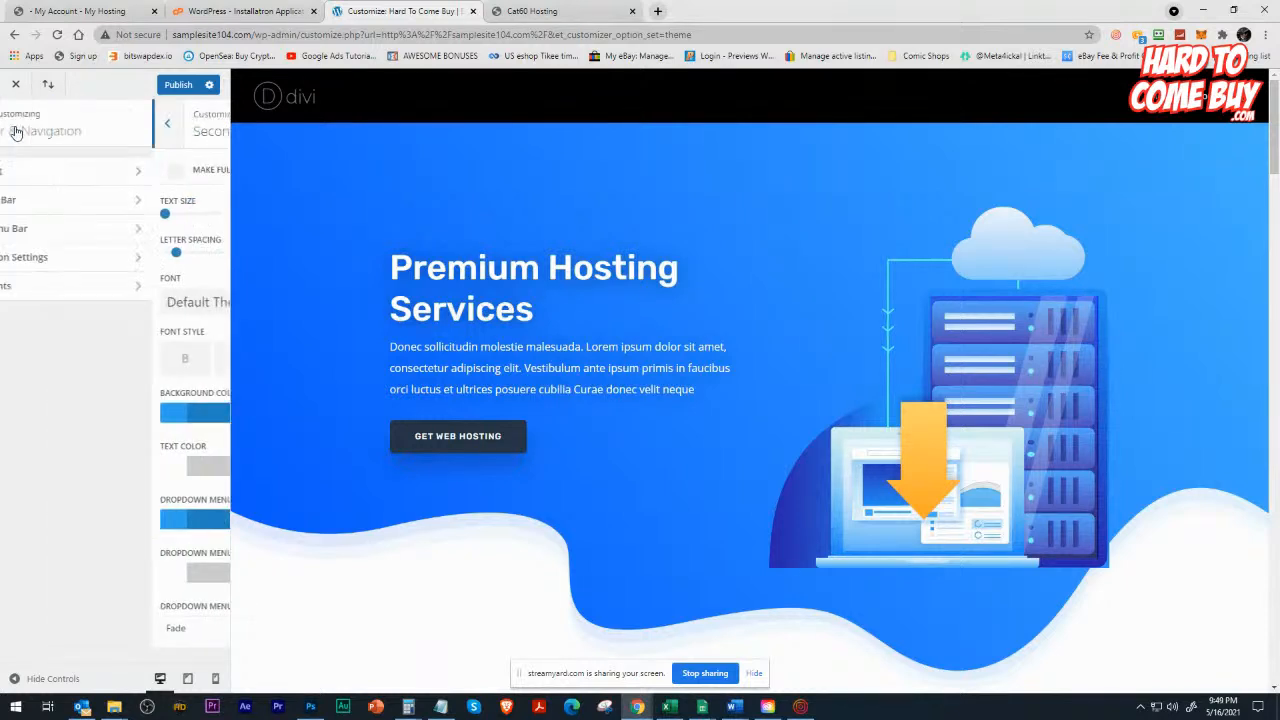
Fill in the phone number and e-mail address in the header elements settings.
click(57, 288)
click(45, 253)
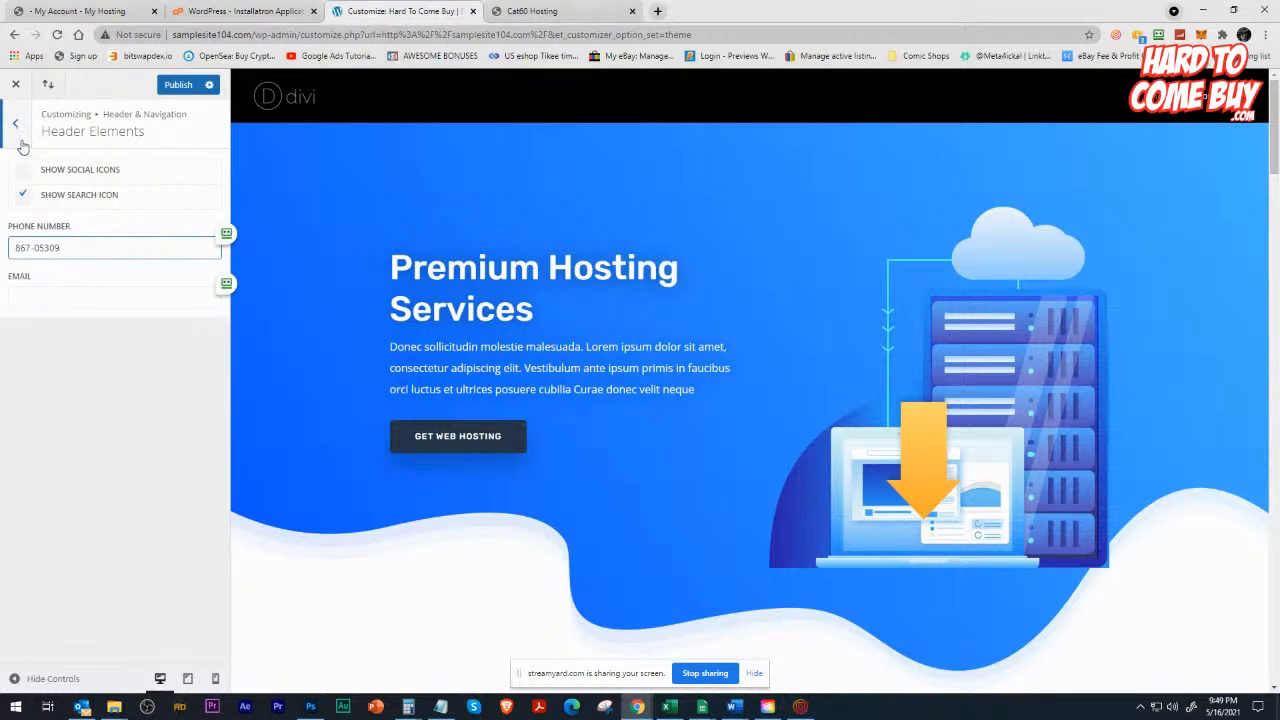
click(39, 289)
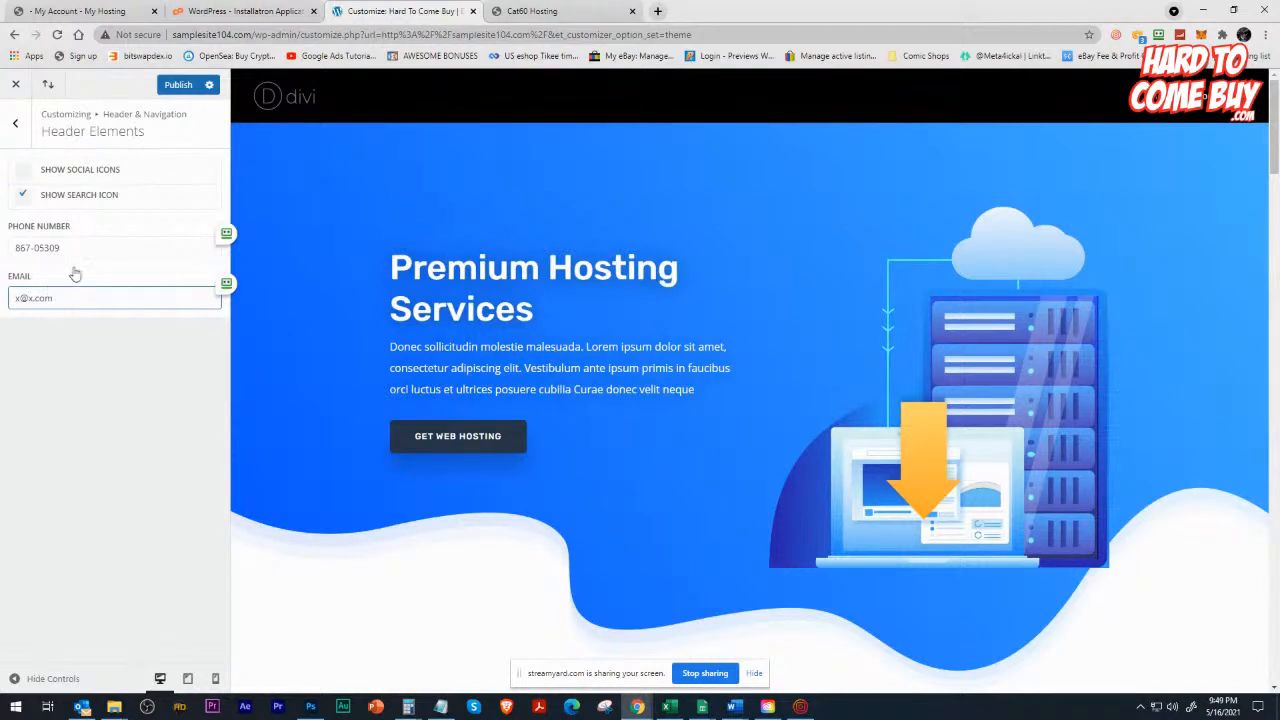
click(15, 122)
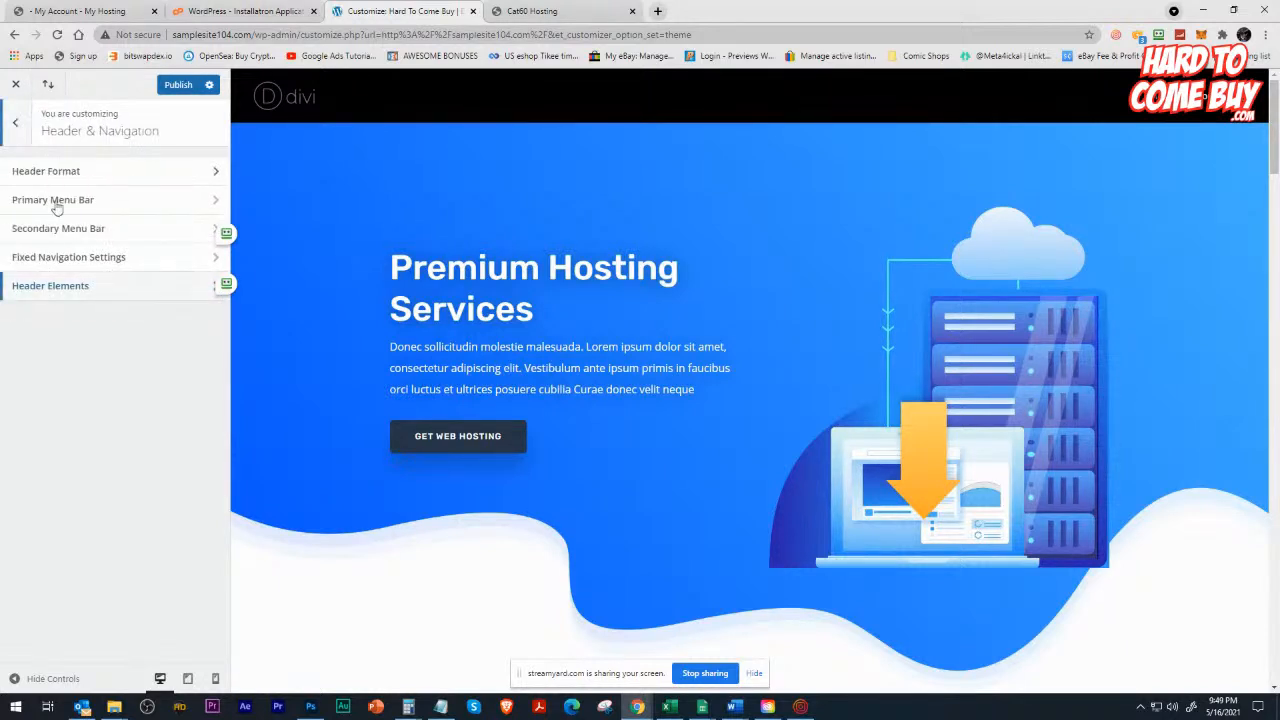
Review the fixed navigation, secondary menu bar and header elements settings.
click(100, 257)
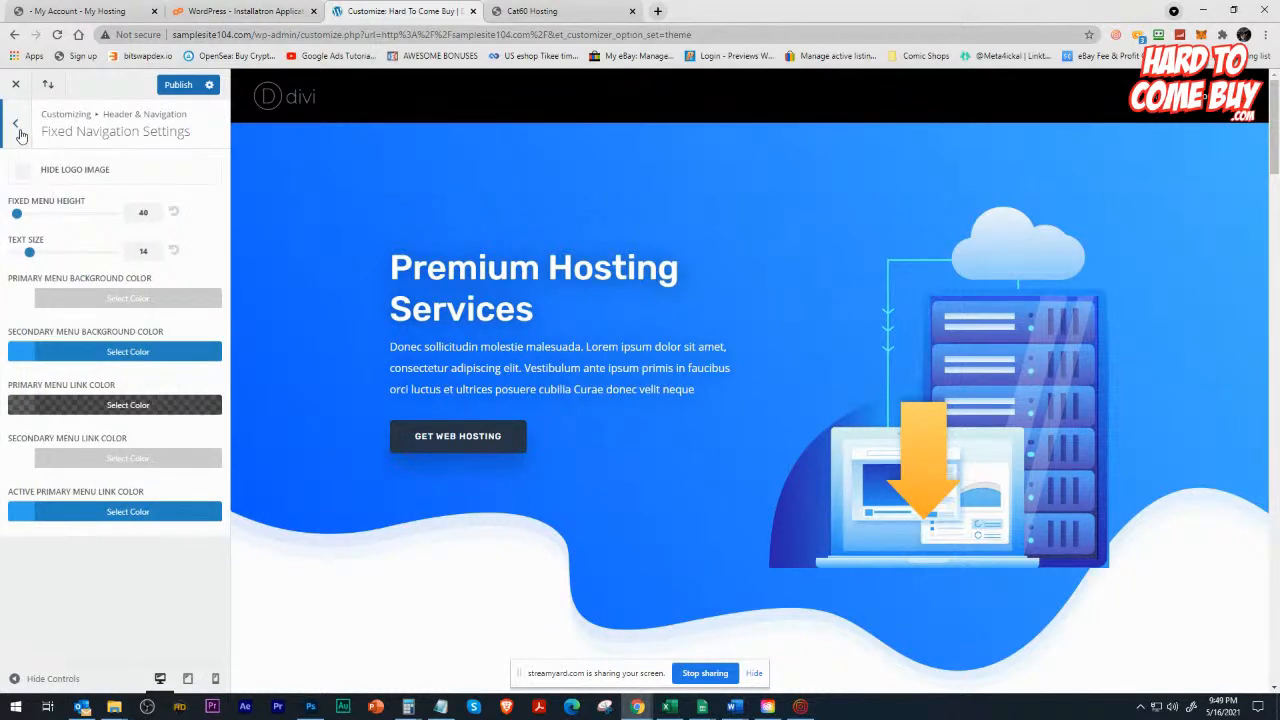
click(18, 130)
click(57, 229)
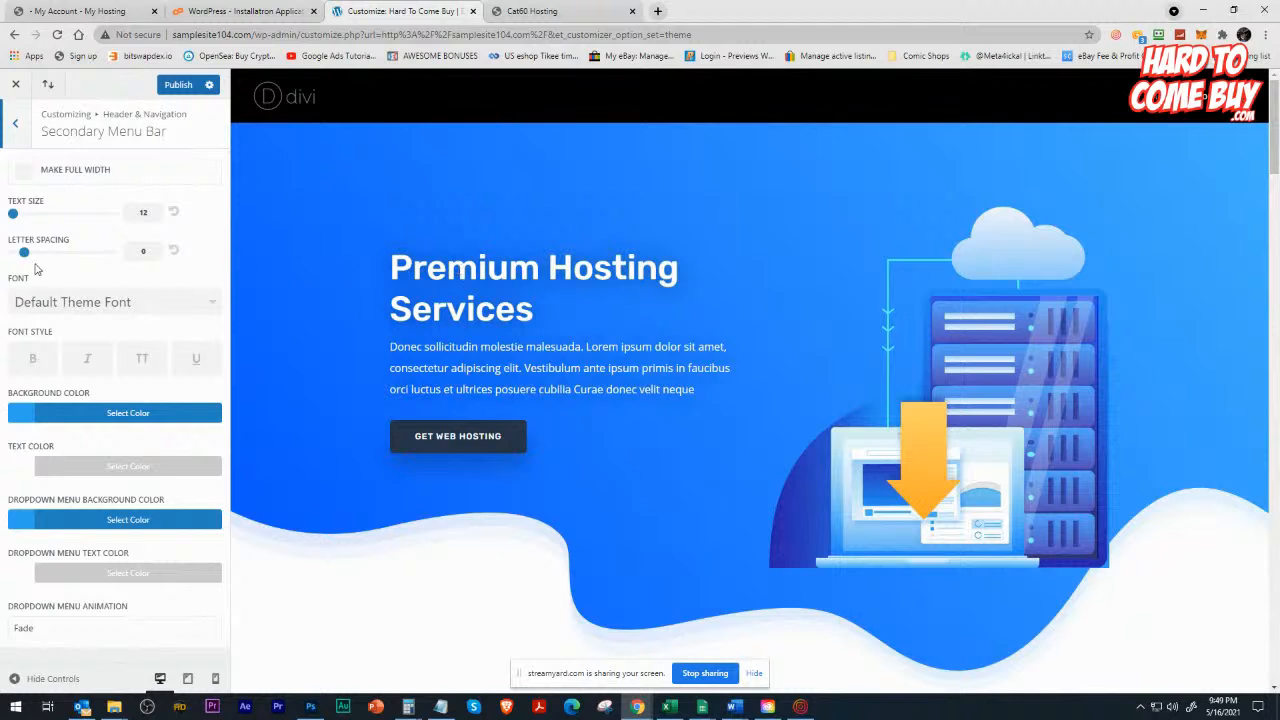
click(16, 128)
click(100, 292)
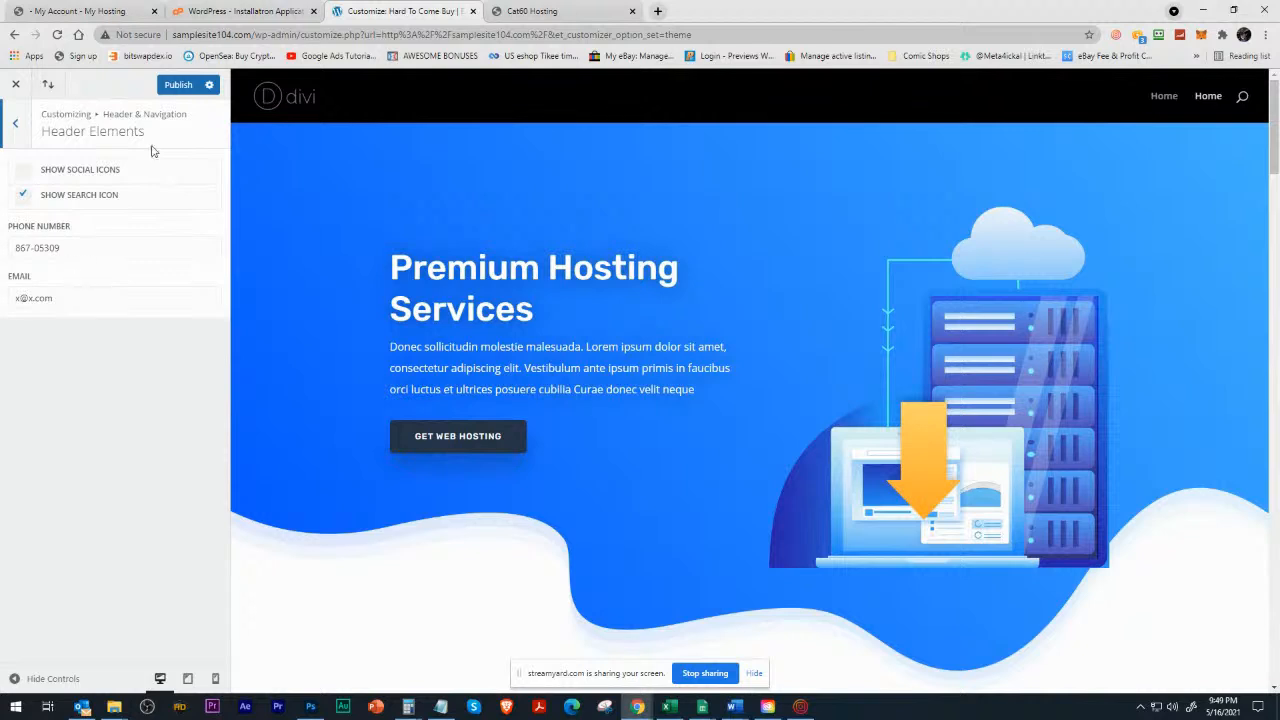
Publish the header element changes and leave the theme customizer to view the live site.
click(187, 86)
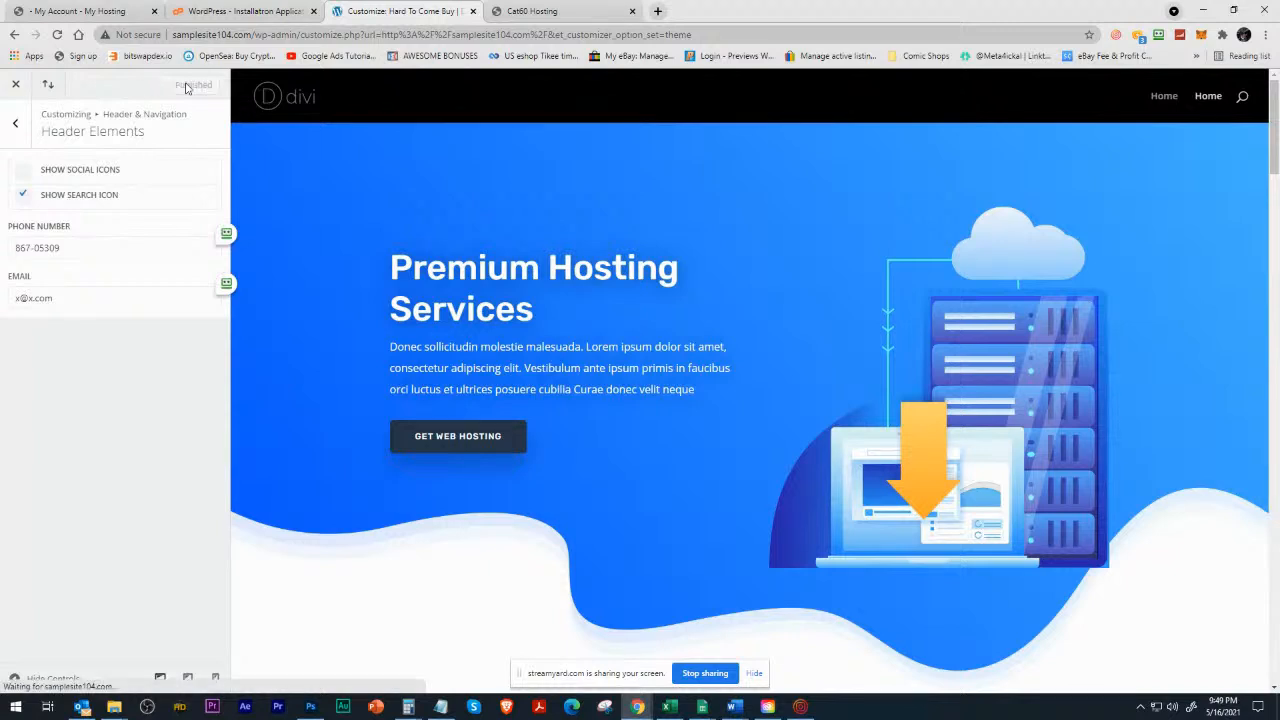
click(15, 84)
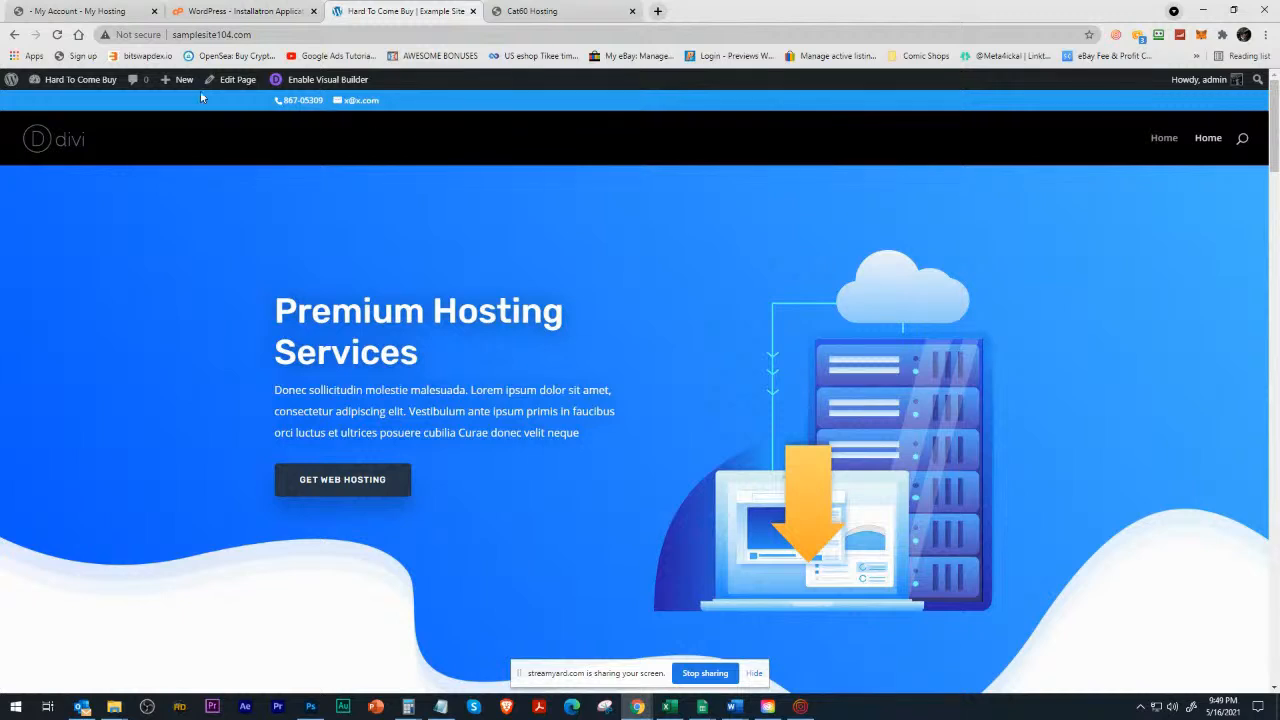
Reopen the theme customizer and review the secondary menu bar settings against the header on the page preview.
mouse_move(55, 82)
click(61, 176)
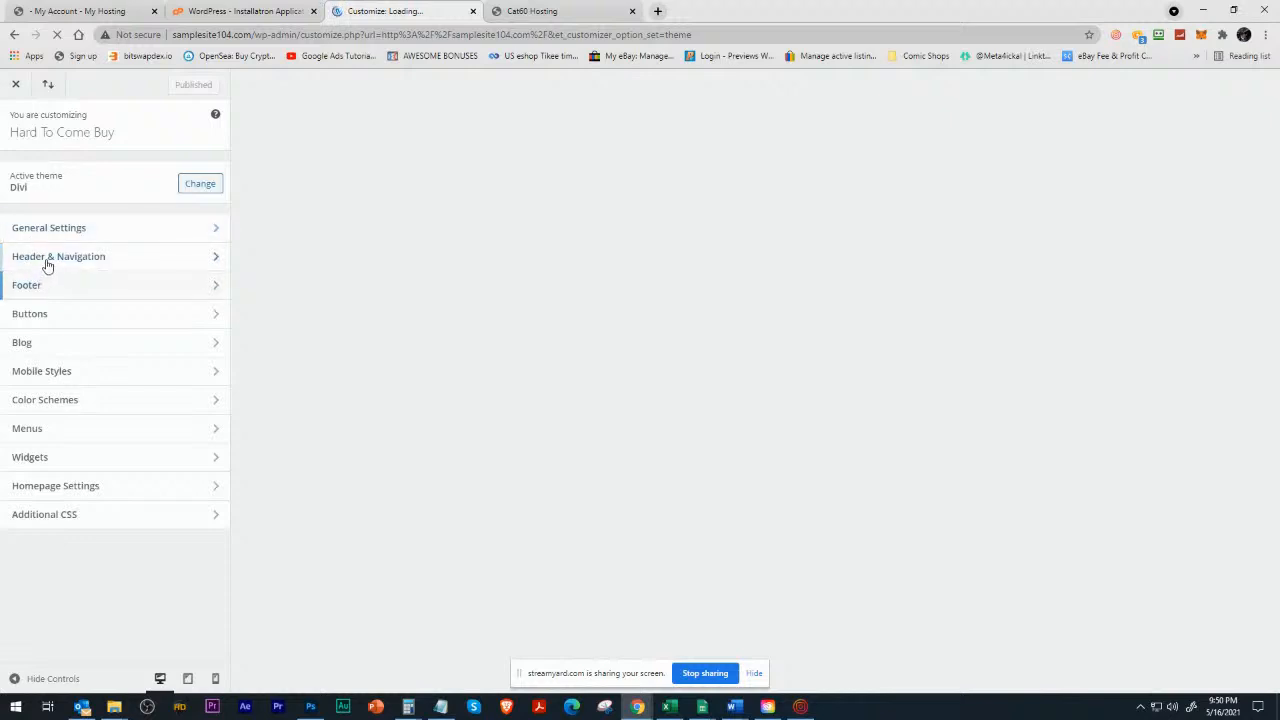
click(45, 259)
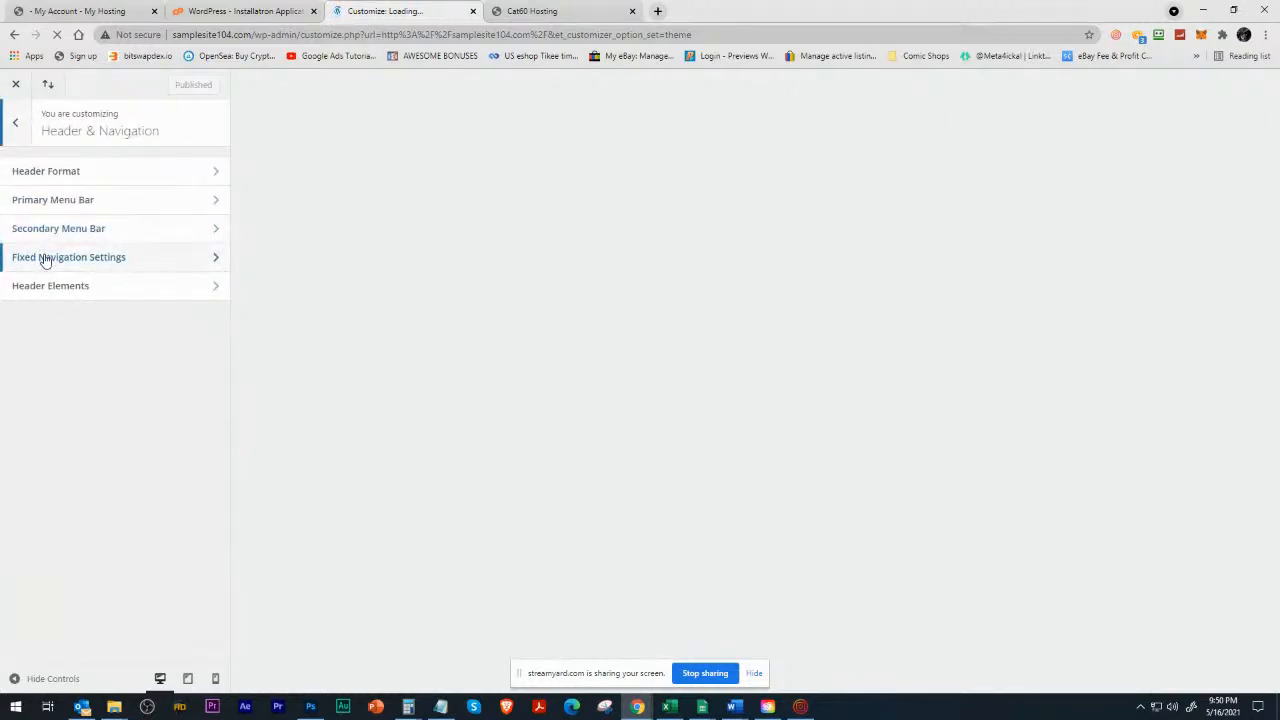
click(45, 259)
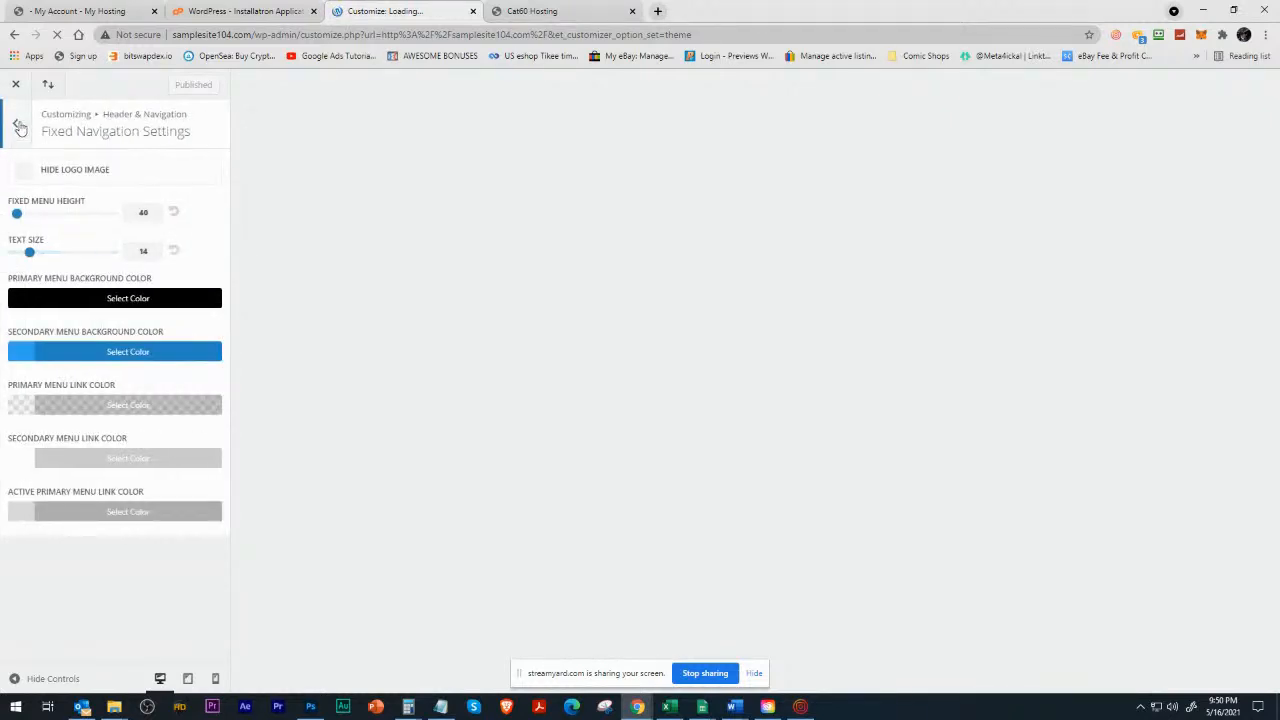
click(15, 124)
click(46, 232)
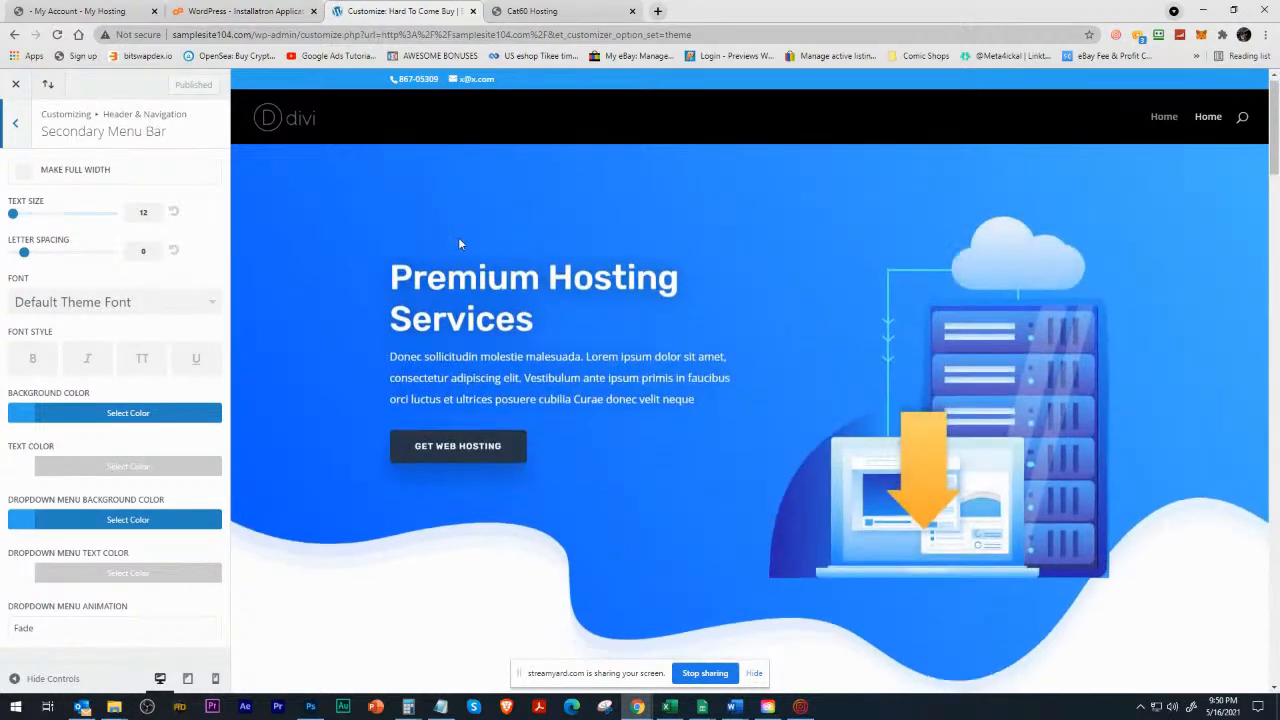
scroll(446, 263, down, 6)
scroll(437, 272, up, 5)
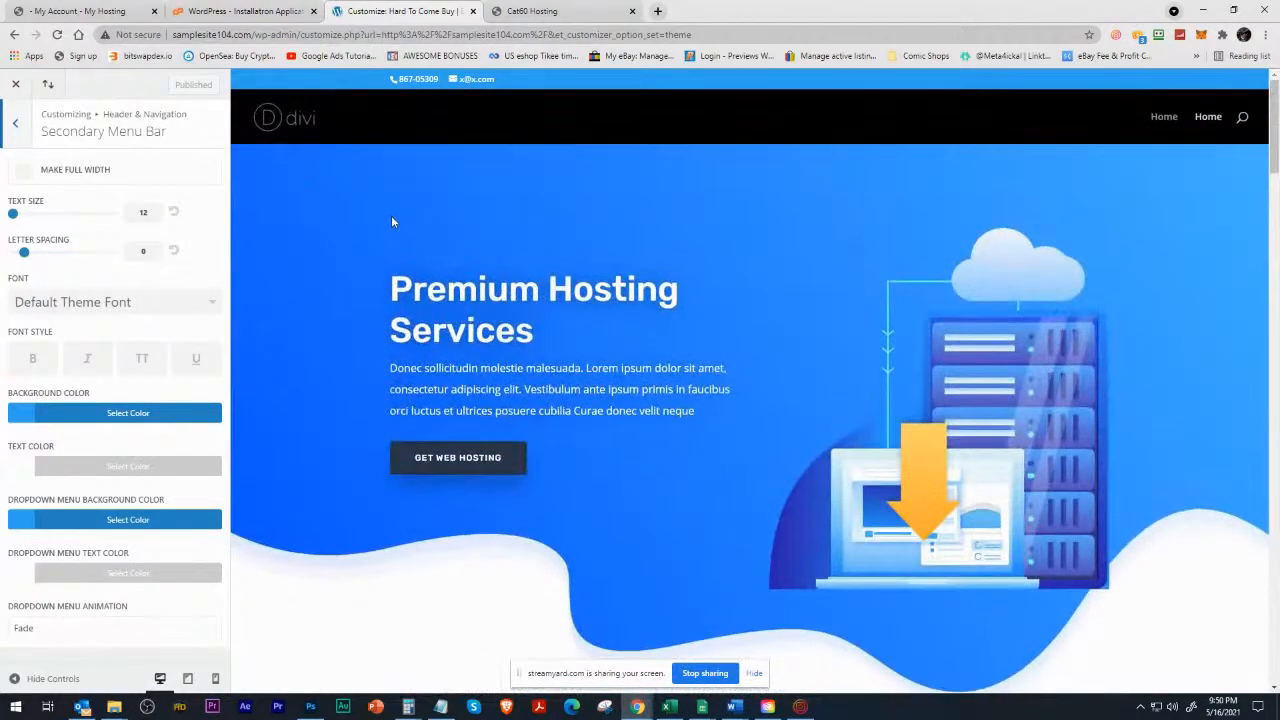
scroll(400, 204, down, 2)
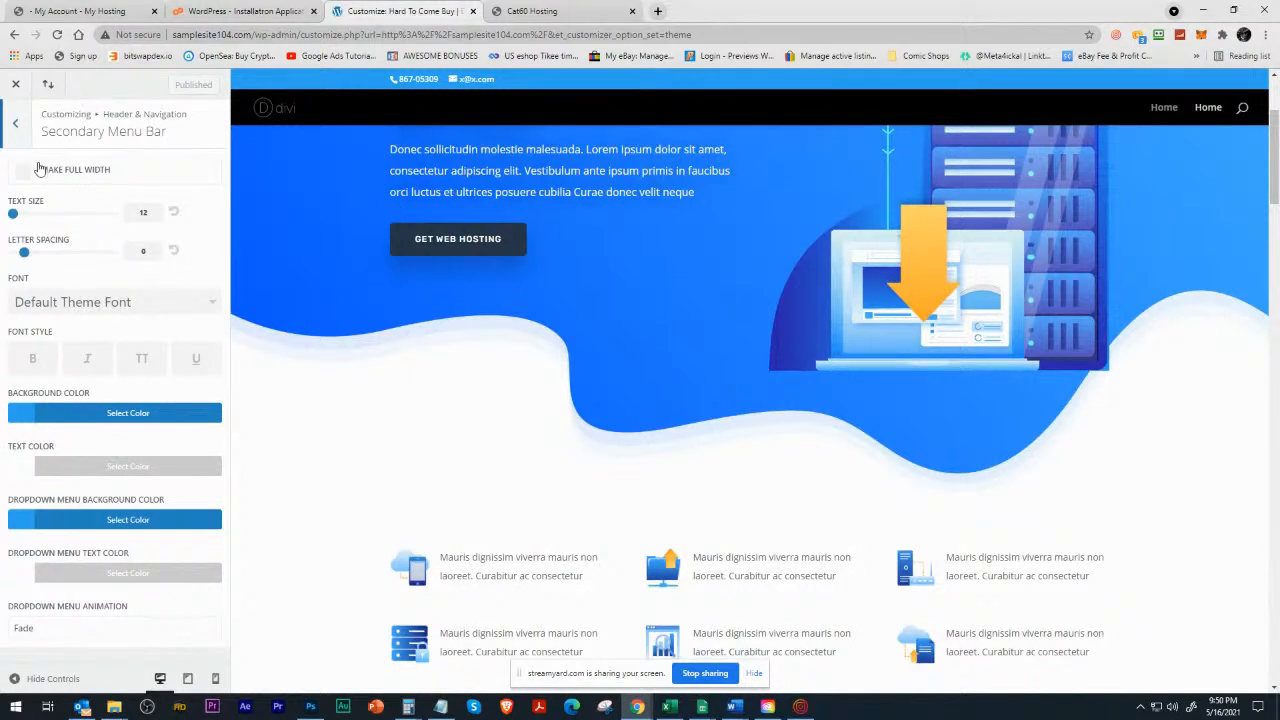
Examine the fixed navigation settings, including the color picker for the primary menu background.
click(16, 122)
click(66, 258)
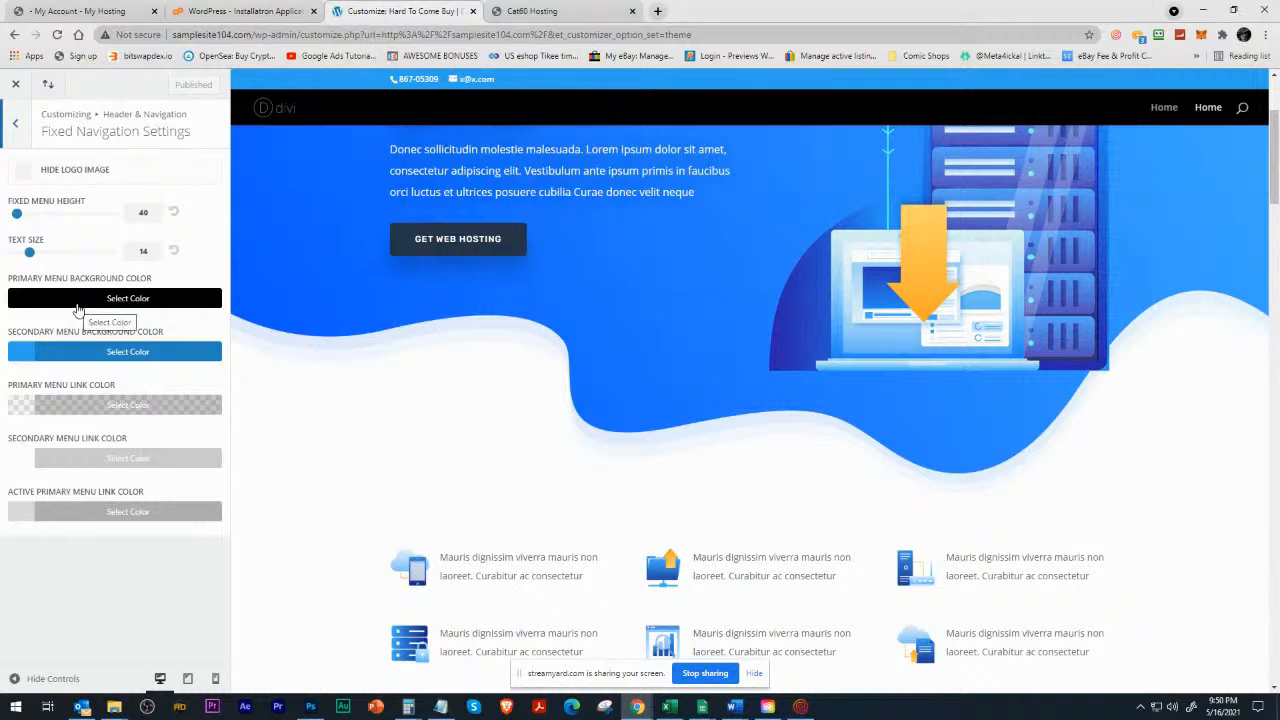
click(60, 300)
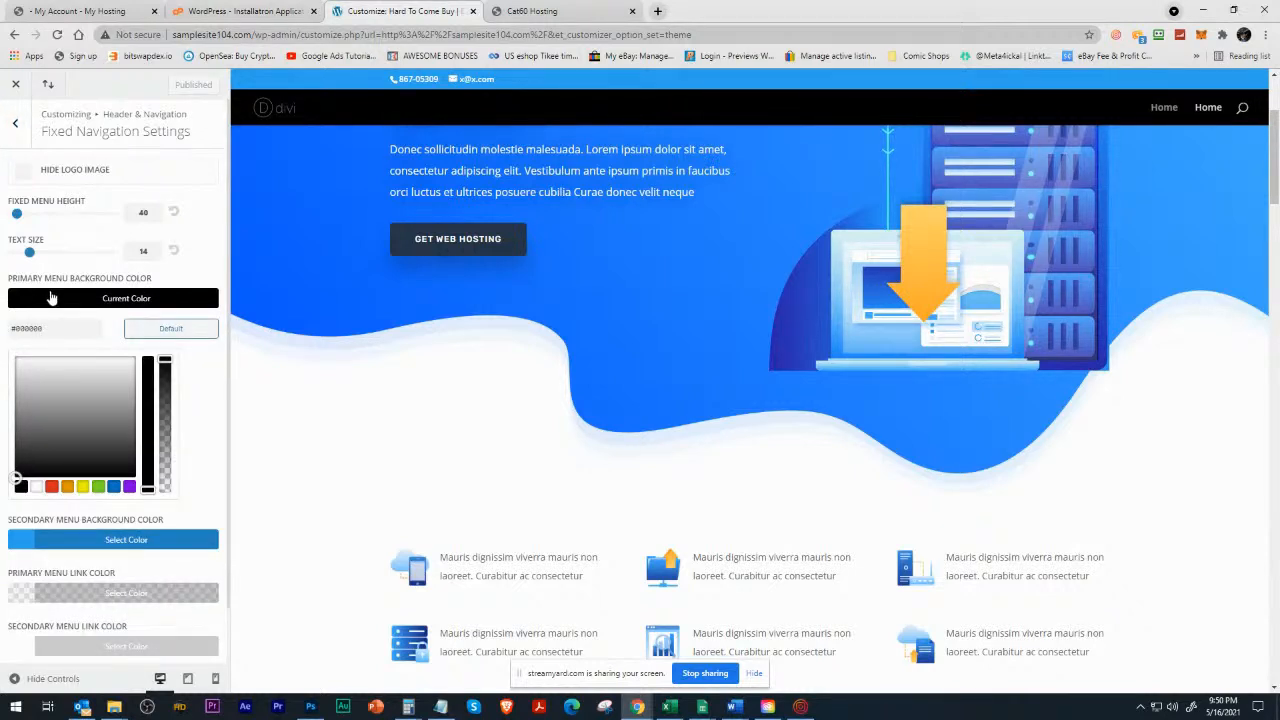
scroll(150, 430, down, 1)
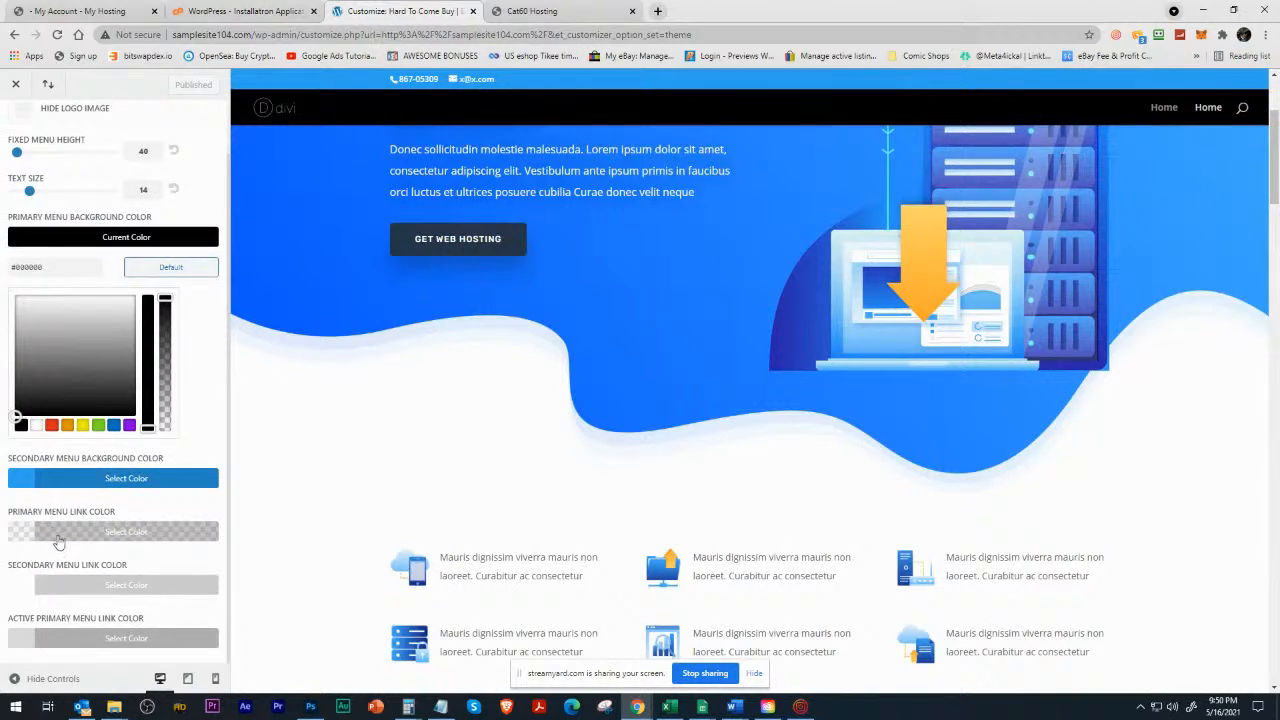
scroll(87, 515, up, 1)
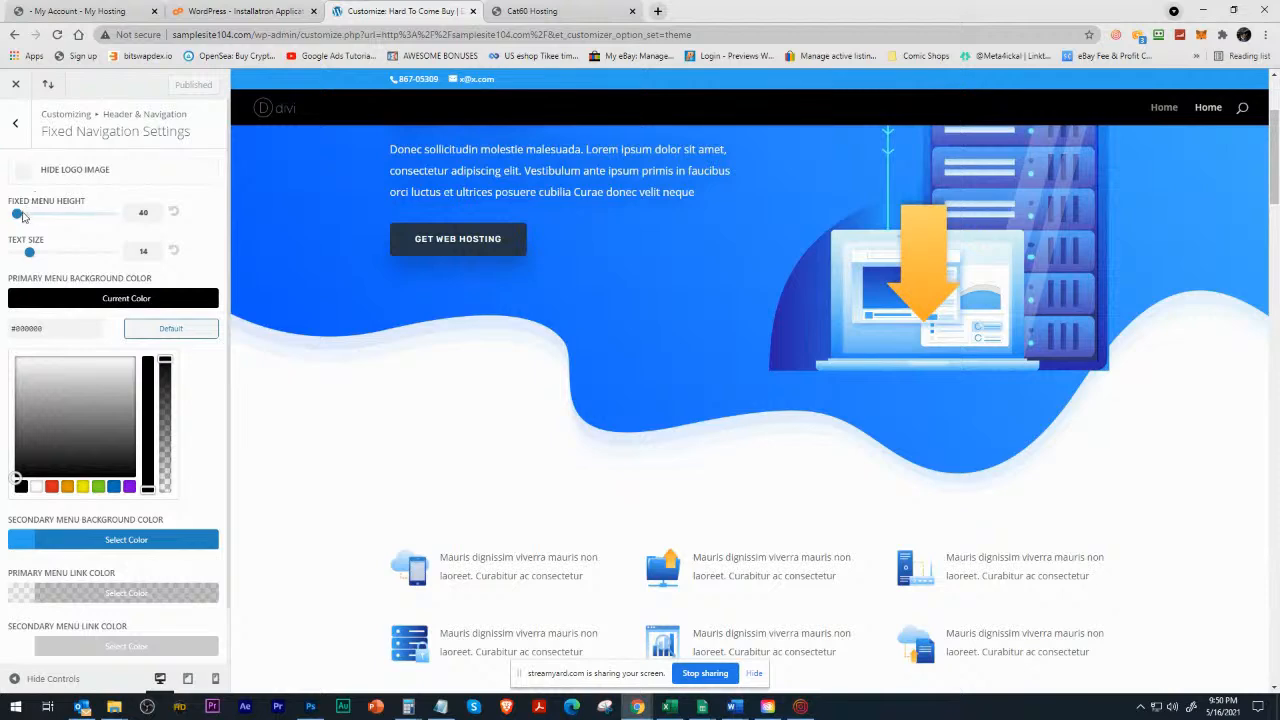
Try a fixed menu height of 30, check it on the preview, and leave the customizer without publishing.
drag(19, 221, 12, 225)
scroll(375, 160, up, 3)
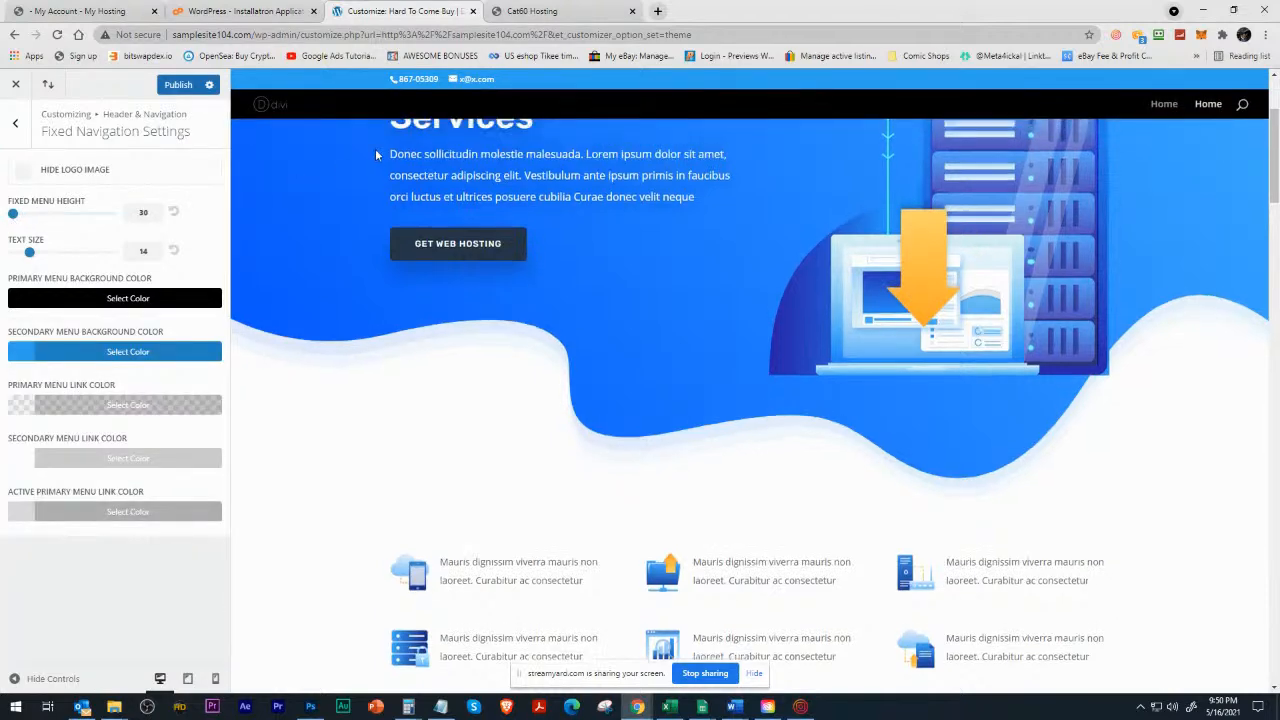
scroll(360, 183, down, 5)
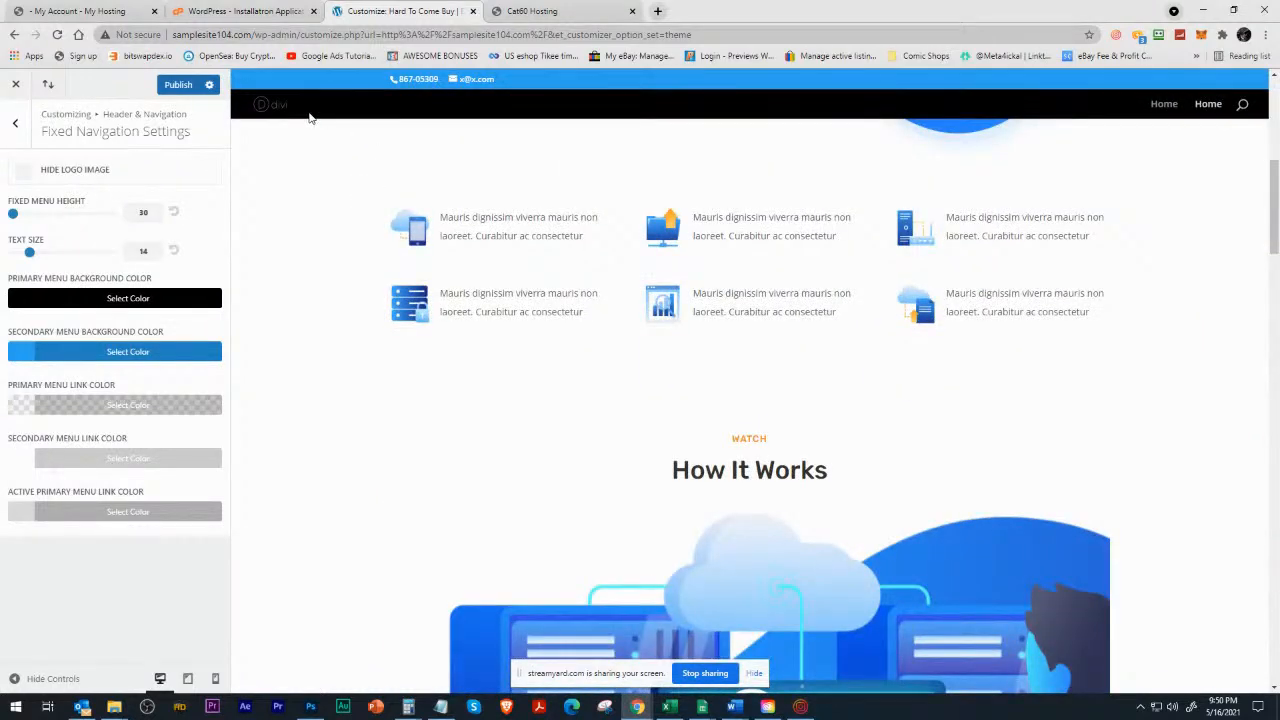
double_click(143, 211)
click(17, 85)
click(704, 123)
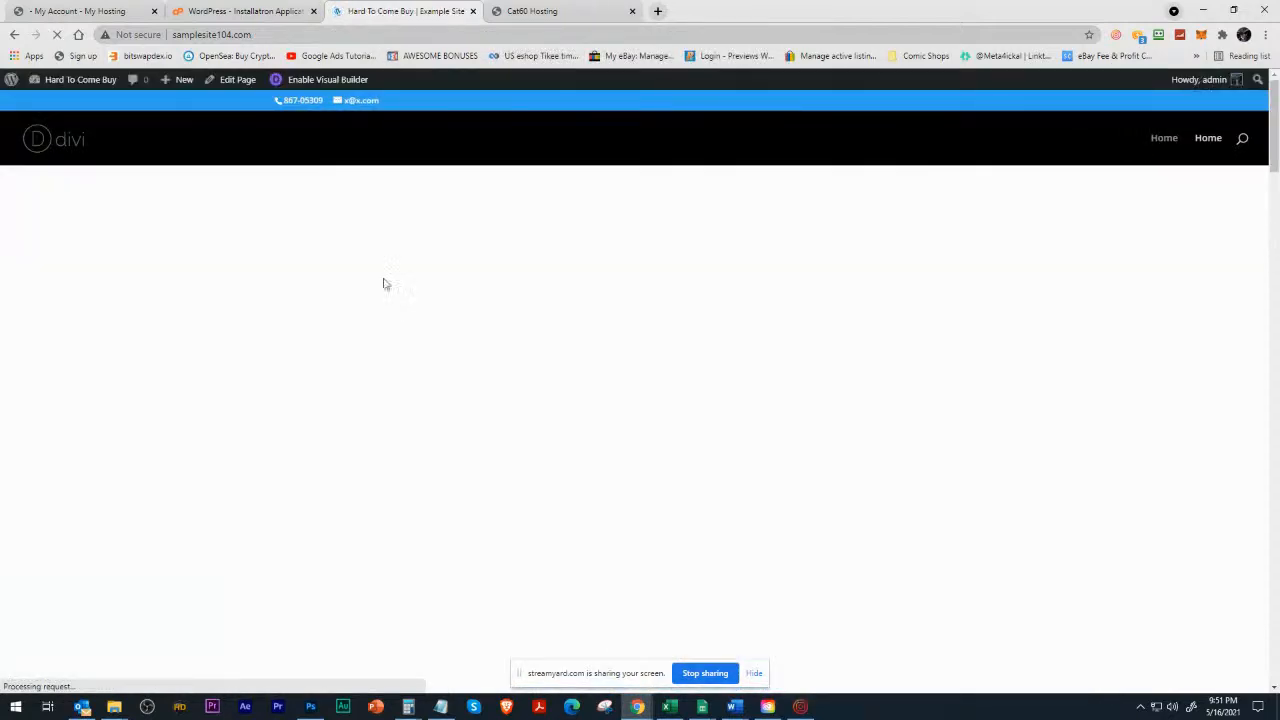
Go to the WordPress dashboard and open the Divi theme options.
mouse_move(84, 82)
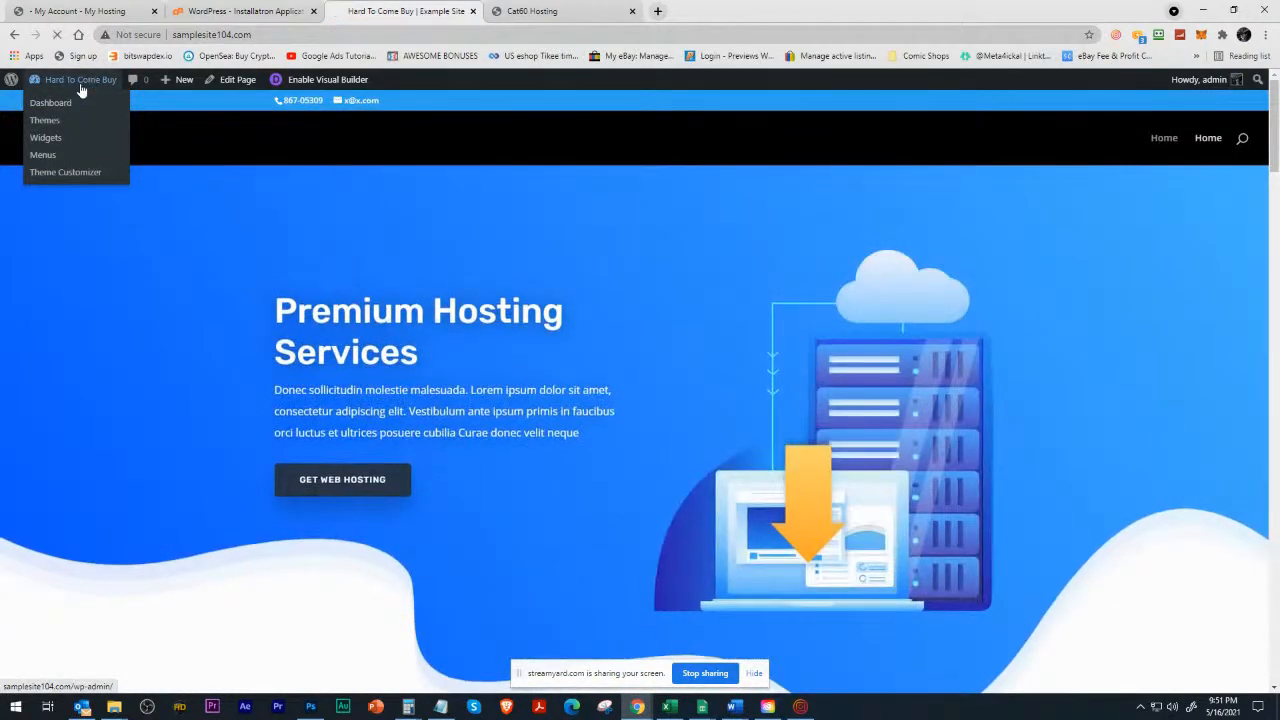
click(58, 104)
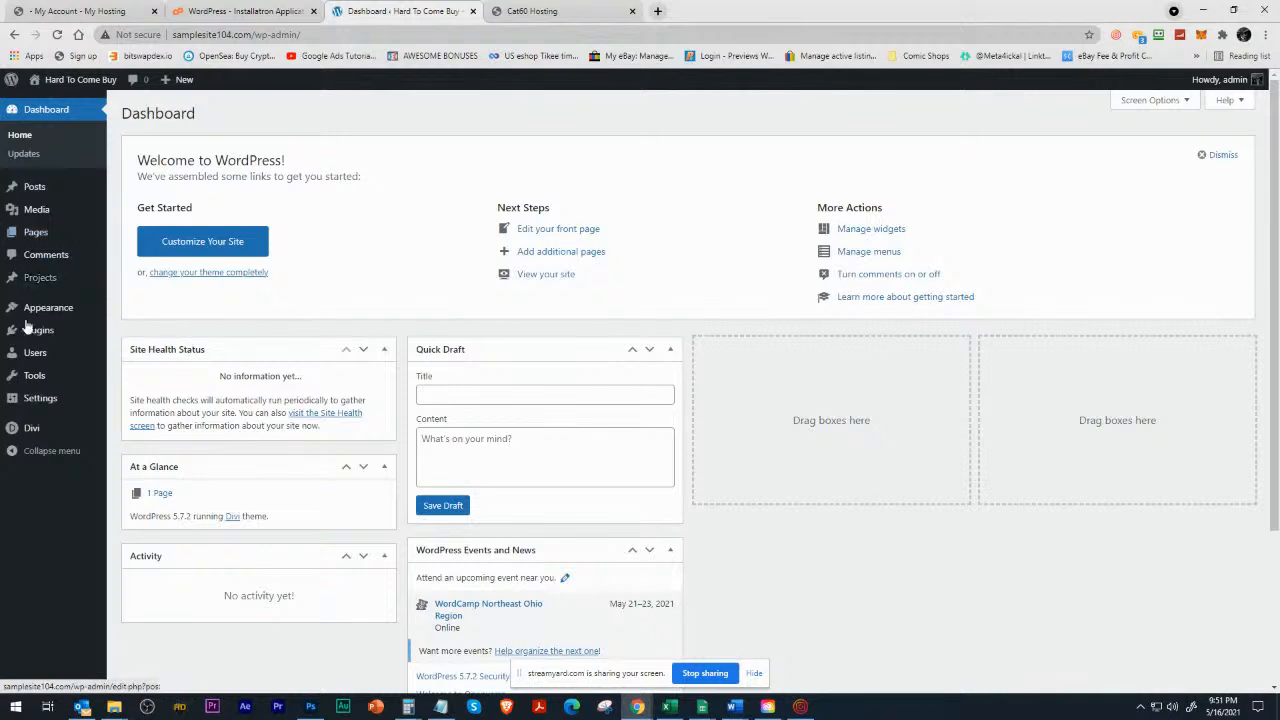
click(36, 428)
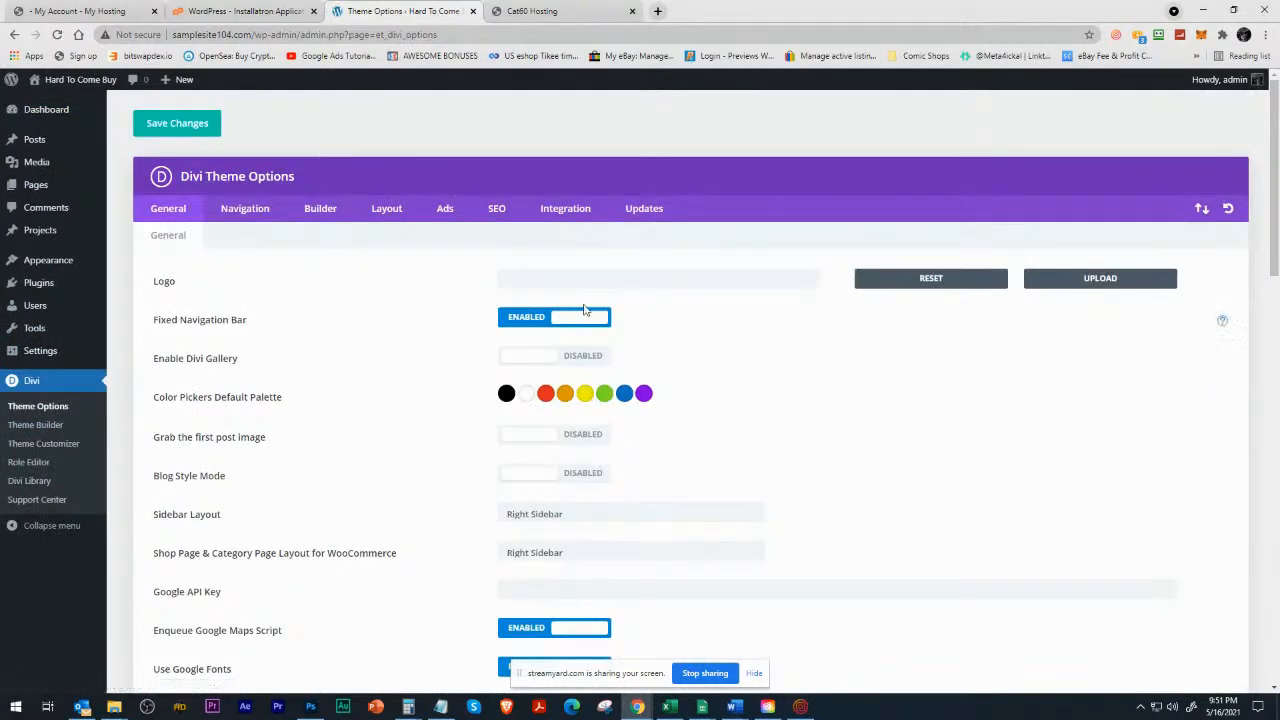
Upload green-head-trans-1800-jpg.jpg from the A Cat60 New Logo folder through the theme's logo setting.
click(1090, 284)
click(629, 364)
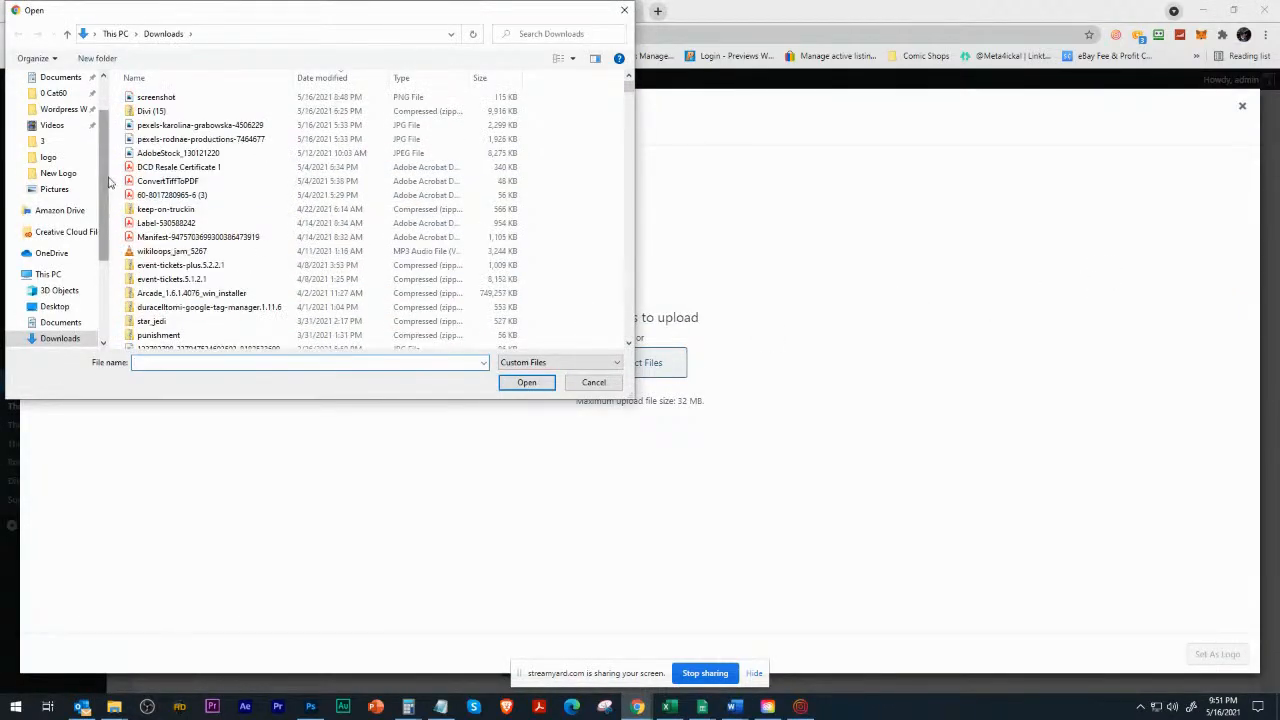
scroll(75, 170, up, 2)
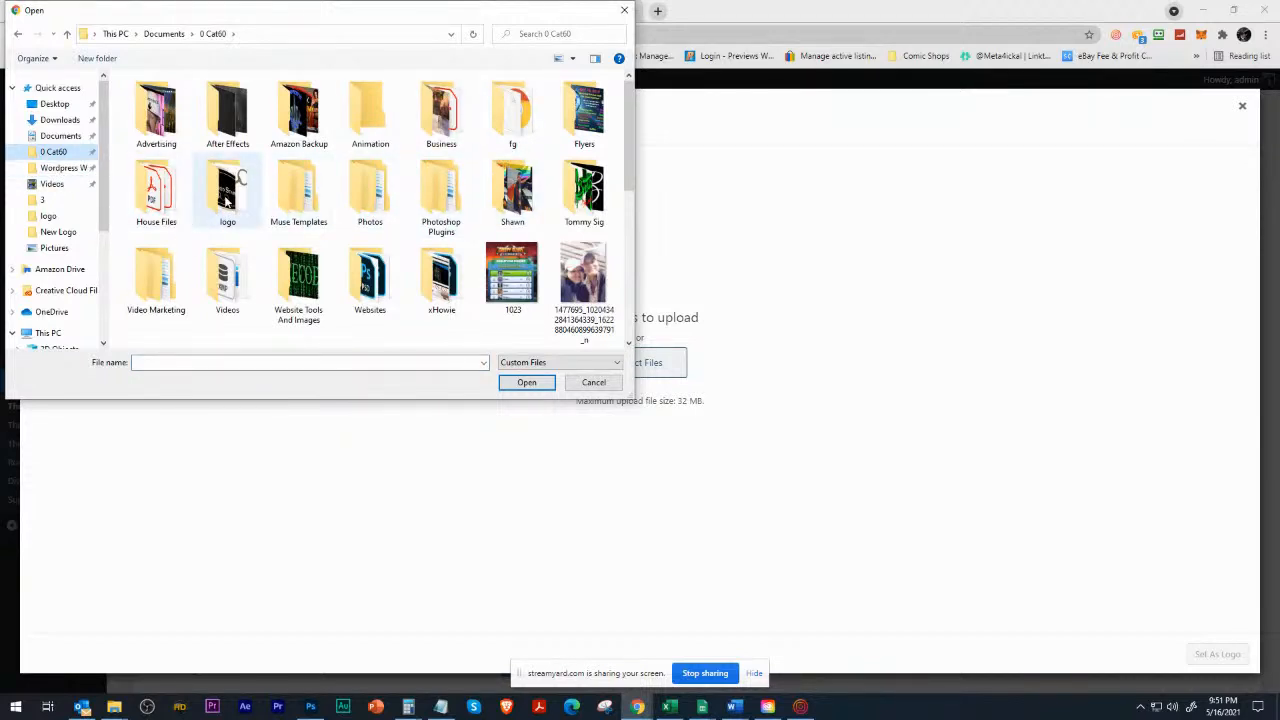
click(62, 167)
double_click(155, 125)
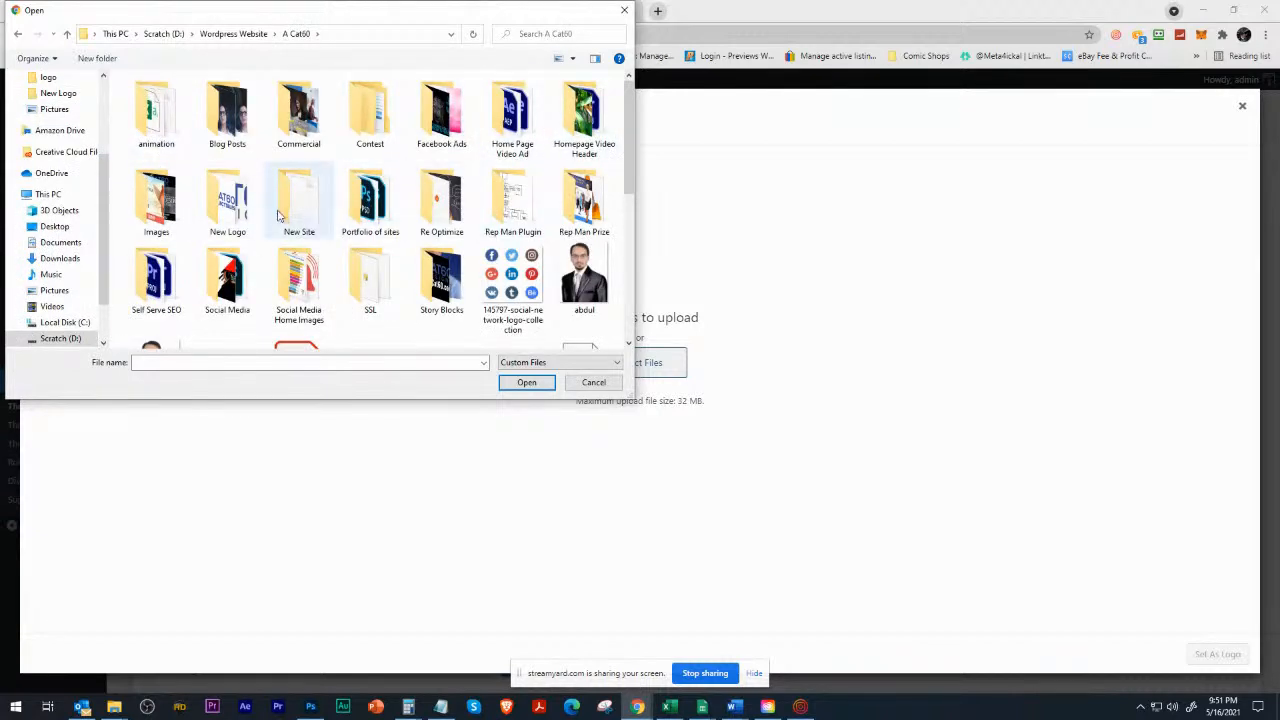
double_click(214, 216)
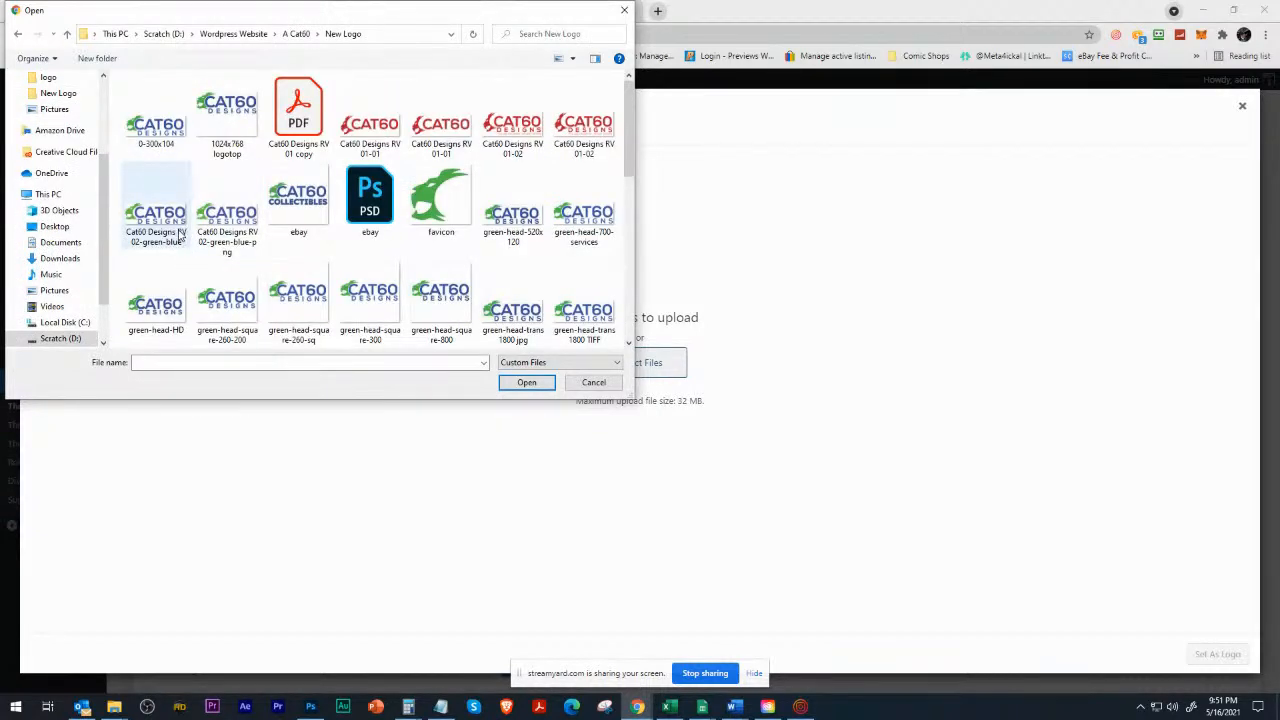
scroll(430, 230, down, 3)
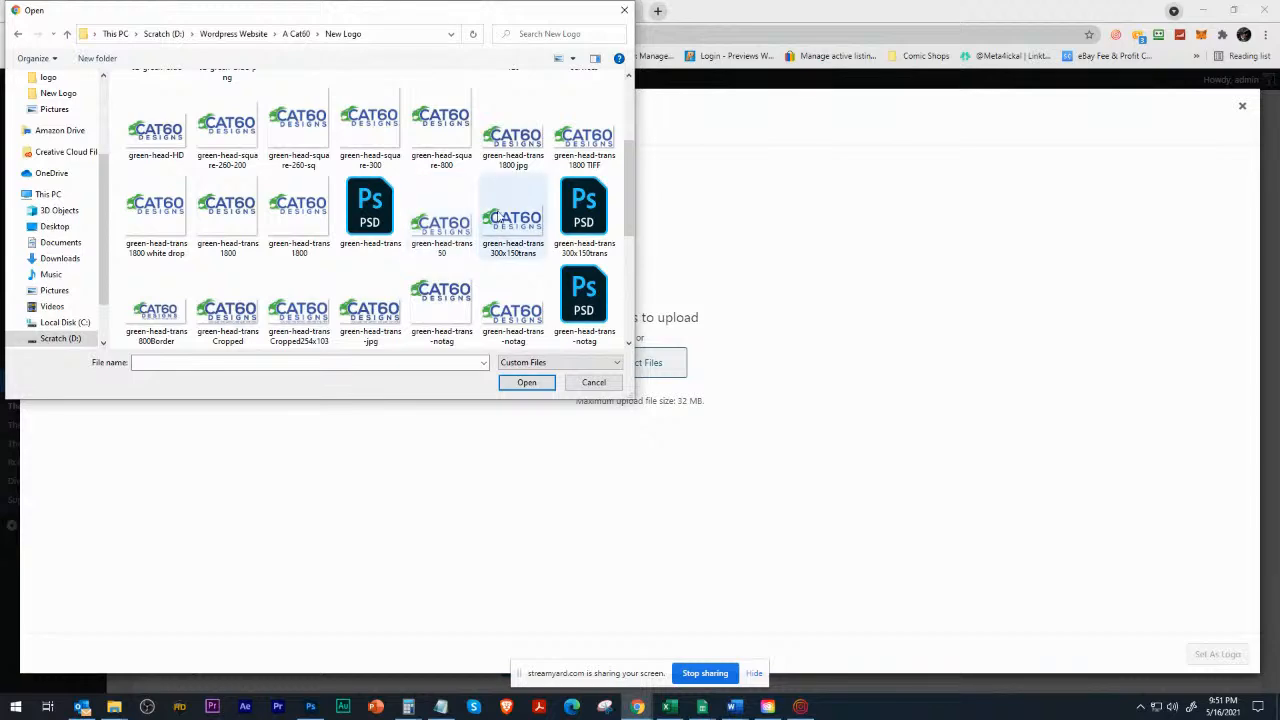
double_click(512, 150)
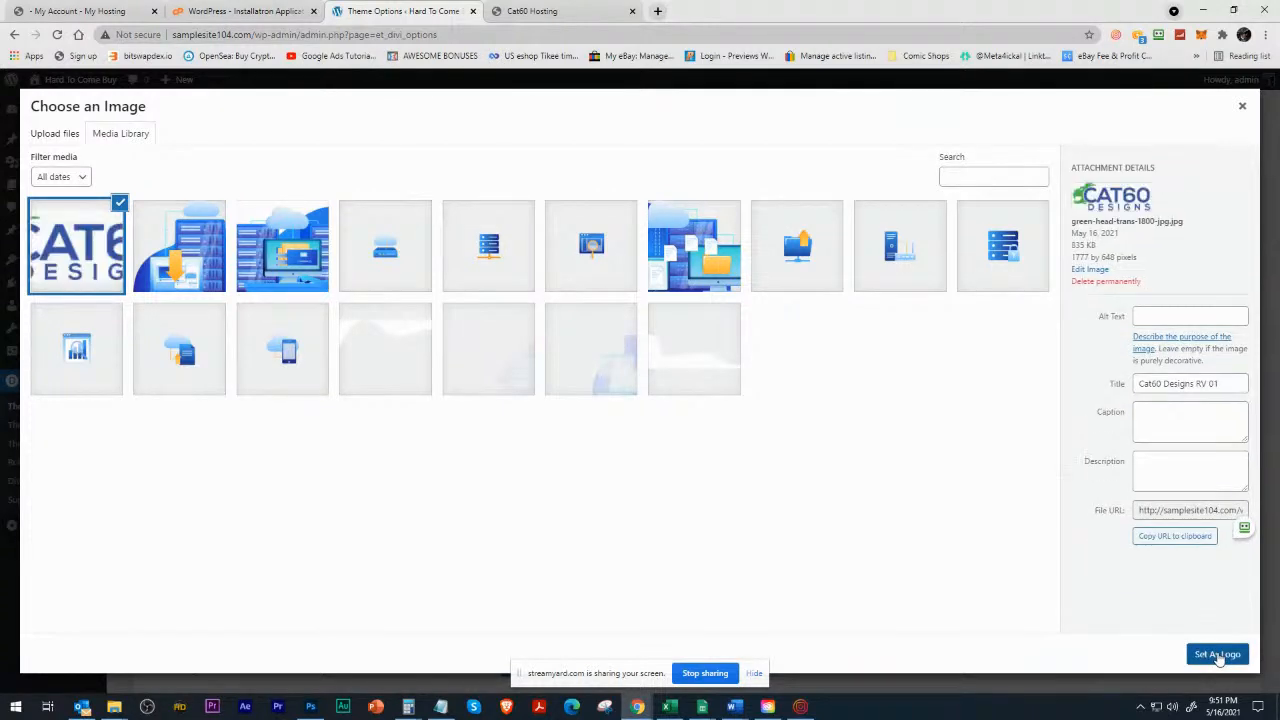
Try to set the uploaded image as the site logo and check the live site without saving.
click(1217, 655)
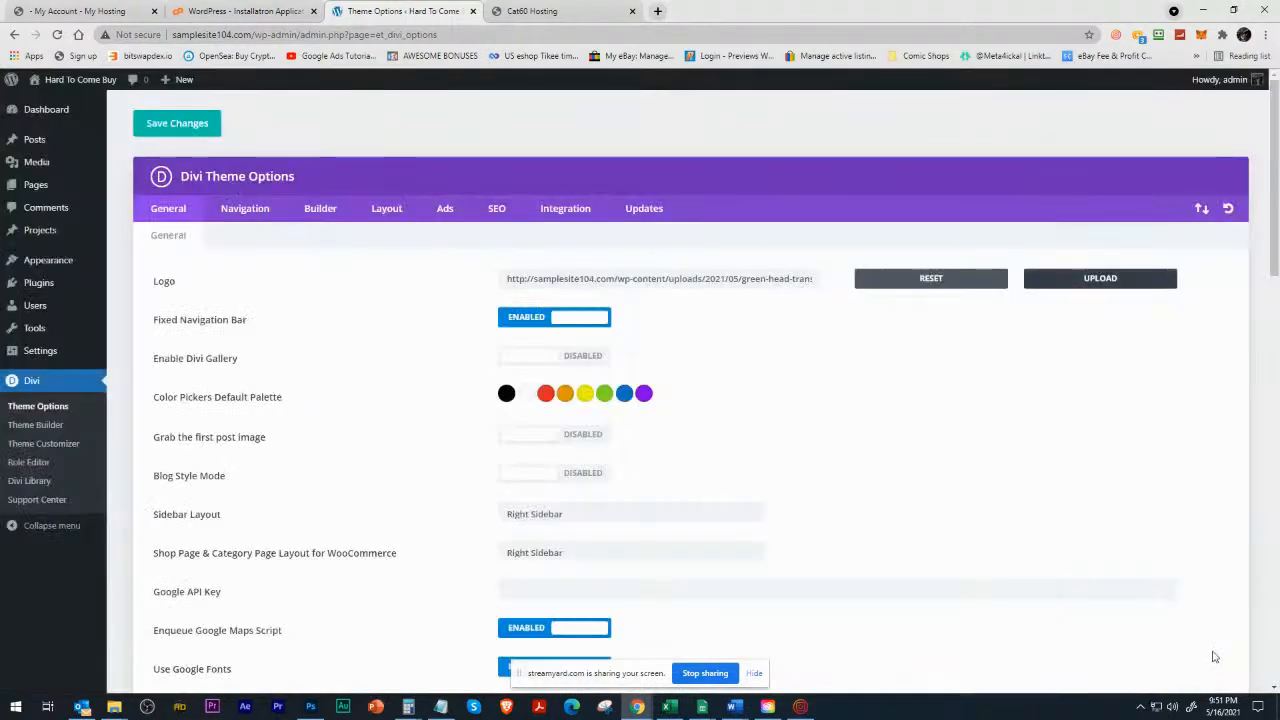
click(86, 81)
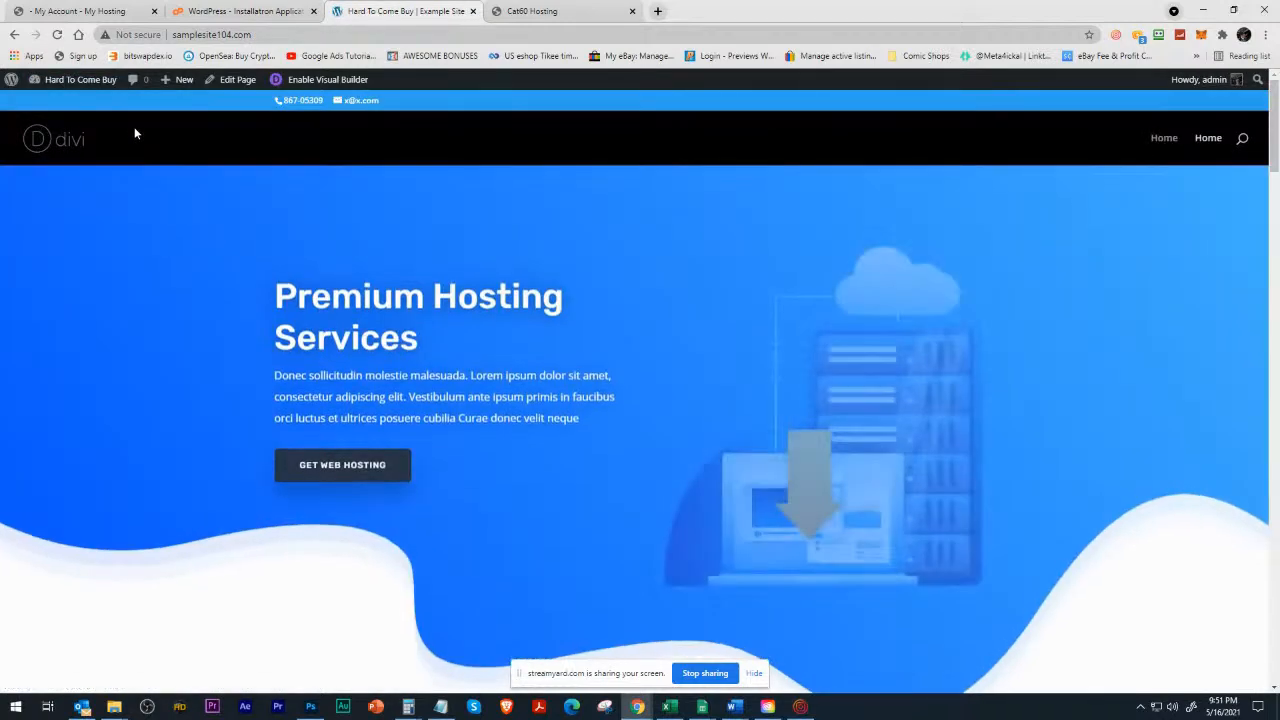
Return to the Divi theme options, set the uploaded Cat60 Designs image as the logo and save the changes.
click(62, 88)
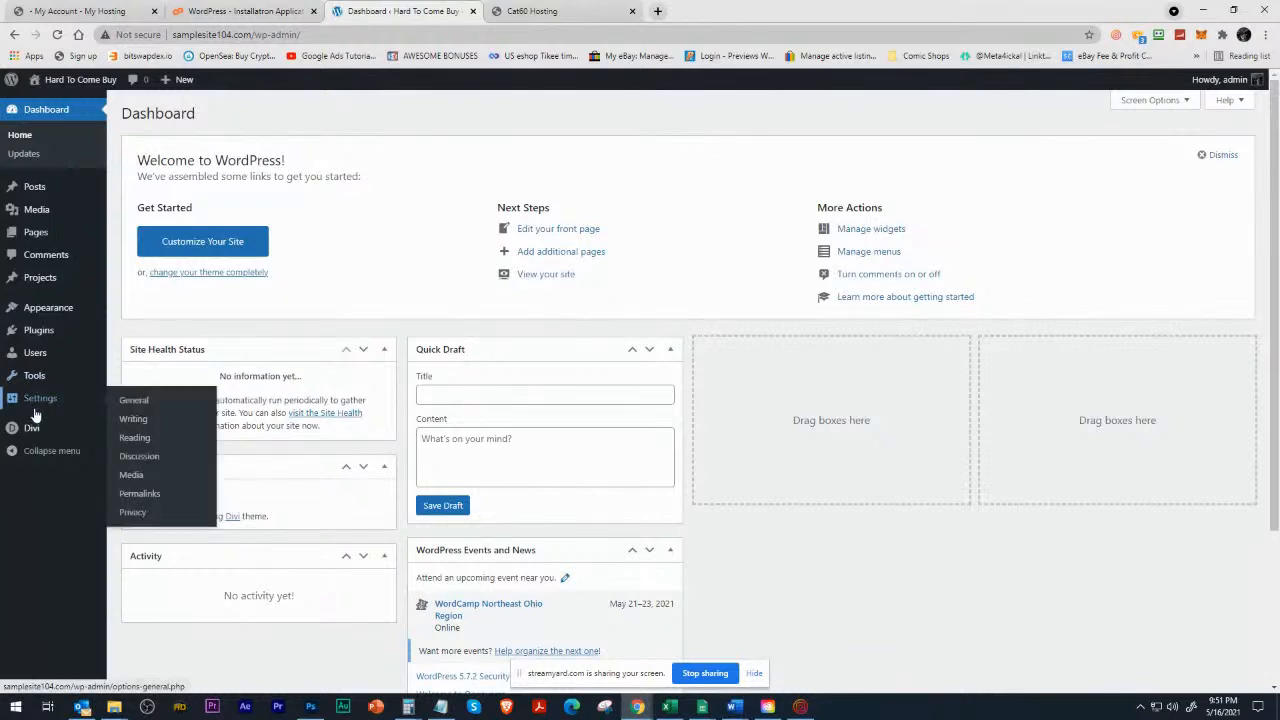
click(176, 451)
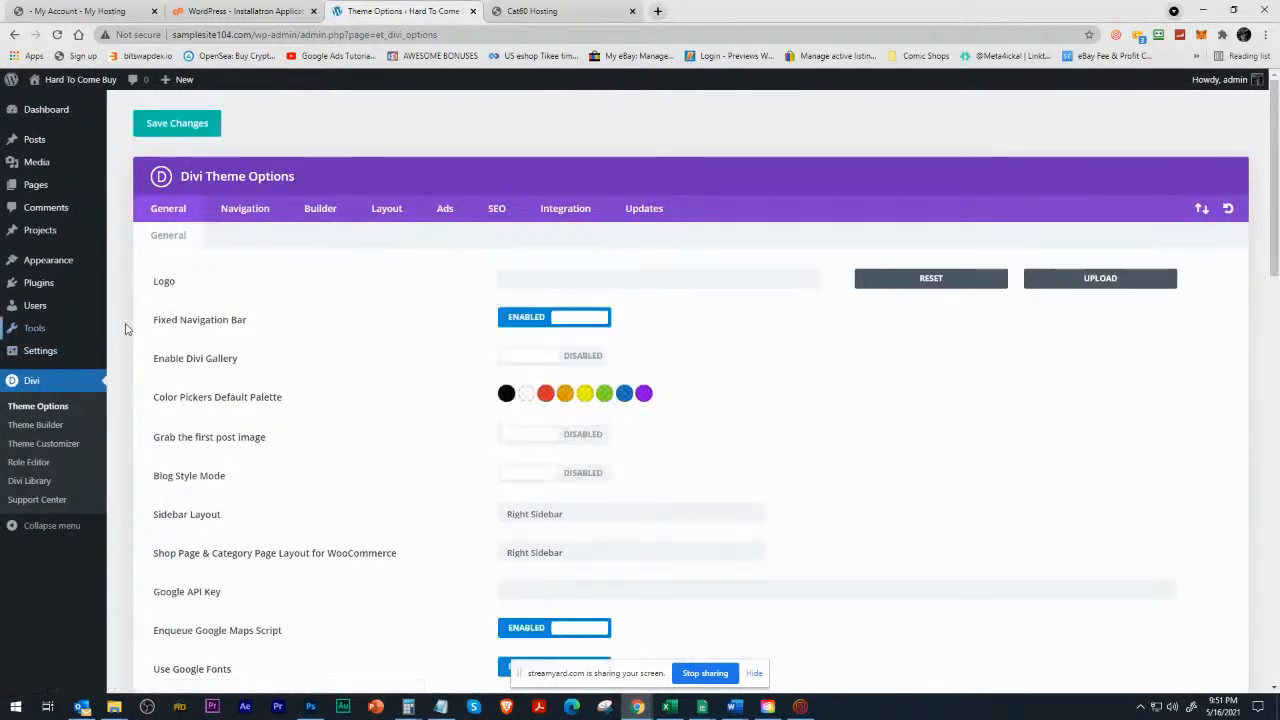
click(1086, 290)
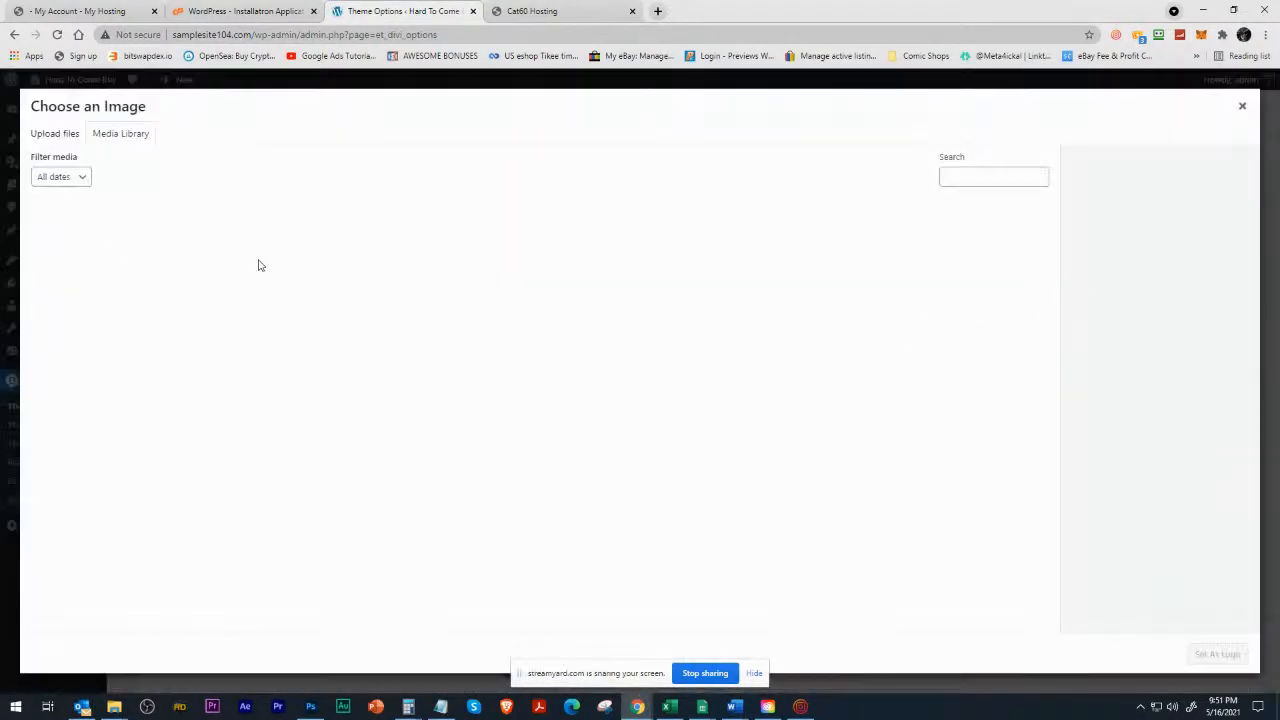
click(93, 230)
click(1215, 654)
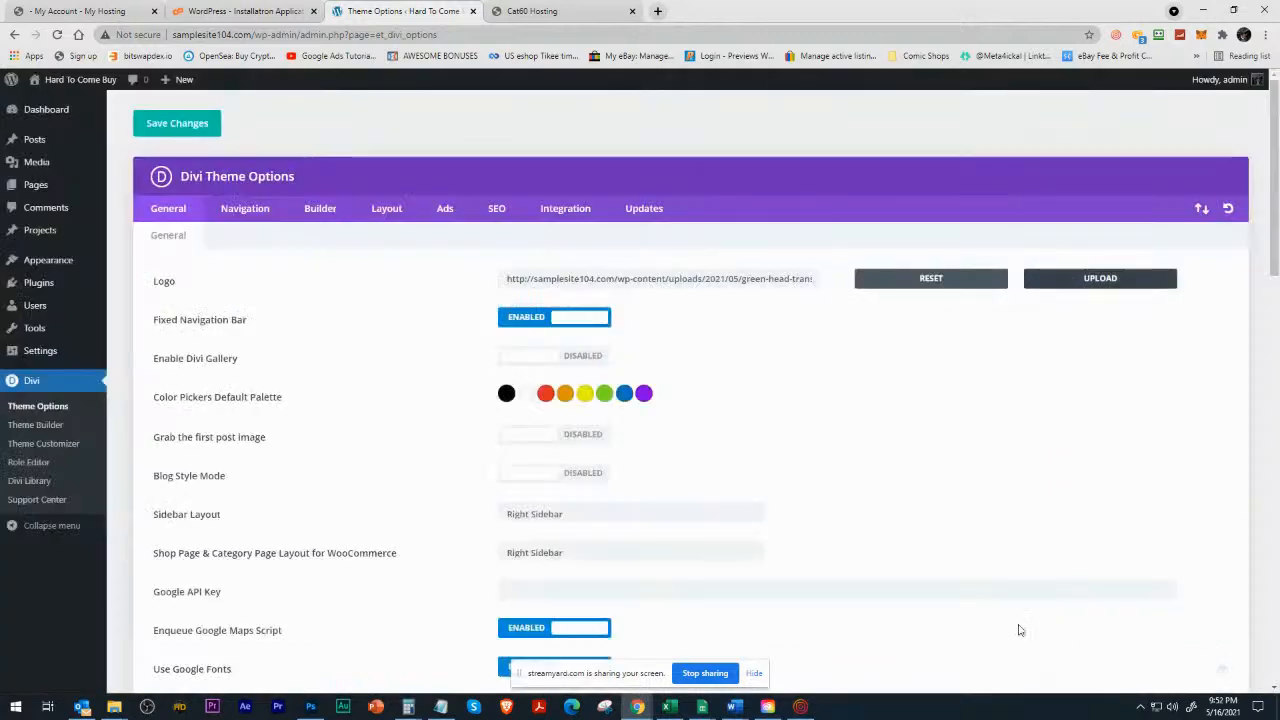
click(172, 128)
Check the new logo in the live site's header at the page top and while scrolled, and return to the dashboard.
mouse_move(72, 88)
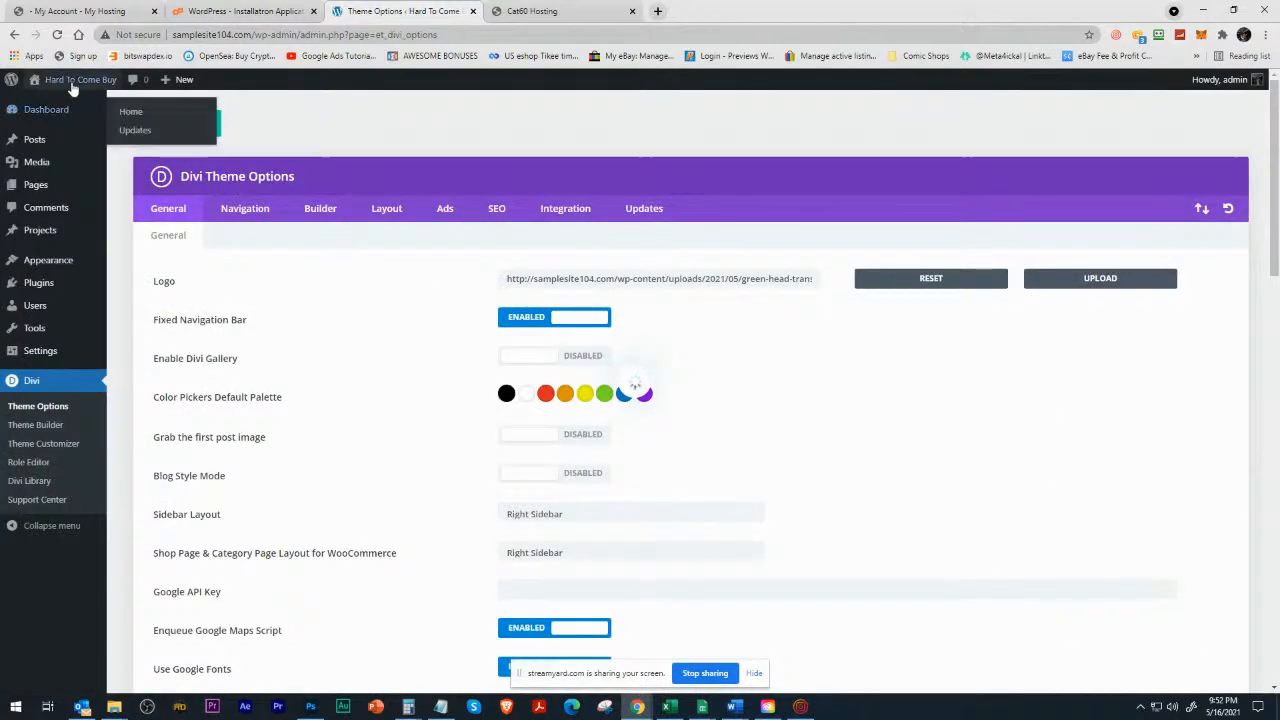
click(72, 88)
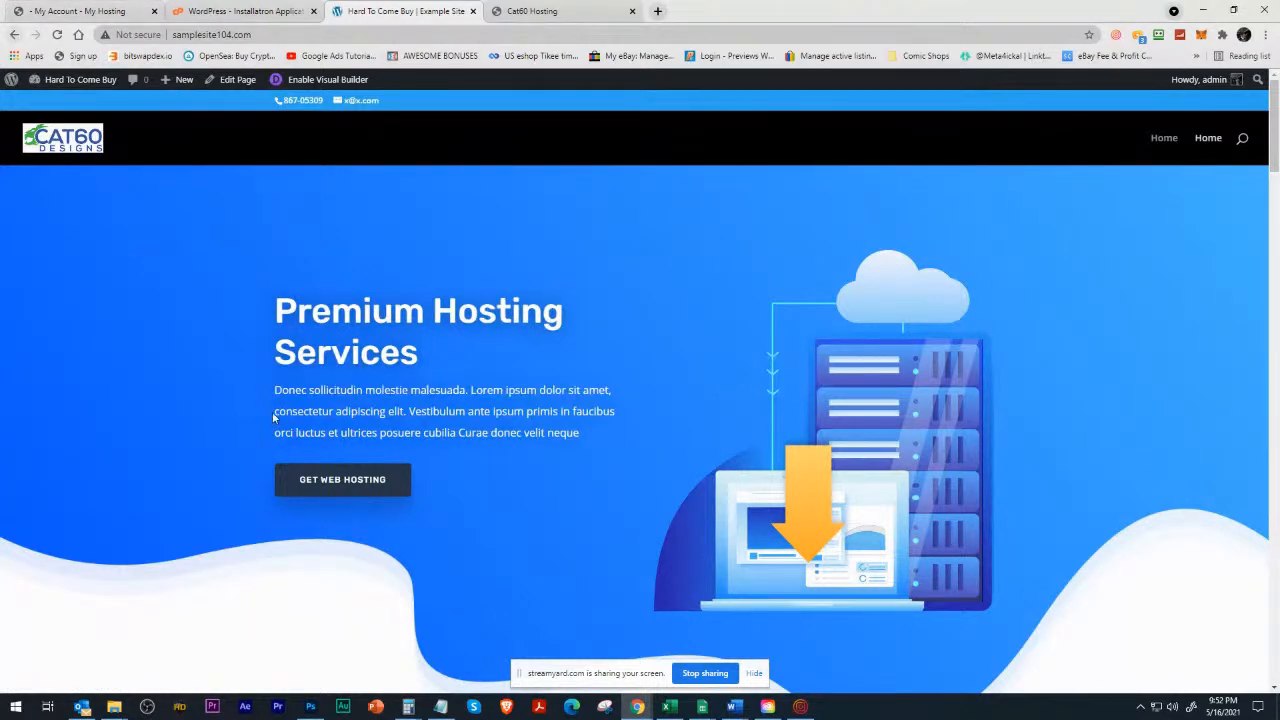
scroll(265, 410, down, 10)
scroll(268, 425, up, 5)
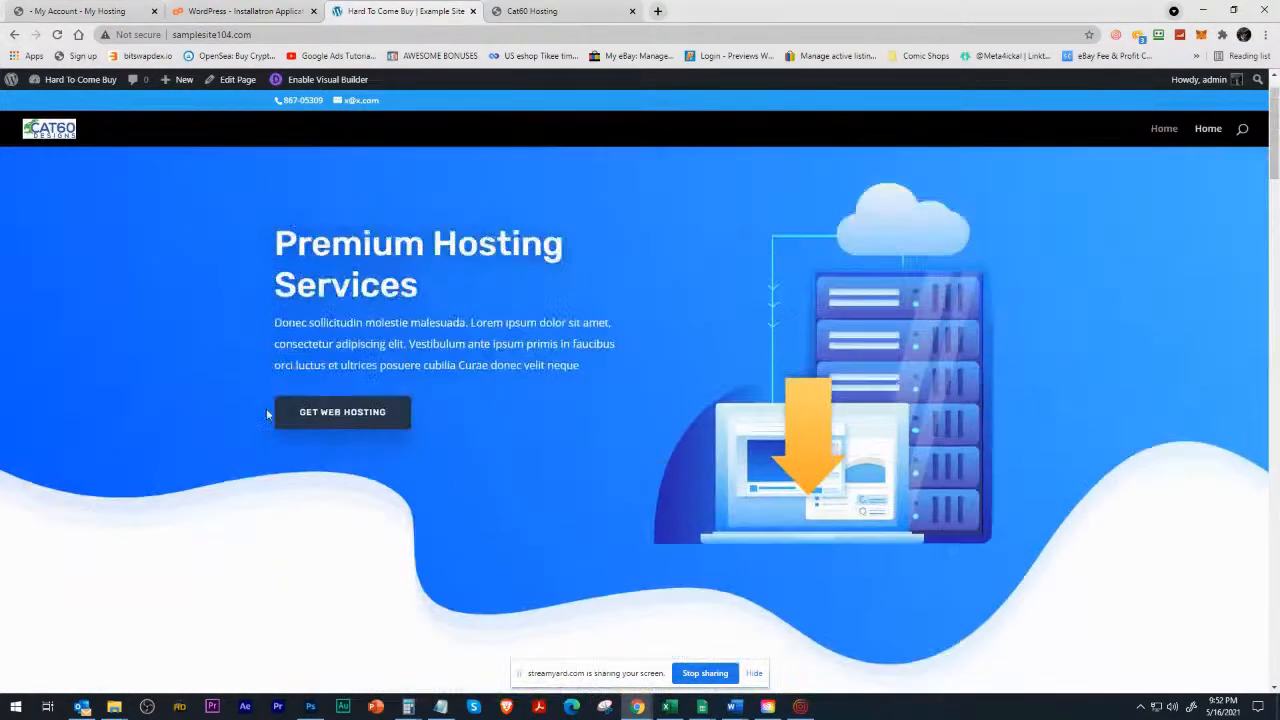
scroll(266, 406, down, 3)
click(55, 84)
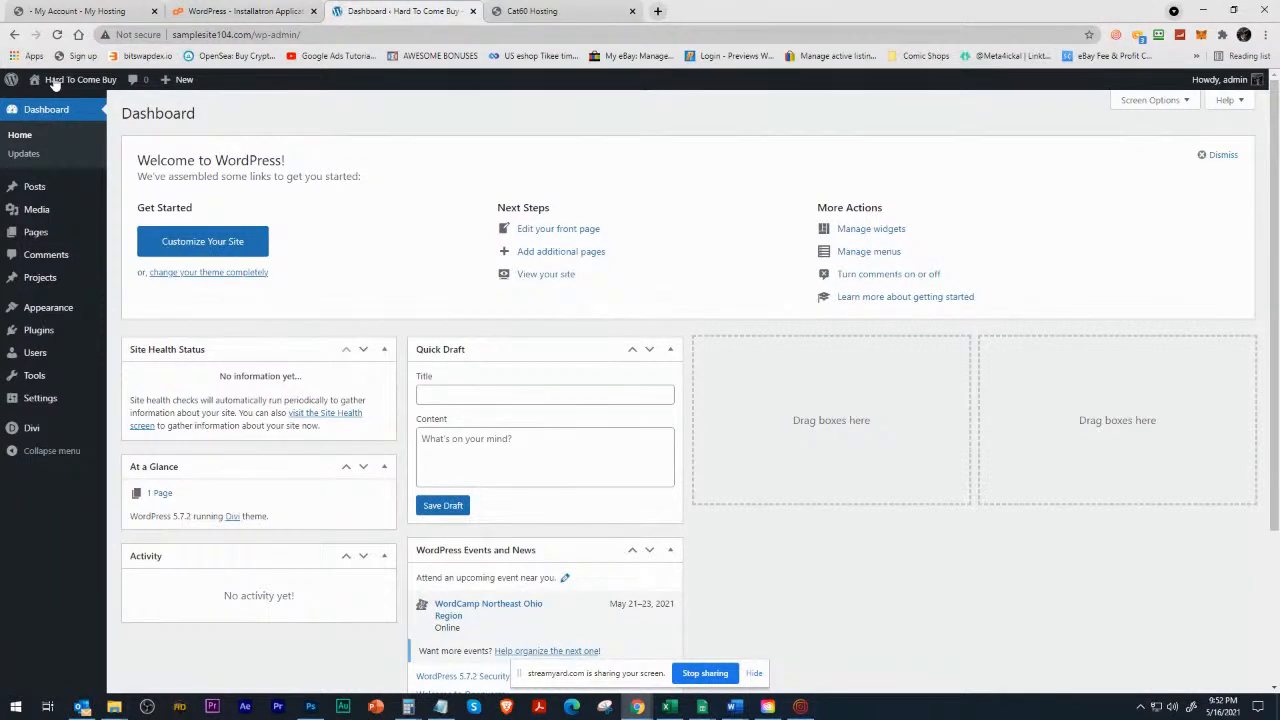
Search the plugin directory for woocommerce, then install and activate the WooCommerce plugin.
mouse_move(56, 338)
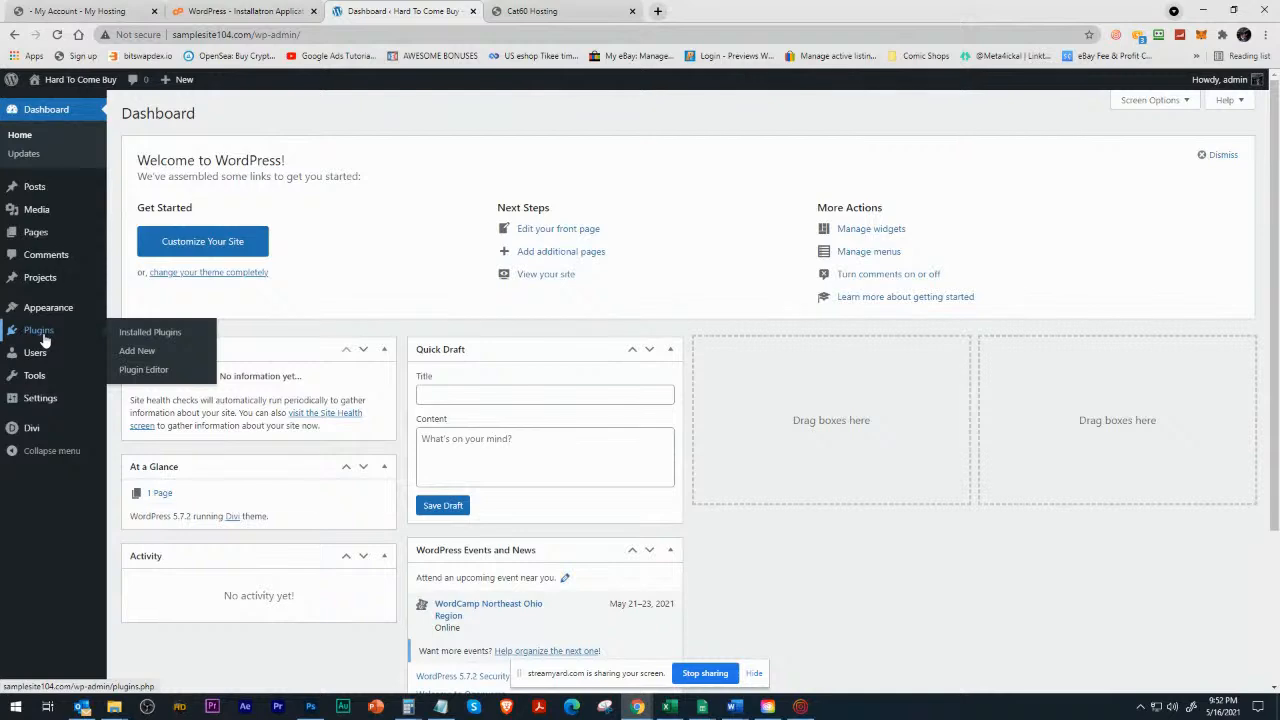
click(159, 340)
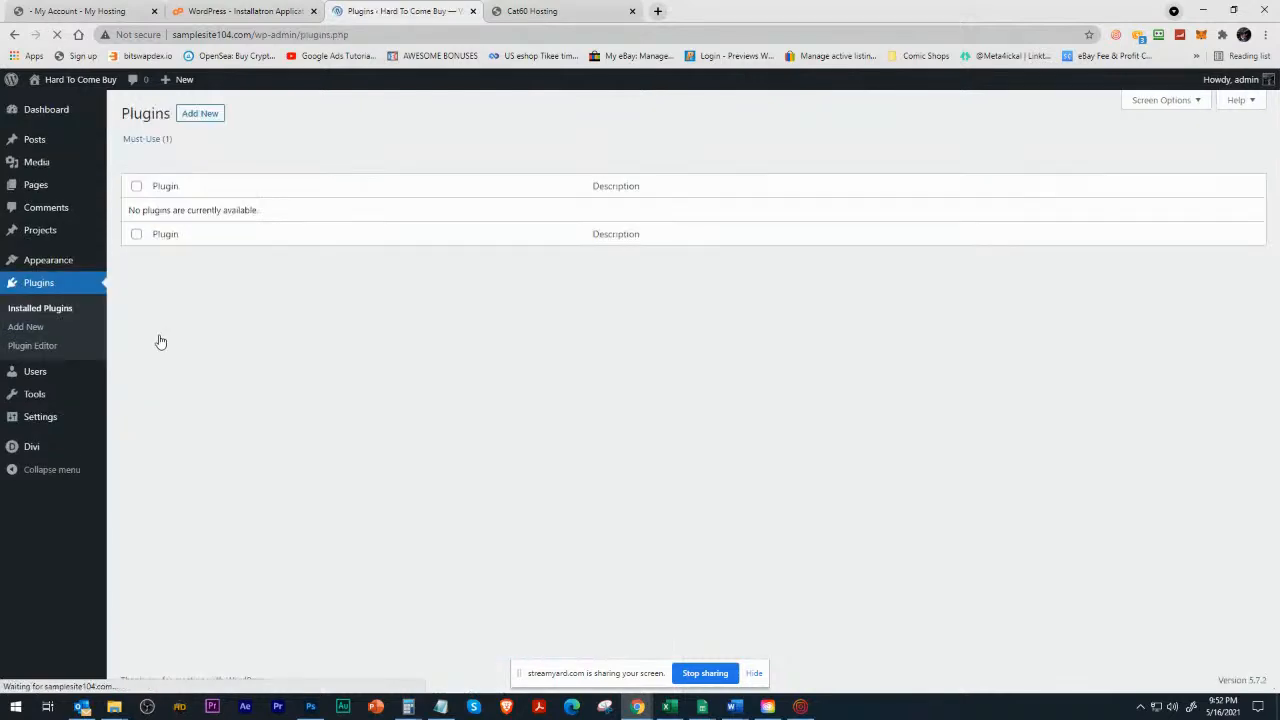
click(222, 115)
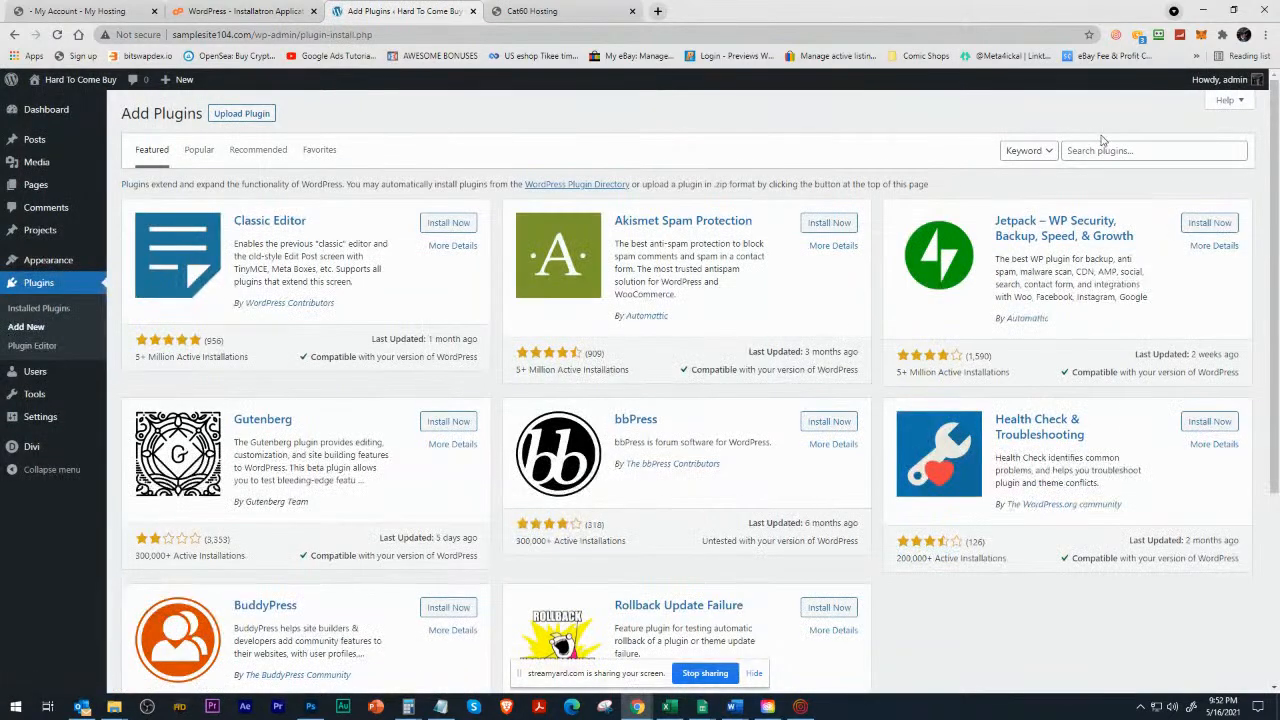
click(1098, 148)
text(woocommerce)
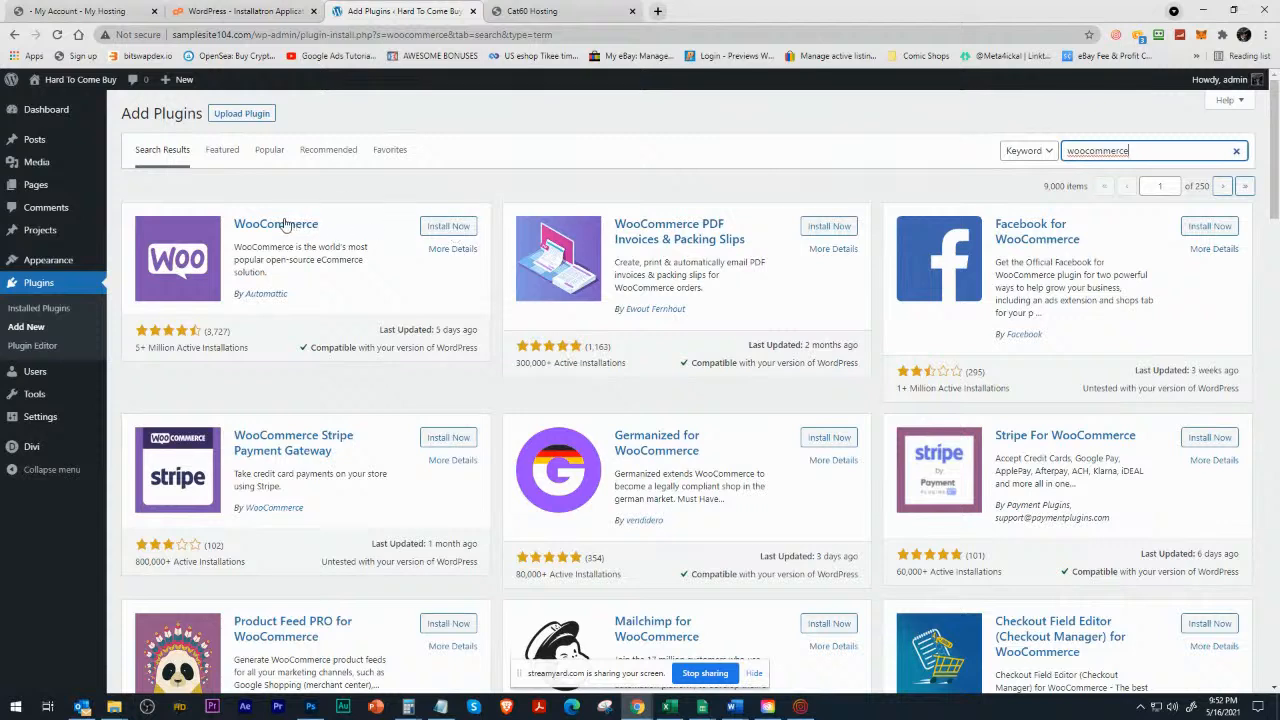
click(447, 228)
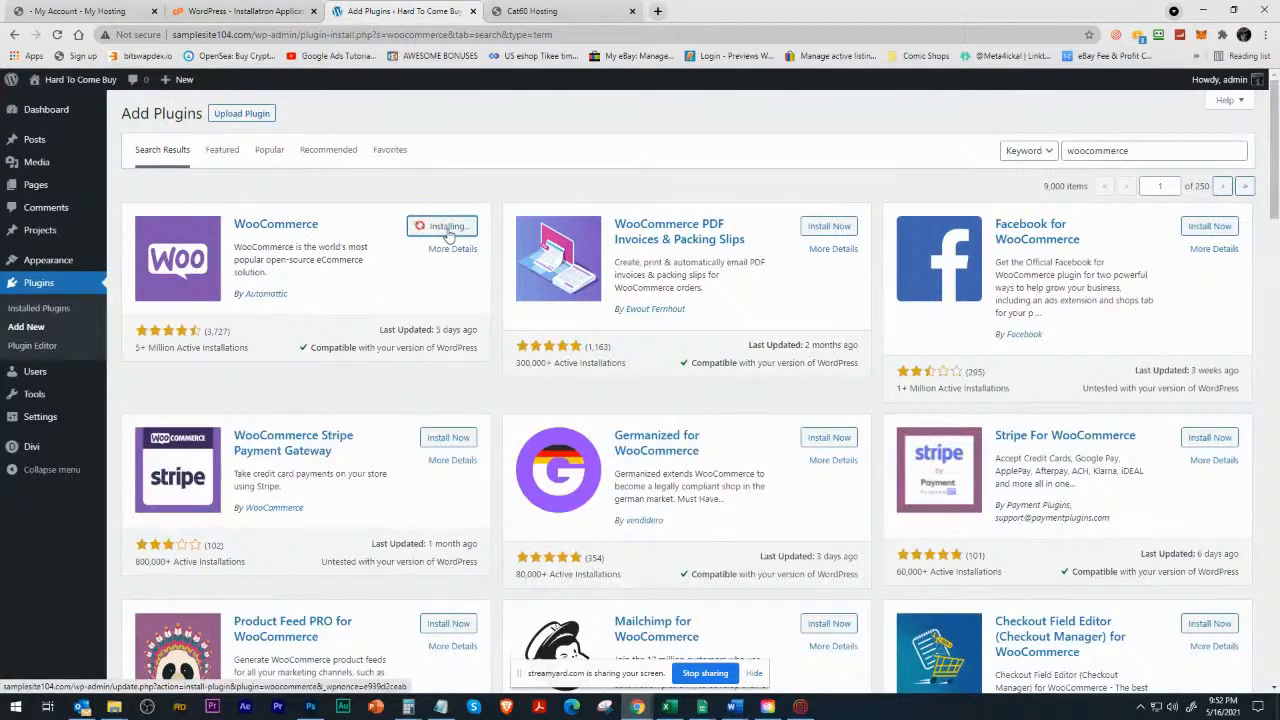
click(452, 228)
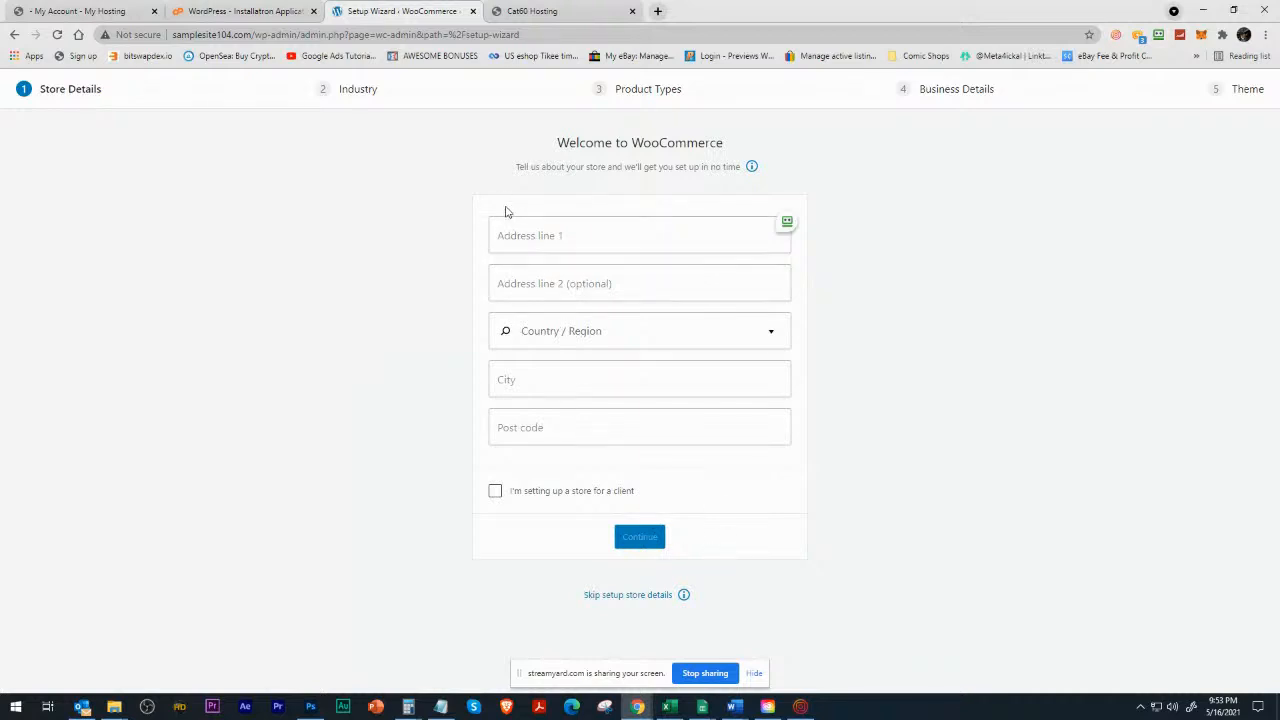
Leave the WooCommerce setup wizard and go to the admin login at aircleaners.com/wp-admin.
click(308, 35)
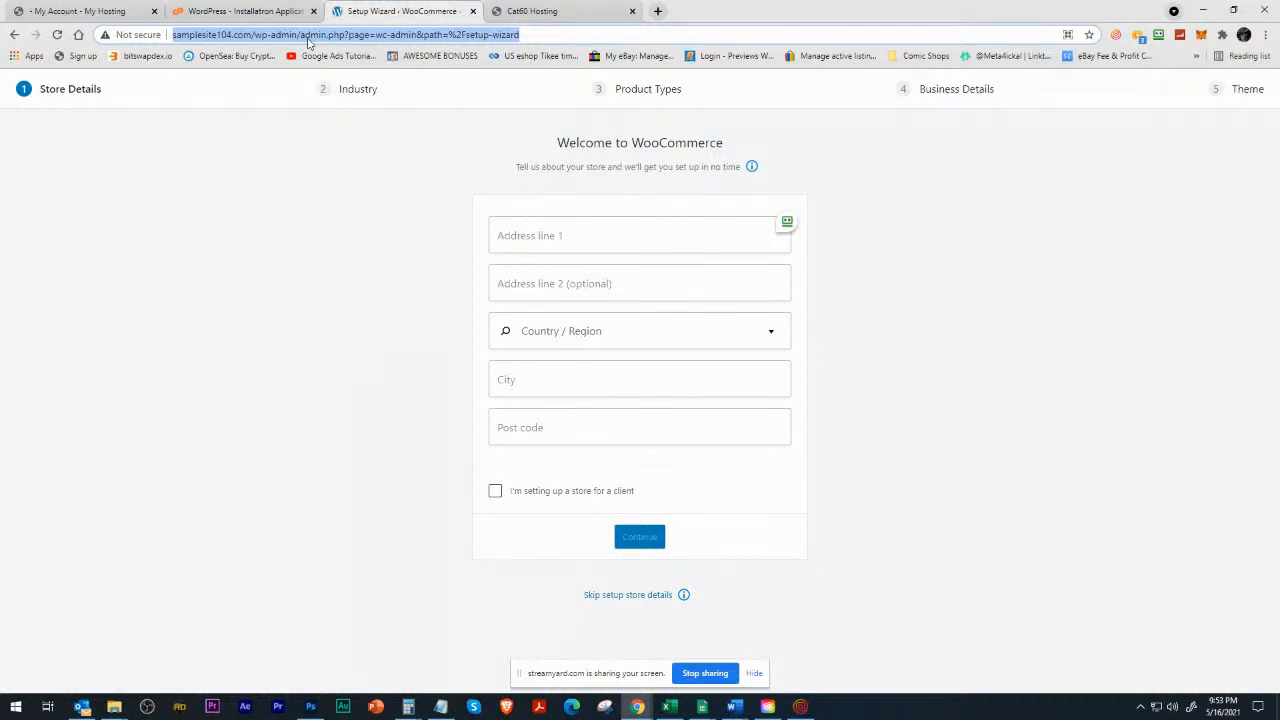
text(a)
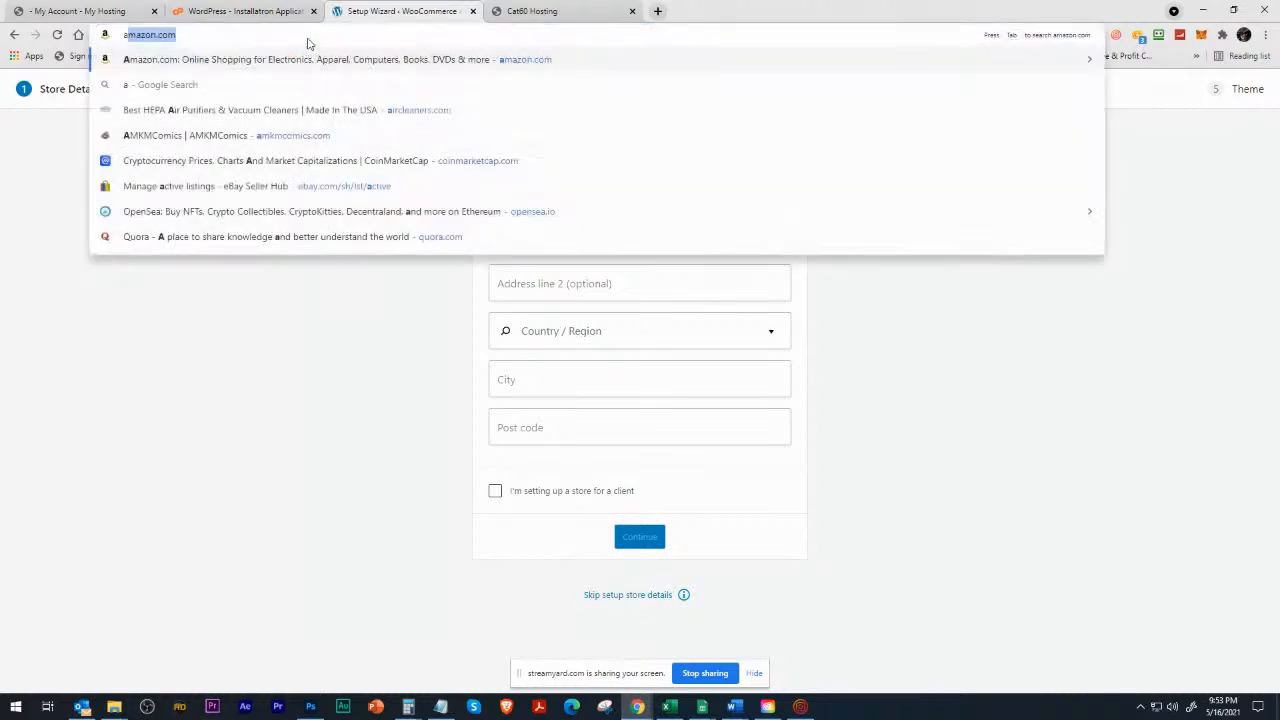
text(ircleaner)
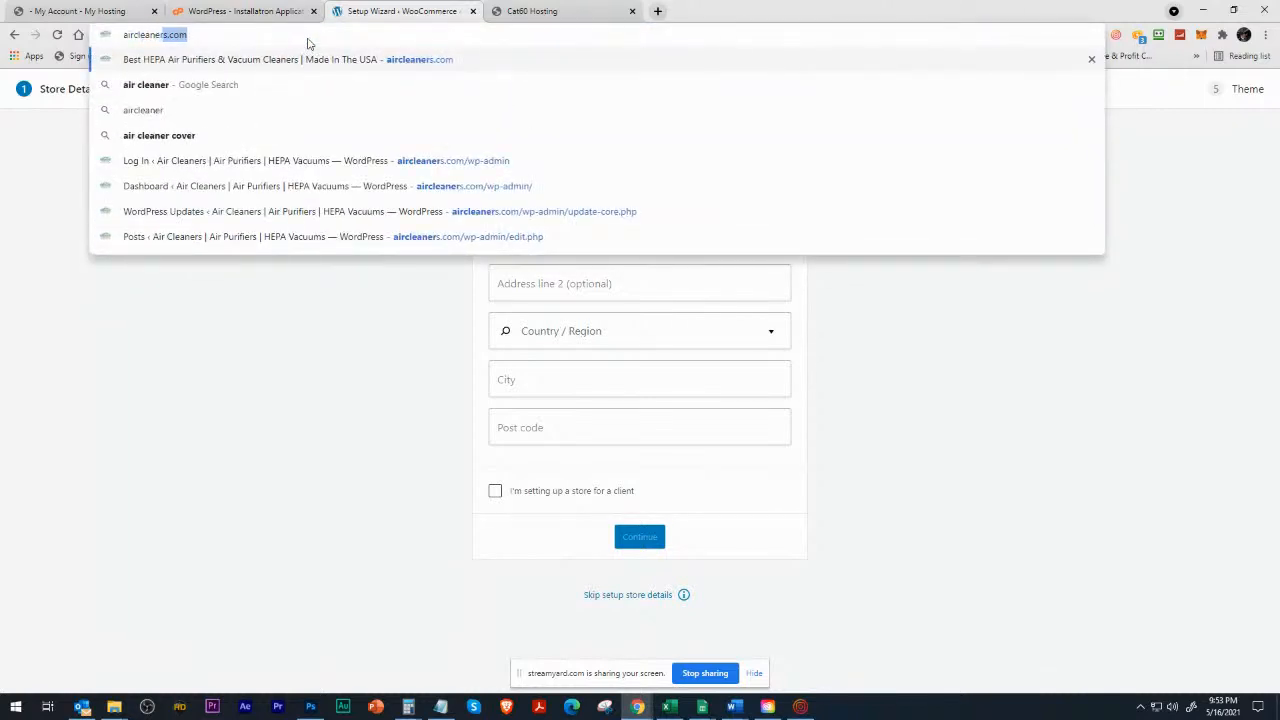
text(s.com/)
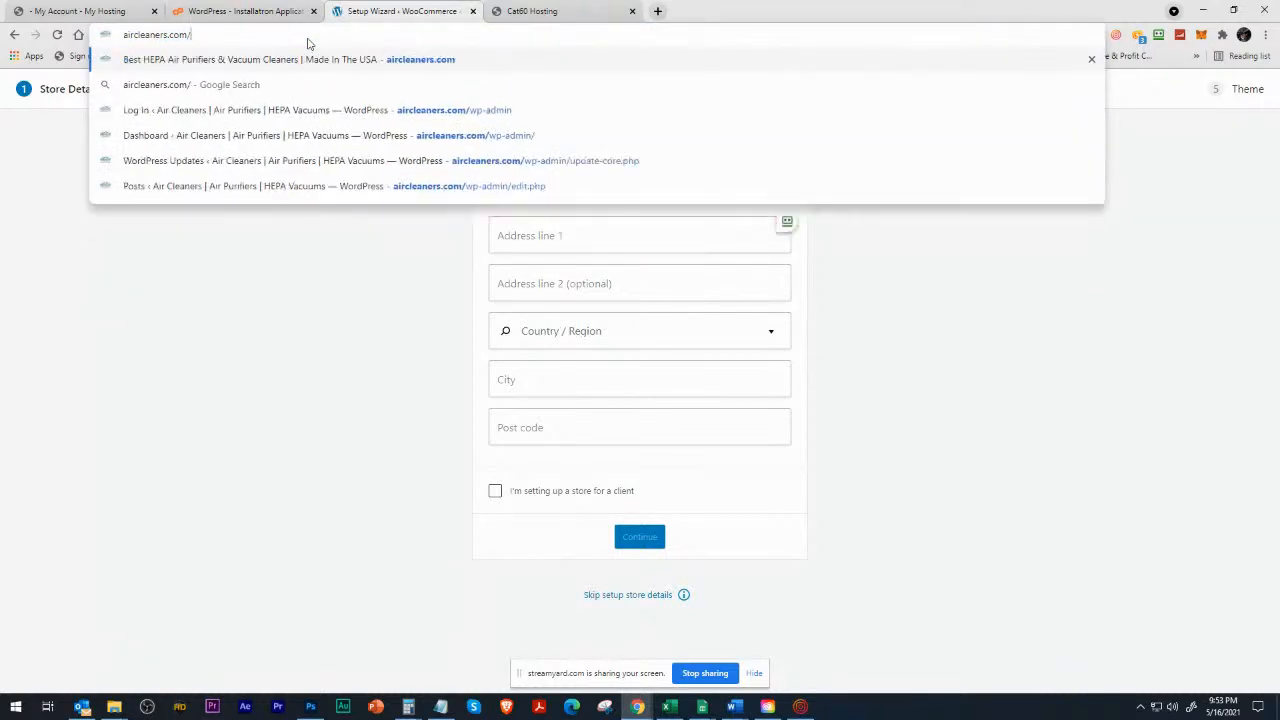
text(wp-admin)
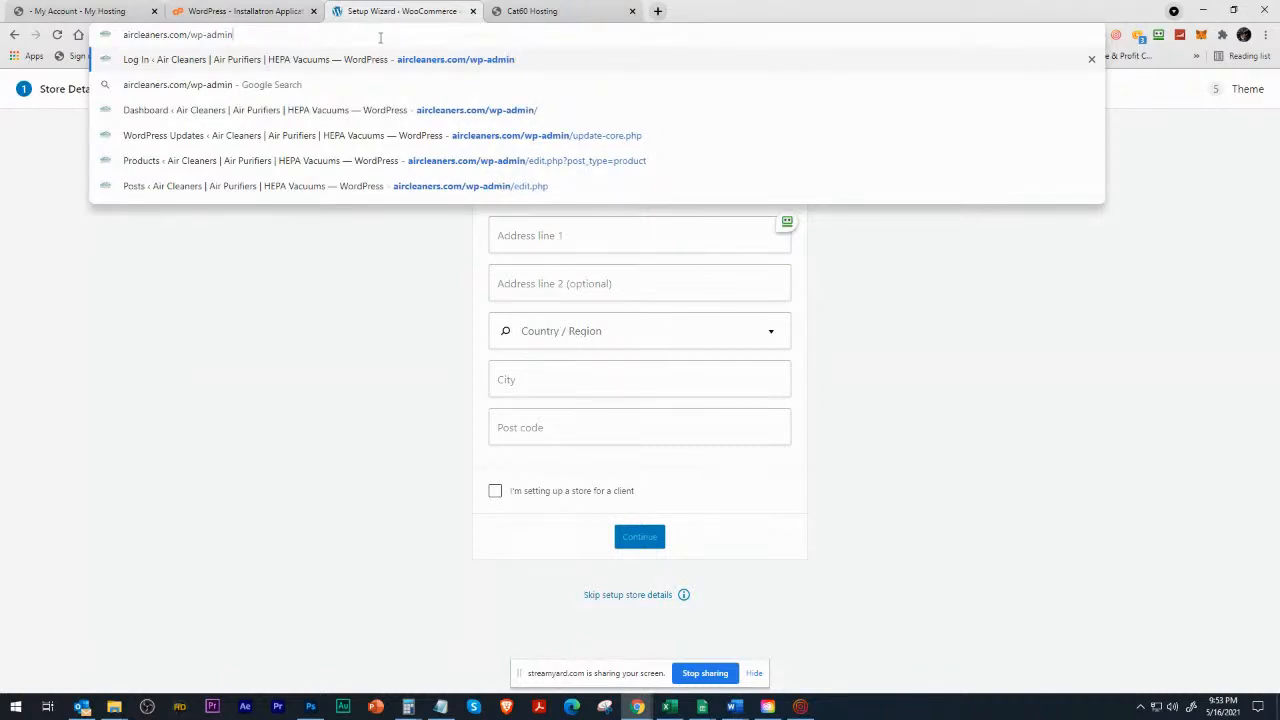
key(Return)
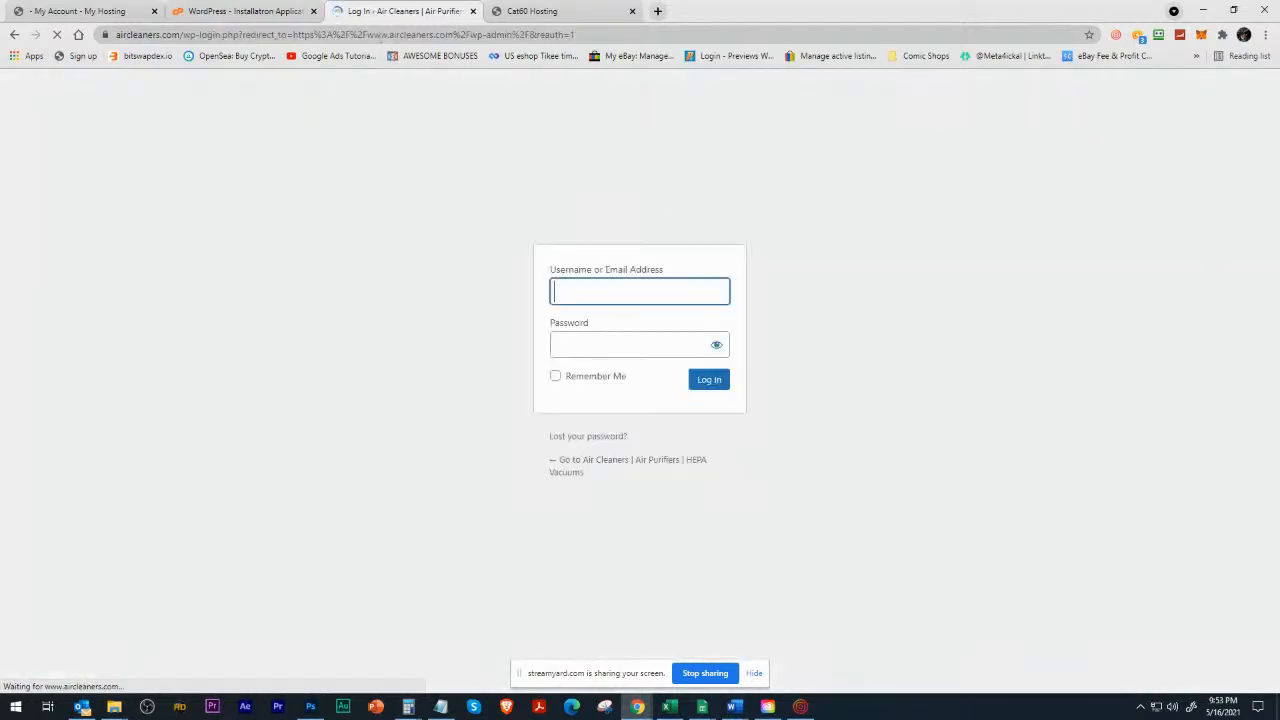
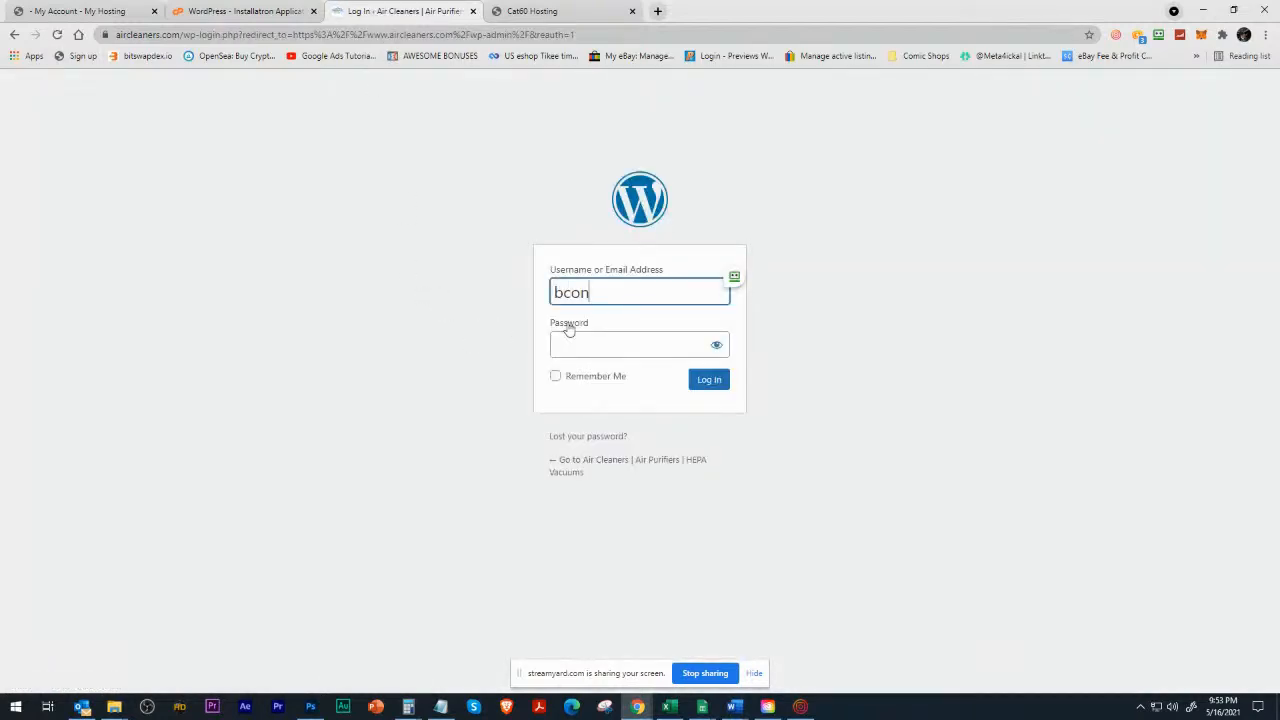
Log in to the Air Cleaners WordPress site with the account username and password.
key(Tab)
text(••••••••••)
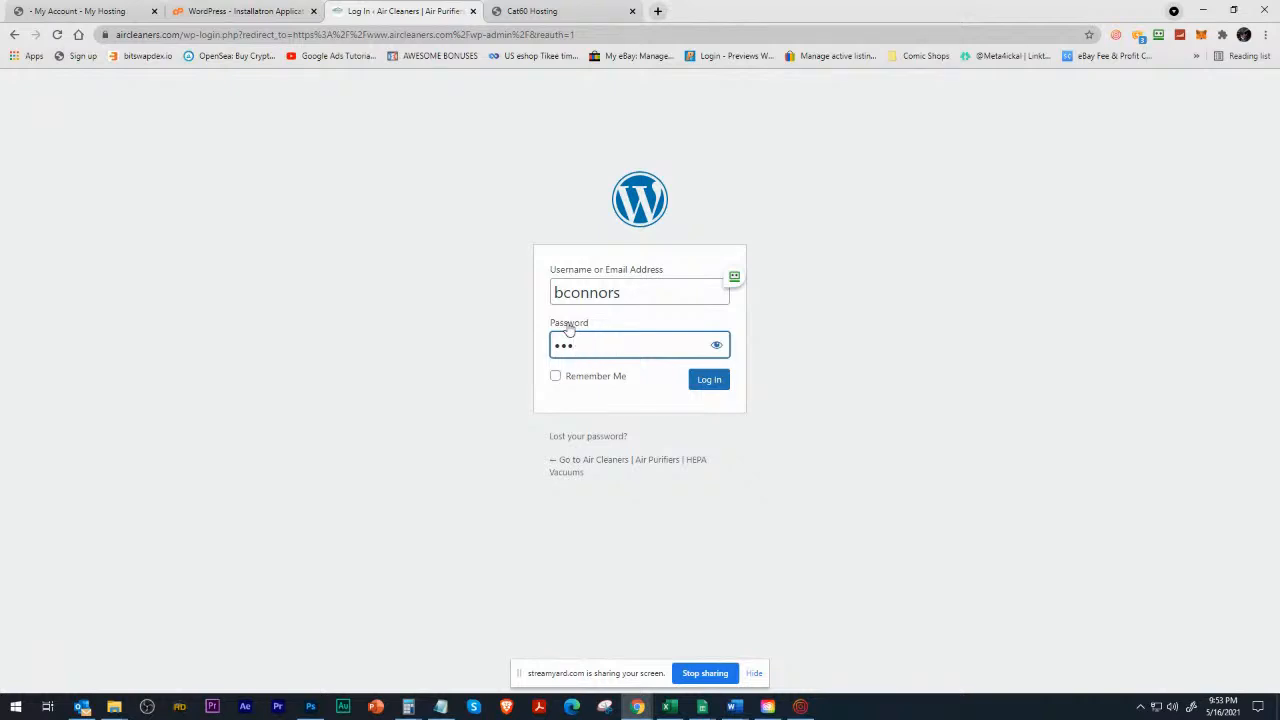
text(••••••••••)
key(Return)
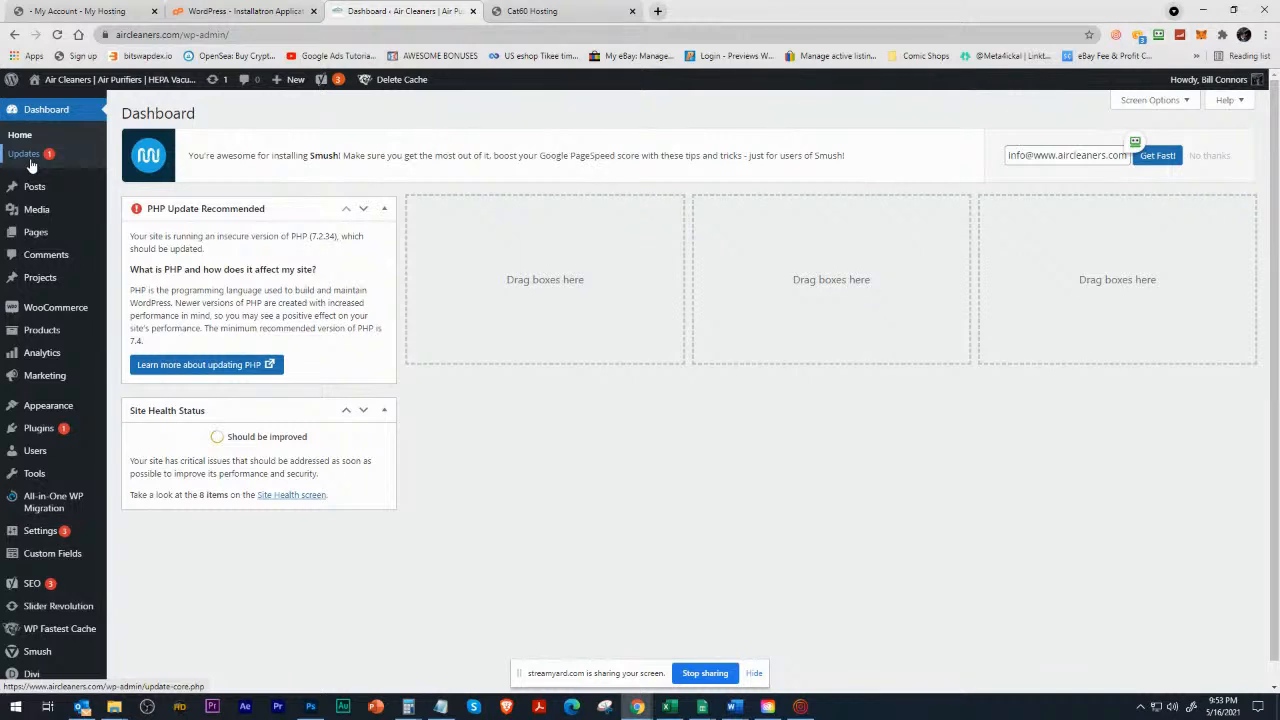
Open the site's WordPress updates page and examine the WordPress version, plugin, theme and translation updates.
click(217, 84)
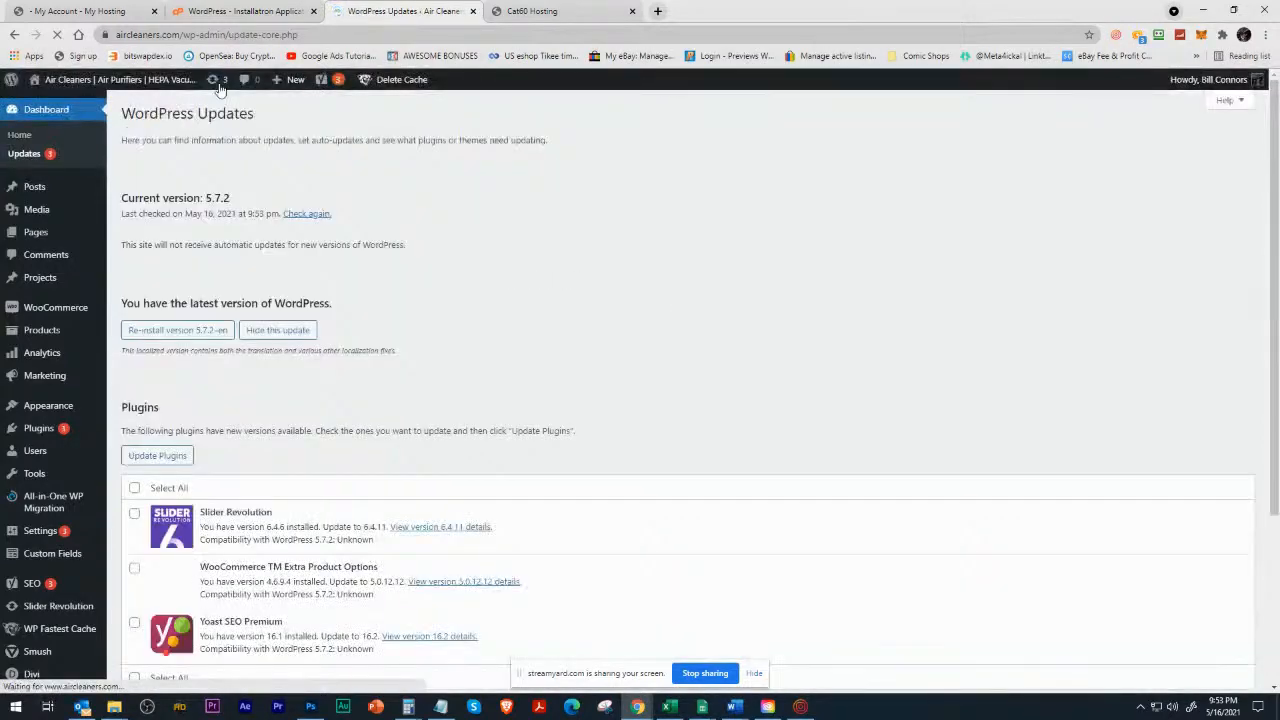
scroll(294, 397, down, 3)
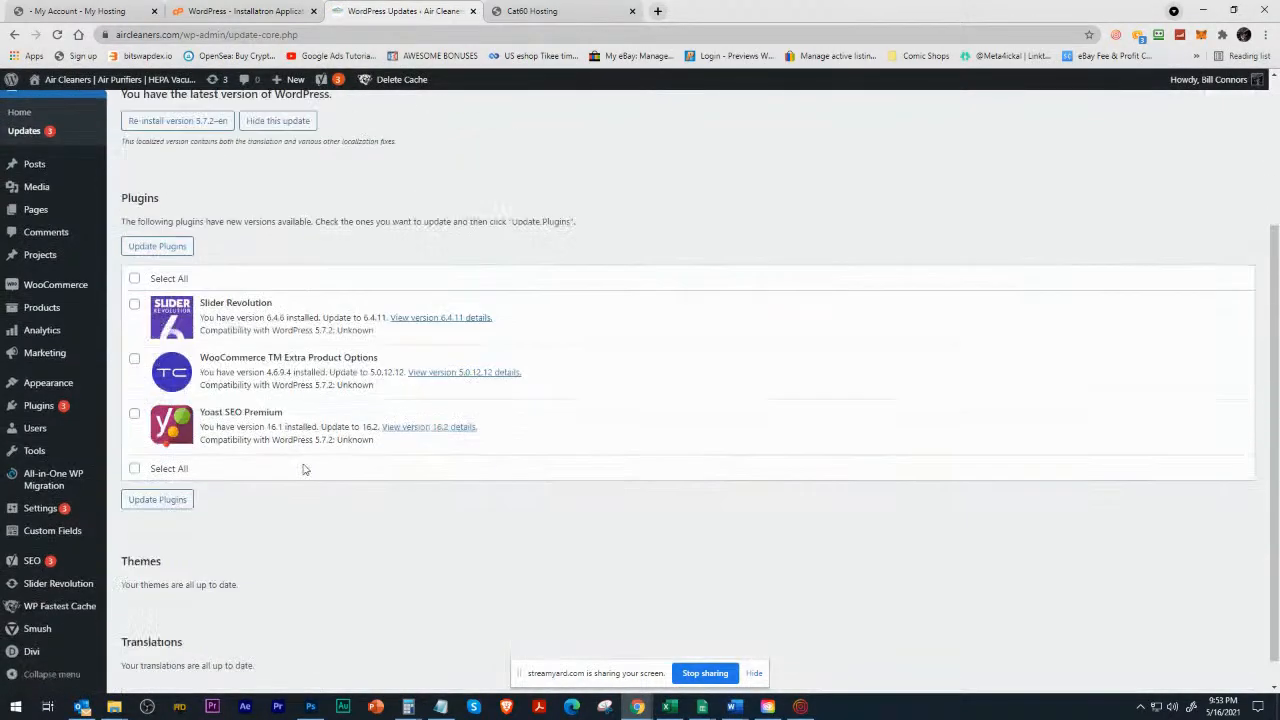
scroll(271, 423, up, 3)
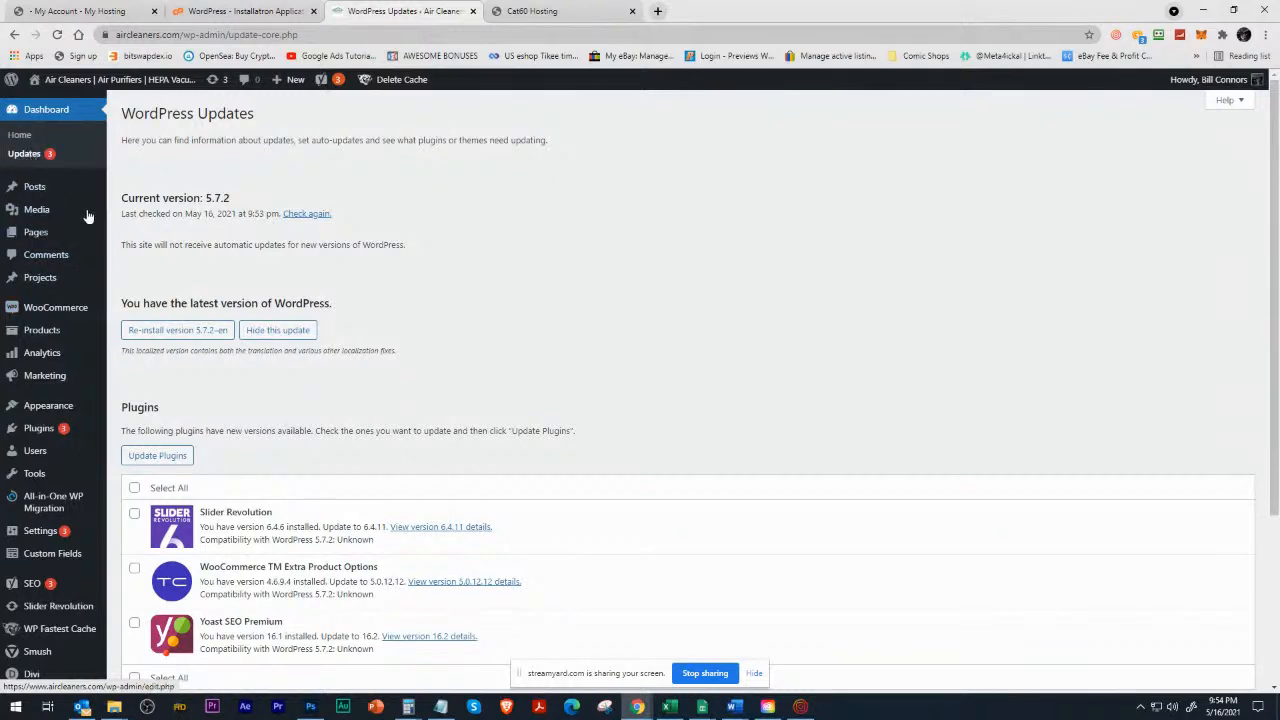
scroll(313, 515, down, 3)
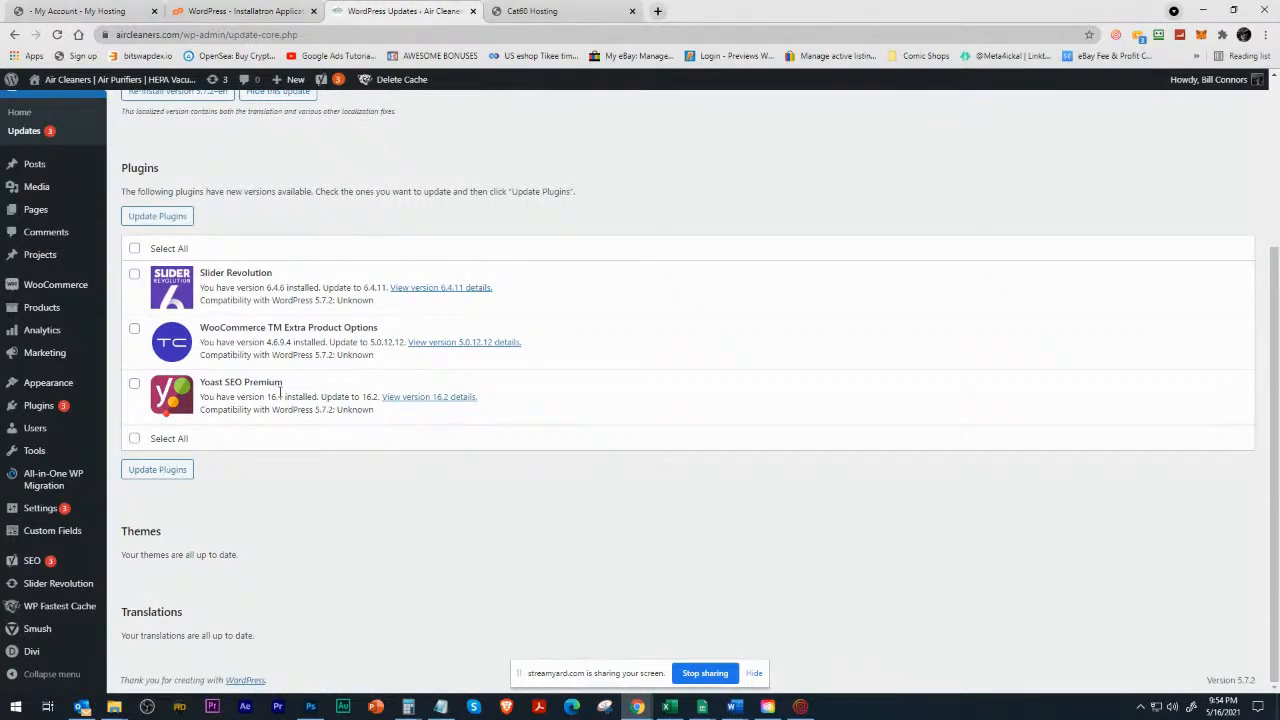
scroll(280, 392, up, 3)
scroll(362, 428, down, 2)
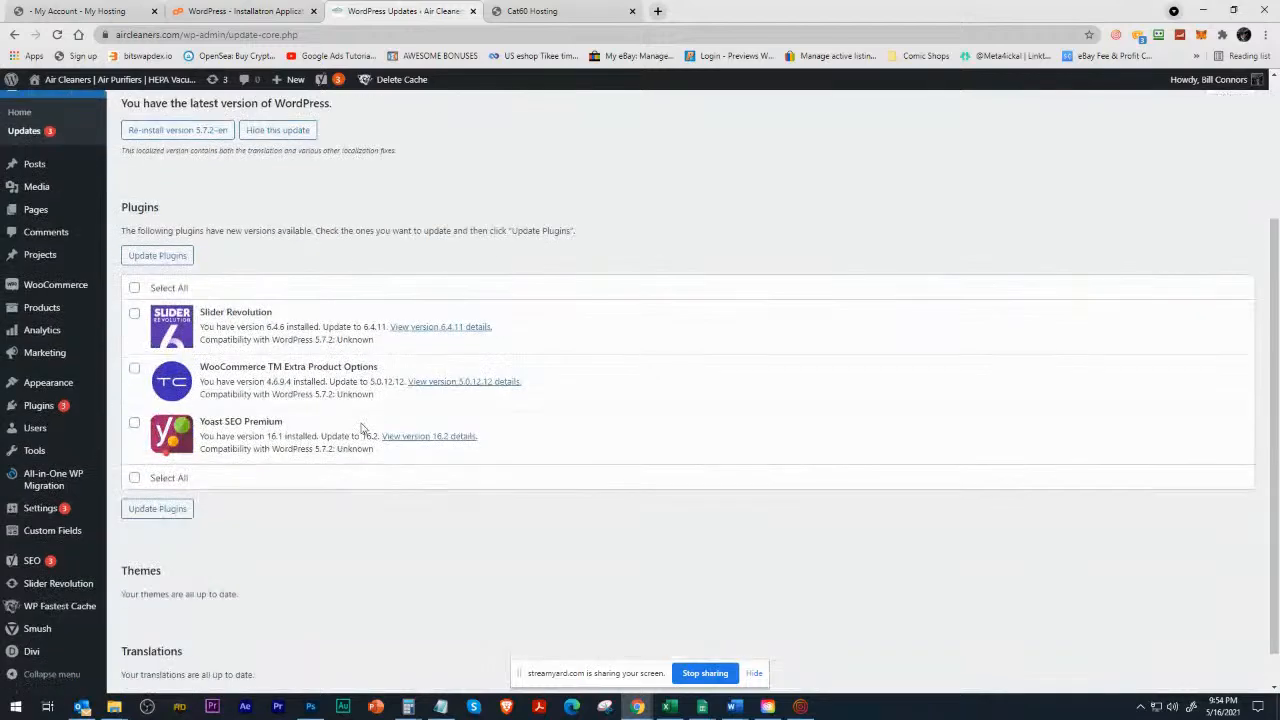
scroll(362, 428, up, 2)
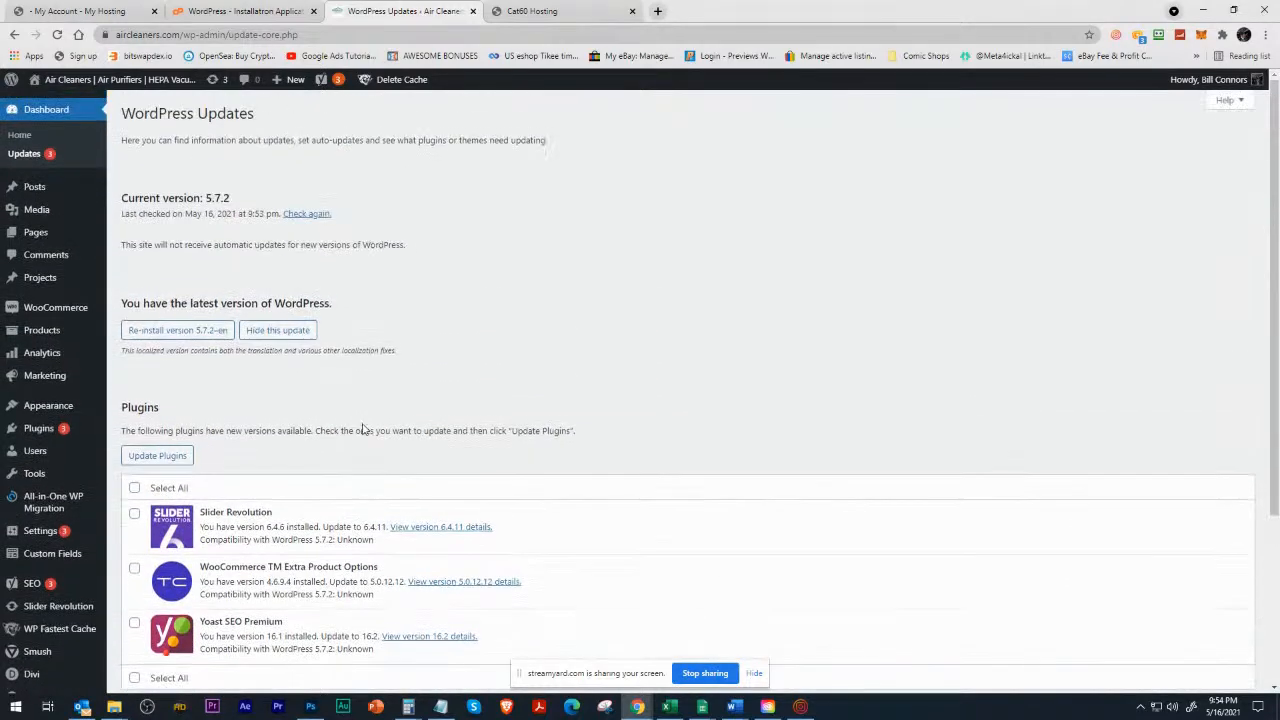
mouse_move(68, 405)
scroll(531, 351, down, 2)
scroll(245, 376, up, 2)
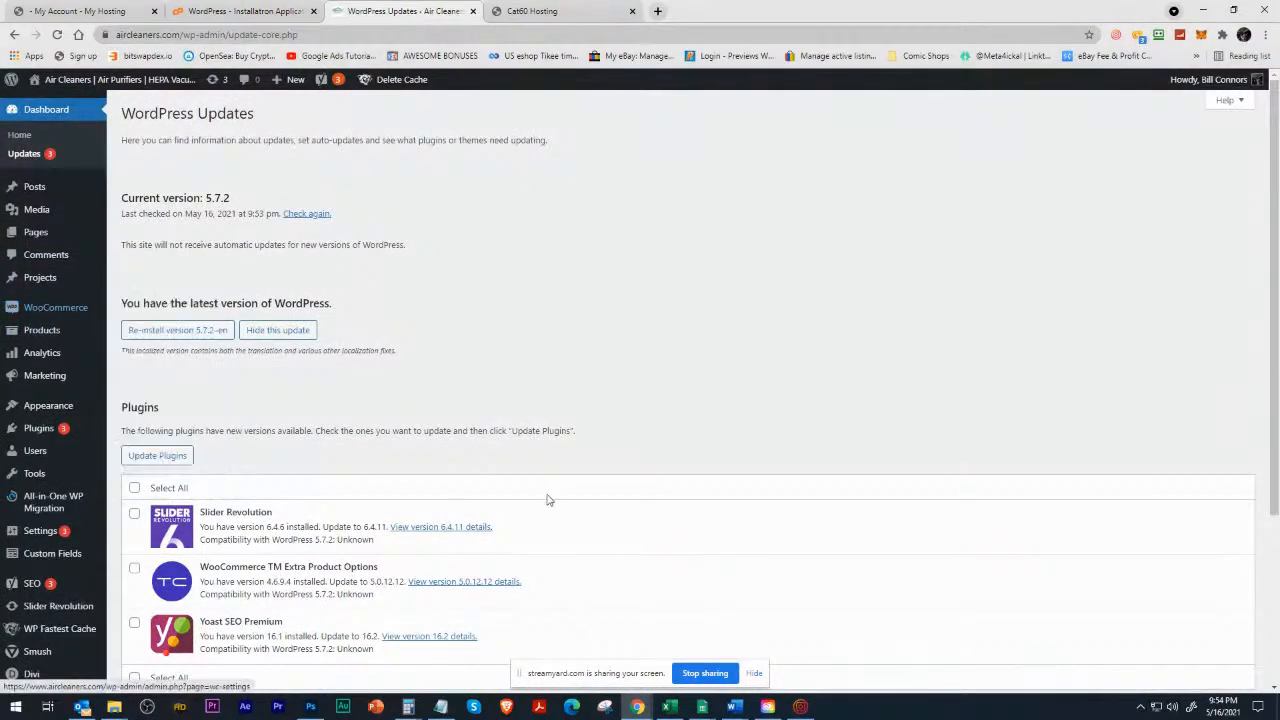
Look over the WooCommerce and product options, then open the full product list and browse its entries.
mouse_move(48, 313)
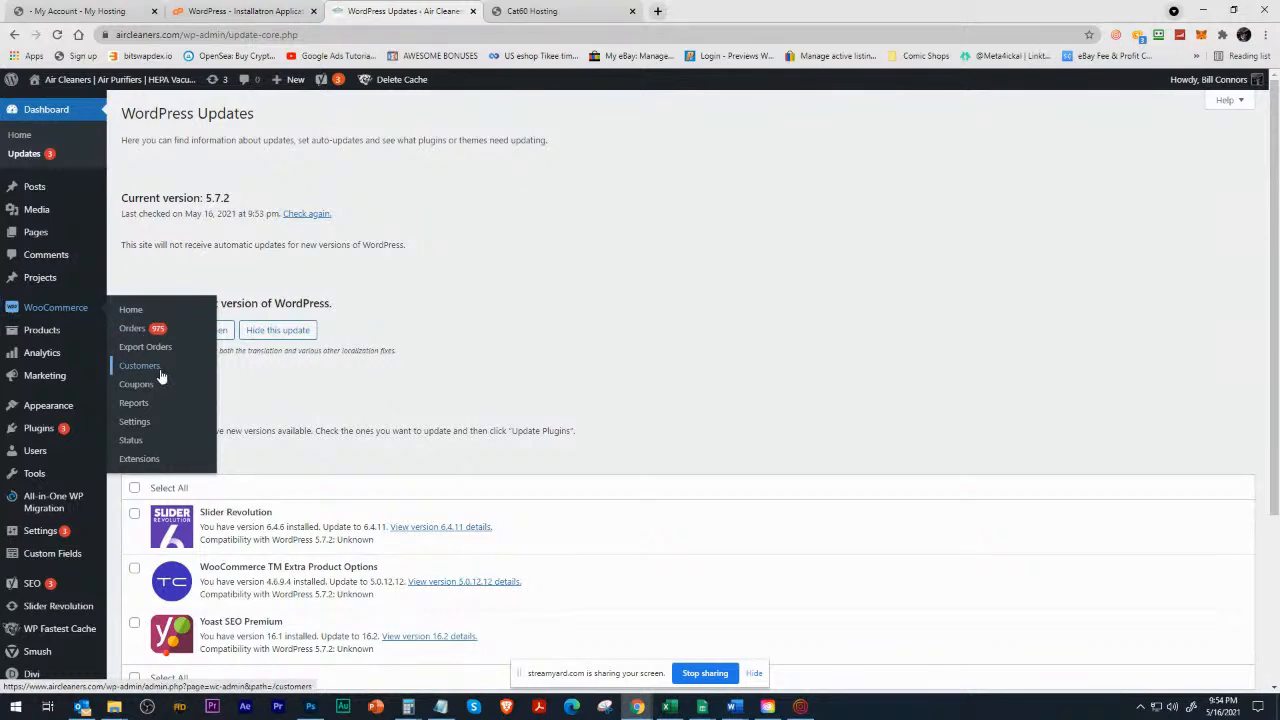
mouse_move(45, 340)
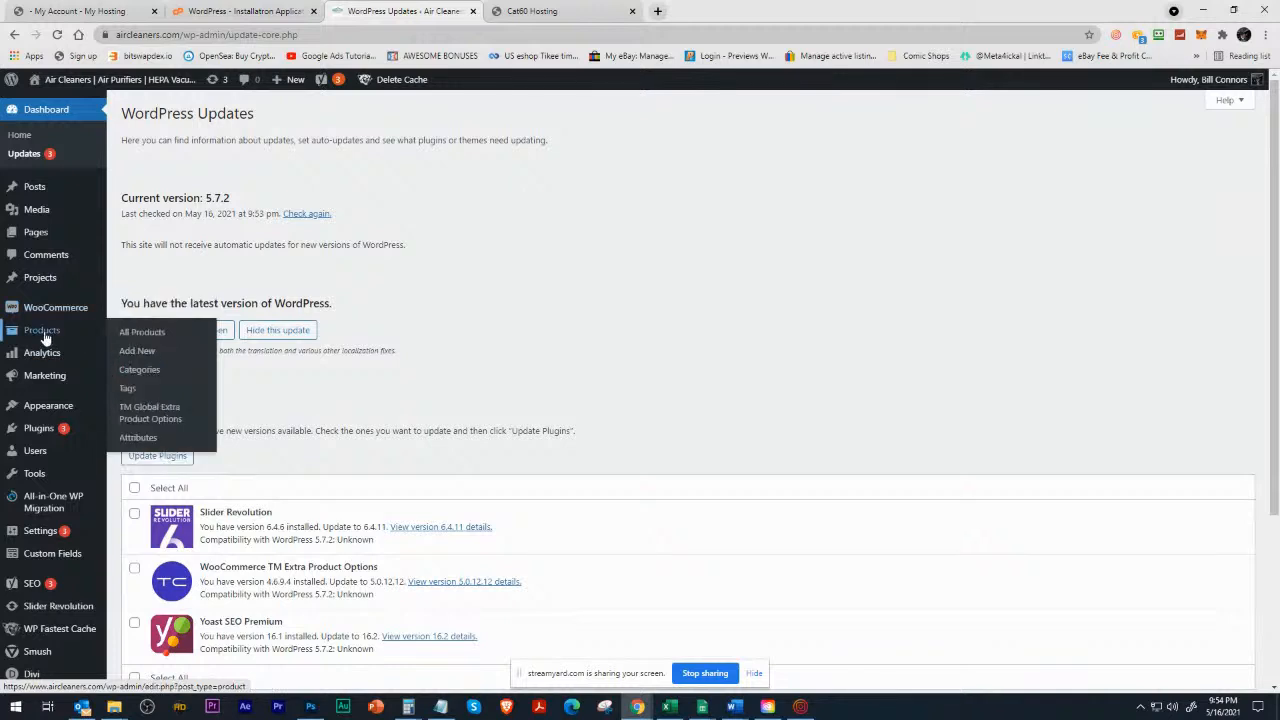
click(48, 336)
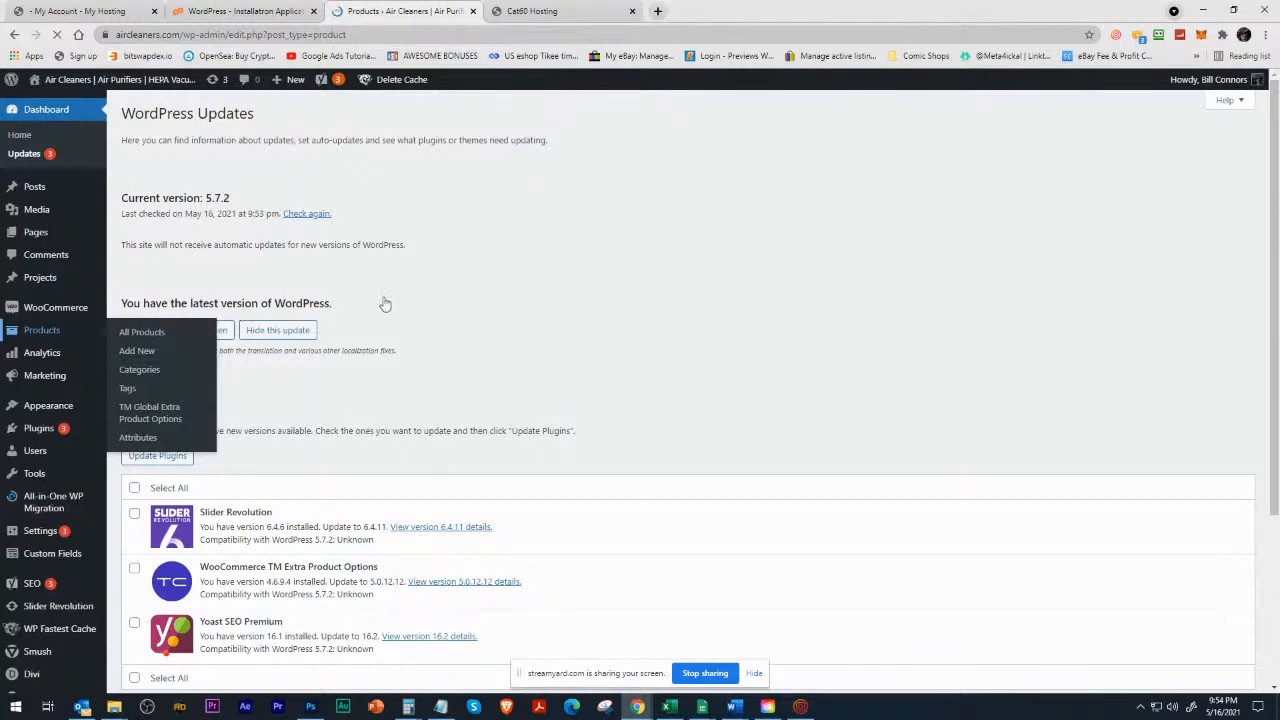
scroll(372, 428, down, 3)
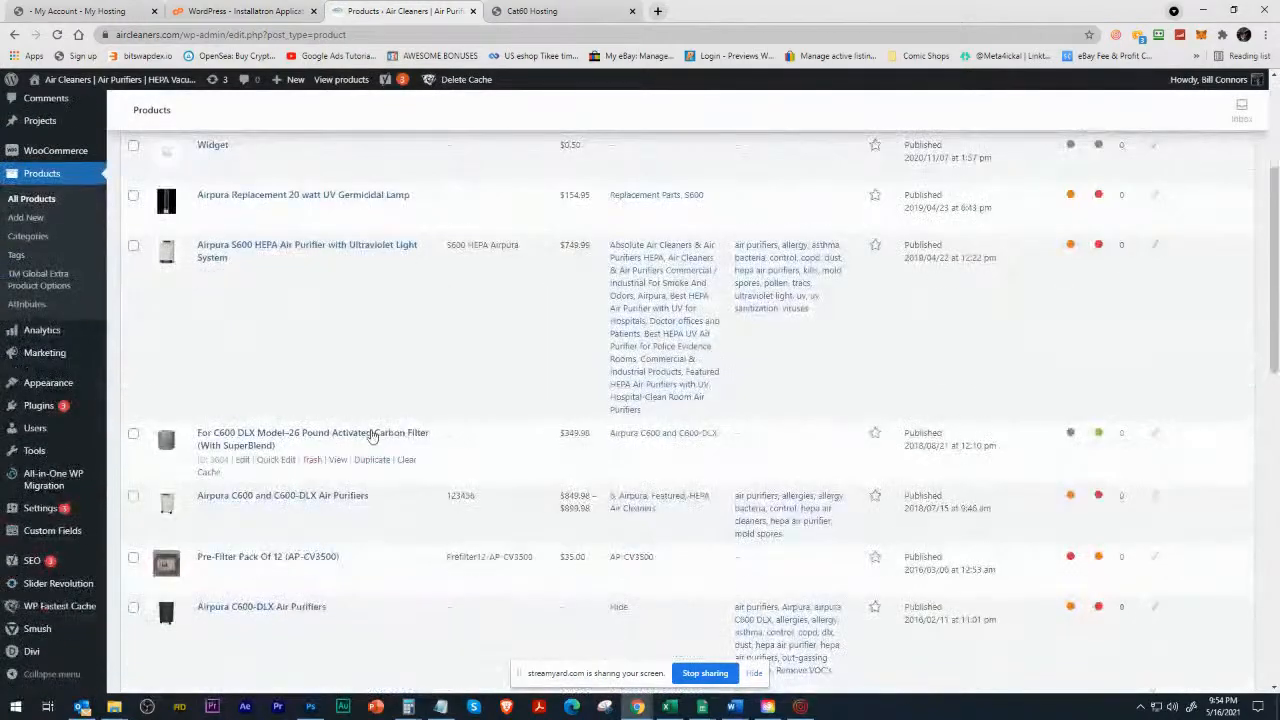
scroll(375, 425, down, 5)
scroll(375, 422, up, 4)
scroll(375, 422, up, 6)
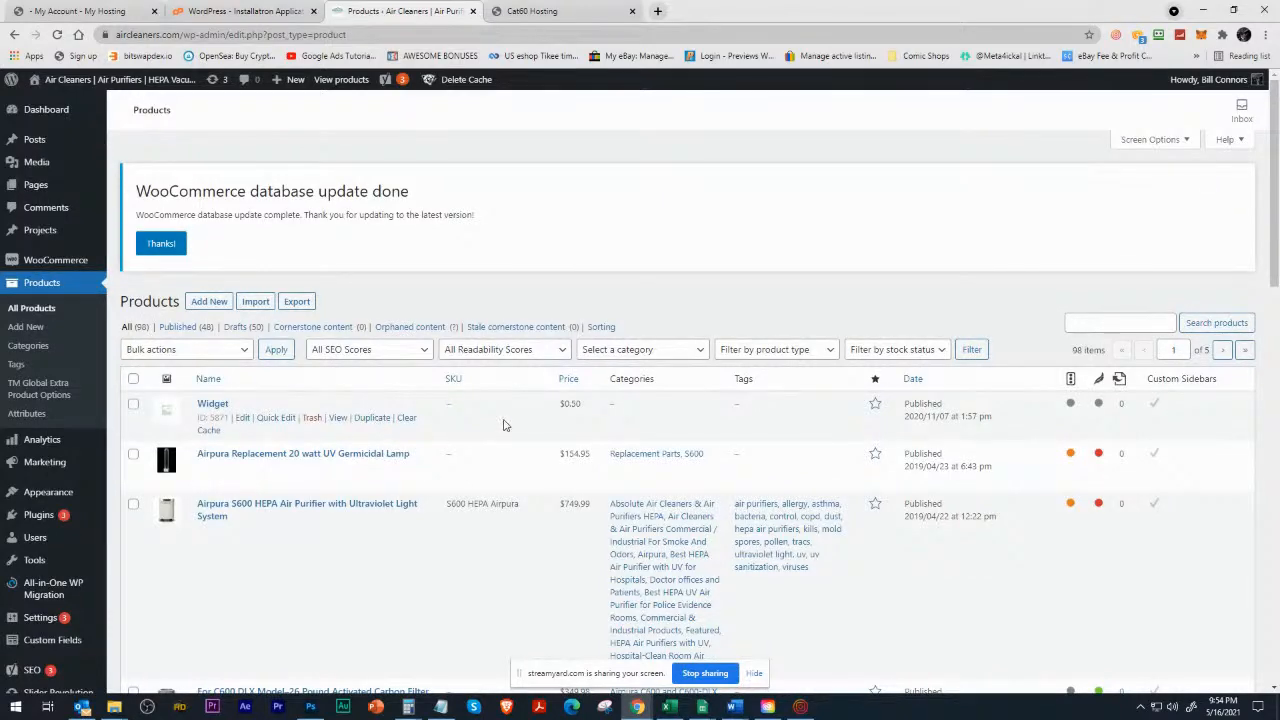
View the Airpura S600 HEPA Air Purifier with Ultraviolet Light System's store page in a new window and review its description and ordering options.
scroll(503, 423, down, 3)
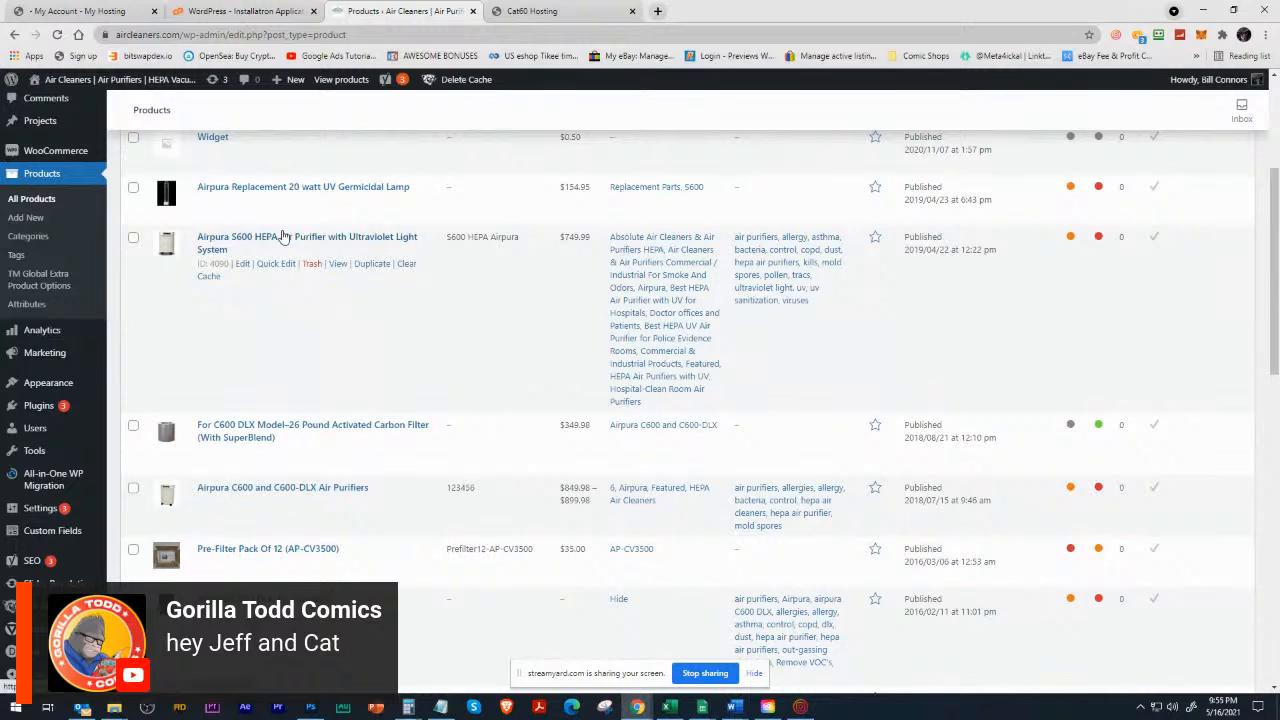
right_click(339, 263)
click(393, 287)
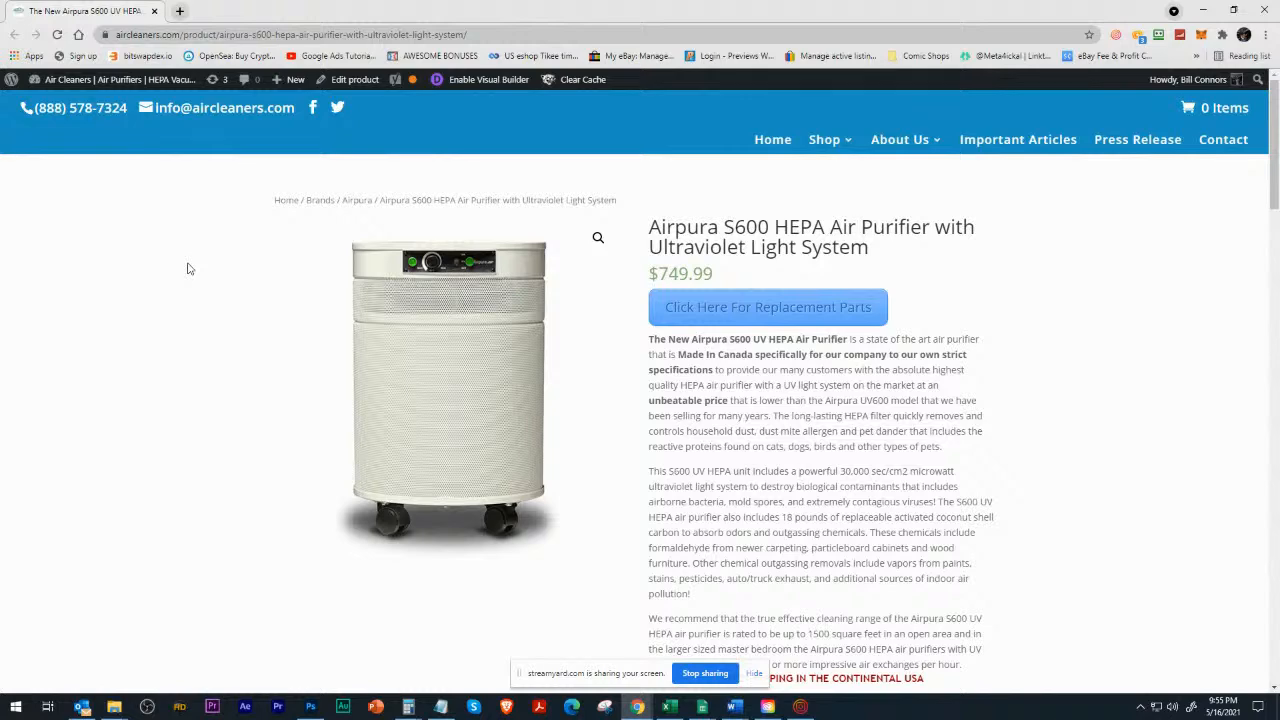
scroll(189, 268, down, 2)
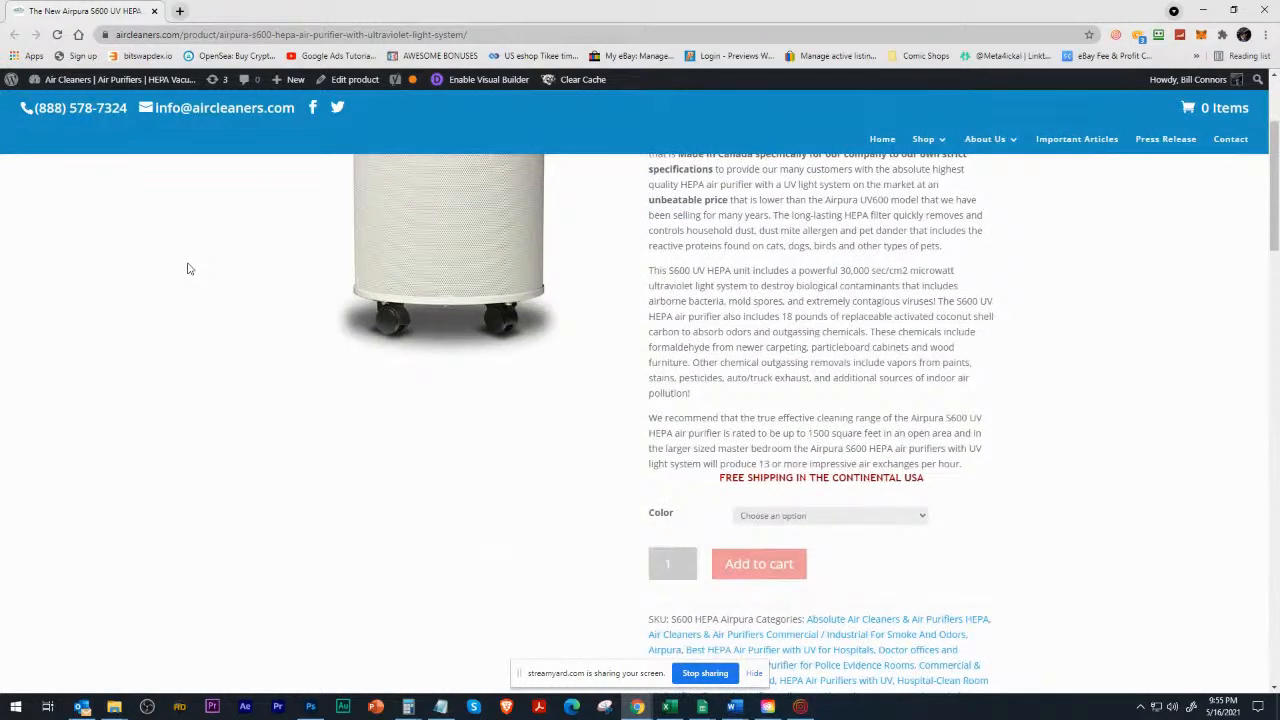
scroll(189, 268, up, 2)
scroll(189, 268, down, 3)
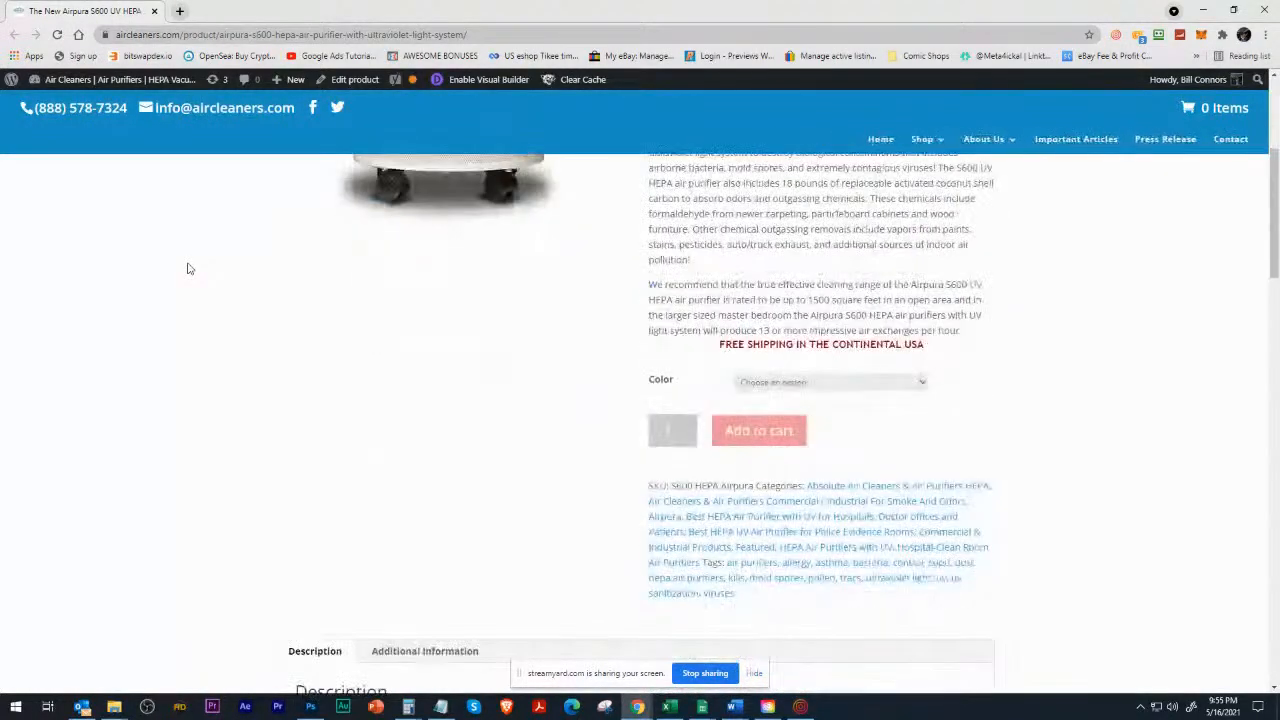
scroll(189, 268, up, 3)
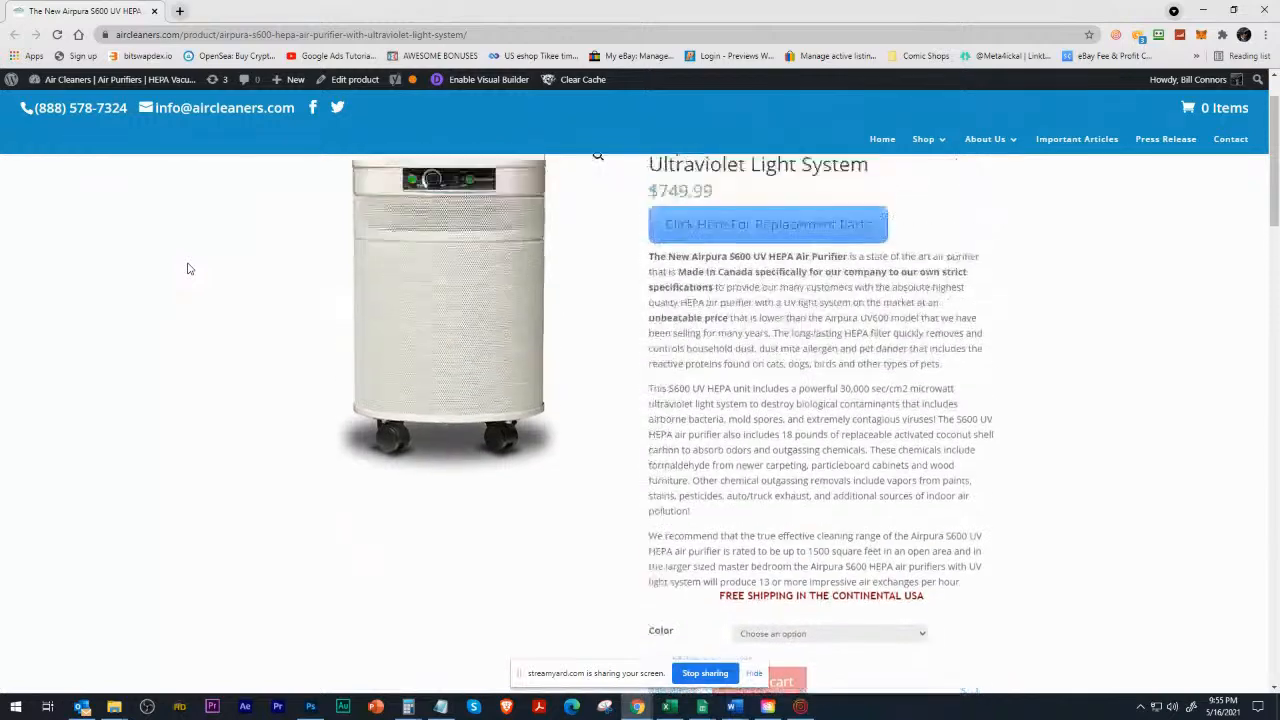
scroll(189, 268, down, 3)
scroll(189, 268, up, 1)
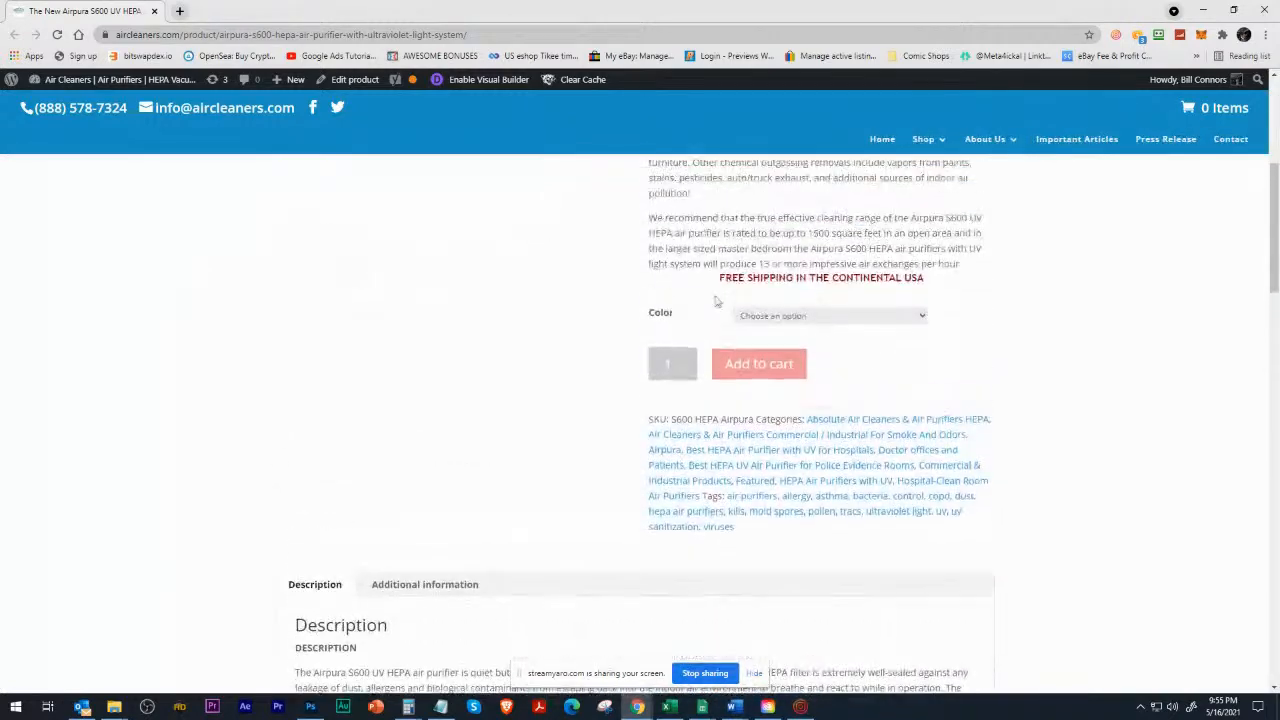
Try the air purifier's color choices, including Cream, and return to its product image.
click(849, 316)
click(769, 343)
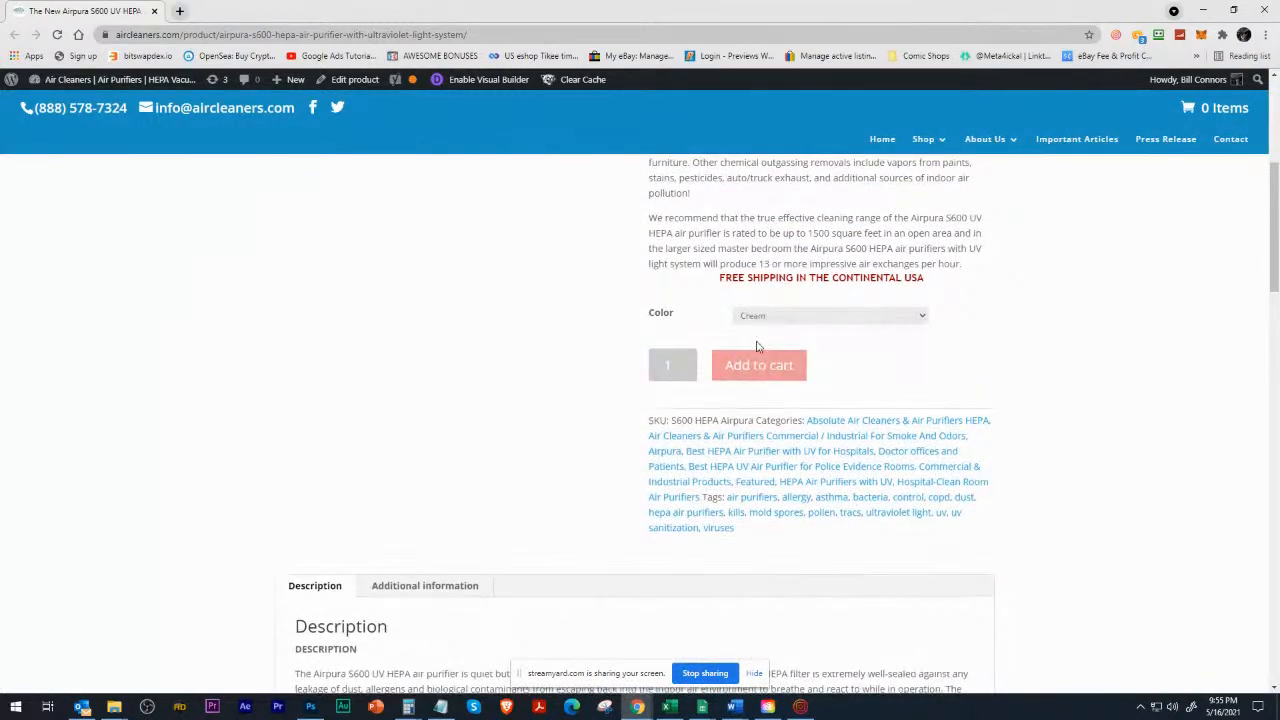
click(795, 318)
click(776, 356)
click(786, 318)
click(770, 367)
scroll(523, 363, up, 4)
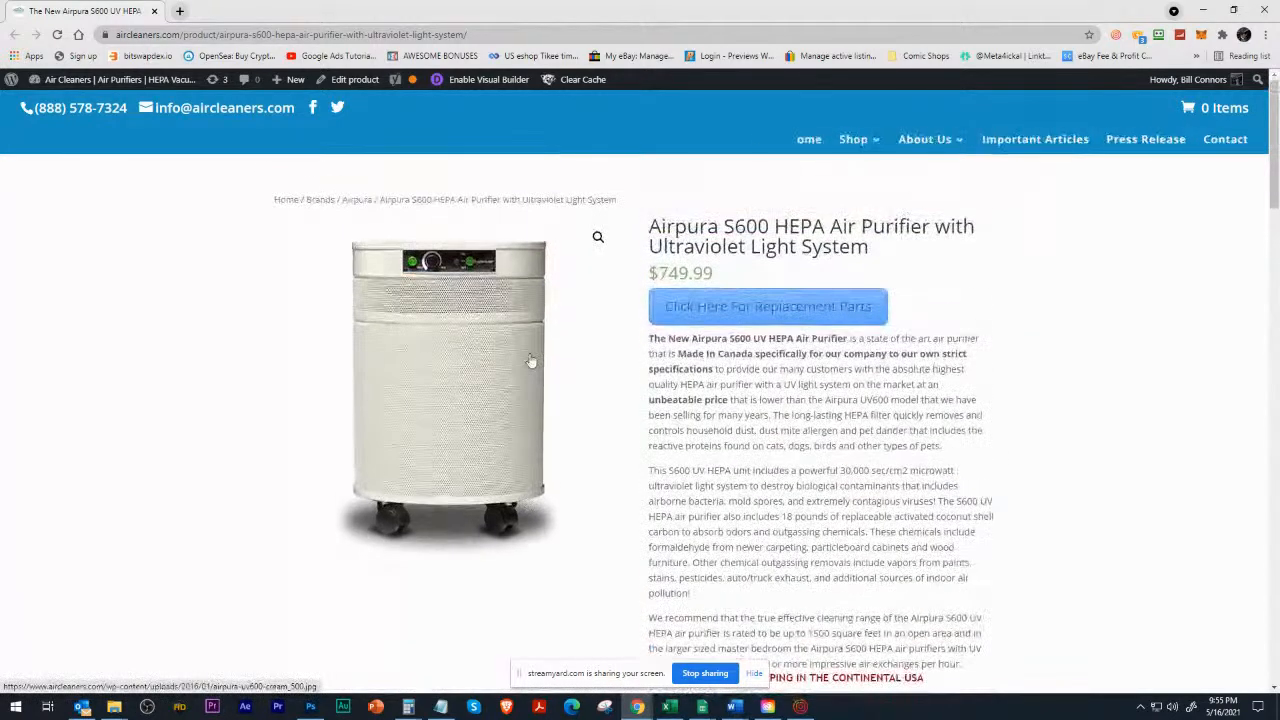
Highlight the S600 model number in the product title and choose Cream as the air purifier's color.
drag(723, 224, 757, 224)
scroll(686, 289, down, 3)
scroll(686, 289, down, 3)
scroll(760, 370, up, 3)
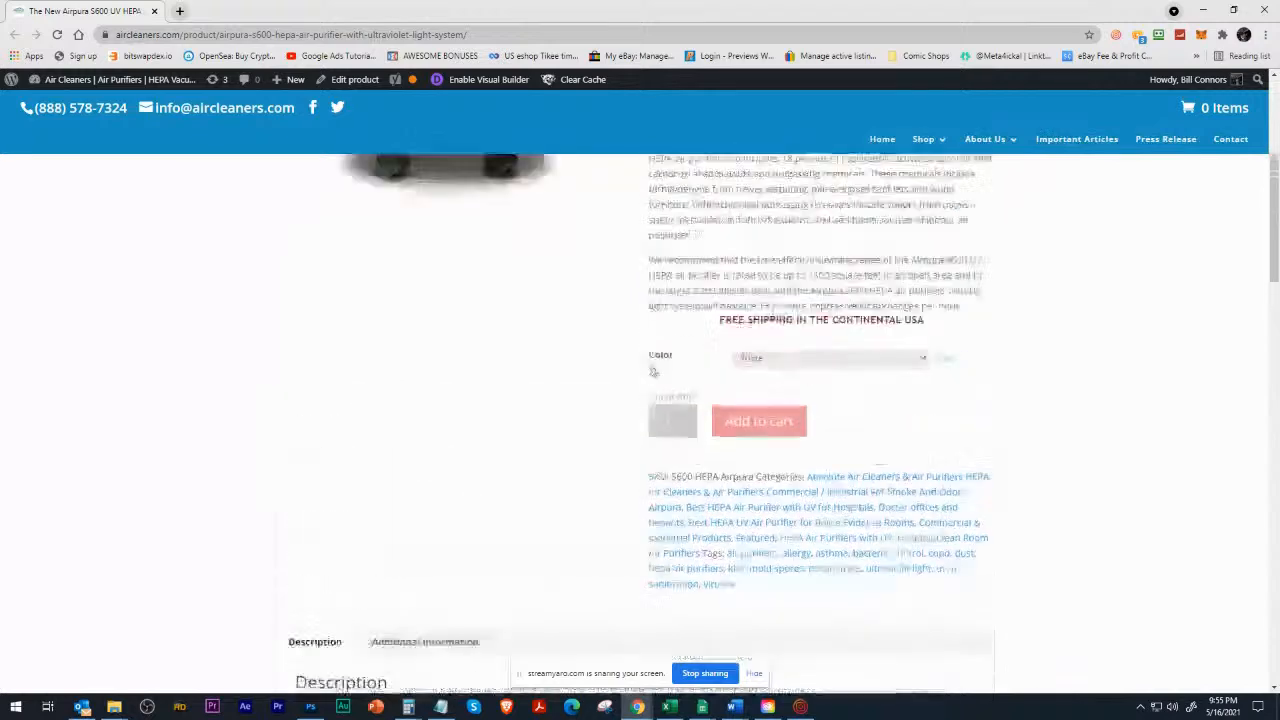
click(772, 383)
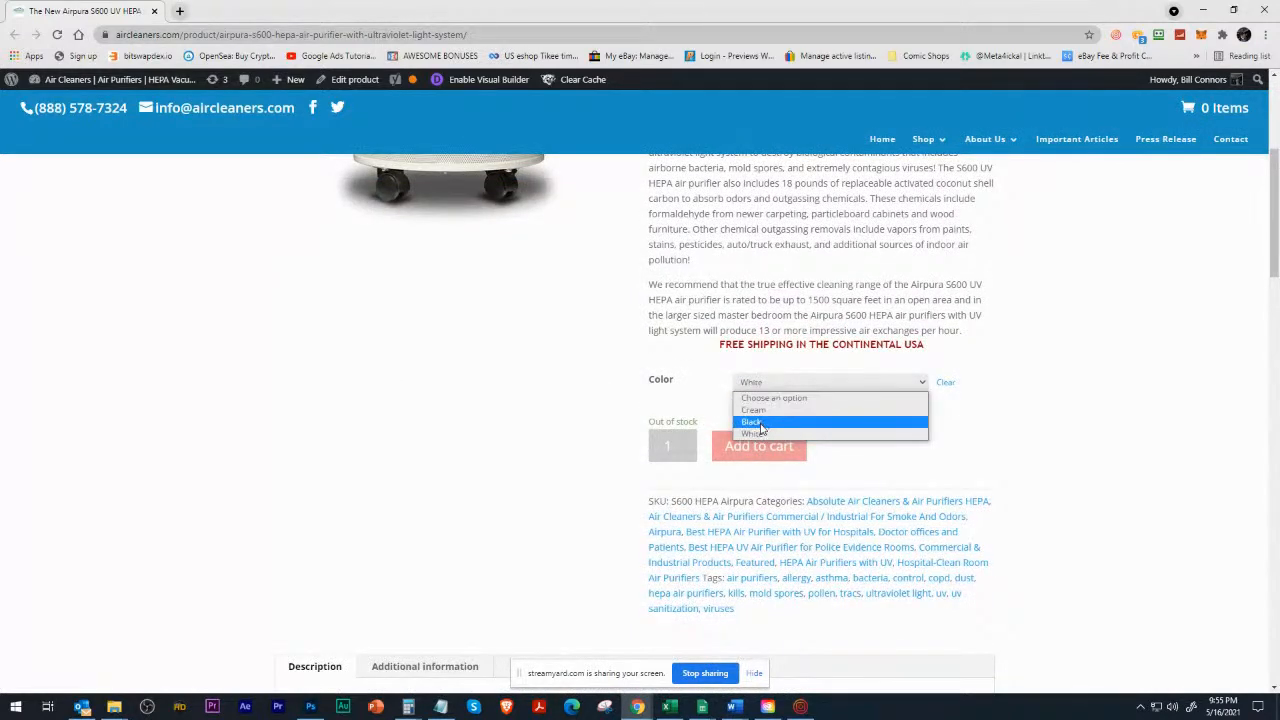
click(767, 410)
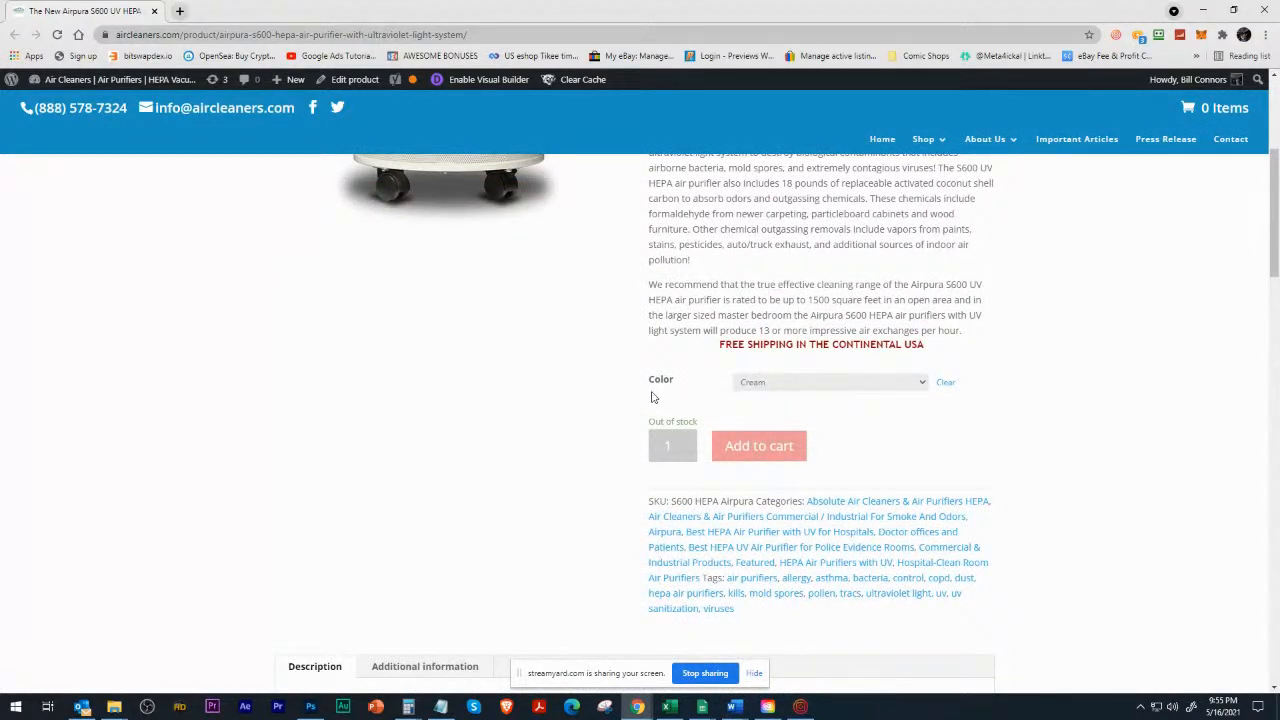
Switch the air purifier's color from Cream to White, check the product image and description, and close the store page.
scroll(794, 566, up, 2)
click(788, 586)
click(775, 607)
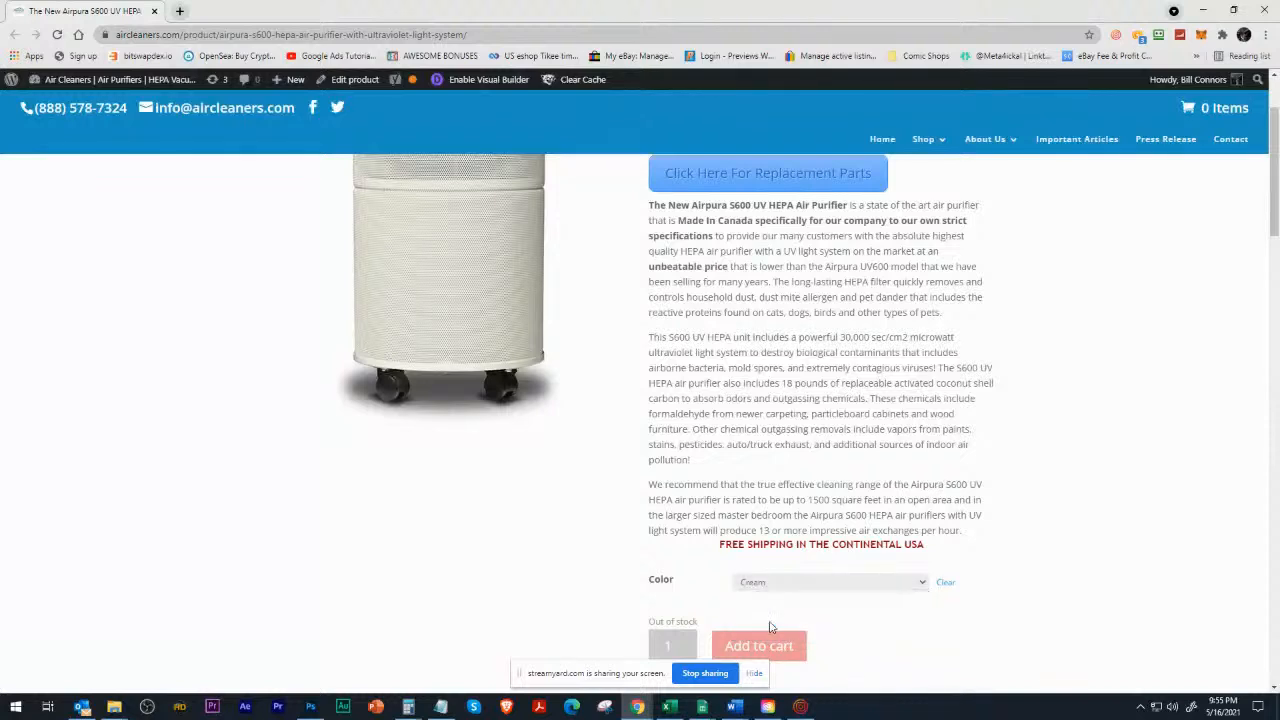
click(770, 586)
click(768, 630)
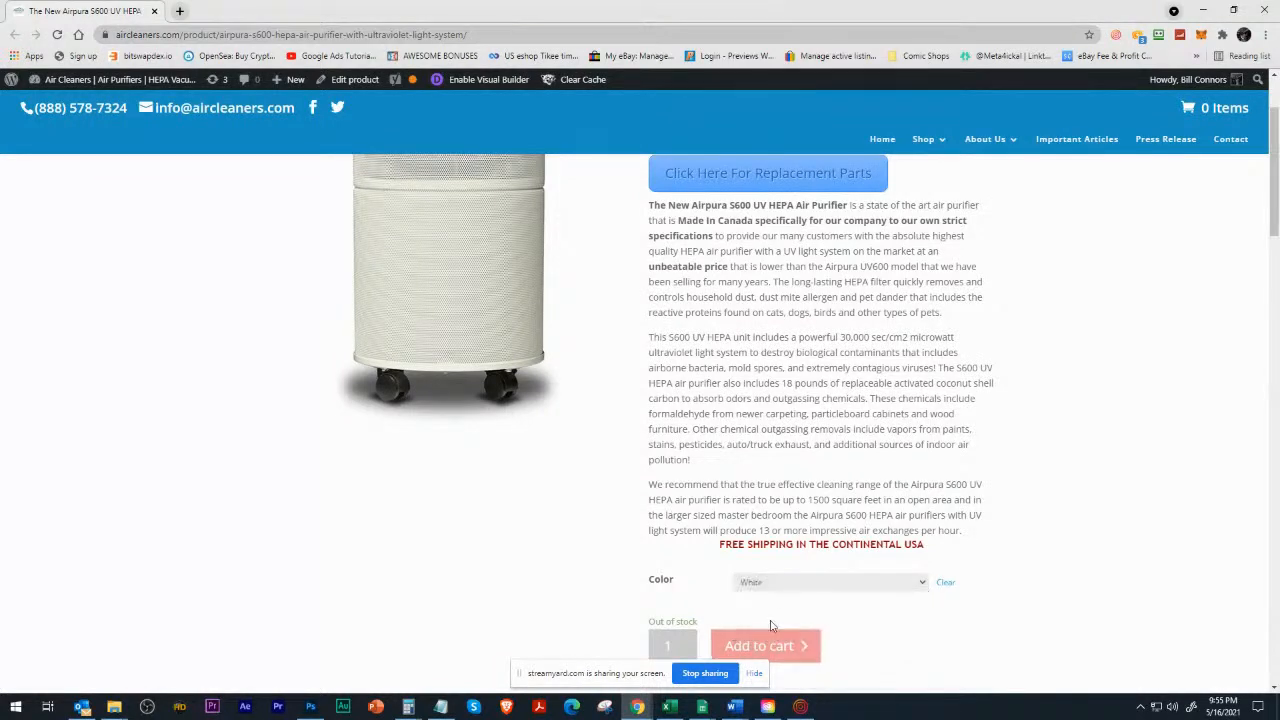
scroll(597, 460, up, 1)
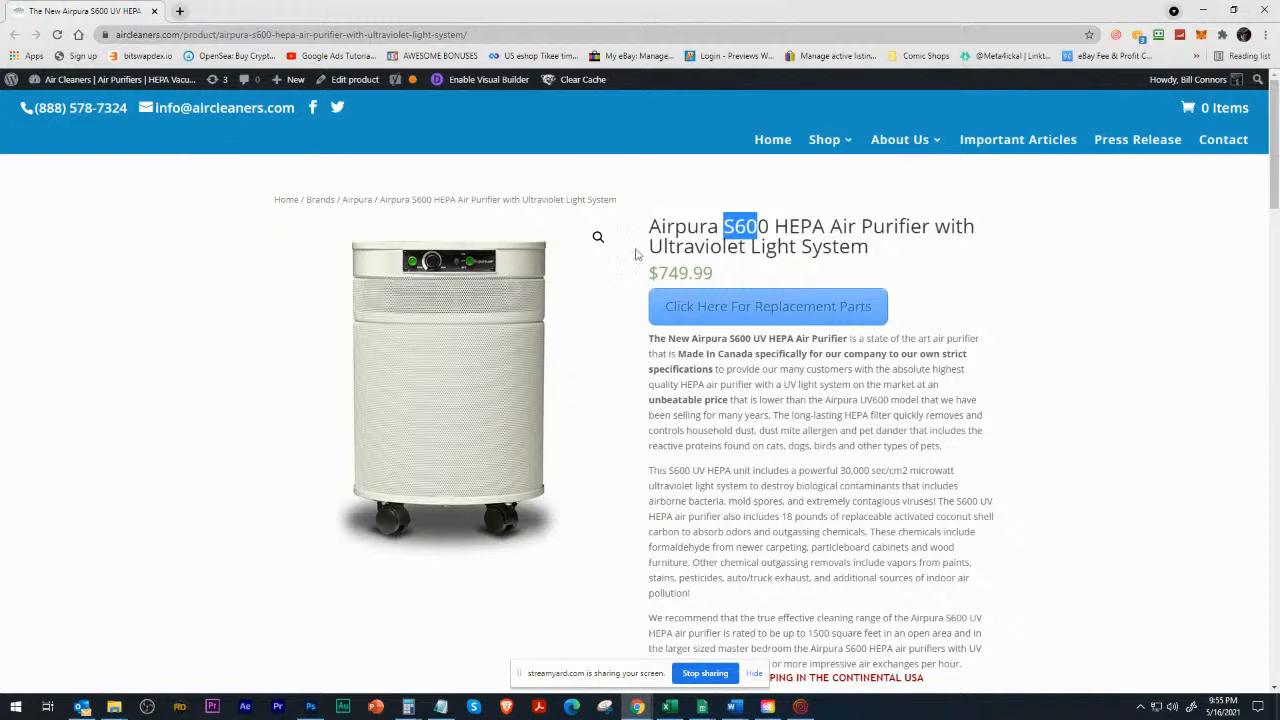
scroll(673, 372, down, 2)
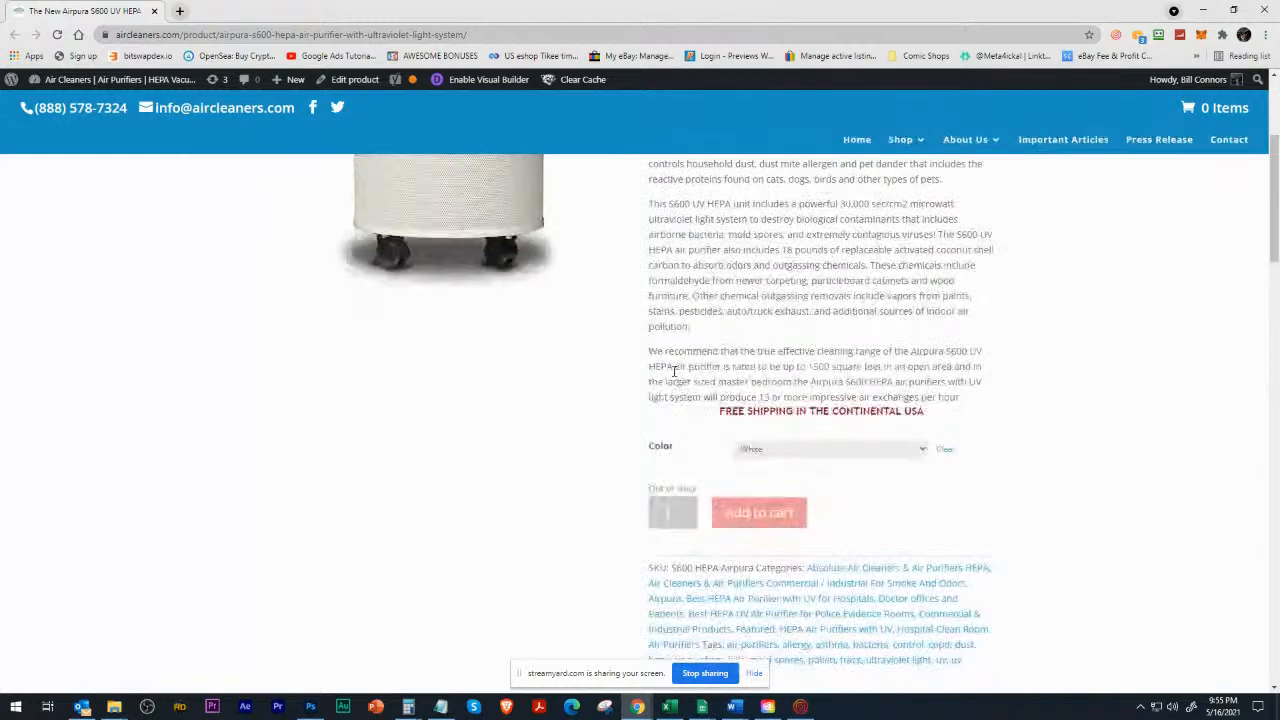
click(155, 11)
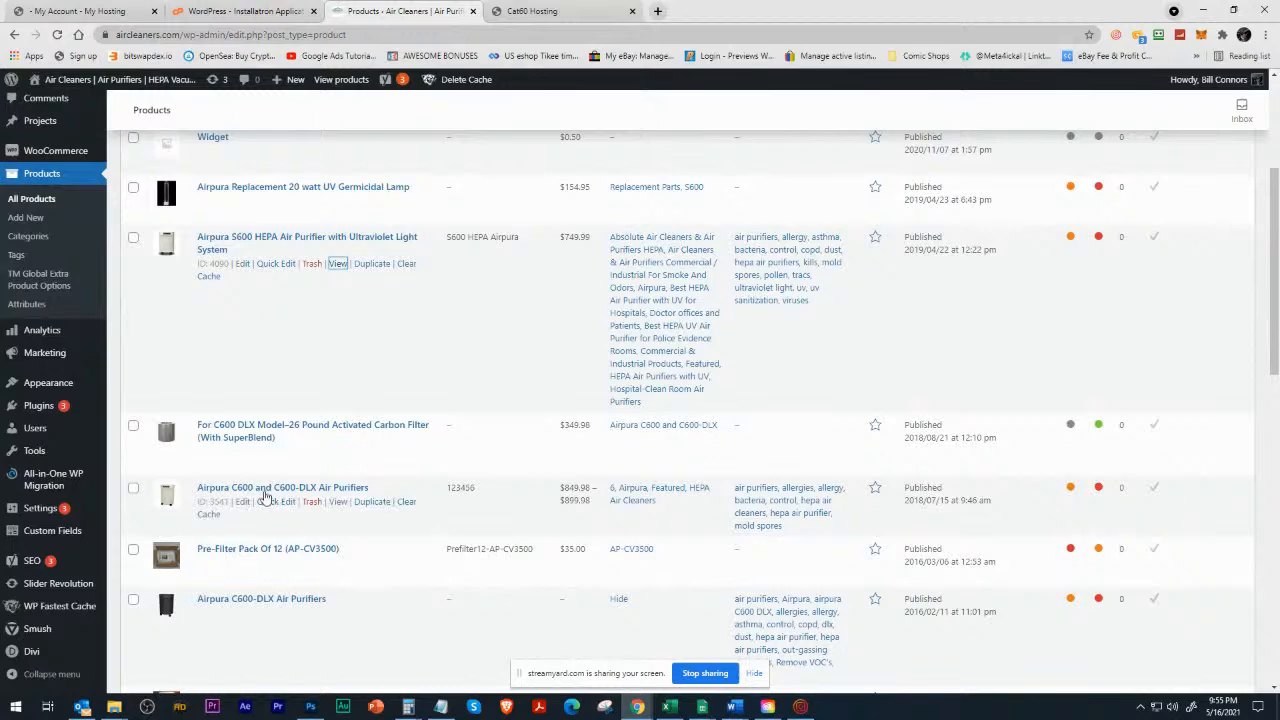
Open the Airpura C600 and C600-DLX Air Purifiers product for editing and highlight its long description text.
click(243, 505)
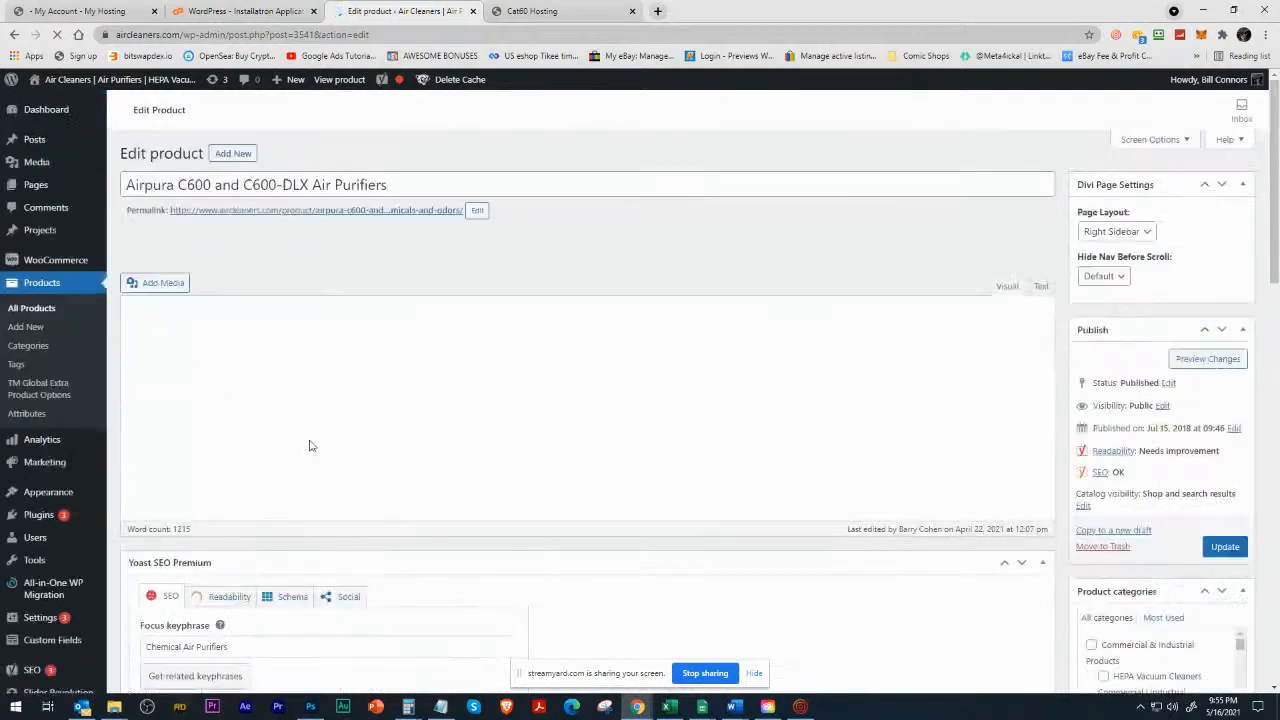
scroll(296, 444, down, 5)
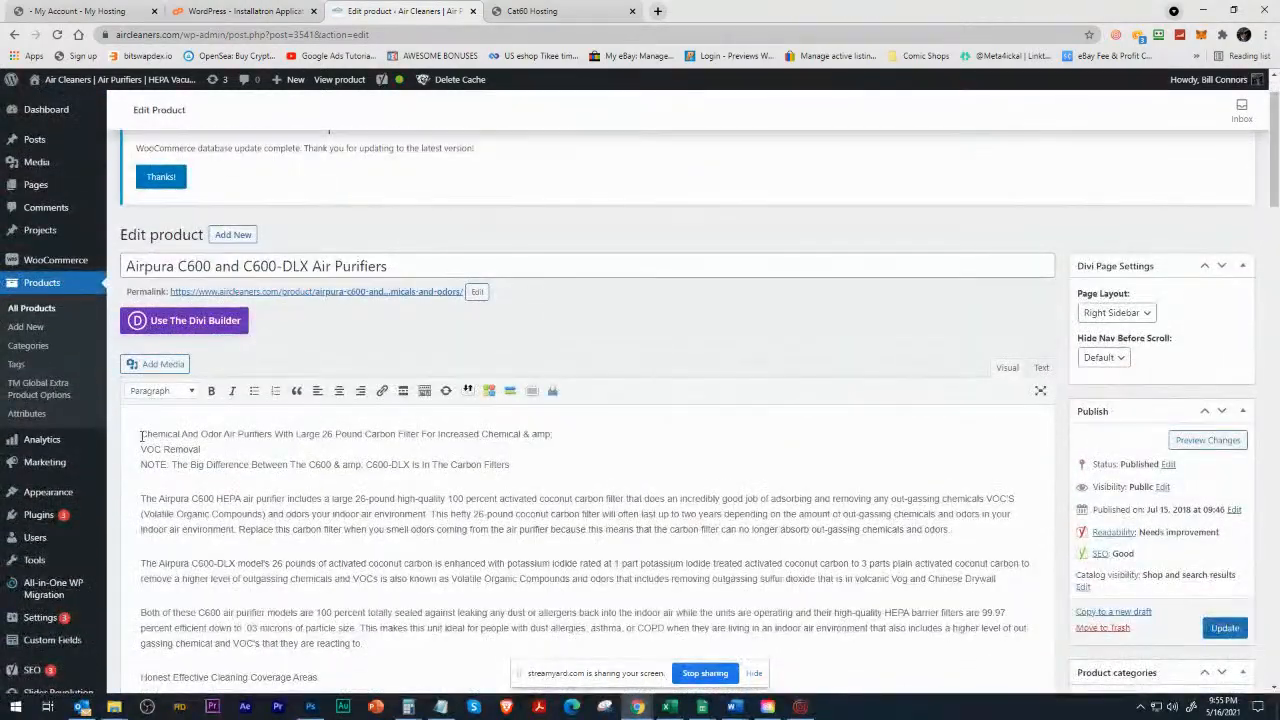
drag(141, 434, 480, 553)
scroll(602, 571, down, 2)
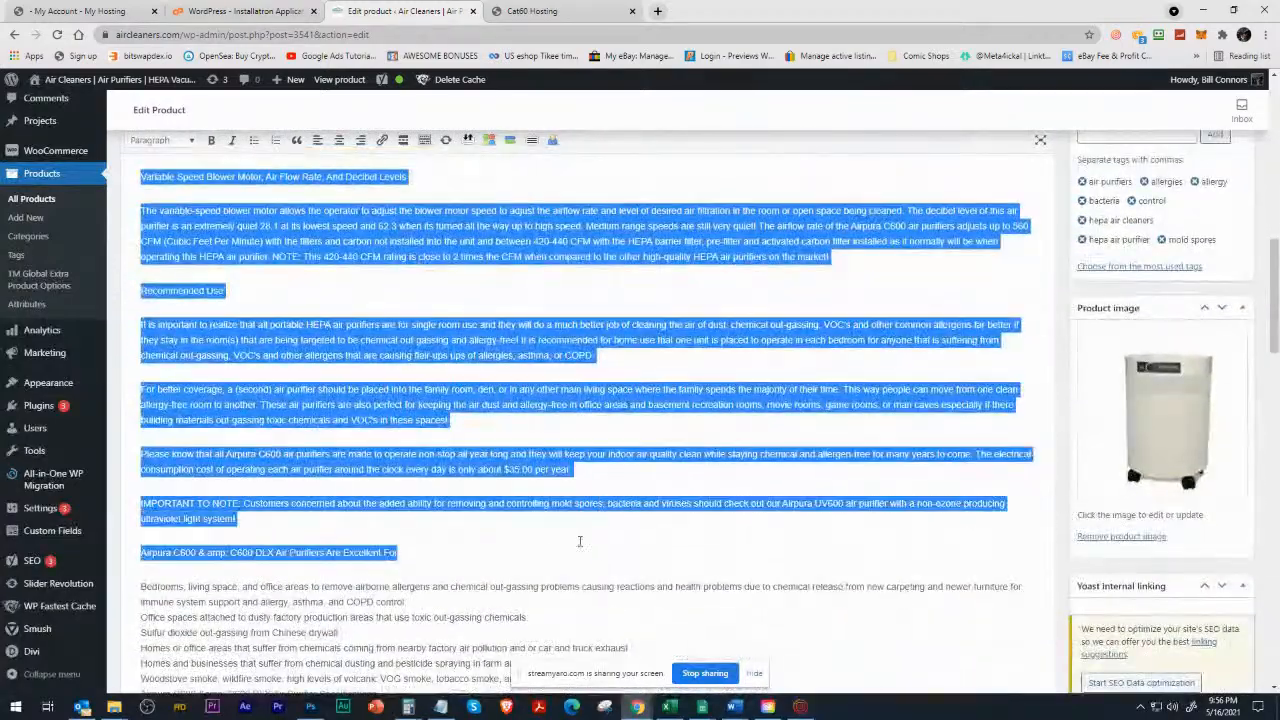
scroll(478, 530, down, 5)
scroll(372, 500, down, 12)
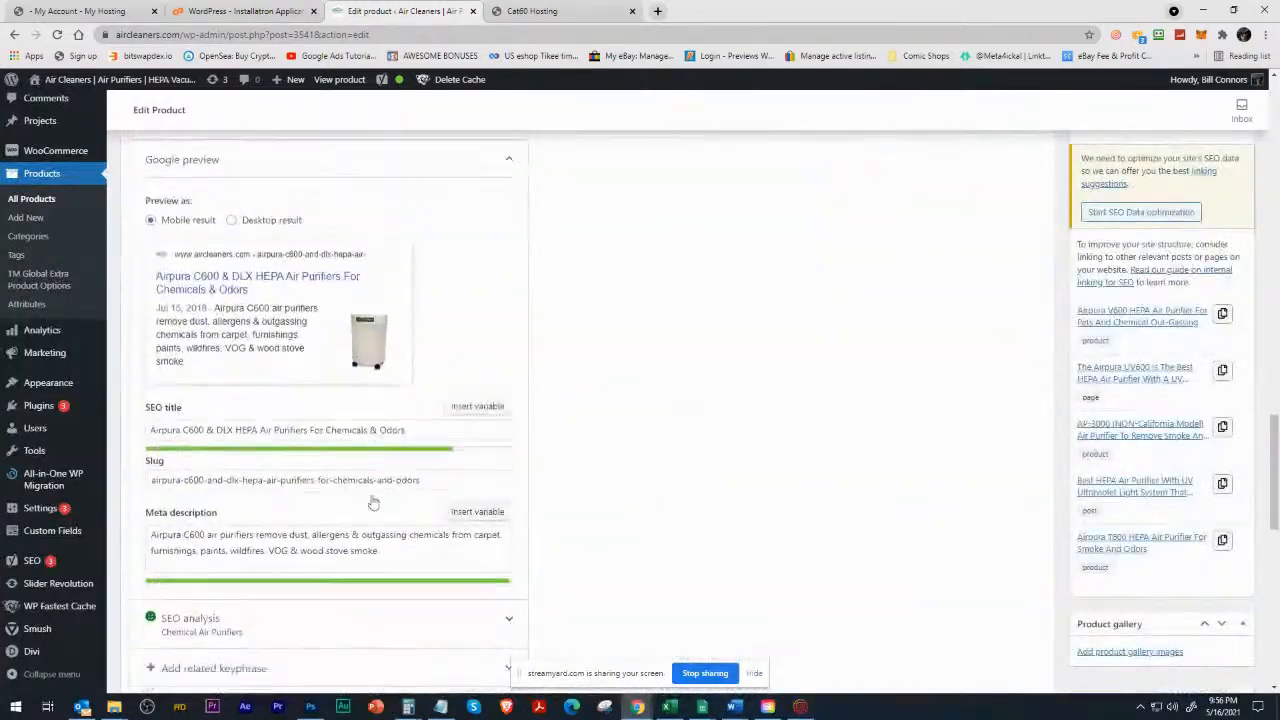
Review the product's description, Yoast SEO settings, product data and short description, and return to the product title.
scroll(374, 495, up, 15)
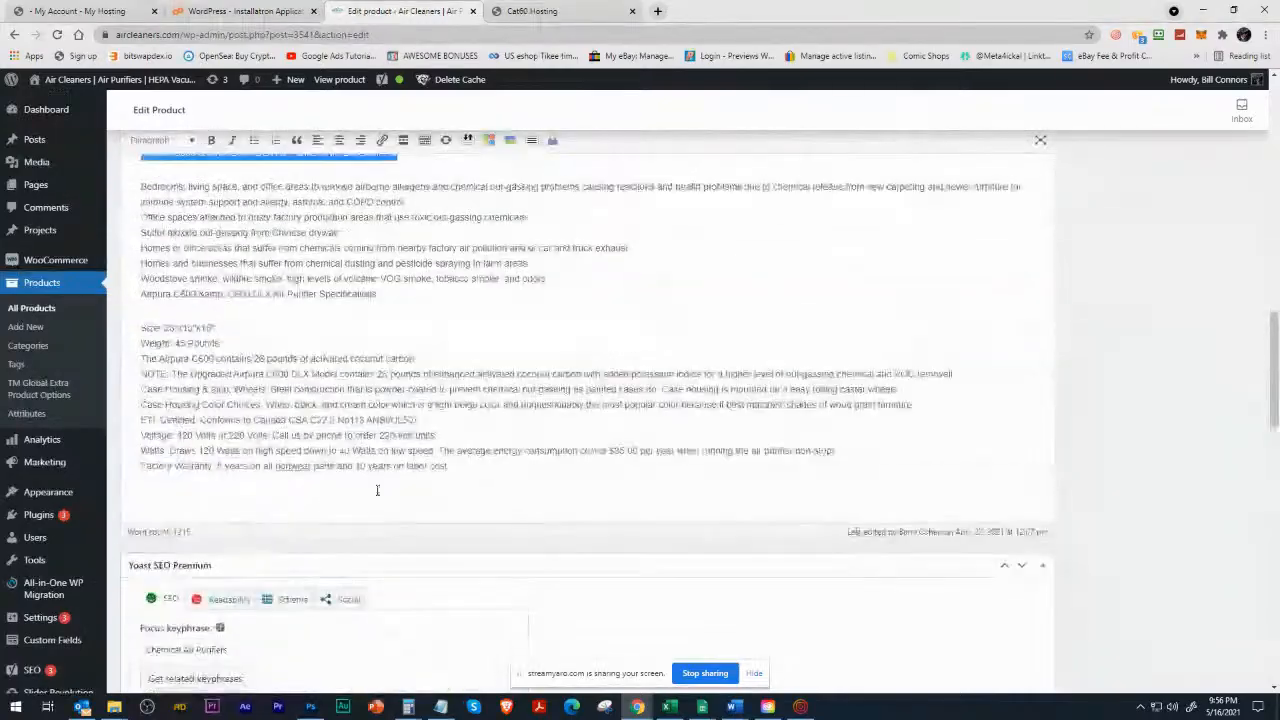
scroll(377, 490, up, 10)
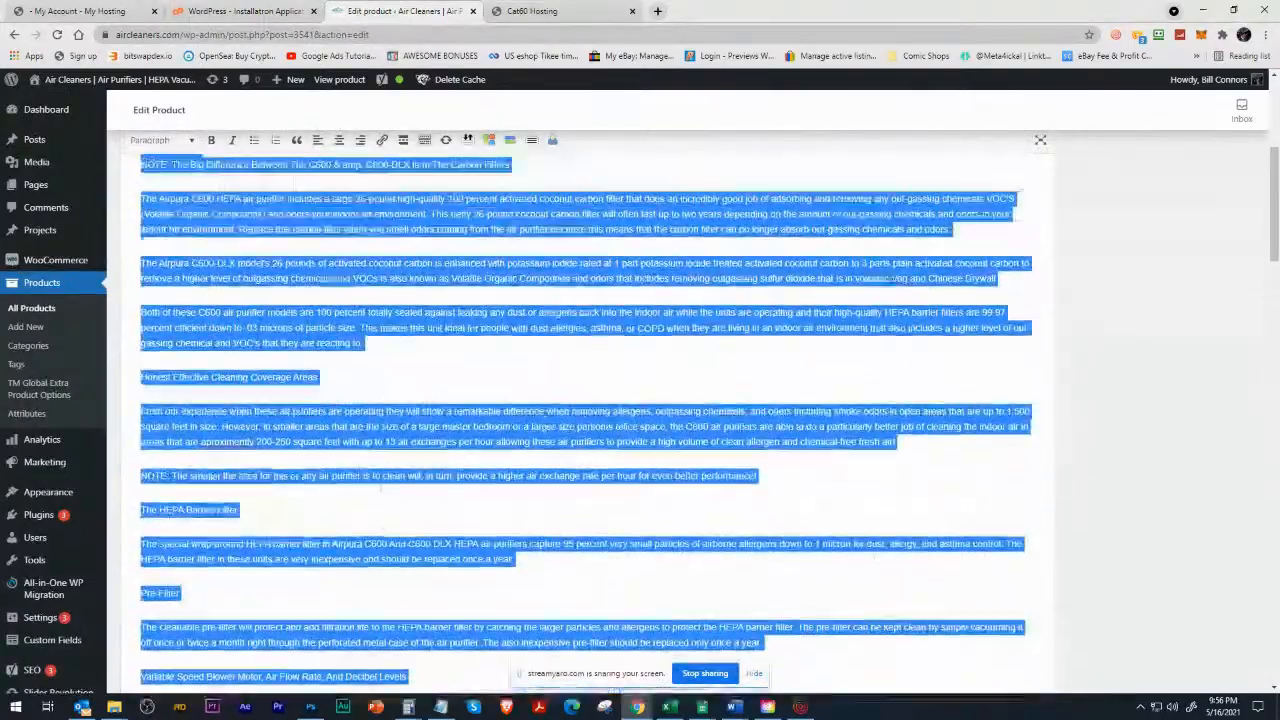
scroll(380, 487, down, 12)
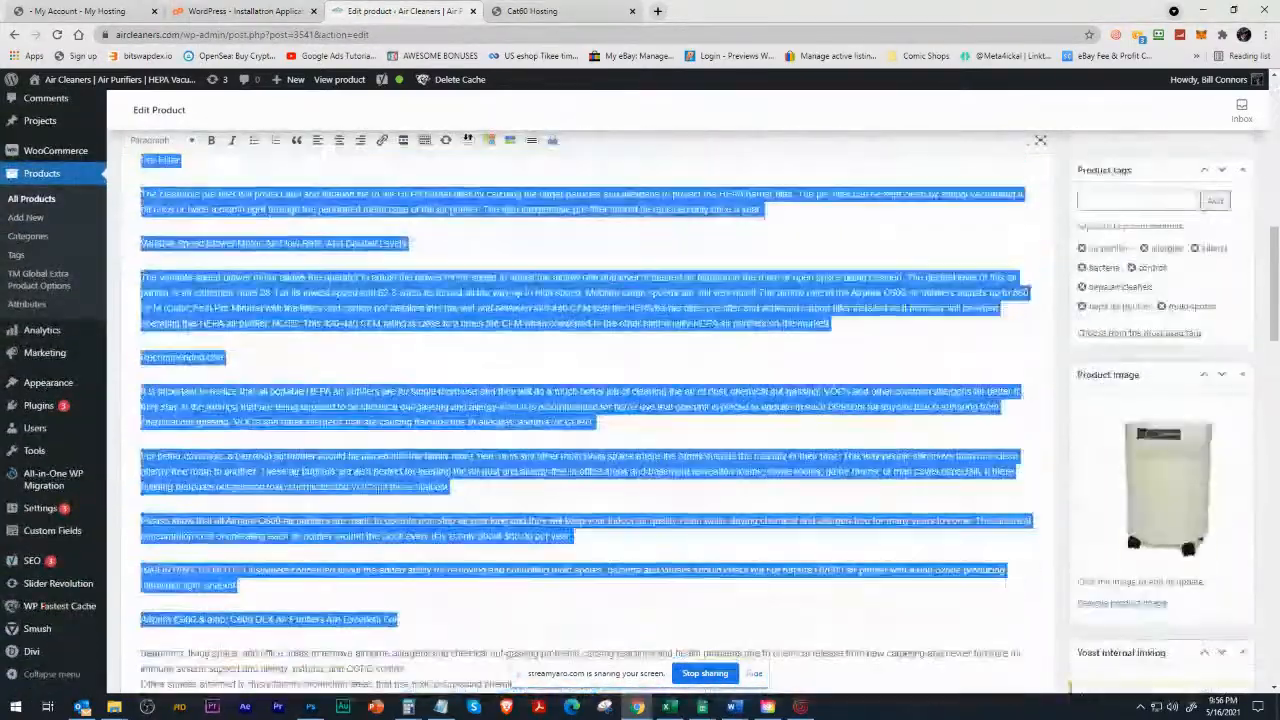
scroll(377, 490, down, 12)
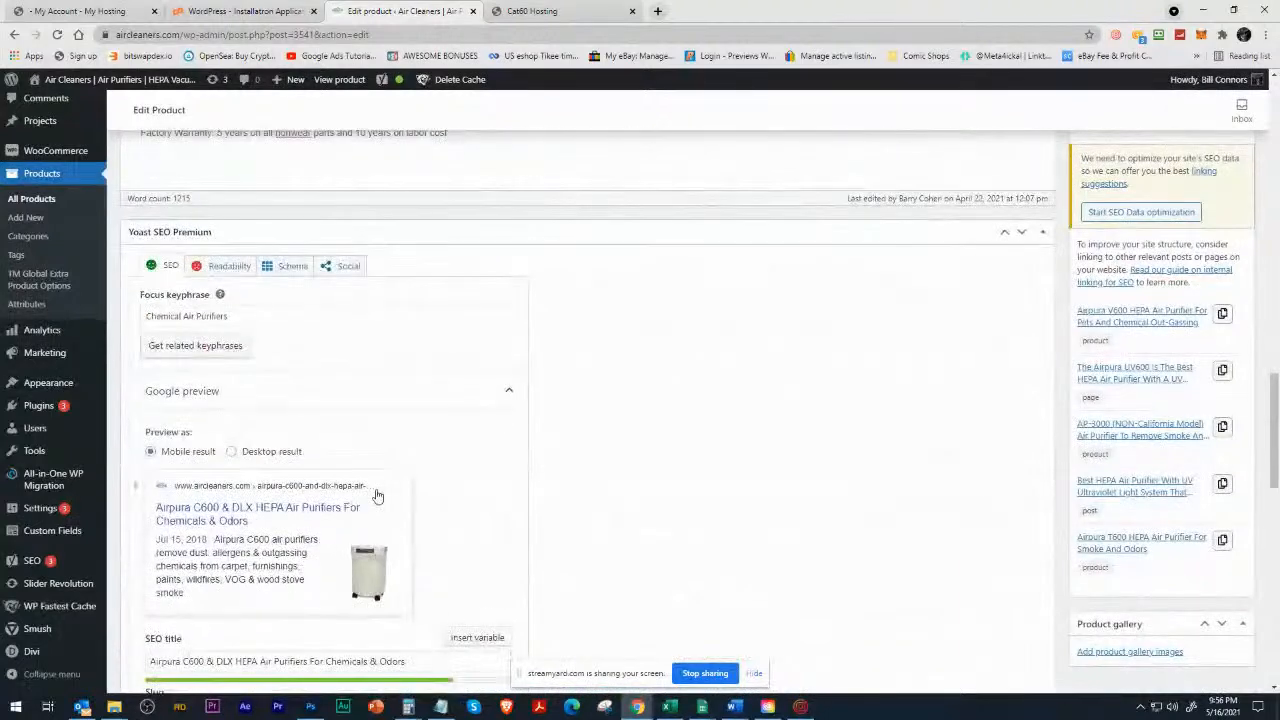
scroll(377, 494, down, 2)
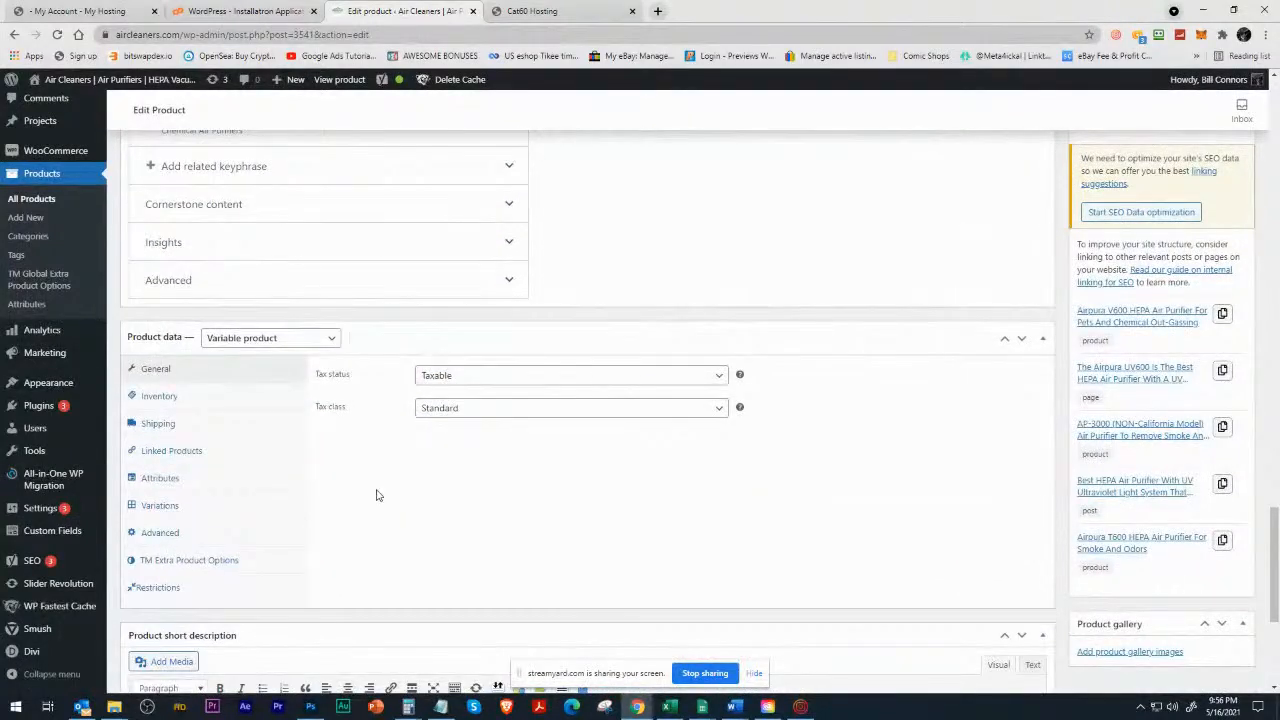
scroll(377, 494, down, 3)
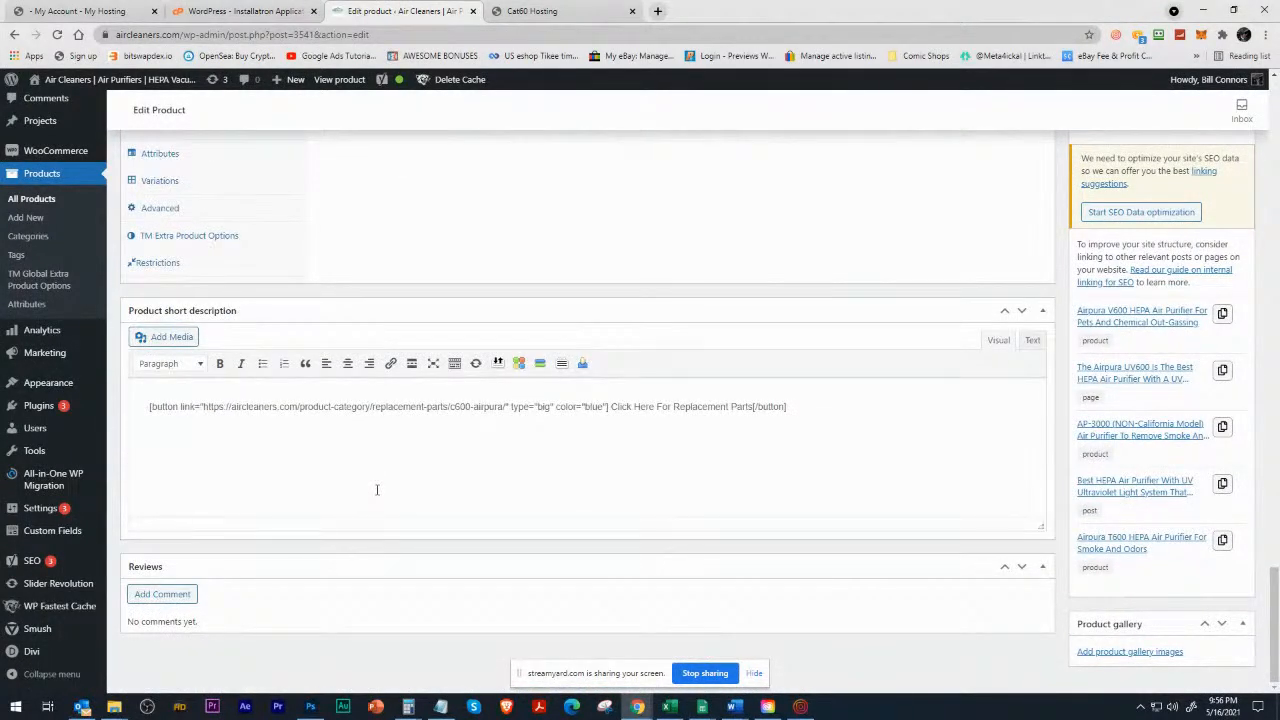
scroll(377, 490, up, 16)
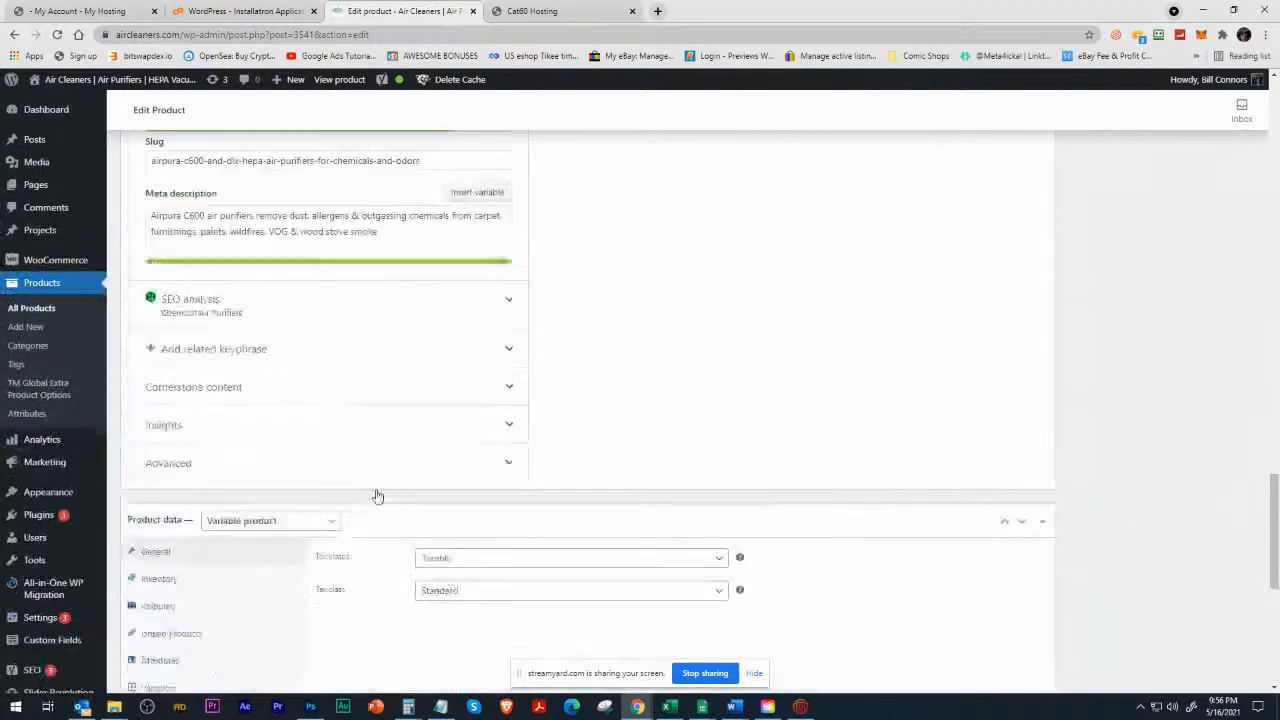
scroll(379, 488, up, 8)
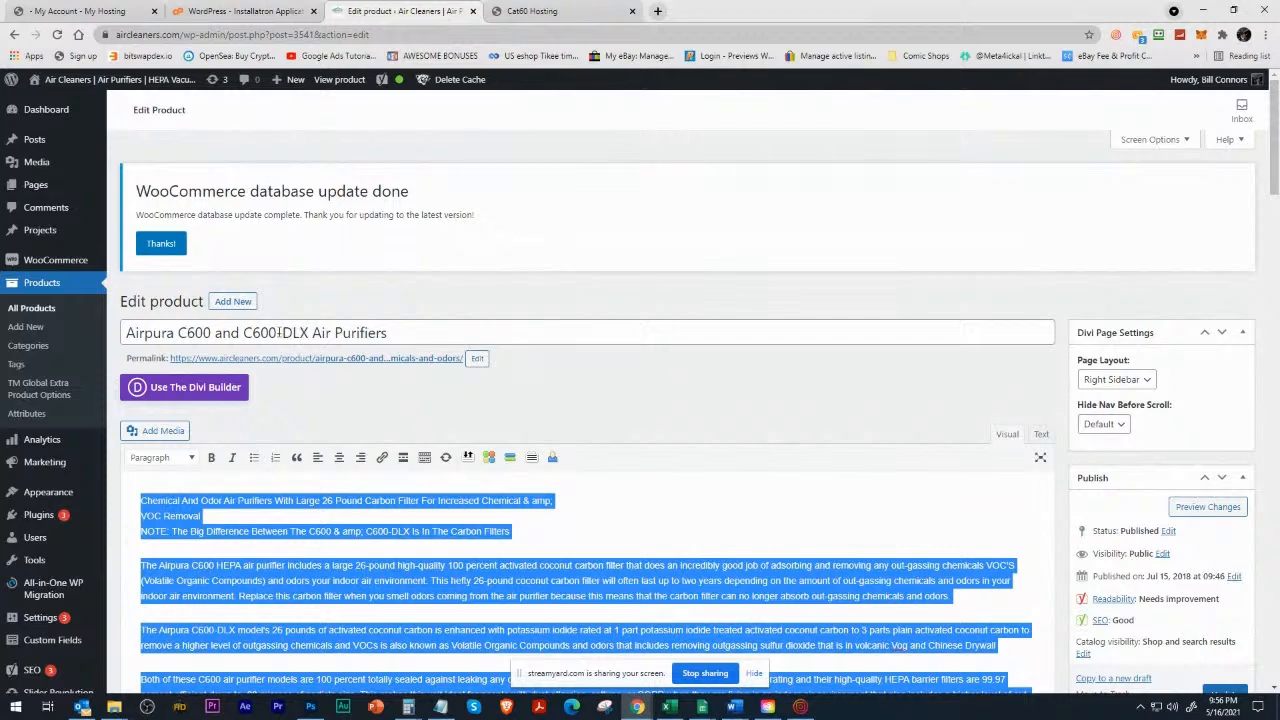
Look through the list of product categories available for the Airpura C600 product.
scroll(997, 519, down, 3)
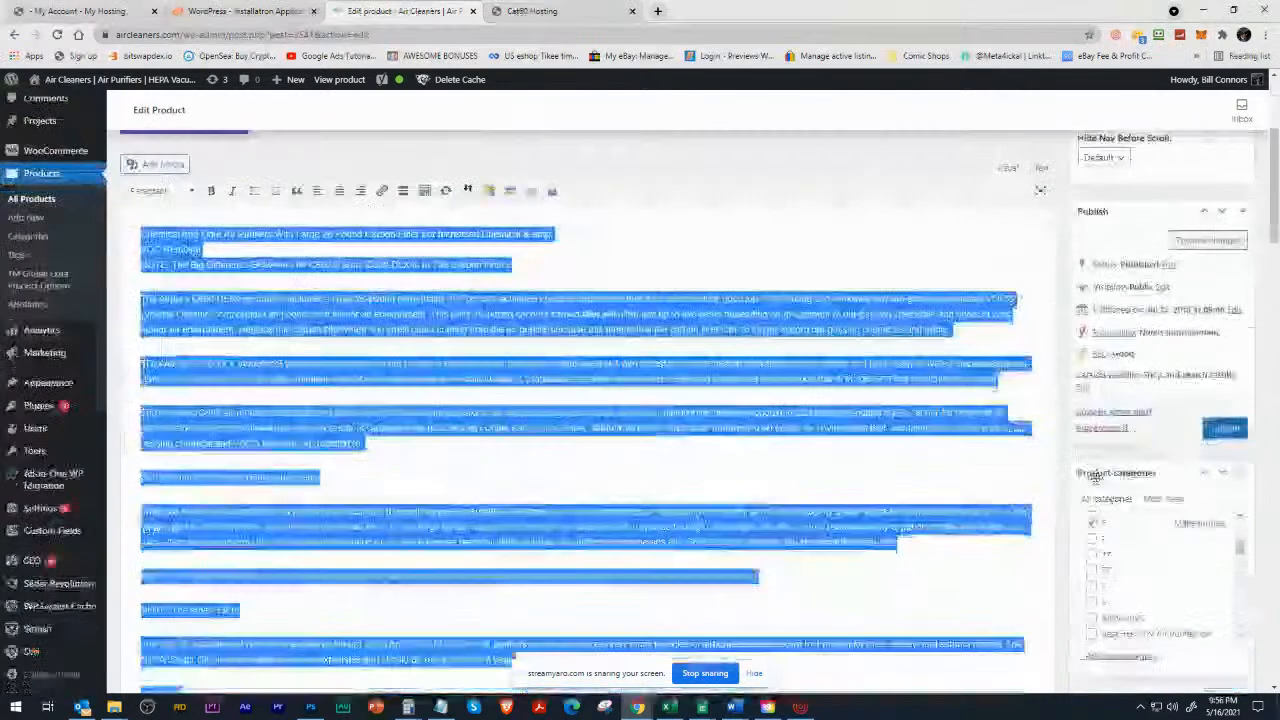
scroll(1160, 420, down, 1)
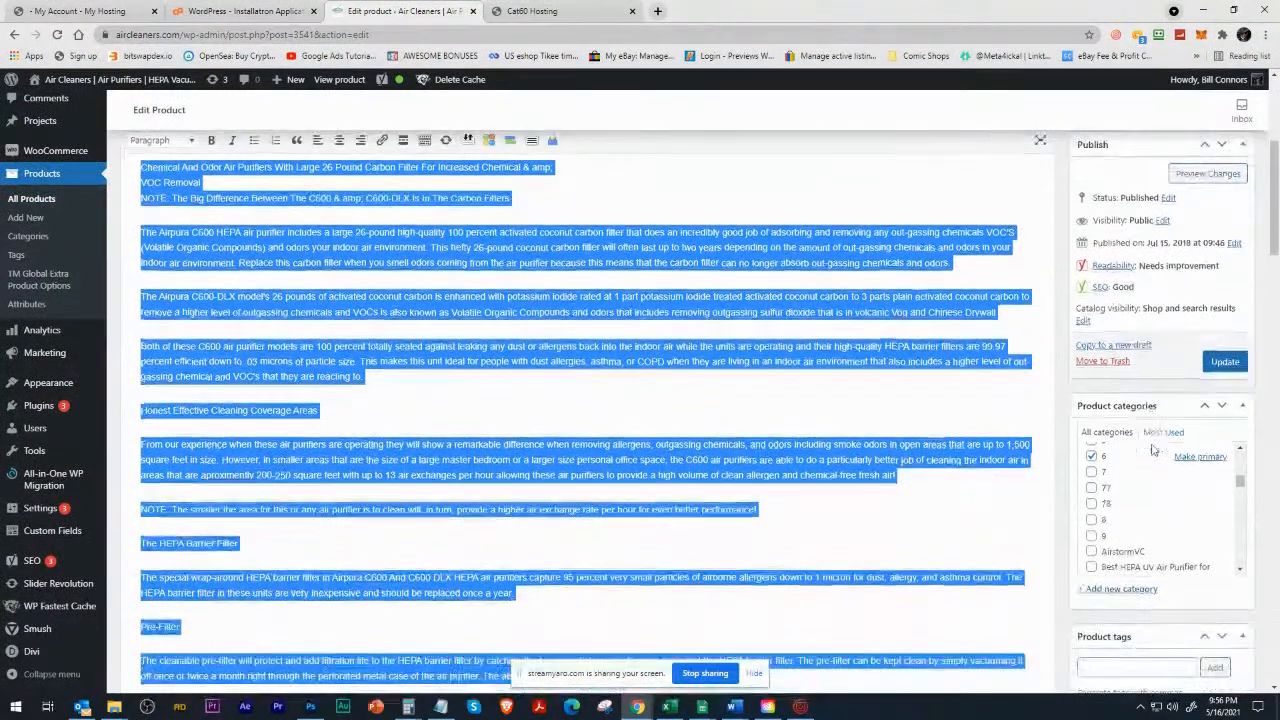
scroll(1168, 525, up, 1)
scroll(1168, 525, up, 3)
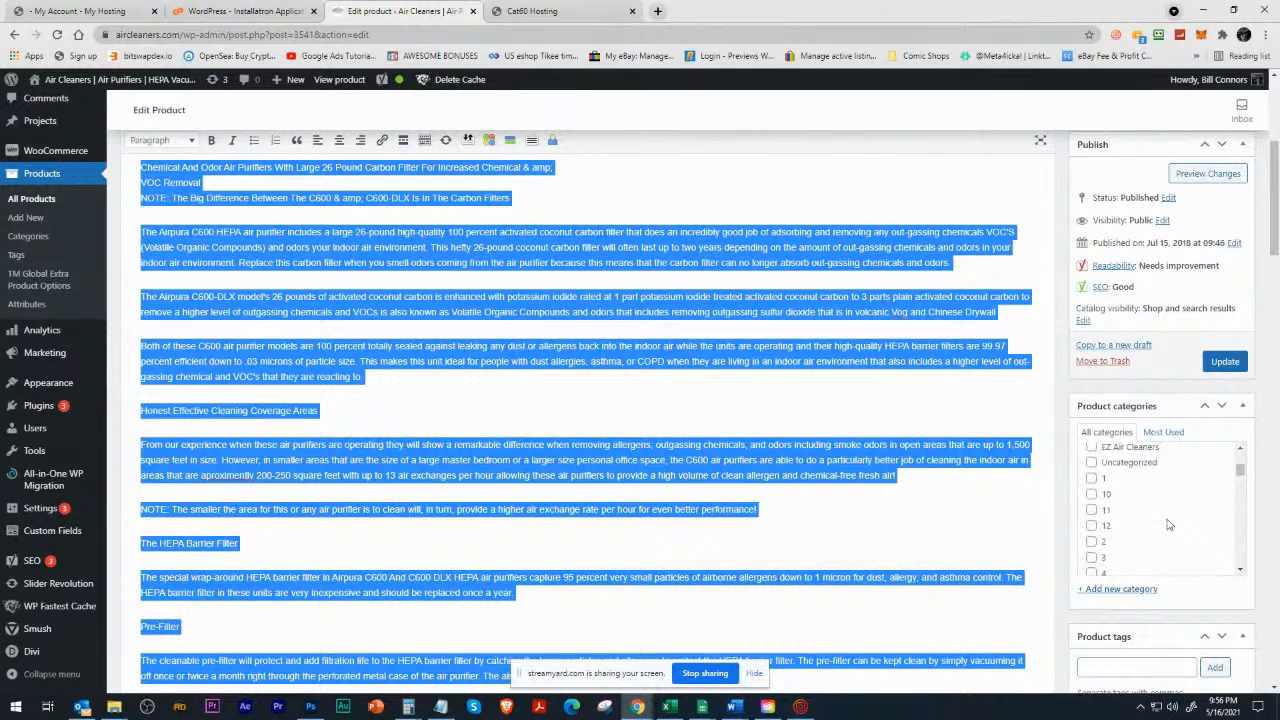
scroll(1120, 510, up, 2)
scroll(1007, 467, down, 3)
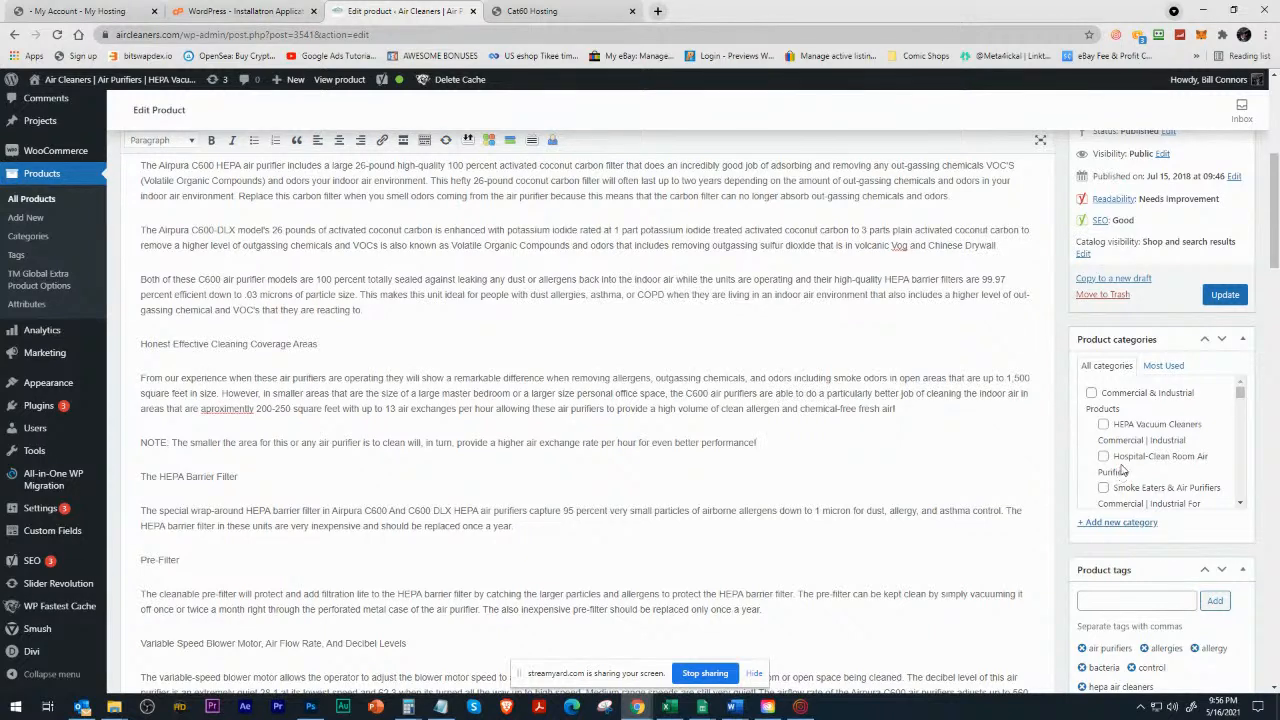
Check the spelling options for "aproximently" in the description, dismiss them, and review the remaining text, categories, tags and product image.
right_click(213, 412)
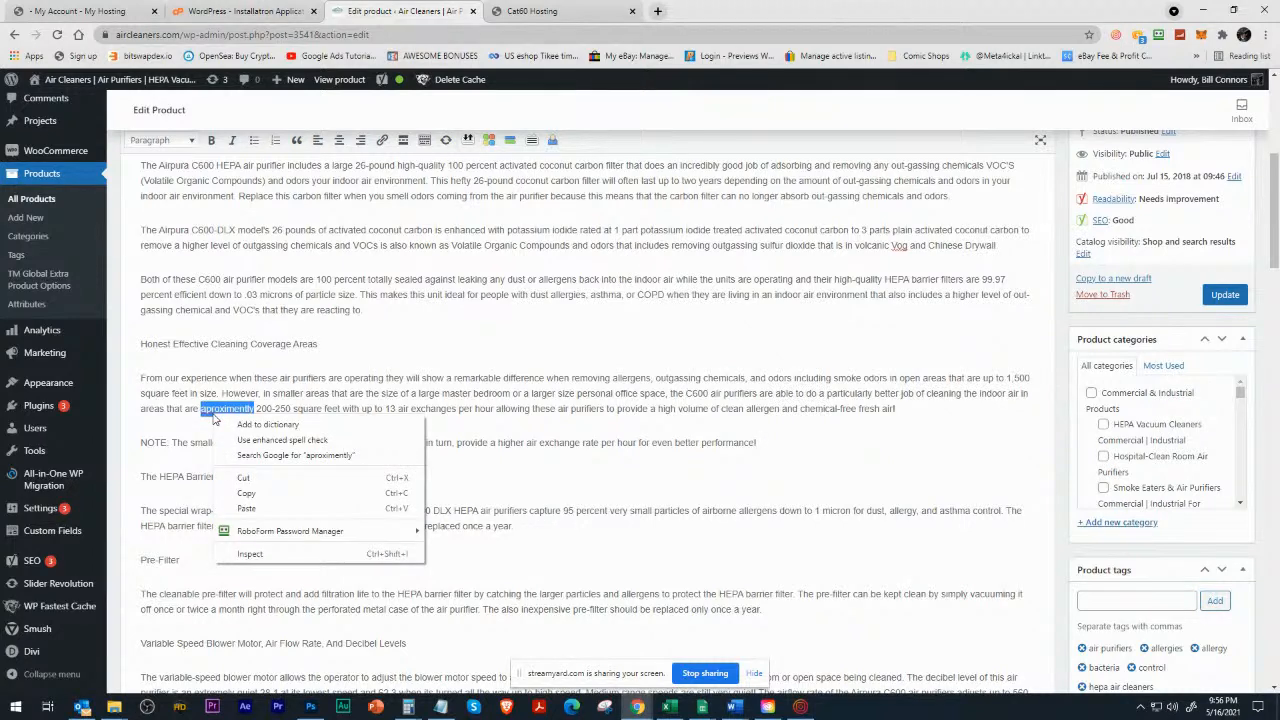
click(272, 405)
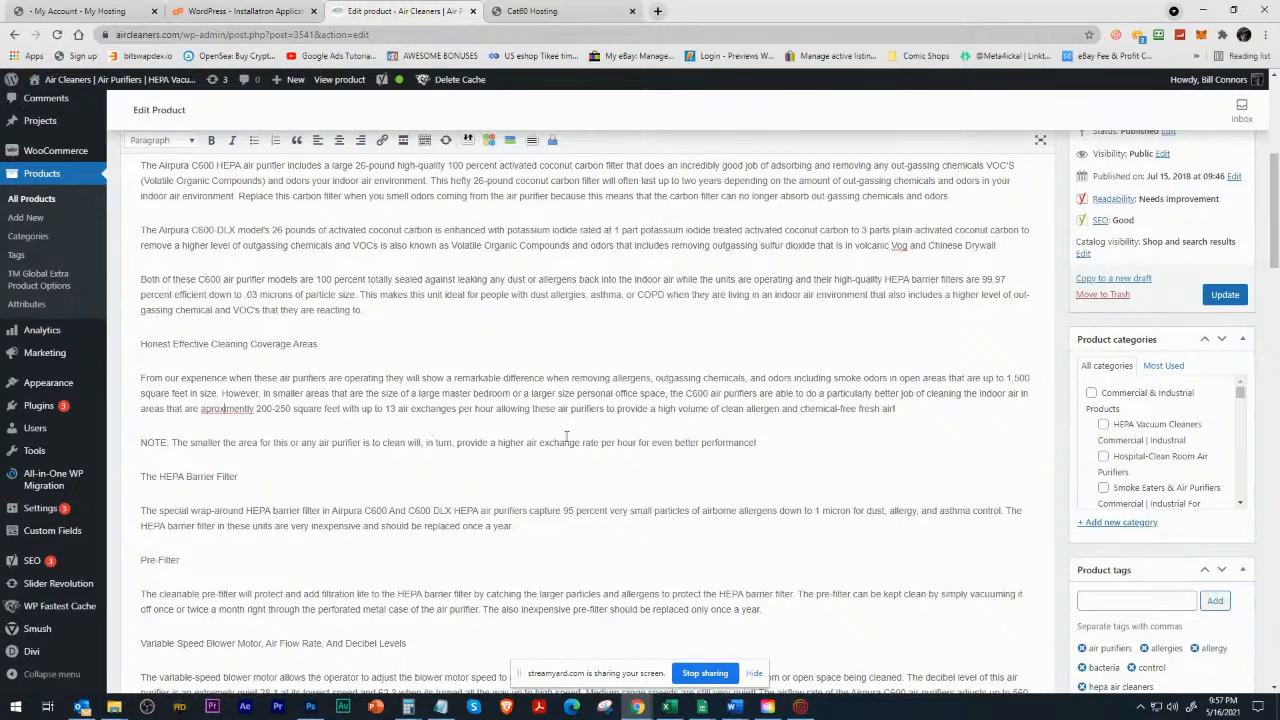
scroll(566, 436, up, 2)
scroll(720, 489, down, 4)
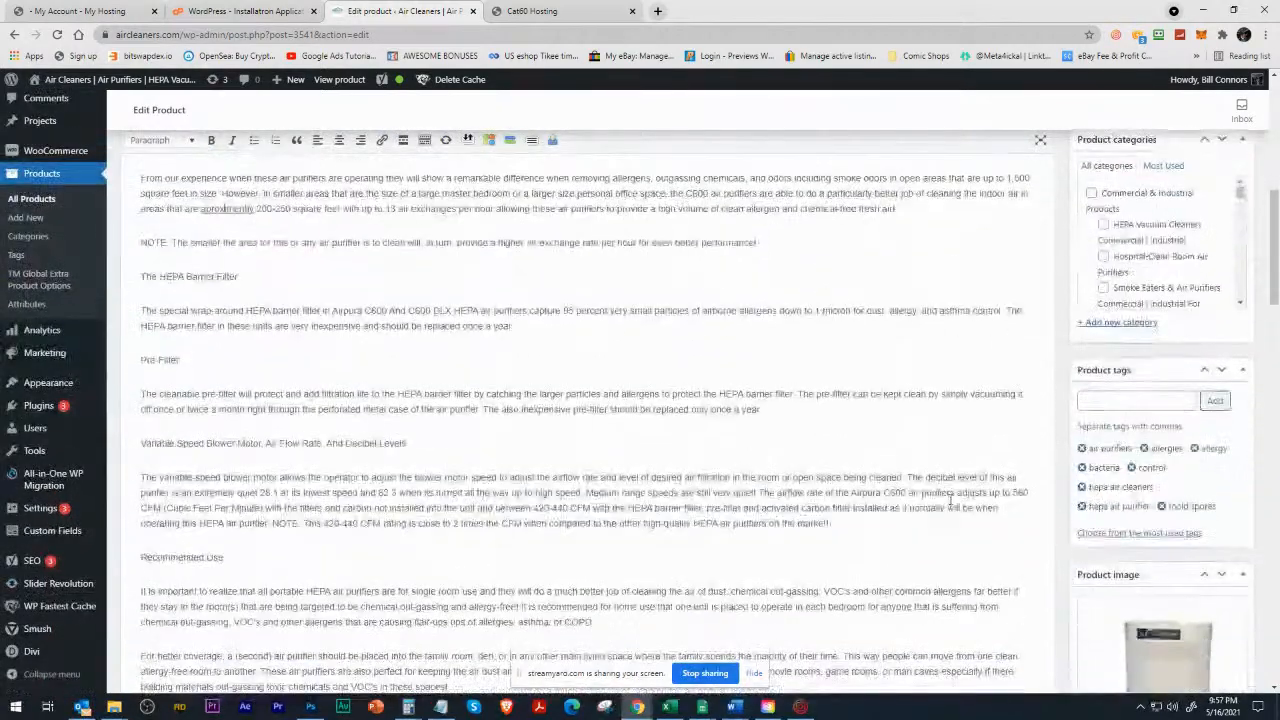
scroll(949, 496, down, 2)
scroll(1041, 363, up, 3)
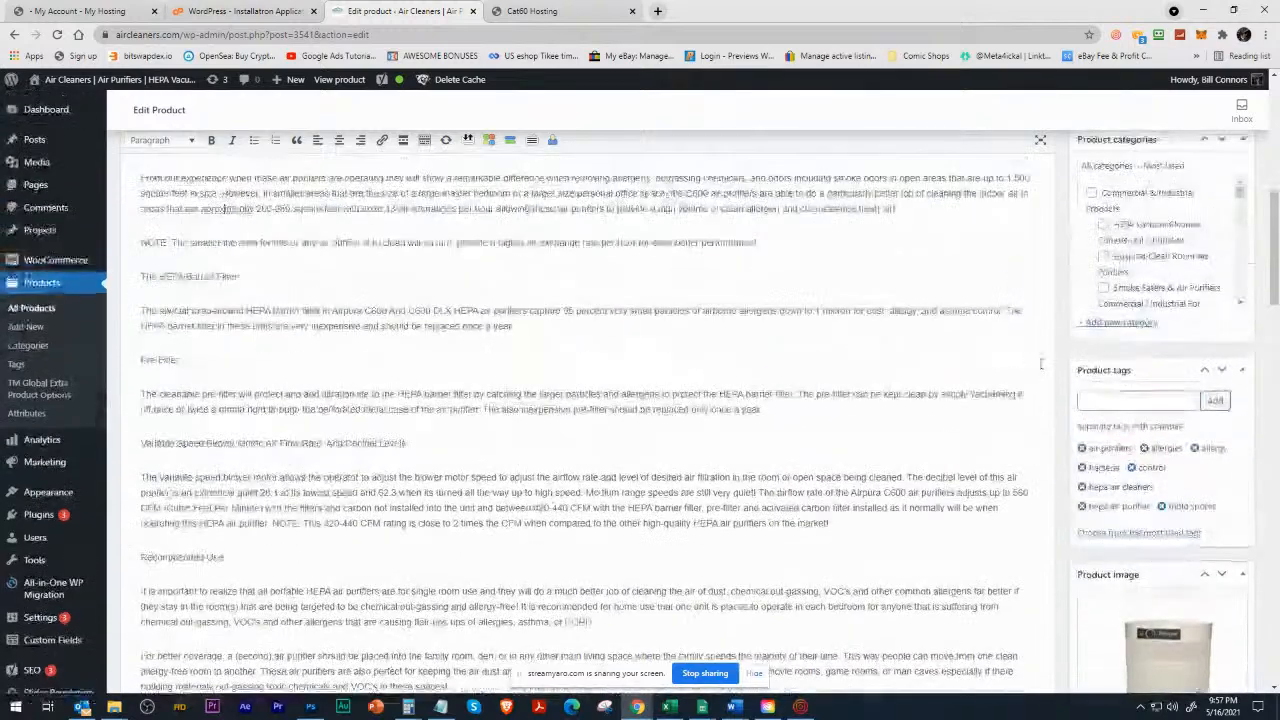
scroll(1041, 363, up, 2)
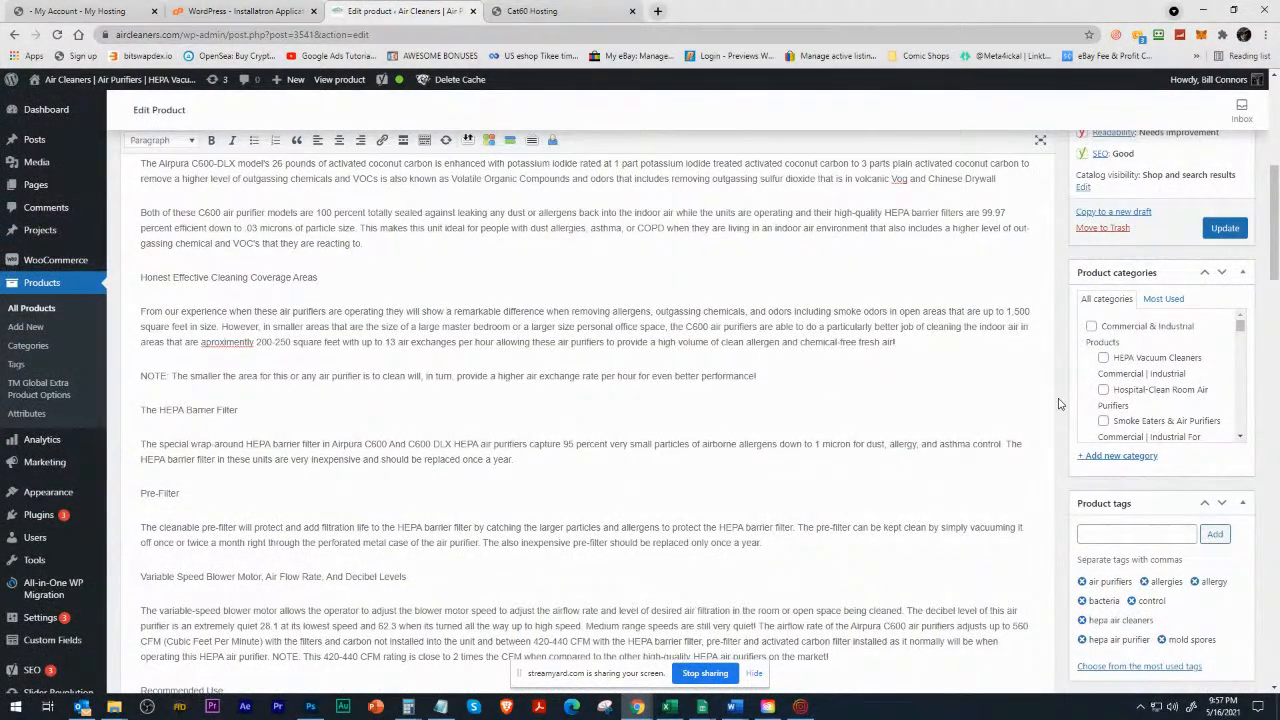
scroll(1048, 393, down, 10)
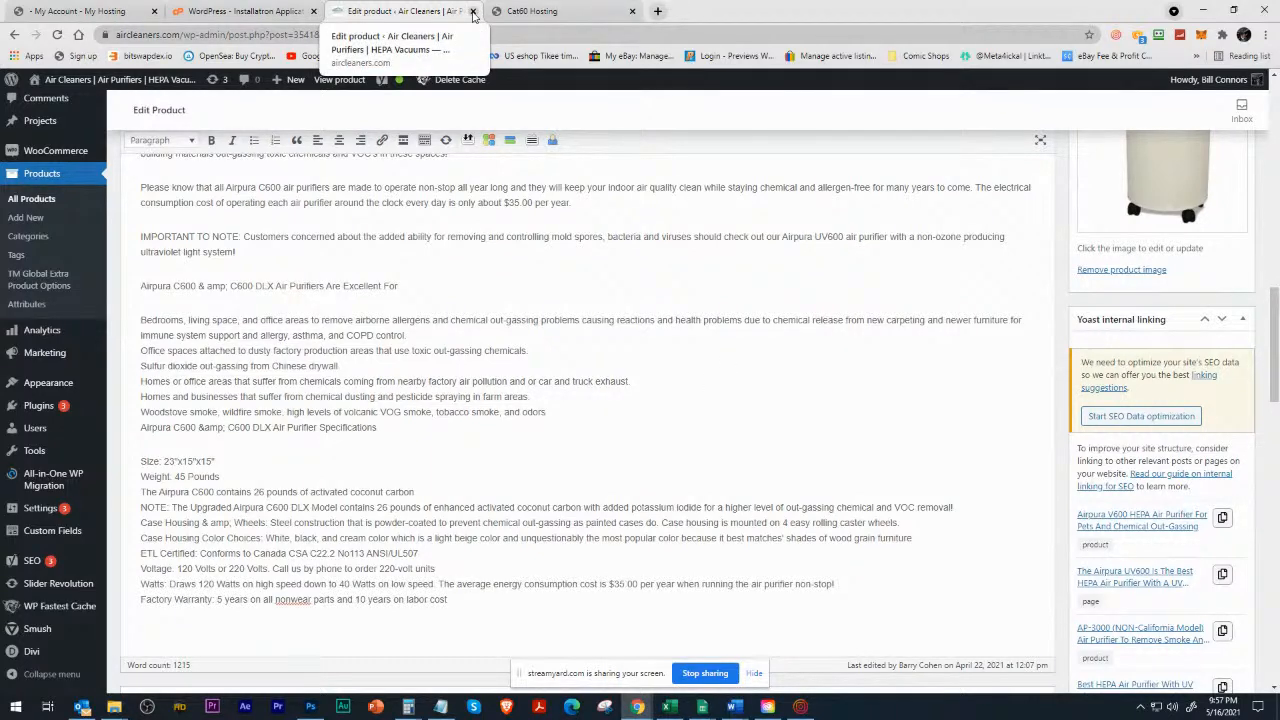
Close the product editor and the Domain Registration page, and open the Hard To Come Buy site's WordPress admin from the installation list.
click(473, 12)
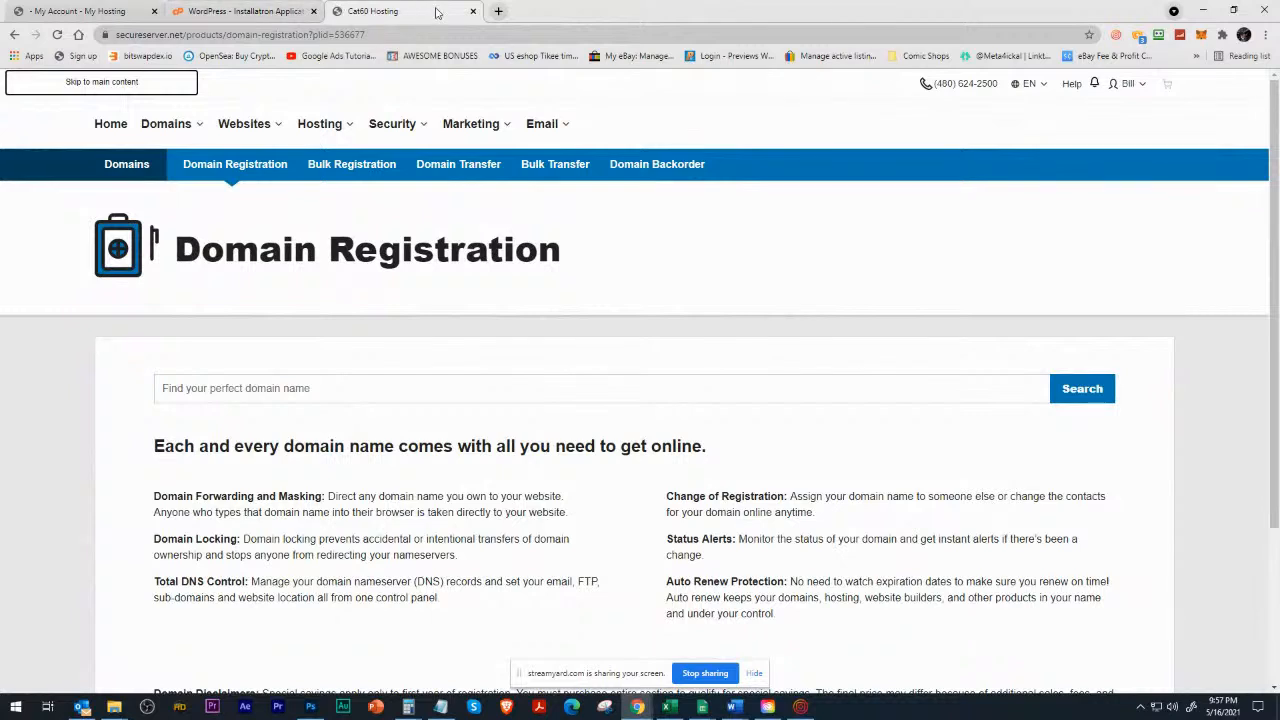
click(473, 11)
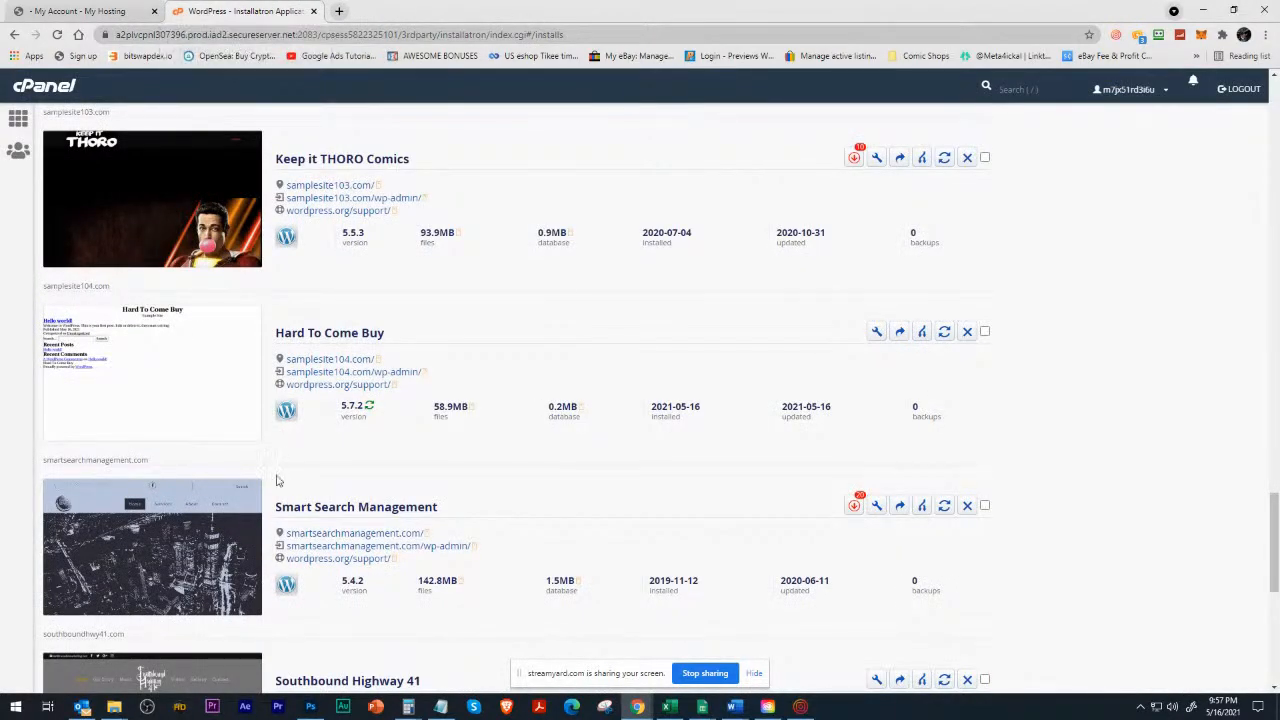
click(314, 372)
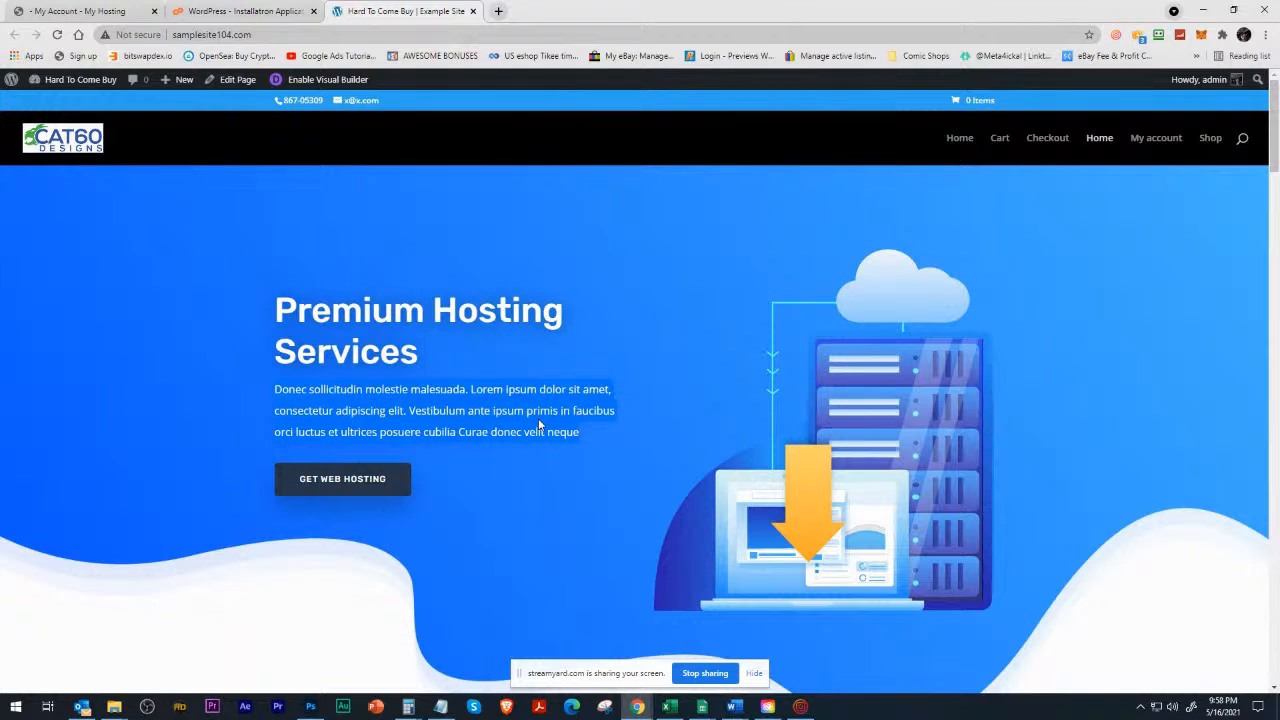
Start a new page on the Hard To Come Buy site at samplesite104.com.
mouse_move(189, 85)
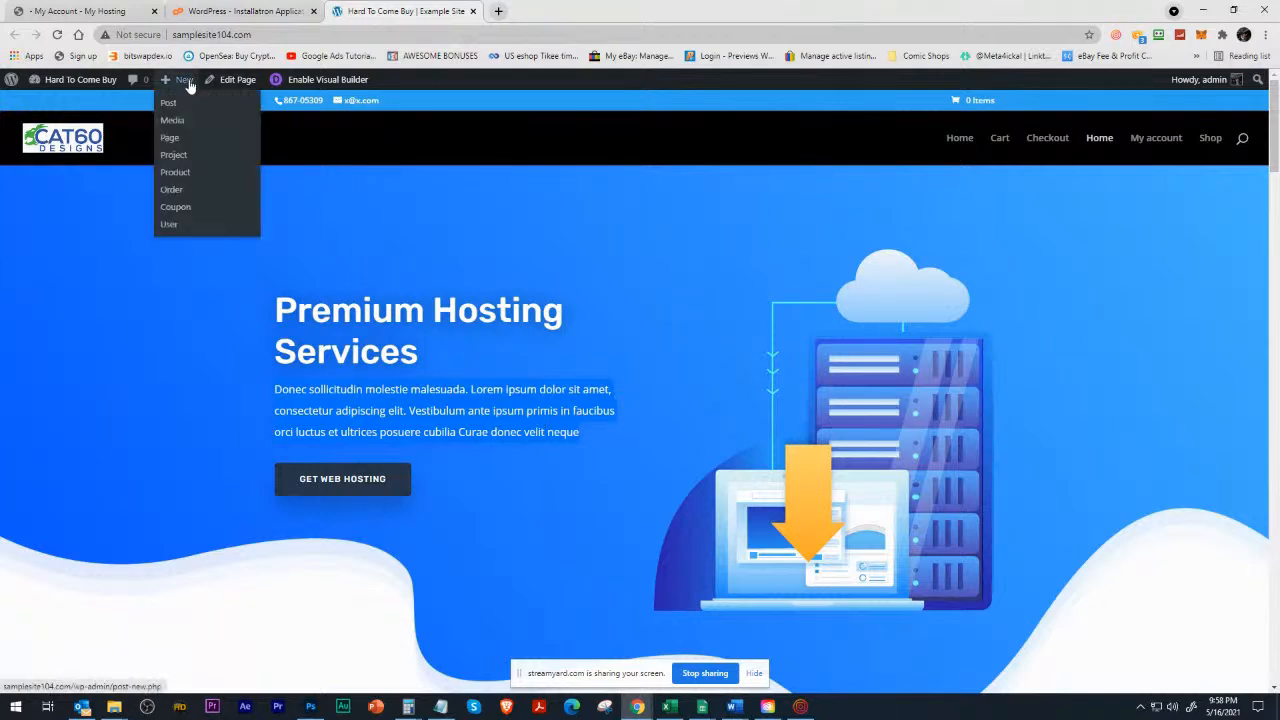
click(180, 143)
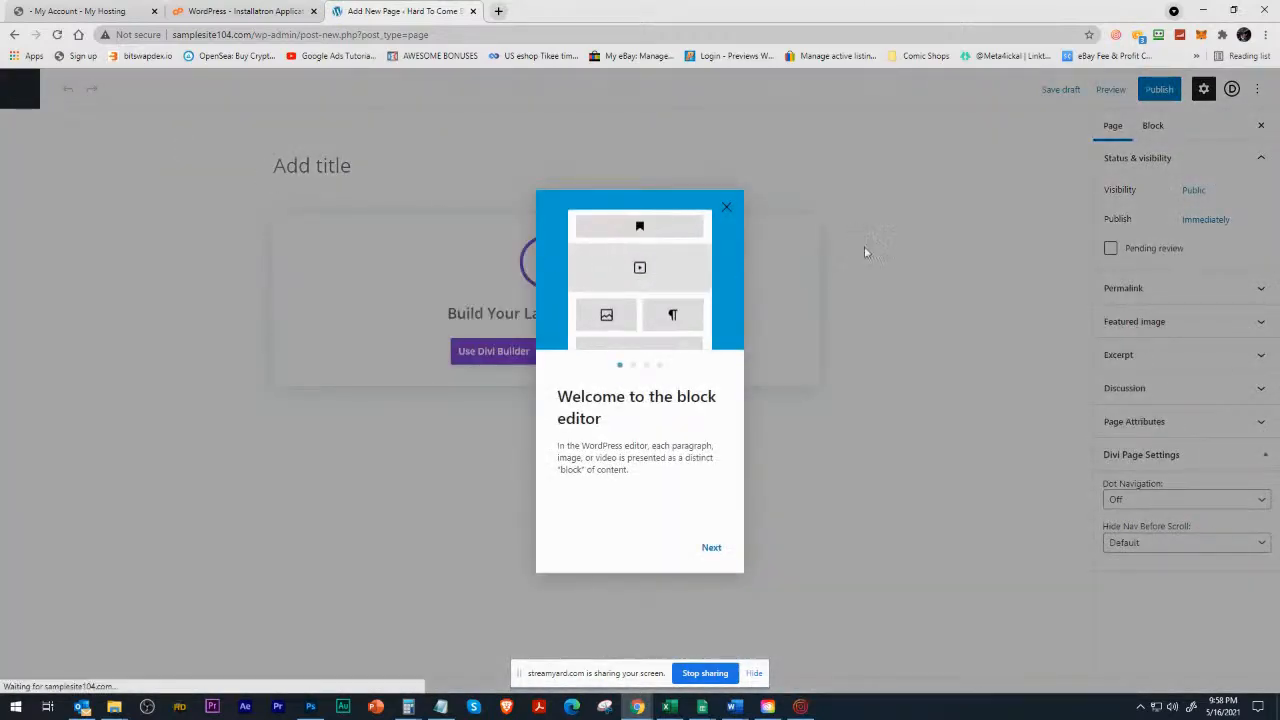
Dismiss the block editor welcome guide, title the new page "test" and publish it.
click(726, 207)
click(310, 163)
text(test)
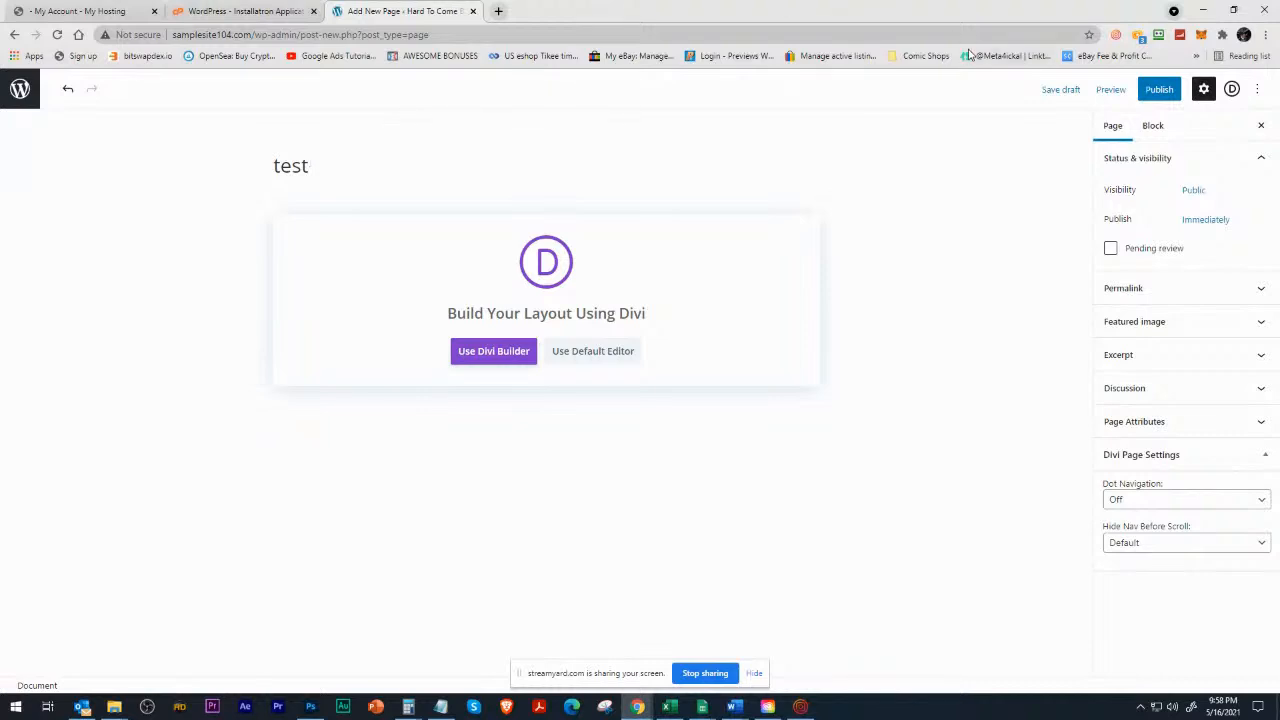
click(1159, 90)
click(1150, 92)
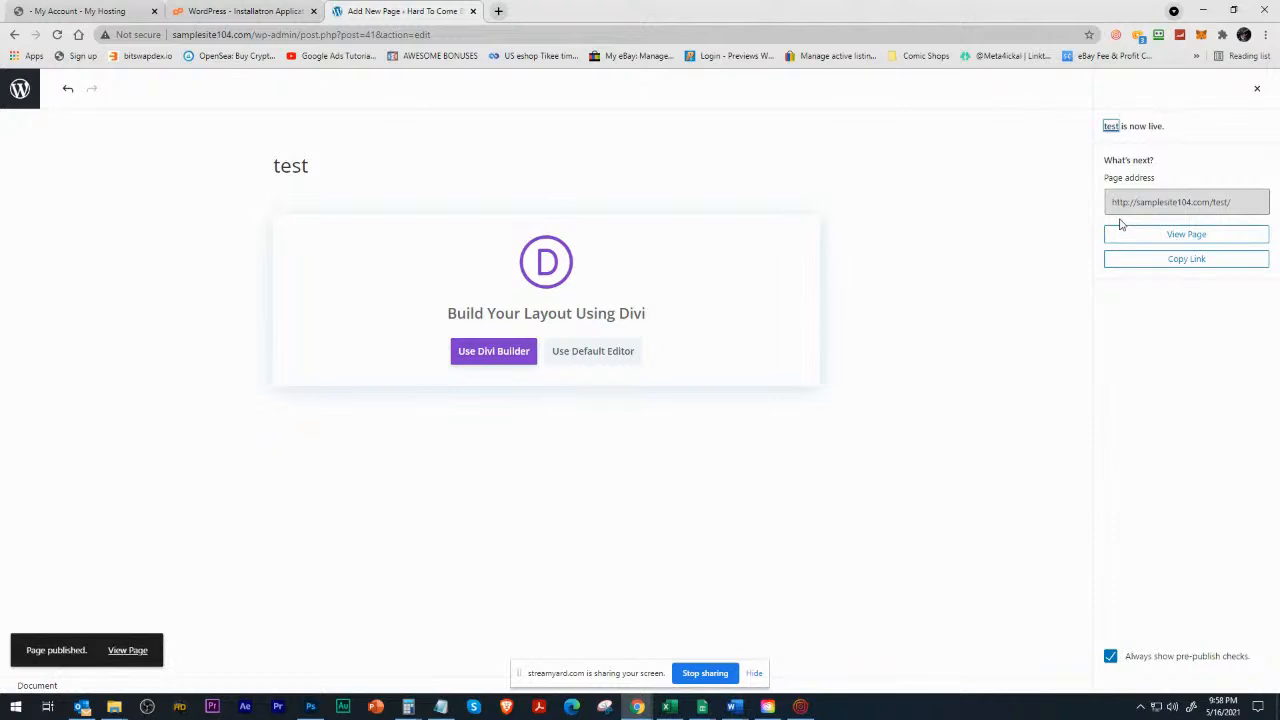
View the published test page, enable the Divi Visual Builder on it and choose to build from scratch.
click(120, 652)
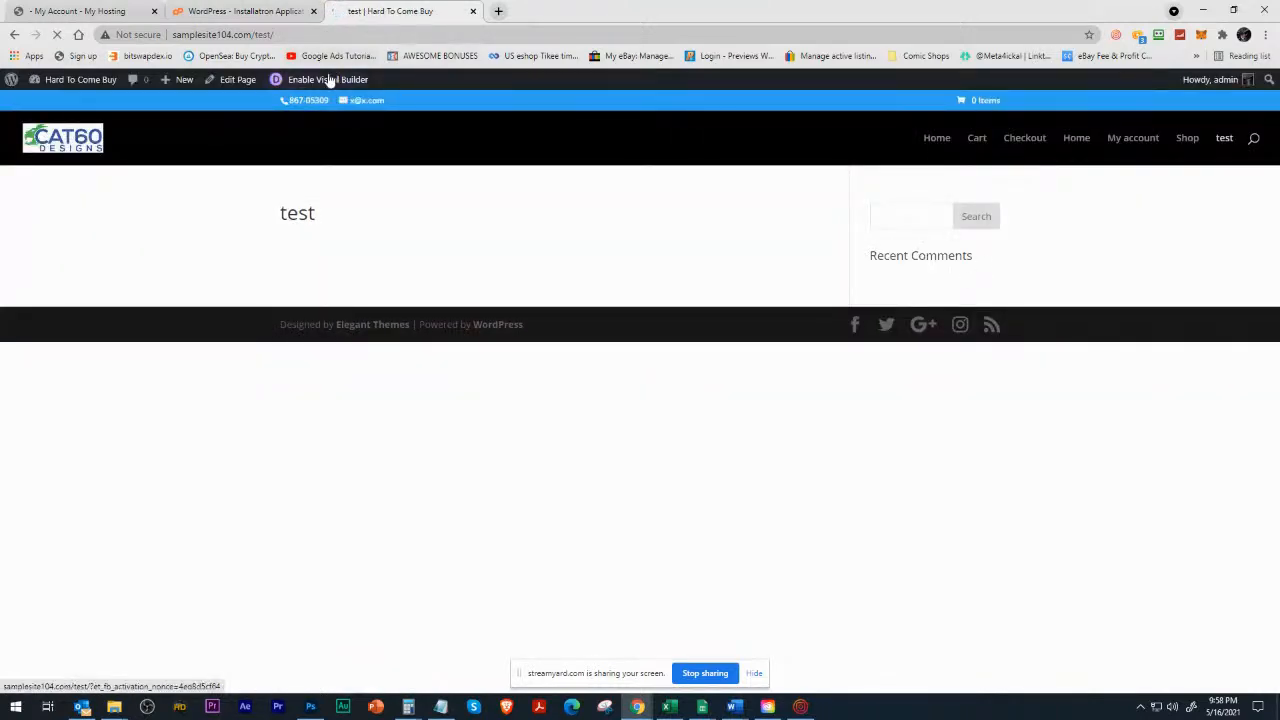
click(320, 86)
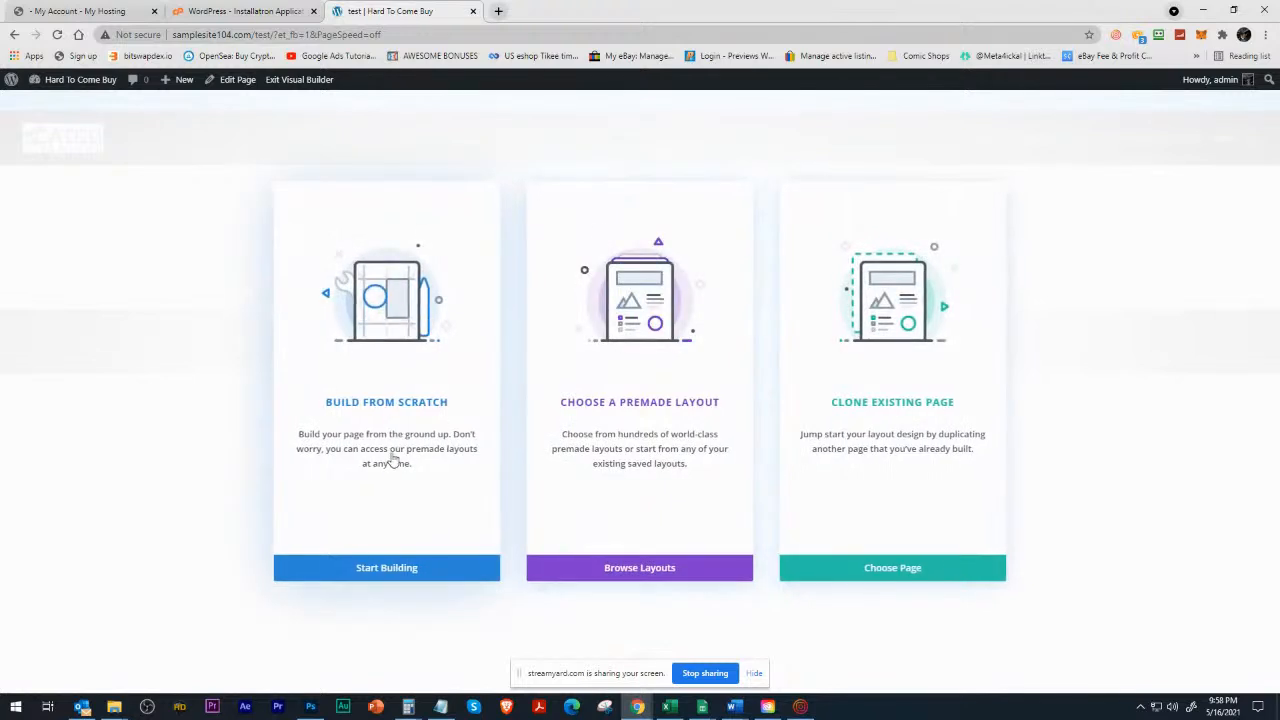
click(398, 430)
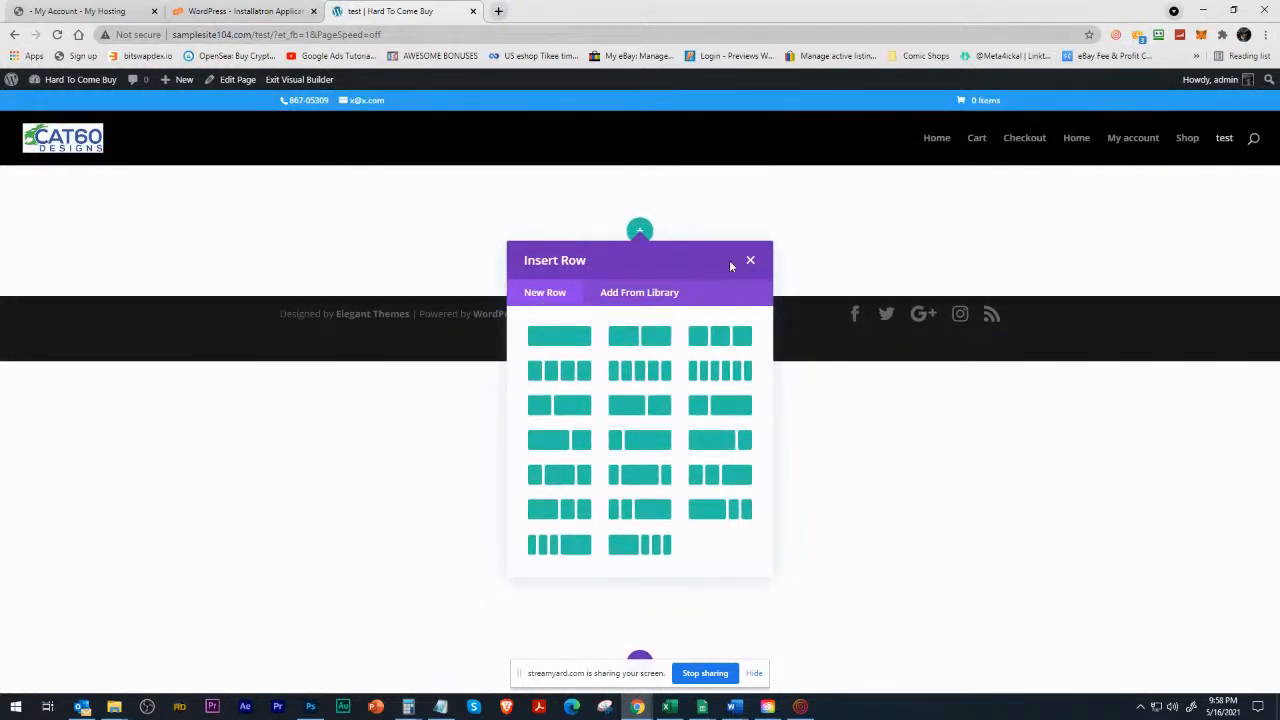
Insert a row with two equal columns and add a Text module with its default content to the first column.
click(637, 333)
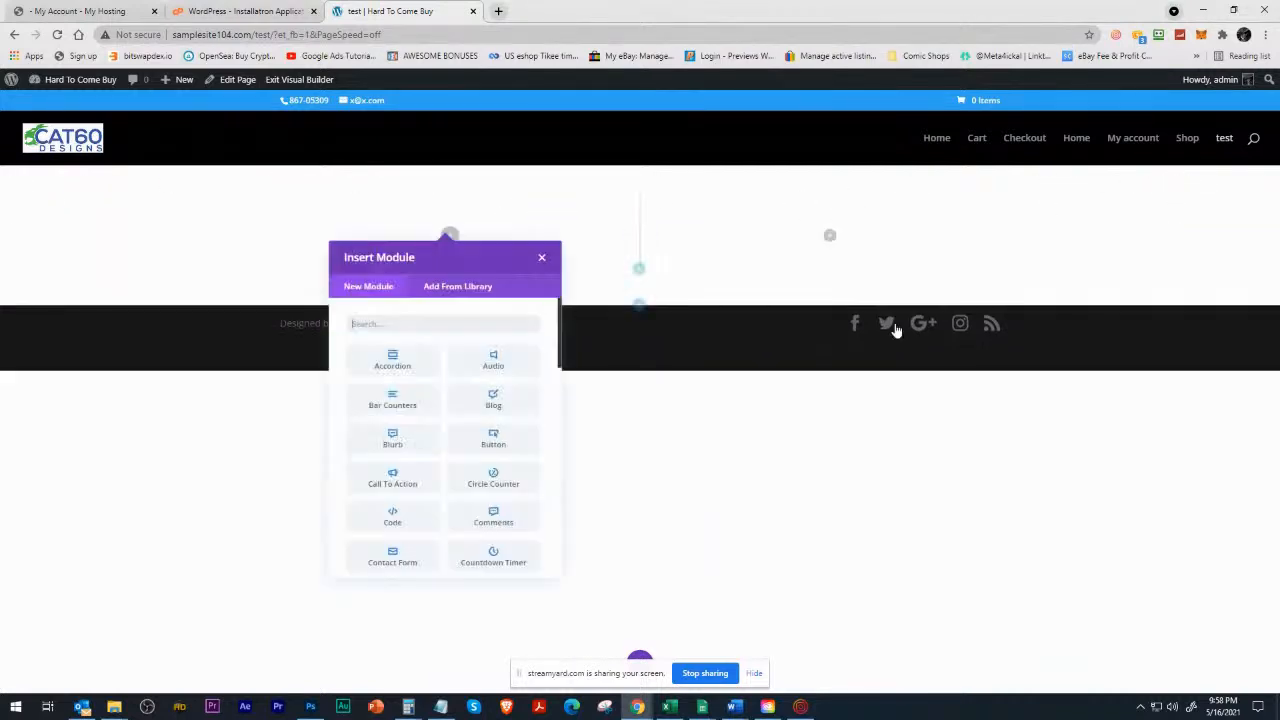
click(555, 263)
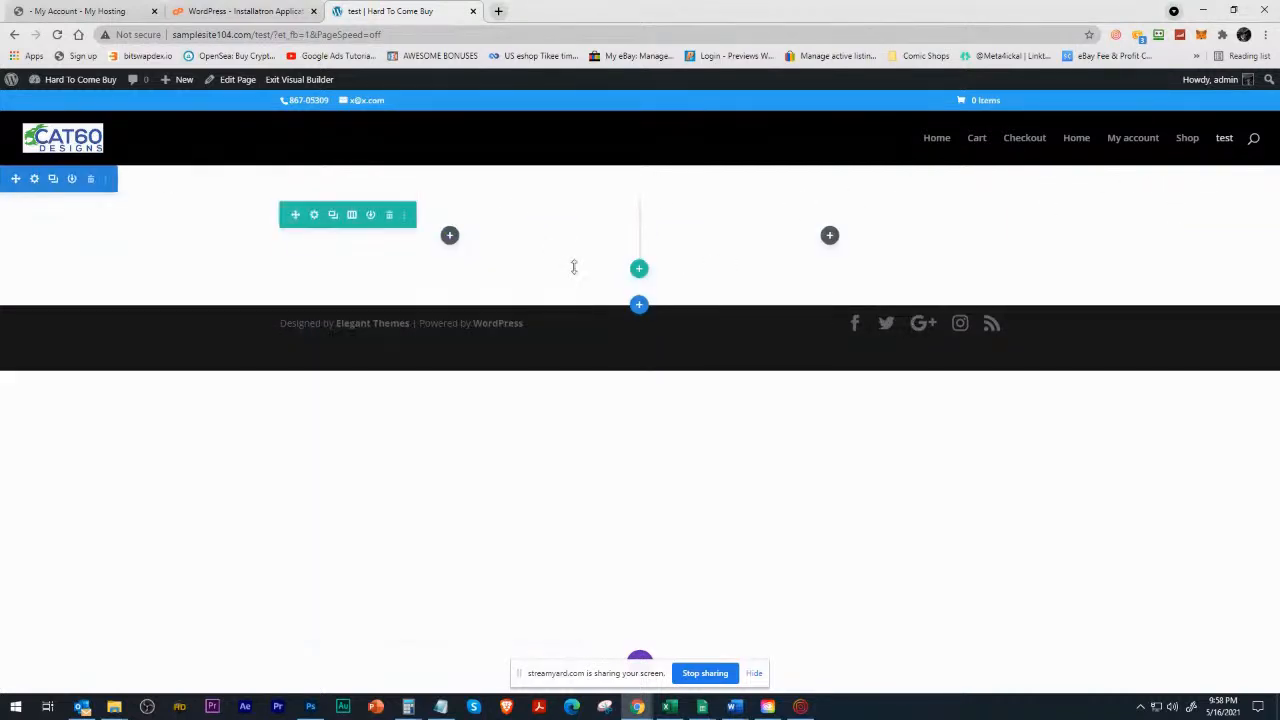
click(450, 236)
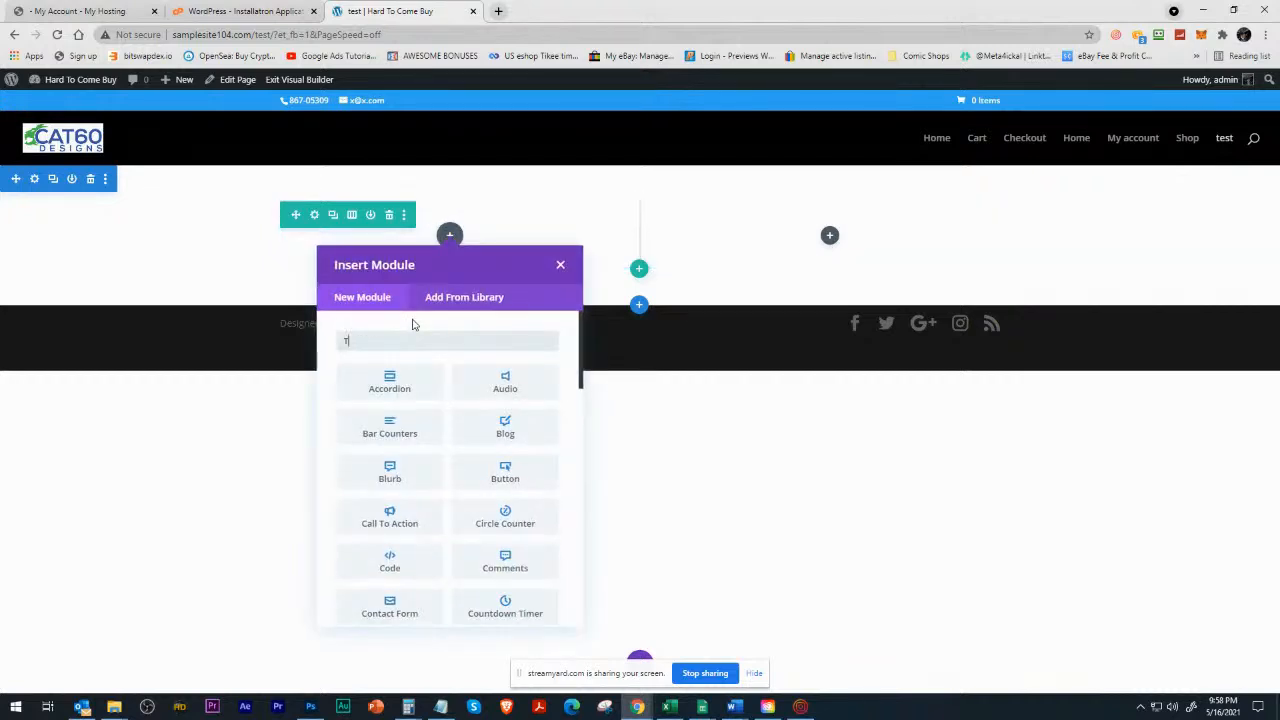
text(text)
key(Return)
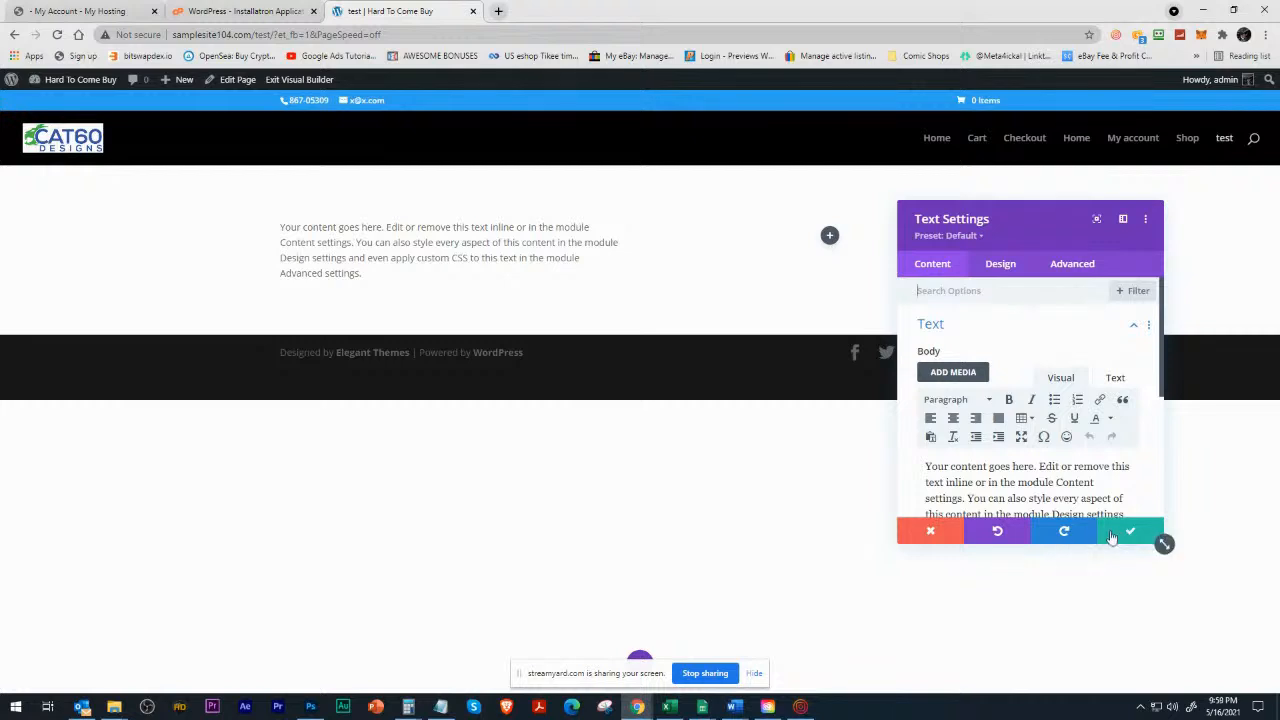
click(1124, 533)
Add an Image module to the second column using 1X_Hosting_Illustration_04.png from the media library.
click(833, 241)
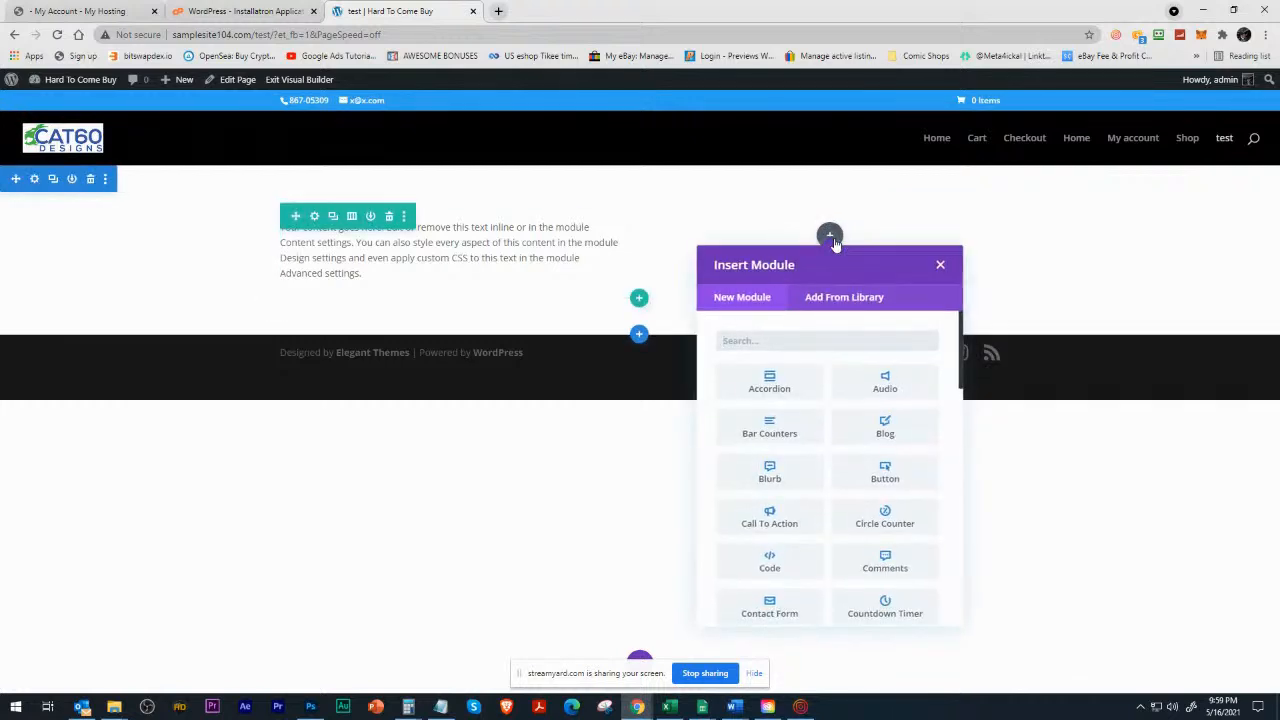
text(Imager)
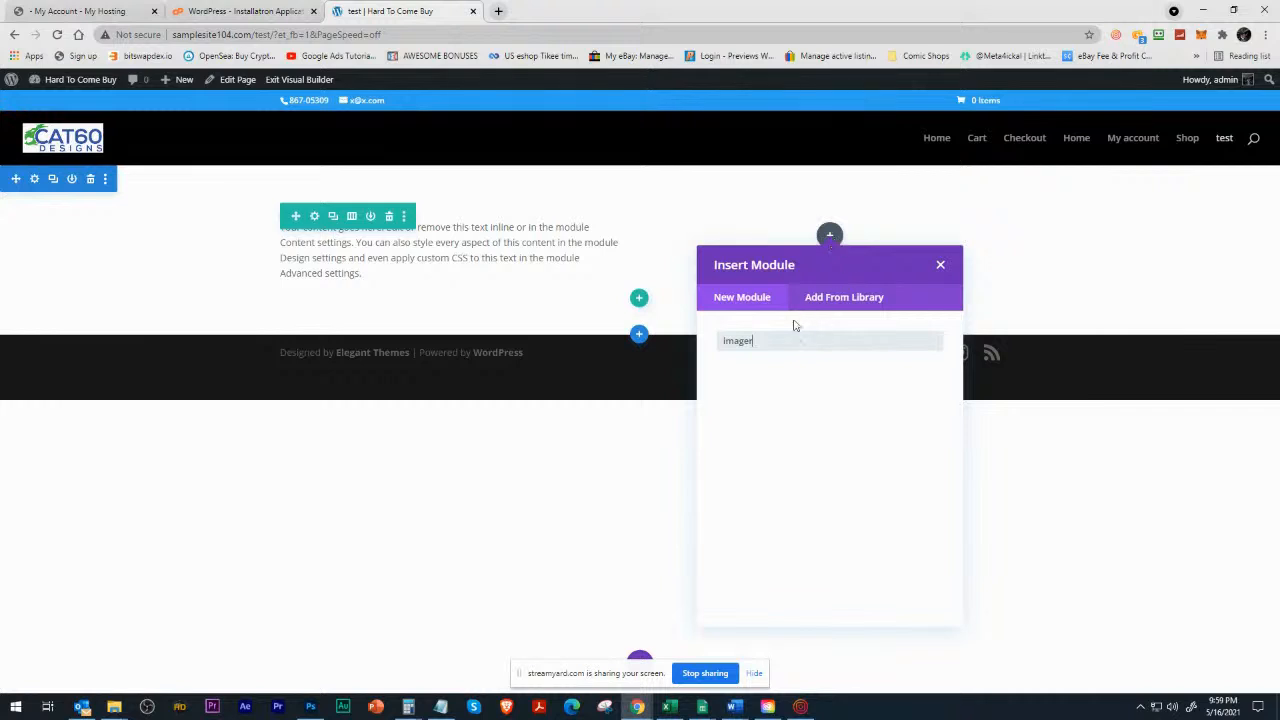
key(BackSpace)
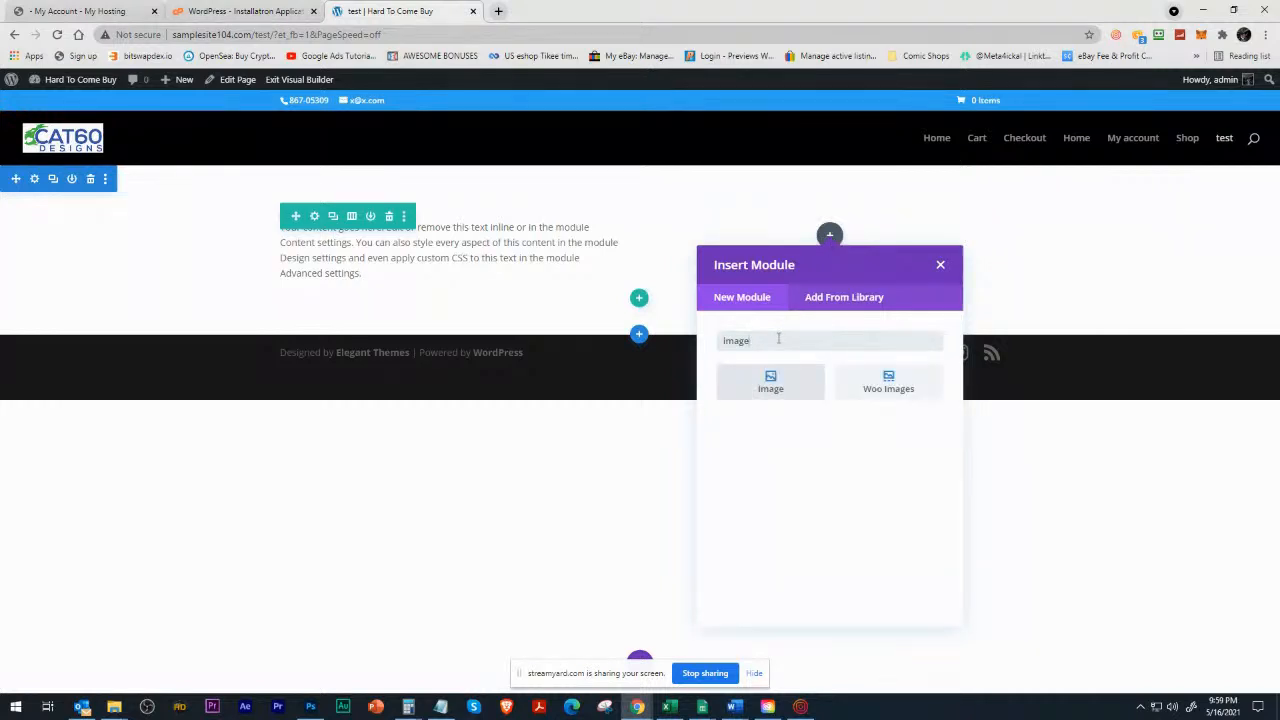
click(762, 397)
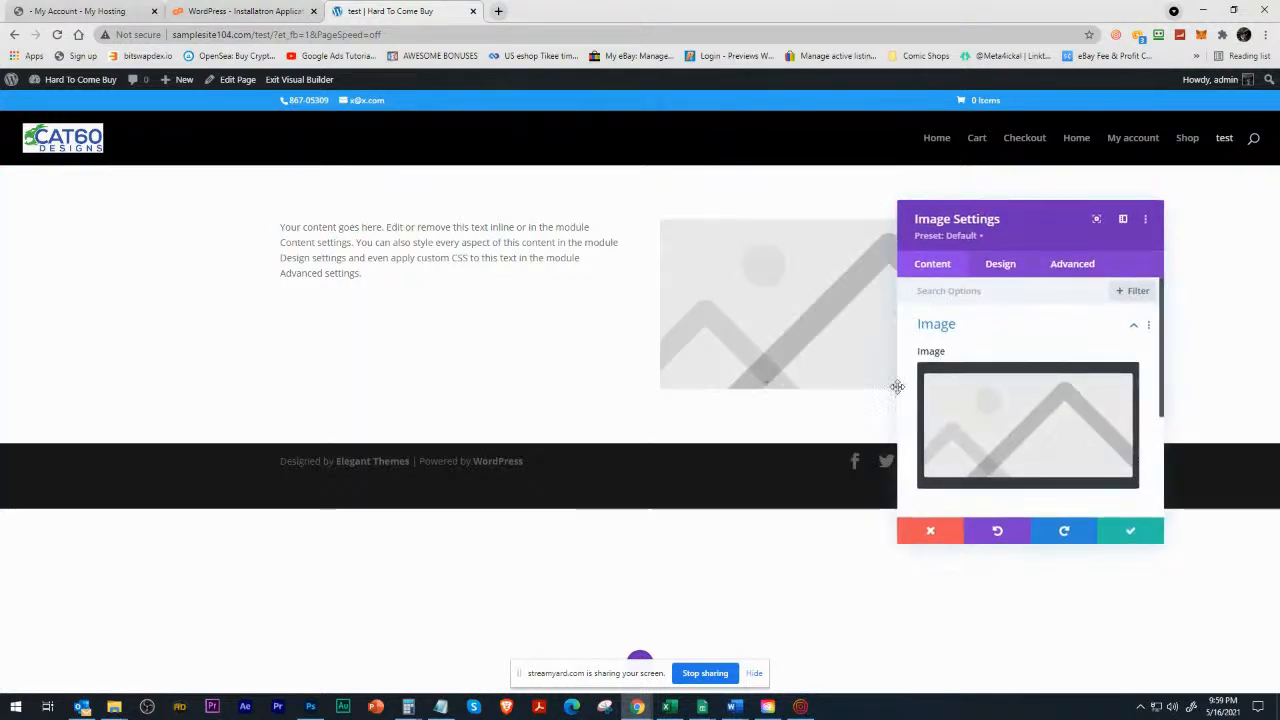
click(977, 403)
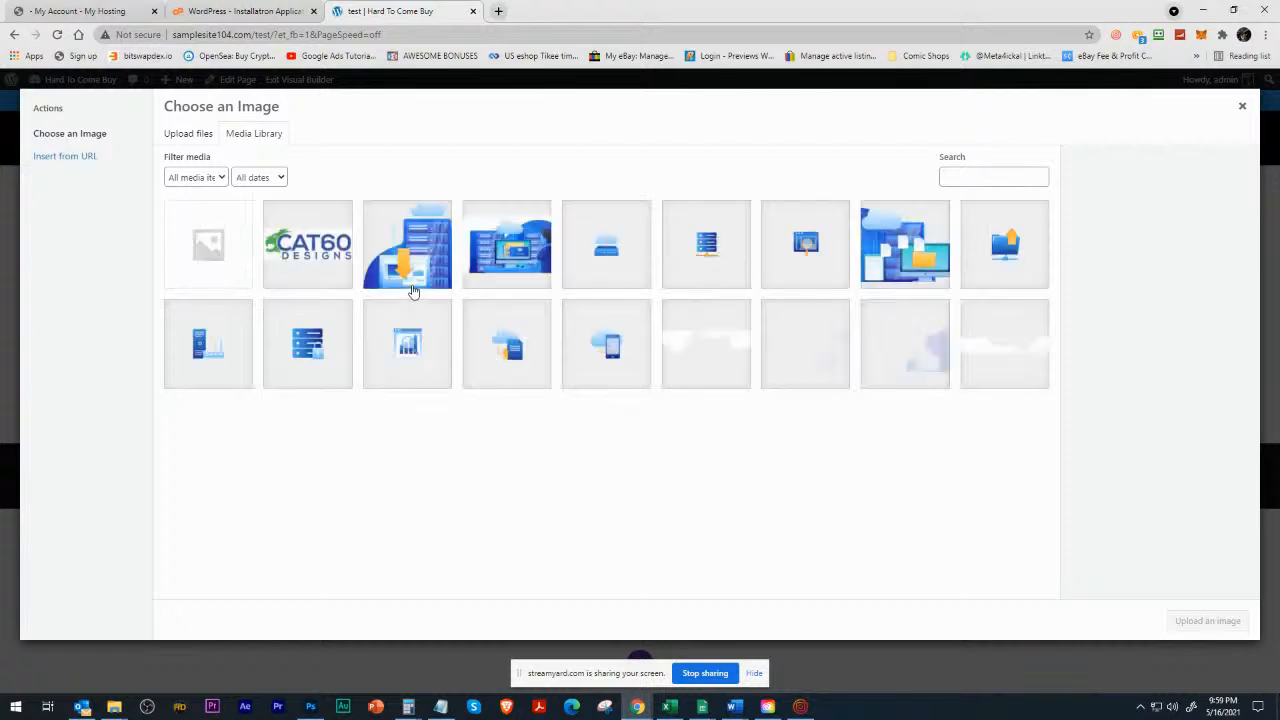
click(430, 252)
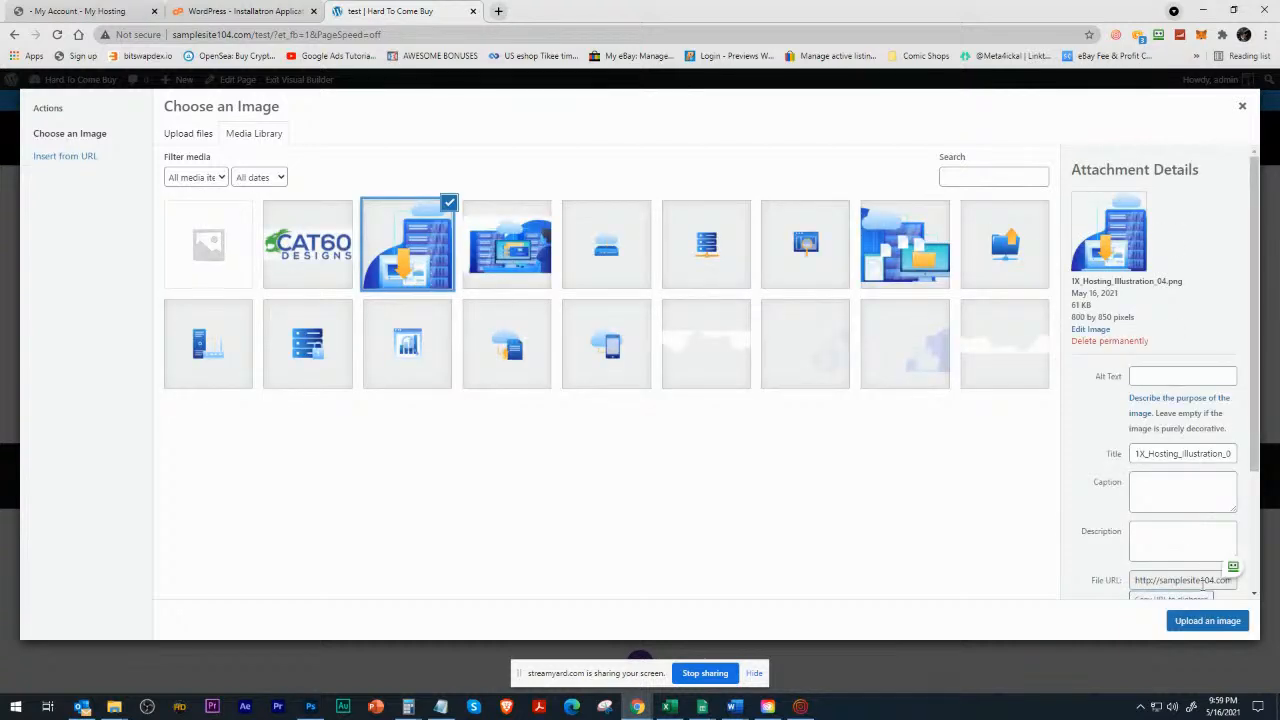
click(1207, 621)
click(1118, 533)
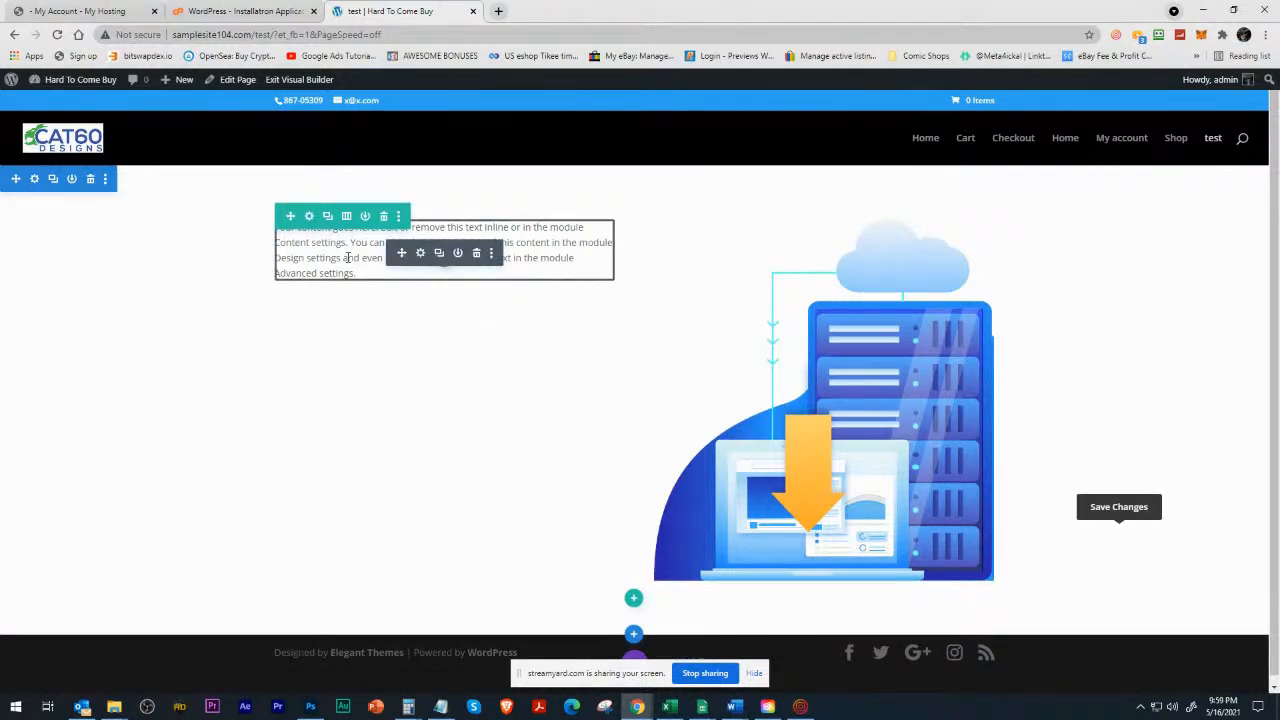
Restore the page to the Loaded Page state in the editing history.
triple_click(313, 235)
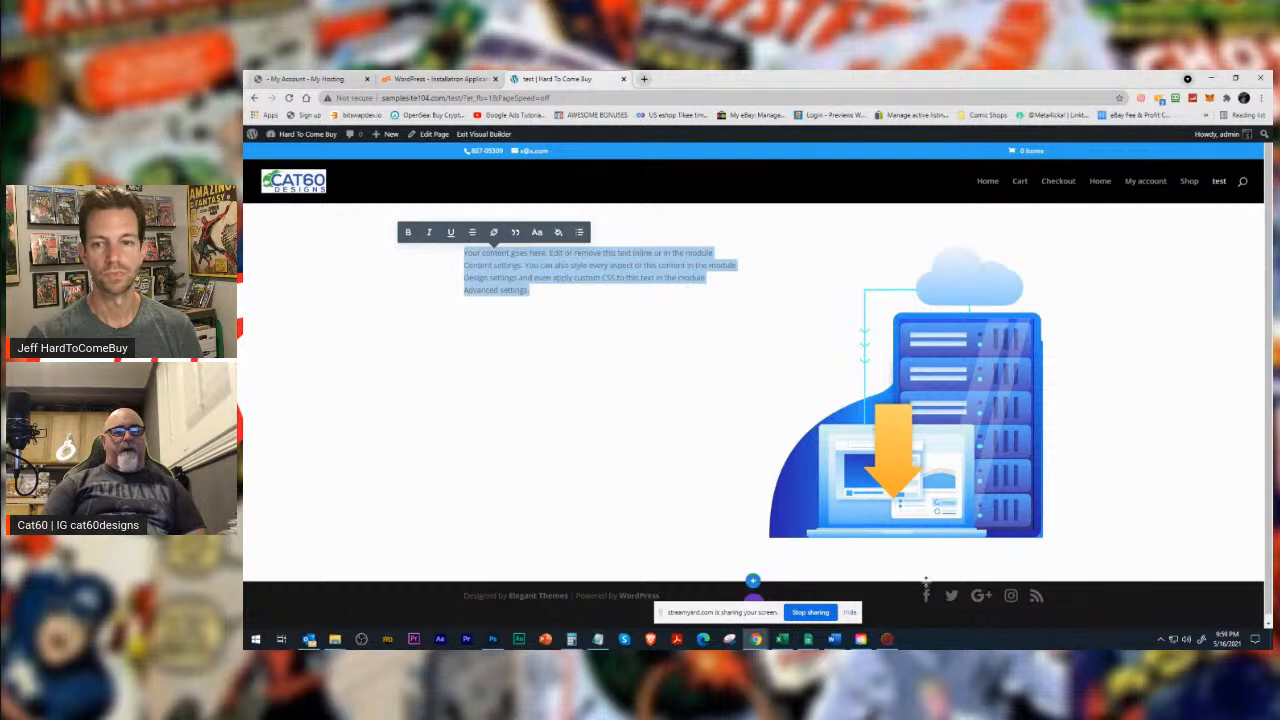
click(759, 601)
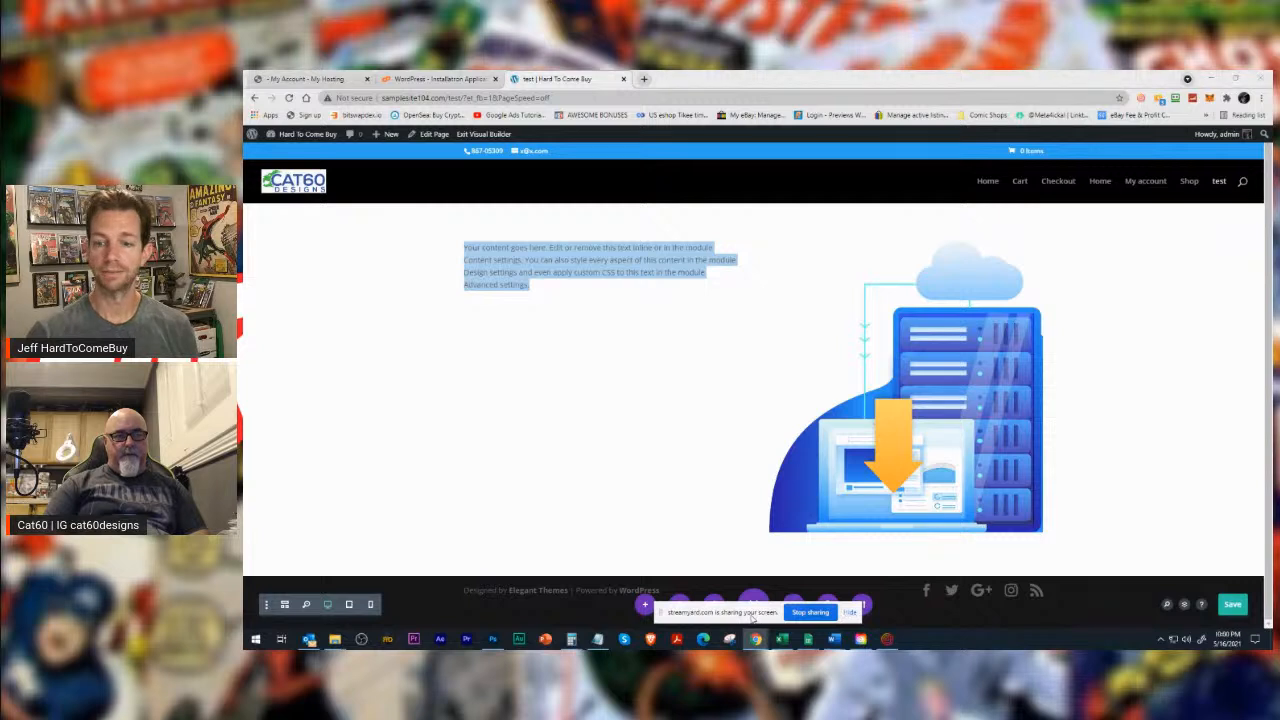
drag(752, 618, 1062, 621)
click(830, 606)
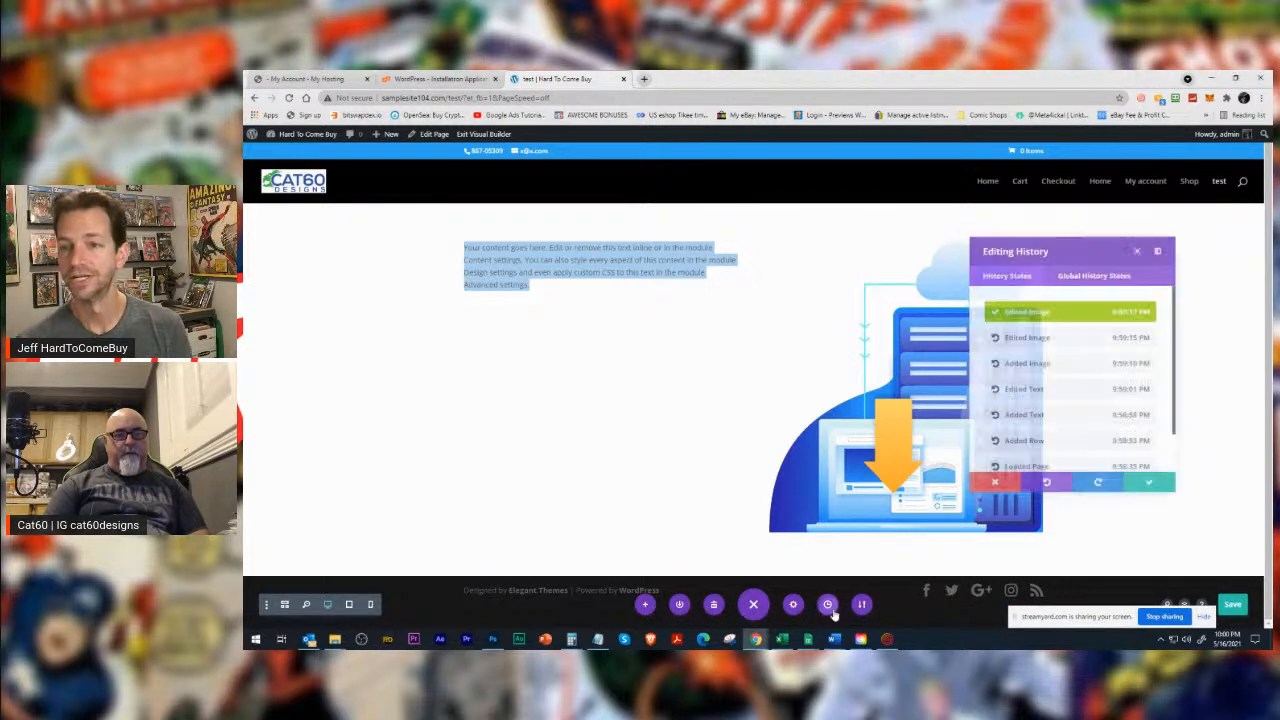
click(1039, 338)
scroll(1039, 460, down, 1)
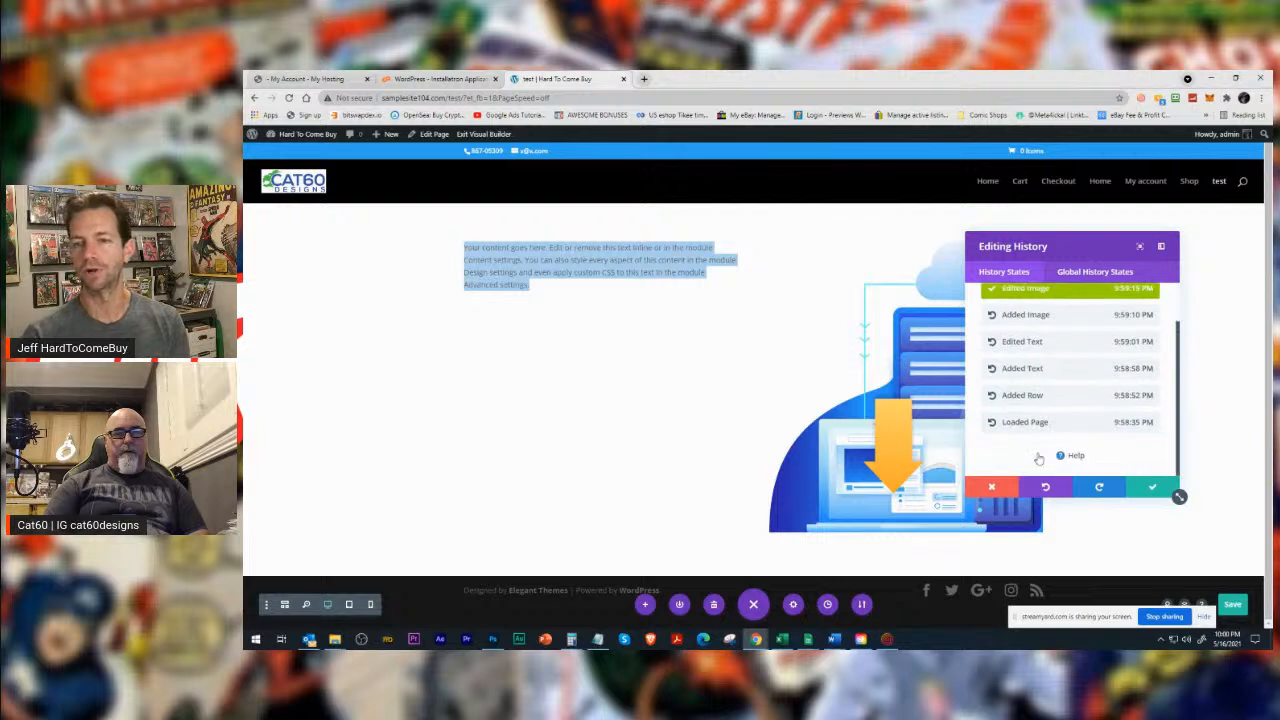
click(1025, 422)
click(1150, 487)
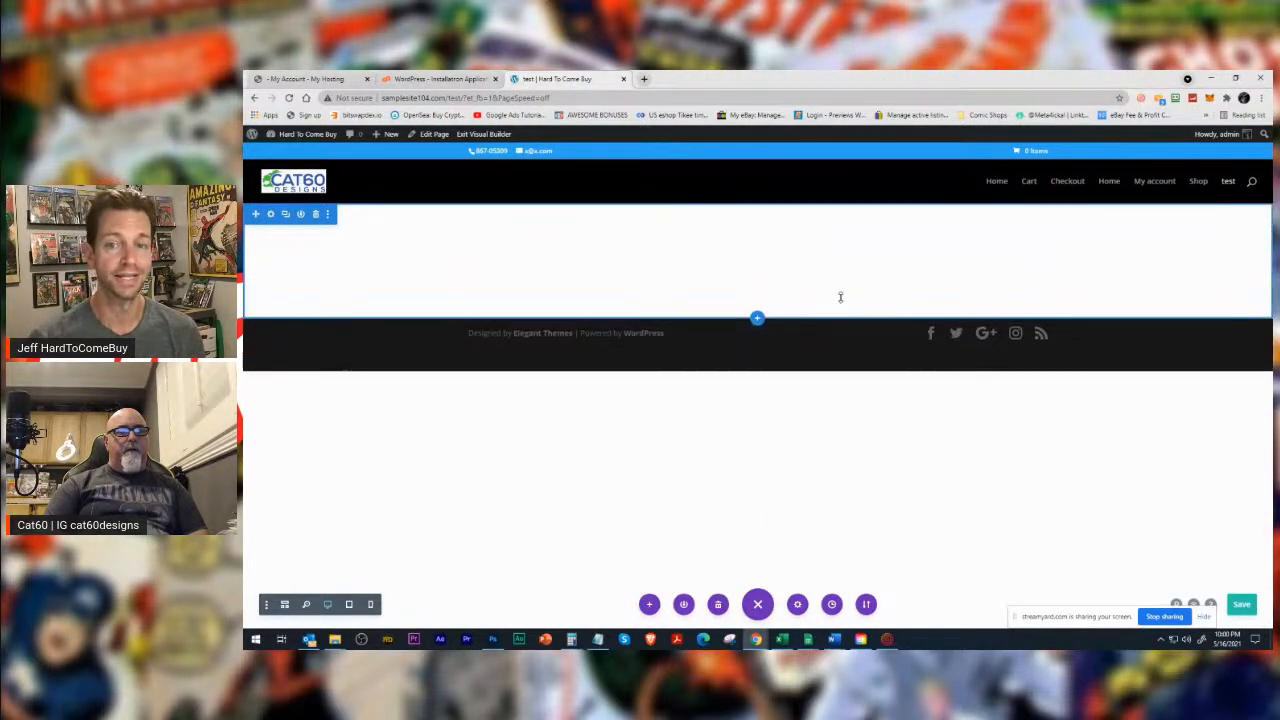
Look through the builder's editing history, page settings and the options for saving the page to the library.
click(832, 605)
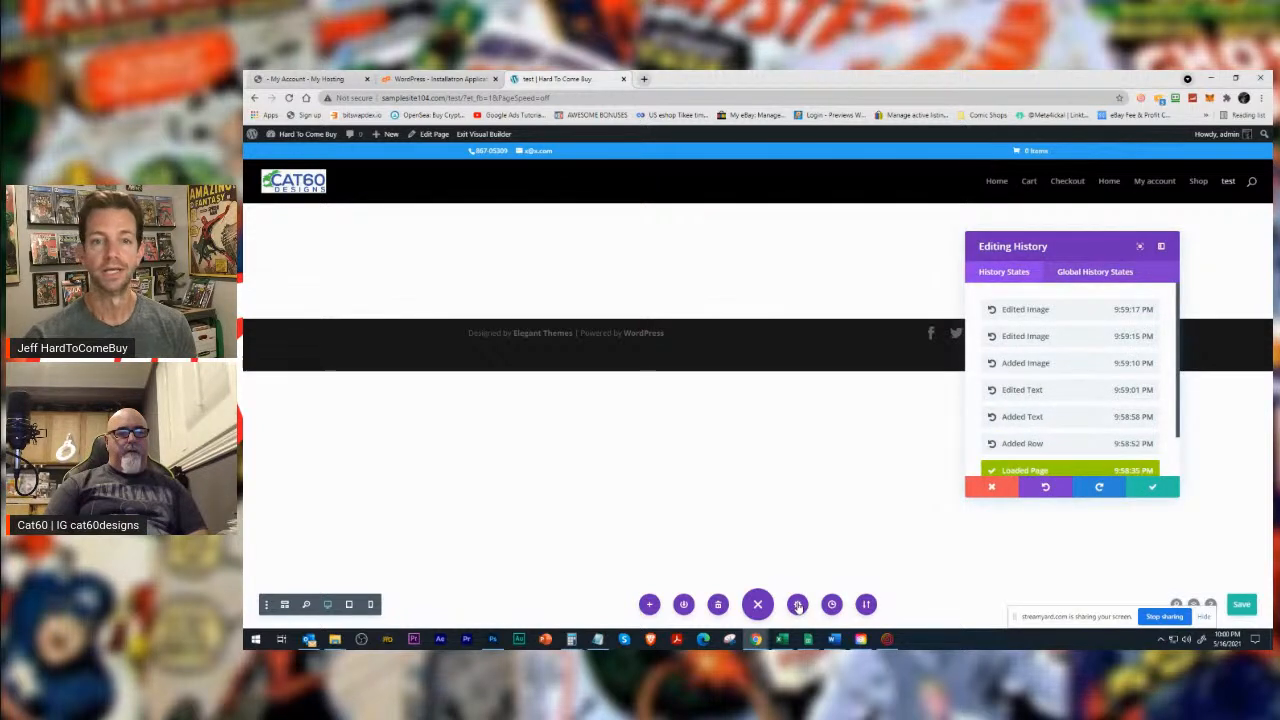
click(797, 605)
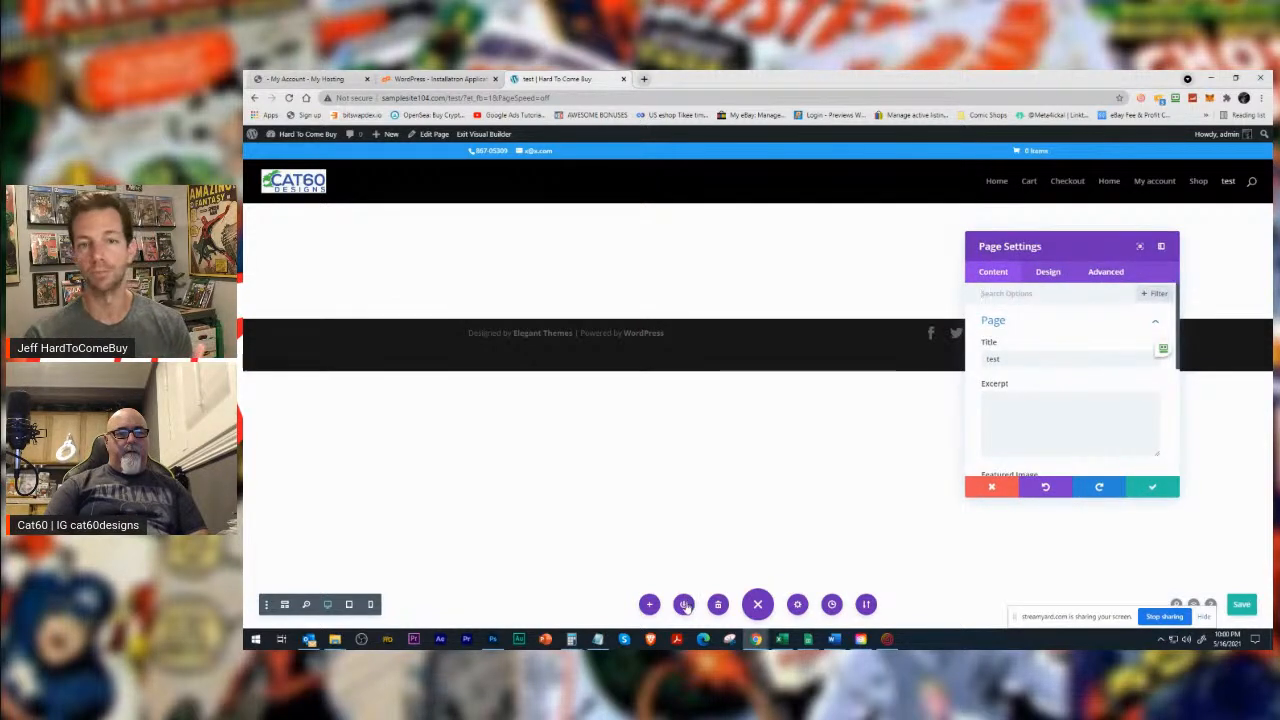
click(798, 605)
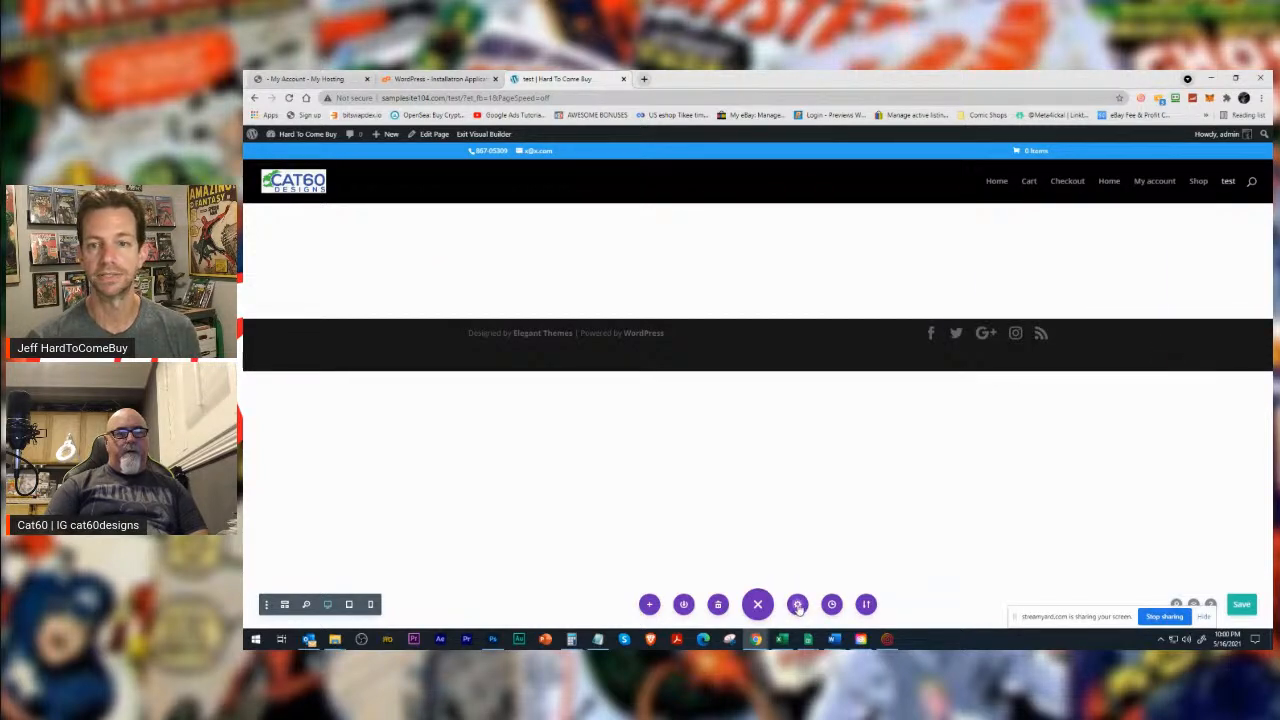
click(798, 606)
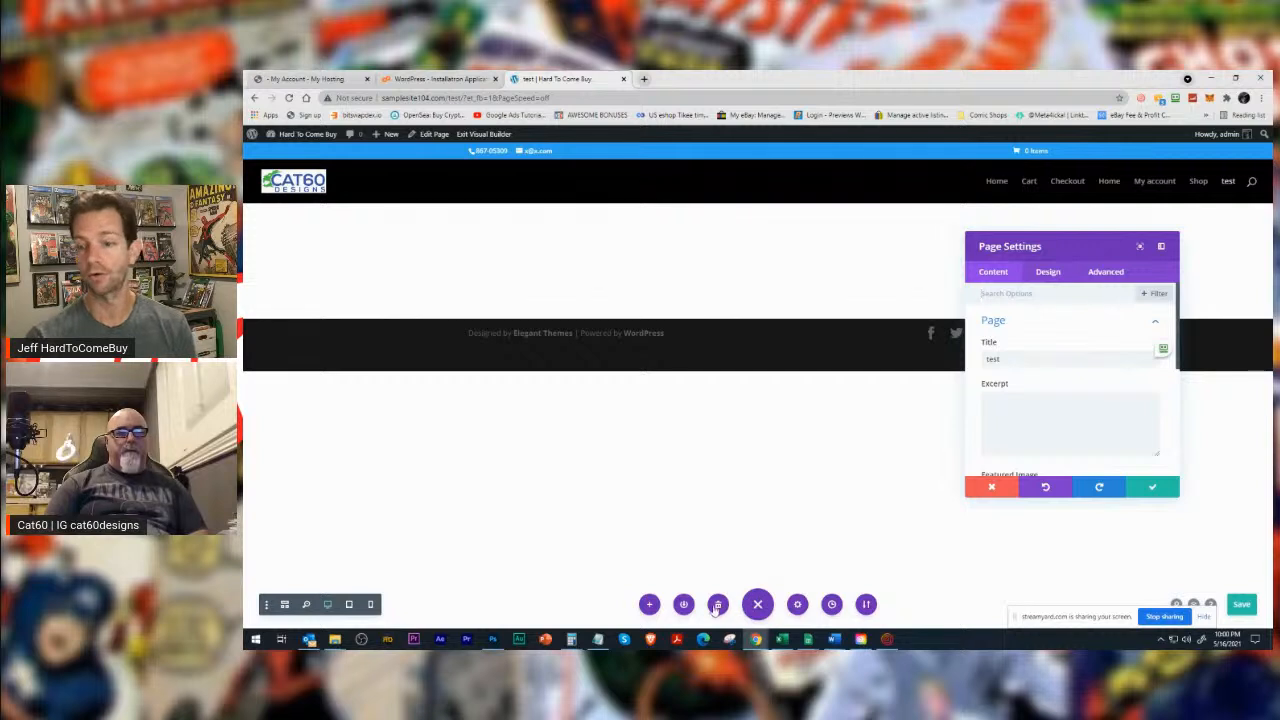
click(684, 605)
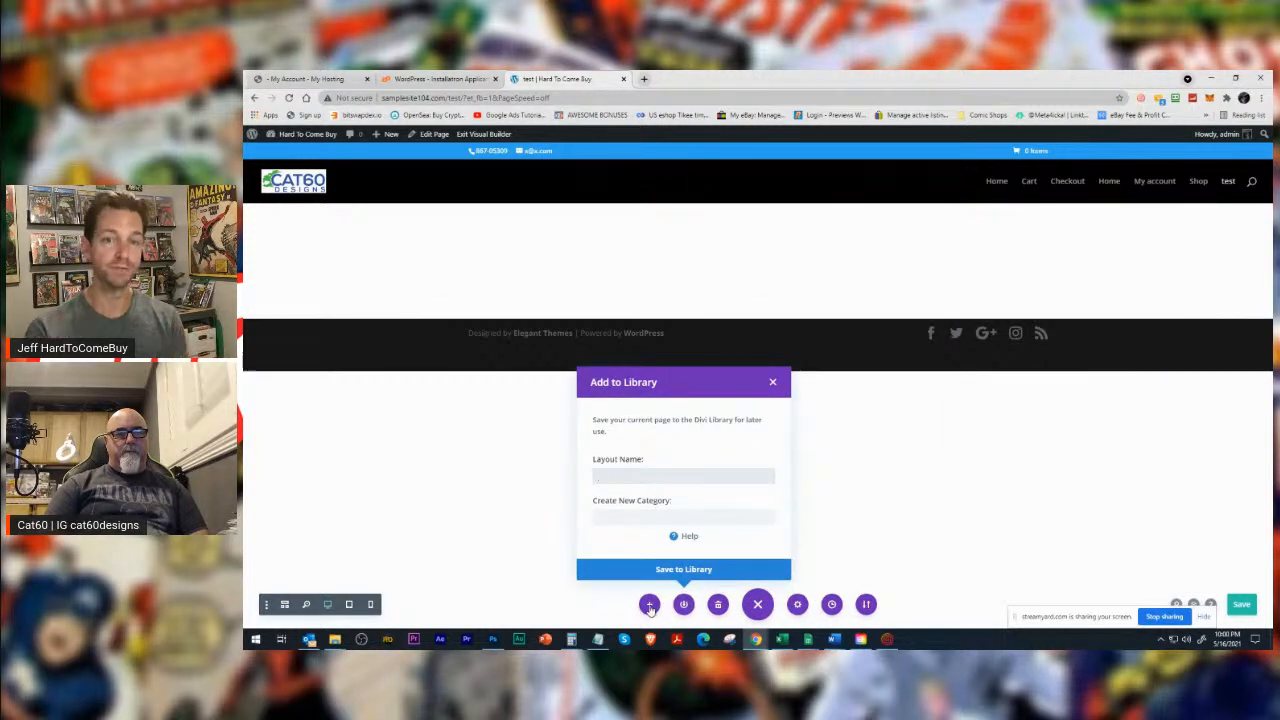
click(831, 605)
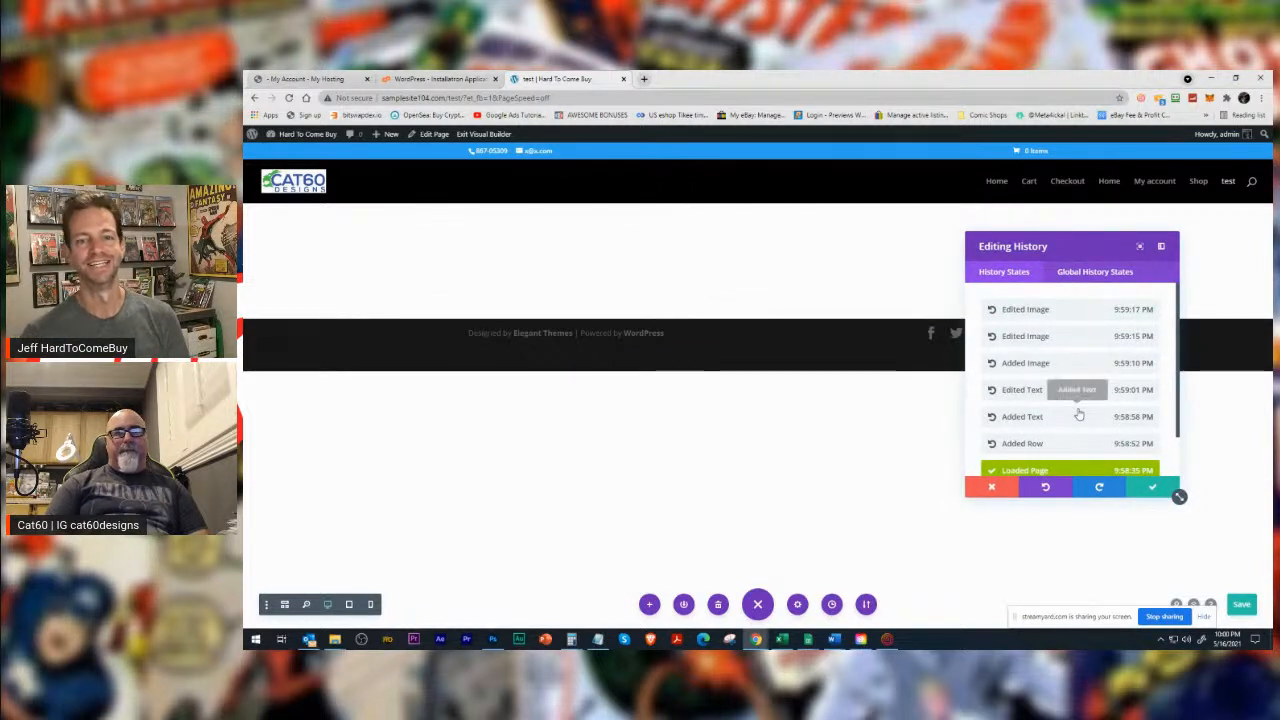
scroll(1111, 311, down, 2)
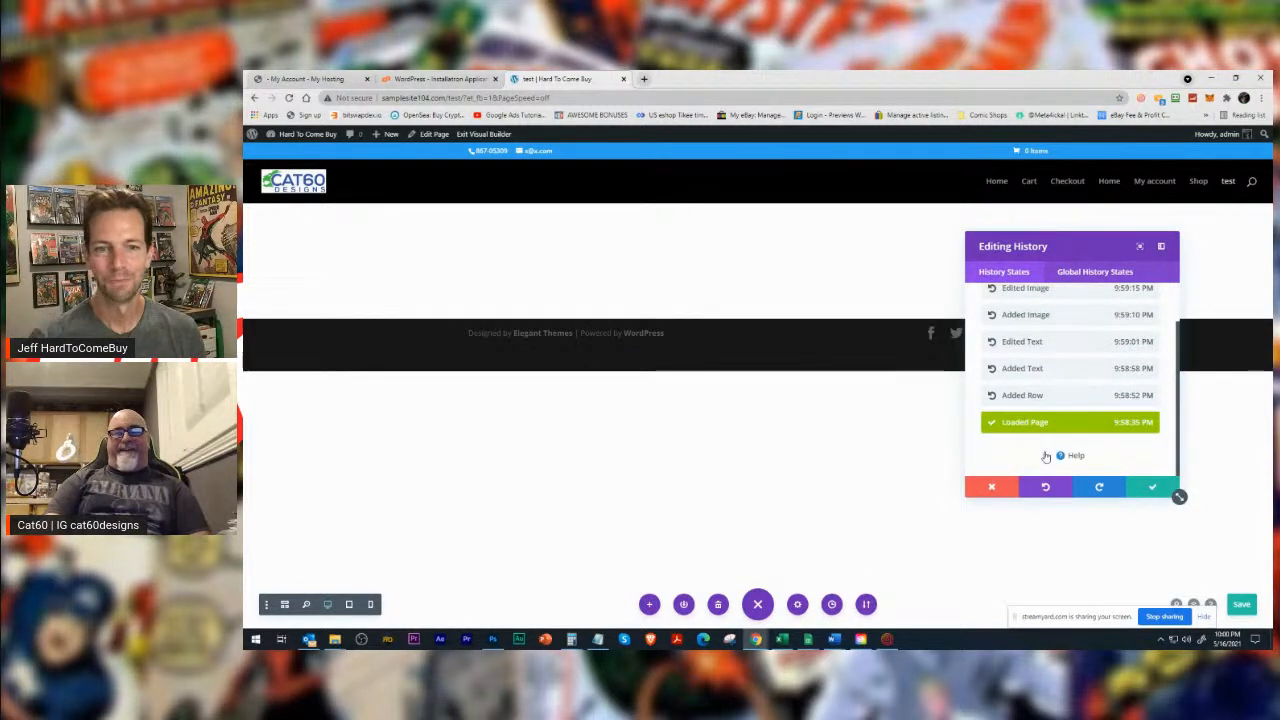
click(1148, 487)
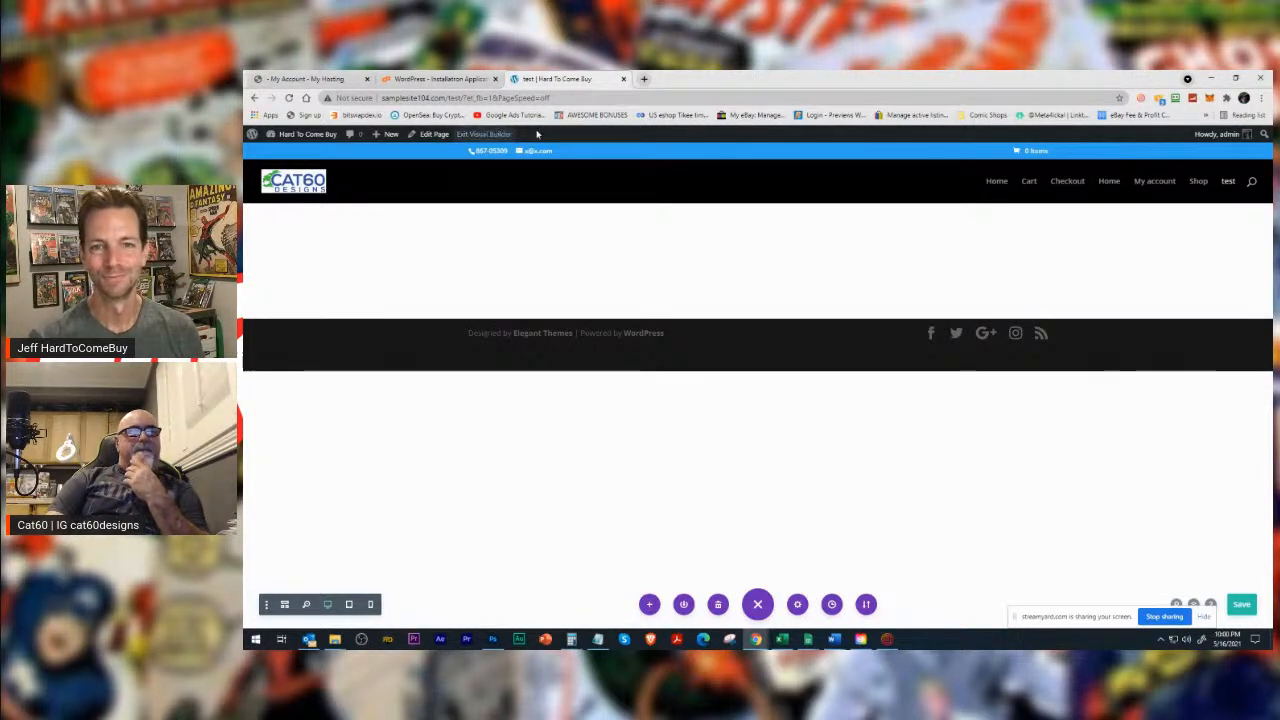
Exit and re-enable the Visual Builder on the test page, and choose to start from a premade layout.
click(491, 134)
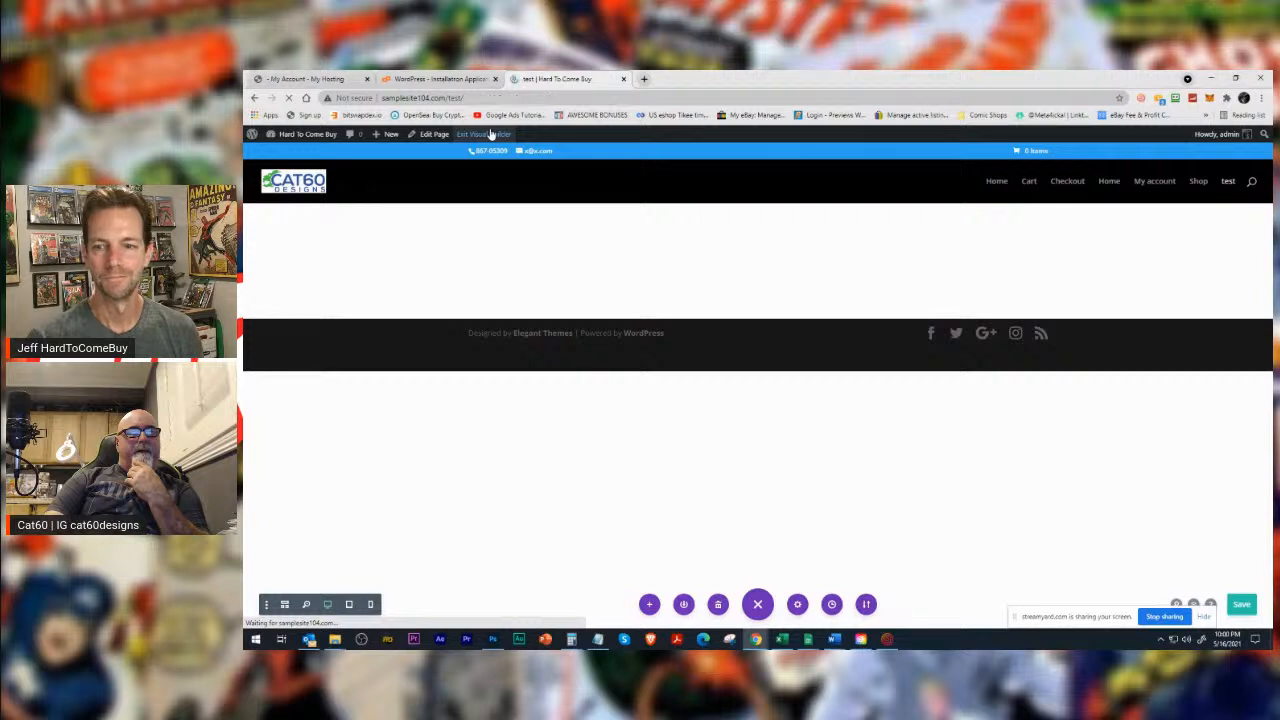
click(495, 135)
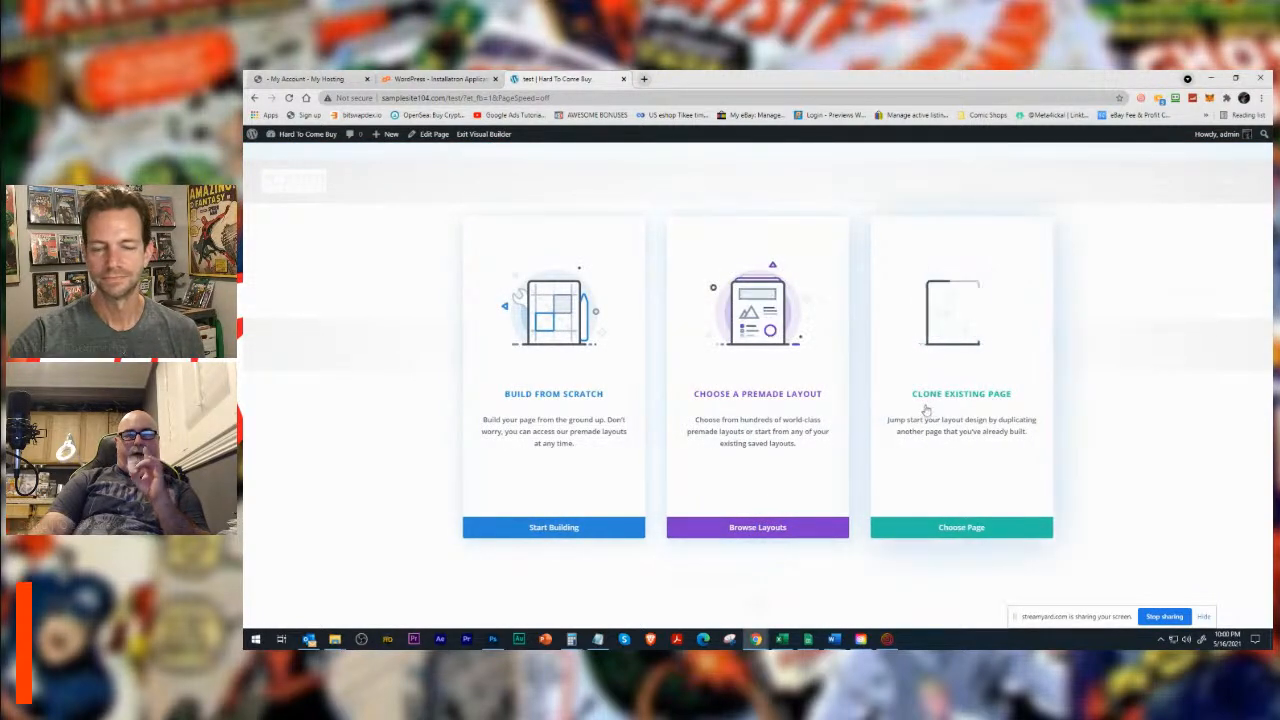
click(742, 423)
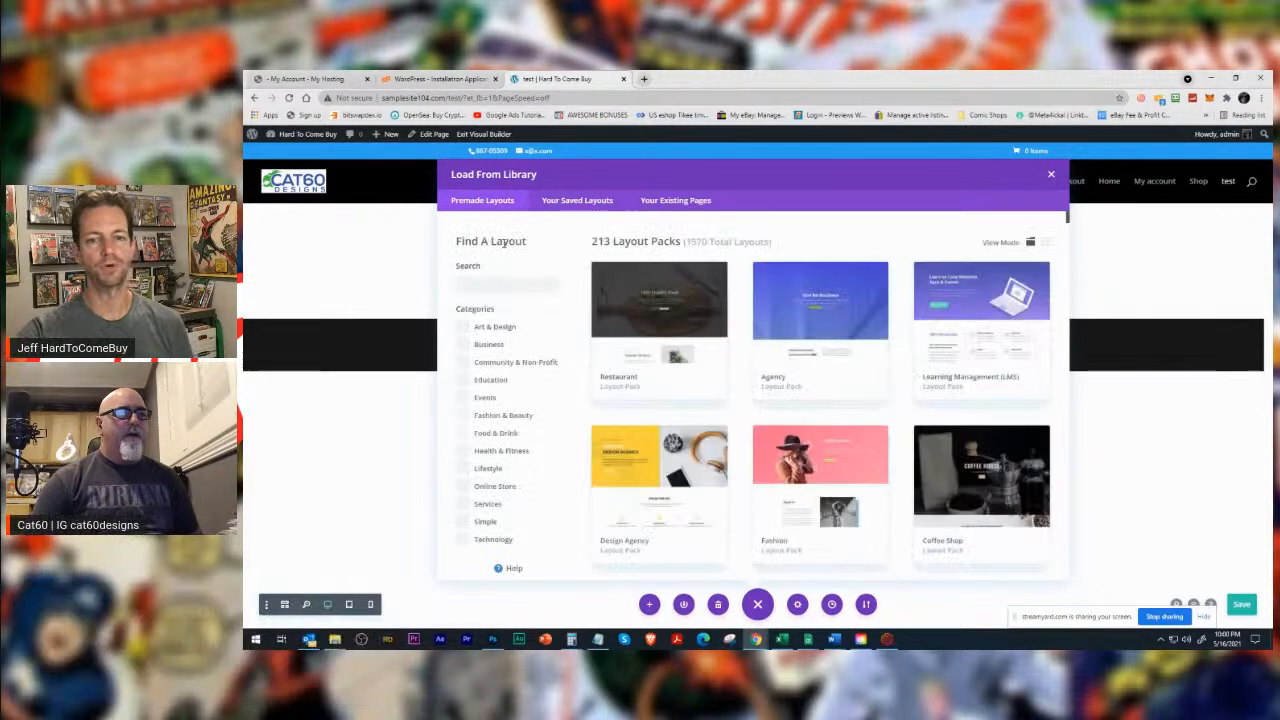
Search the premade layouts for "crypto" and open the details of the Cryptocurrency Landing Page layout.
text(c)
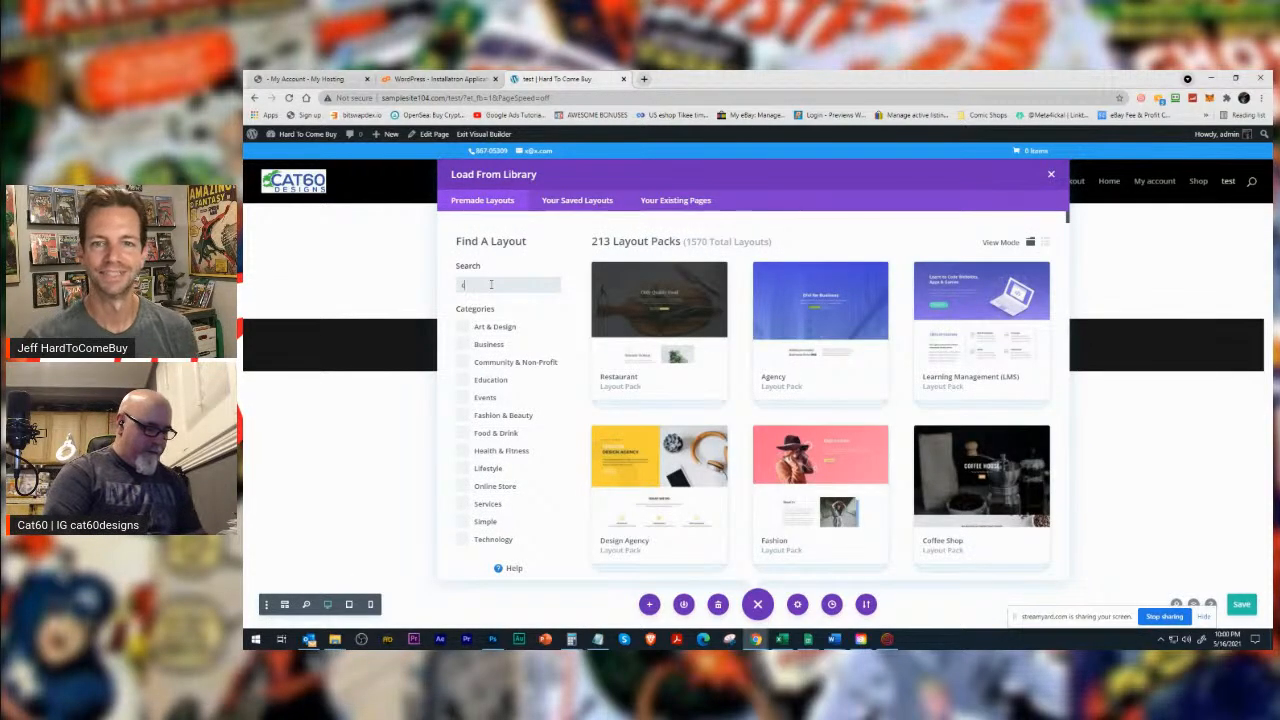
text(rypto)
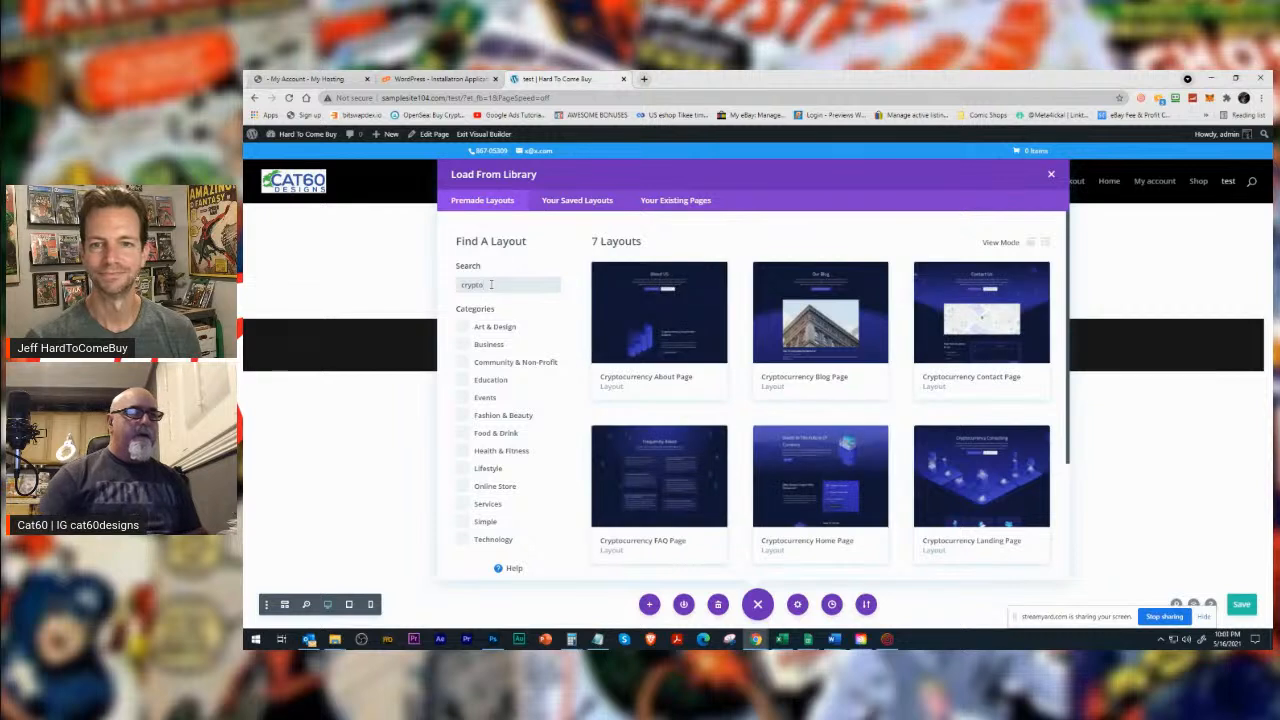
click(933, 440)
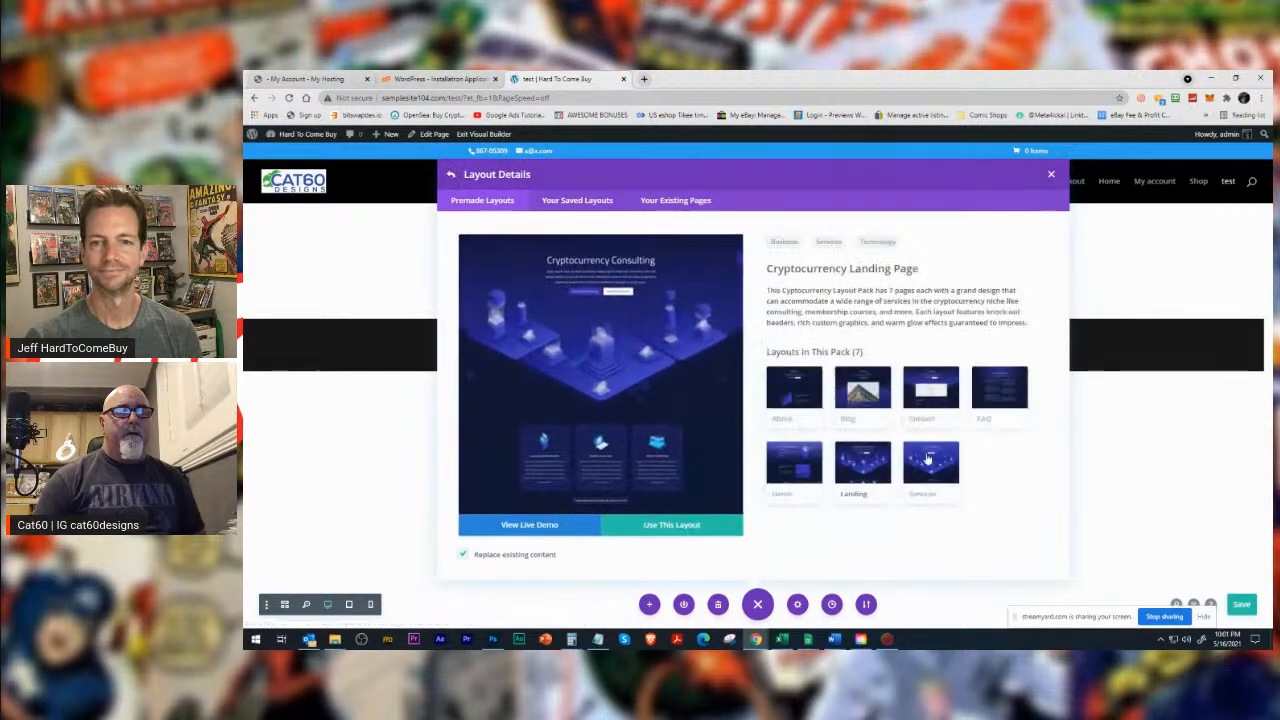
Load the Cryptocurrency Landing Page layout onto the test page, replacing the existing content.
click(672, 526)
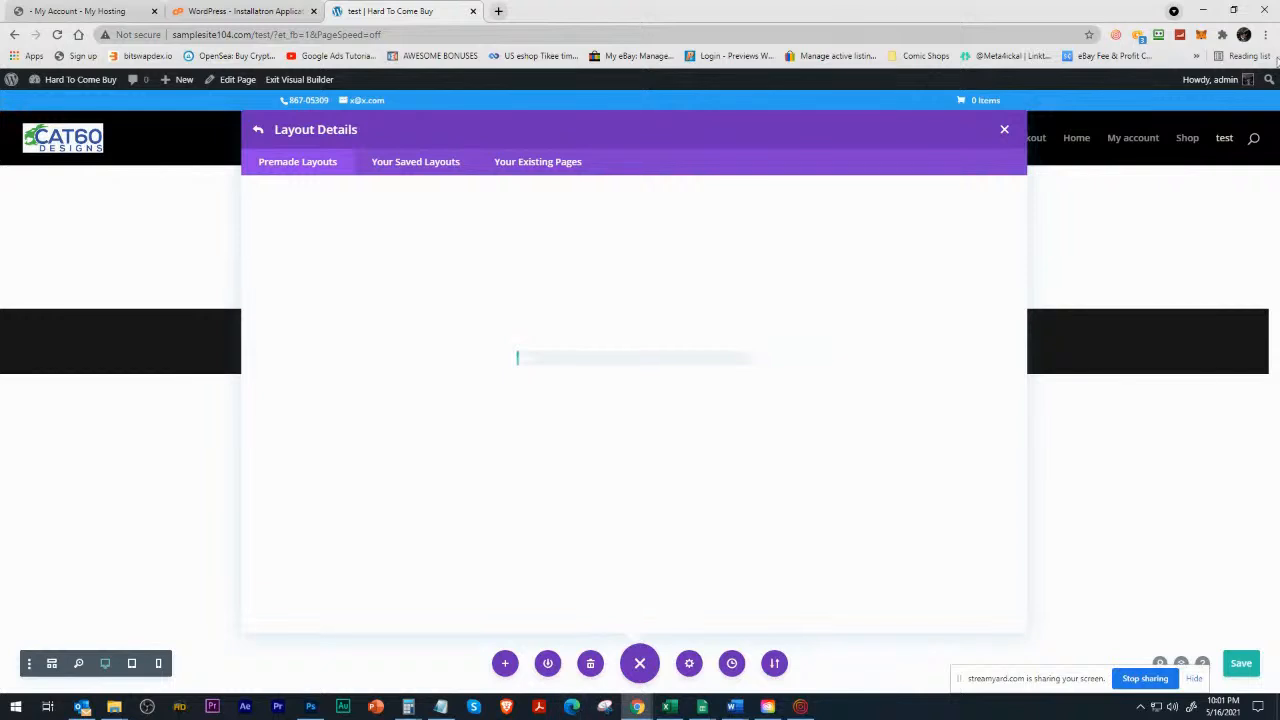
click(1118, 36)
drag(1111, 8, 1279, 74)
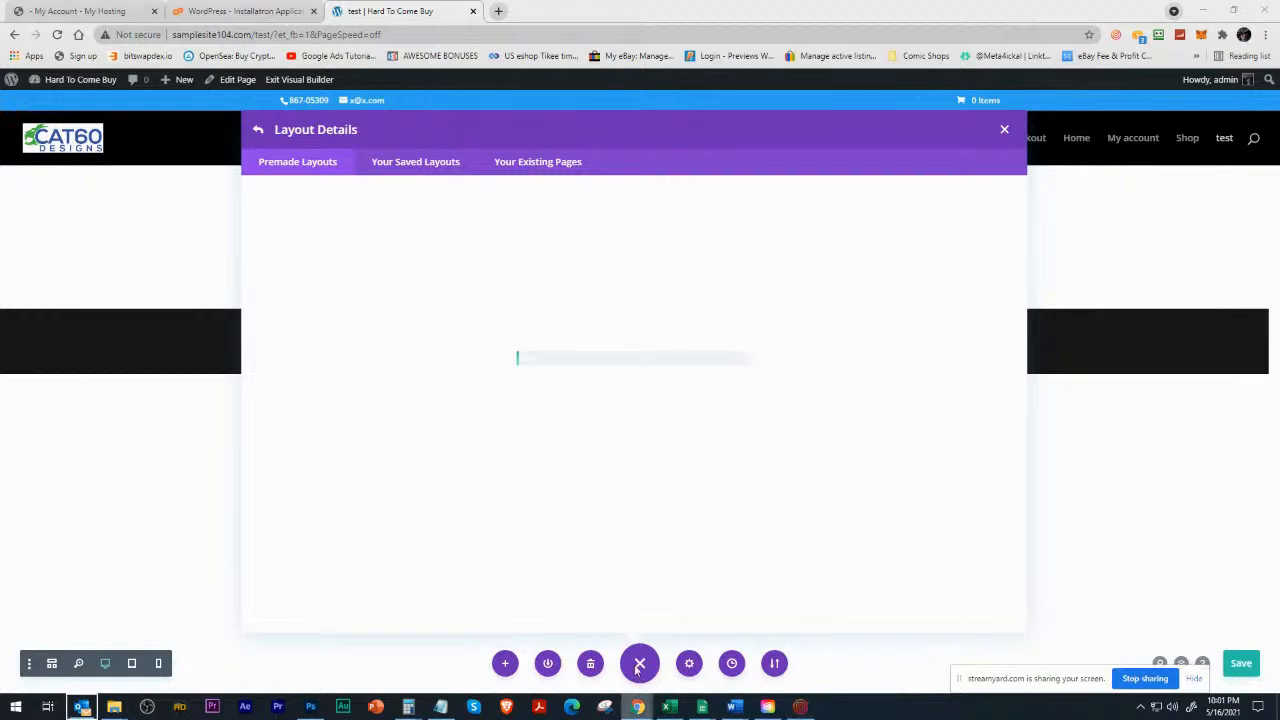
Open a new browser window and try to reach the Komik Krypto site by searching for "krypto".
right_click(637, 707)
click(630, 645)
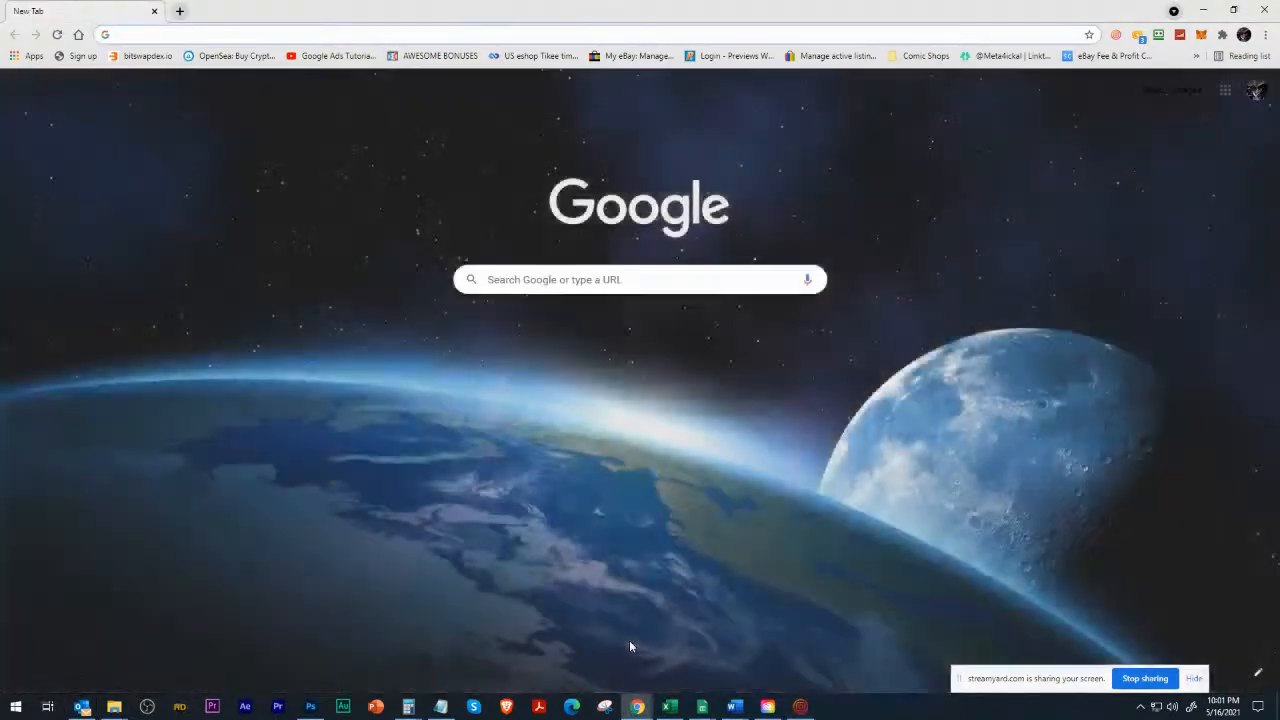
text(krypto)
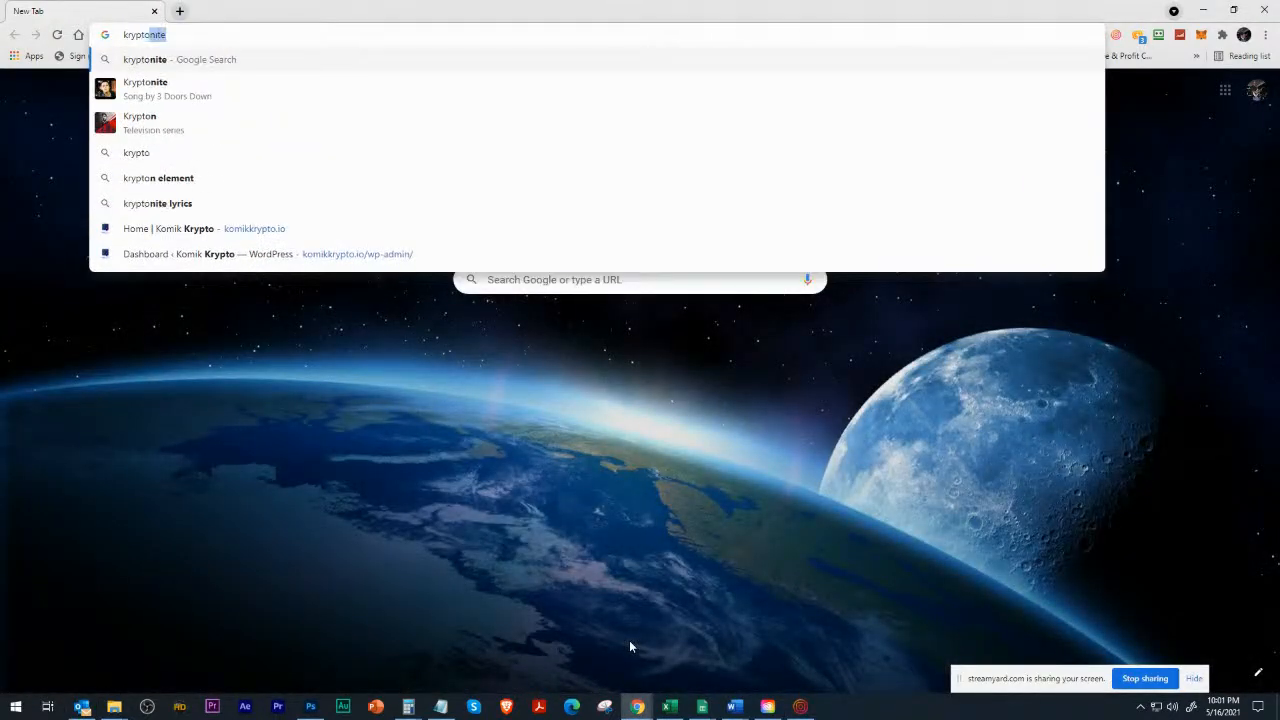
key(Return)
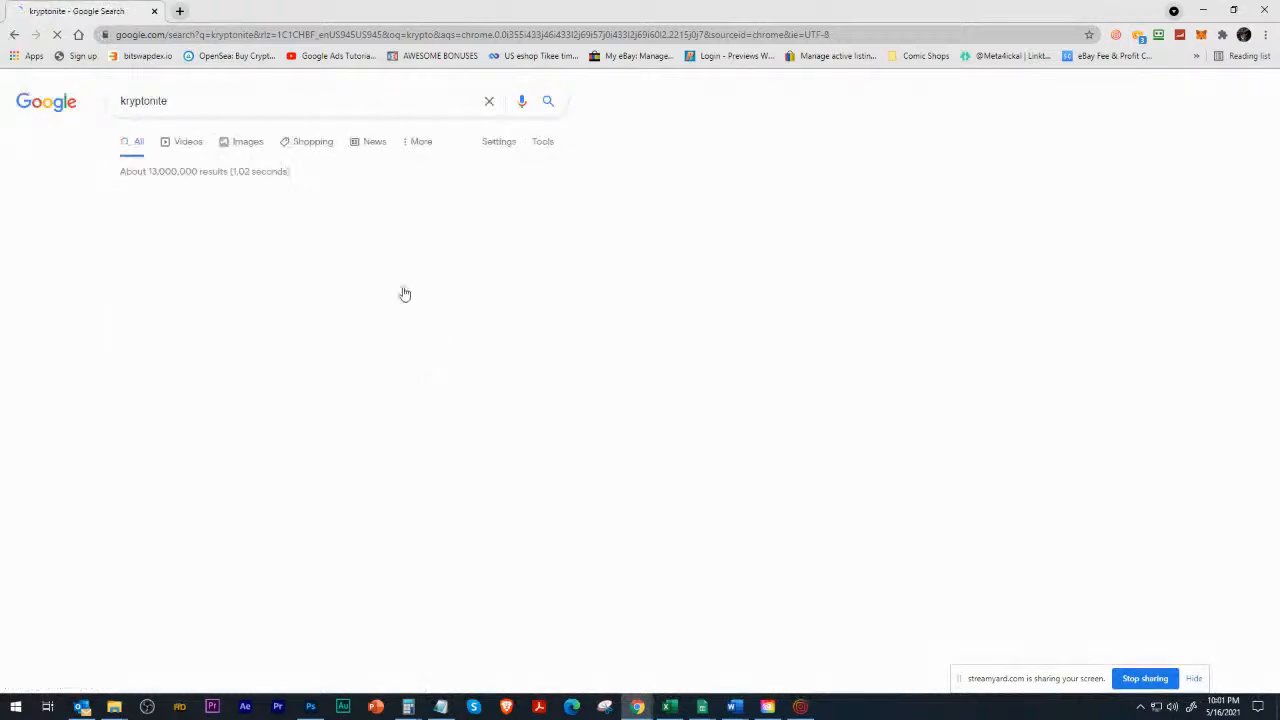
Go to the komikkrypto.io website instead of the search results.
click(202, 35)
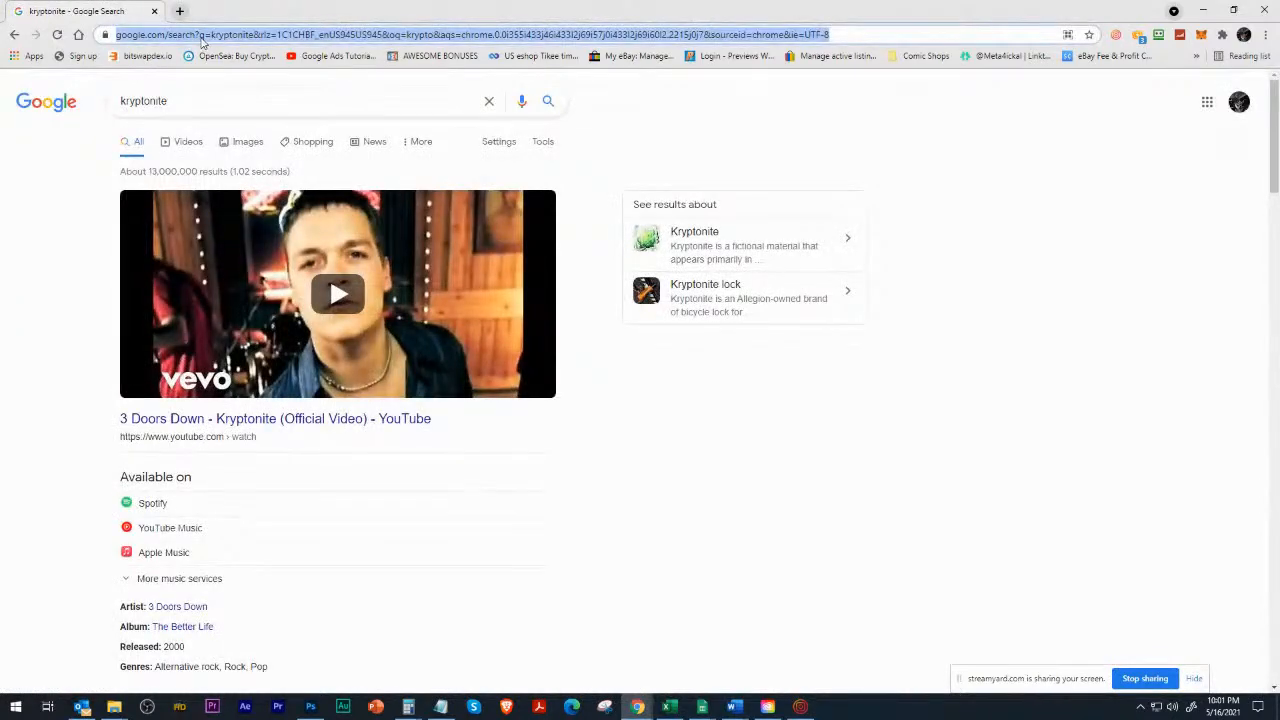
text(kr)
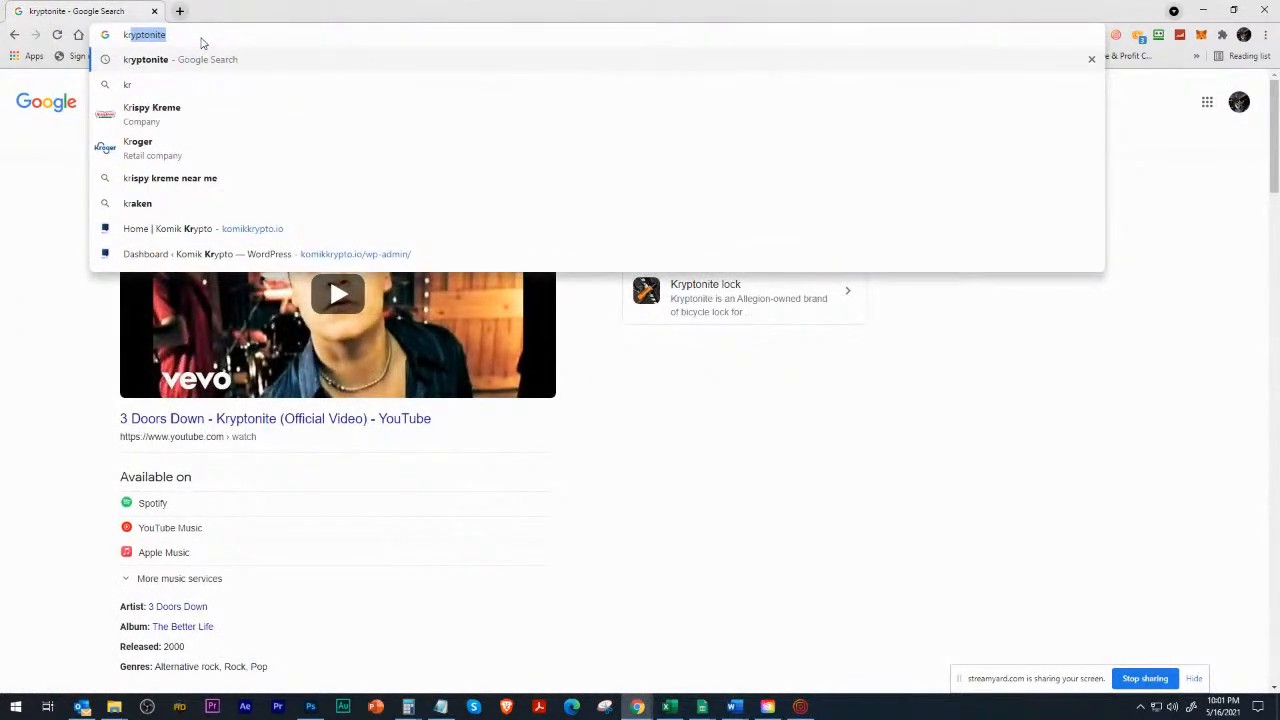
text(i)
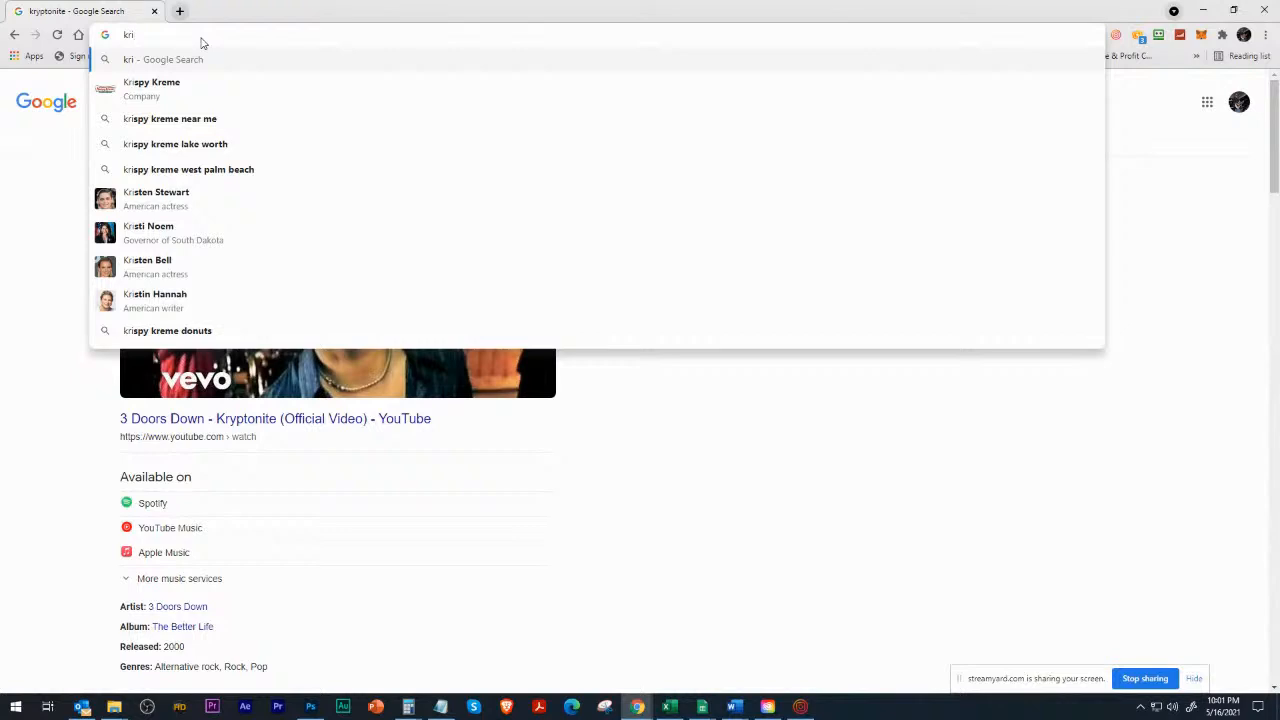
text(pto)
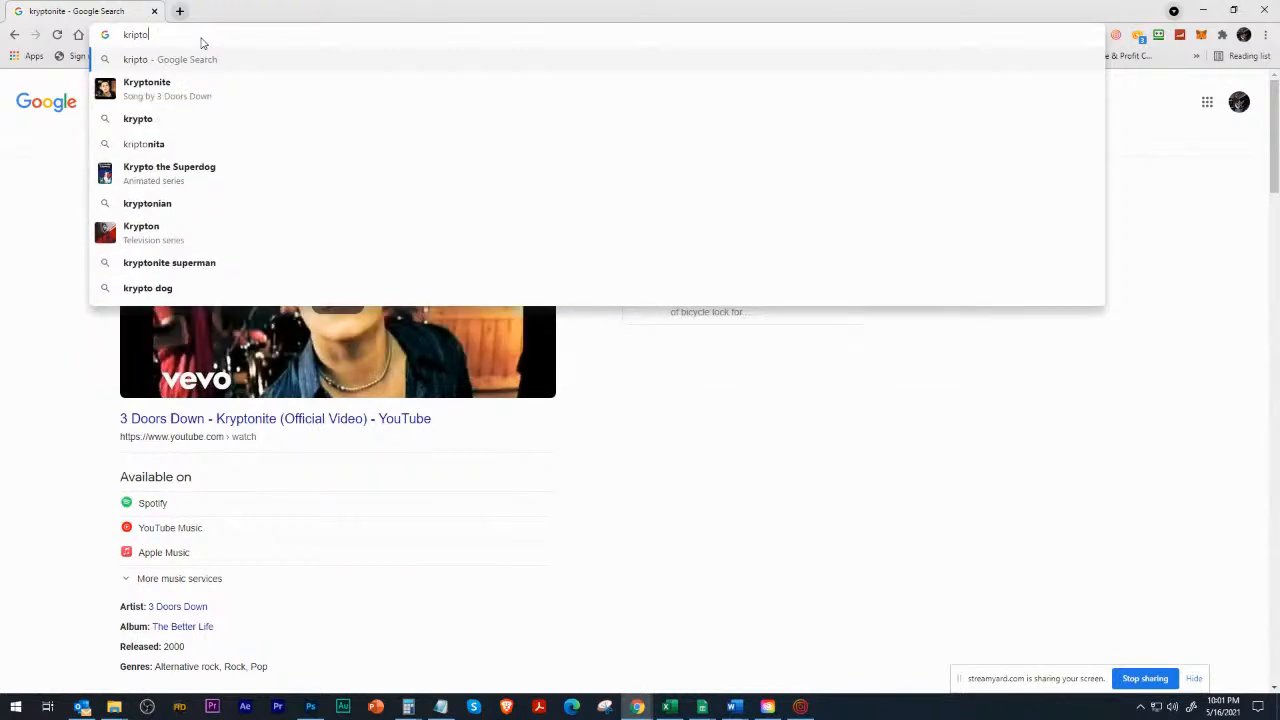
key(BackSpace)
key(BackSpace)
key(BackSpace)
key(BackSpace)
key(BackSpace)
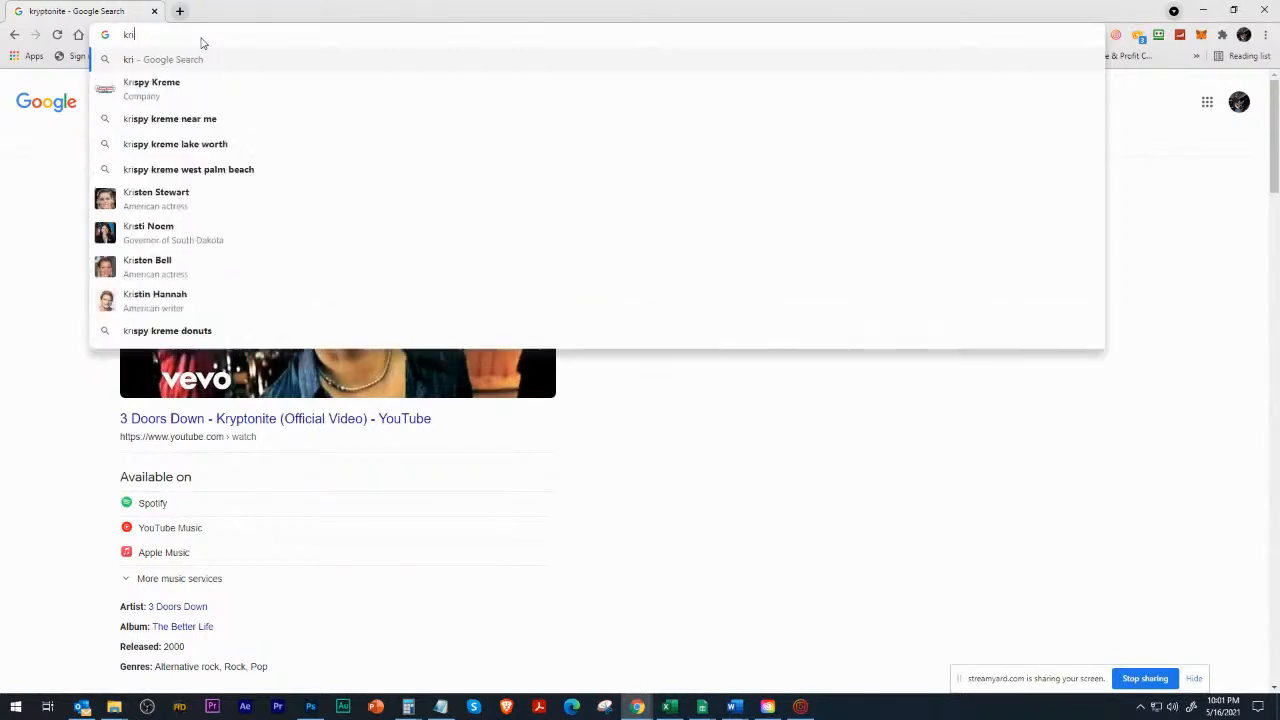
text(omi)
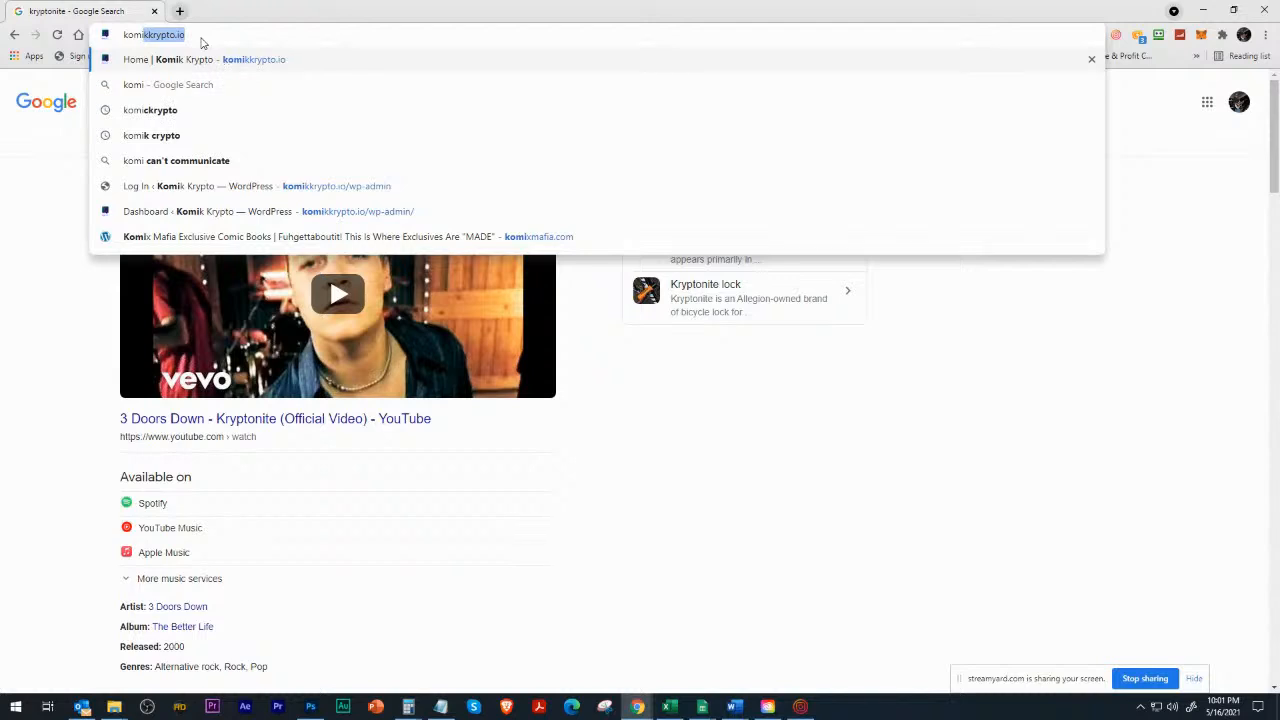
key(Return)
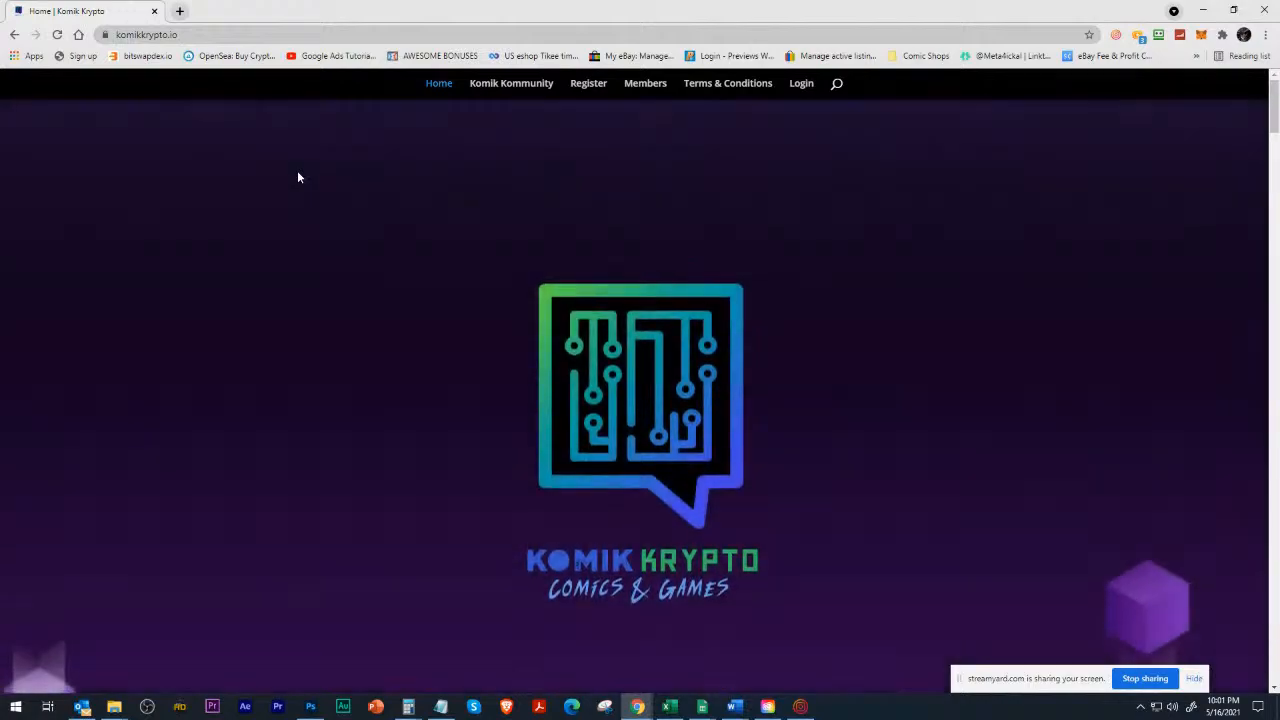
Look through the Komik Krypto home page down to its blockchain section, and return to the test page.
scroll(297, 177, down, 3)
scroll(291, 176, down, 6)
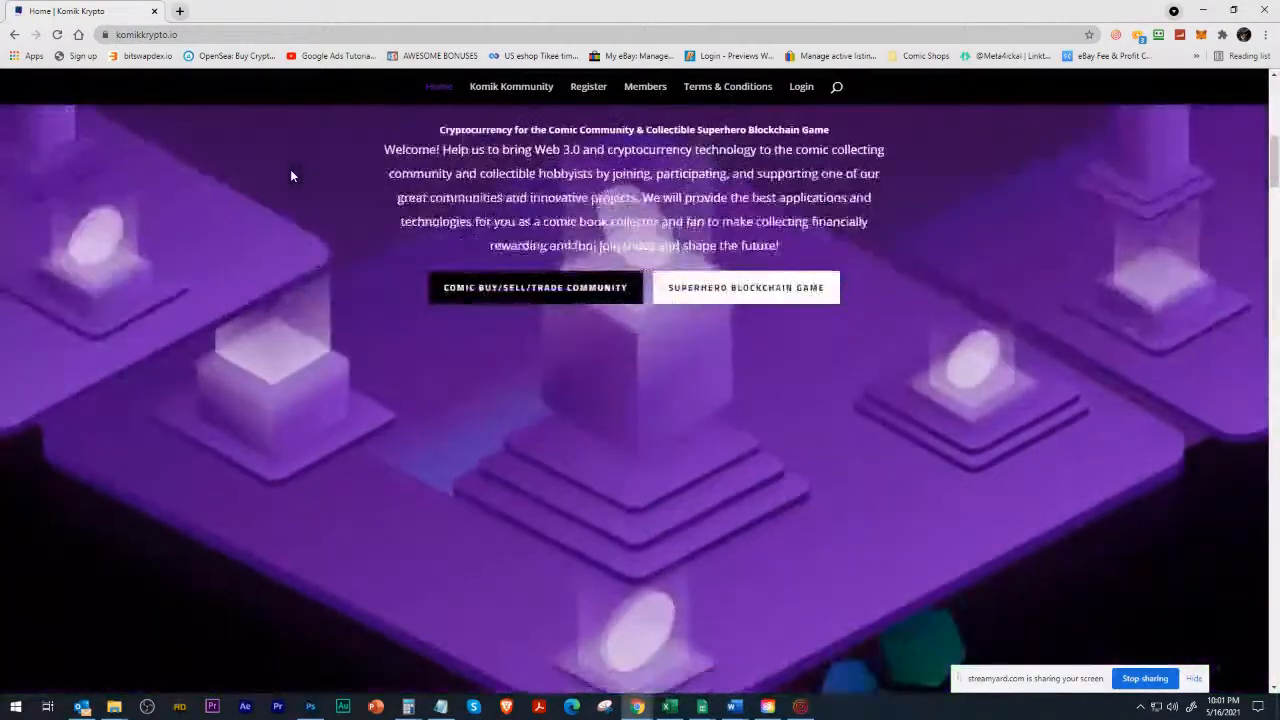
scroll(291, 176, down, 10)
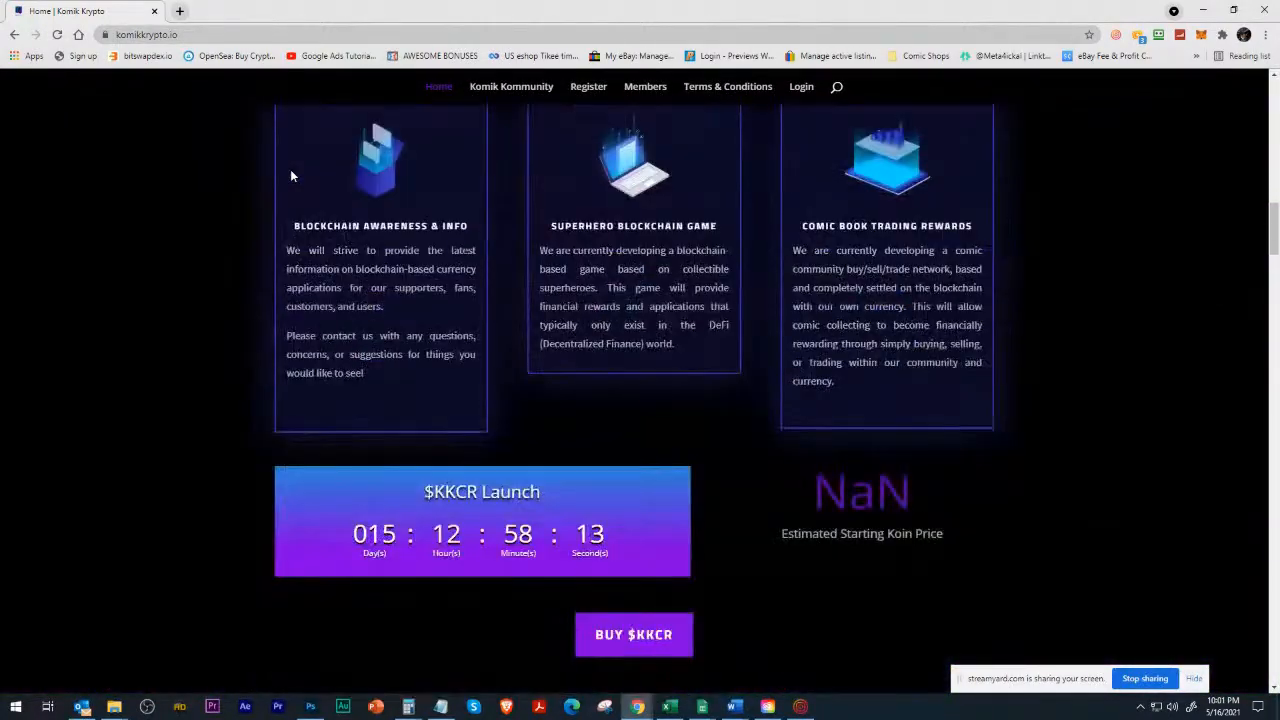
scroll(291, 176, down, 6)
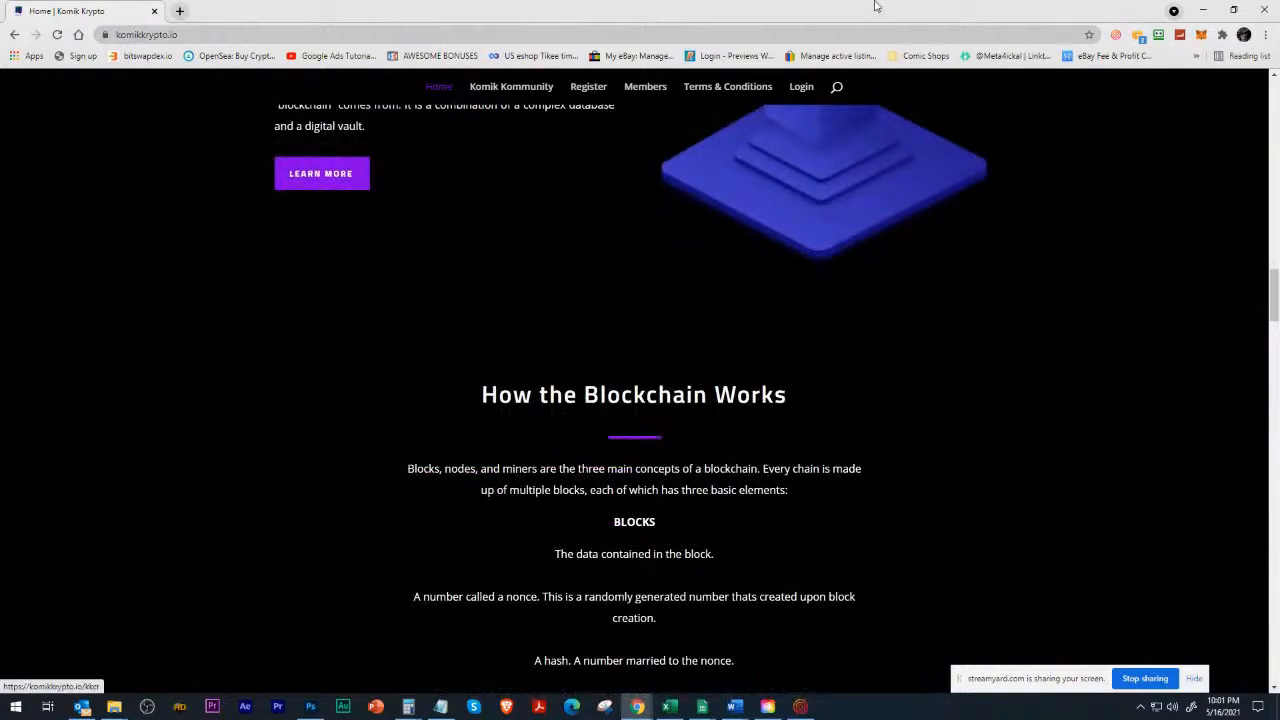
click(1203, 10)
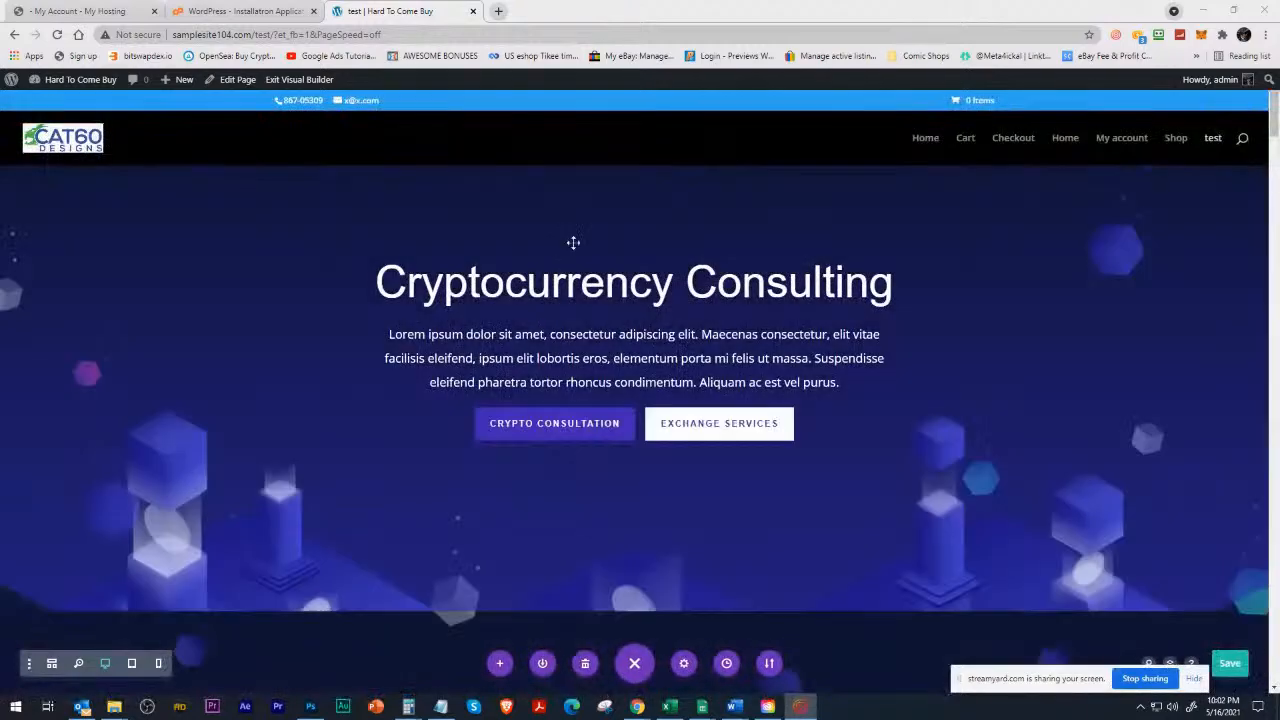
Compare the sections of the loaded Cryptocurrency layout on the test page with the Komik Krypto home page.
scroll(391, 369, down, 5)
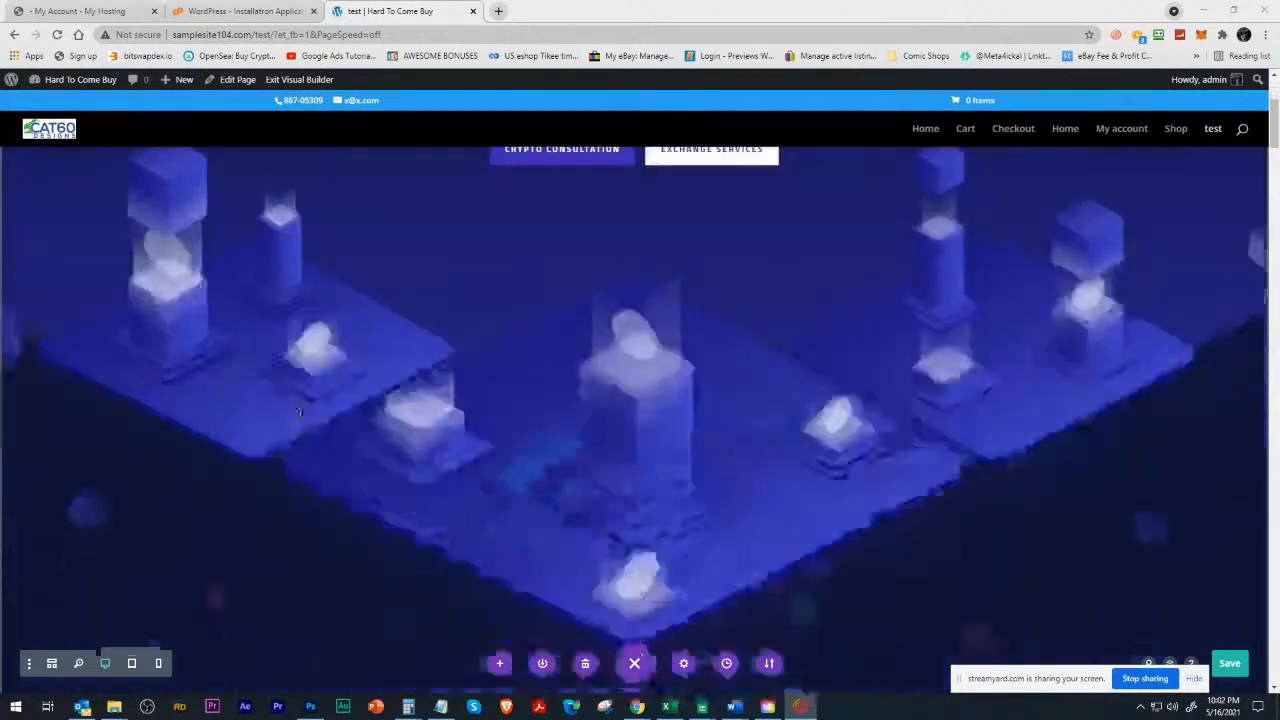
scroll(285, 412, down, 8)
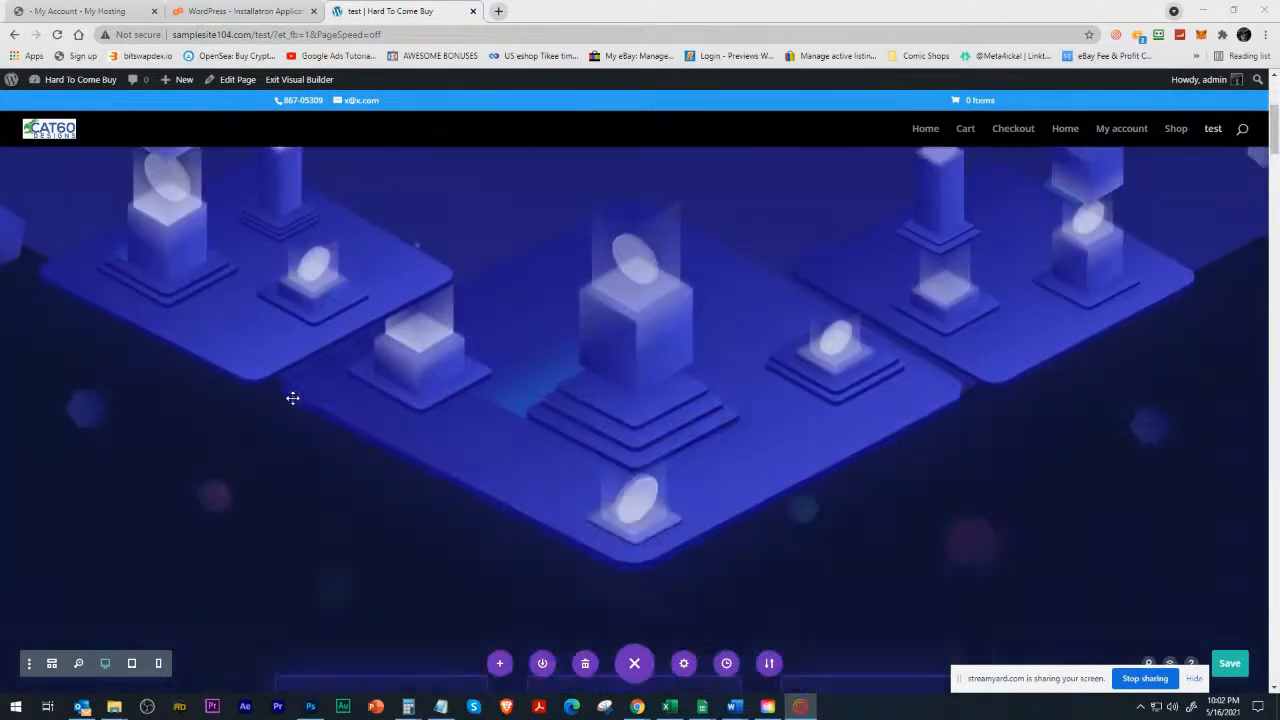
scroll(272, 413, down, 6)
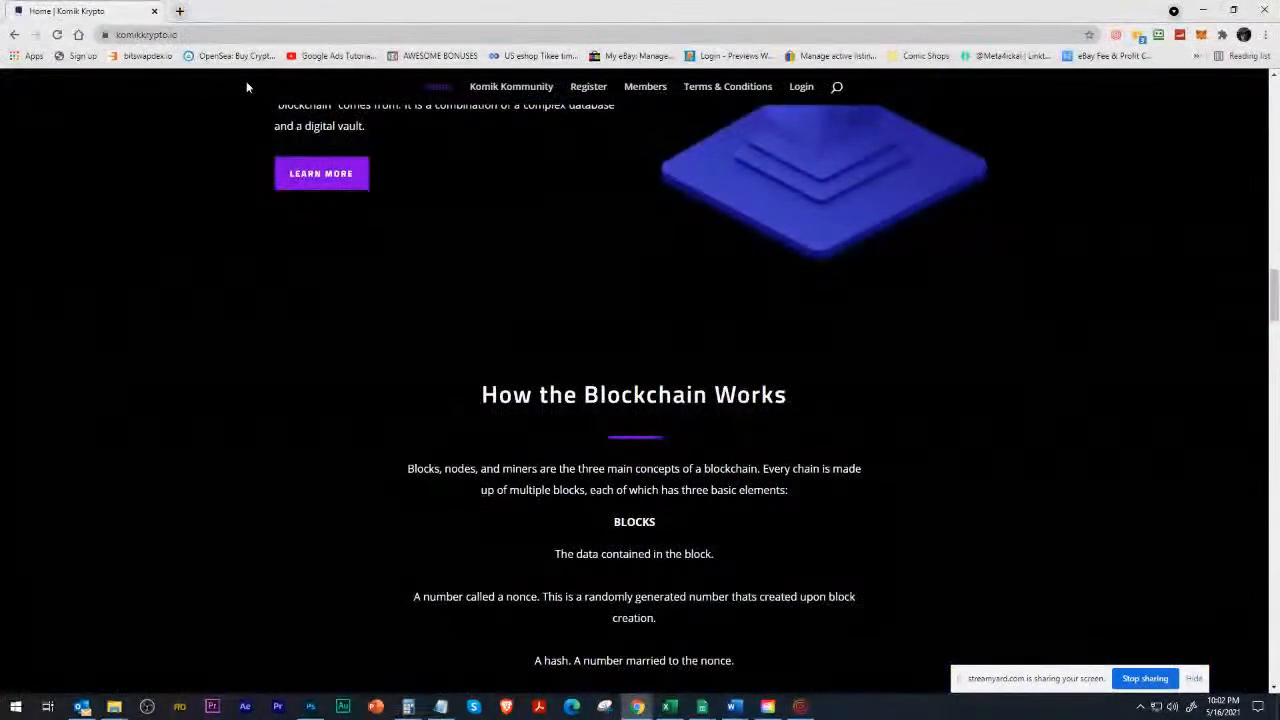
scroll(356, 426, up, 10)
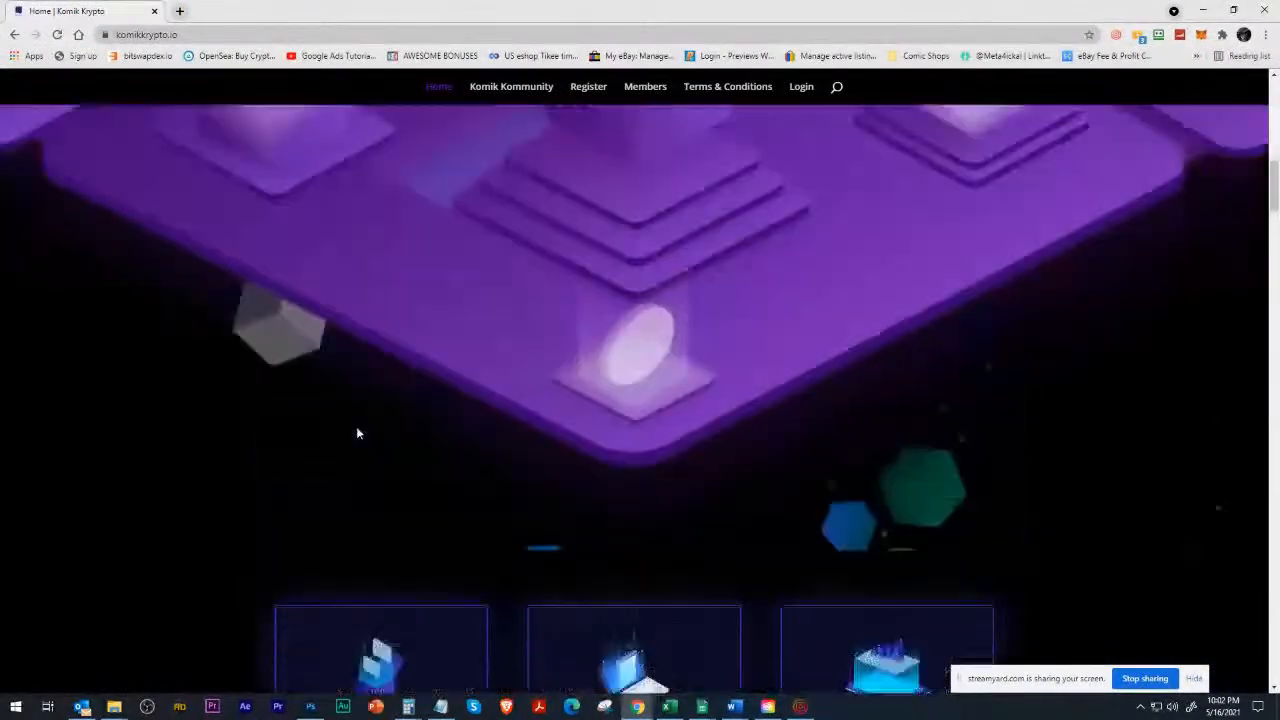
scroll(358, 432, up, 8)
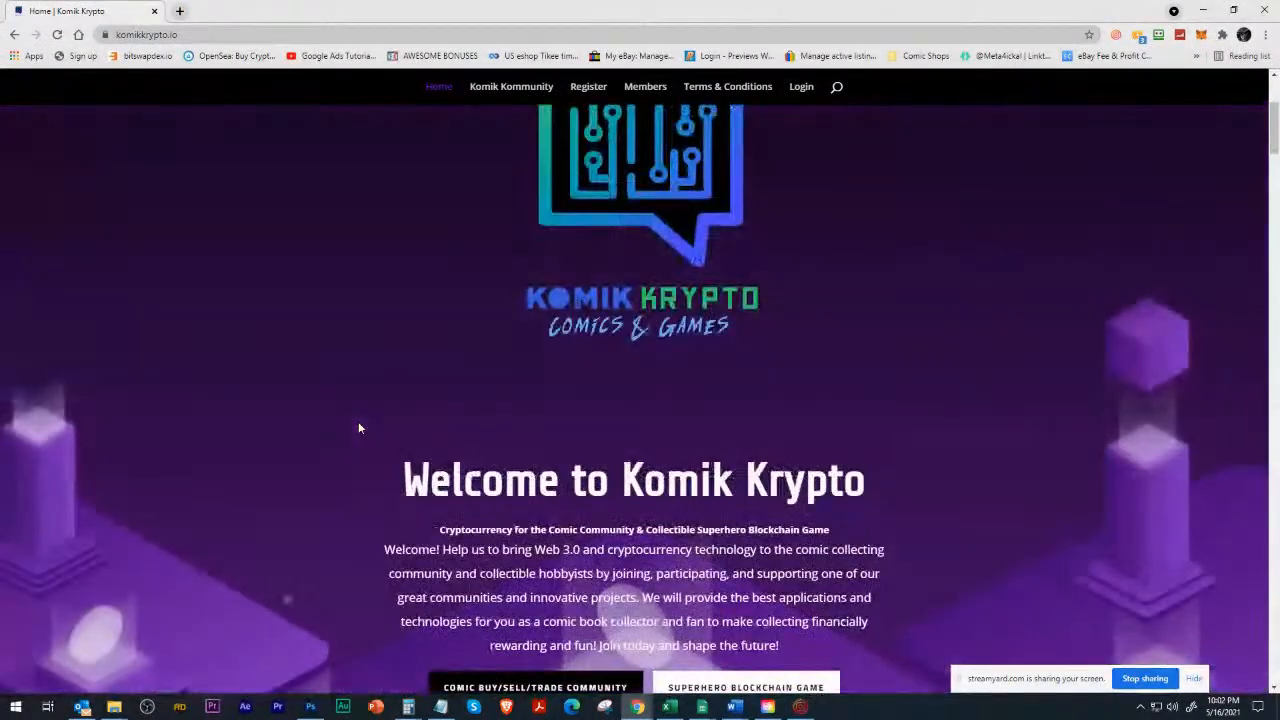
scroll(358, 428, up, 1)
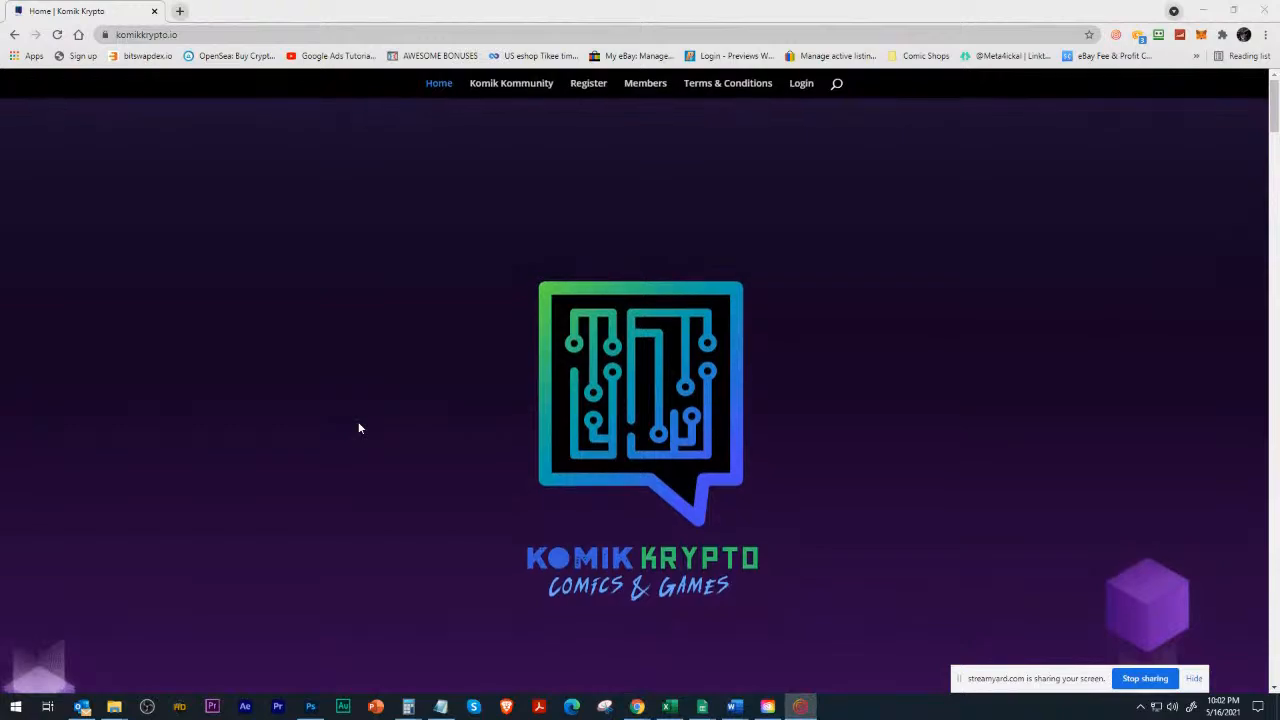
key(alt+Tab)
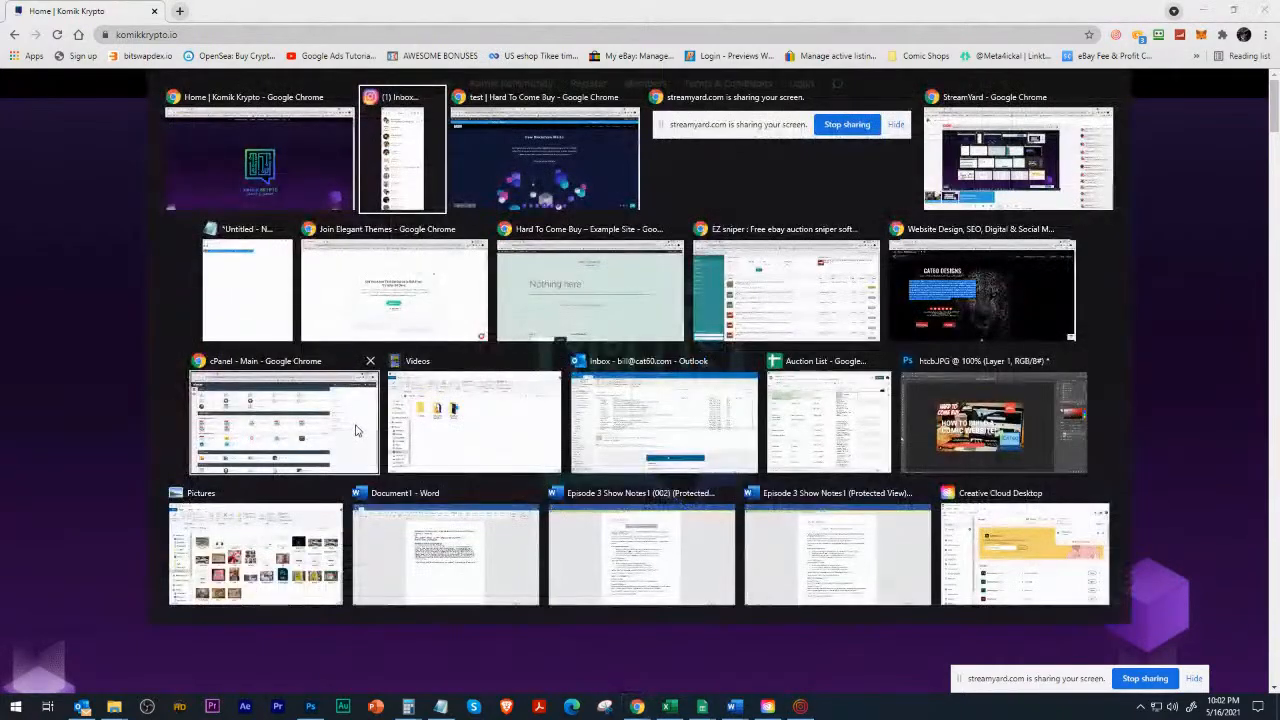
scroll(354, 426, up, 15)
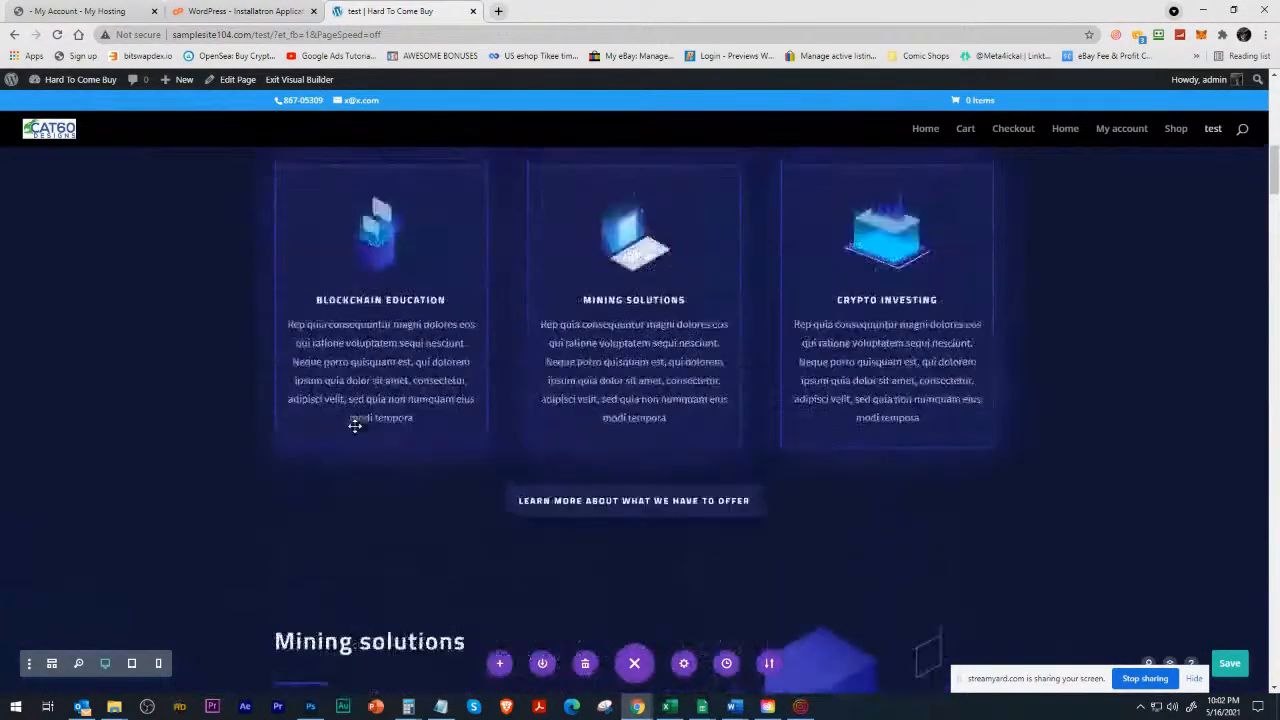
scroll(356, 421, up, 2)
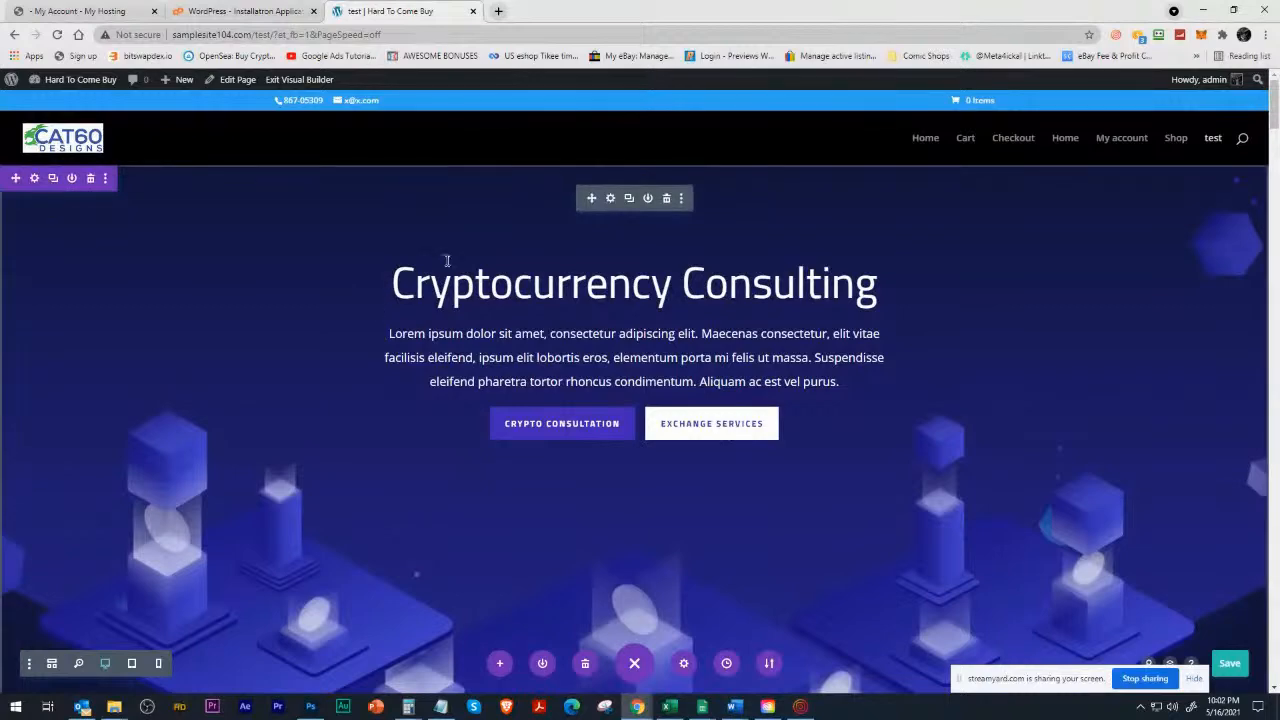
Switch back to the Komik Krypto site and examine its welcome text, feature boxes and $KKCR launch countdown.
key(alt+Tab)
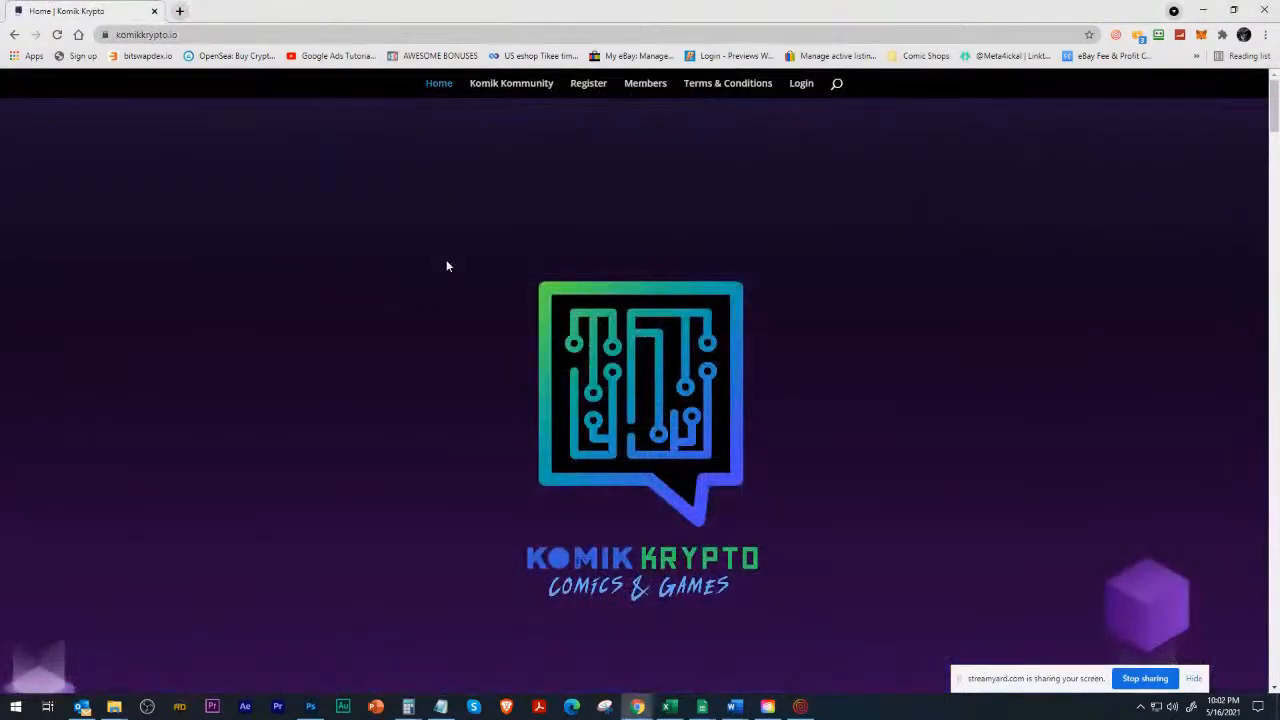
scroll(416, 324, down, 4)
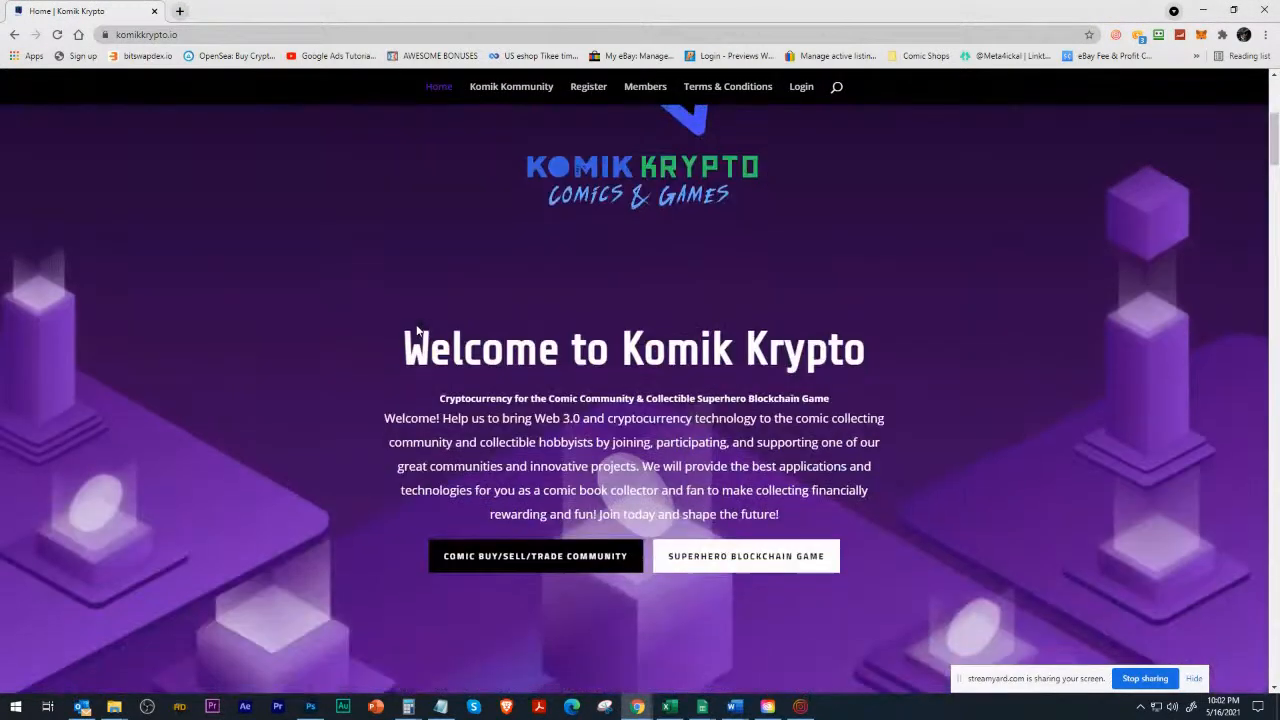
scroll(416, 324, down, 8)
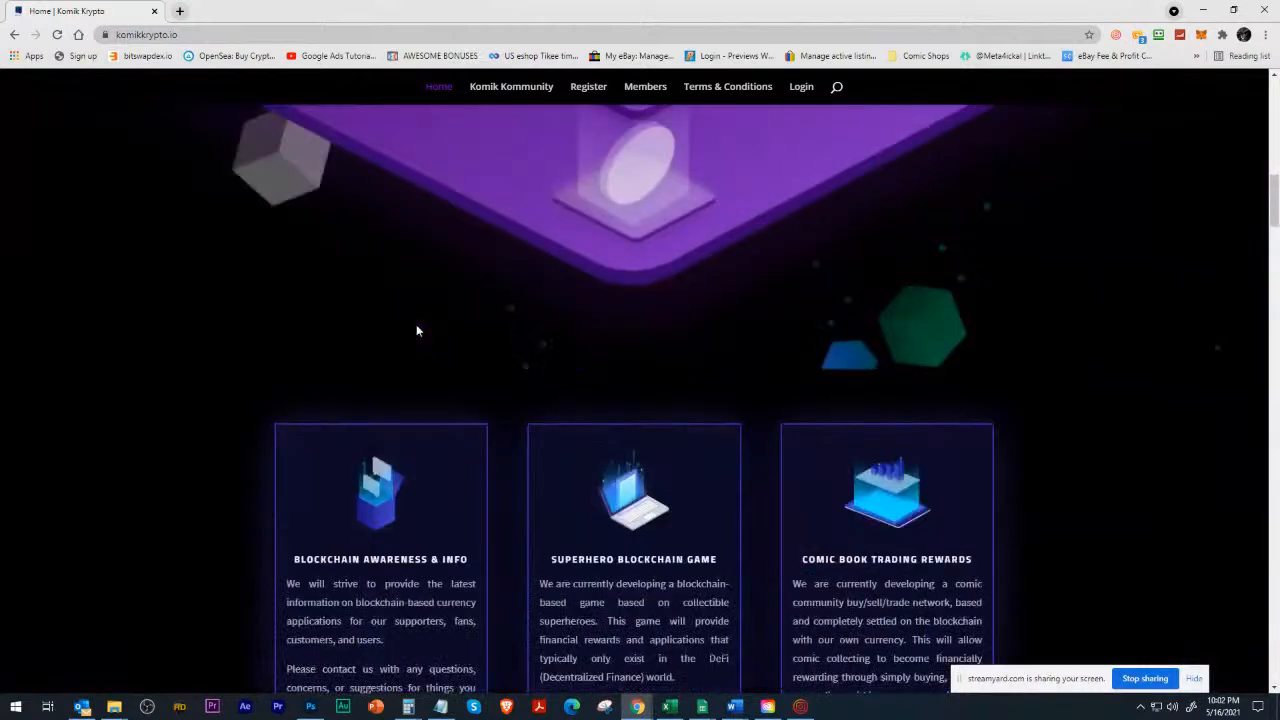
scroll(417, 331, down, 2)
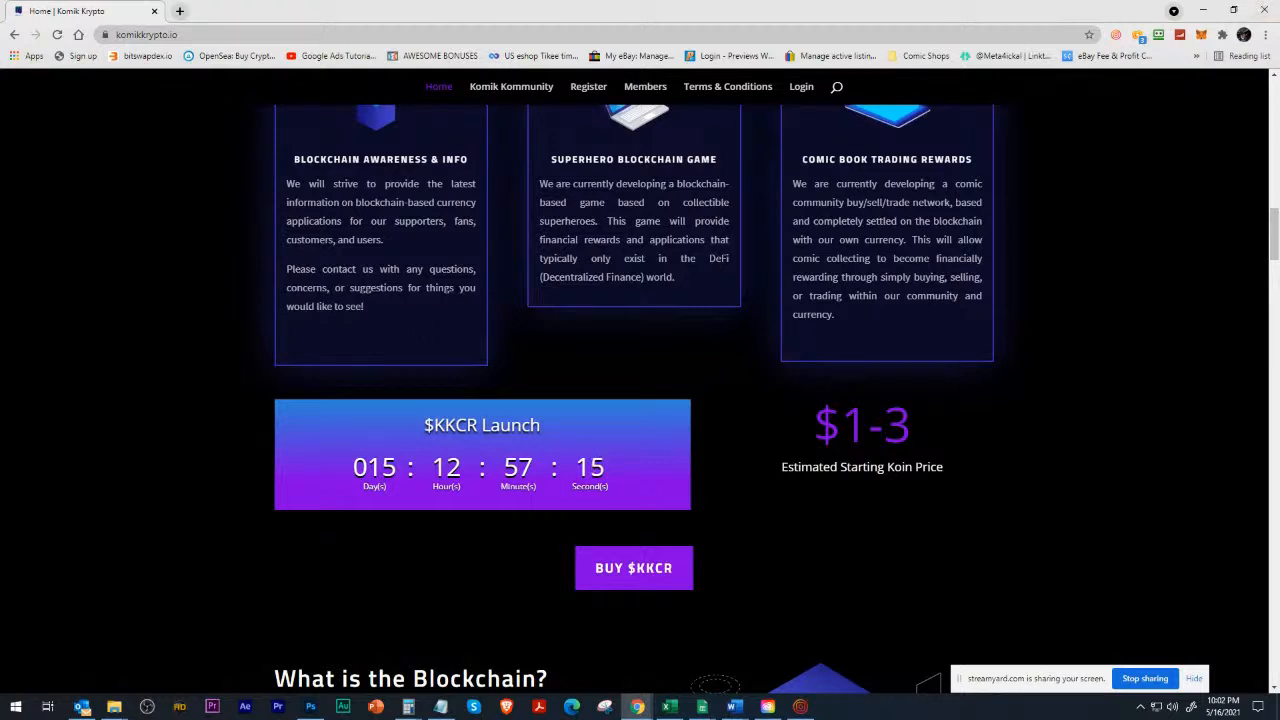
Switch to the Instagram chats window and move it over the Komik Krypto page.
click(801, 706)
drag(1112, 96, 1016, 40)
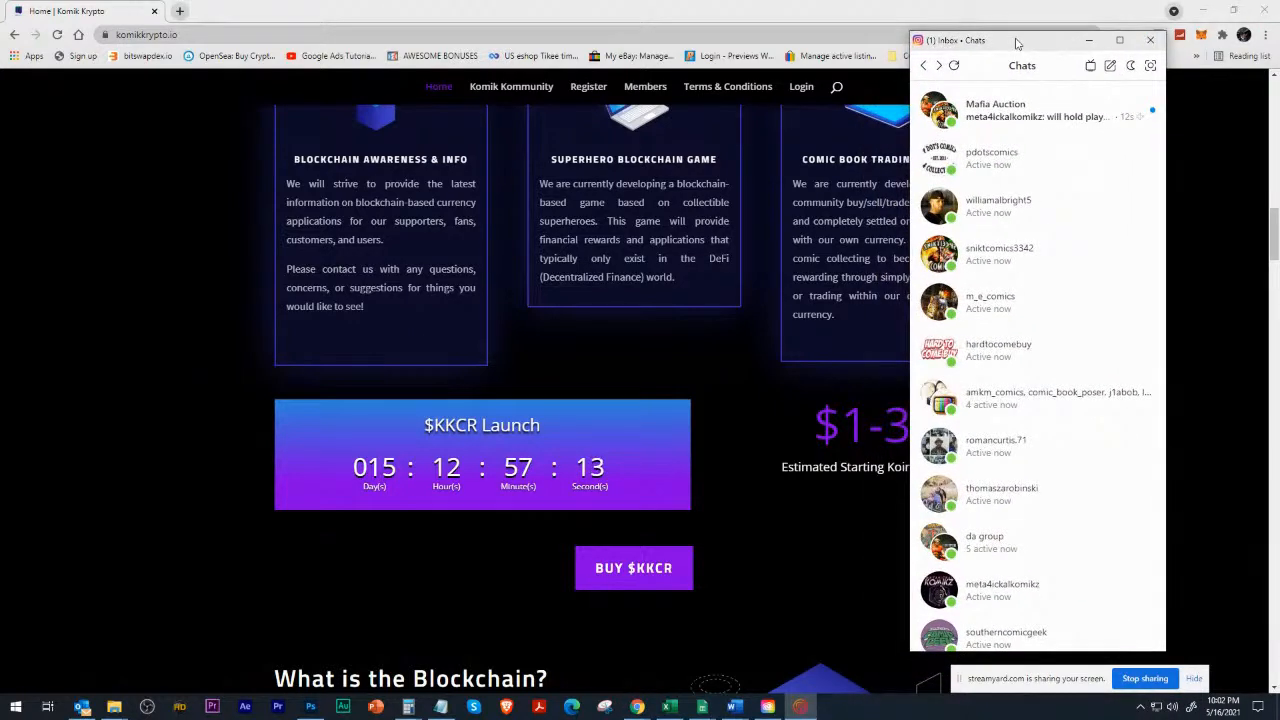